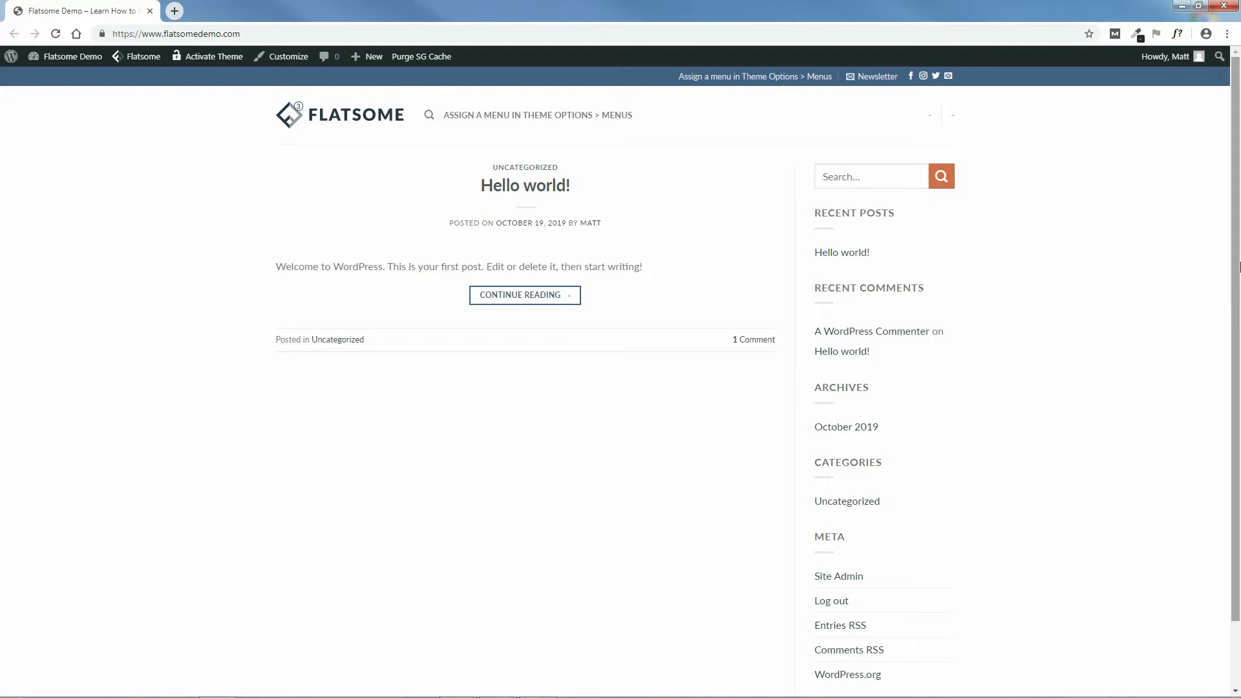
- Start a new page from the WordPress dashboard and title it Home
{"action": "mouse_move", "coordinate": [373, 60]}
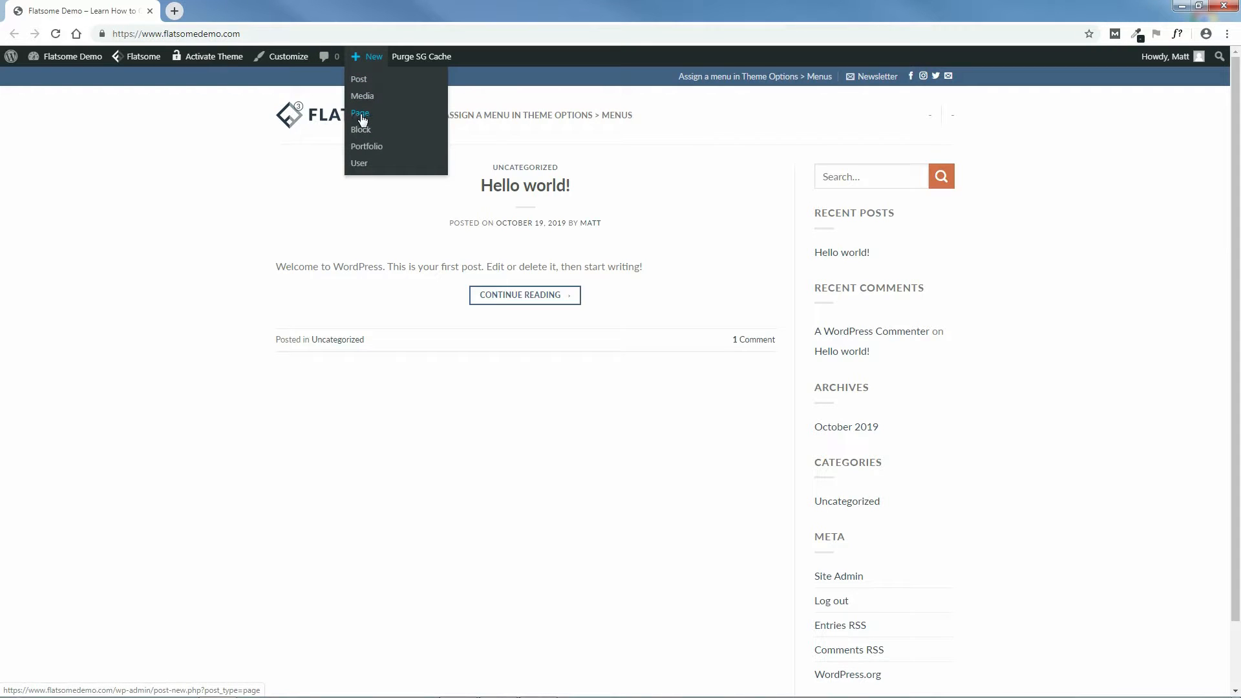
{"action": "left_click", "coordinate": [51, 84]}
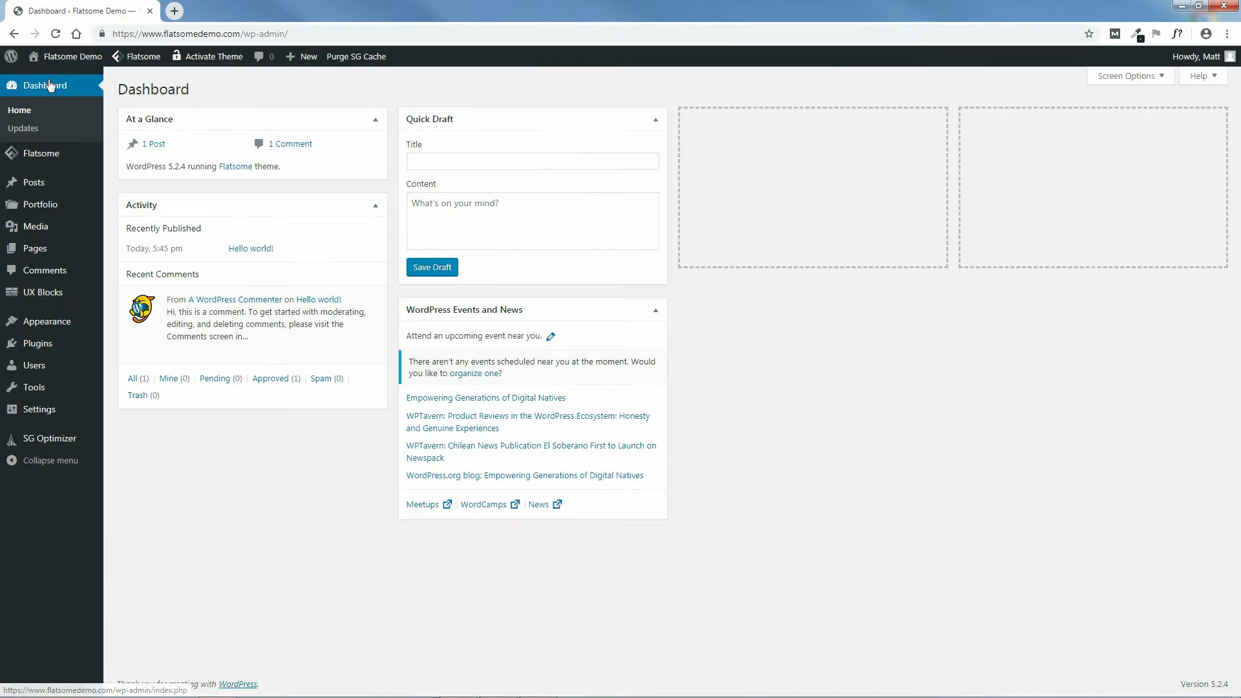
{"action": "mouse_move", "coordinate": [37, 248]}
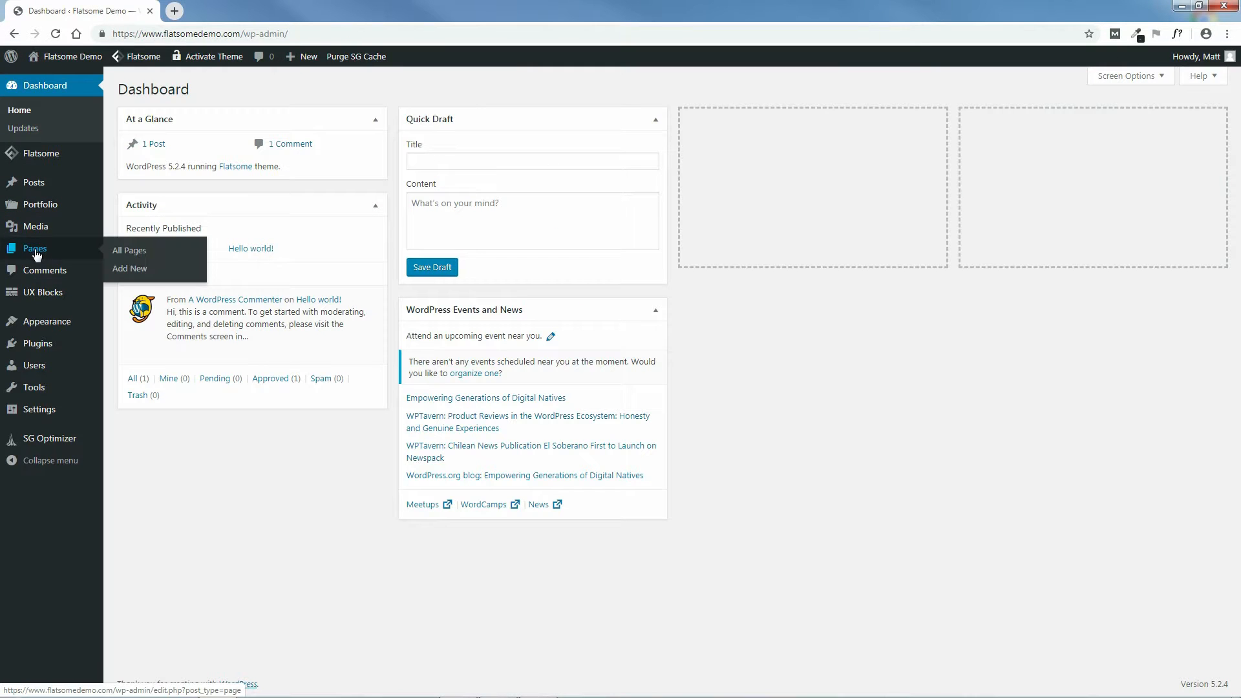
{"action": "left_click", "coordinate": [130, 269]}
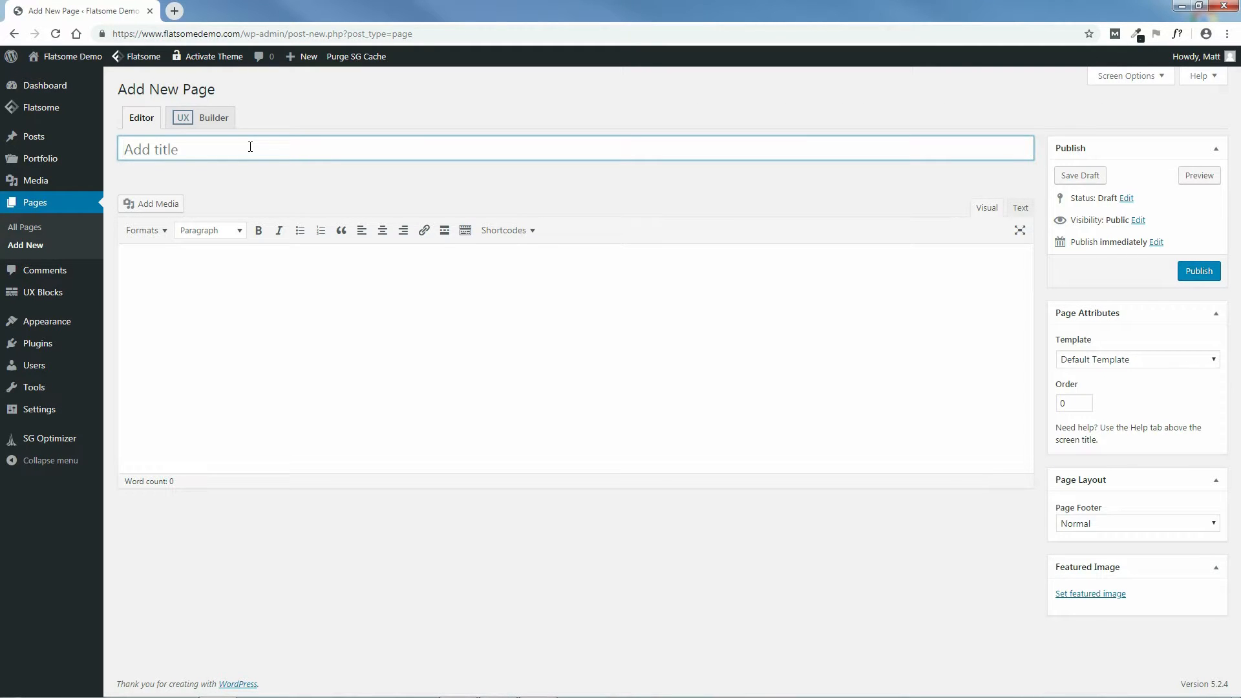
{"action": "type", "text": "Home"}
- Assign the Page - Full Width template to the Home page and publish it
{"action": "left_click", "coordinate": [1119, 359]}
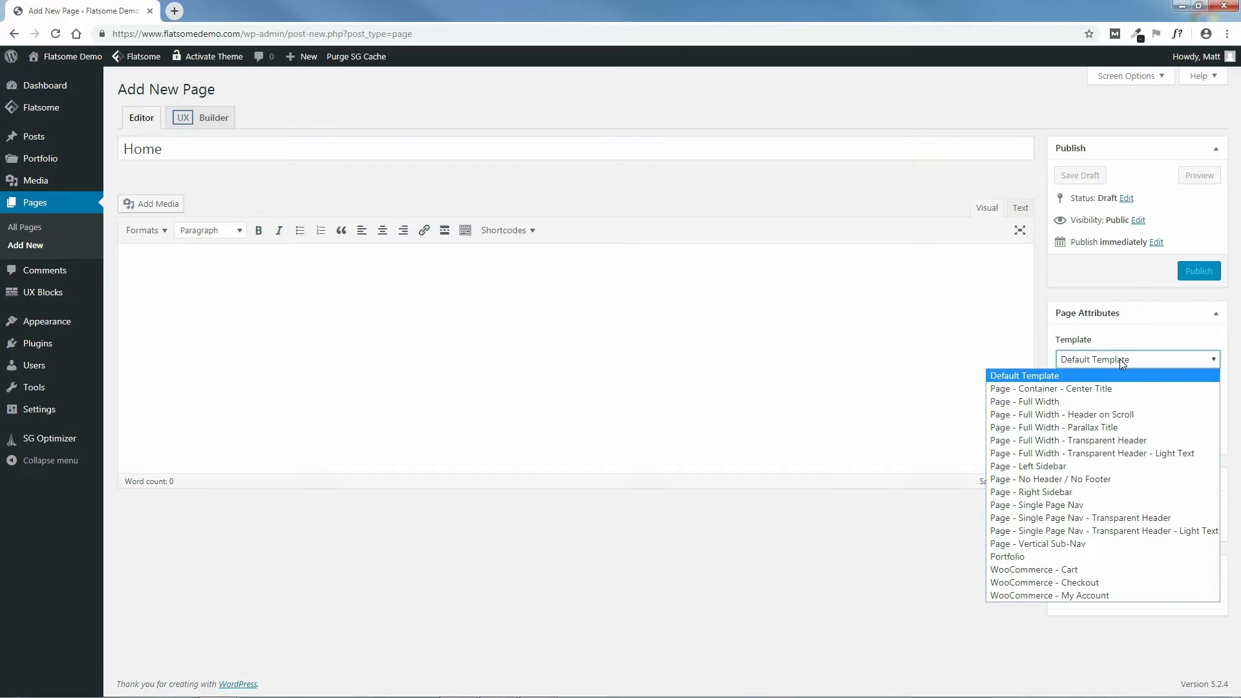
{"action": "left_click", "coordinate": [1045, 402]}
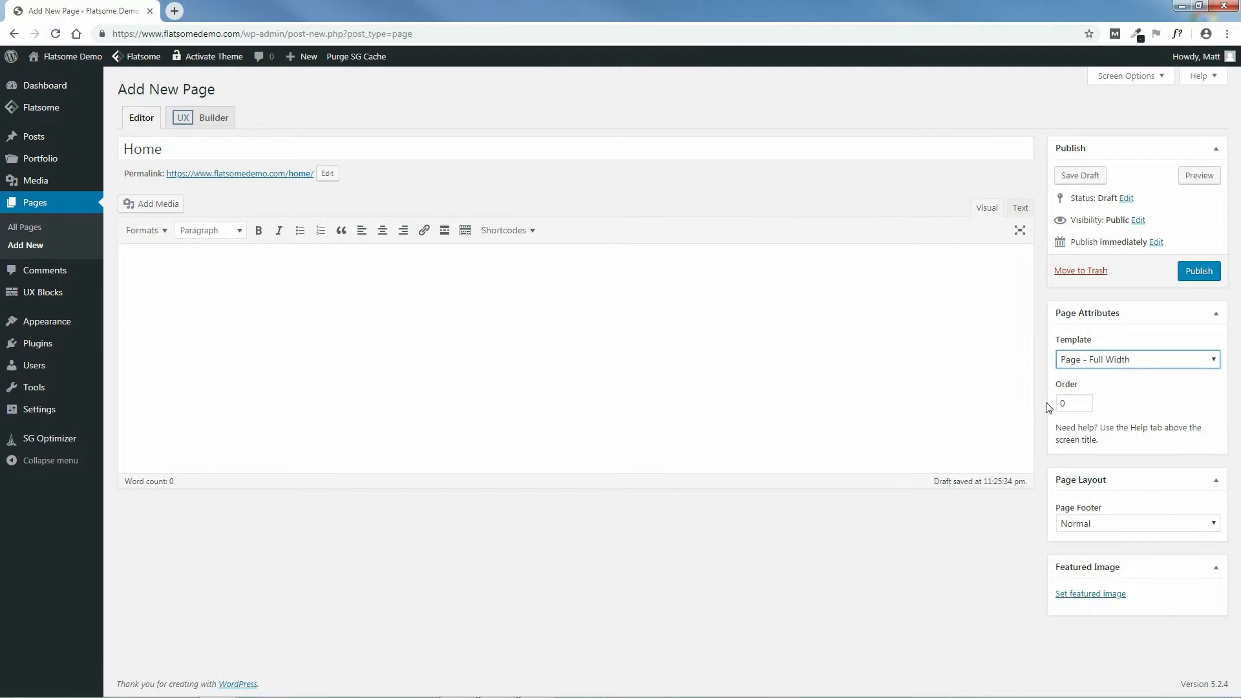
{"action": "left_click", "coordinate": [1168, 360]}
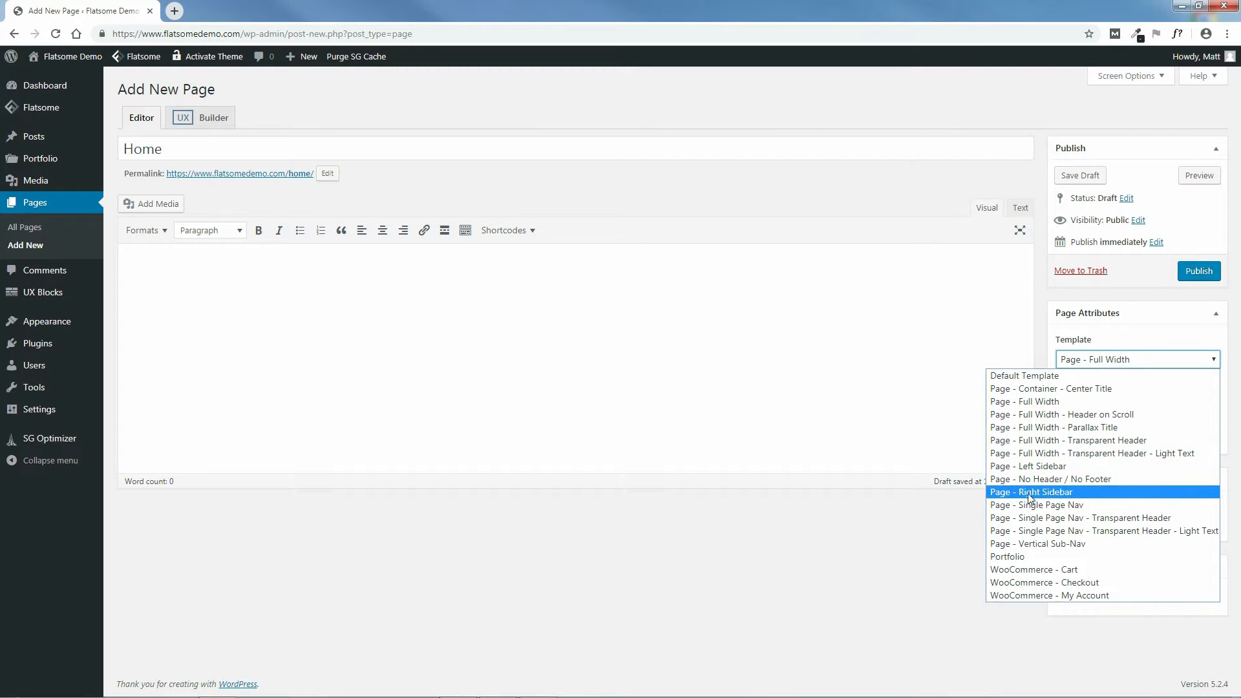
{"action": "left_click", "coordinate": [1046, 402]}
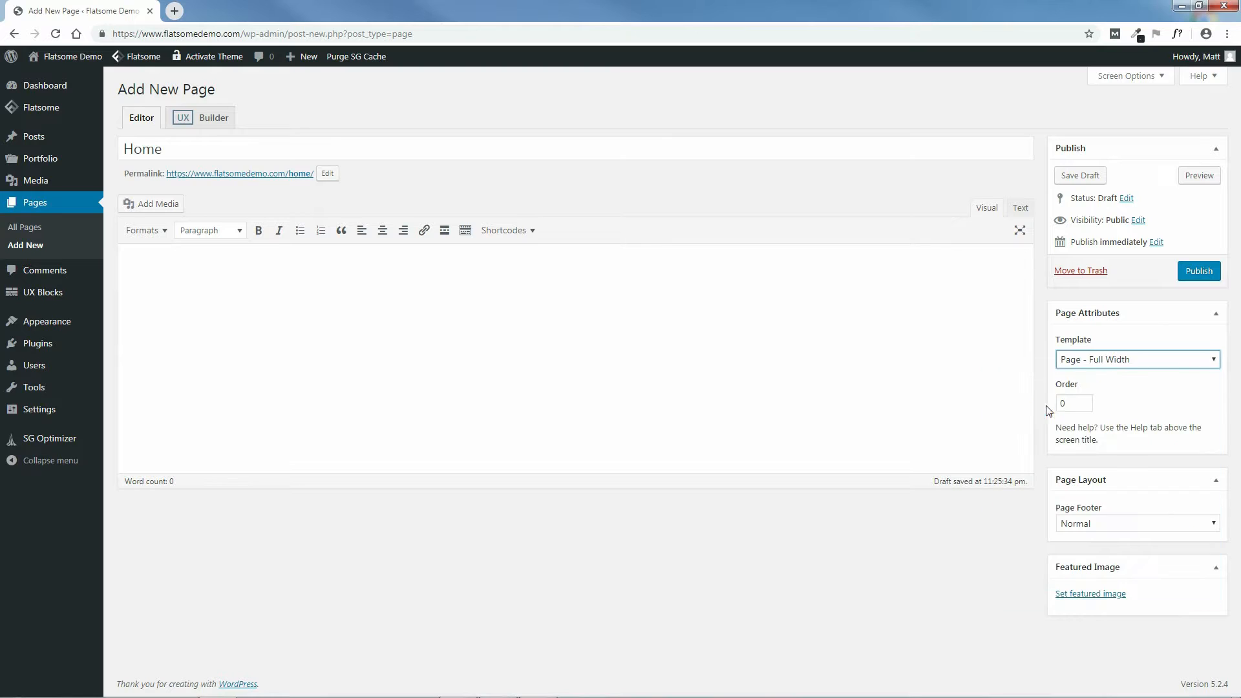
{"action": "left_click", "coordinate": [1197, 273]}
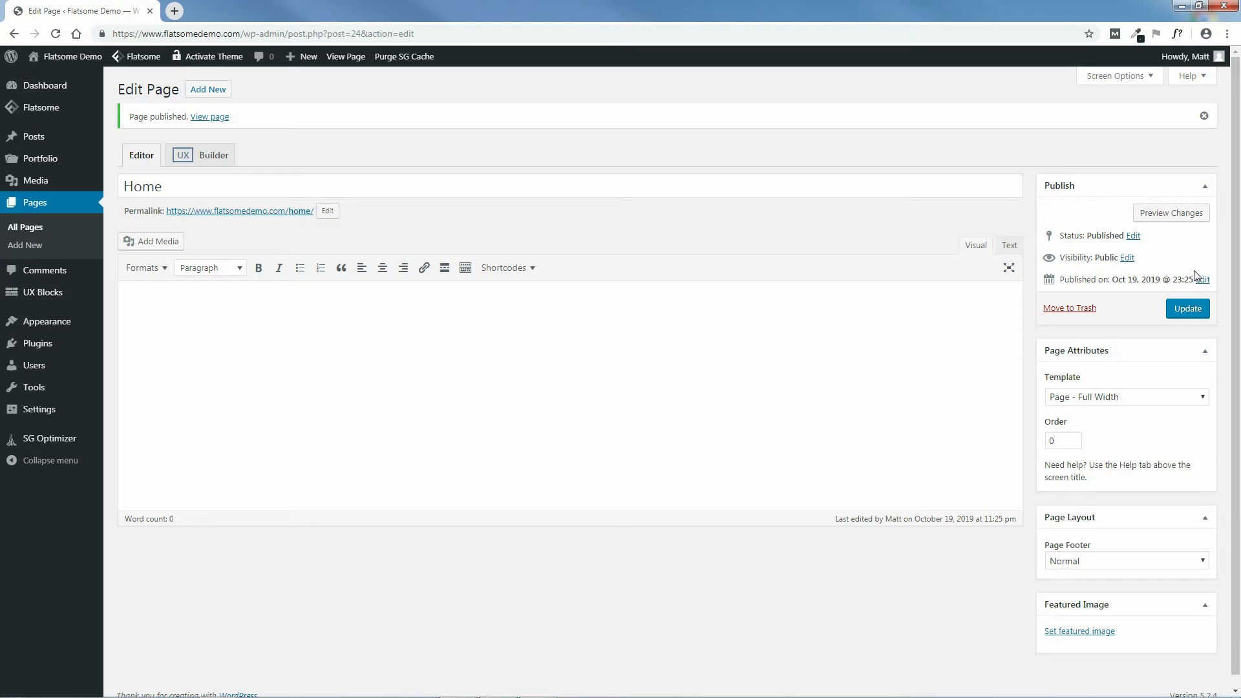
- Create and publish a new page titled About using the Page - Full Width template
{"action": "left_click", "coordinate": [204, 91]}
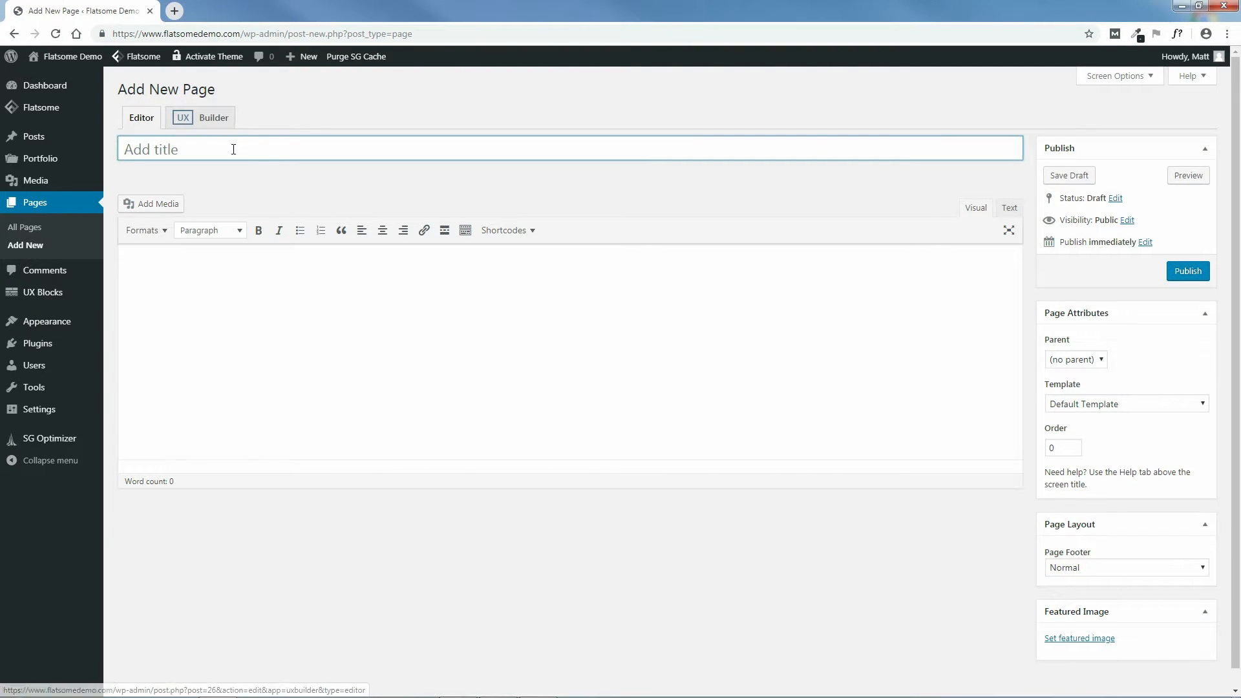
{"action": "type", "text": "About"}
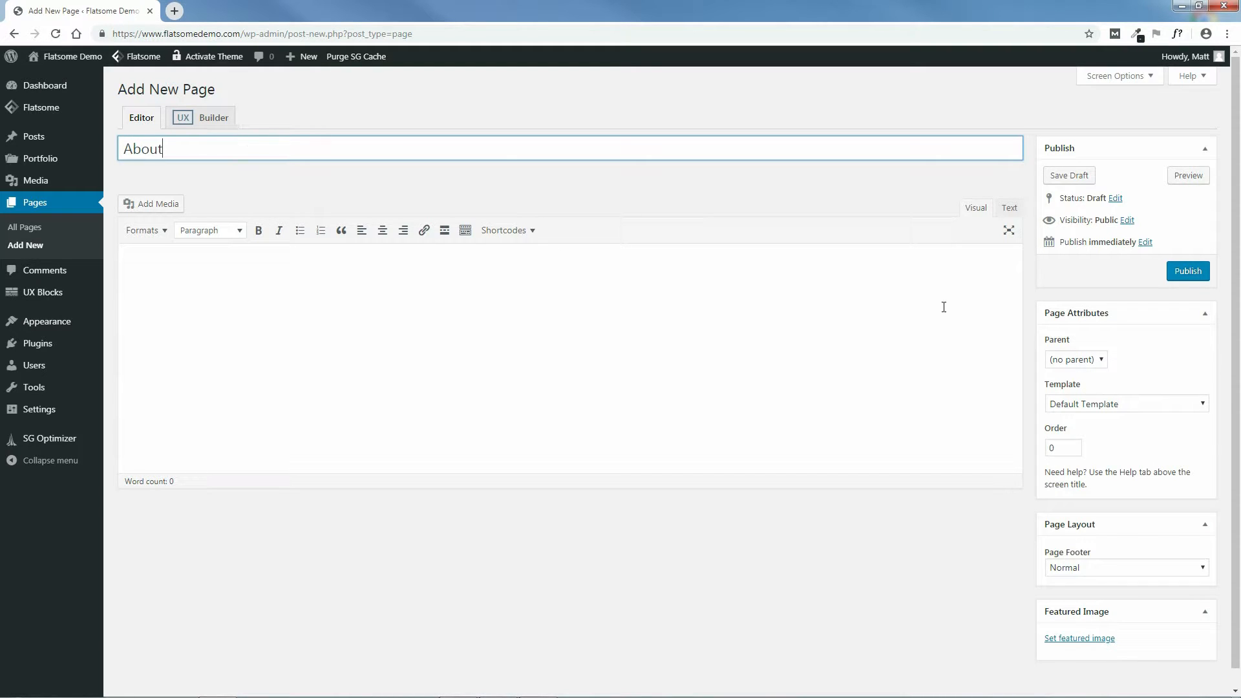
{"action": "left_click", "coordinate": [1125, 404]}
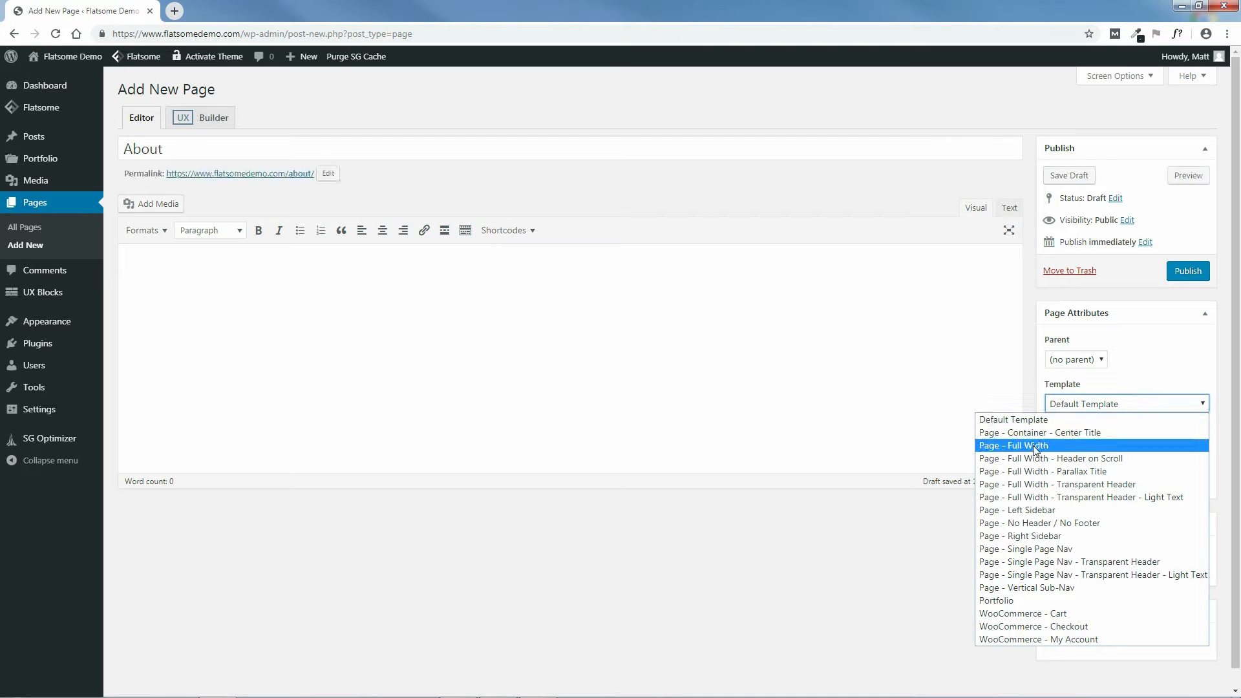
{"action": "left_click", "coordinate": [1036, 446]}
{"action": "left_click", "coordinate": [1187, 273]}
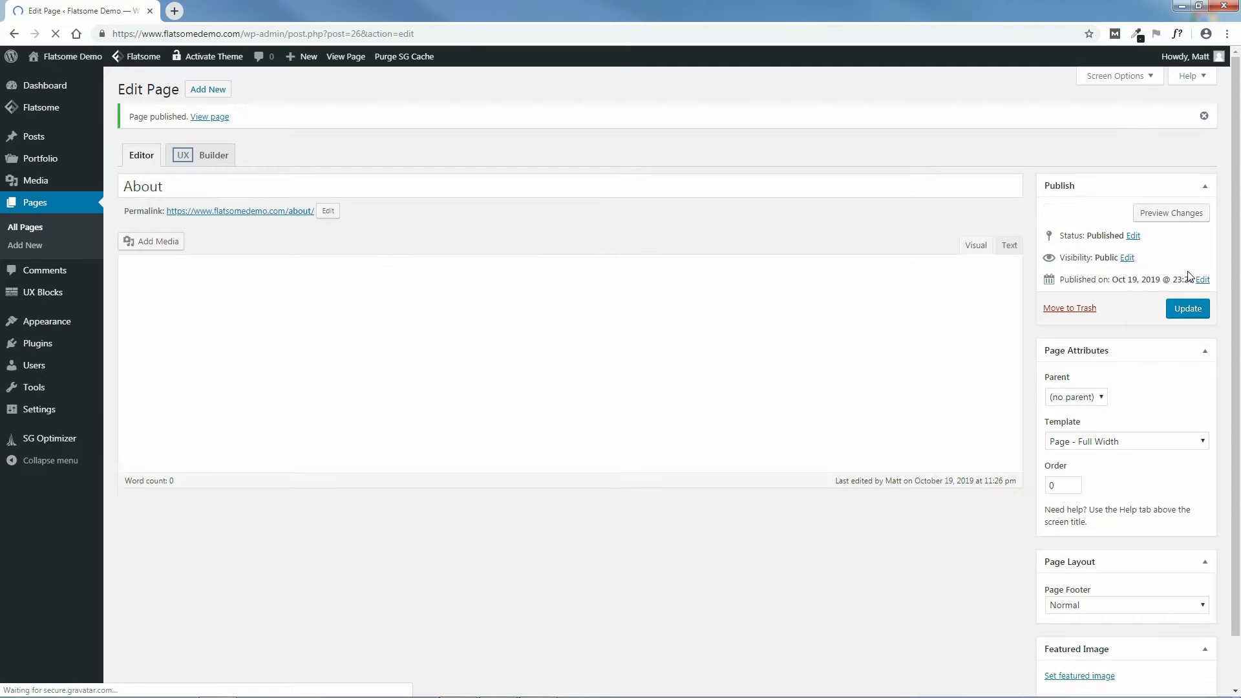
- Create and publish a new page titled Blog using the Page - Full Width template
{"action": "left_click", "coordinate": [208, 92]}
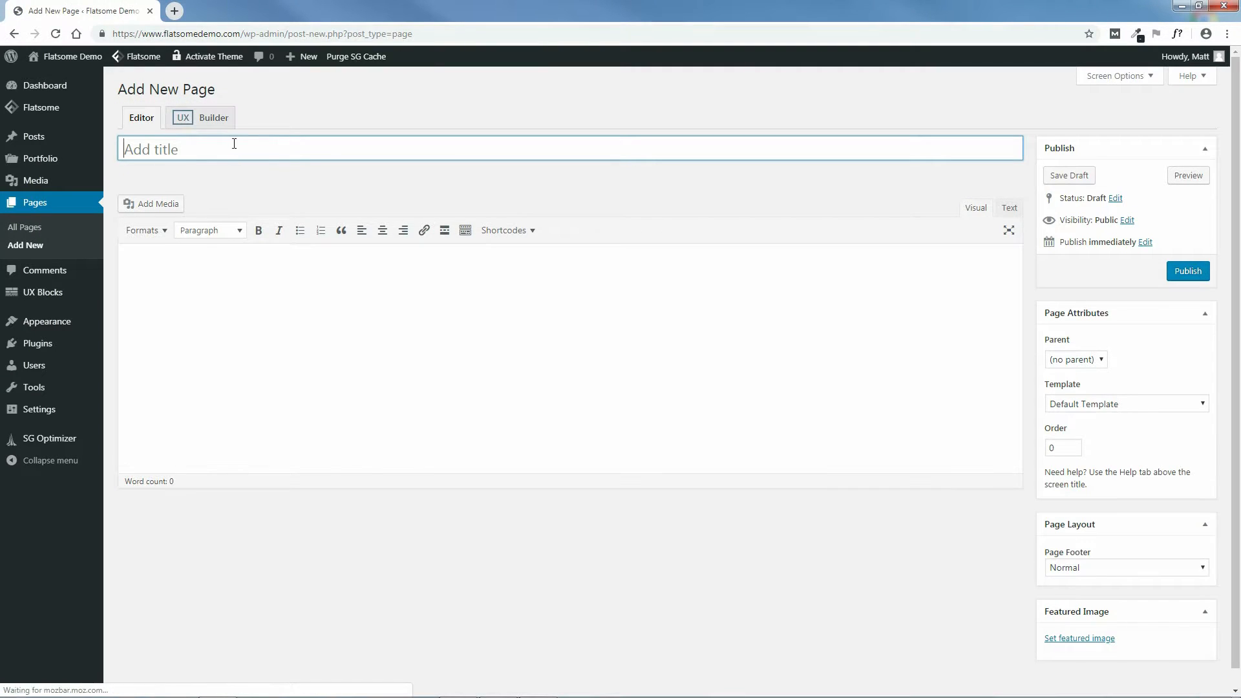
{"action": "type", "text": "Blog"}
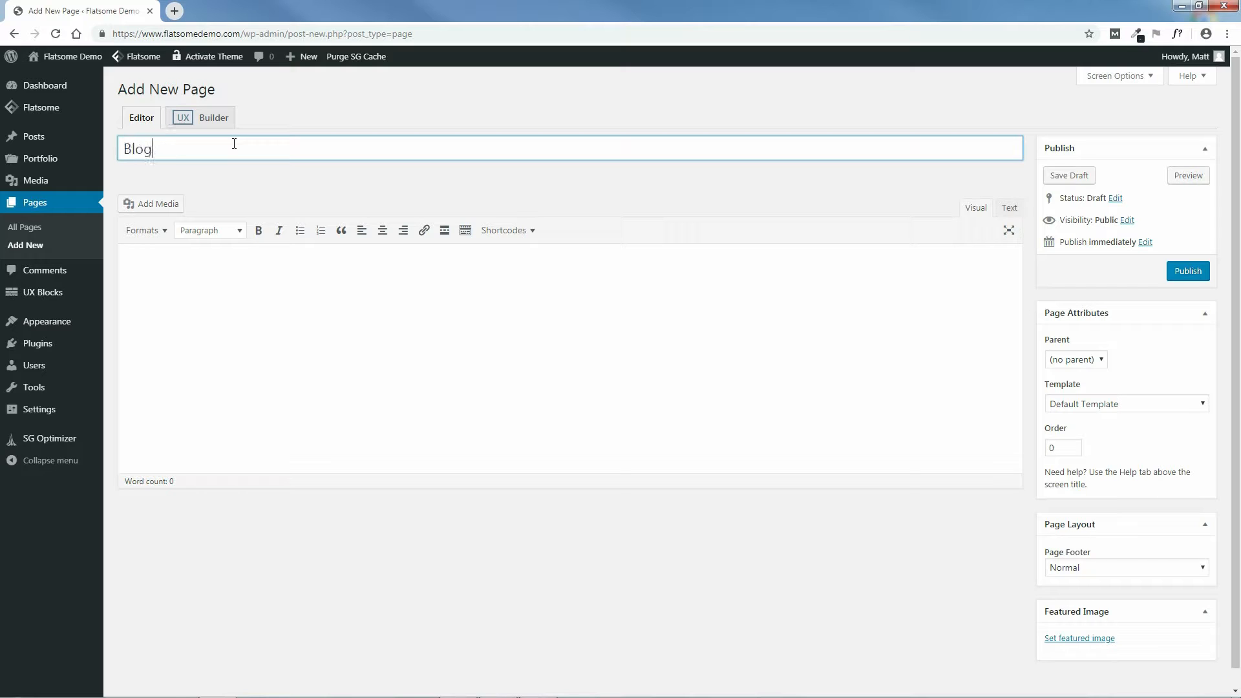
{"action": "left_click", "coordinate": [1096, 406]}
{"action": "left_click", "coordinate": [1055, 446]}
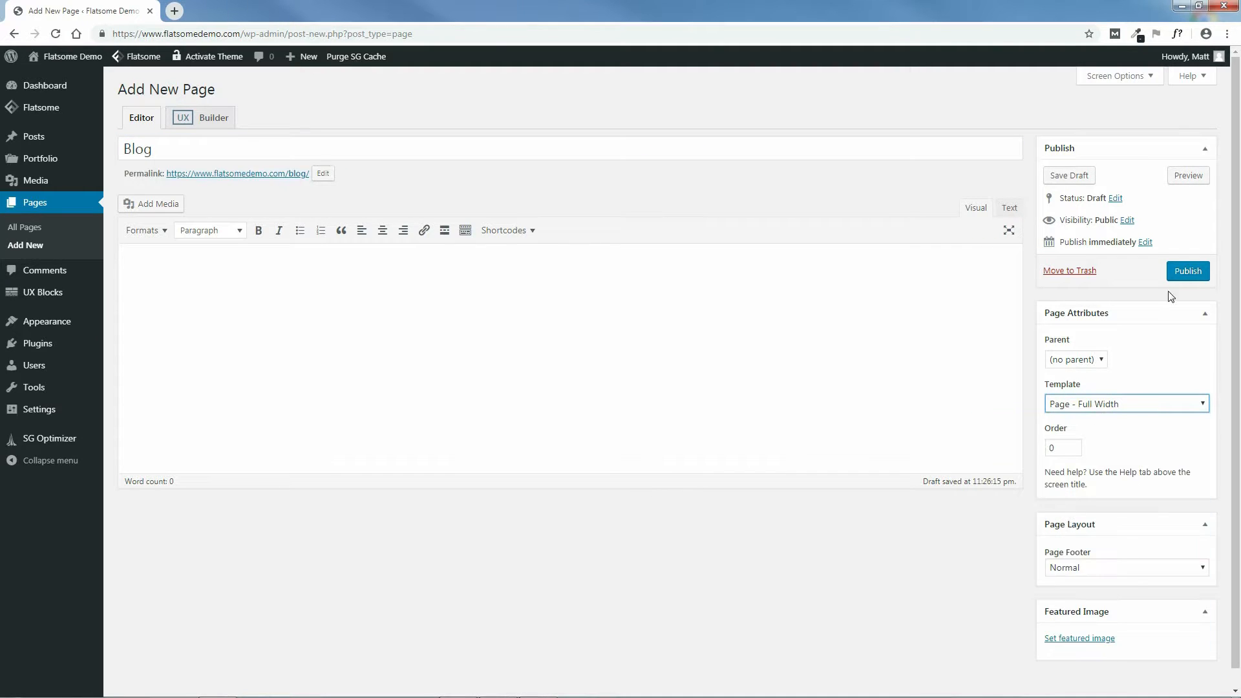
{"action": "left_click", "coordinate": [1187, 272]}
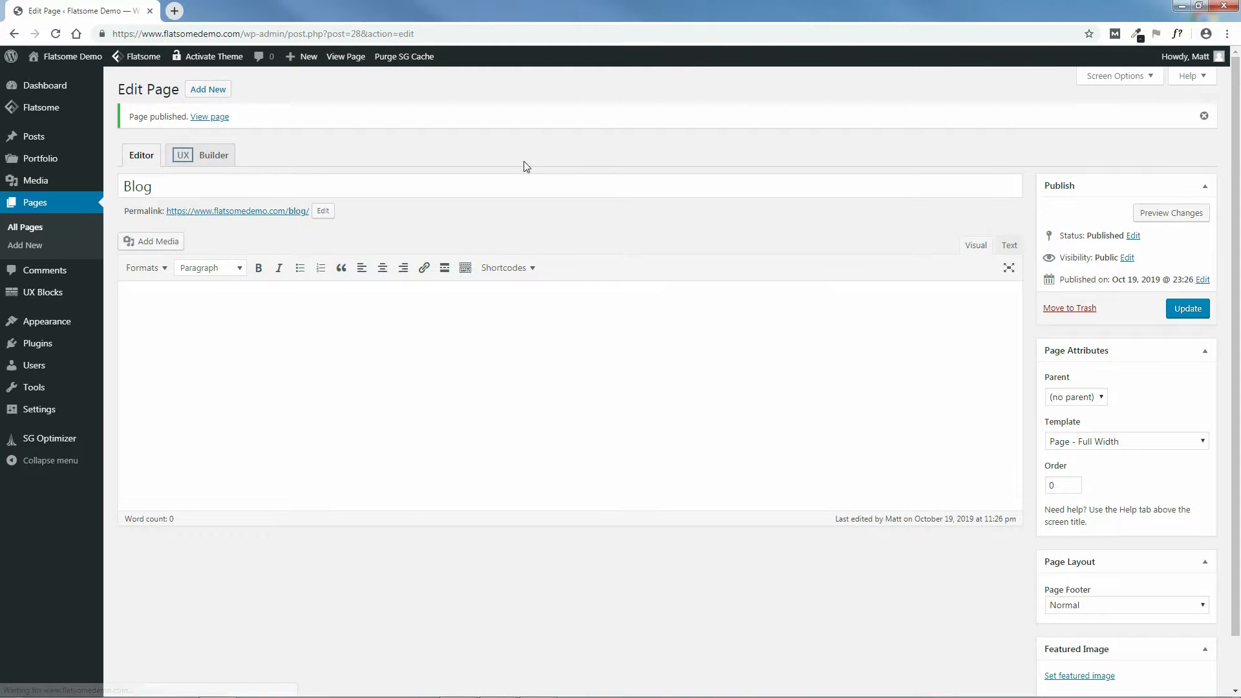
- Create and publish a new page titled Contact using the Page - Full Width template
{"action": "left_click", "coordinate": [206, 91]}
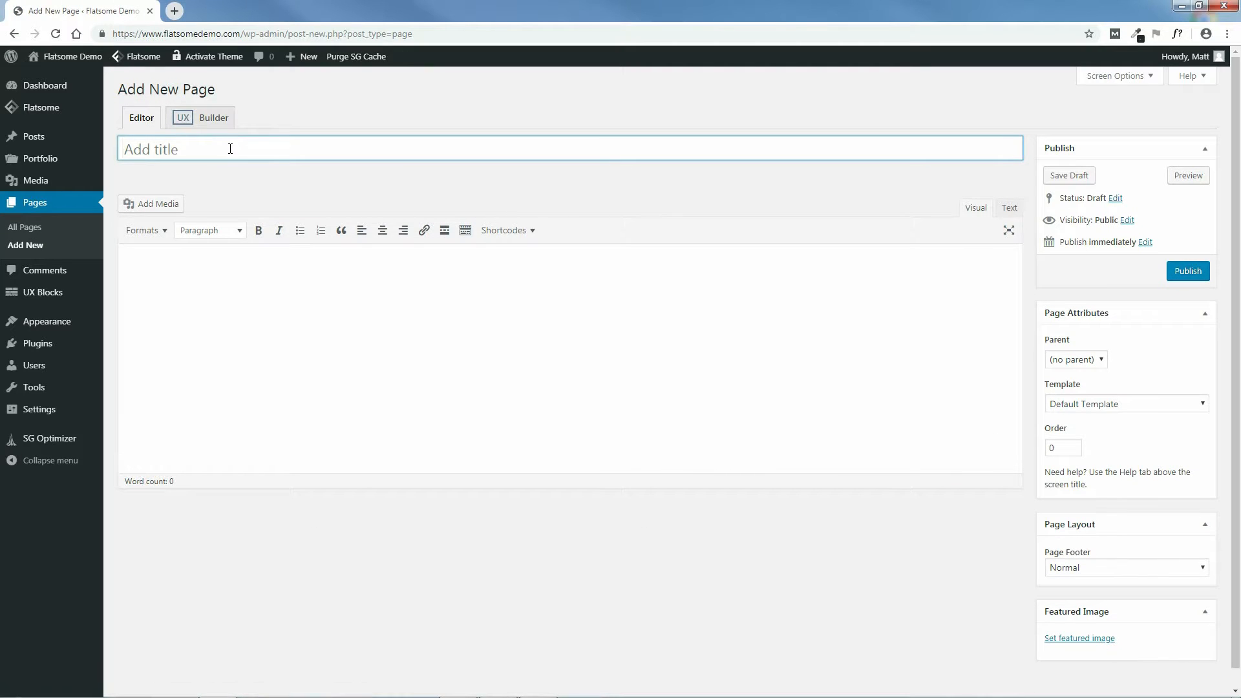
{"action": "type", "text": "Contact"}
{"action": "left_click", "coordinate": [1086, 404]}
{"action": "left_click", "coordinate": [1092, 439]}
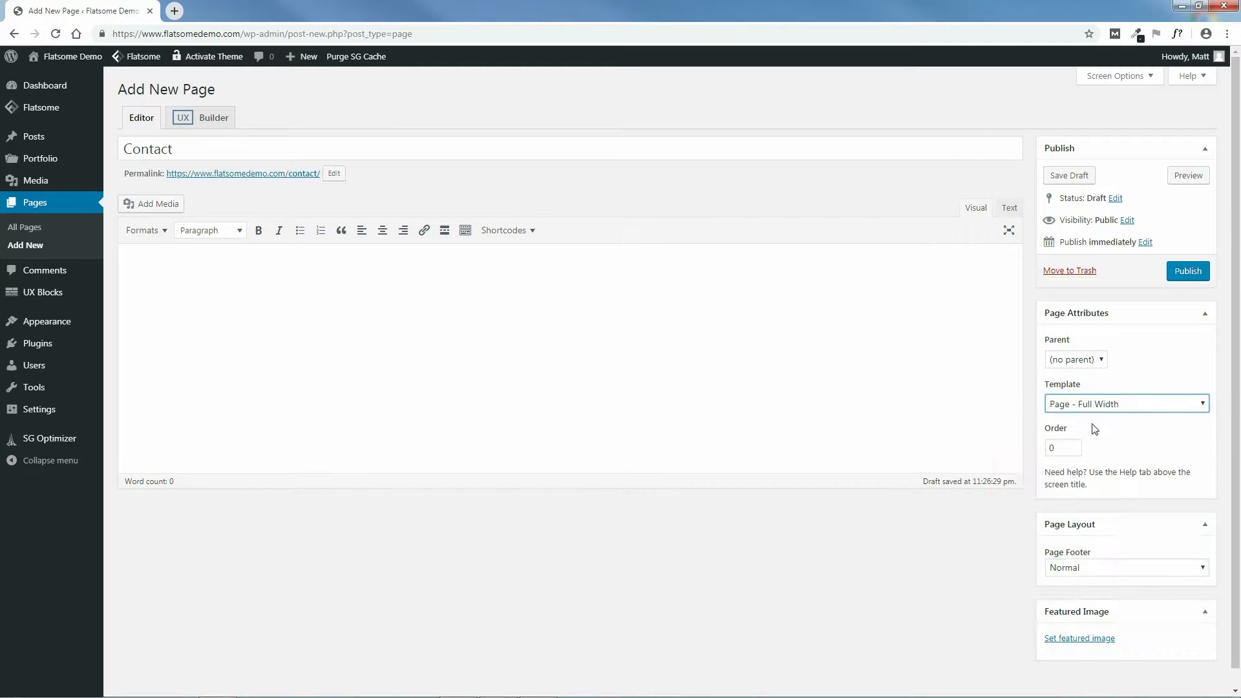
{"action": "left_click", "coordinate": [1187, 272]}
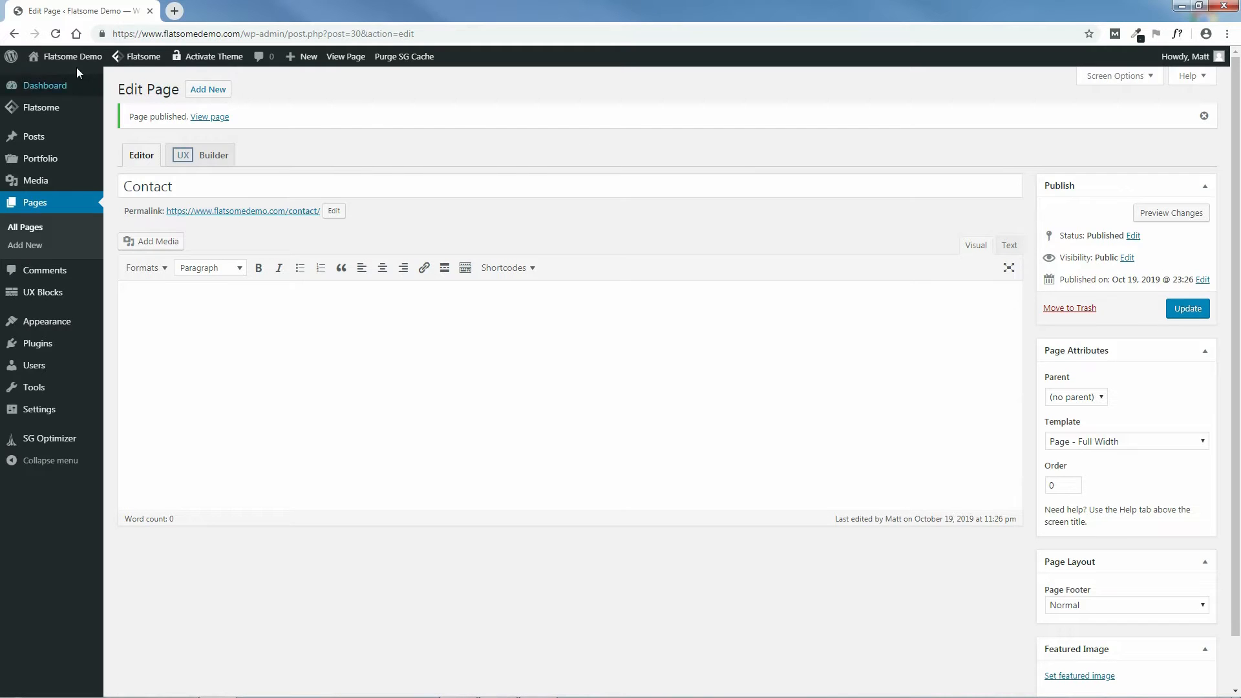
- Go to the site's menu management in the dashboard and create a navigation menu named Main Menu
{"action": "mouse_move", "coordinate": [72, 63]}
{"action": "left_click", "coordinate": [50, 79]}
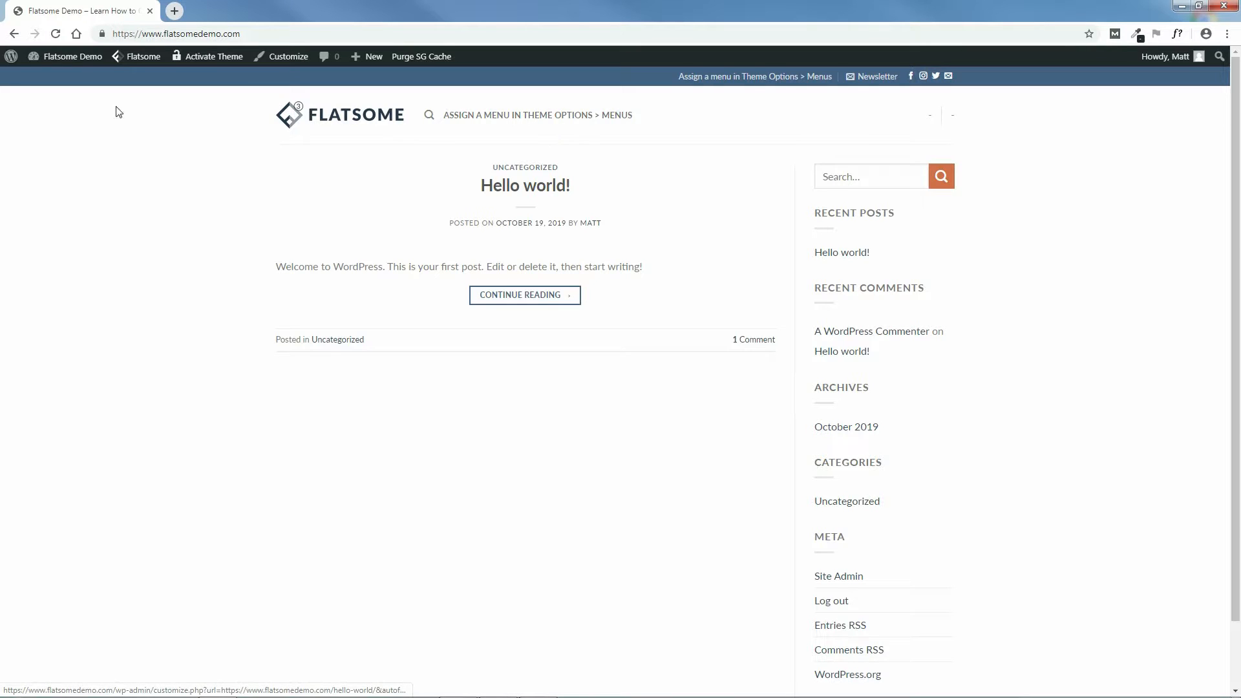
{"action": "mouse_move", "coordinate": [65, 57]}
{"action": "left_click", "coordinate": [52, 79]}
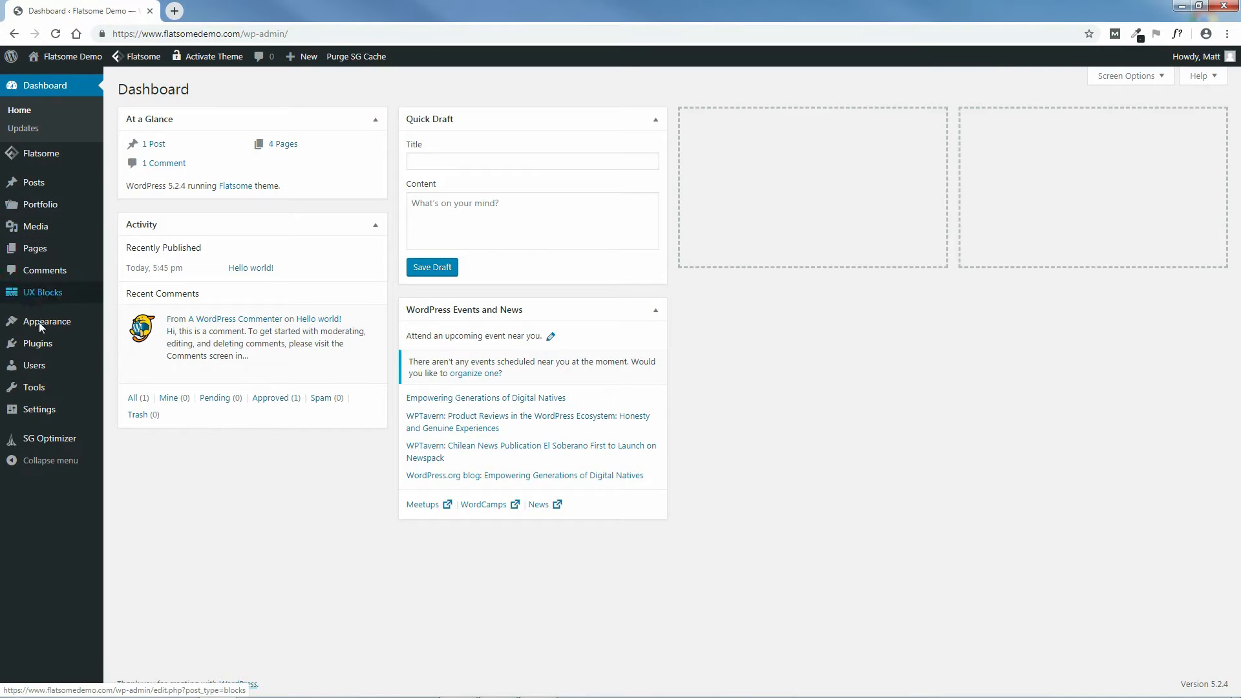
{"action": "mouse_move", "coordinate": [41, 322]}
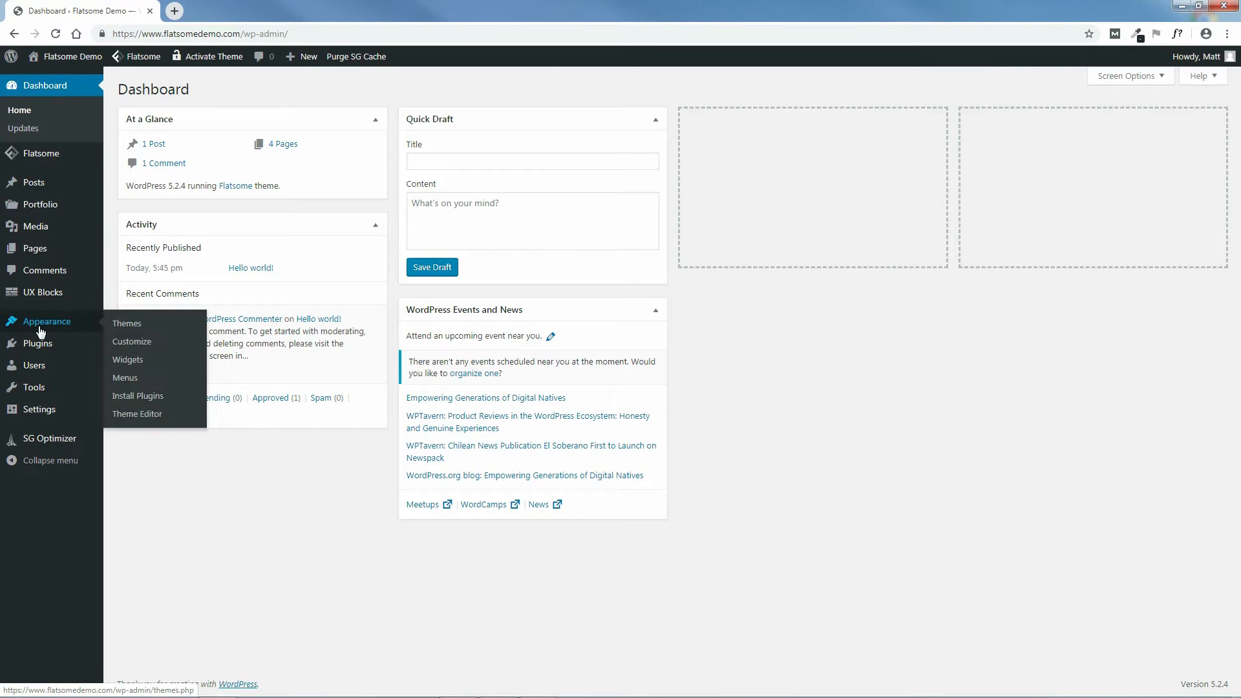
{"action": "left_click", "coordinate": [125, 378]}
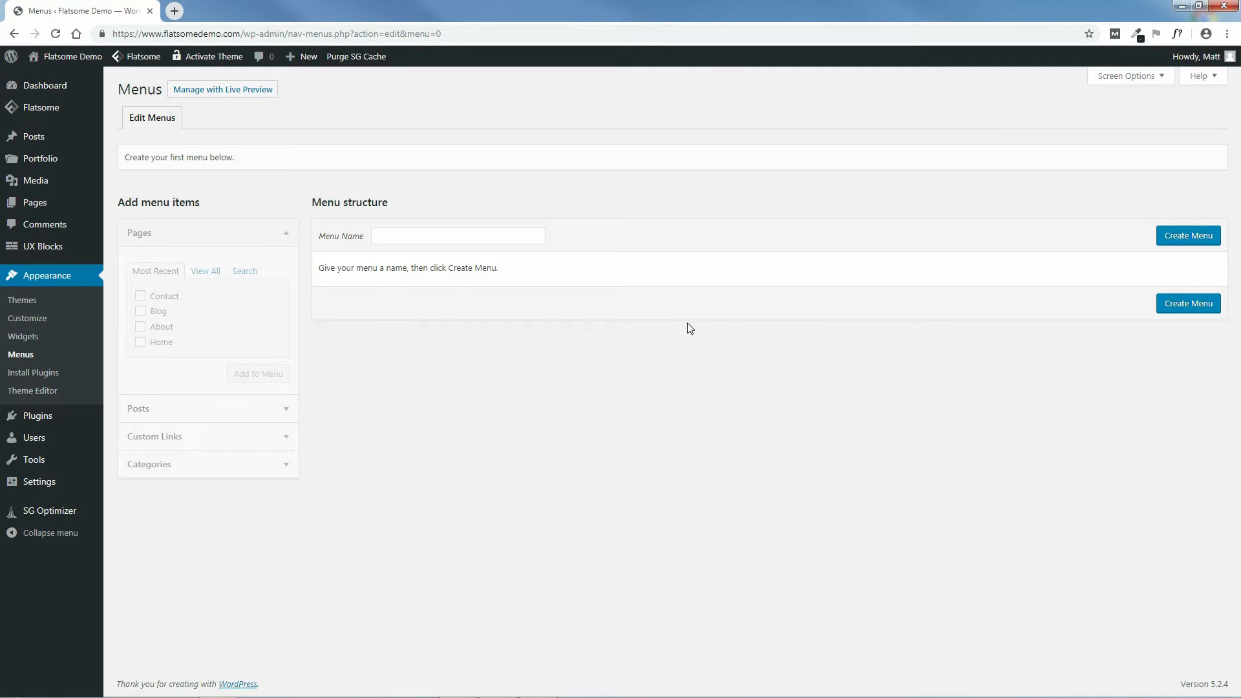
{"action": "left_click", "coordinate": [468, 235]}
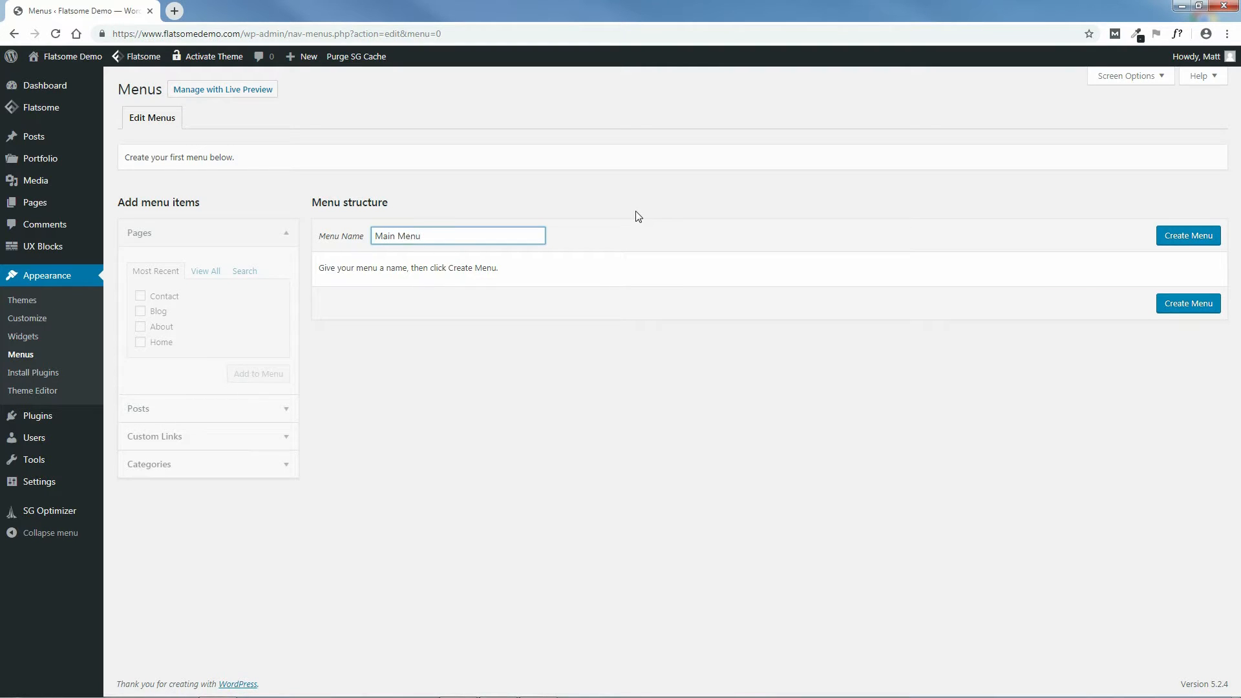
{"action": "left_click", "coordinate": [1191, 238]}
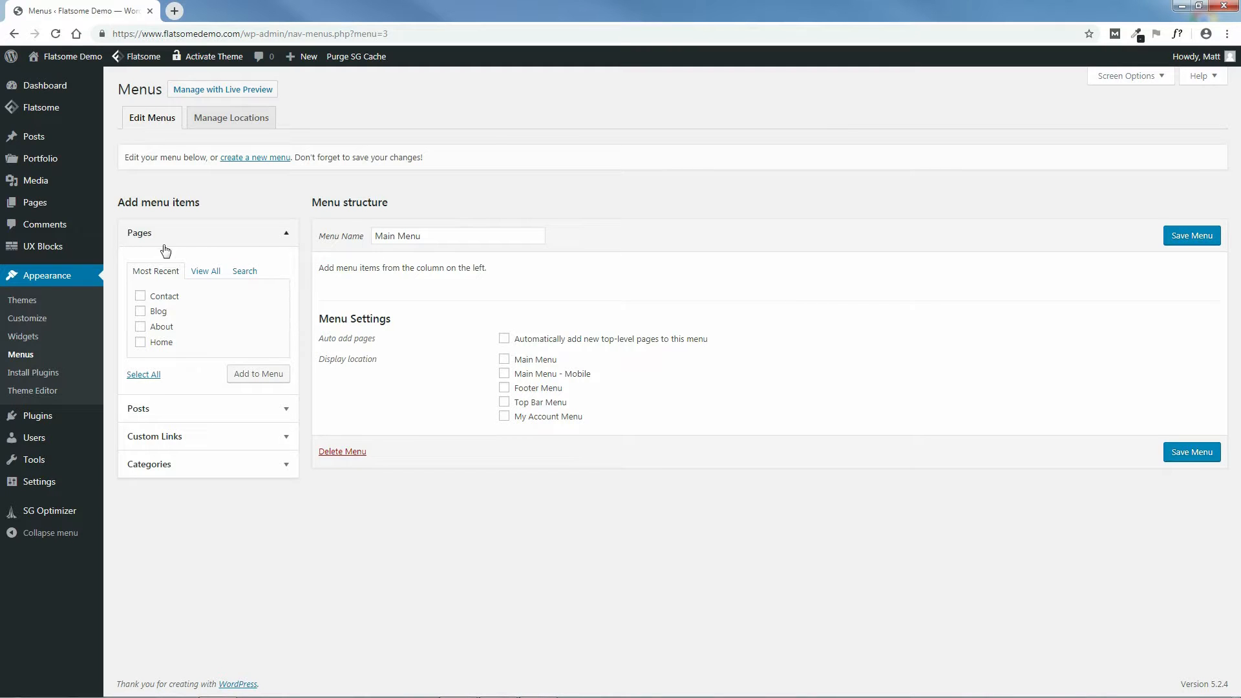
- Add all entries from the complete page list to the Main Menu structure
{"action": "left_click", "coordinate": [207, 272]}
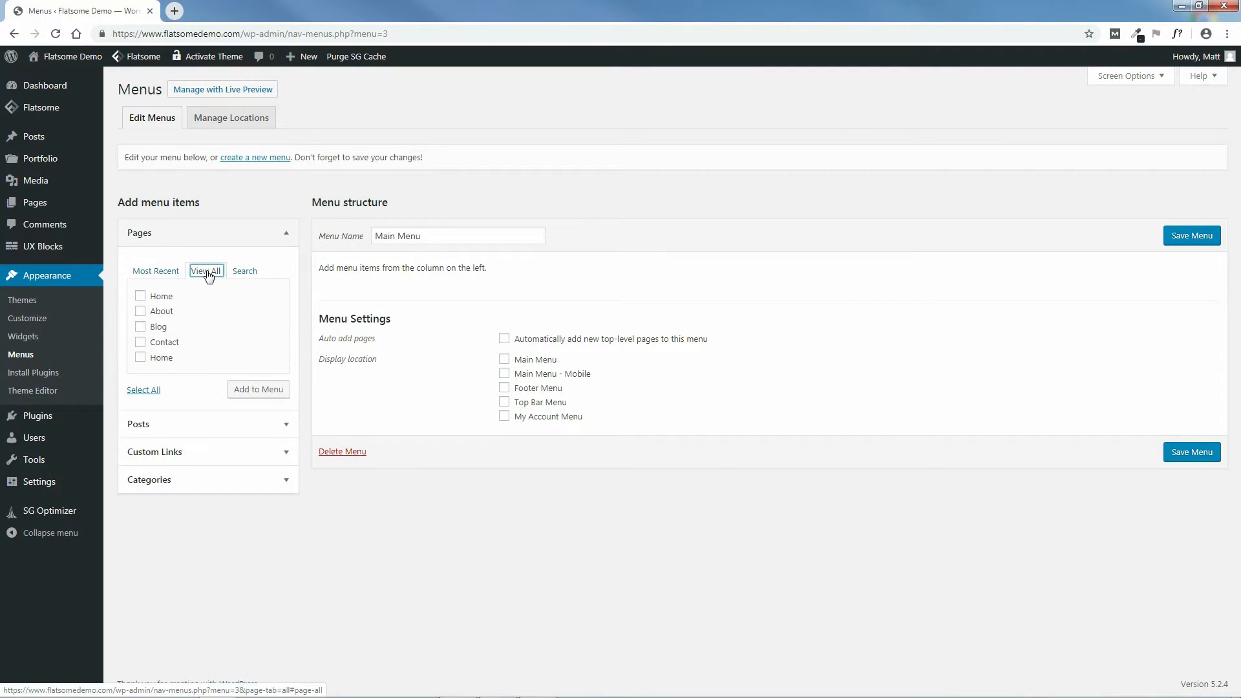
{"action": "left_click", "coordinate": [143, 392]}
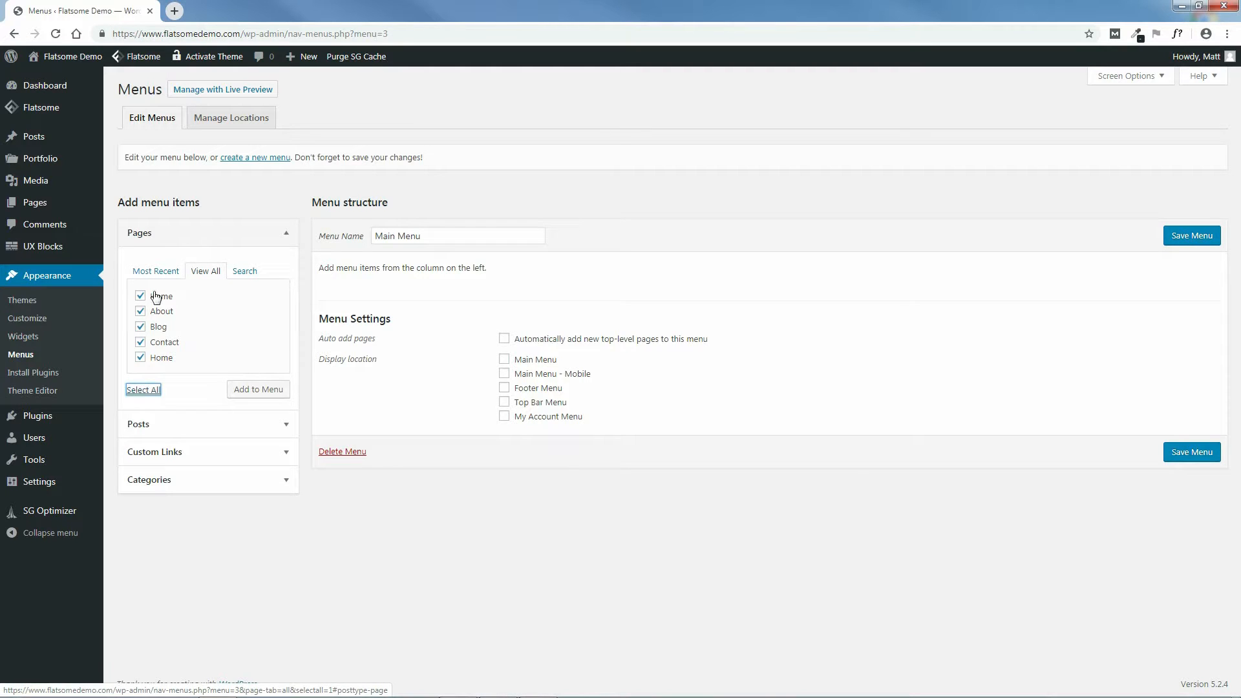
{"action": "left_click", "coordinate": [260, 390]}
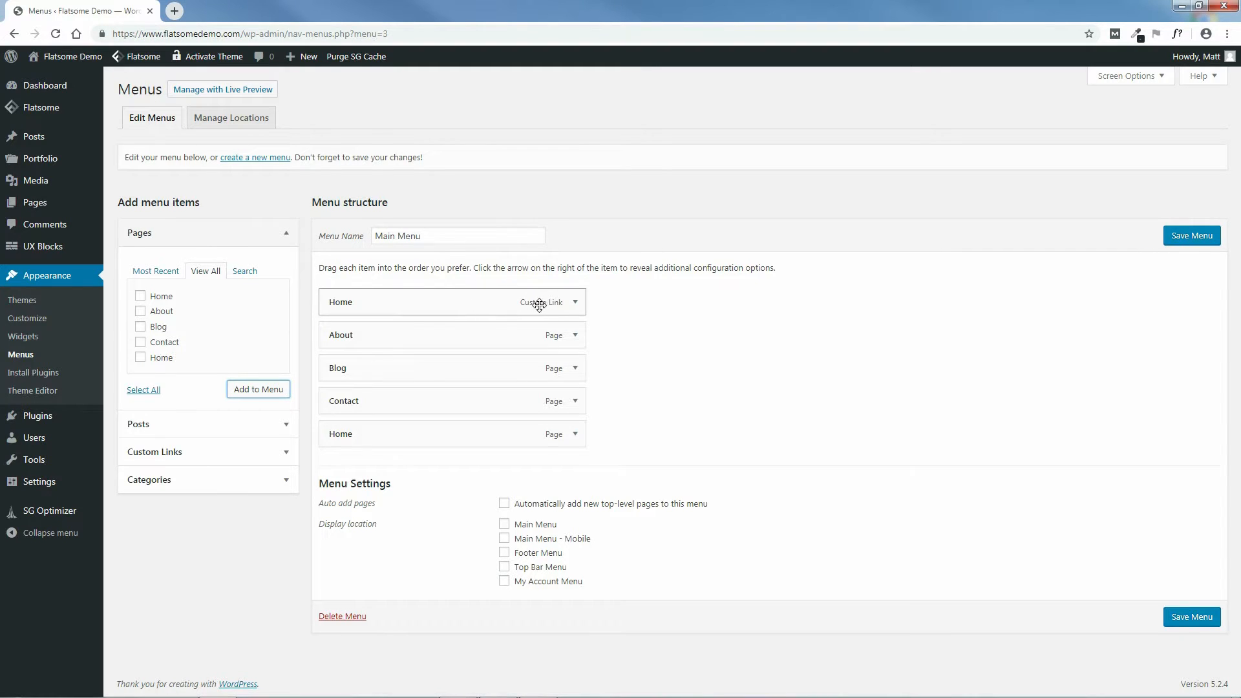
- Change the Home custom link's navigation label to Our Other Website and select its URL text
{"action": "left_click", "coordinate": [574, 304]}
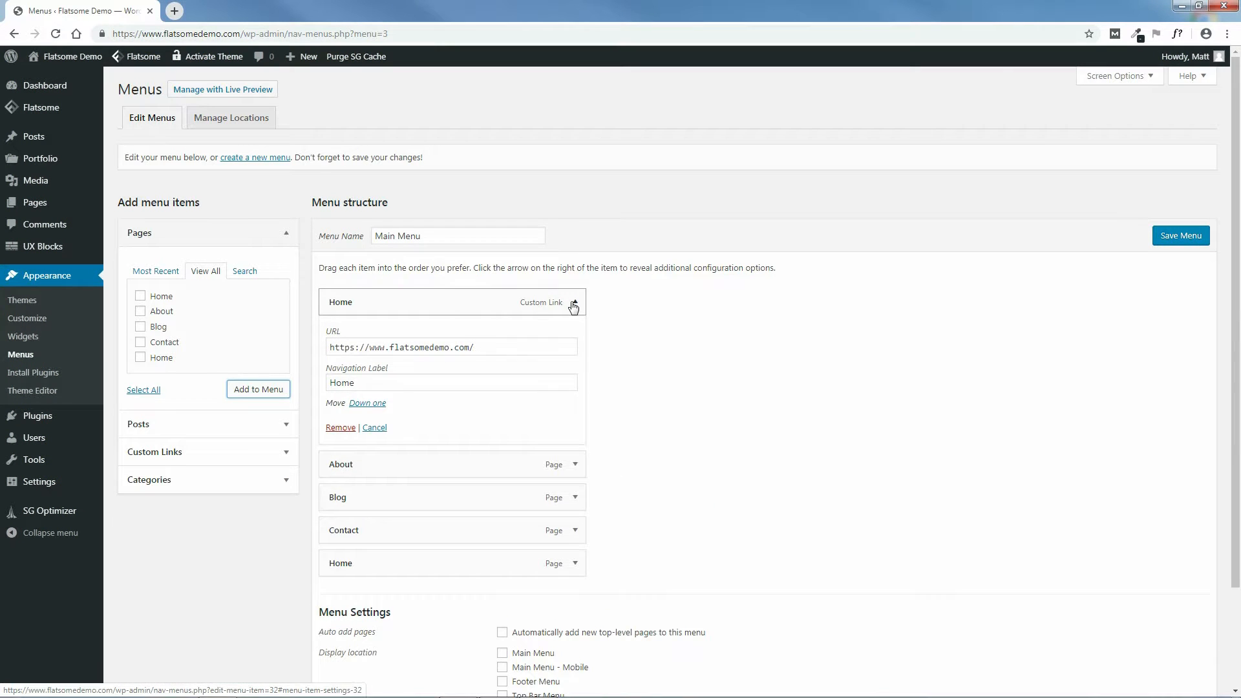
{"action": "left_click_drag", "start_coordinate": [369, 382], "coordinate": [324, 387]}
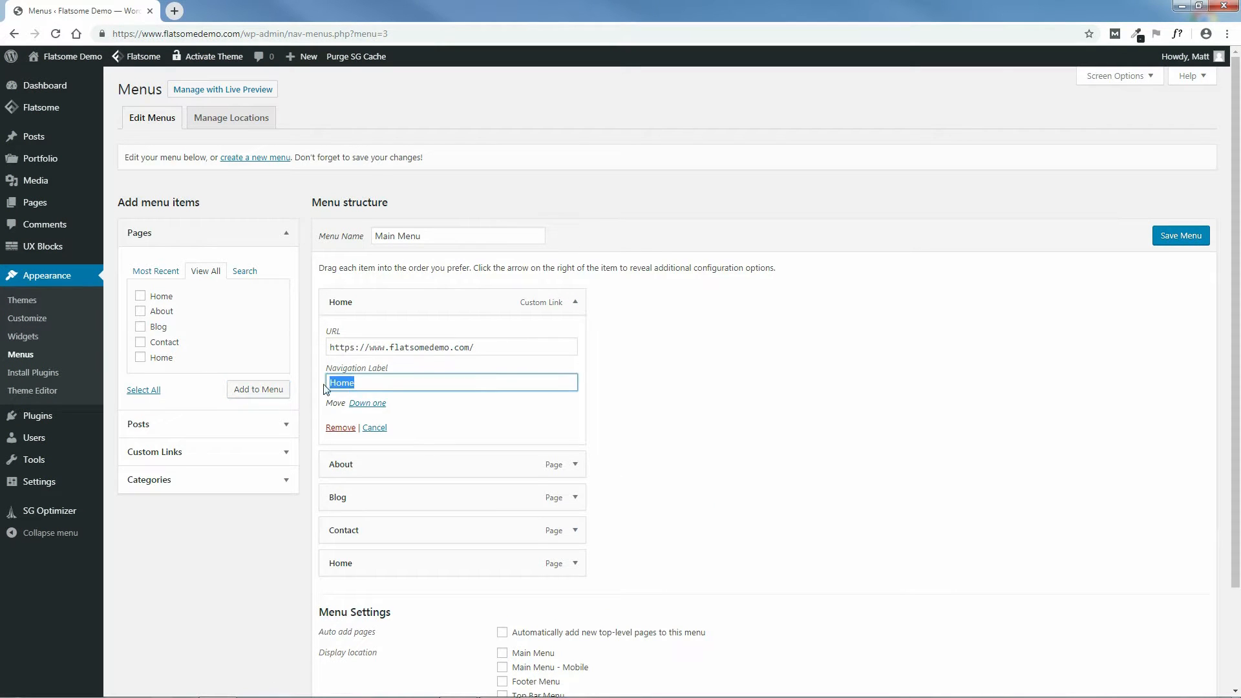
{"action": "type", "text": "Our Other Website"}
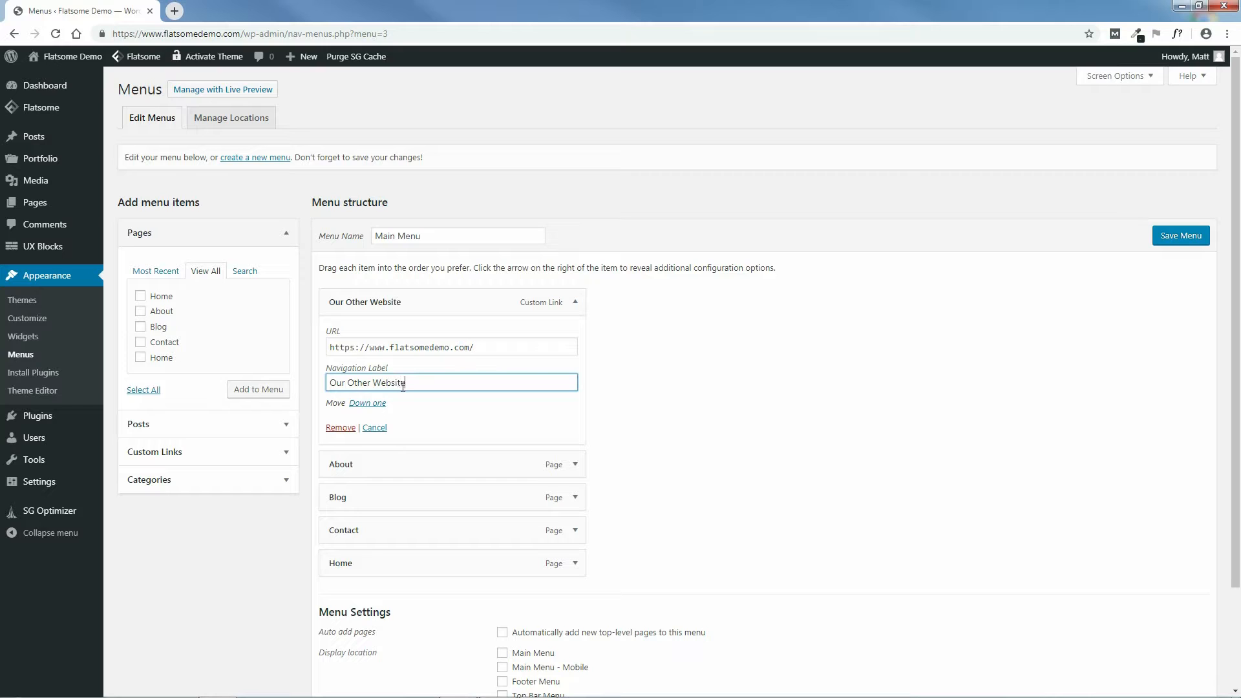
{"action": "left_click_drag", "start_coordinate": [492, 345], "coordinate": [324, 343]}
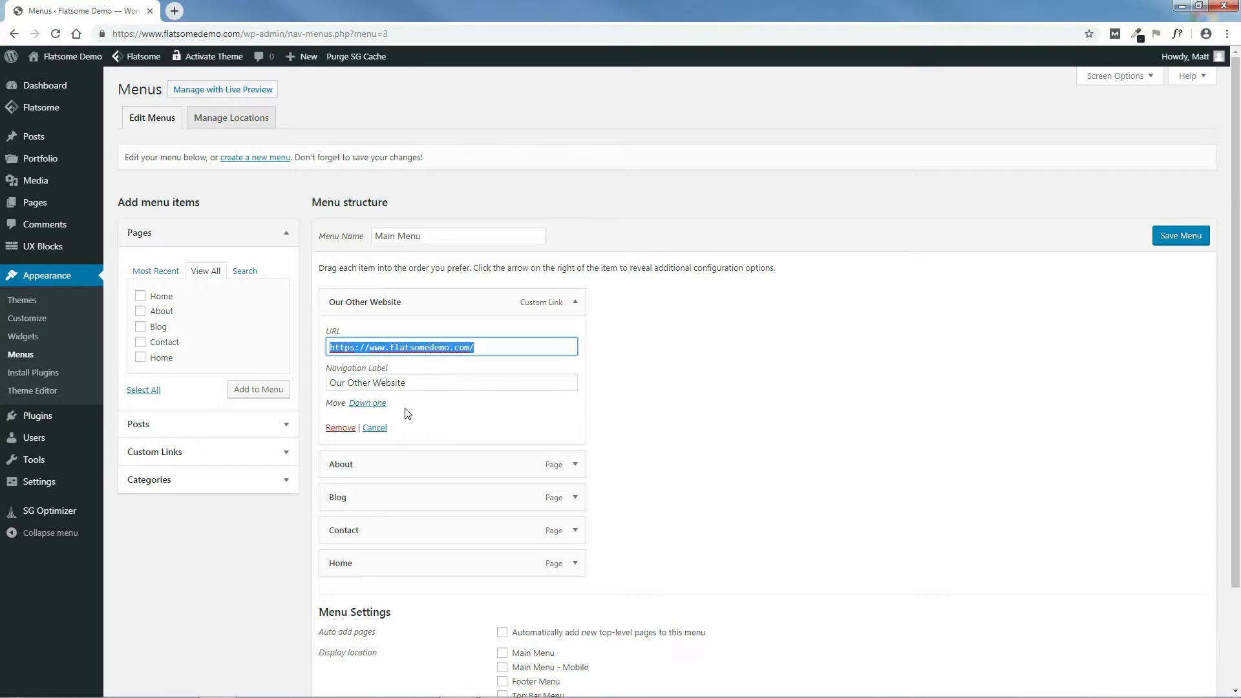
- Remove the custom link item from the menu and move the Home page item above About
{"action": "left_click", "coordinate": [339, 428]}
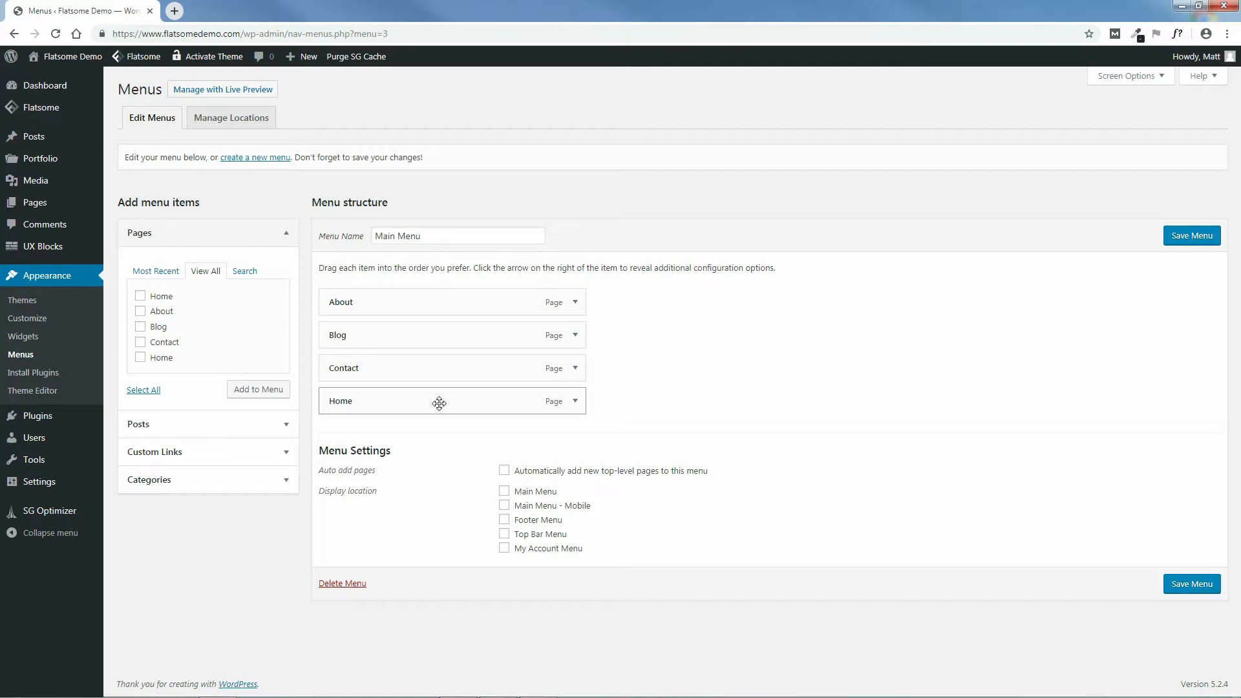
{"action": "left_click_drag", "start_coordinate": [427, 404], "coordinate": [427, 299]}
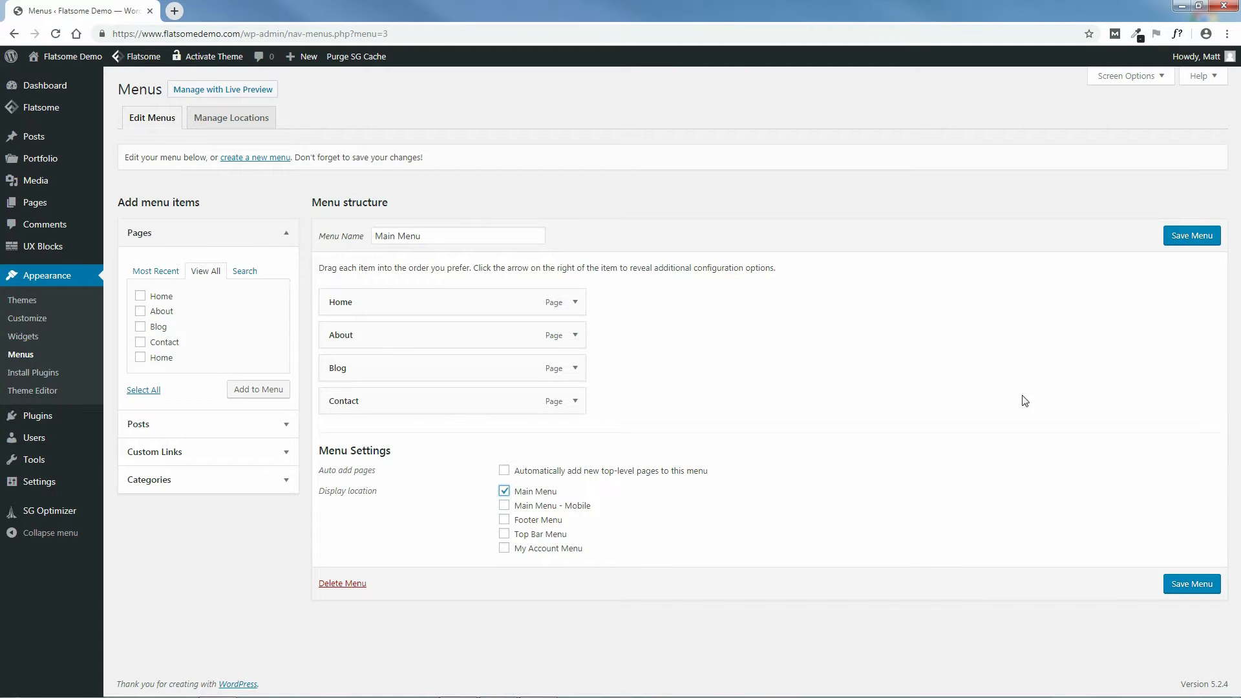
- Save the Main Menu and visit the live site to check its header navigation
{"action": "left_click", "coordinate": [1191, 236]}
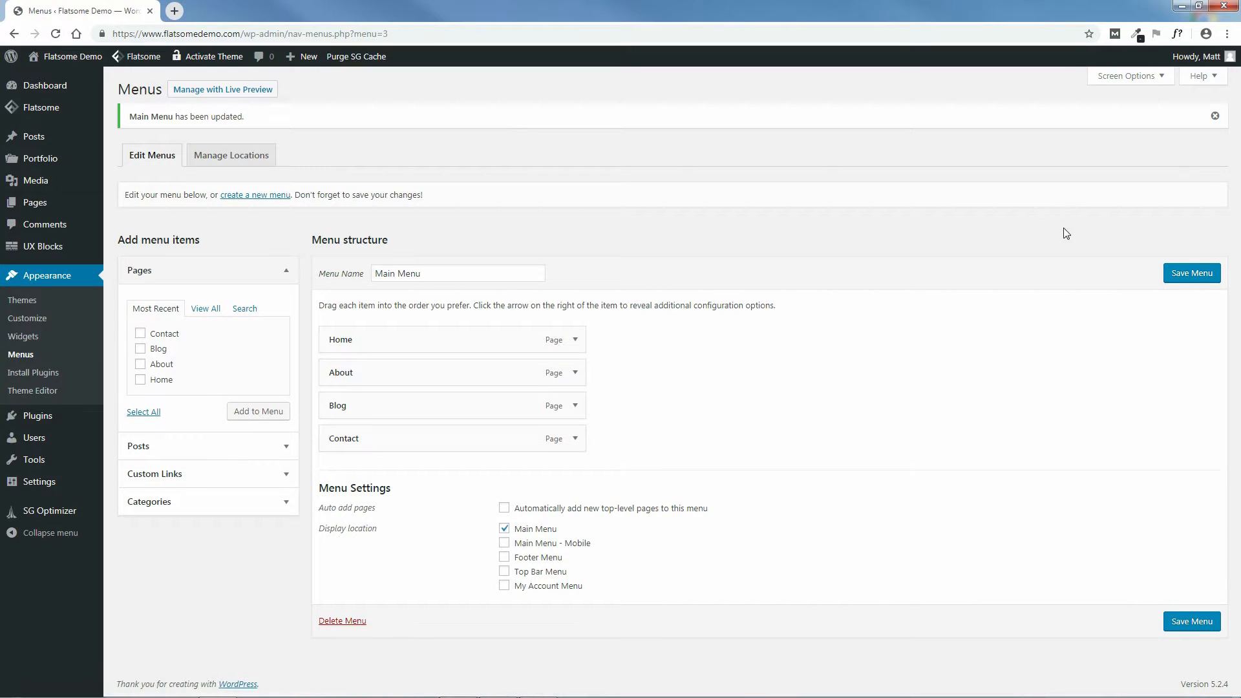
{"action": "mouse_move", "coordinate": [65, 57]}
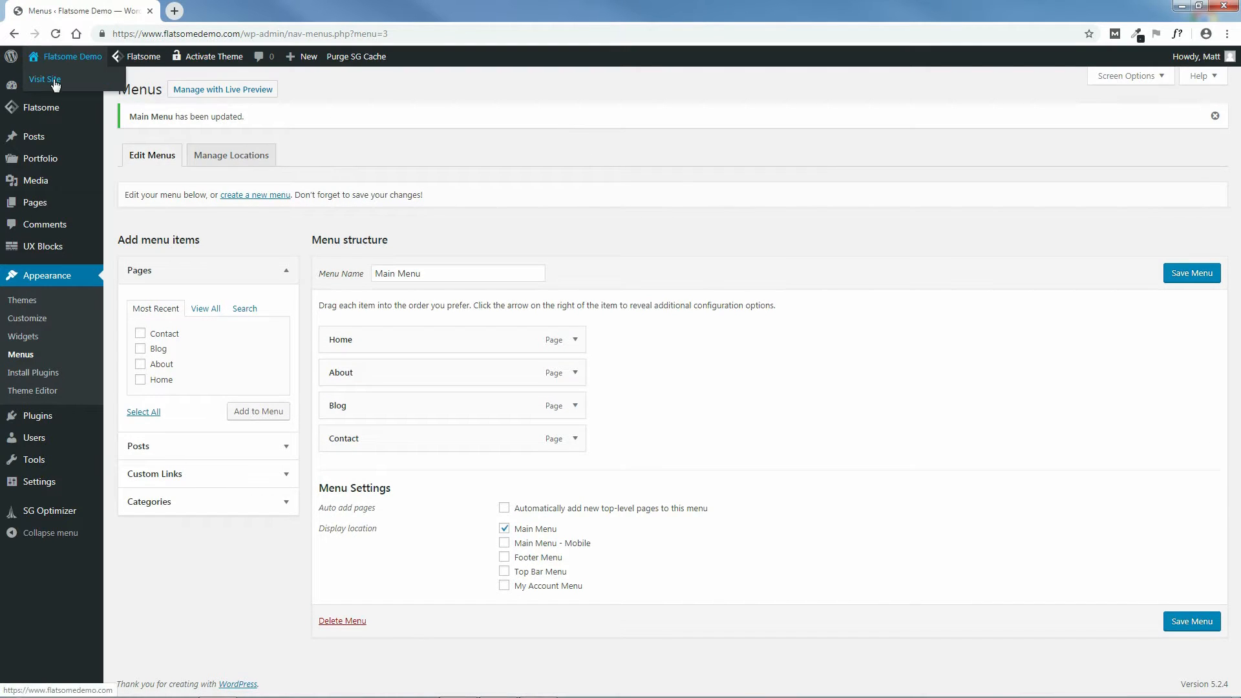
{"action": "left_click", "coordinate": [53, 79]}
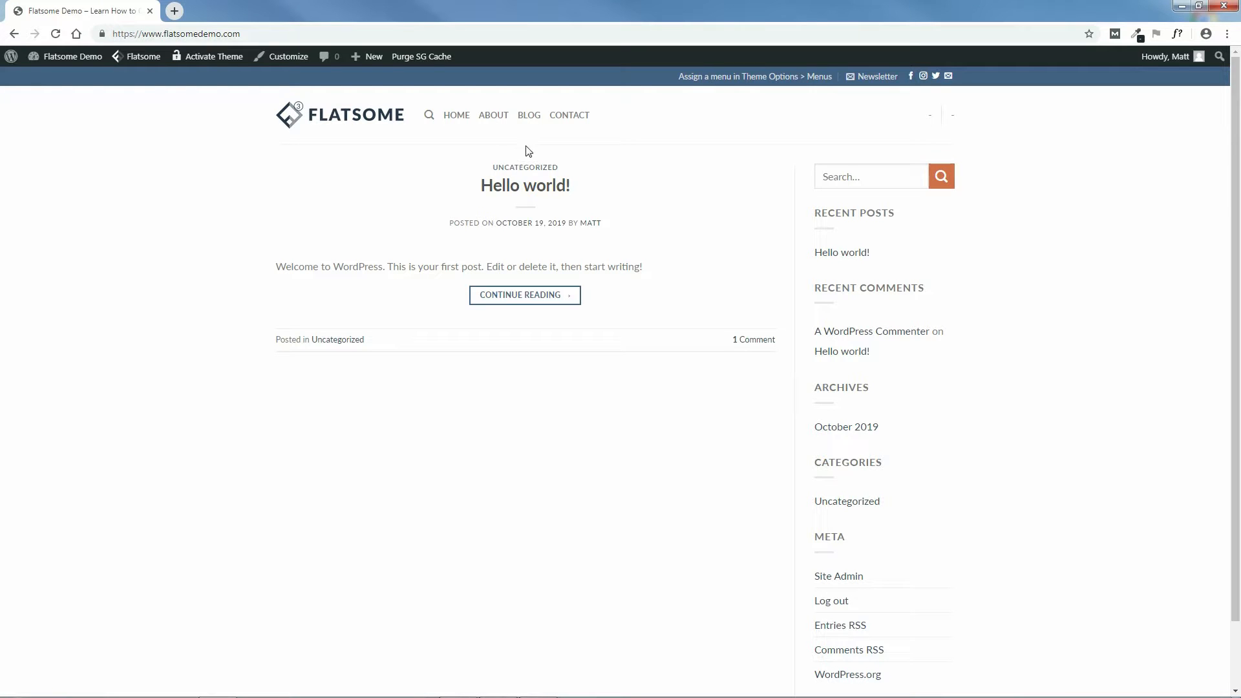
- Return to menu management in the dashboard, nest About as a sub item under Home and save the menu
{"action": "mouse_move", "coordinate": [69, 62]}
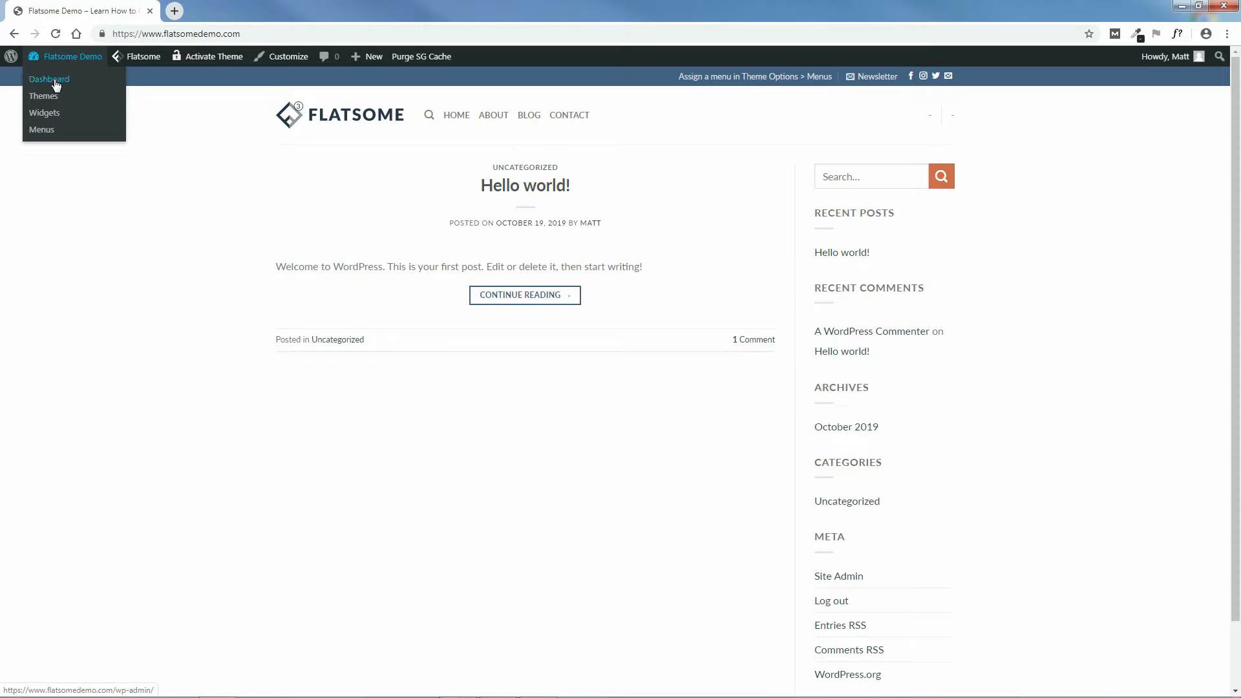
{"action": "left_click", "coordinate": [55, 81]}
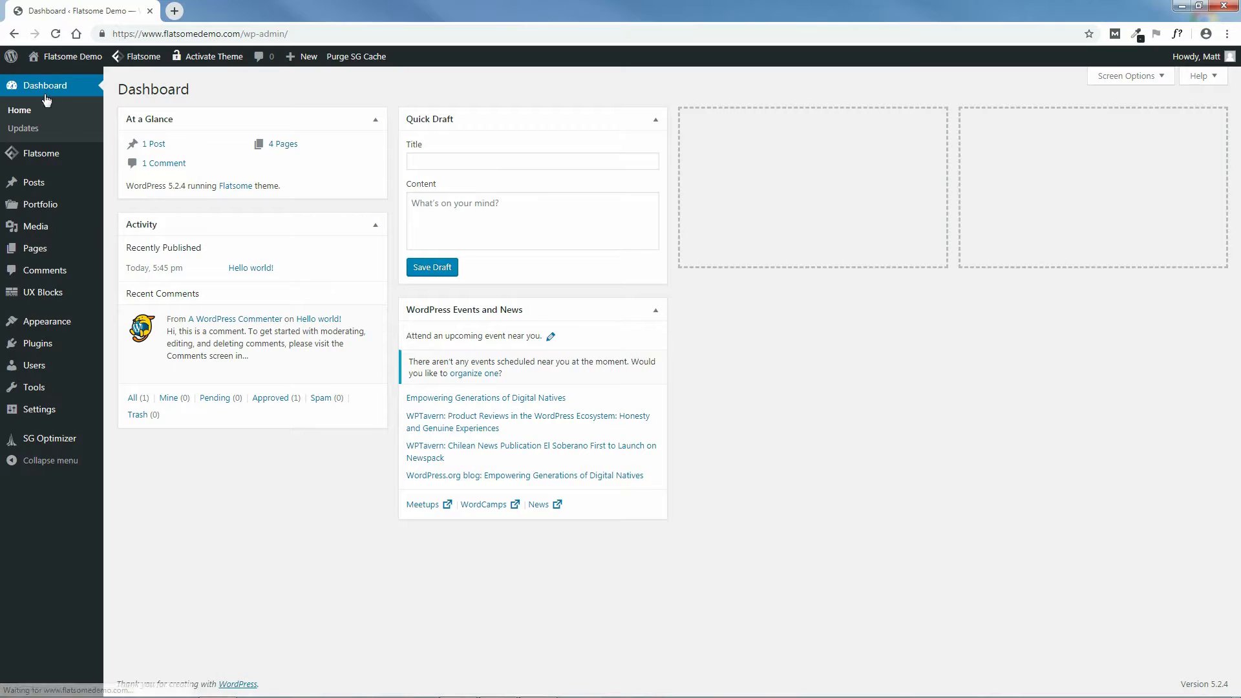
{"action": "mouse_move", "coordinate": [31, 323]}
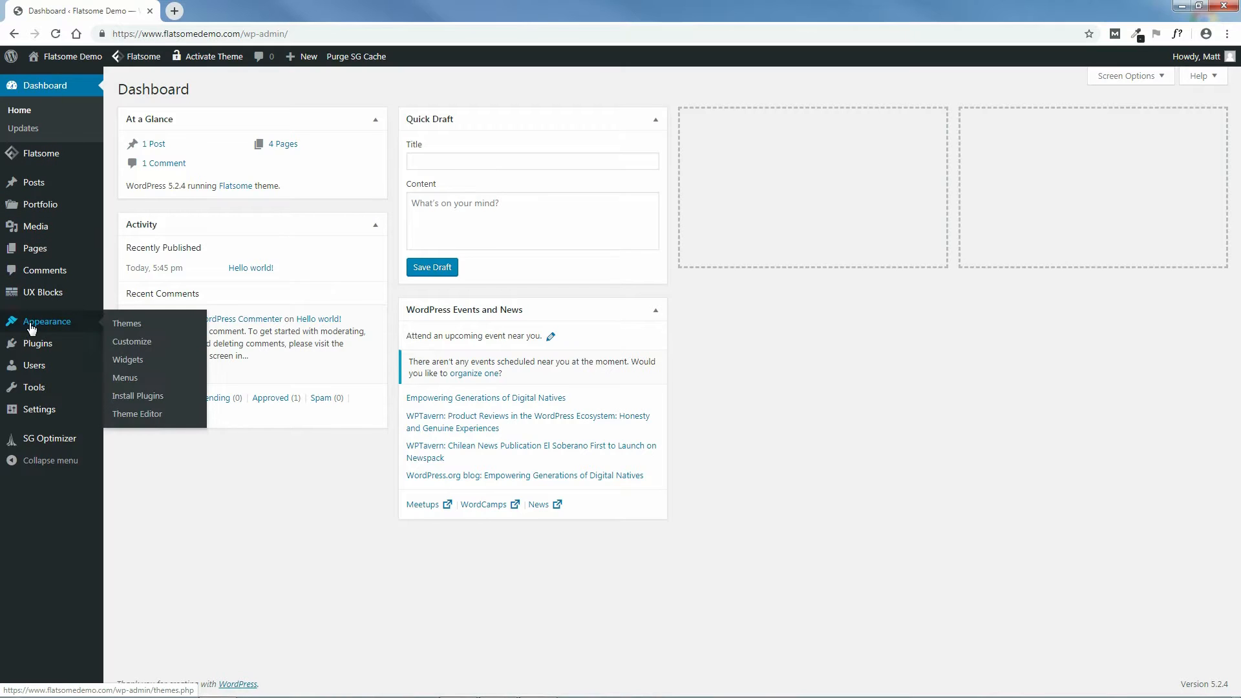
{"action": "left_click", "coordinate": [127, 379]}
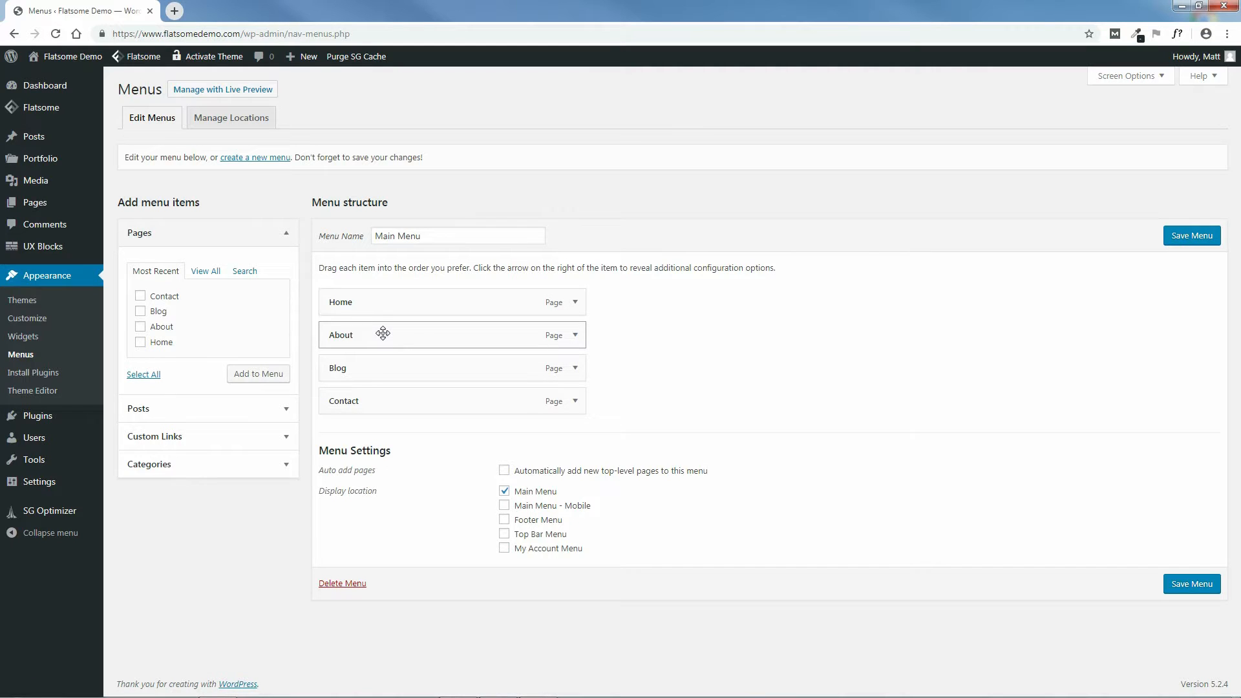
{"action": "mouse_move", "coordinate": [383, 332]}
{"action": "left_mouse_down"}
{"action": "mouse_move", "coordinate": [420, 332]}
{"action": "mouse_move", "coordinate": [405, 332]}
{"action": "left_mouse_up"}
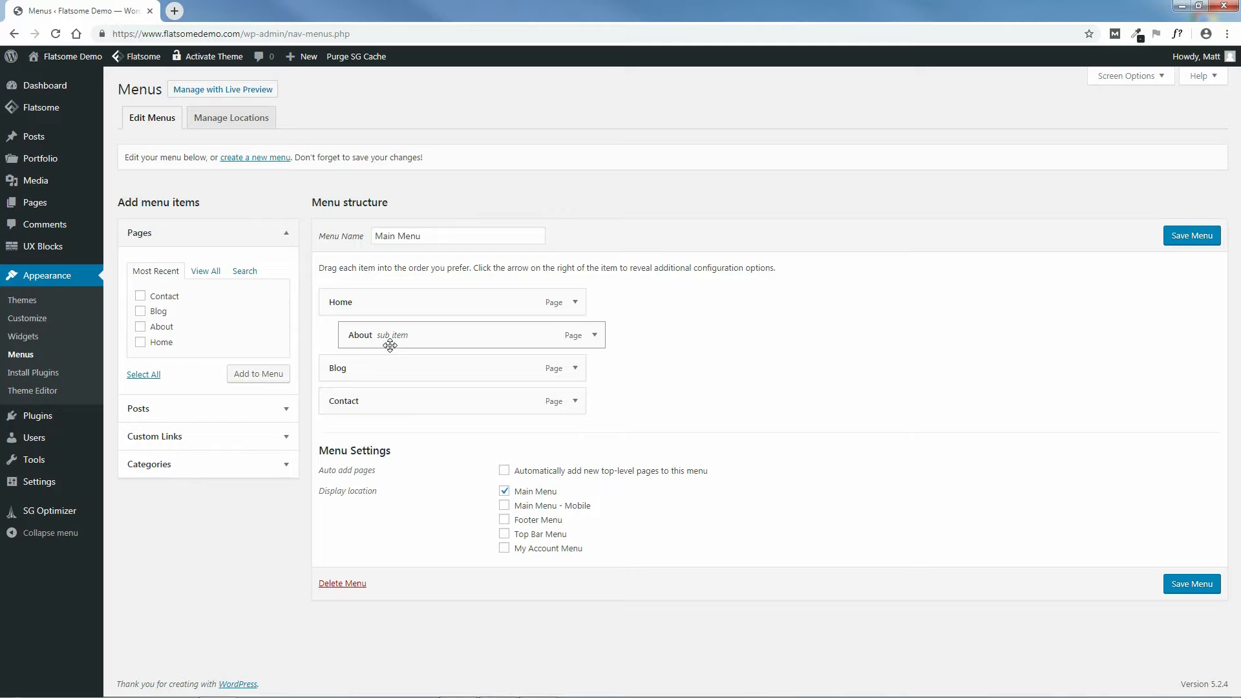
{"action": "left_click", "coordinate": [1192, 237]}
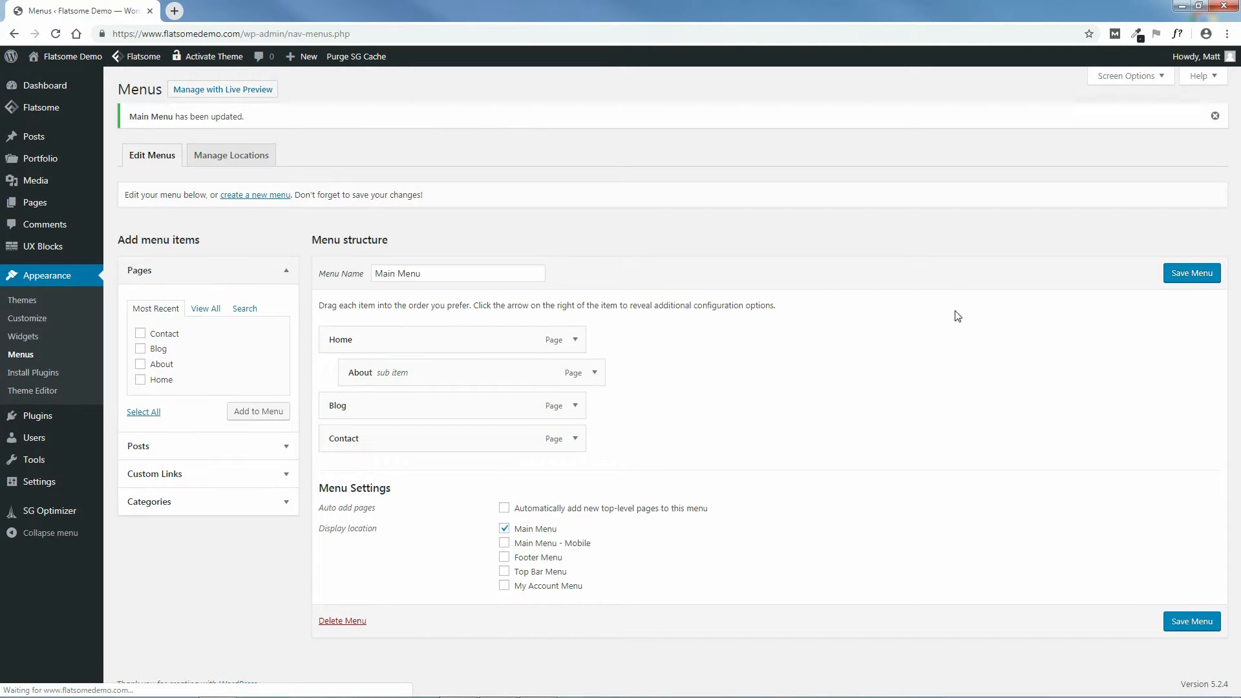
- Open the live site in a separate tab and check the dropdown under Home
{"action": "mouse_move", "coordinate": [64, 57]}
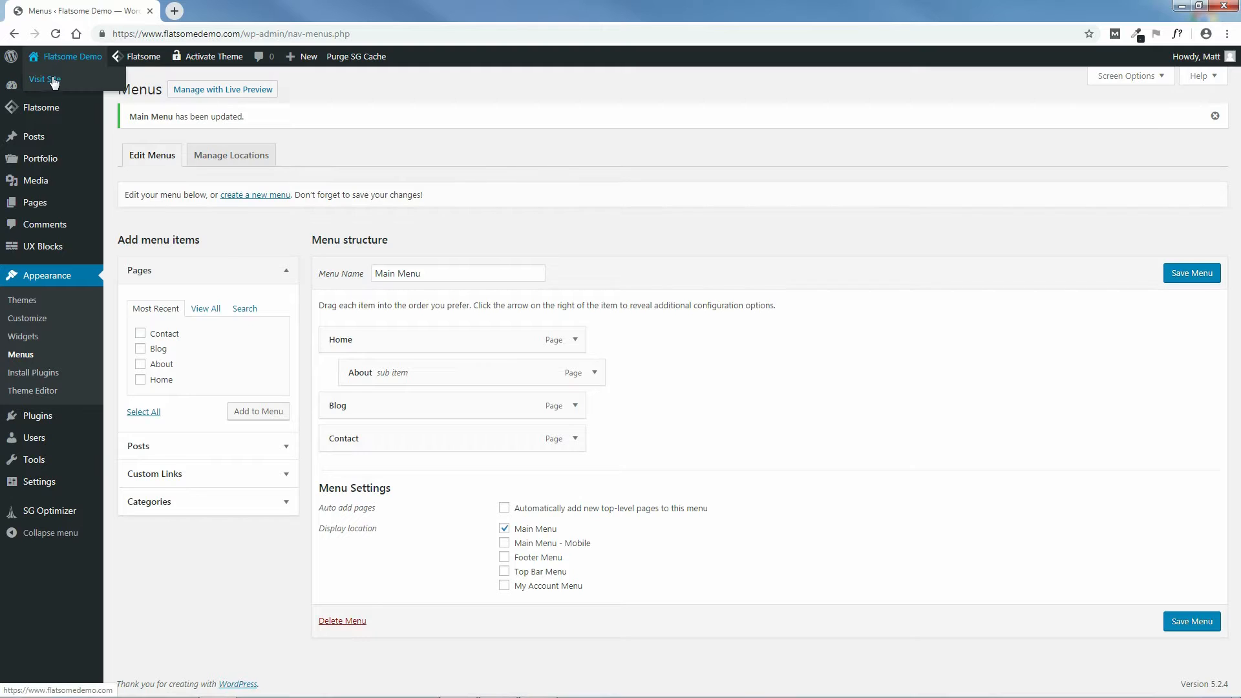
{"action": "middle_click", "coordinate": [52, 79]}
{"action": "left_click", "coordinate": [209, 11]}
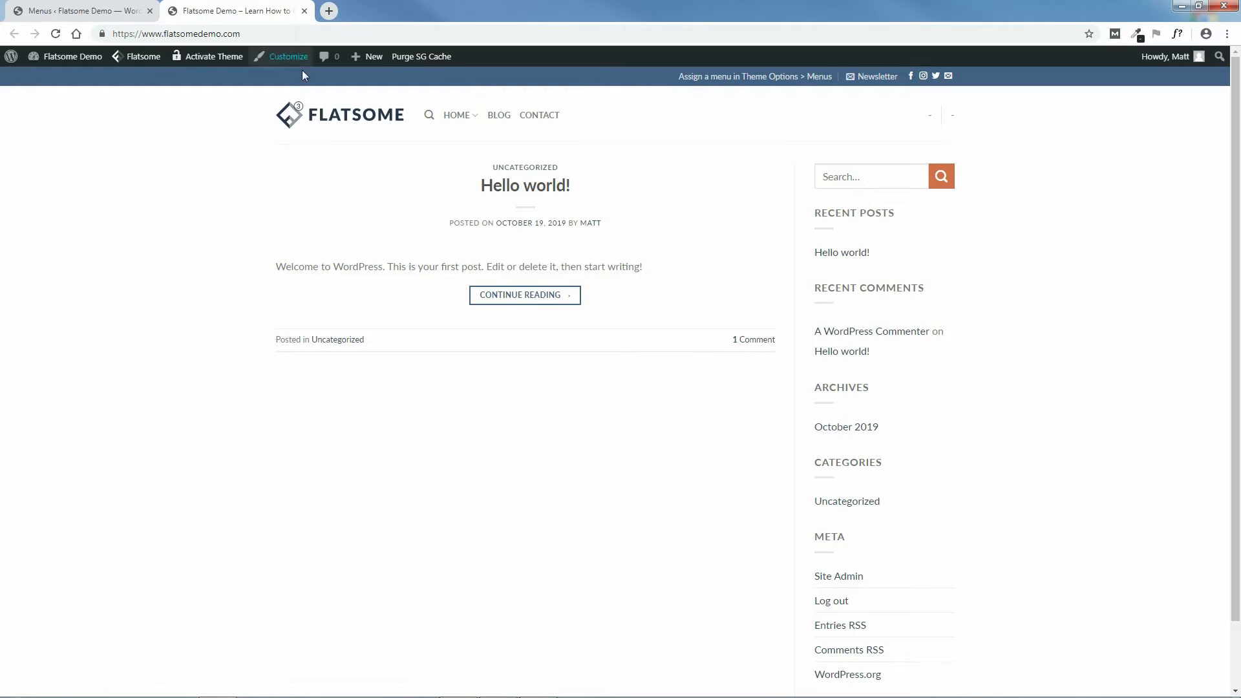
{"action": "mouse_move", "coordinate": [457, 120]}
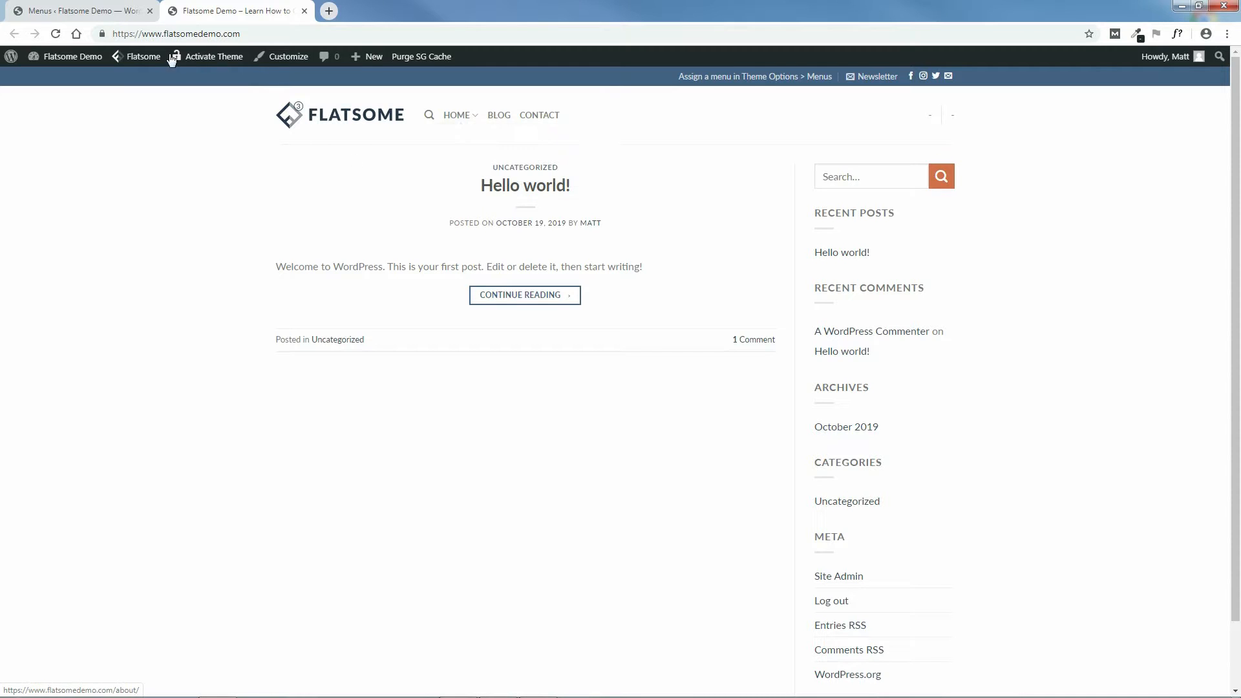
- Move About back to the top level of the Main Menu, save it and reload the live site
{"action": "left_click", "coordinate": [93, 7]}
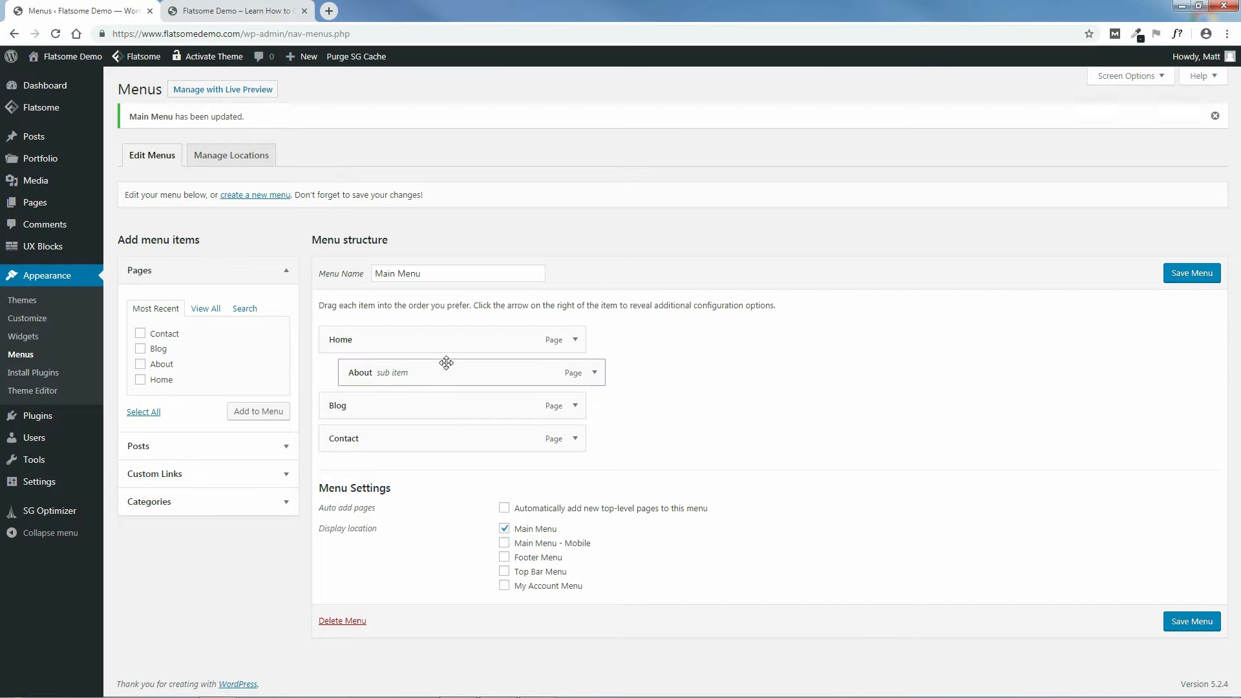
{"action": "left_click_drag", "start_coordinate": [449, 371], "coordinate": [430, 370]}
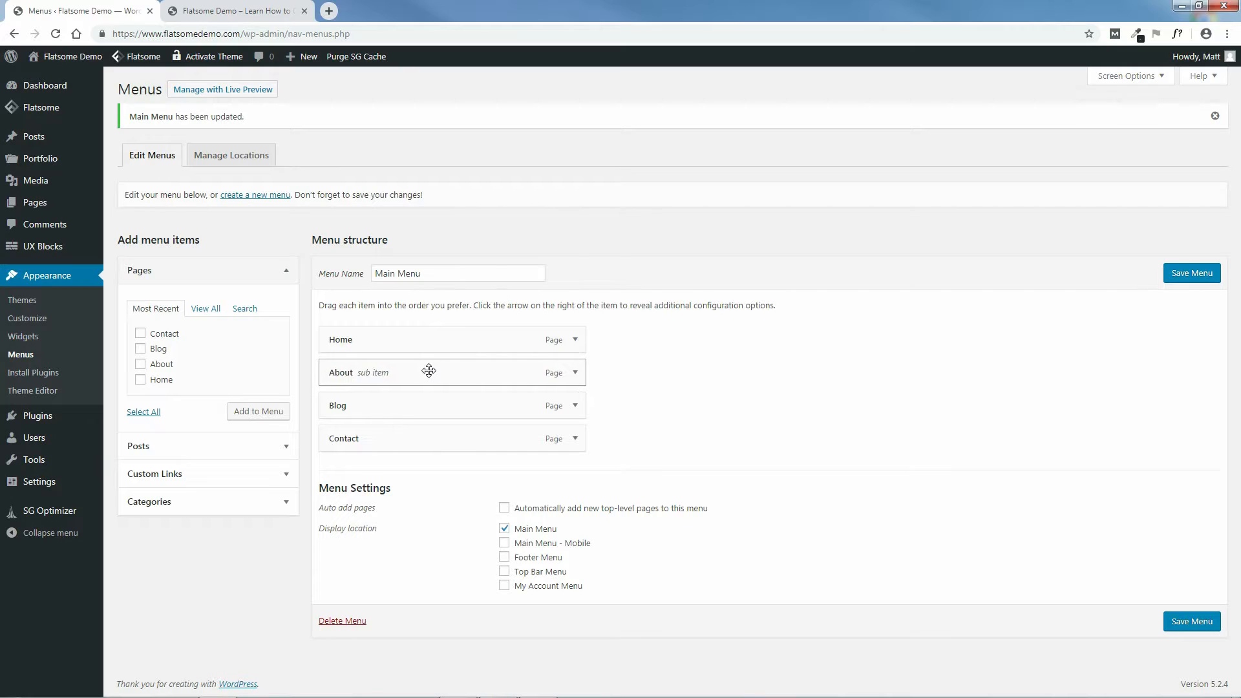
{"action": "left_click", "coordinate": [1191, 272]}
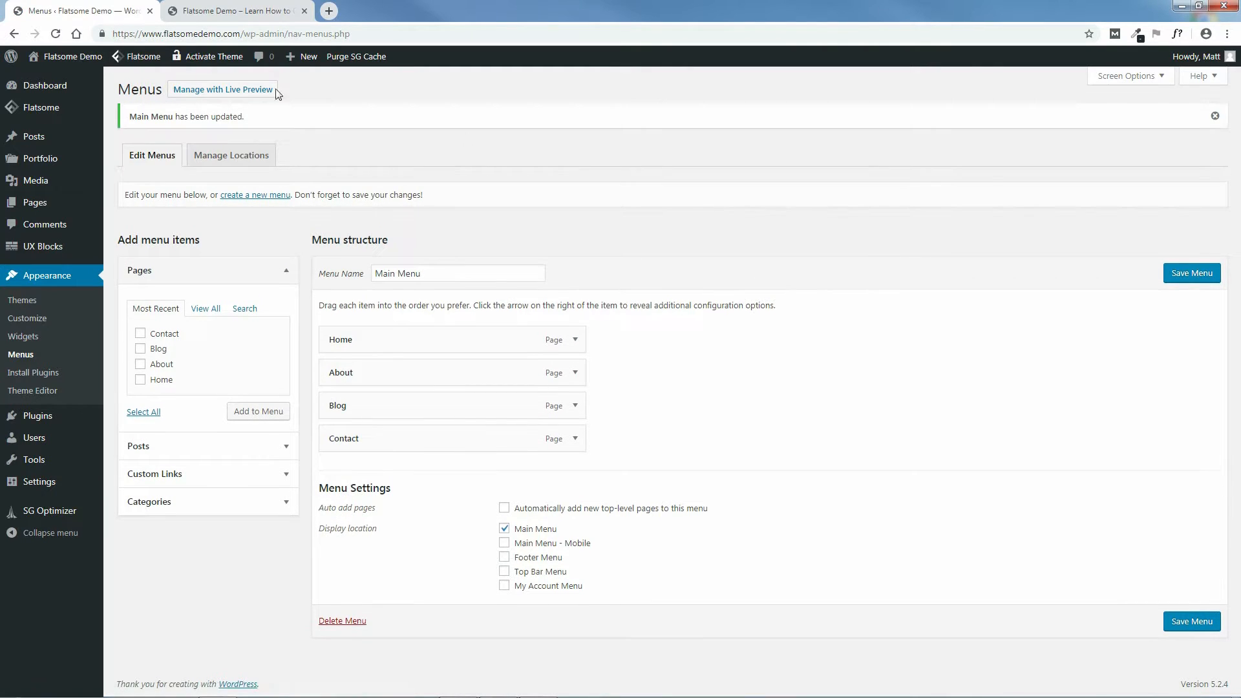
{"action": "left_click", "coordinate": [150, 11]}
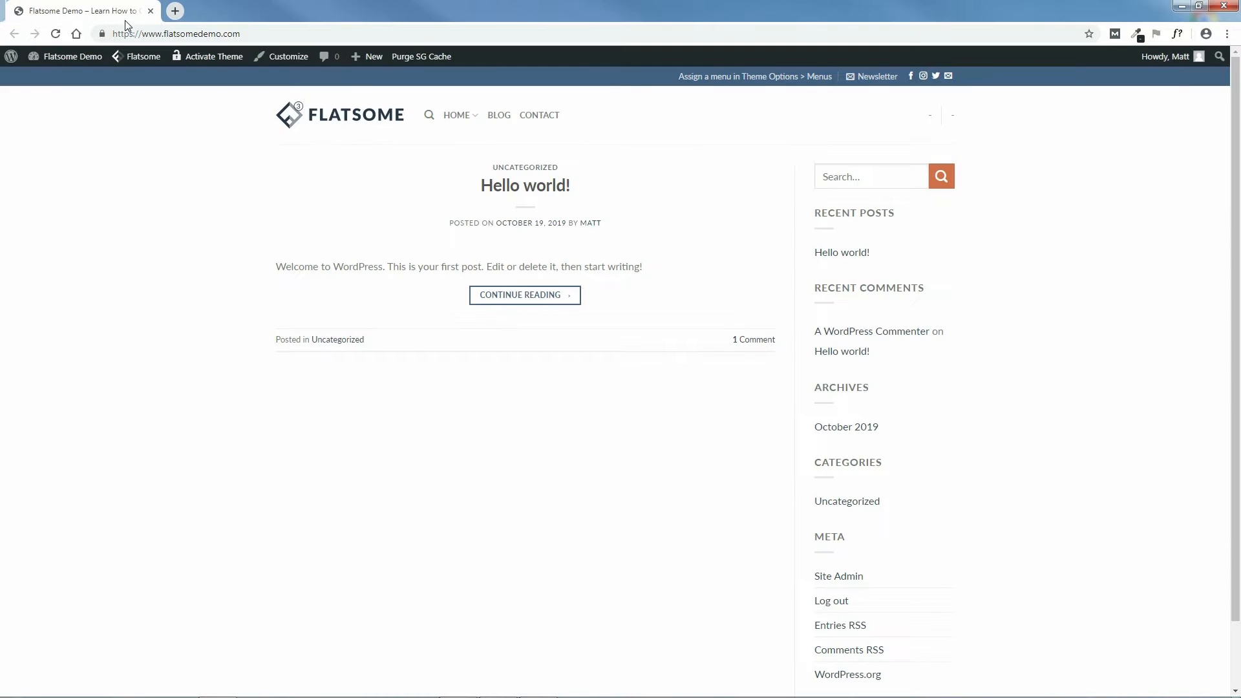
{"action": "left_click", "coordinate": [56, 36]}
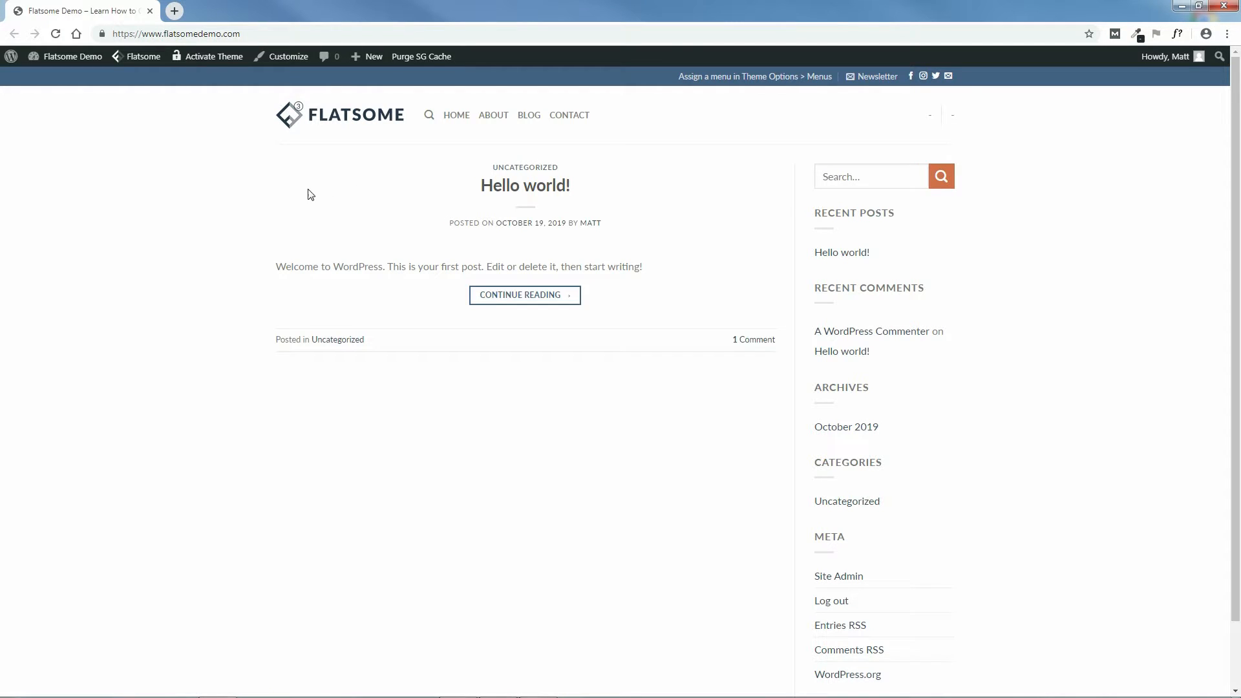
- In the site Customizer's homepage settings, display a static page and choose Home as the homepage
{"action": "left_click", "coordinate": [288, 59]}
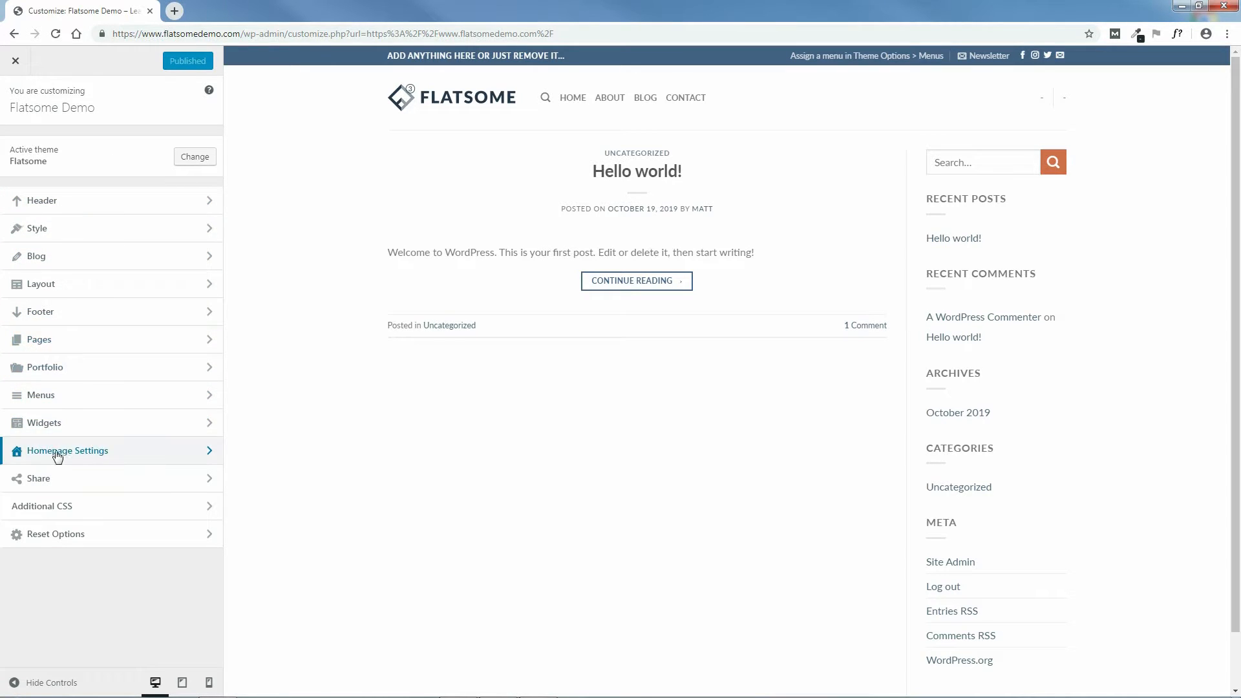
{"action": "left_click", "coordinate": [76, 452]}
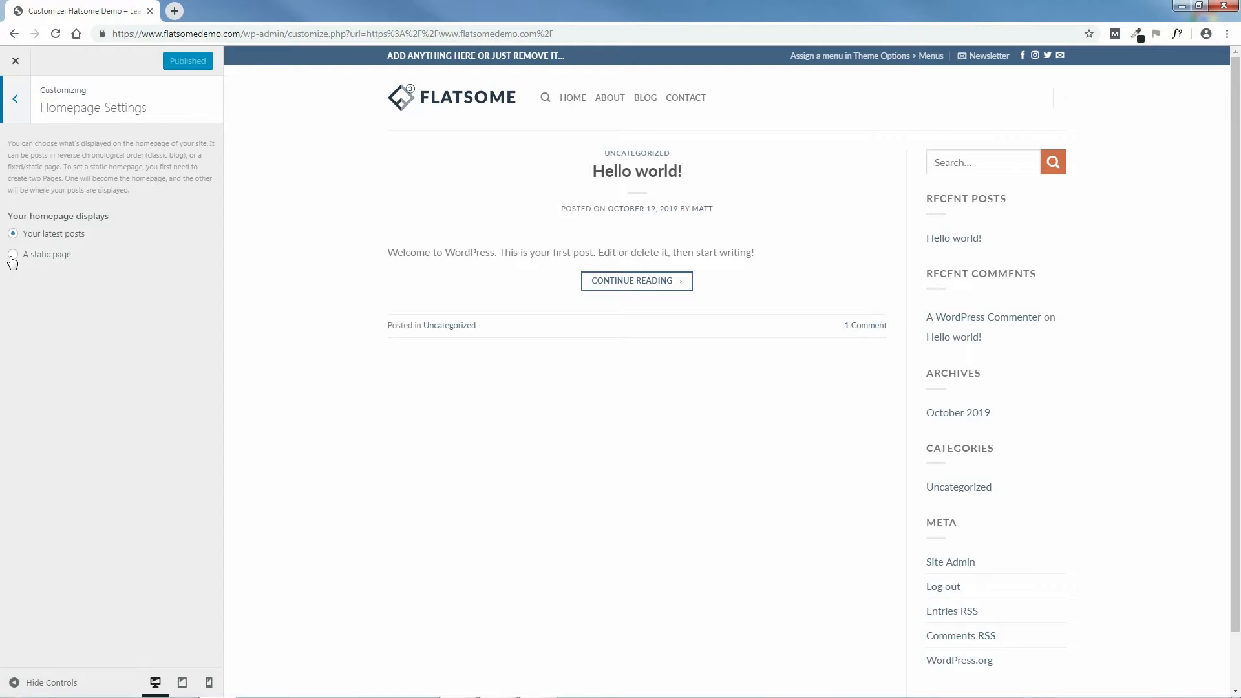
{"action": "left_click", "coordinate": [13, 255]}
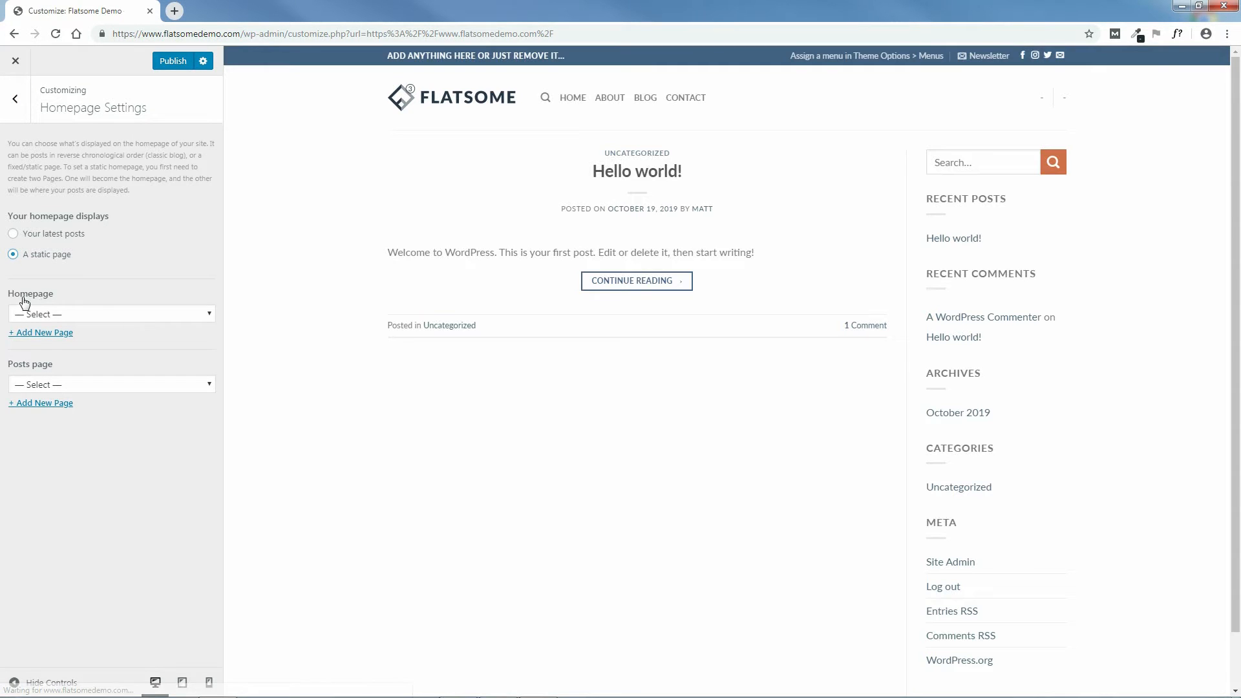
{"action": "left_click", "coordinate": [79, 316]}
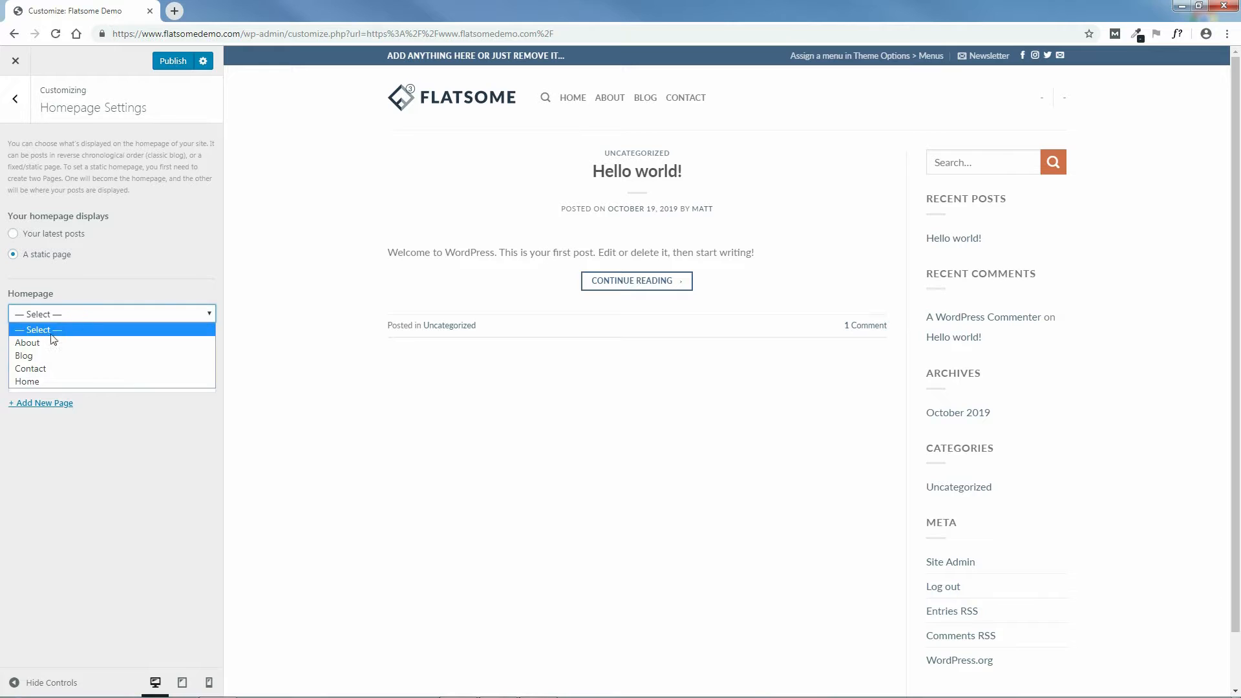
{"action": "left_click", "coordinate": [35, 383]}
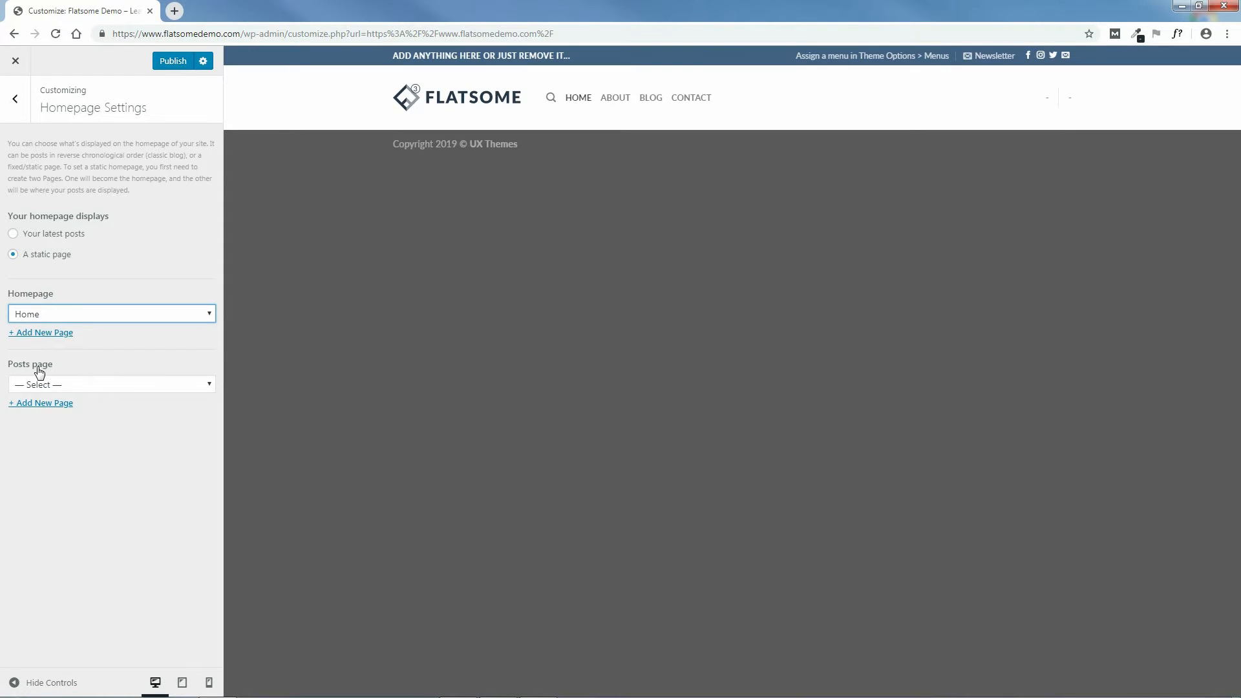
- Set Blog as the posts page and publish the homepage settings
{"action": "left_click", "coordinate": [83, 385]}
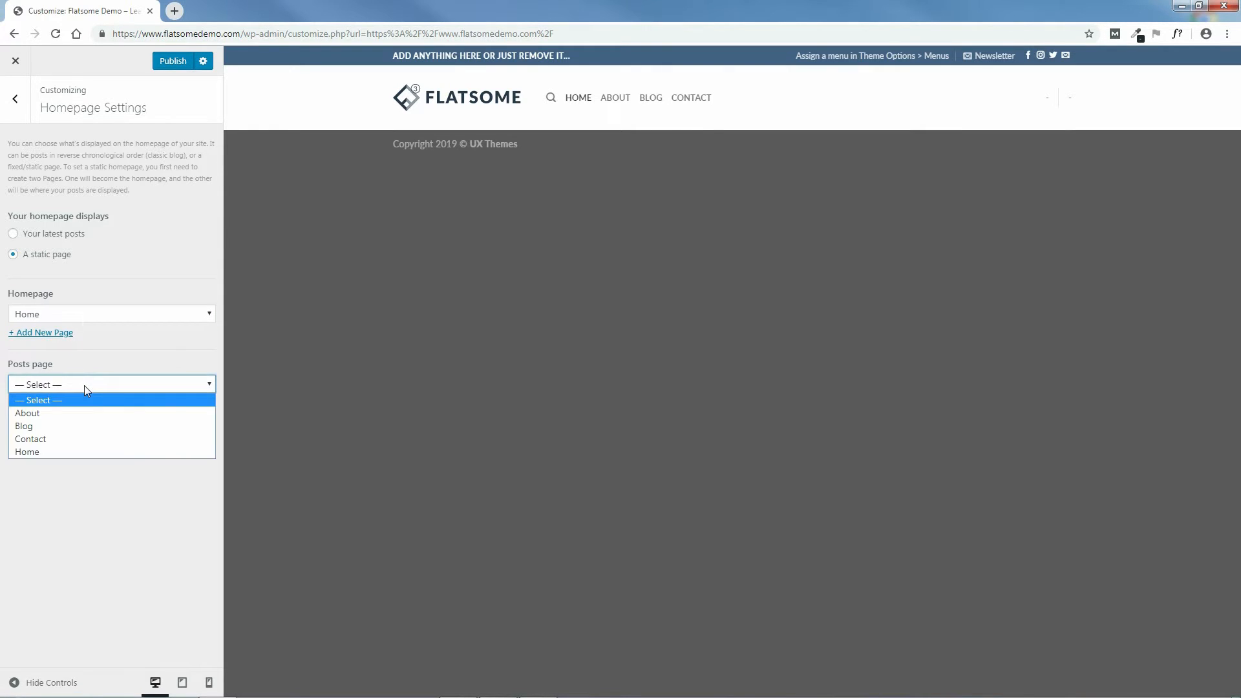
{"action": "left_click", "coordinate": [28, 426]}
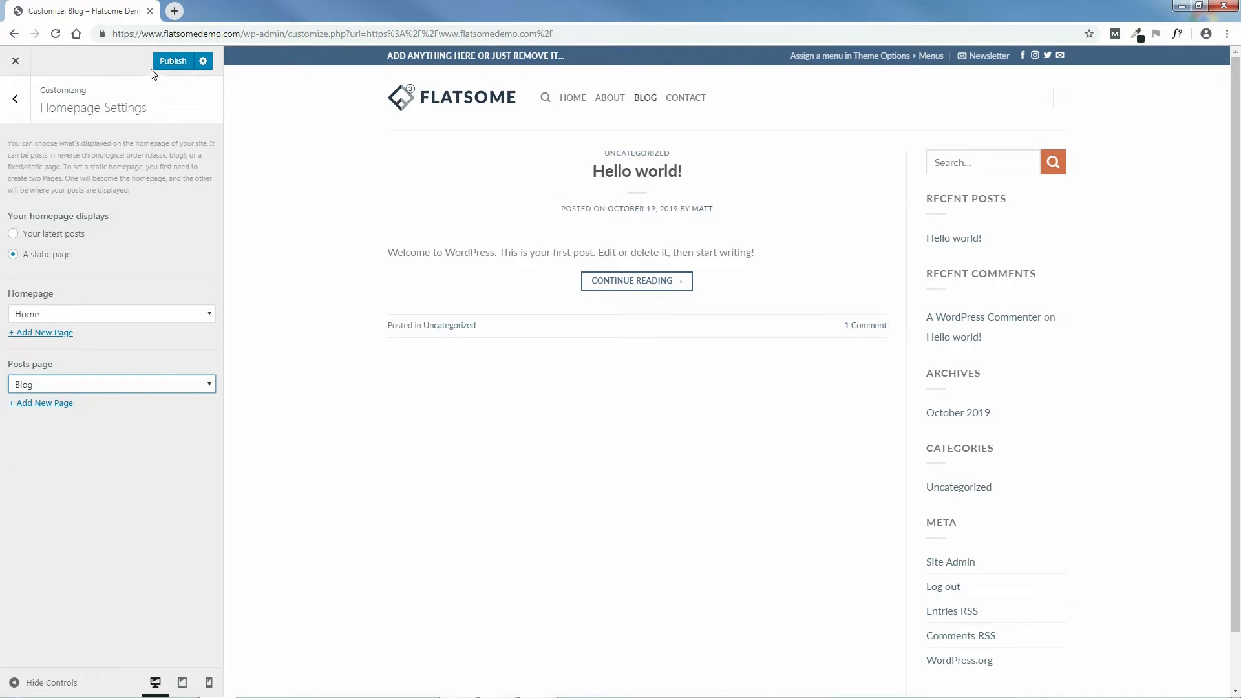
{"action": "left_click", "coordinate": [174, 62]}
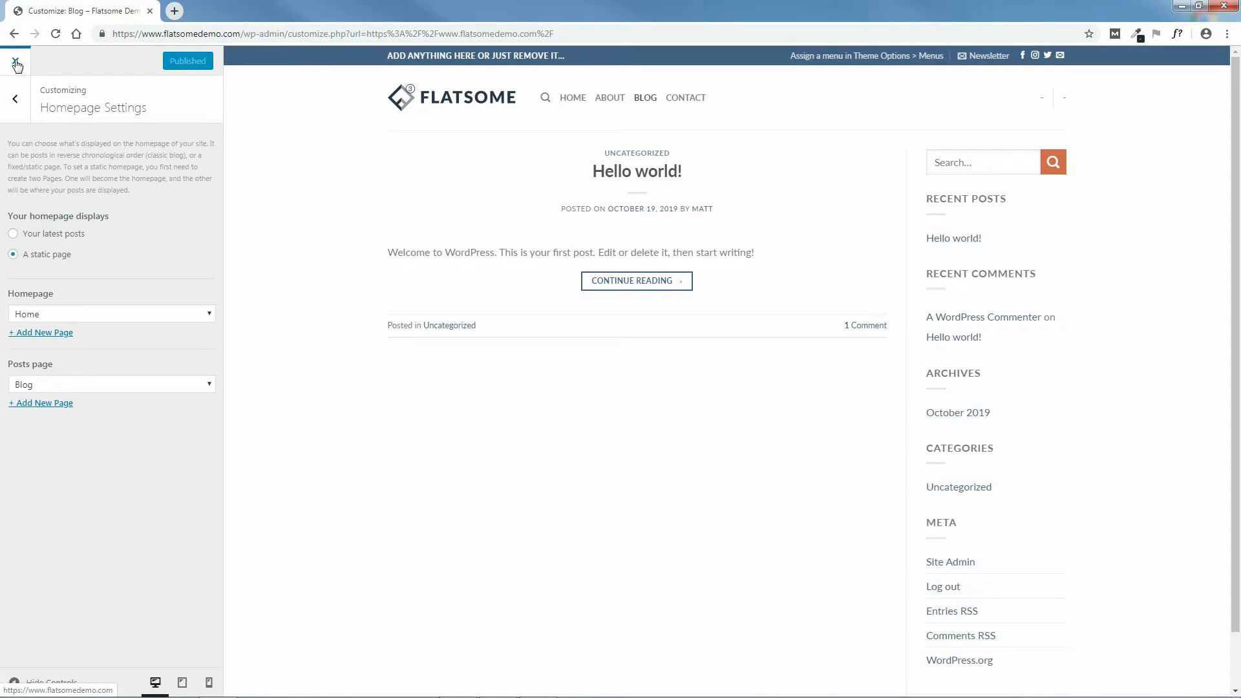
- Leave the Customizer and check the Blog and Home pages on the live site
{"action": "left_click", "coordinate": [16, 62]}
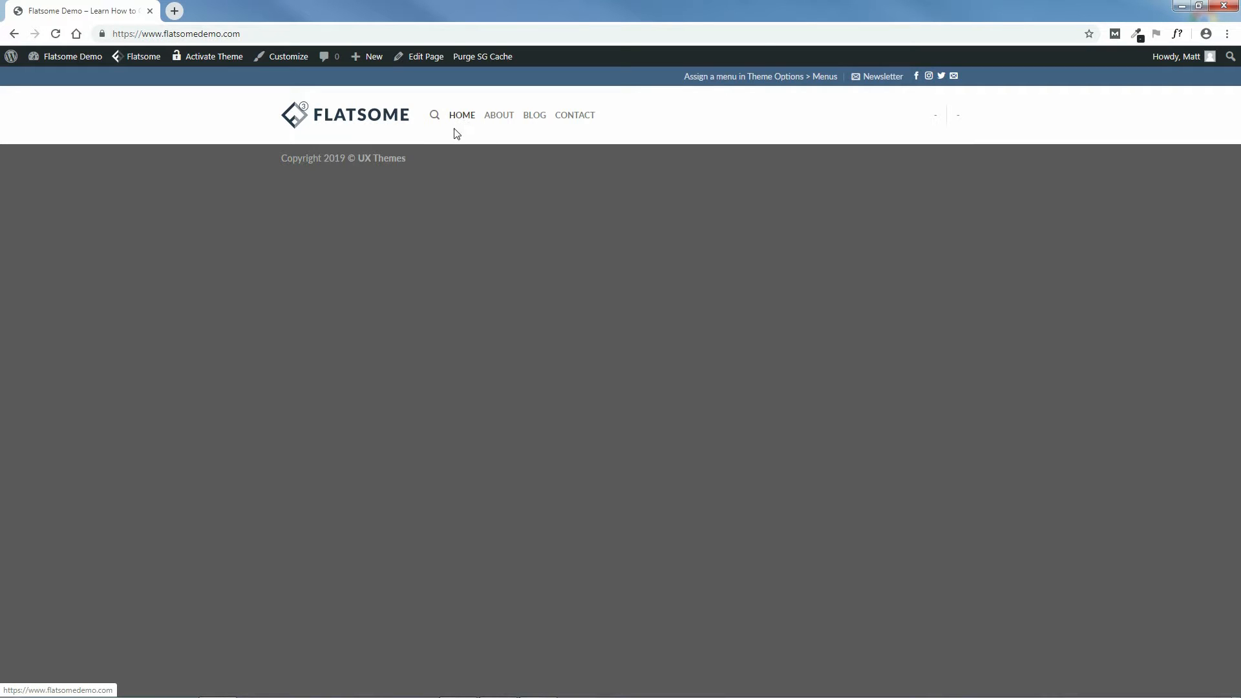
{"action": "left_click", "coordinate": [535, 118]}
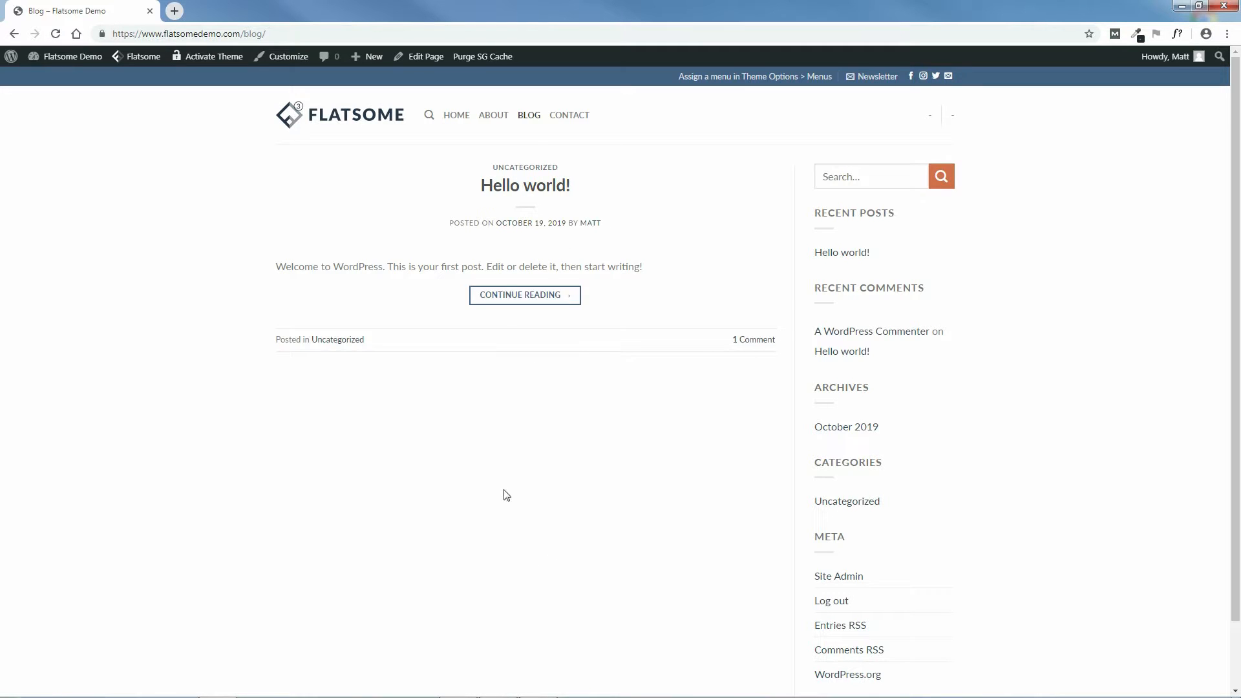
{"action": "left_click", "coordinate": [456, 118]}
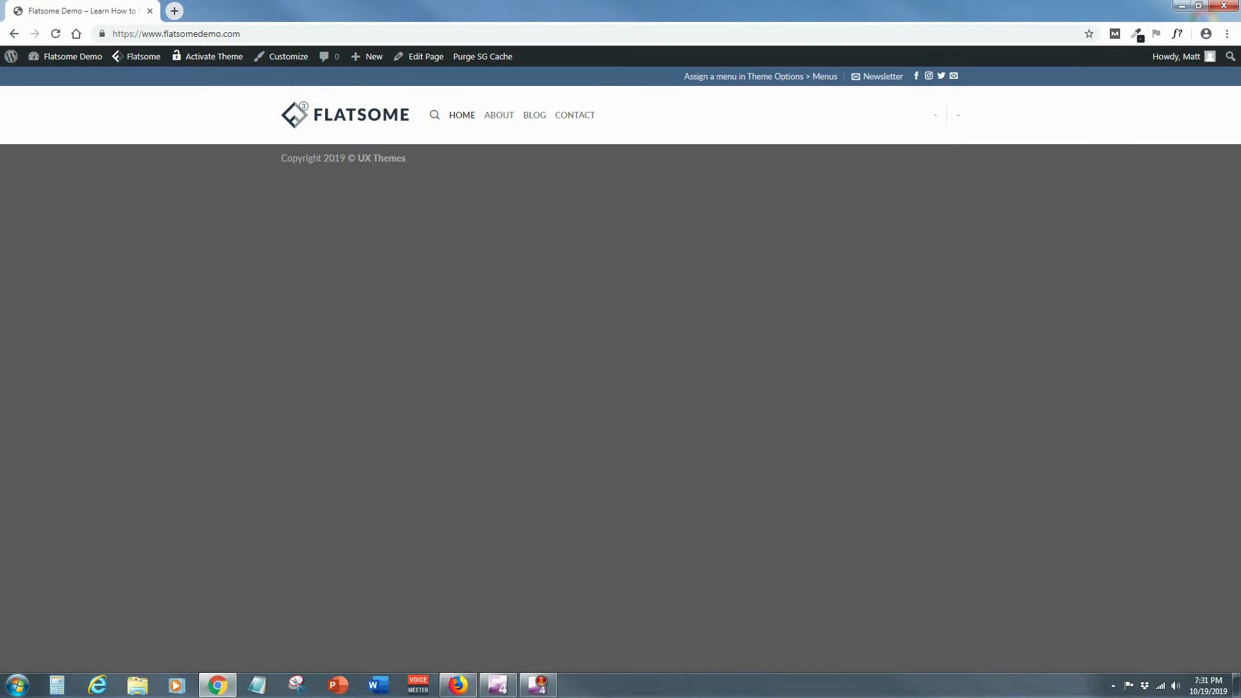
- Open the Home page for editing with UX Builder and look over the insertable page templates
{"action": "left_click", "coordinate": [457, 687]}
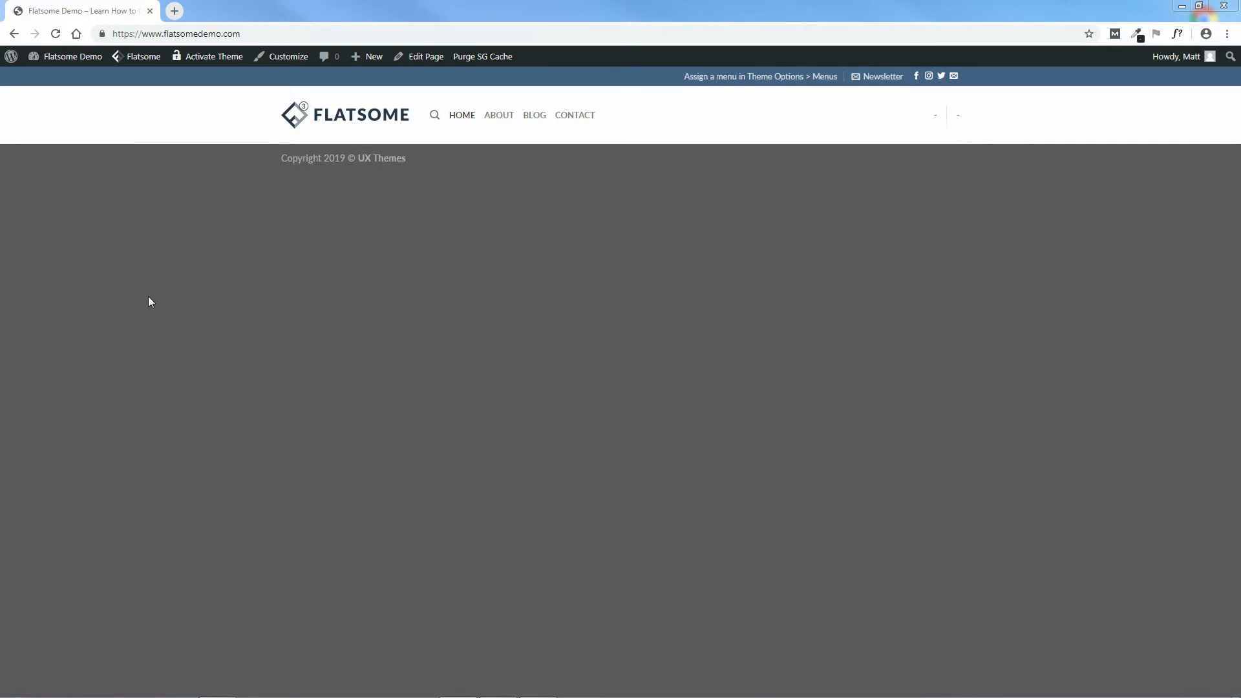
{"action": "mouse_move", "coordinate": [416, 56]}
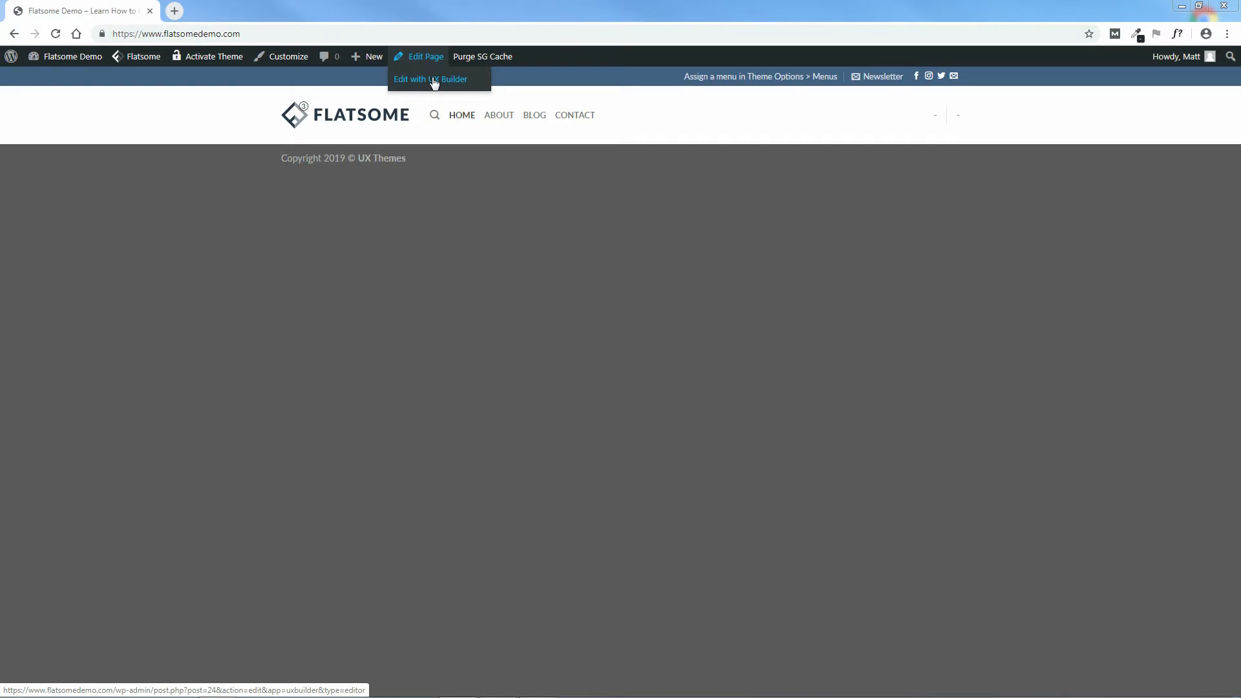
{"action": "left_click", "coordinate": [434, 82]}
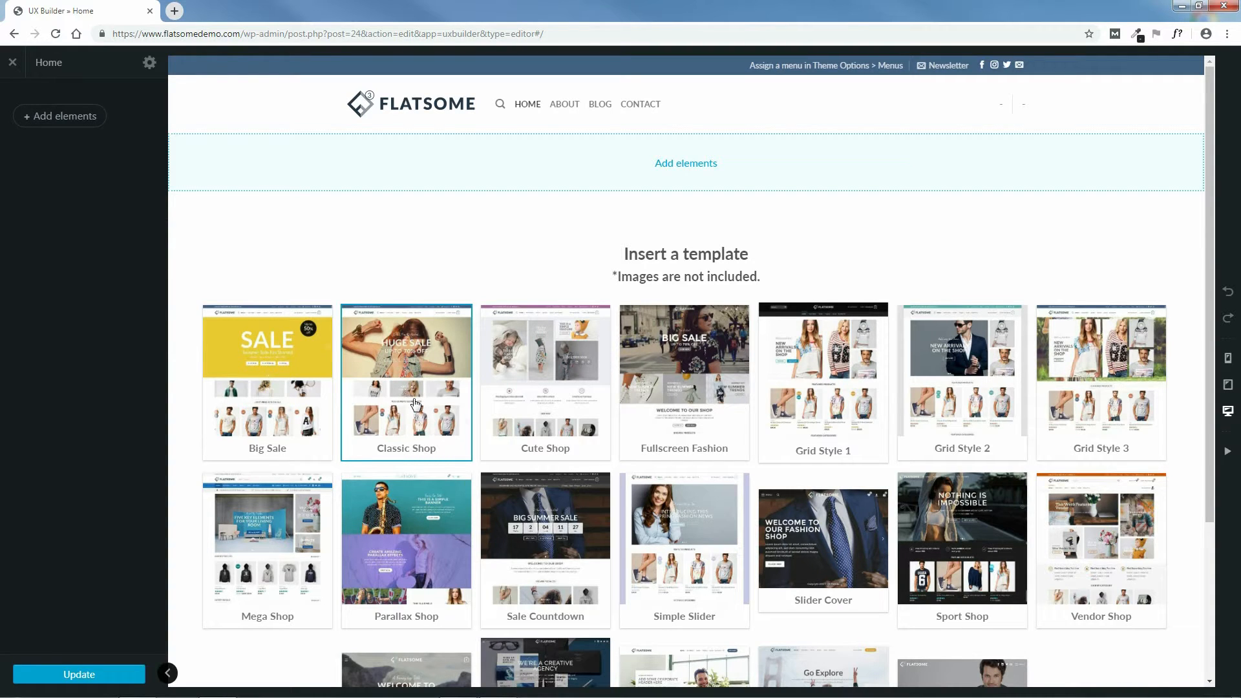
{"action": "mouse_move", "coordinate": [1213, 230]}
{"action": "left_mouse_down"}
{"action": "mouse_move", "coordinate": [1215, 371]}
{"action": "mouse_move", "coordinate": [1207, 219]}
{"action": "left_mouse_up"}
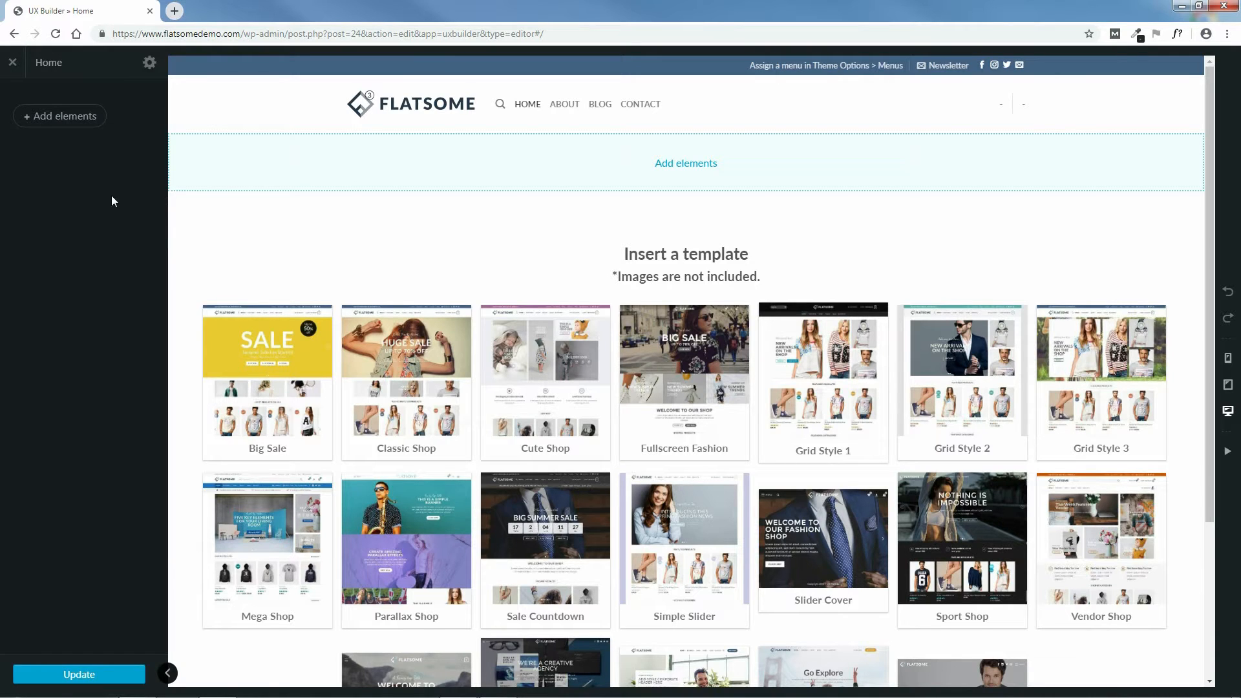
- Open the Home page's post settings and review the available page template options without changing the selection
{"action": "left_click", "coordinate": [151, 65]}
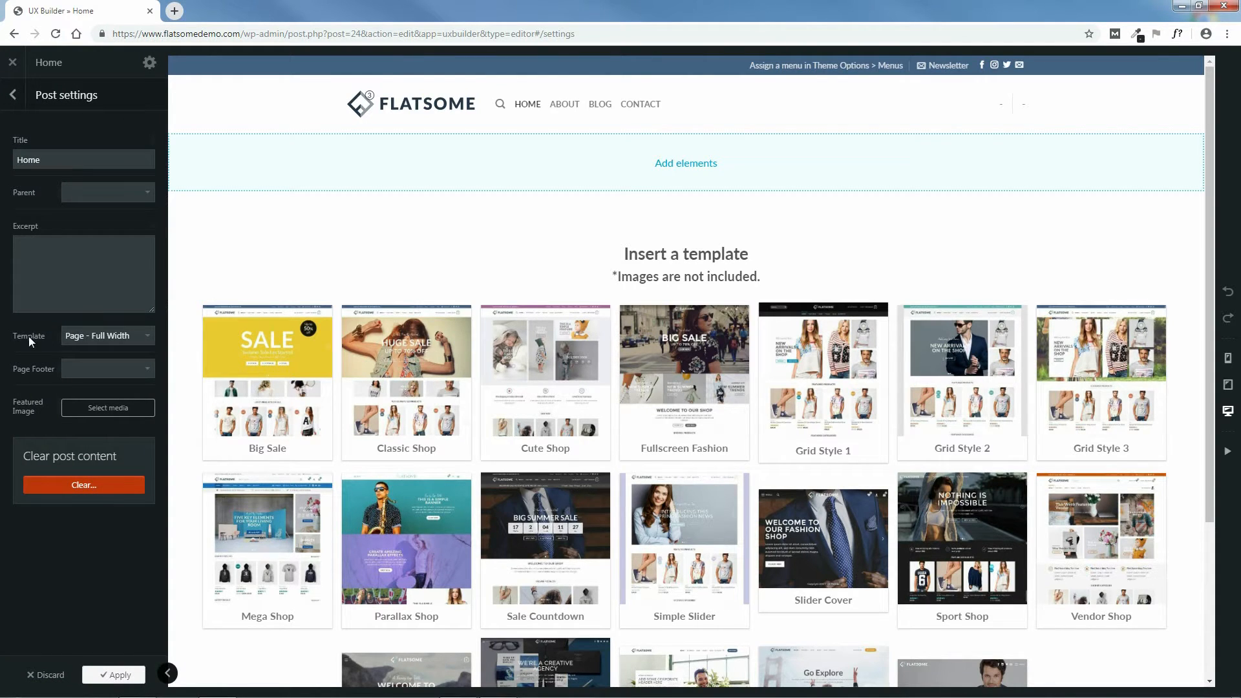
{"action": "left_click", "coordinate": [111, 343]}
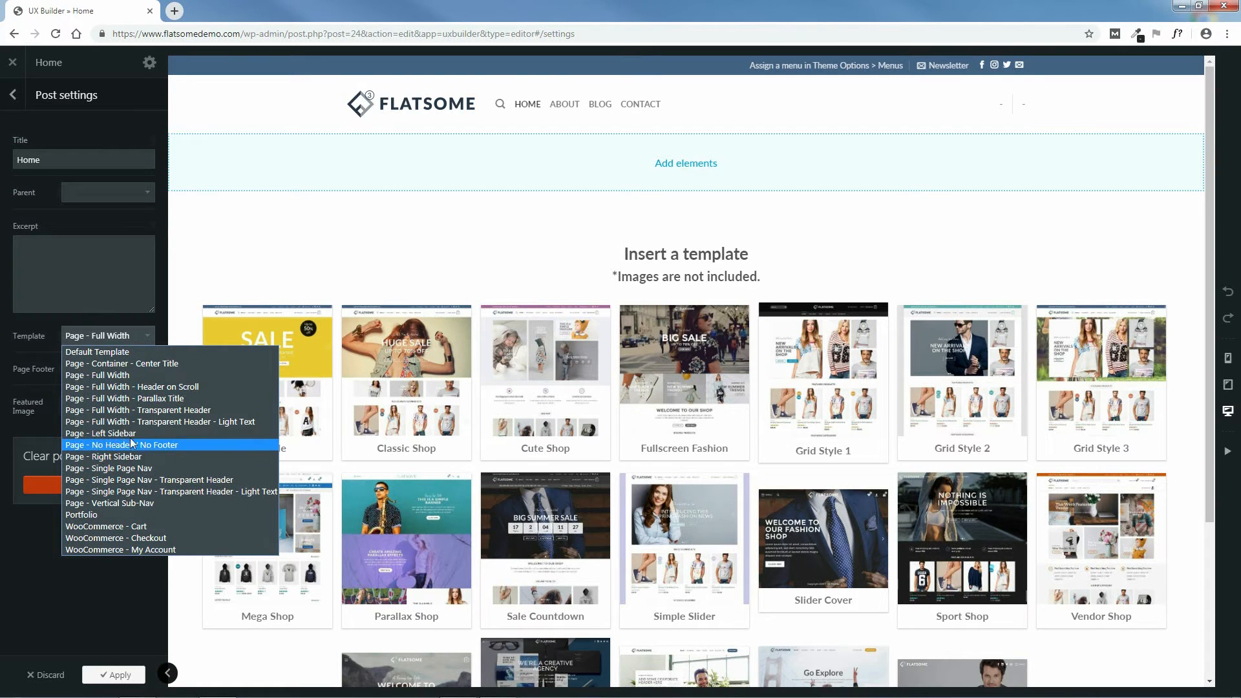
{"action": "left_click", "coordinate": [158, 328]}
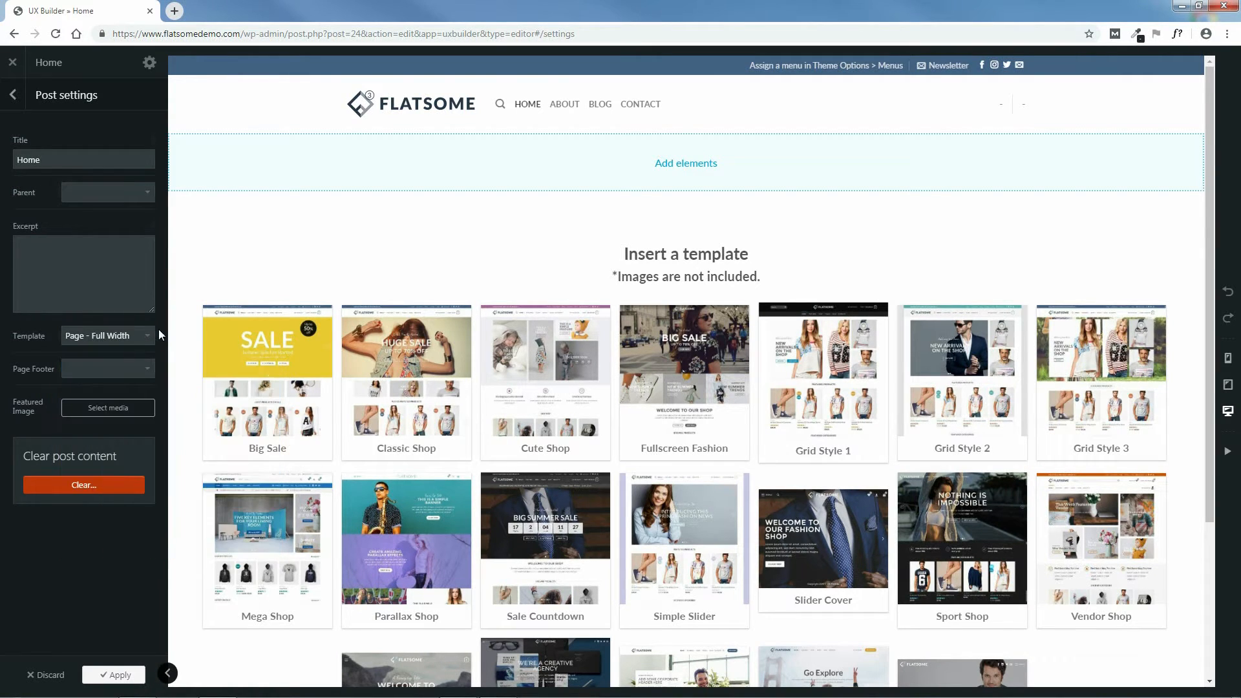
- Leave the post settings and look over the layout and content elements that can be added to the page
{"action": "left_click", "coordinate": [12, 95]}
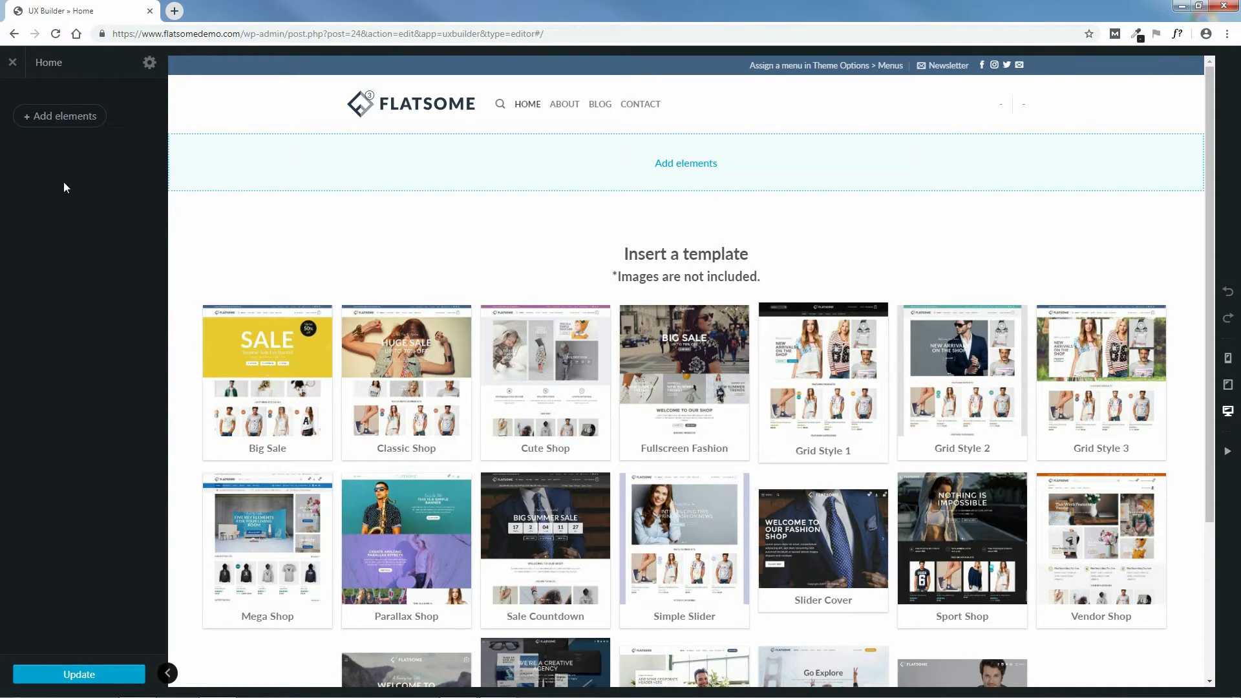
{"action": "left_click", "coordinate": [57, 119]}
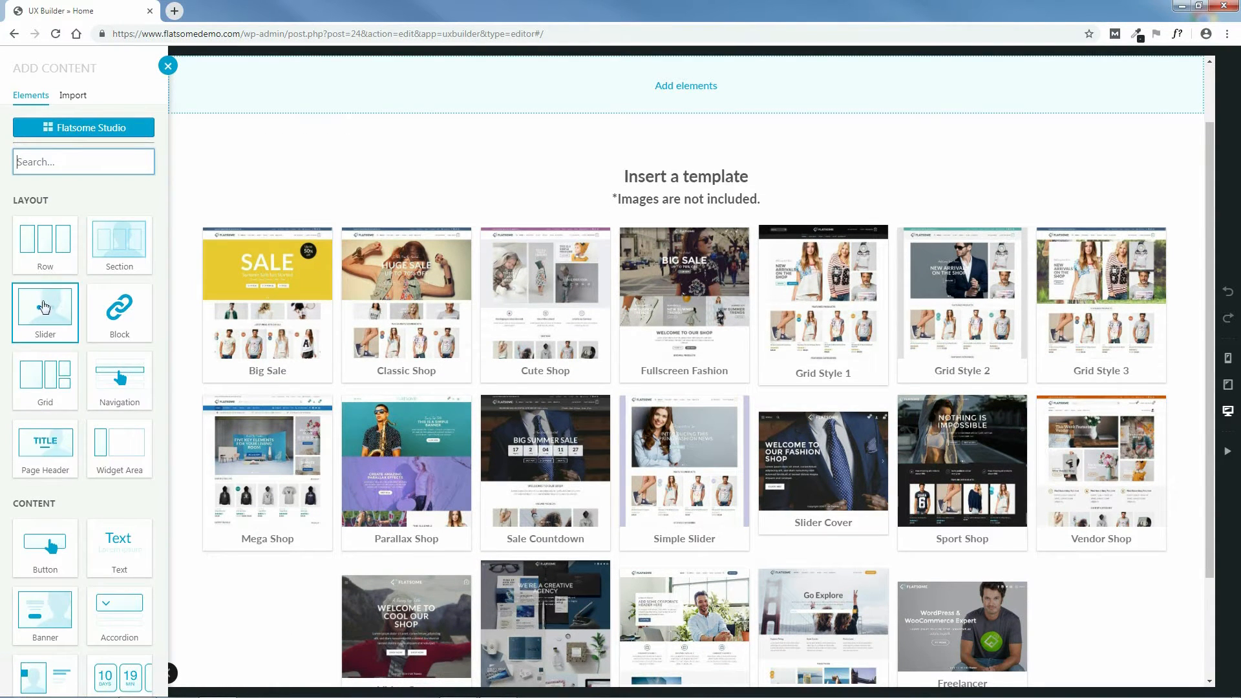
{"action": "scroll", "coordinate": [103, 375], "scroll_direction": "down", "scroll_amount": 5}
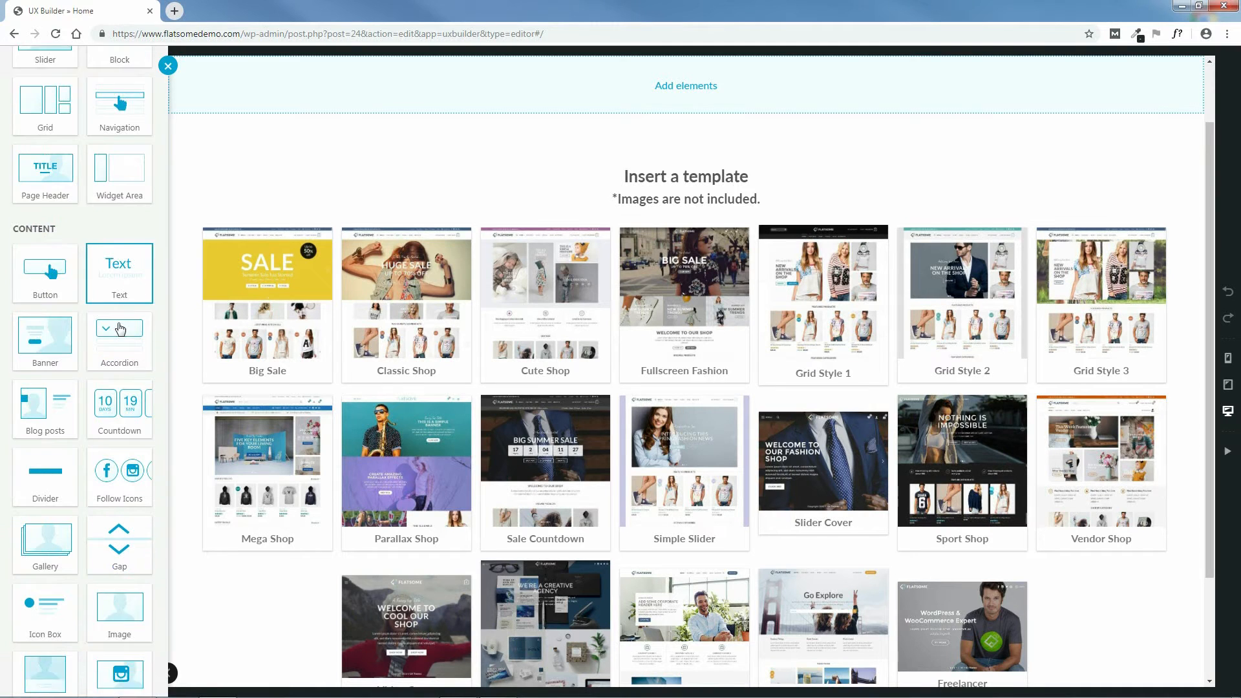
{"action": "scroll", "coordinate": [110, 427], "scroll_direction": "down", "scroll_amount": 7}
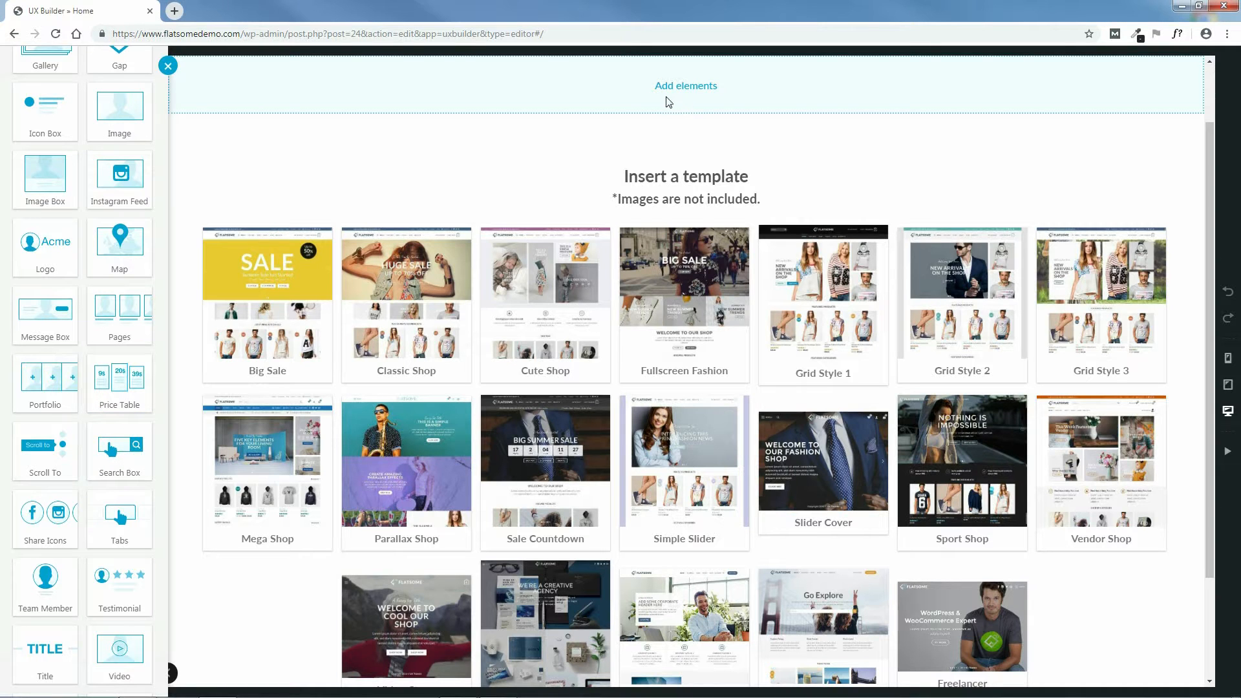
{"action": "scroll", "coordinate": [119, 517], "scroll_direction": "down", "scroll_amount": 3}
{"action": "scroll", "coordinate": [119, 491], "scroll_direction": "up", "scroll_amount": 12}
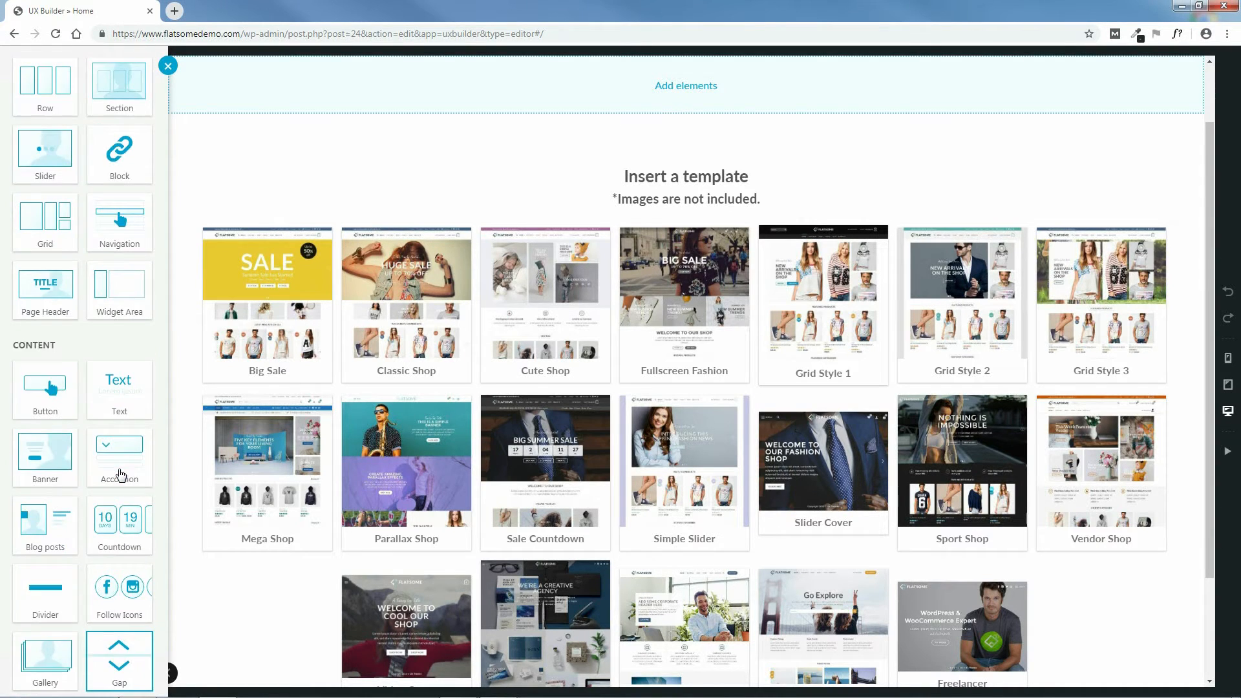
{"action": "scroll", "coordinate": [120, 475], "scroll_direction": "up", "scroll_amount": 3}
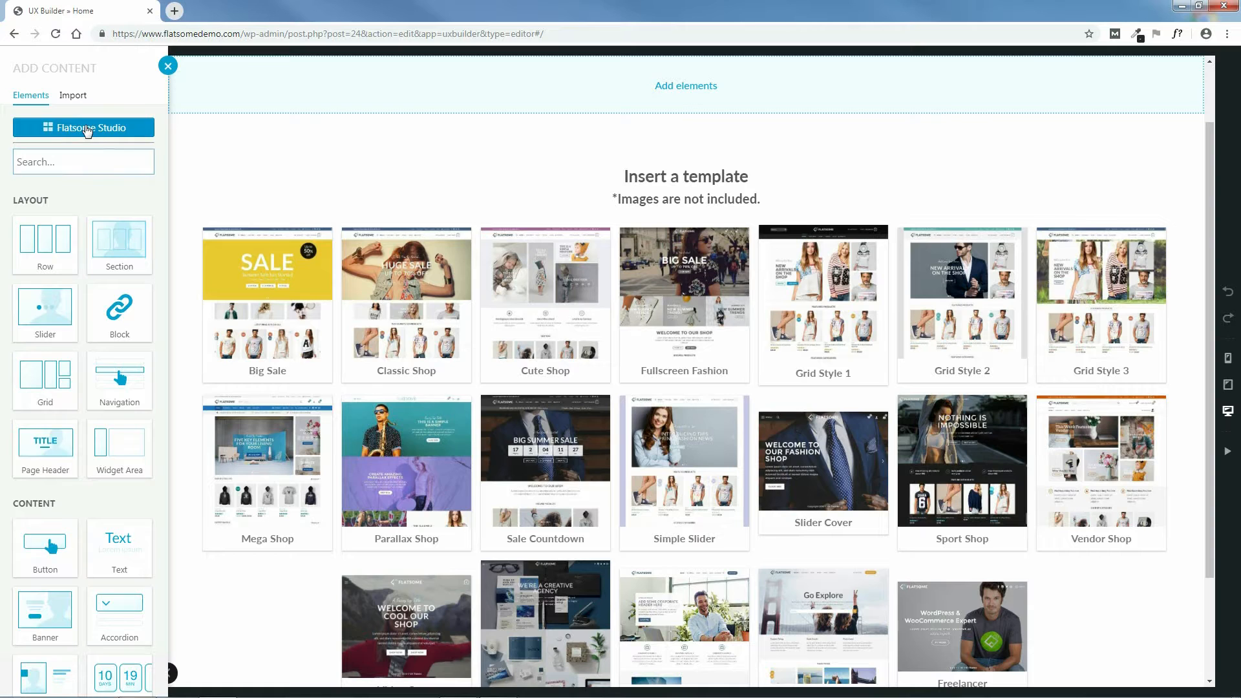
- Browse the E-Commerce layouts in Flatsome Studio and preview the Full Page eCommerce Minimal layout
{"action": "left_click", "coordinate": [88, 131]}
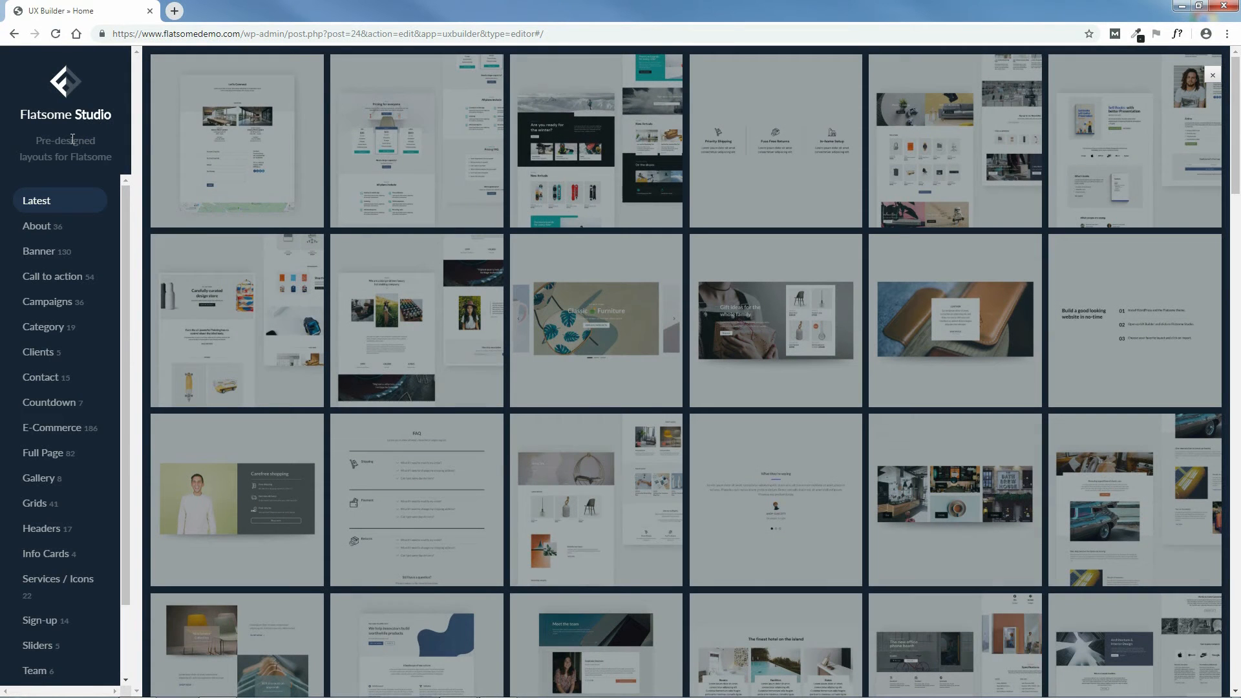
{"action": "mouse_move", "coordinate": [596, 194]}
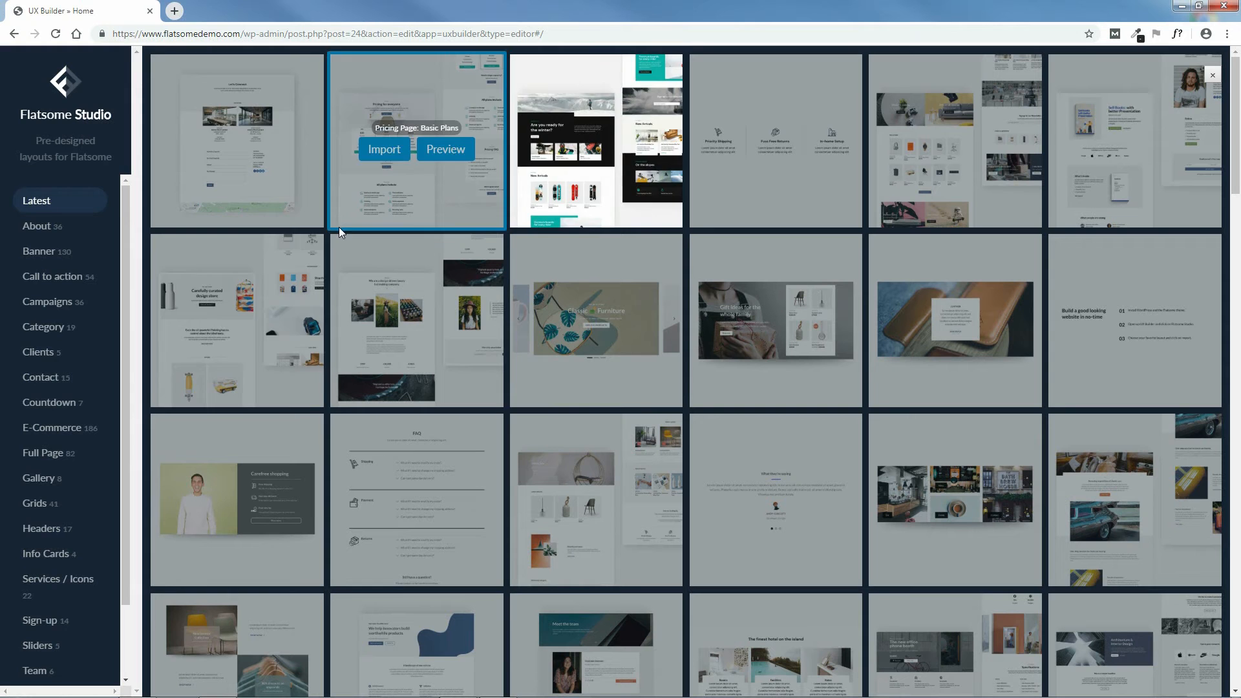
{"action": "left_click", "coordinate": [55, 429]}
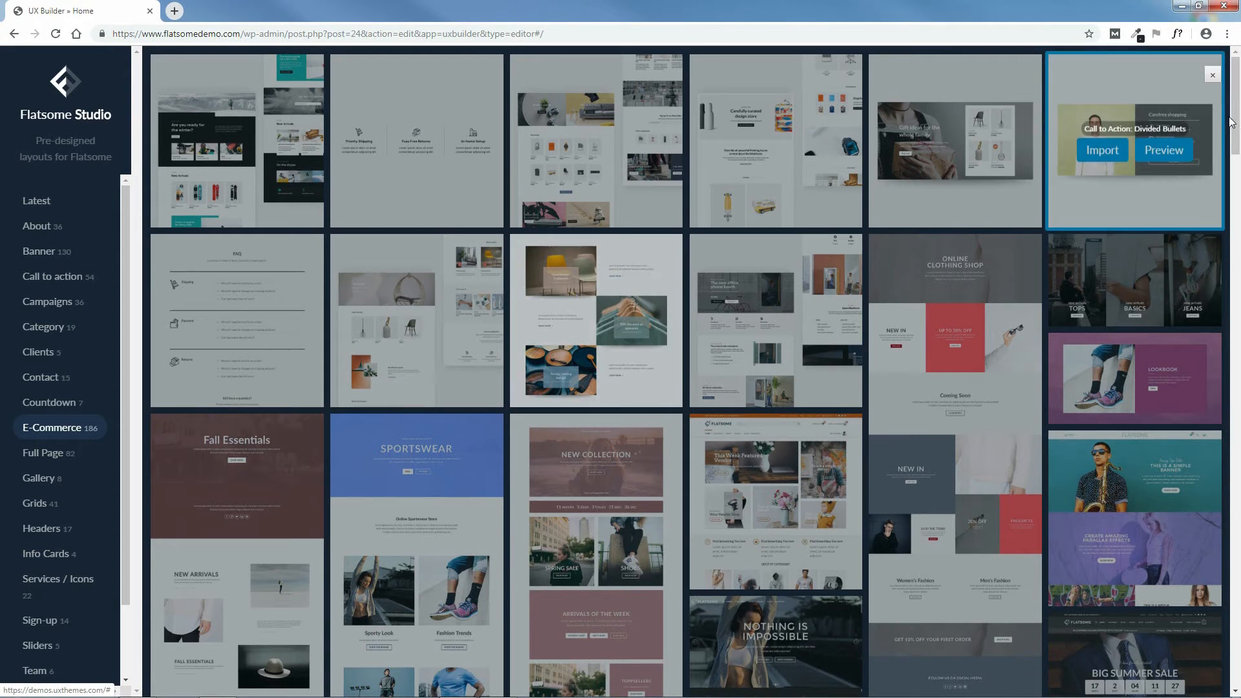
{"action": "left_click_drag", "start_coordinate": [1231, 123], "coordinate": [1239, 268]}
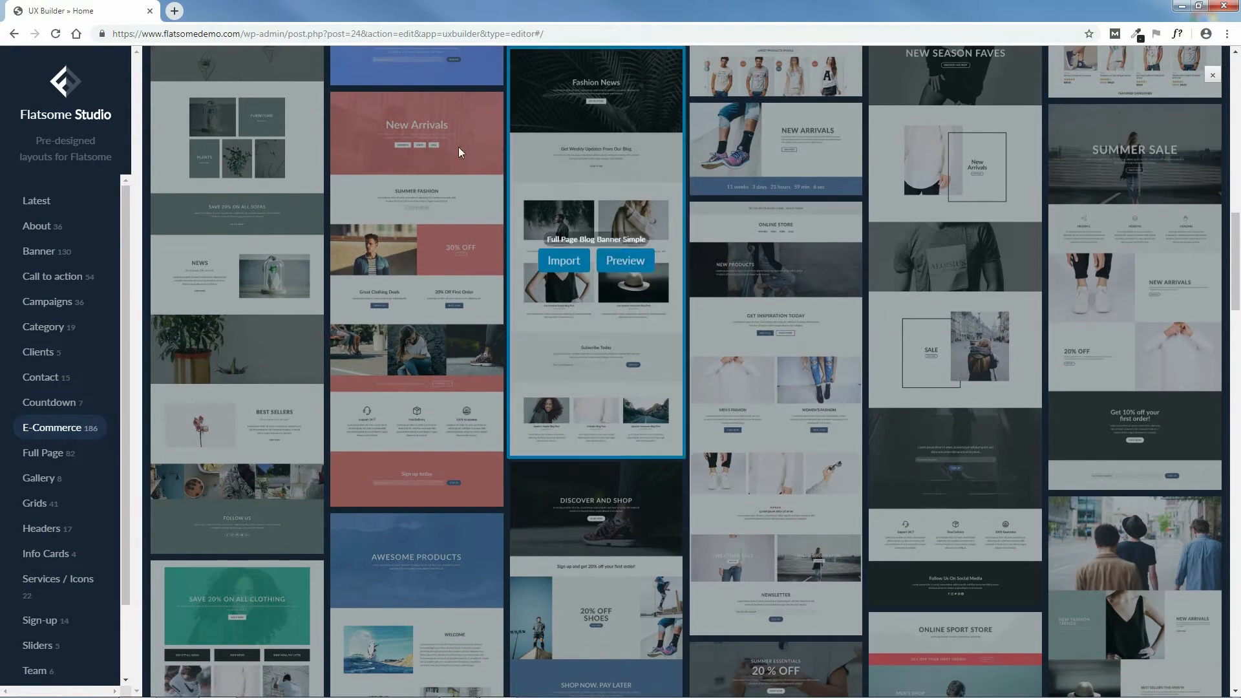
{"action": "mouse_move", "coordinate": [470, 277]}
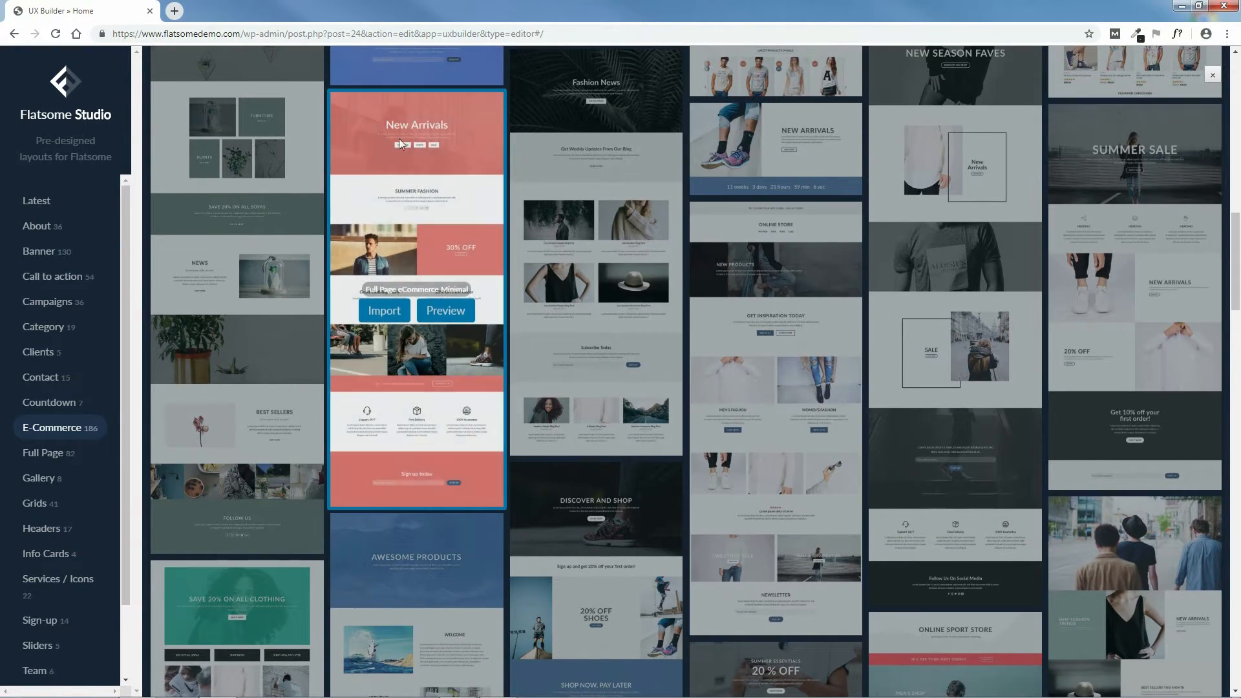
{"action": "left_click", "coordinate": [447, 312]}
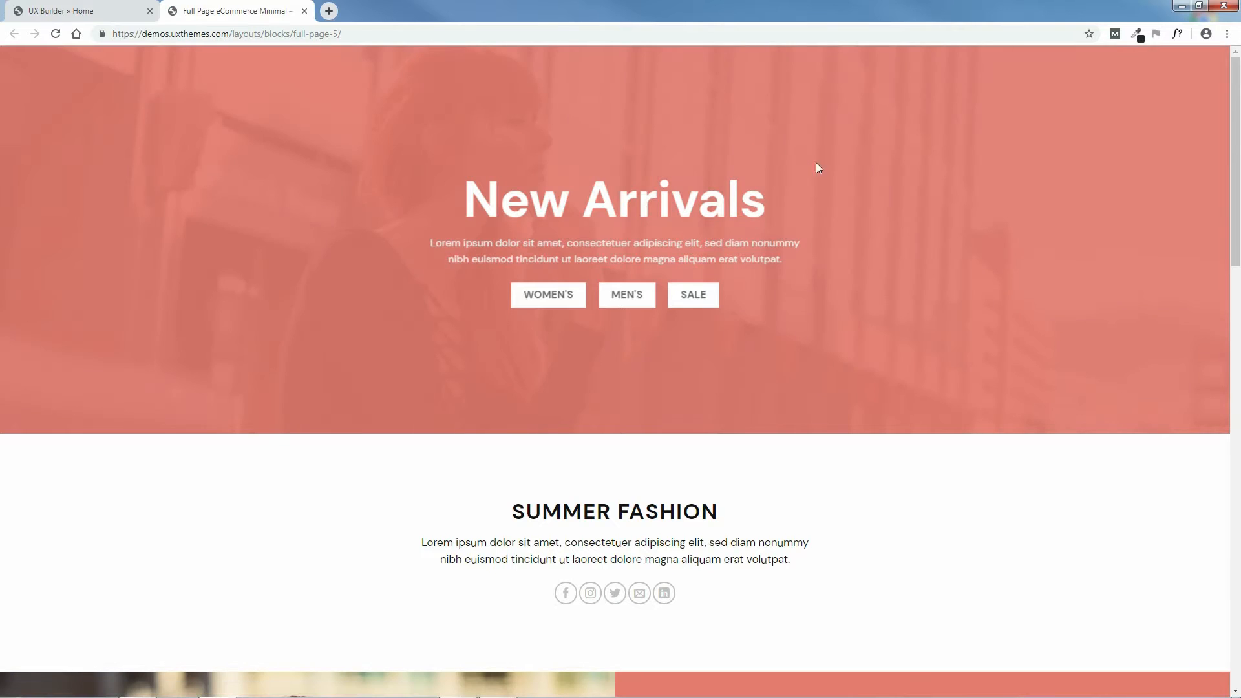
{"action": "left_click_drag", "start_coordinate": [1229, 136], "coordinate": [1221, 97]}
{"action": "left_click", "coordinate": [304, 10]}
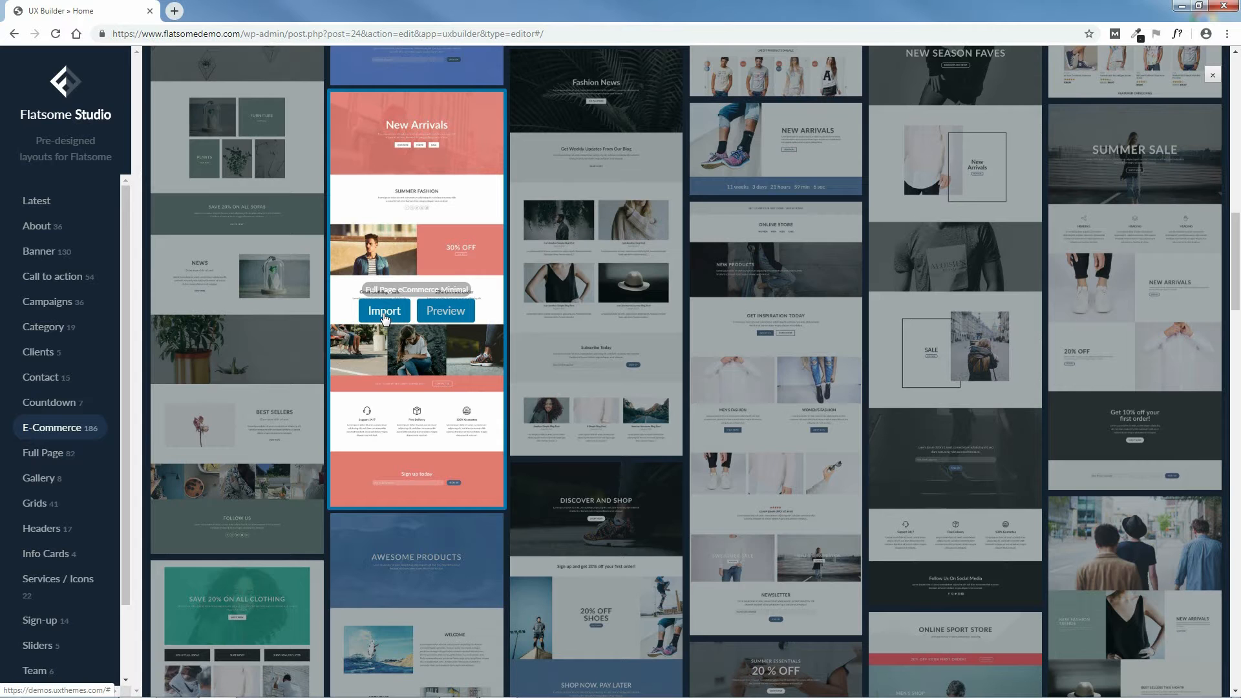
- Import the Full Page eCommerce Minimal layout with its images and look over the imported page
{"action": "left_click", "coordinate": [384, 311]}
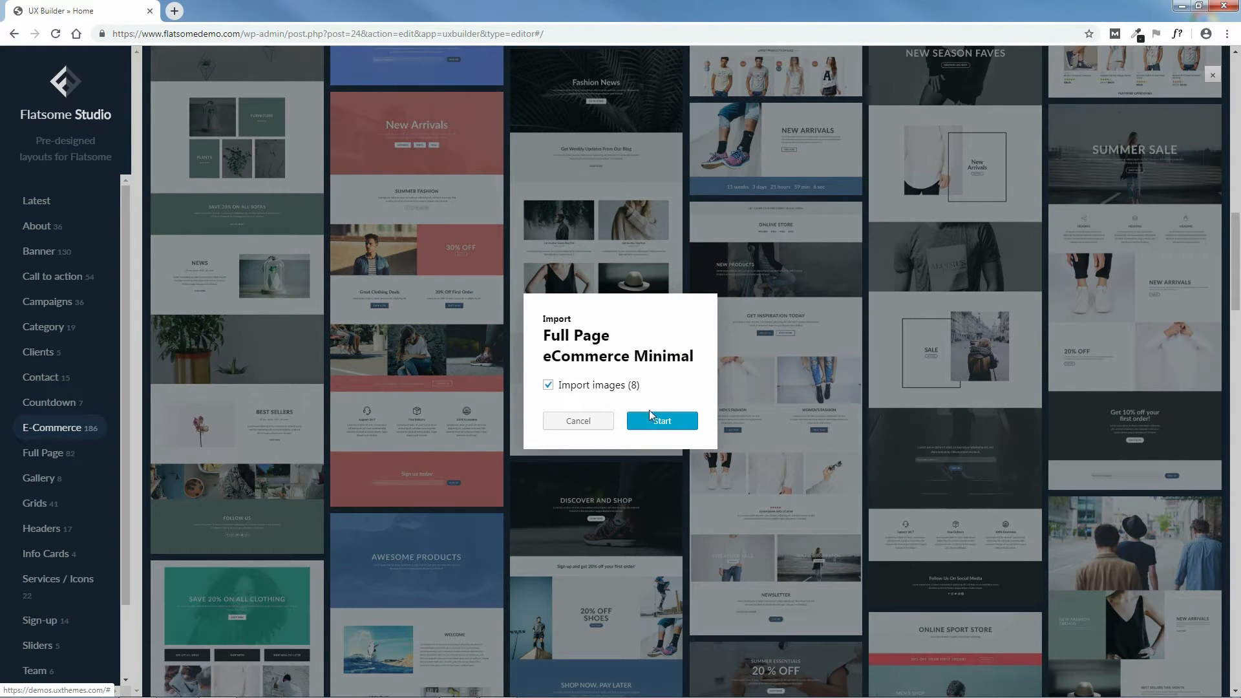
{"action": "left_click", "coordinate": [663, 422]}
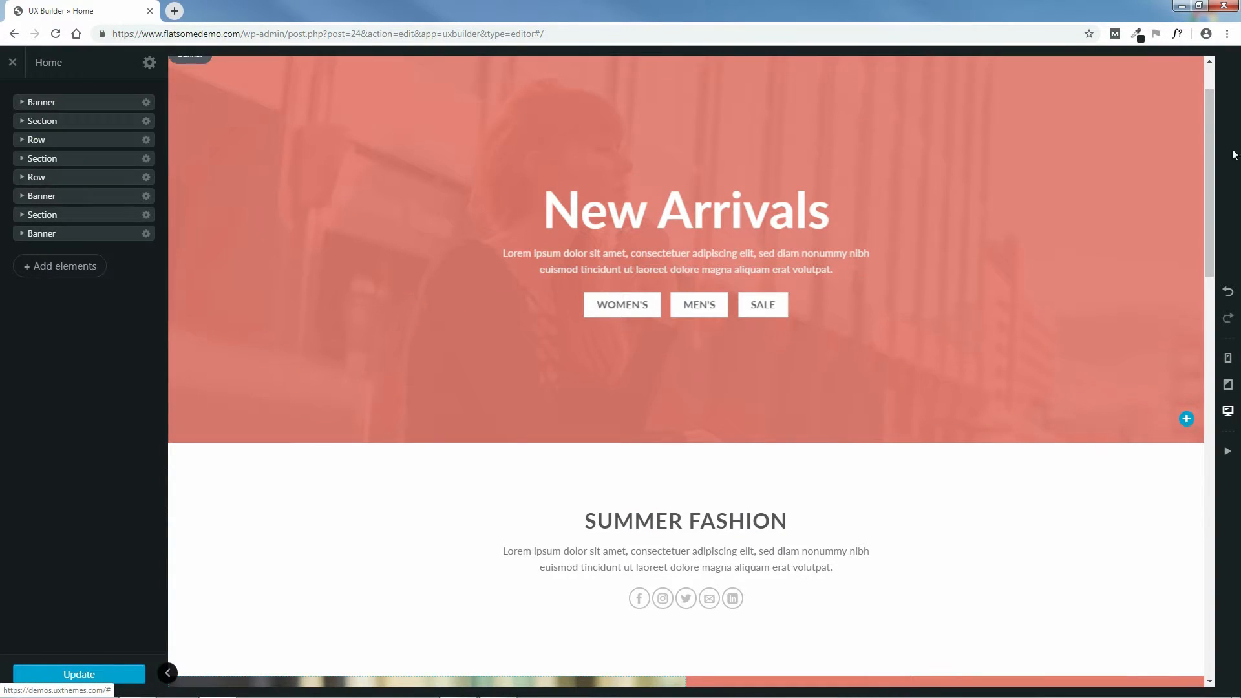
{"action": "scroll", "coordinate": [1209, 126], "scroll_direction": "down", "scroll_amount": 5}
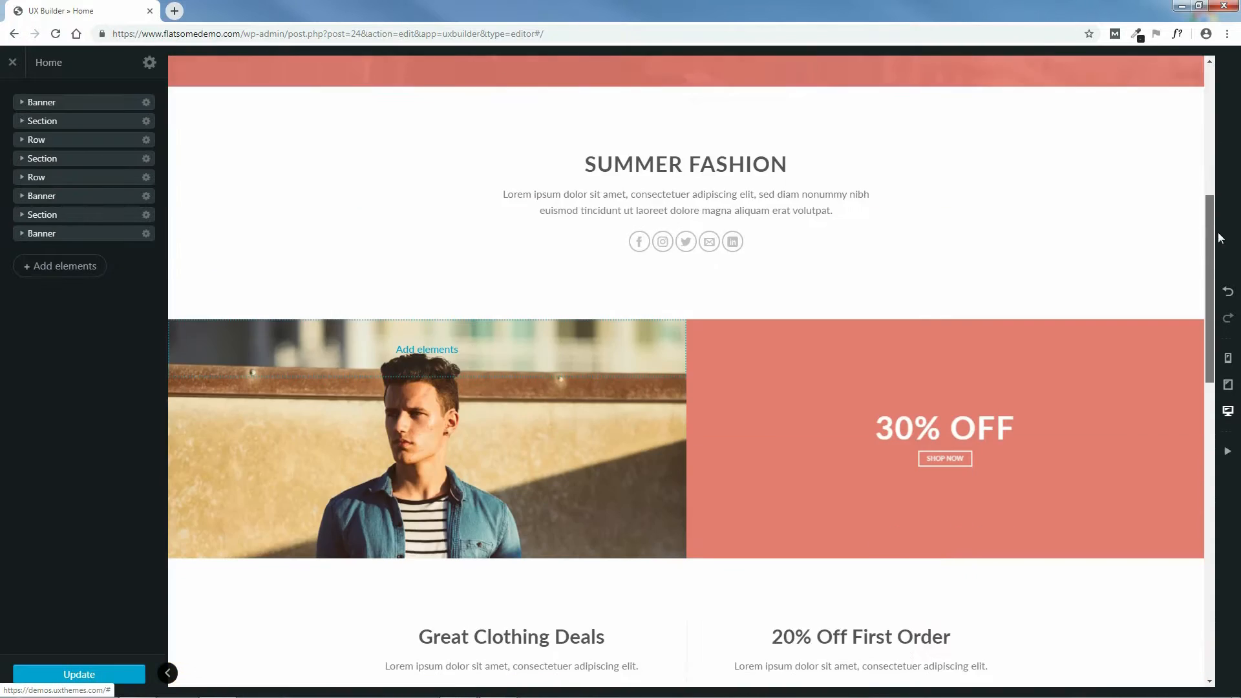
{"action": "scroll", "coordinate": [1219, 238], "scroll_direction": "down", "scroll_amount": 10}
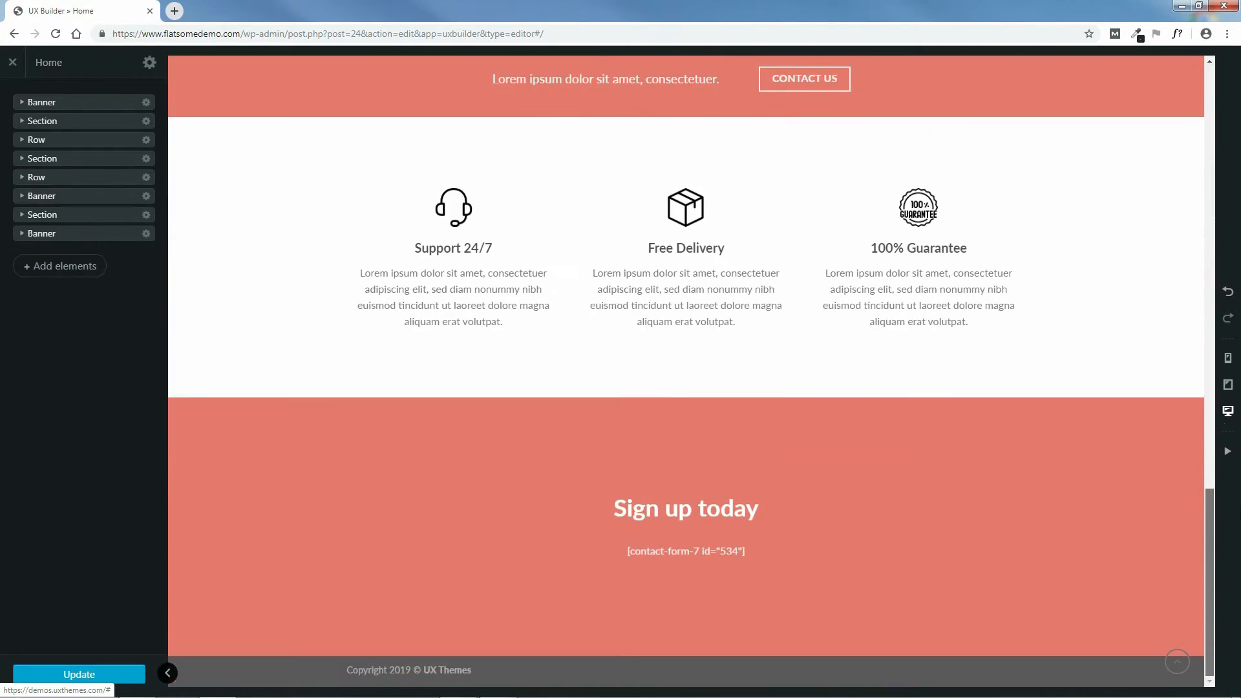
{"action": "left_click_drag", "start_coordinate": [1211, 552], "coordinate": [1211, 116]}
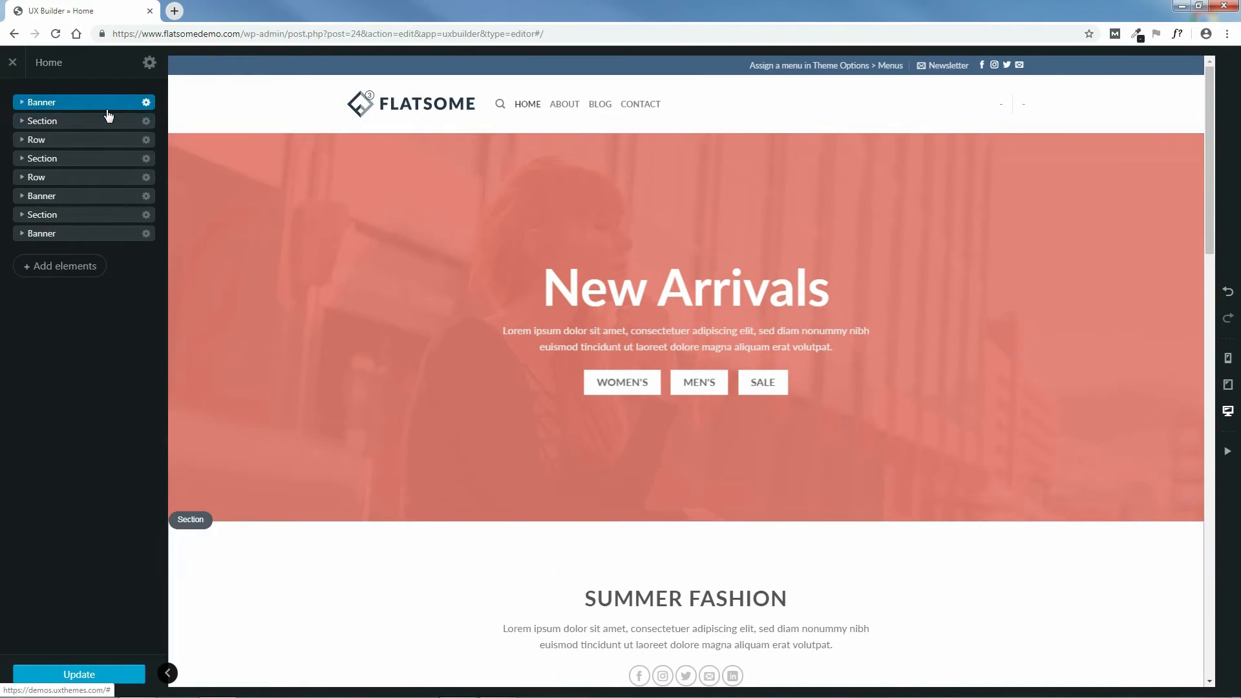
- Open the first banner's text in the text editor and delete its New Arrivals heading
{"action": "left_click", "coordinate": [22, 102]}
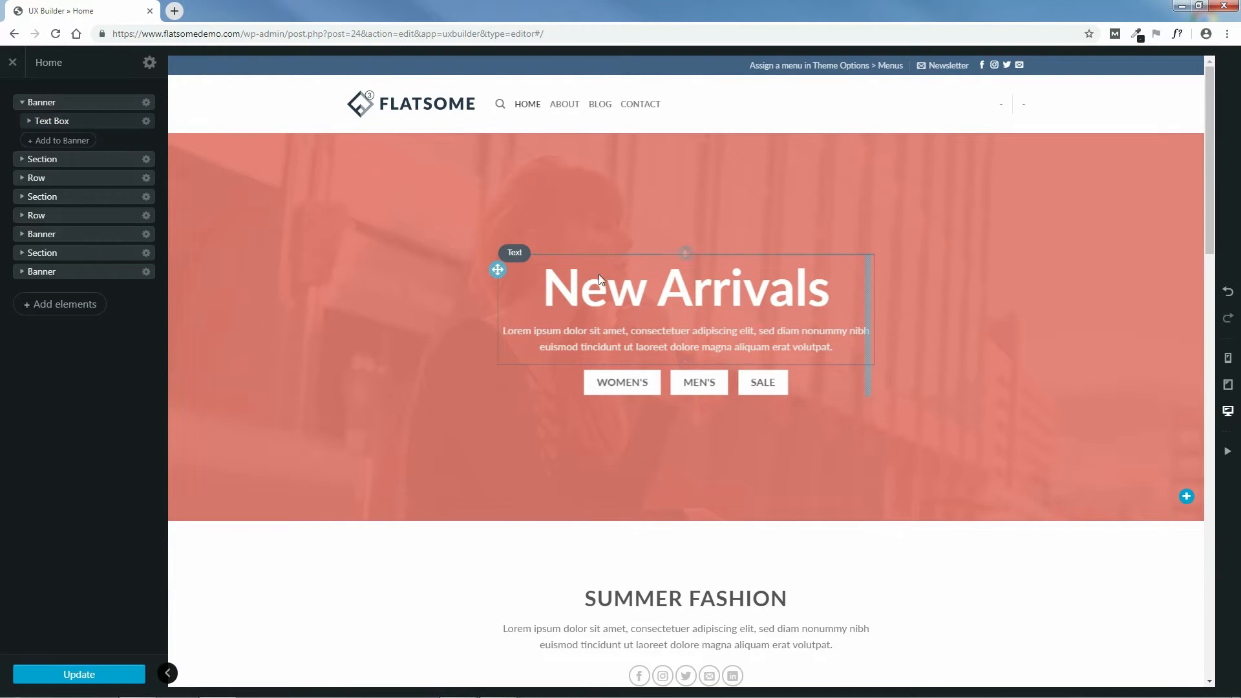
{"action": "left_click", "coordinate": [517, 254]}
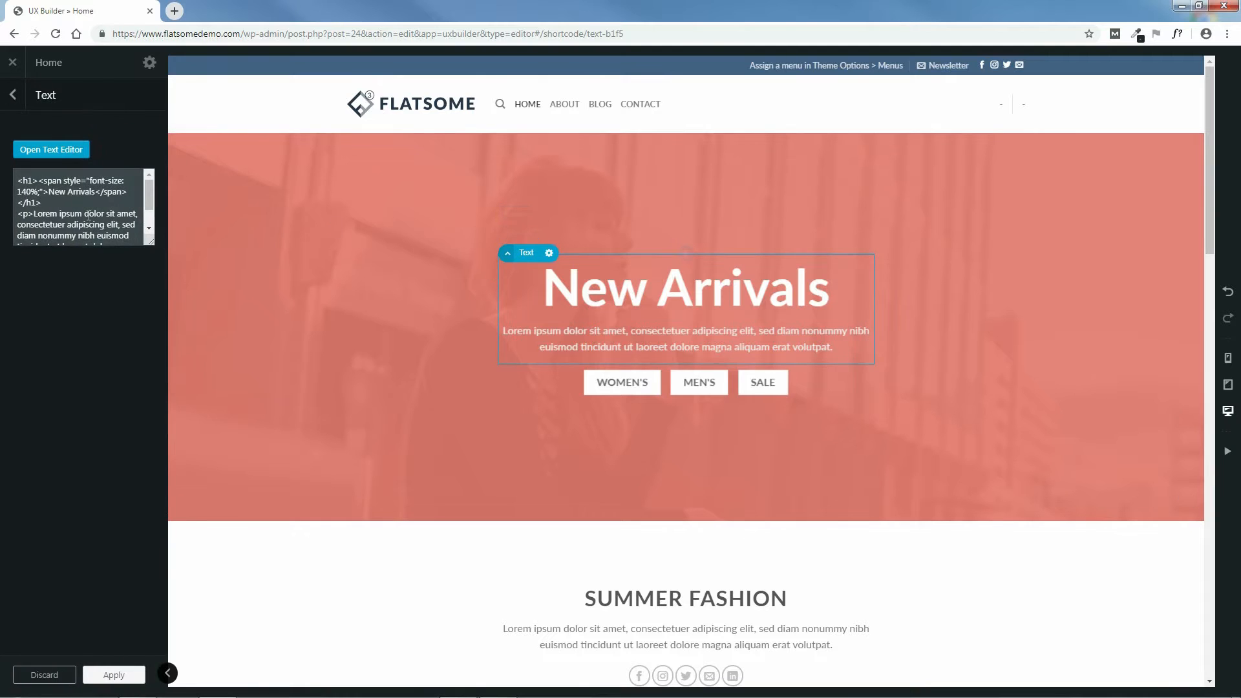
{"action": "left_click", "coordinate": [55, 150]}
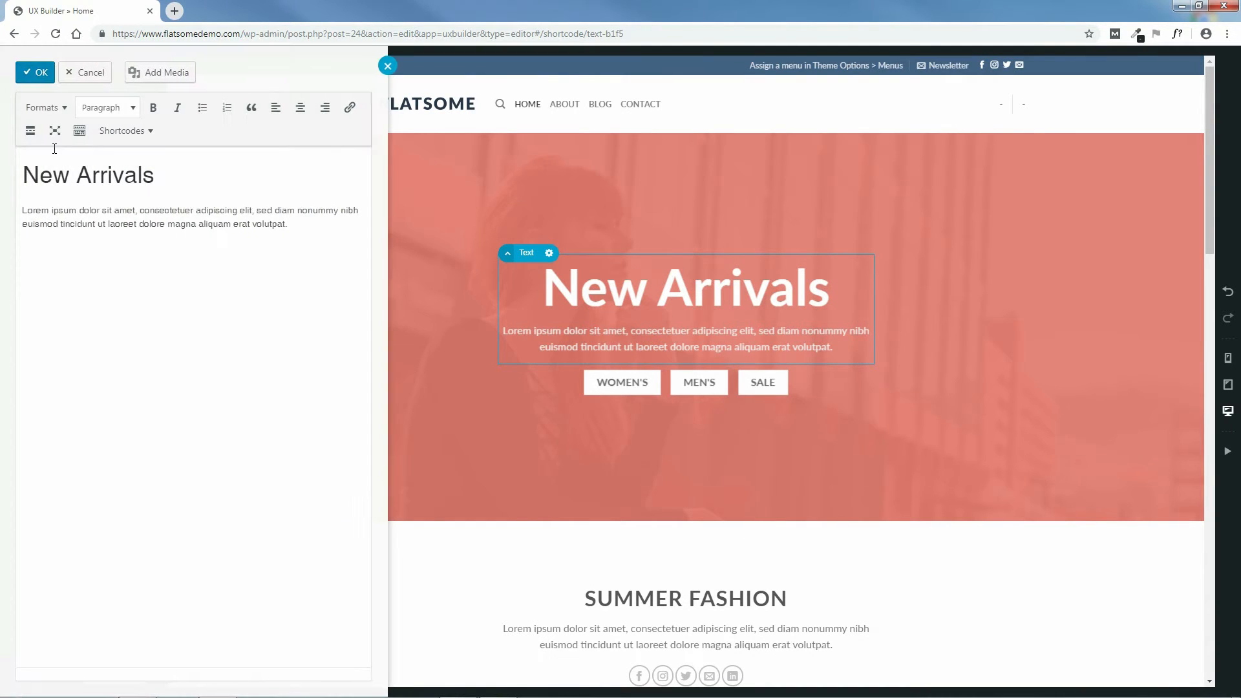
{"action": "left_click_drag", "start_coordinate": [153, 176], "coordinate": [30, 179]}
{"action": "key", "text": "BackSpace"}
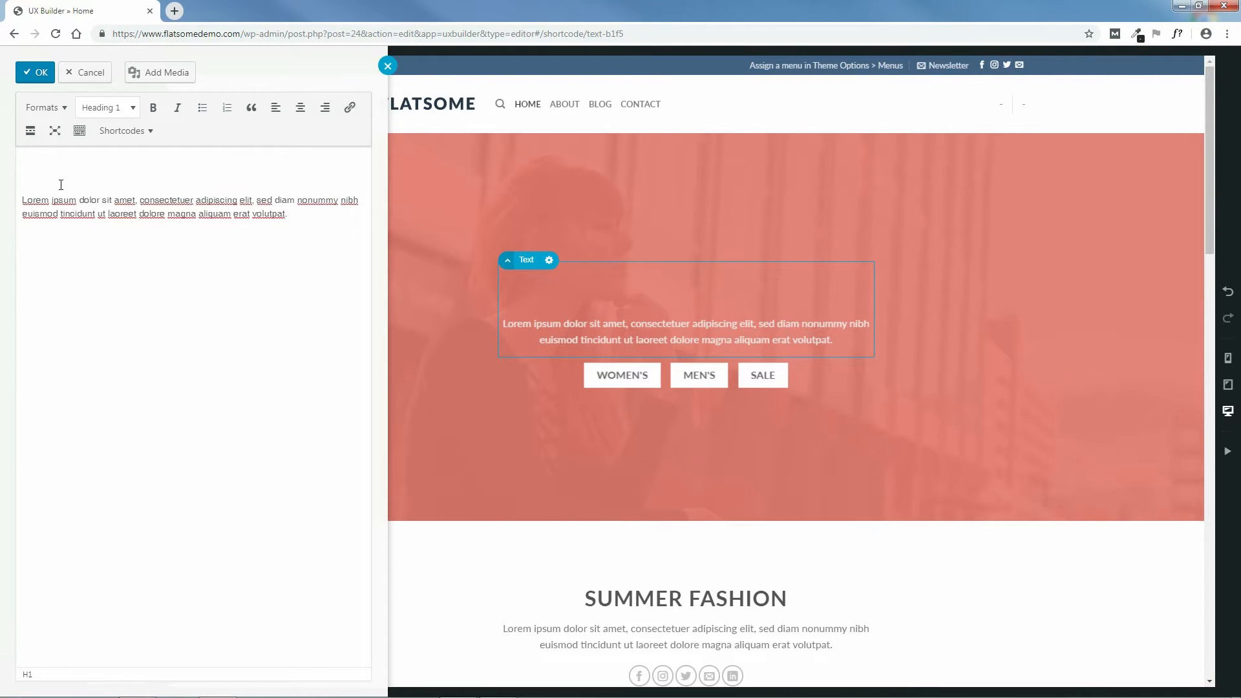
{"action": "type", "text": "sUPER "}
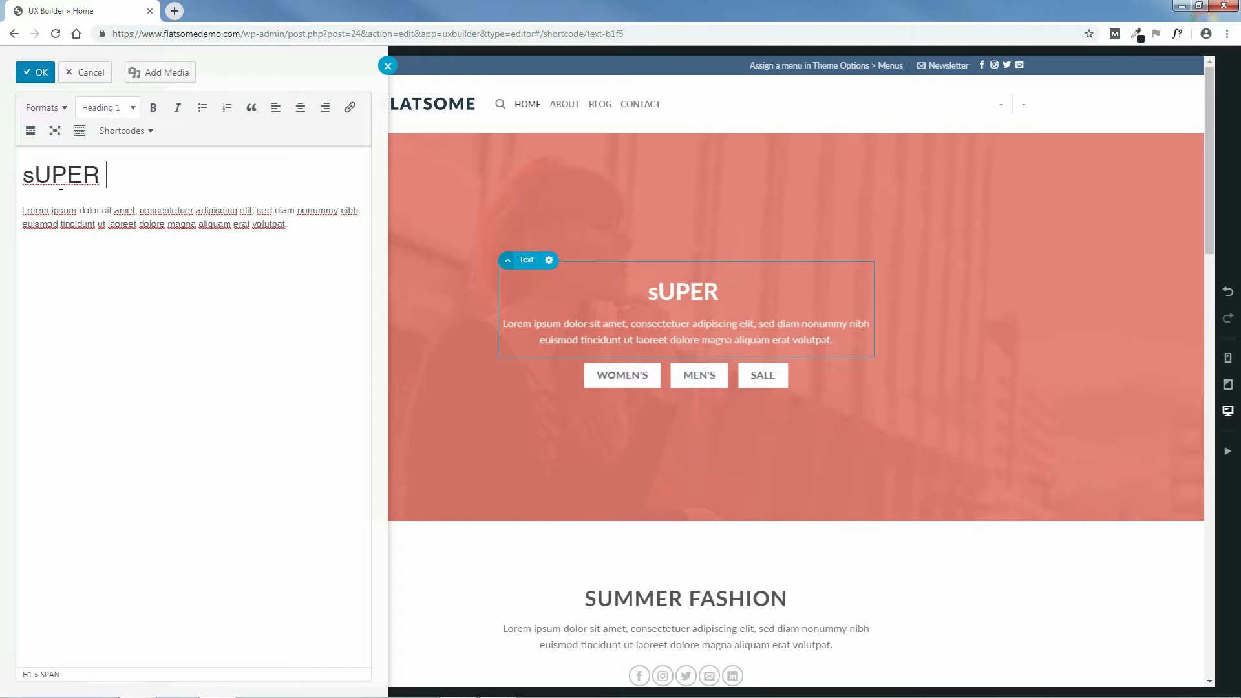
{"action": "type", "text": "sALEW"}
{"action": "key", "text": "BackSpace"}
{"action": "key", "text": "BackSpace"}
{"action": "key", "text": "BackSpace"}
{"action": "key", "text": "BackSpace"}
{"action": "key", "text": "BackSpace"}
{"action": "key", "text": "BackSpace"}
{"action": "key", "text": "BackSpace"}
{"action": "key", "text": "BackSpace"}
{"action": "key", "text": "BackSpace"}
{"action": "key", "text": "BackSpace"}
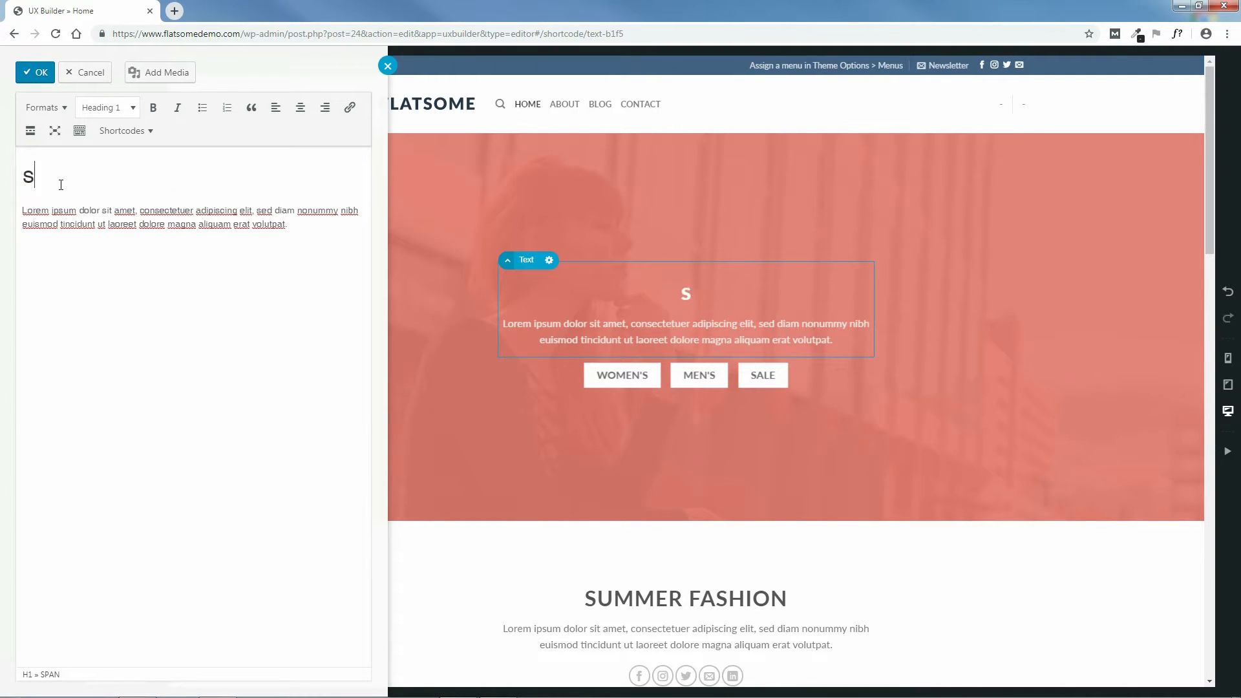
{"action": "key", "text": "BackSpace"}
- Enter "Super Sale" as the banner's heading, accept the text and return to the element list
{"action": "type", "text": "Su"}
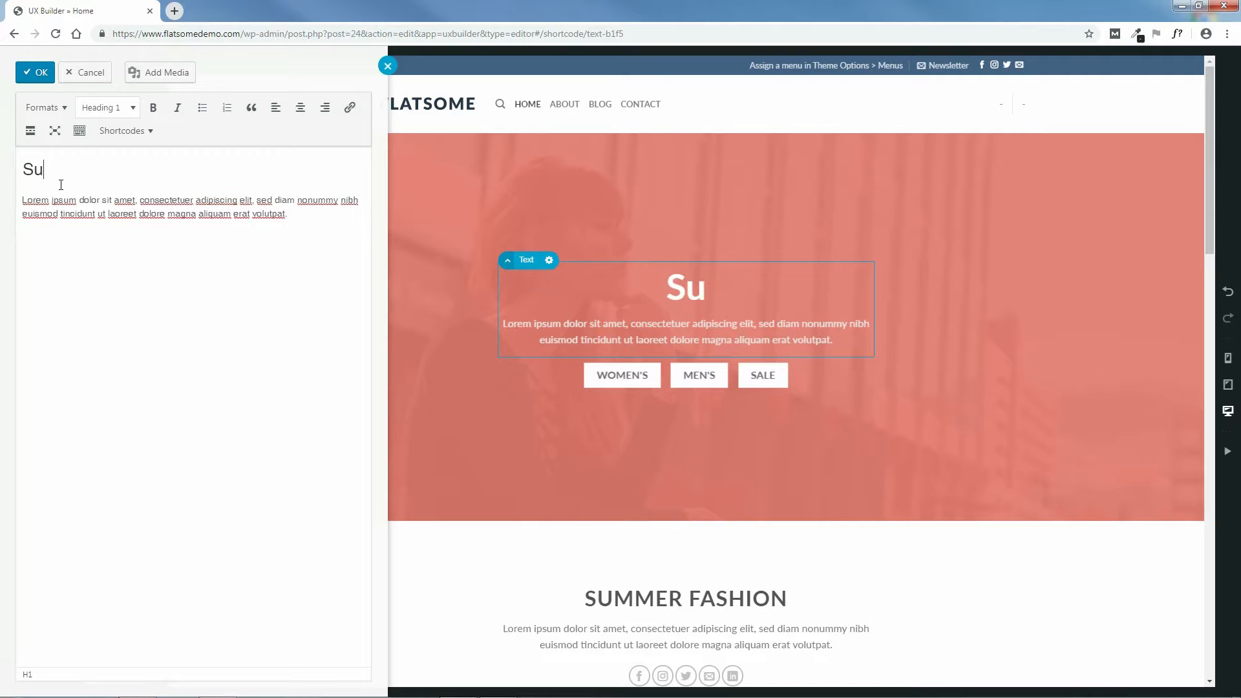
{"action": "type", "text": "per Sale"}
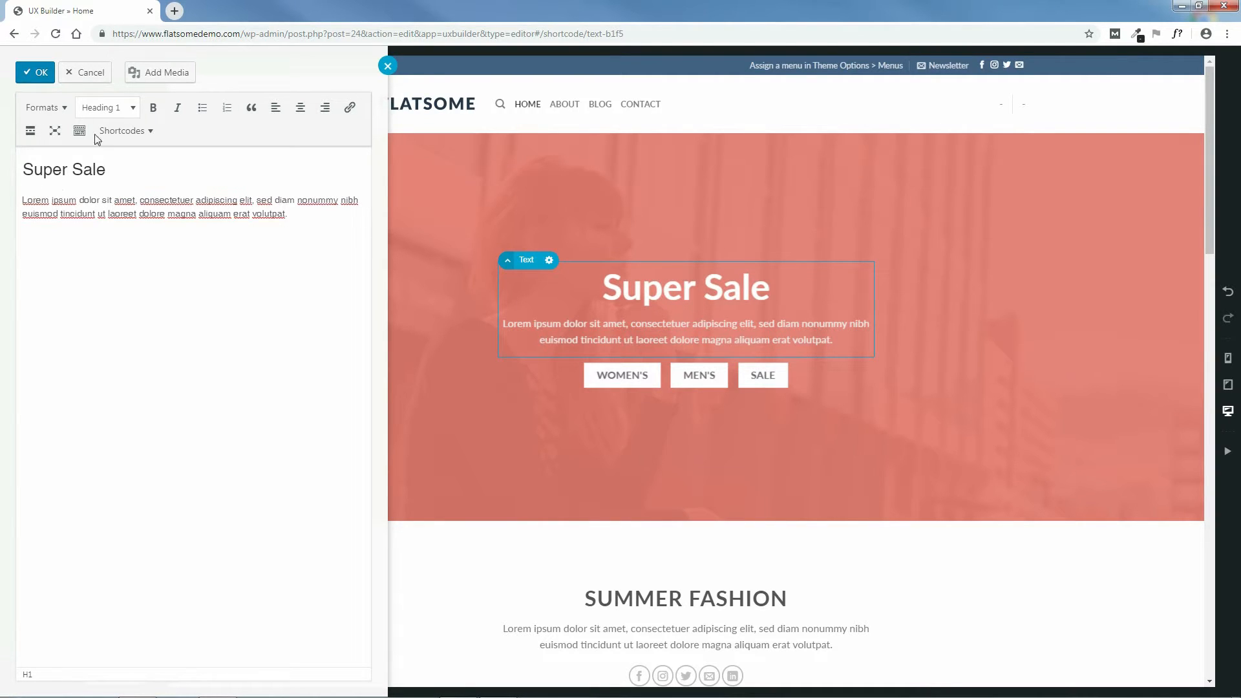
{"action": "left_click", "coordinate": [40, 73]}
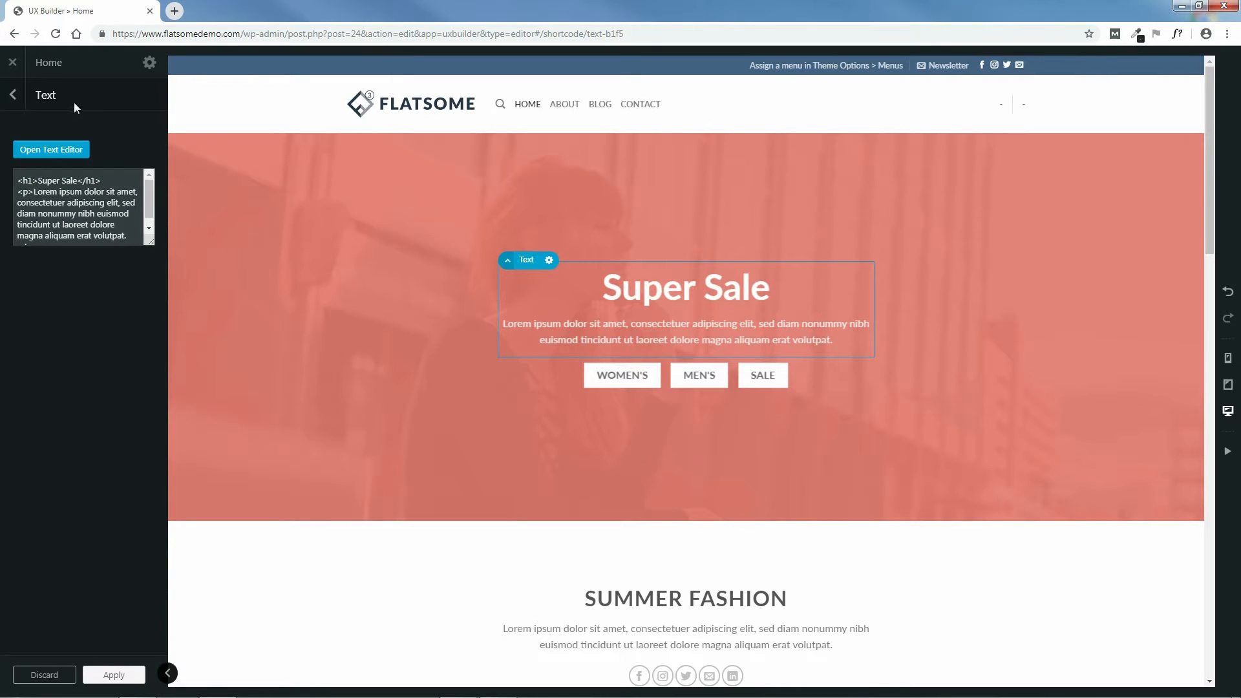
{"action": "left_click", "coordinate": [14, 100]}
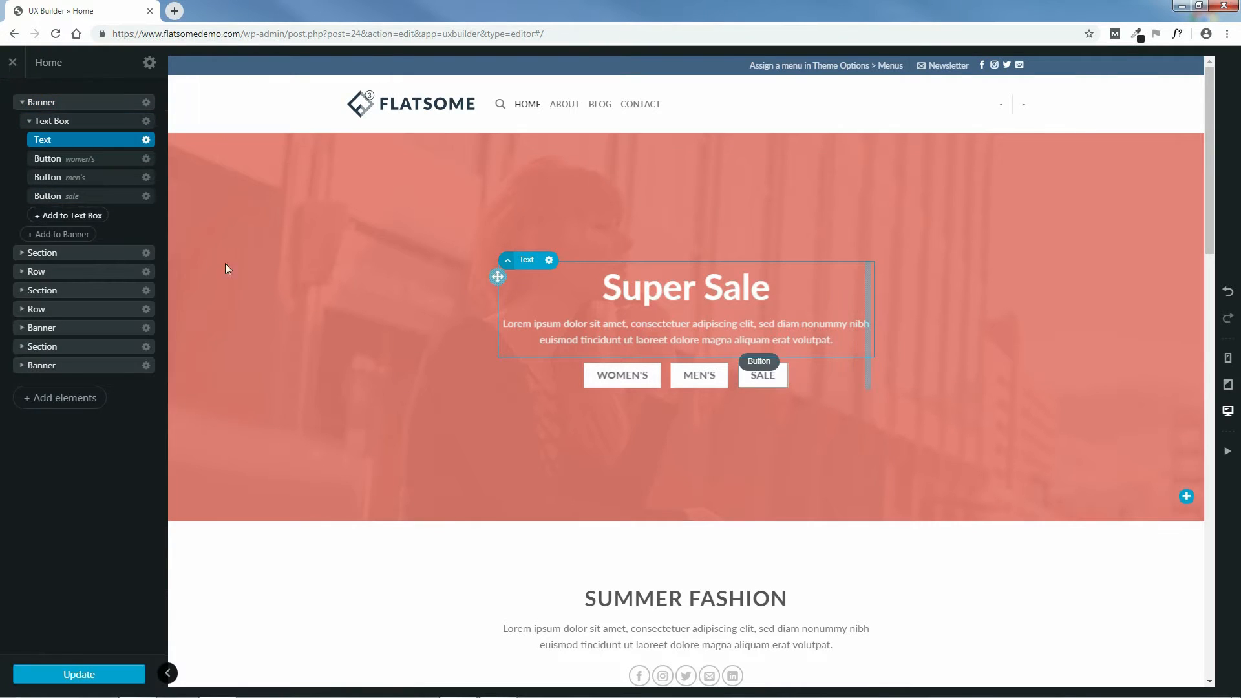
- Update the Home page and check it on the live site
{"action": "scroll", "coordinate": [660, 267], "scroll_direction": "down", "scroll_amount": 5}
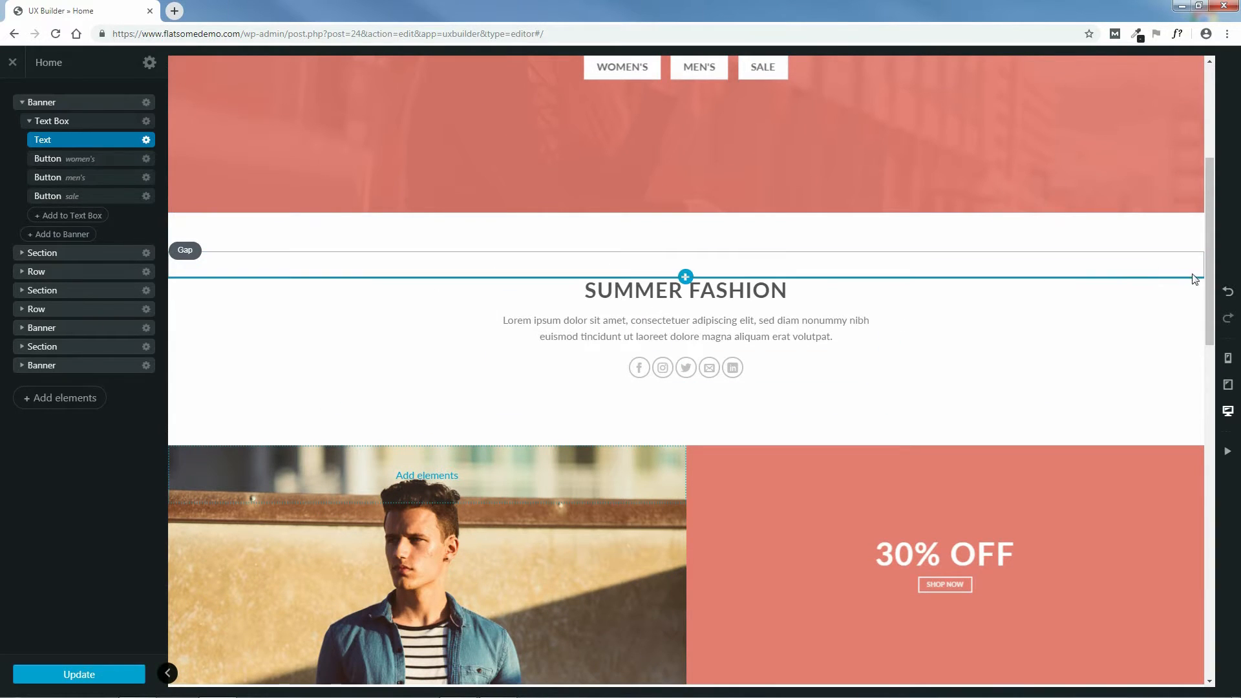
{"action": "scroll", "coordinate": [1208, 279], "scroll_direction": "up", "scroll_amount": 5}
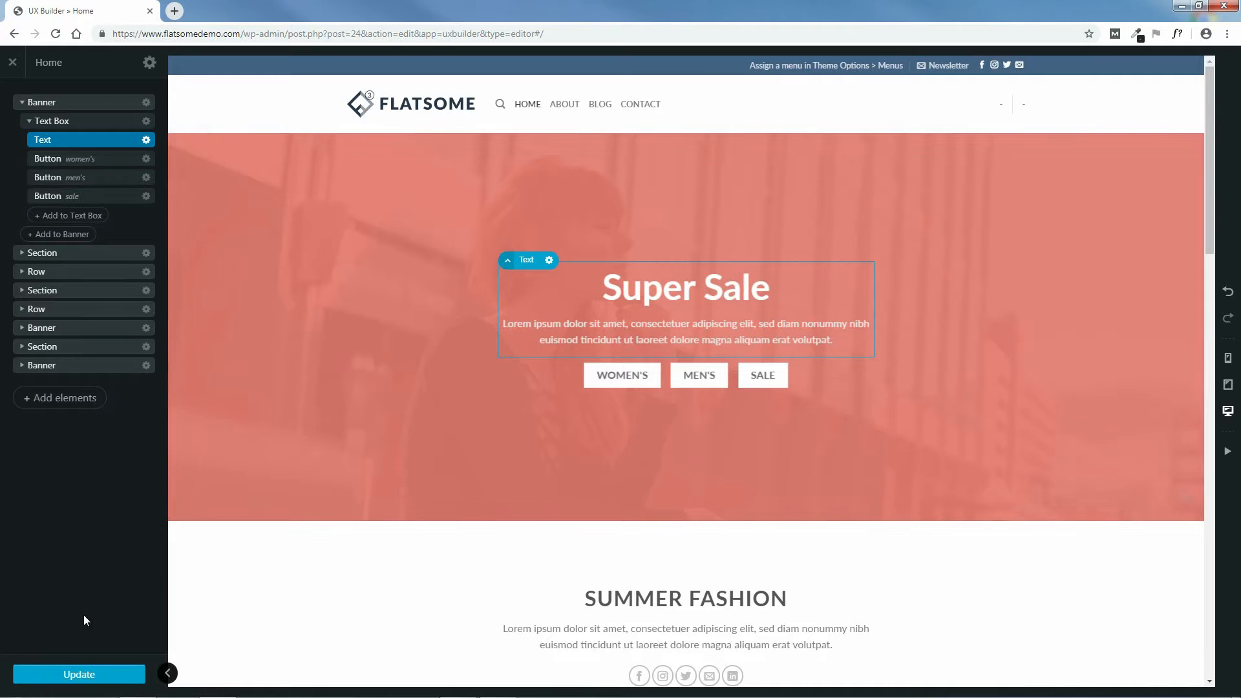
{"action": "left_click", "coordinate": [84, 676]}
{"action": "left_click", "coordinate": [136, 676]}
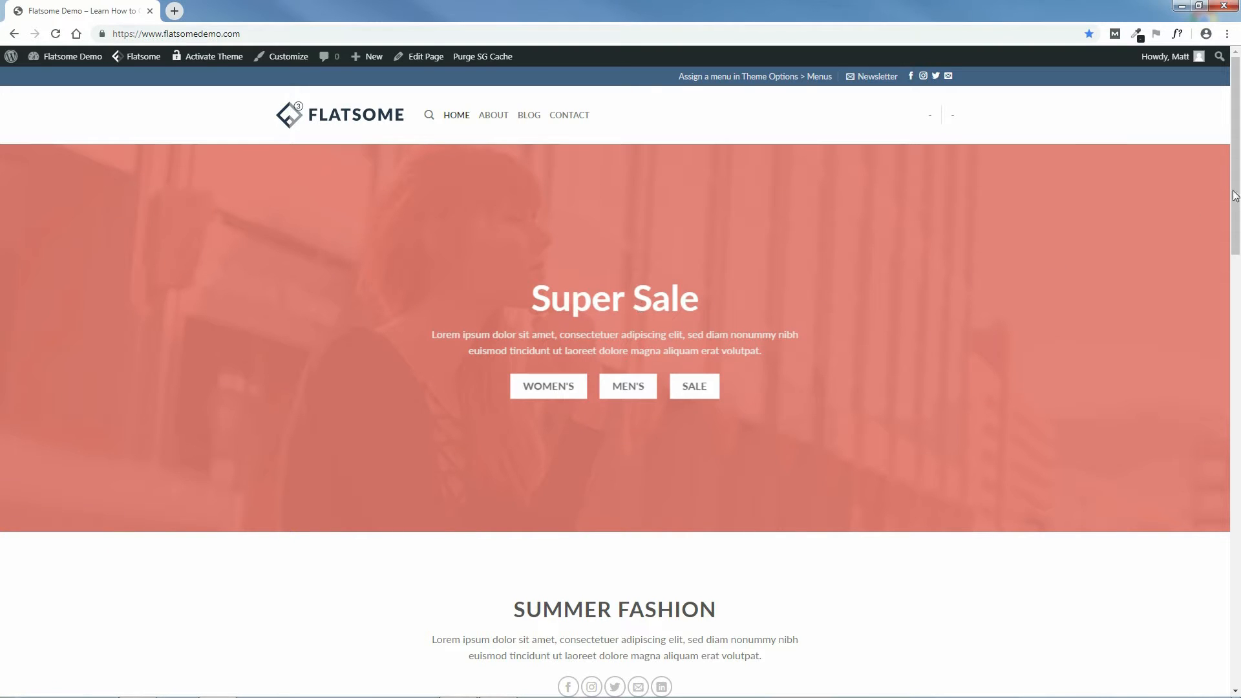
{"action": "left_click_drag", "start_coordinate": [1237, 174], "coordinate": [833, 192]}
- Reopen the Home page in UX Builder, clear all of its content and update the page
{"action": "mouse_move", "coordinate": [419, 57]}
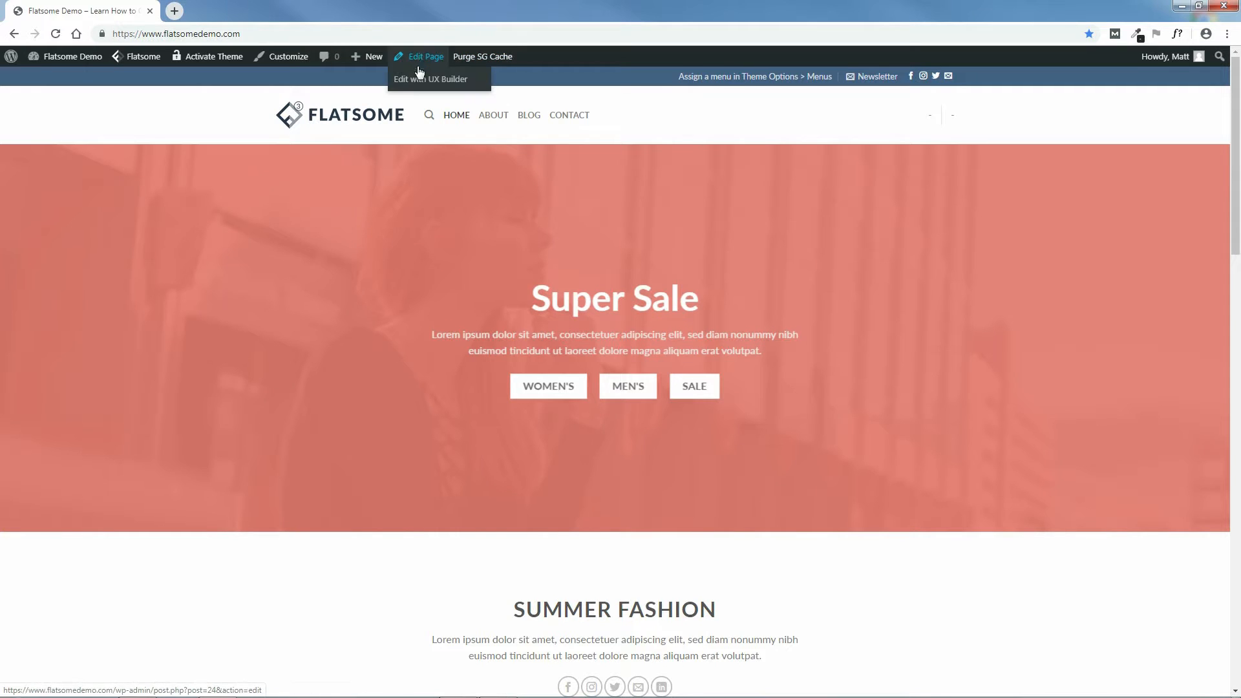
{"action": "left_click", "coordinate": [432, 80]}
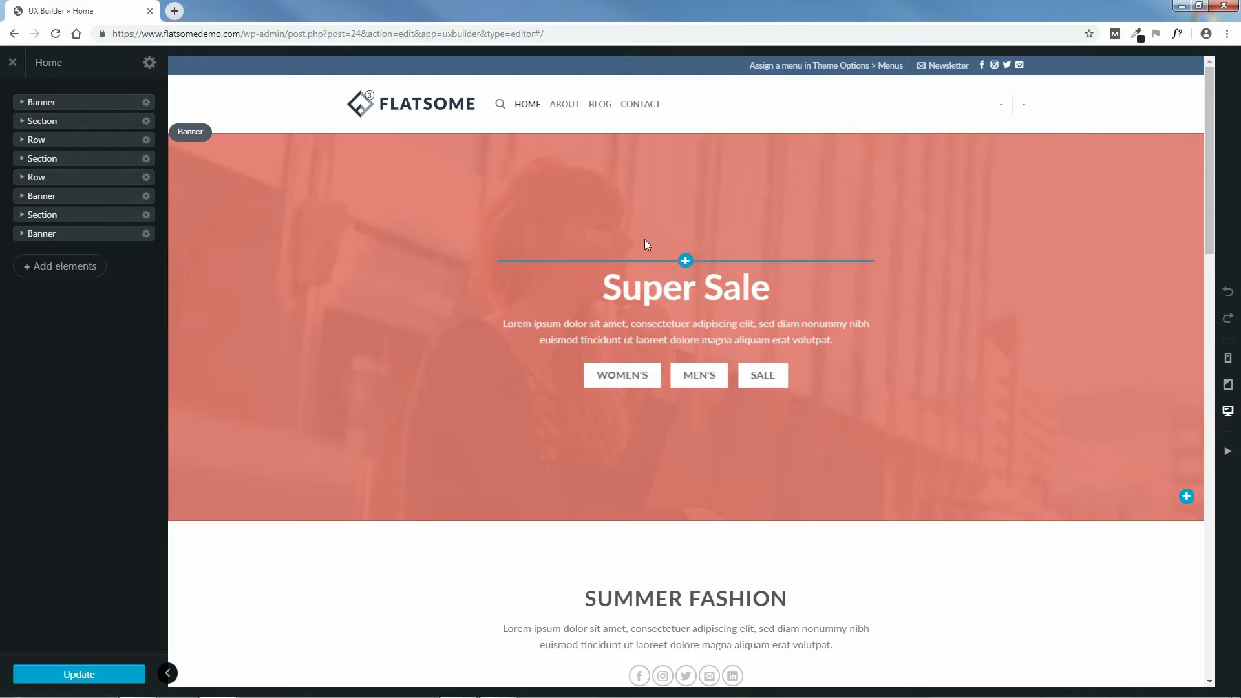
{"action": "left_click", "coordinate": [149, 64]}
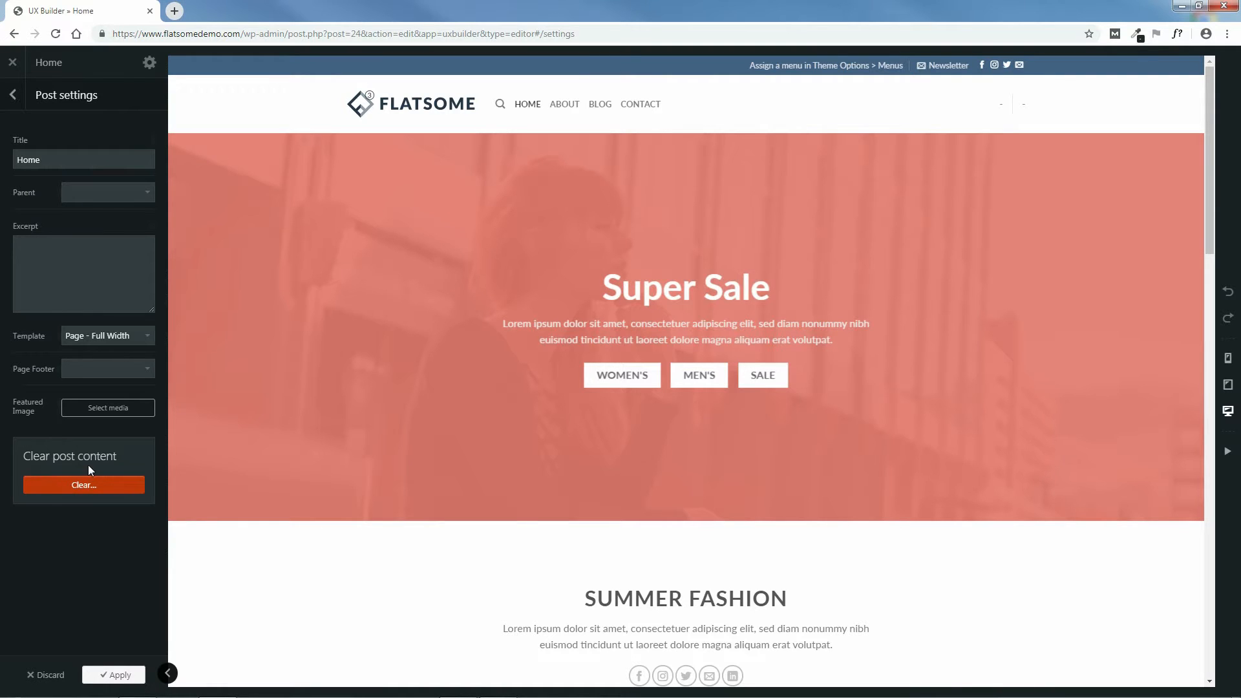
{"action": "left_click", "coordinate": [90, 490]}
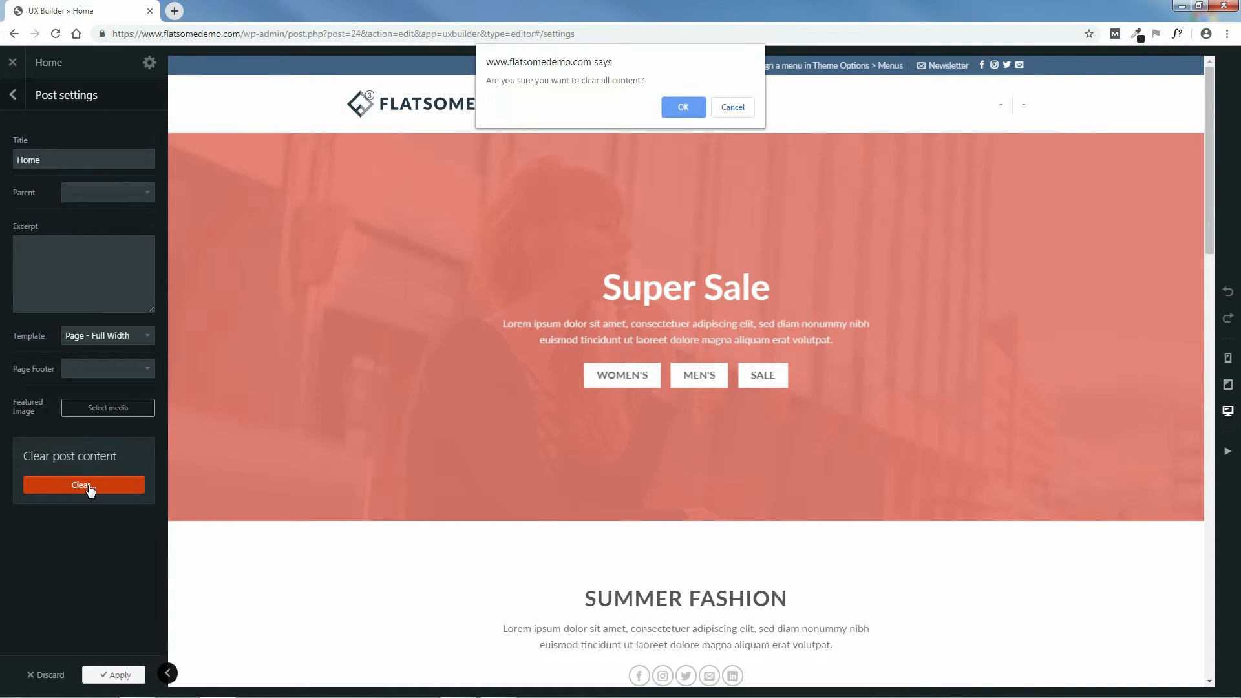
{"action": "left_click", "coordinate": [683, 108]}
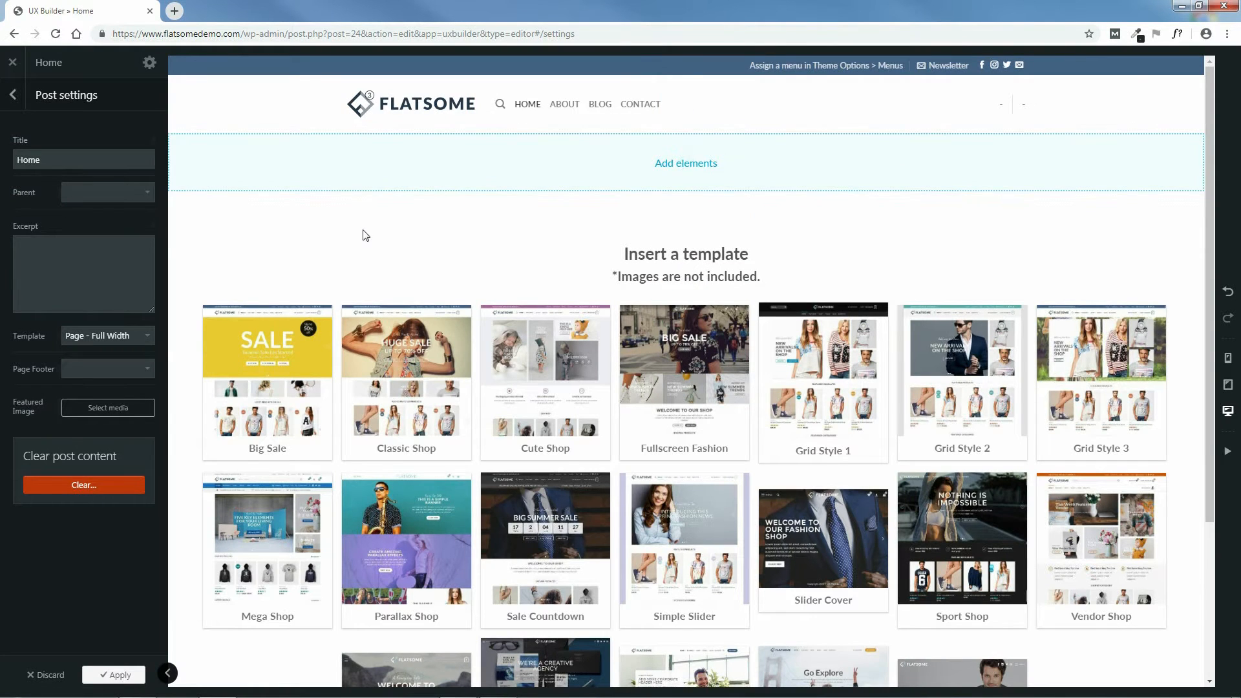
{"action": "left_click", "coordinate": [14, 96]}
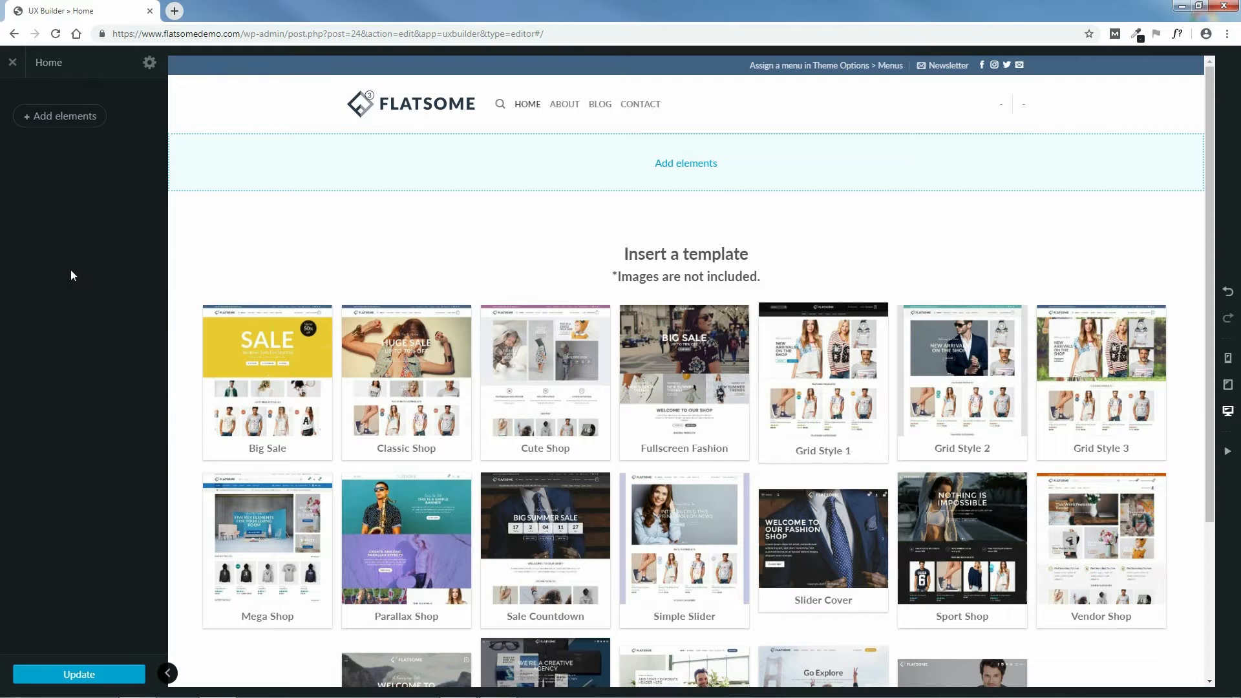
{"action": "left_click", "coordinate": [76, 676]}
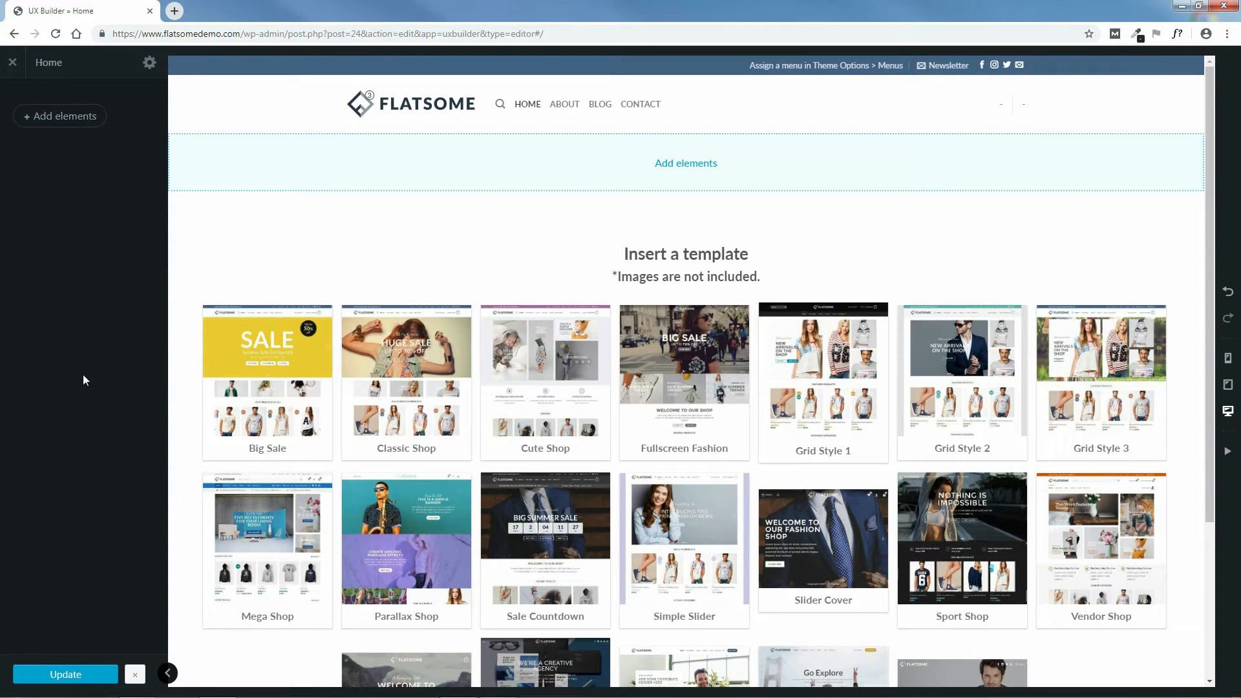
- Add a Slider element to the empty Home page, keep its default settings and return to the element list
{"action": "left_click", "coordinate": [57, 116]}
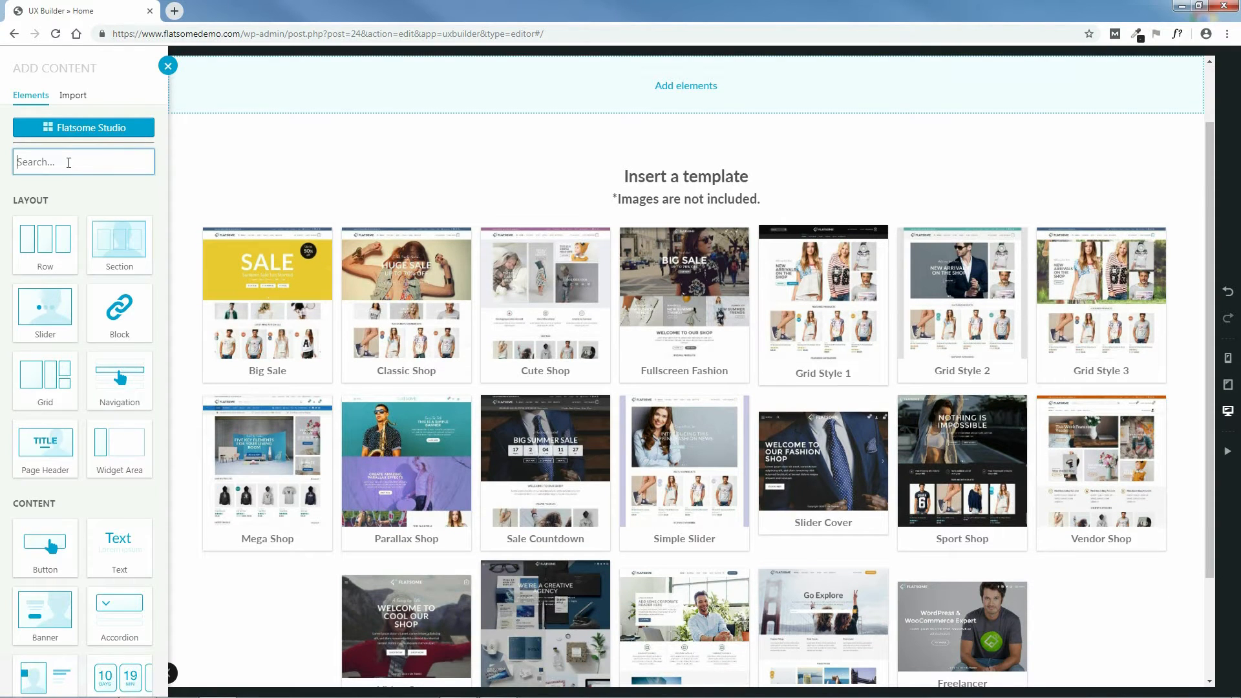
{"action": "type", "text": "sli"}
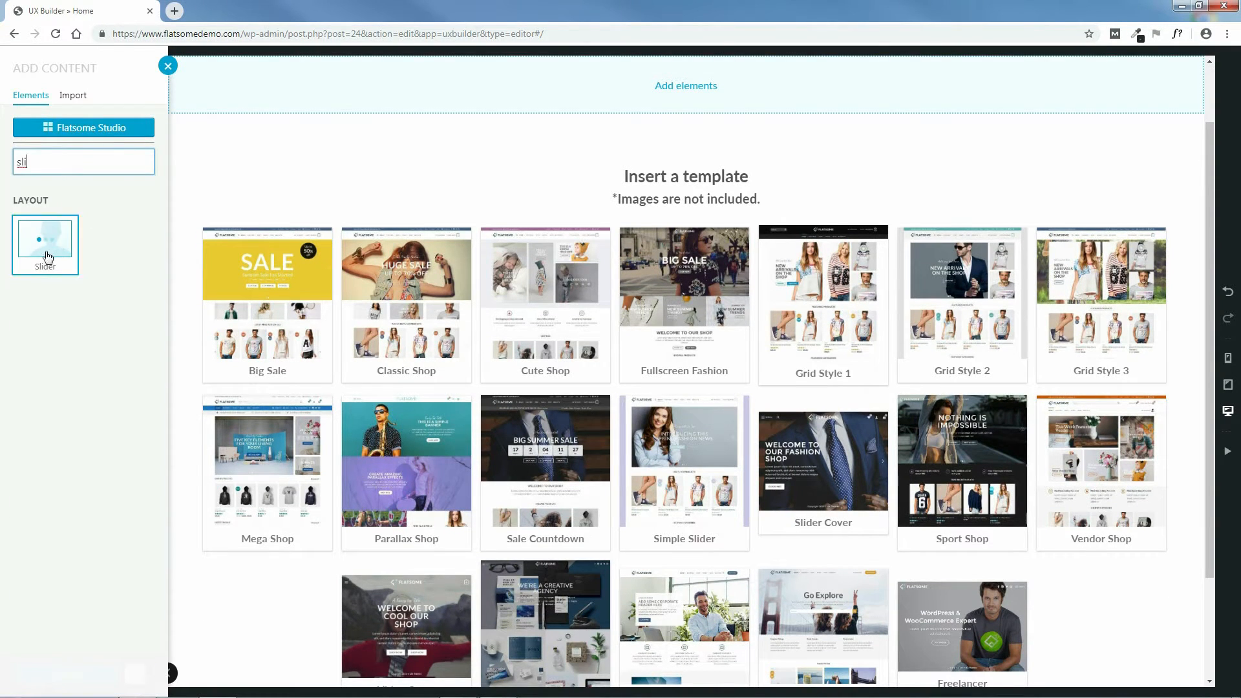
{"action": "left_click", "coordinate": [44, 249]}
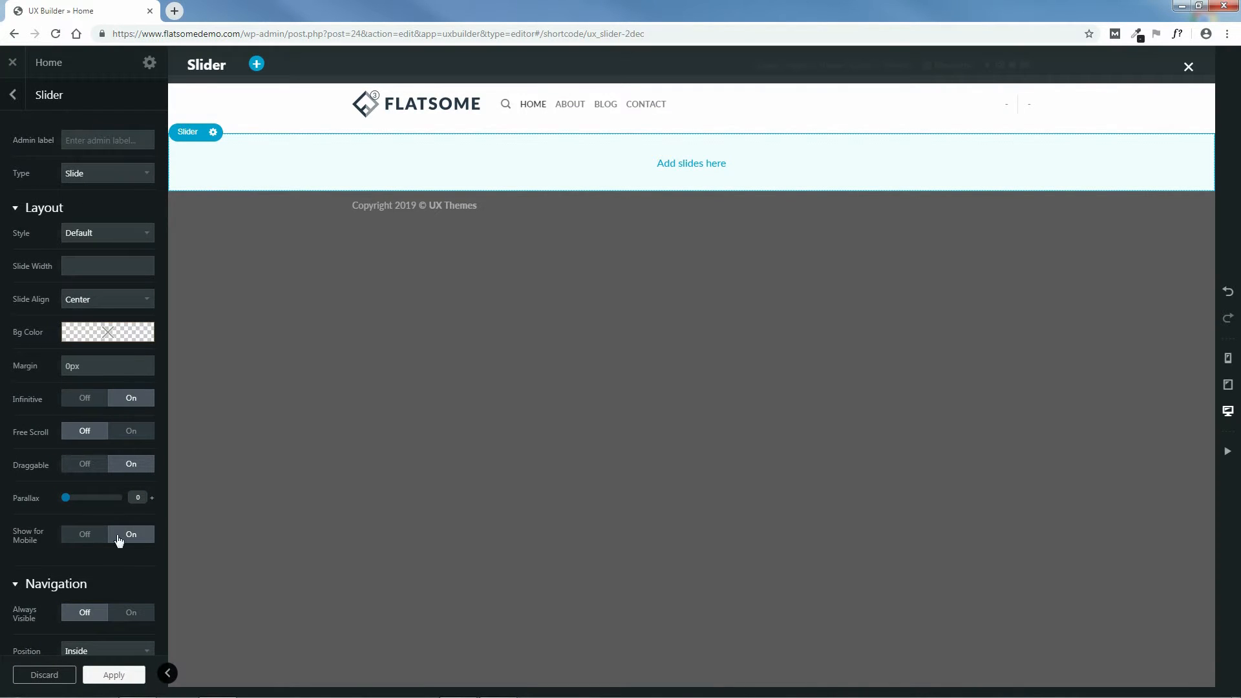
{"action": "mouse_move", "coordinate": [115, 341]}
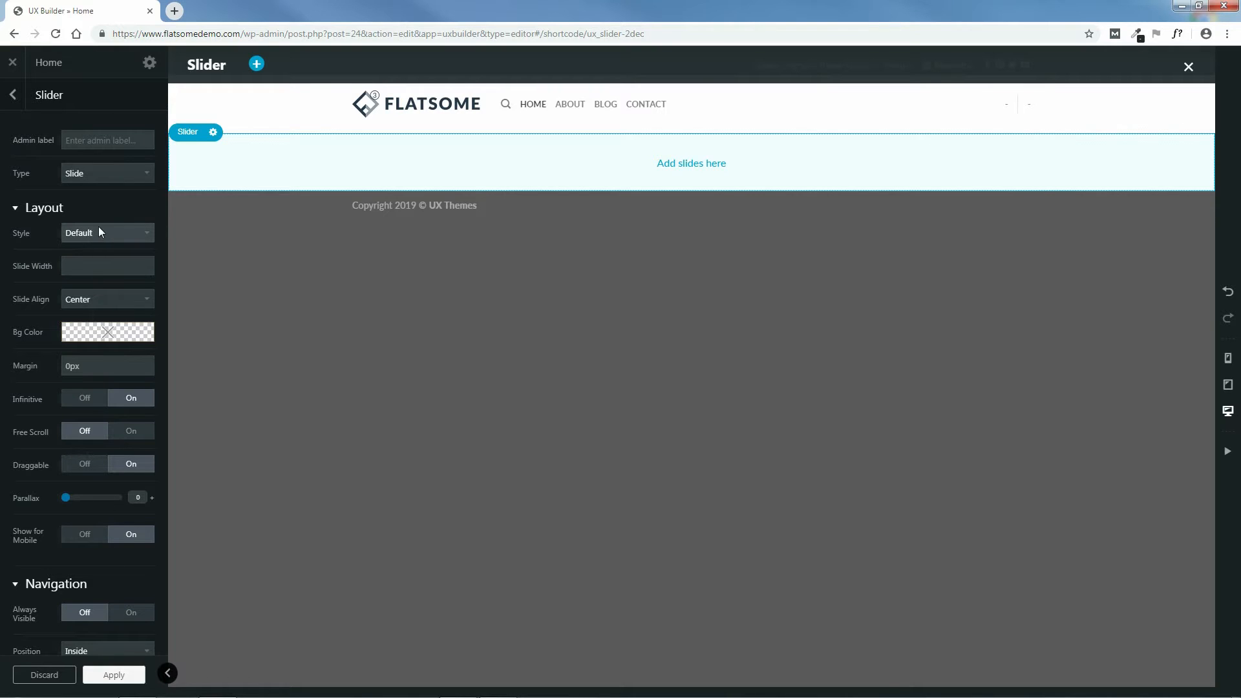
{"action": "left_click", "coordinate": [14, 100]}
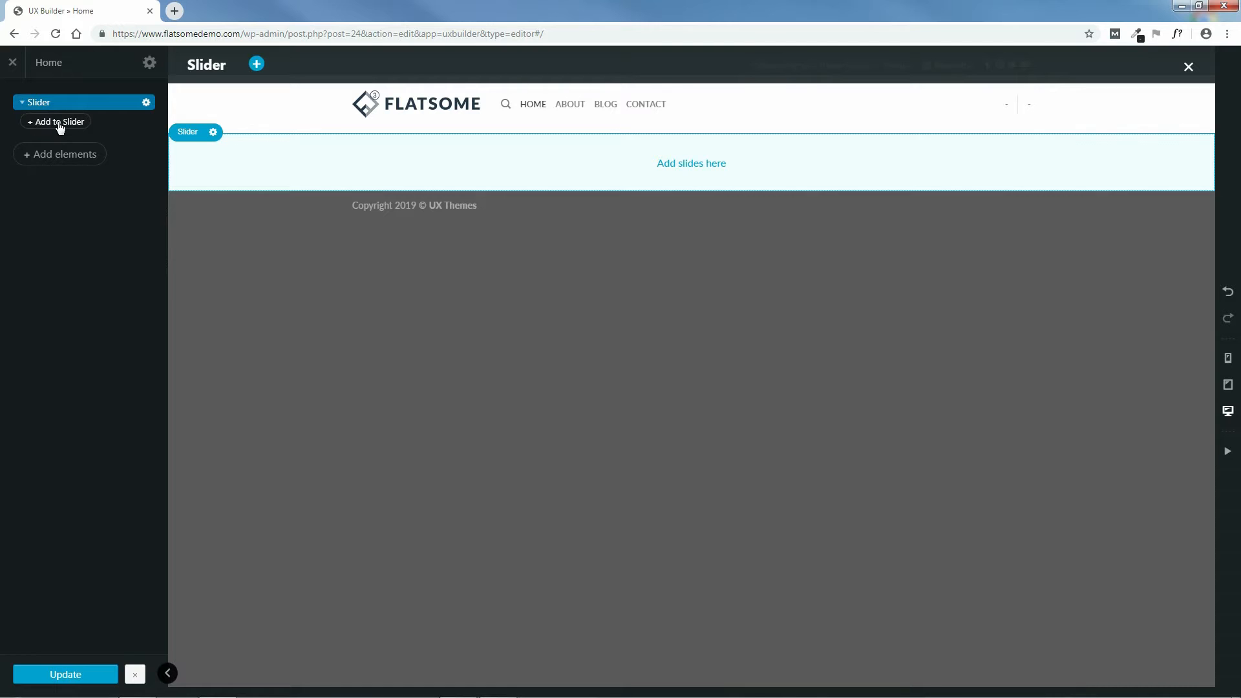
- Add a banner to the slider, preview several banner presets and apply the Huge Sale preset
{"action": "left_click", "coordinate": [61, 124]}
{"action": "left_click", "coordinate": [42, 213]}
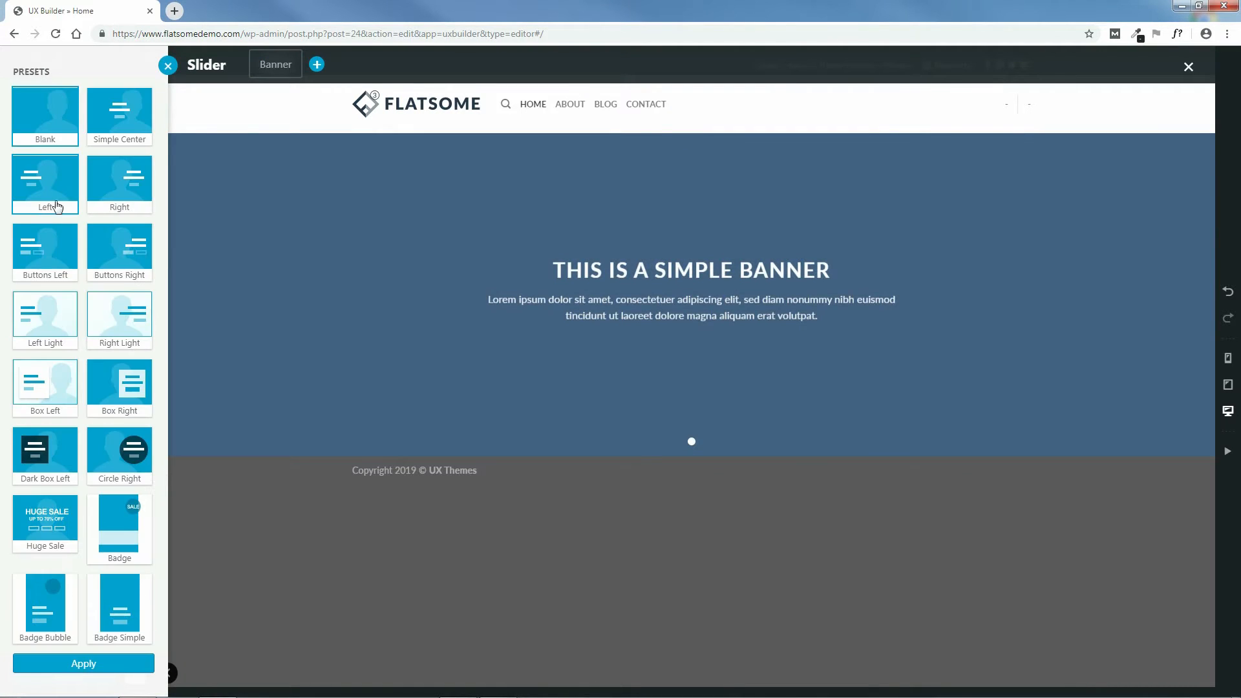
{"action": "left_click", "coordinate": [123, 131]}
{"action": "left_click", "coordinate": [121, 190]}
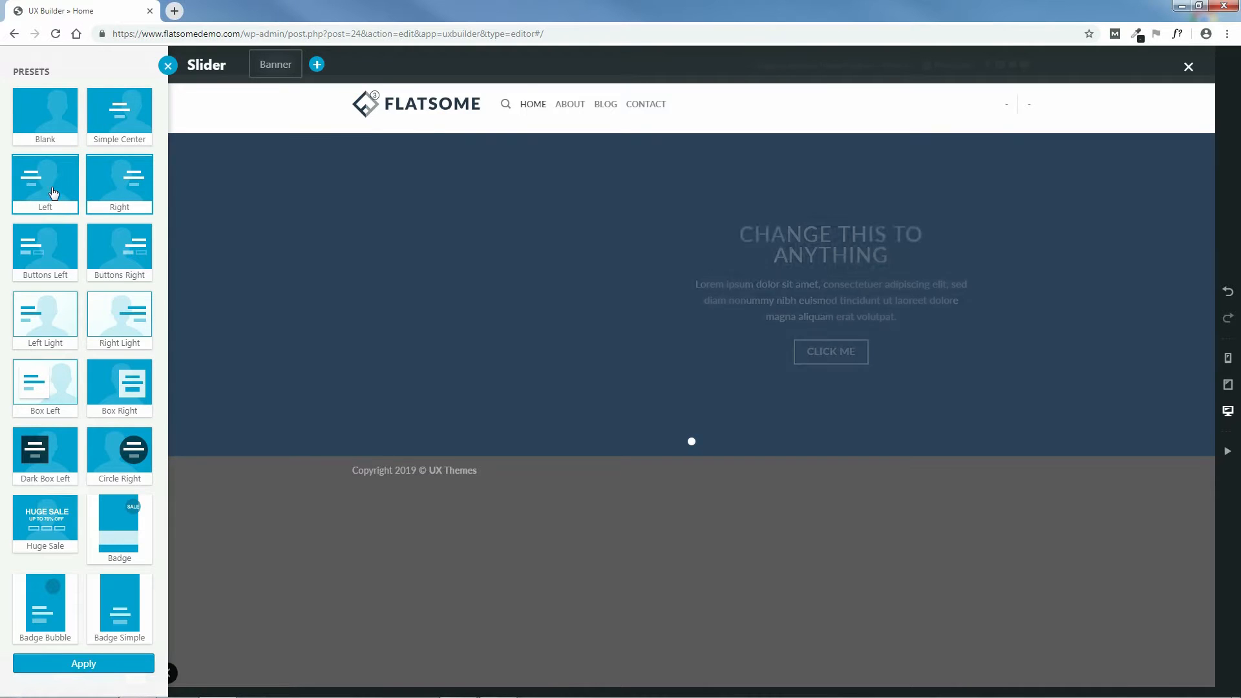
{"action": "left_click", "coordinate": [47, 197]}
{"action": "left_click", "coordinate": [40, 257]}
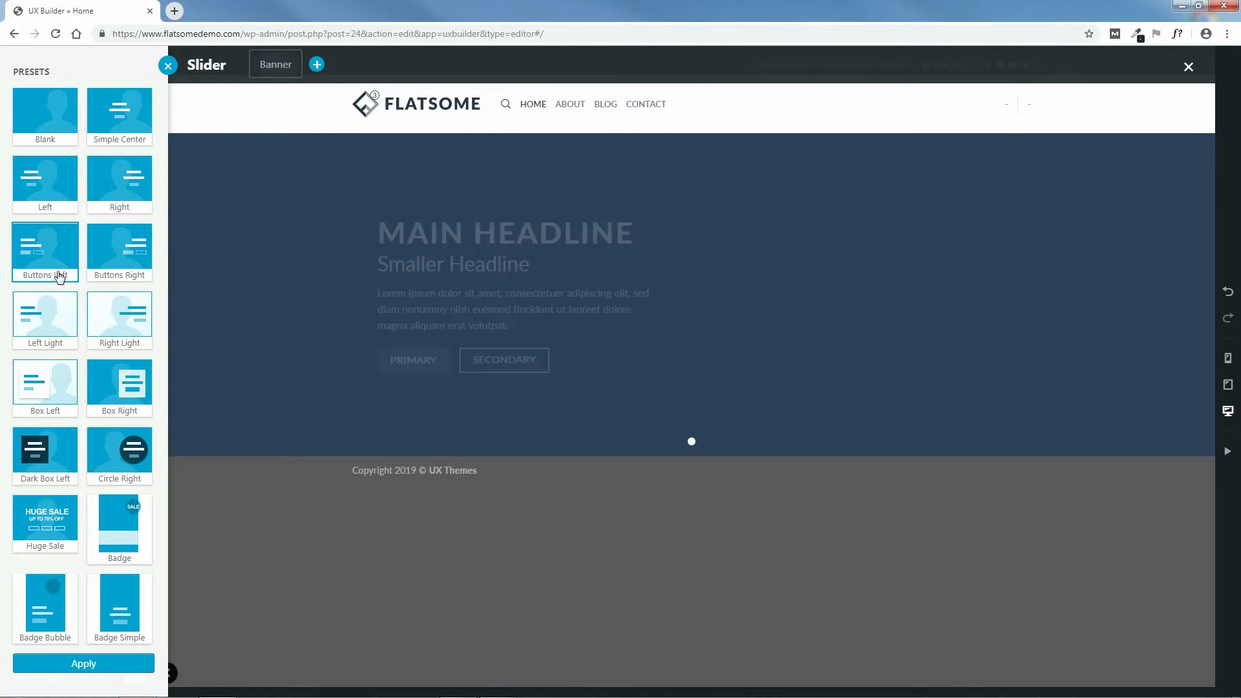
{"action": "left_click", "coordinate": [119, 315]}
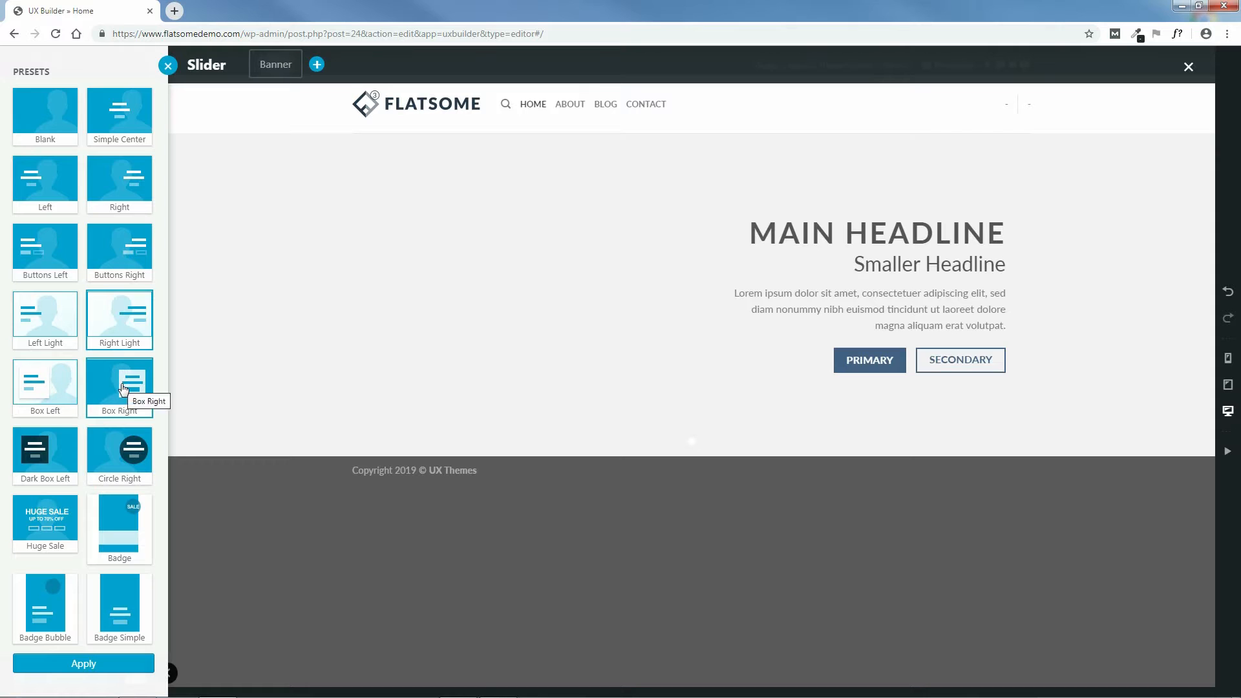
{"action": "left_click", "coordinate": [123, 388]}
{"action": "left_click", "coordinate": [136, 454]}
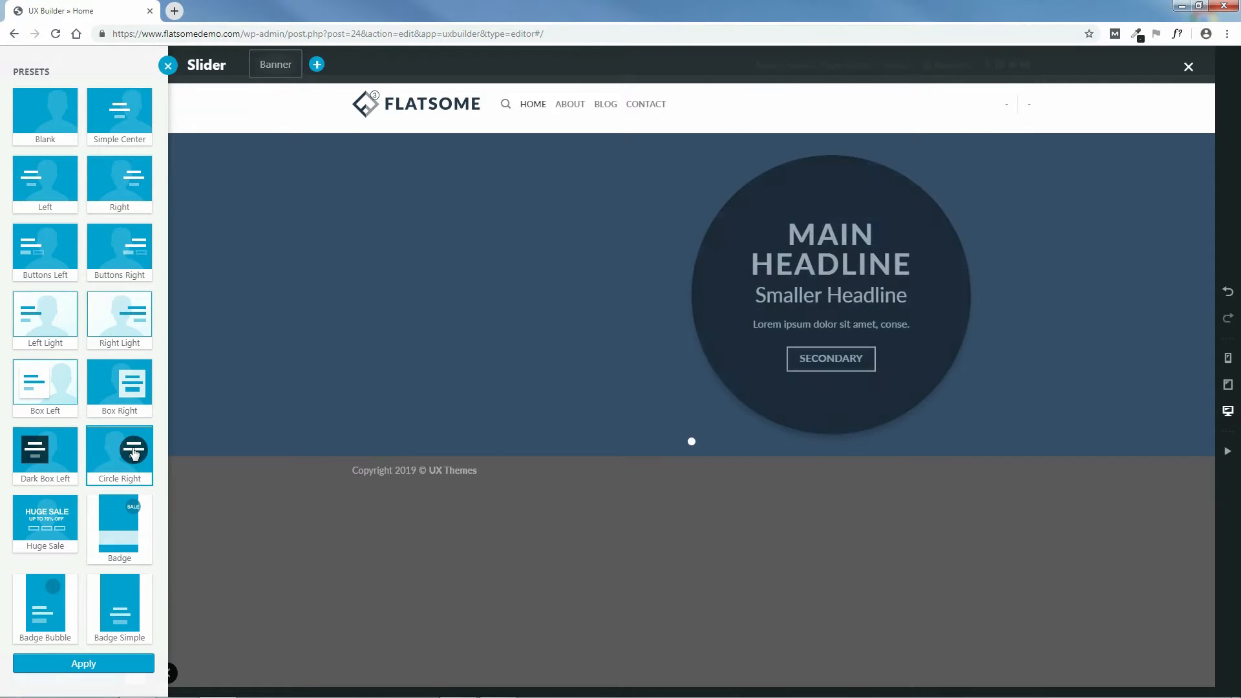
{"action": "left_click", "coordinate": [47, 525]}
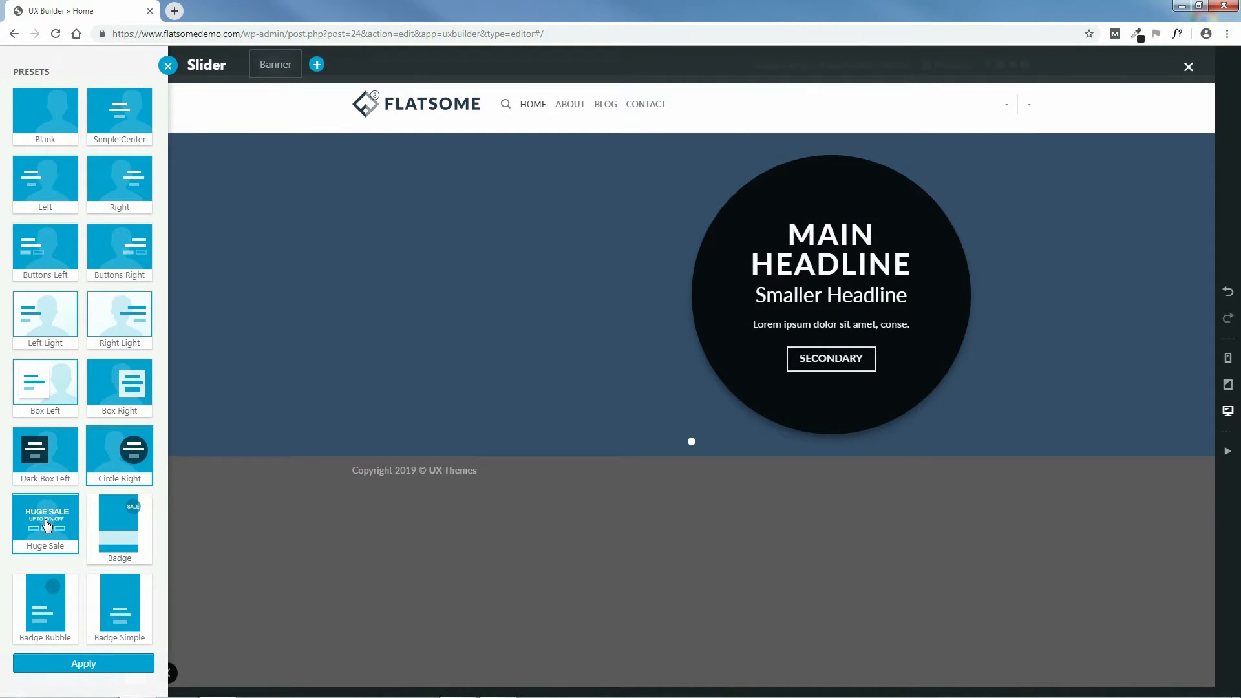
{"action": "left_click", "coordinate": [80, 666]}
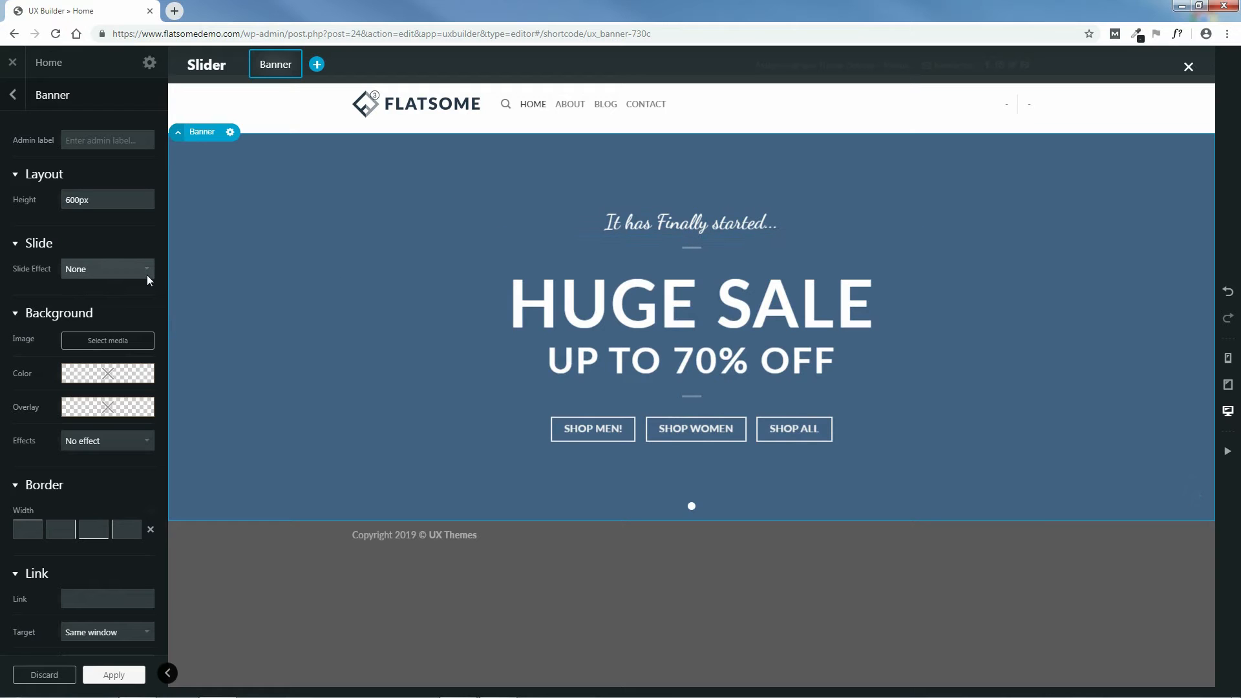
- Look over the banner's settings, accept them, update the Home page and exit the builder to the live site
{"action": "scroll", "coordinate": [147, 277], "scroll_direction": "down", "scroll_amount": 8}
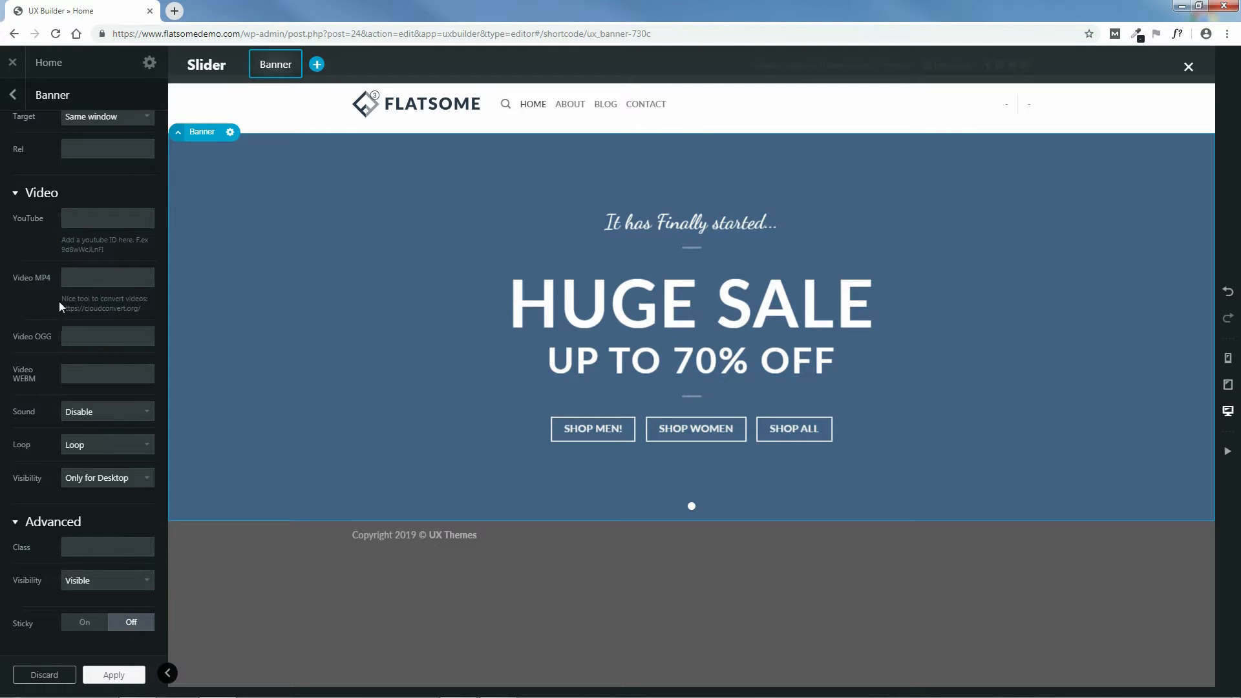
{"action": "left_click", "coordinate": [115, 676]}
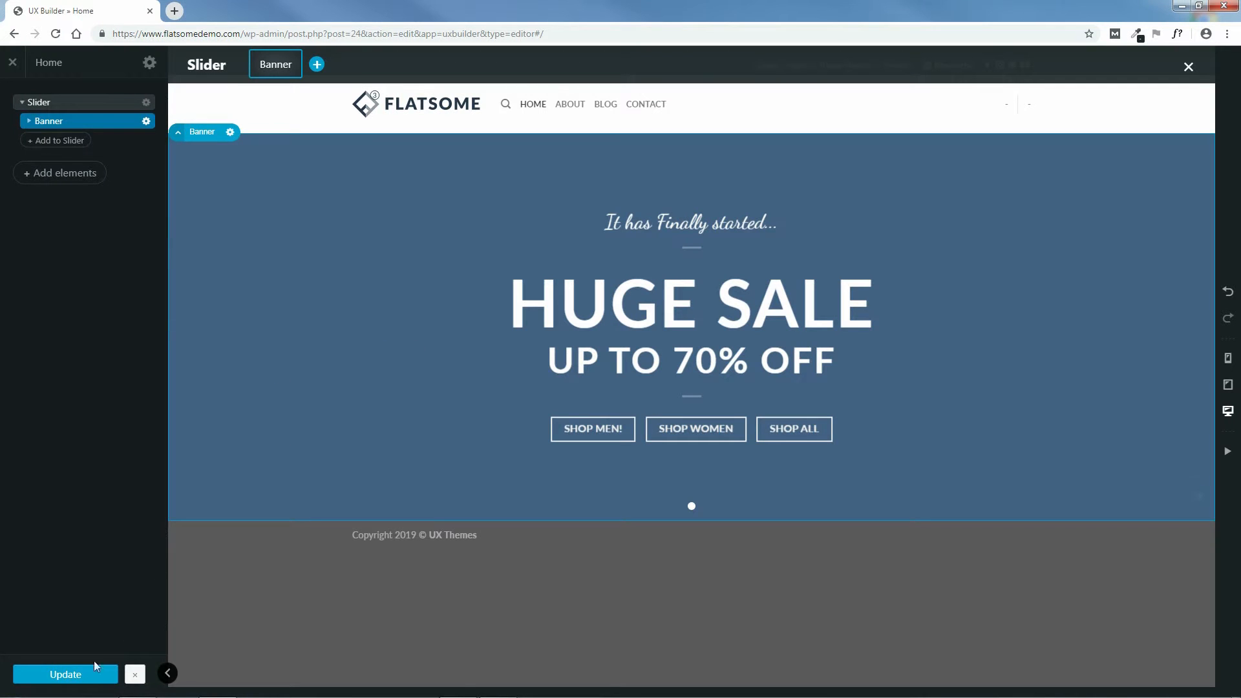
{"action": "left_click", "coordinate": [73, 676]}
{"action": "left_click", "coordinate": [135, 676]}
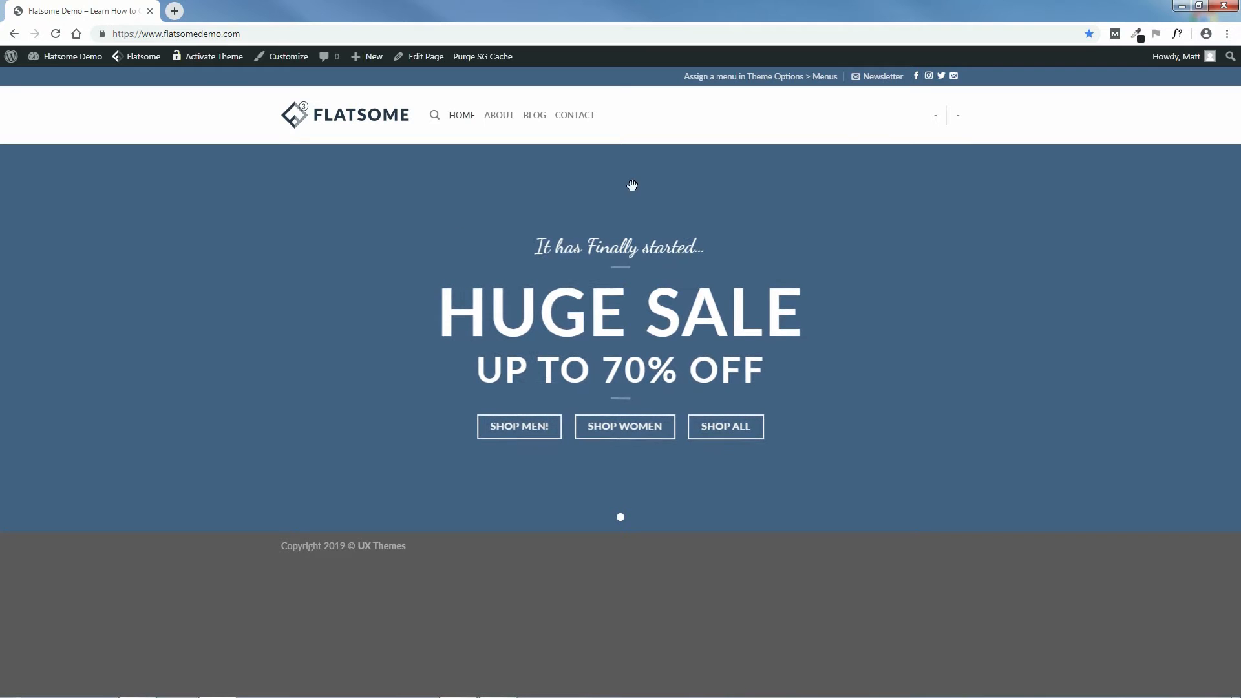
- Go to the WordPress dashboard and open the Media Library
{"action": "mouse_move", "coordinate": [72, 58]}
{"action": "left_click", "coordinate": [46, 79]}
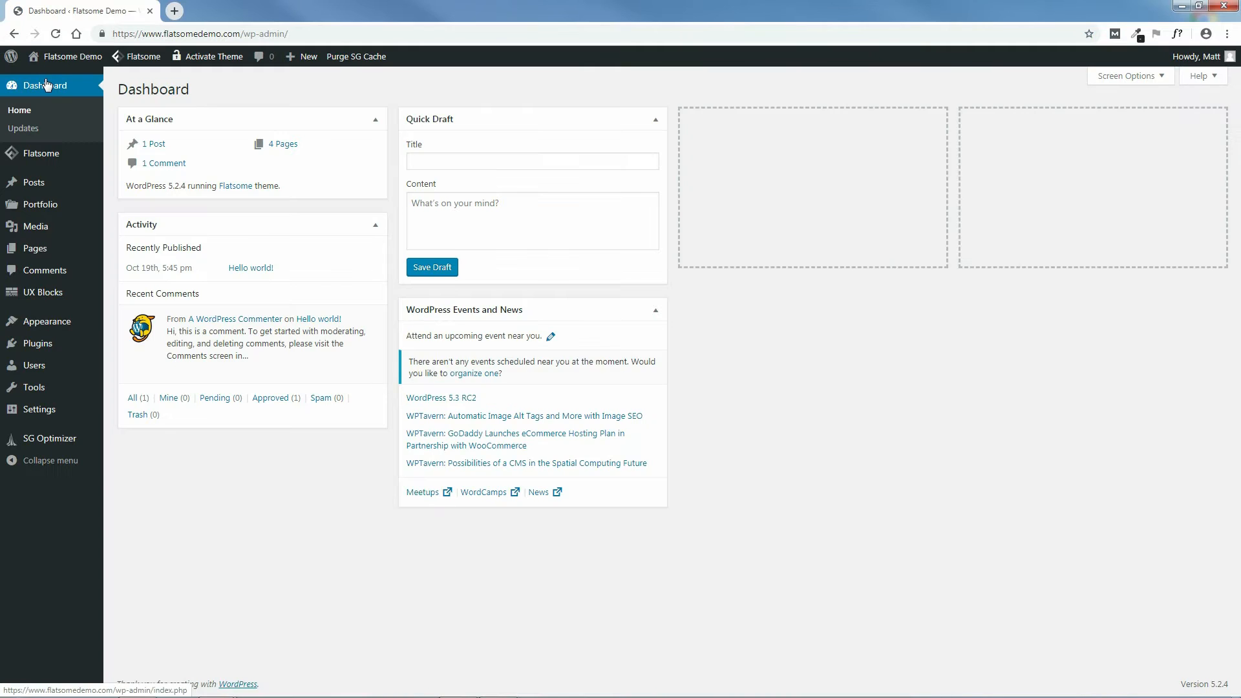
{"action": "mouse_move", "coordinate": [37, 227]}
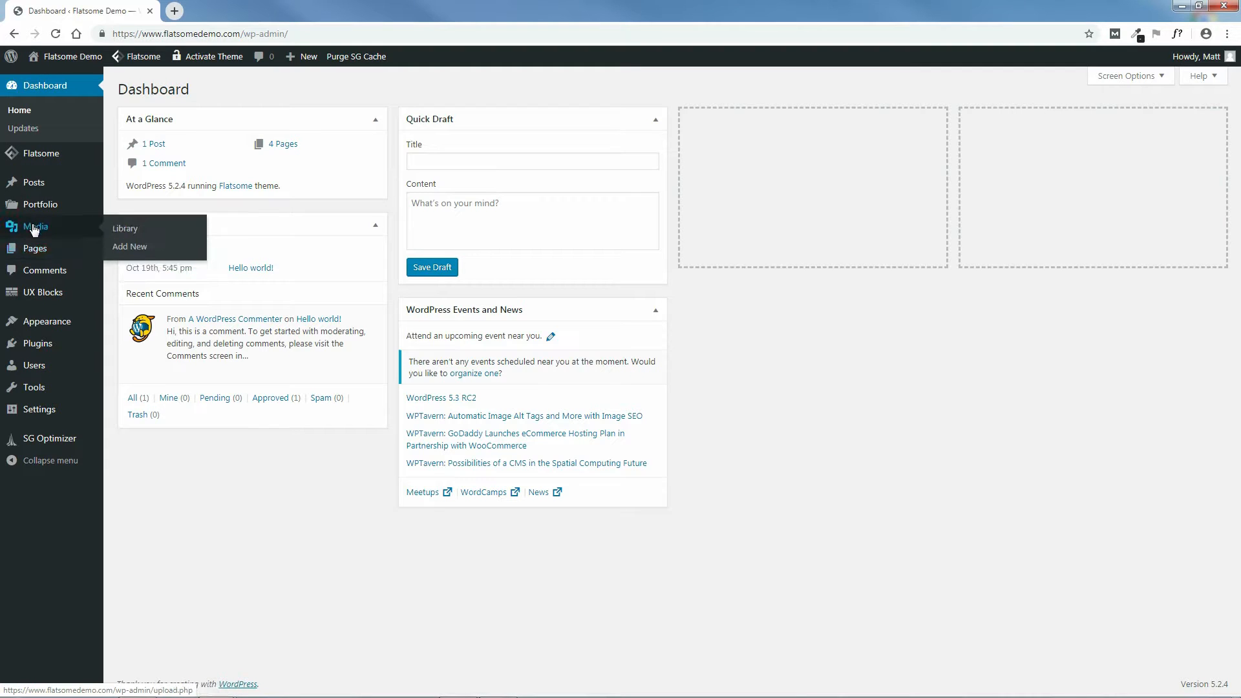
{"action": "left_click", "coordinate": [126, 228]}
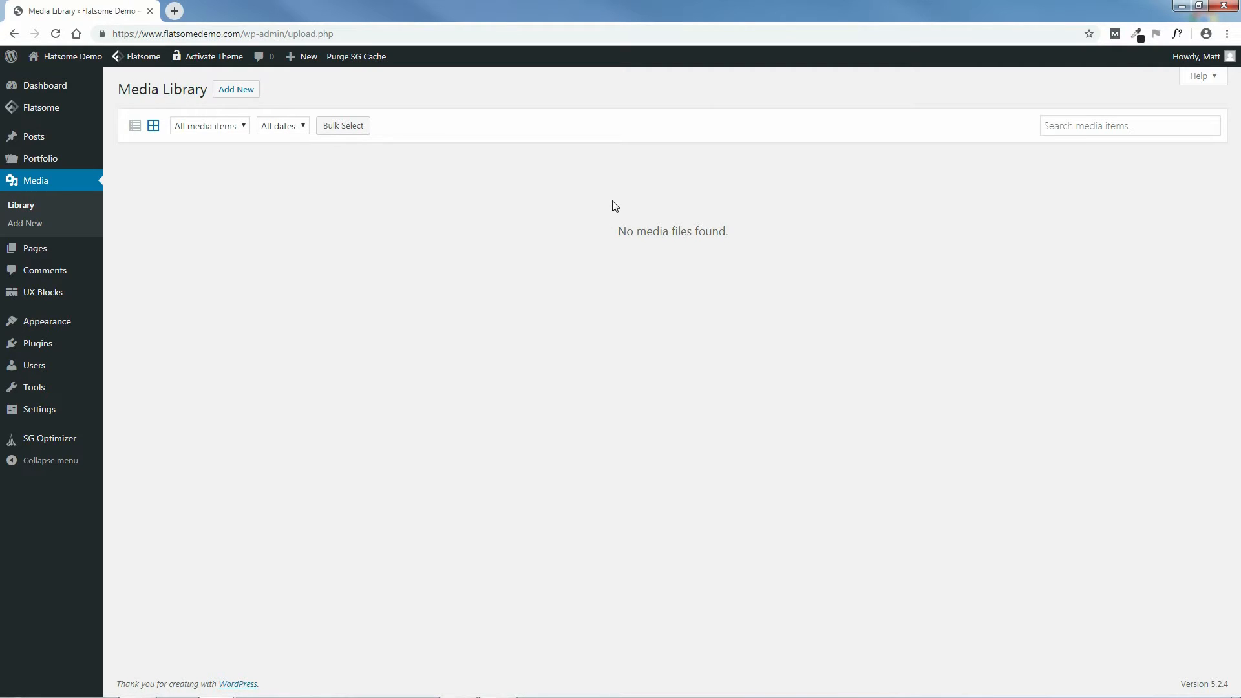
- Upload Slider-Video-Edited.mp4 to the Media Library from the EDITED VERSION folder inside Flatsome Course > HOME PAGE > HOMEPAGE - IMAGES > 1-TOP SLIDER > SLIDER VIDEO
{"action": "left_click", "coordinate": [237, 93]}
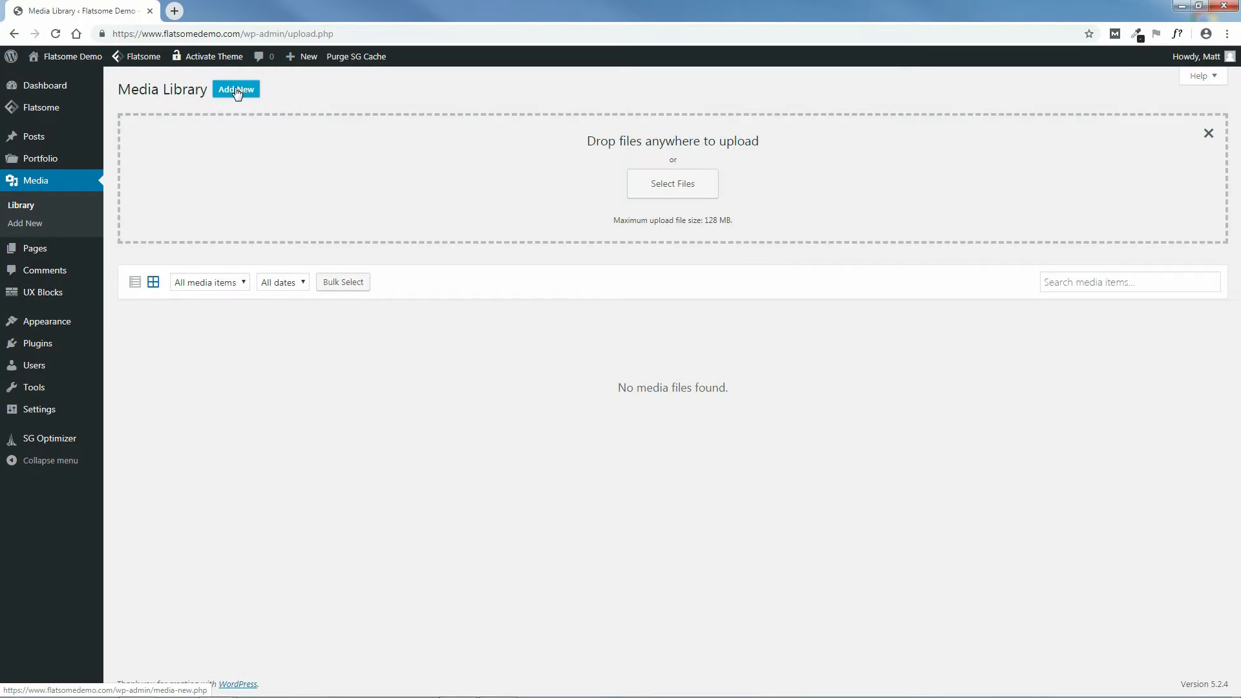
{"action": "left_click", "coordinate": [673, 187]}
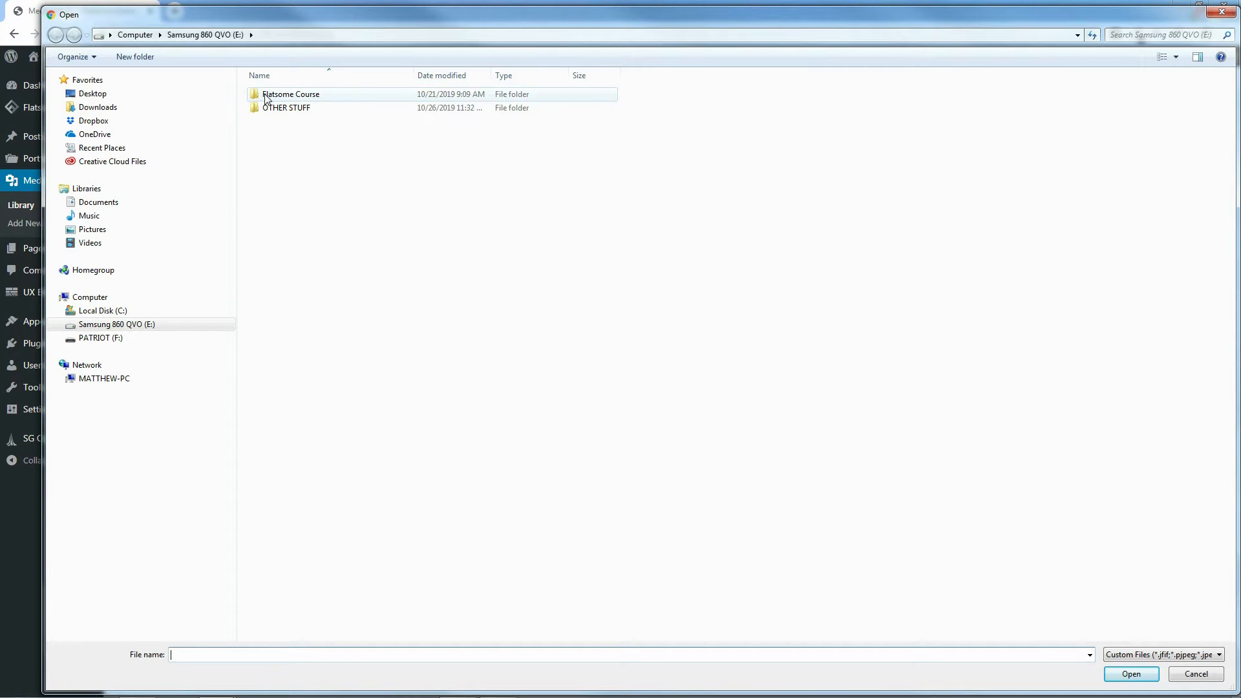
{"action": "left_click", "coordinate": [295, 97]}
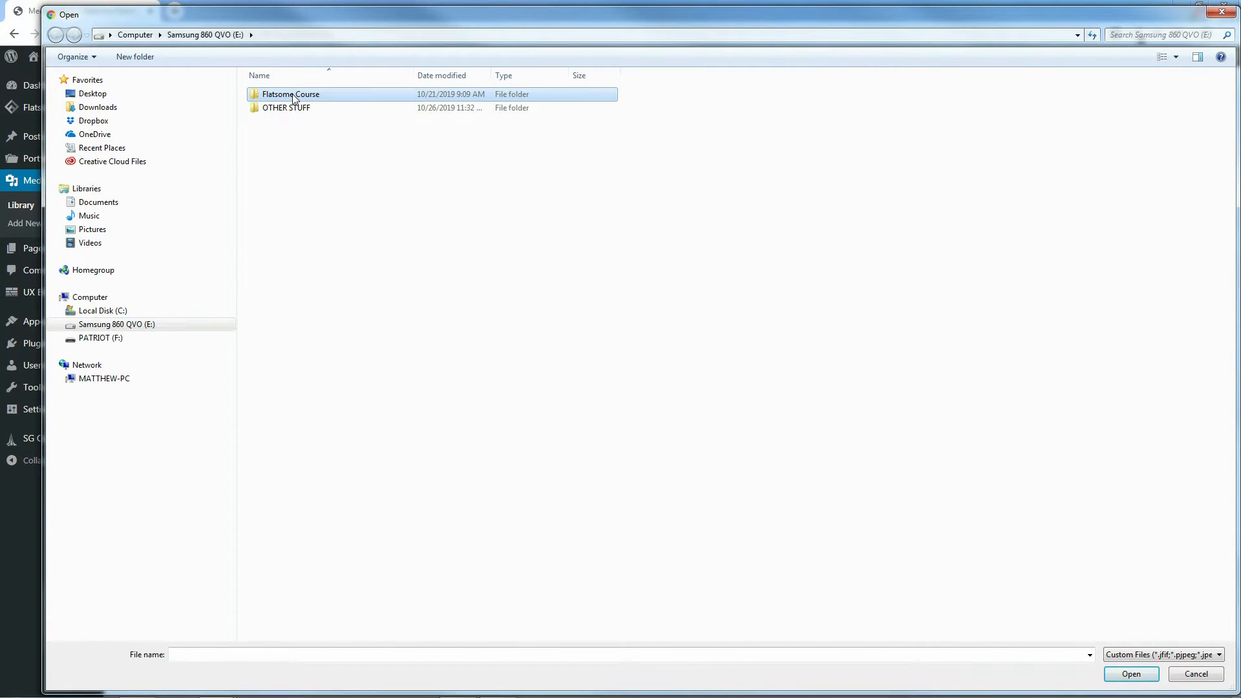
{"action": "double_click", "coordinate": [294, 98]}
{"action": "double_click", "coordinate": [284, 163]}
{"action": "double_click", "coordinate": [288, 108]}
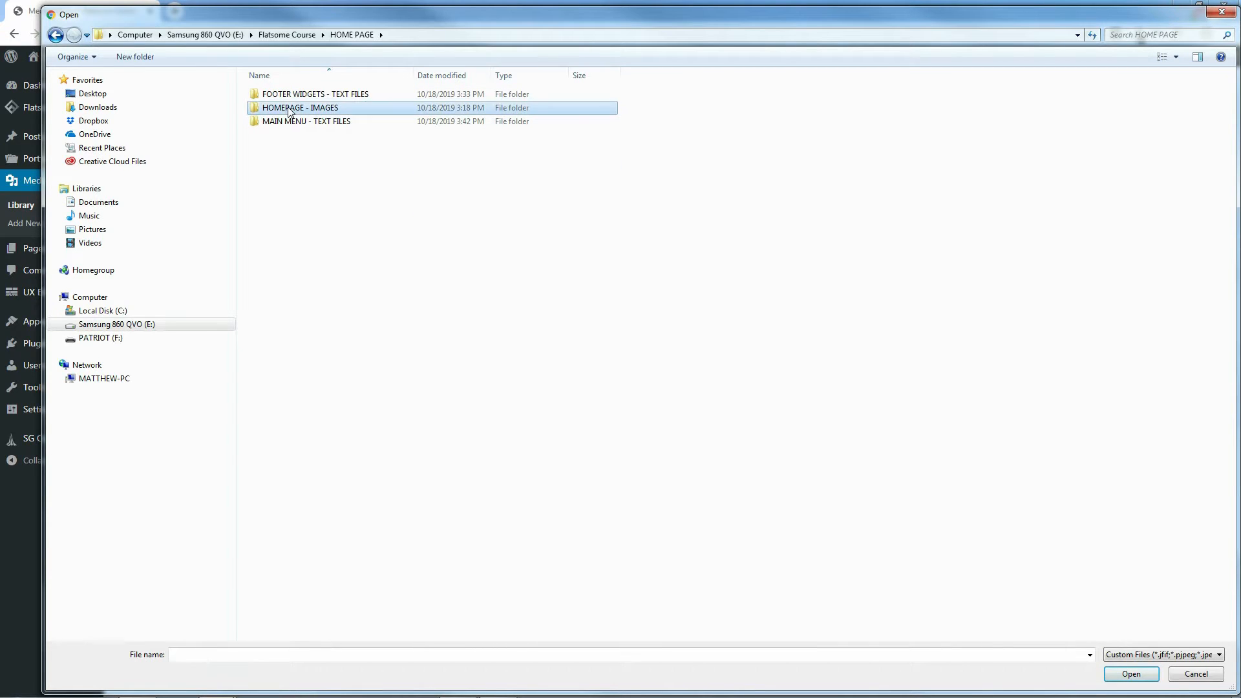
{"action": "double_click", "coordinate": [285, 97]}
{"action": "double_click", "coordinate": [288, 108]}
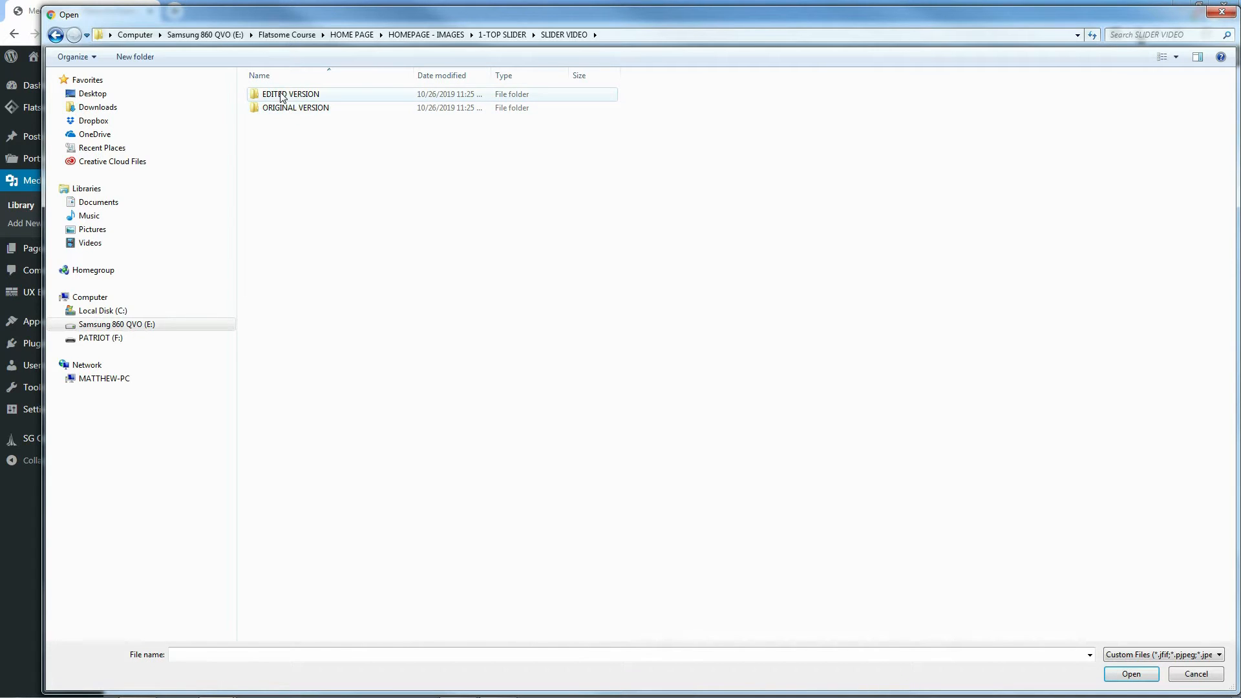
{"action": "double_click", "coordinate": [282, 97]}
{"action": "left_click", "coordinate": [282, 98]}
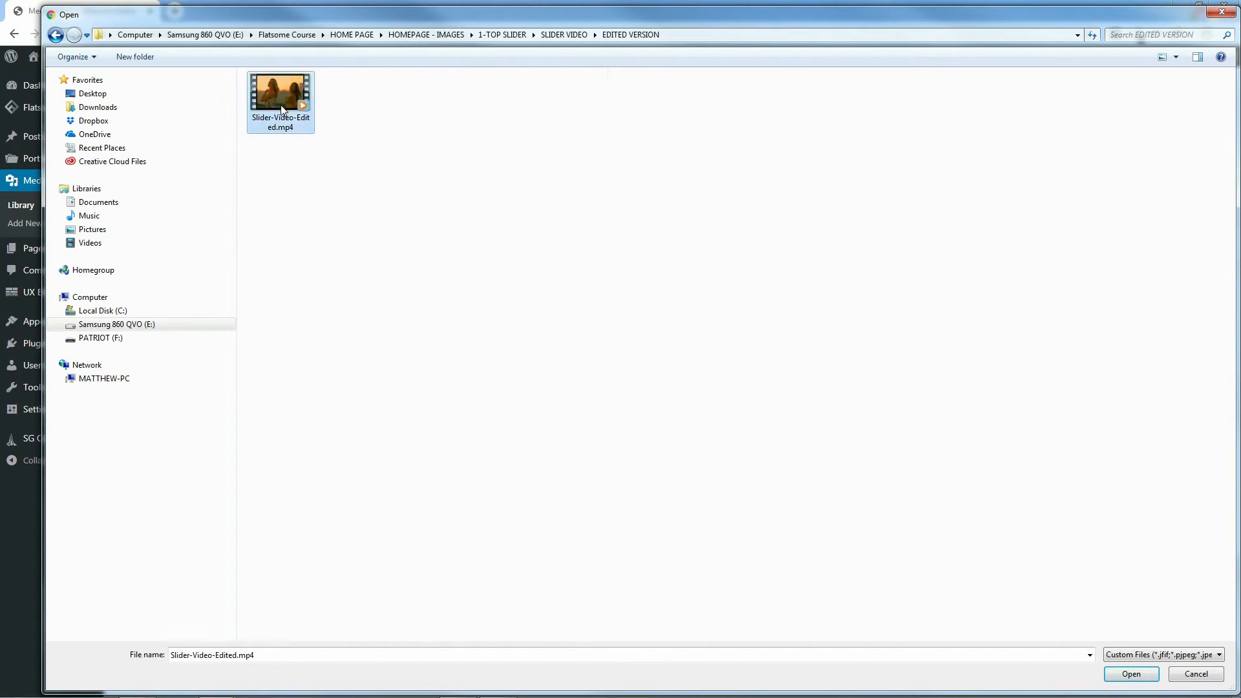
{"action": "left_click", "coordinate": [1131, 674]}
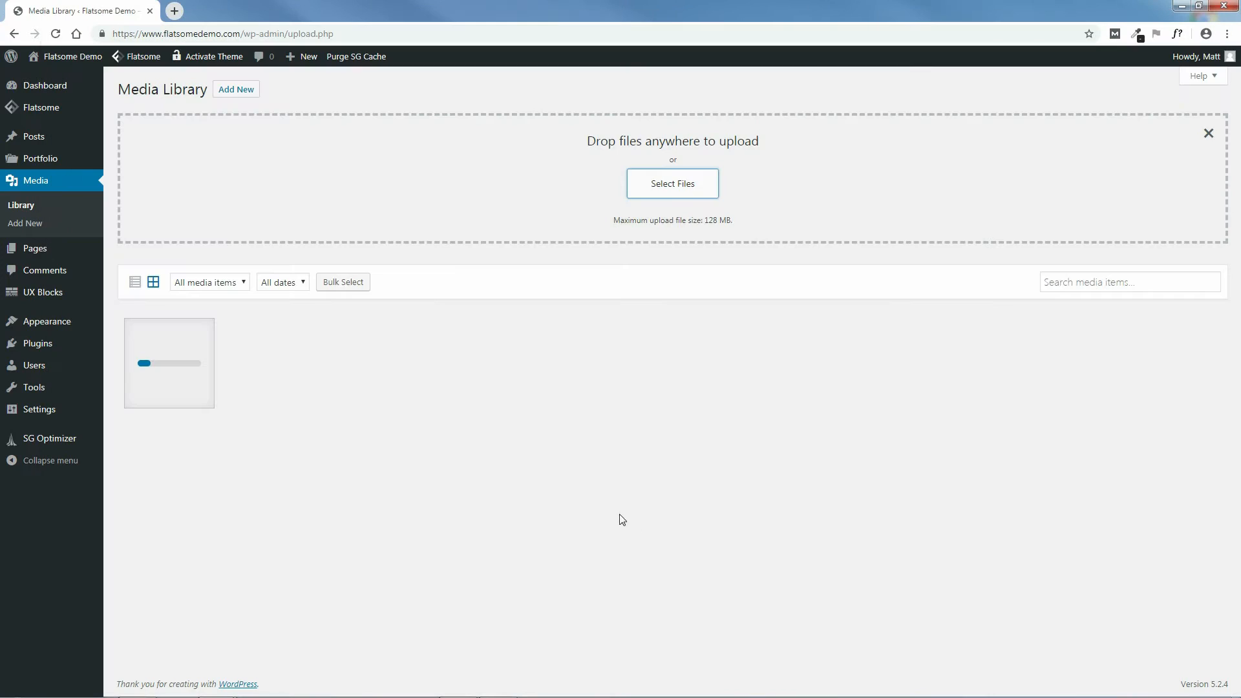
- Switch to the browser window with the stock media sites and look over Pixabay's homepage
{"action": "mouse_move", "coordinate": [328, 694]}
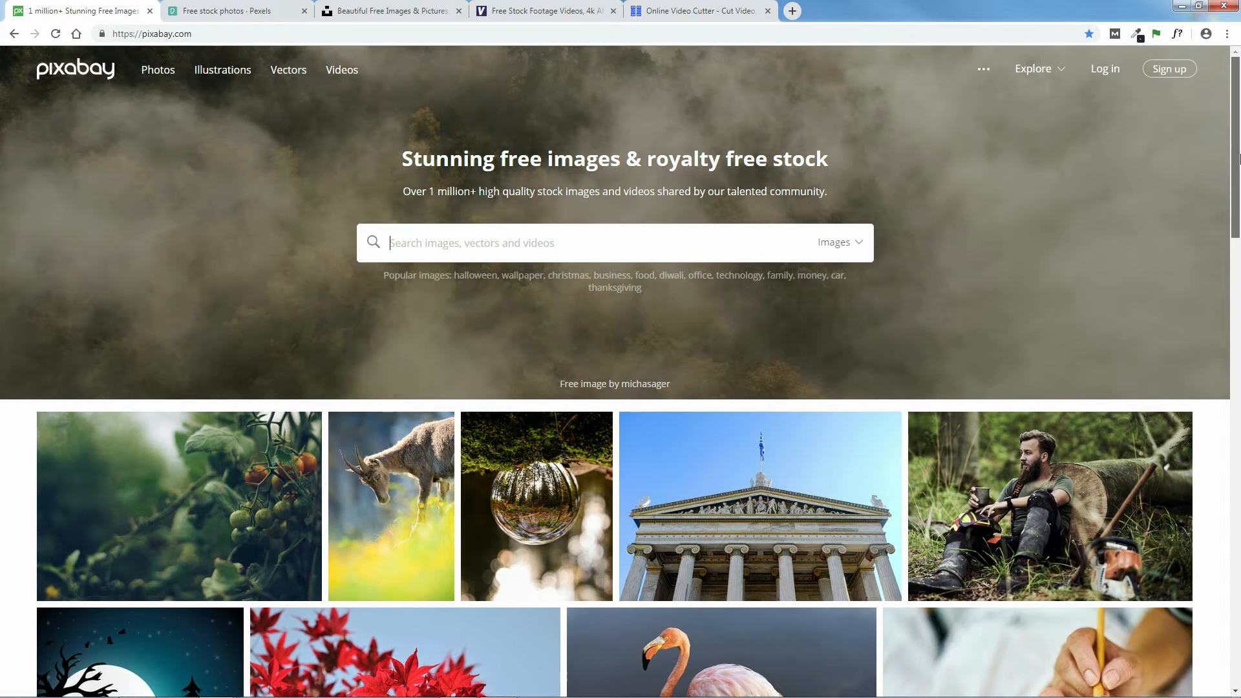
{"action": "scroll", "coordinate": [849, 202], "scroll_direction": "down", "scroll_amount": 5}
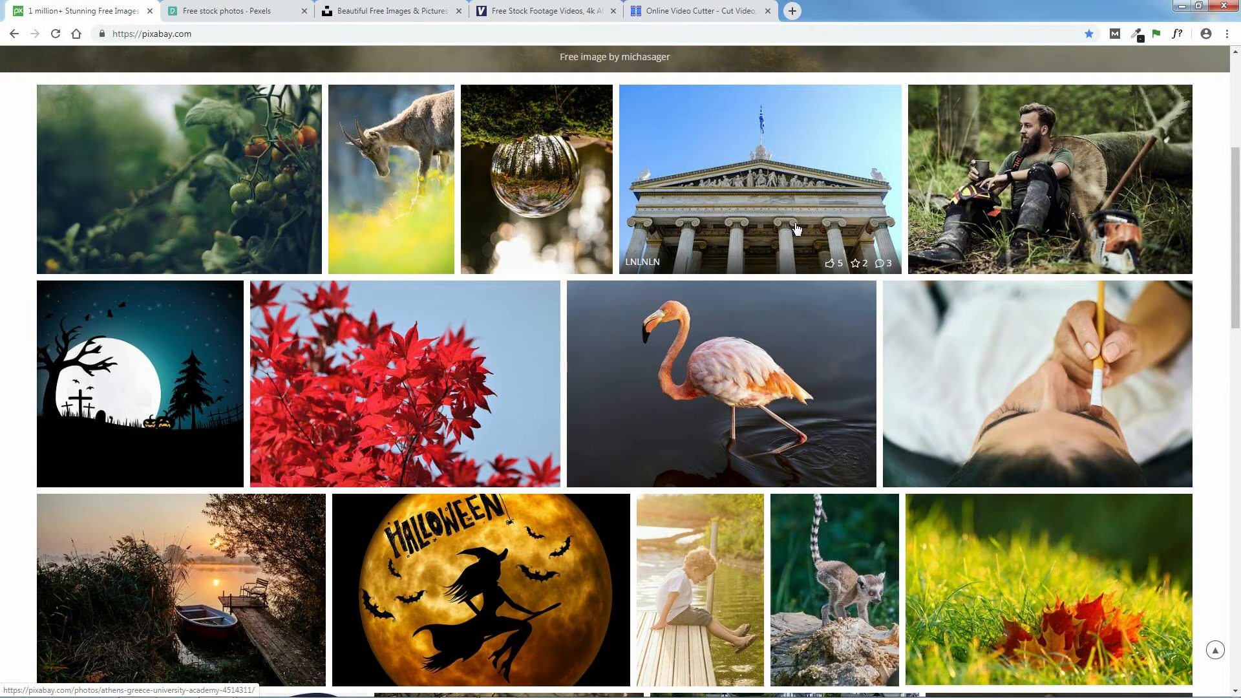
{"action": "left_click_drag", "start_coordinate": [1238, 271], "coordinate": [1237, 168]}
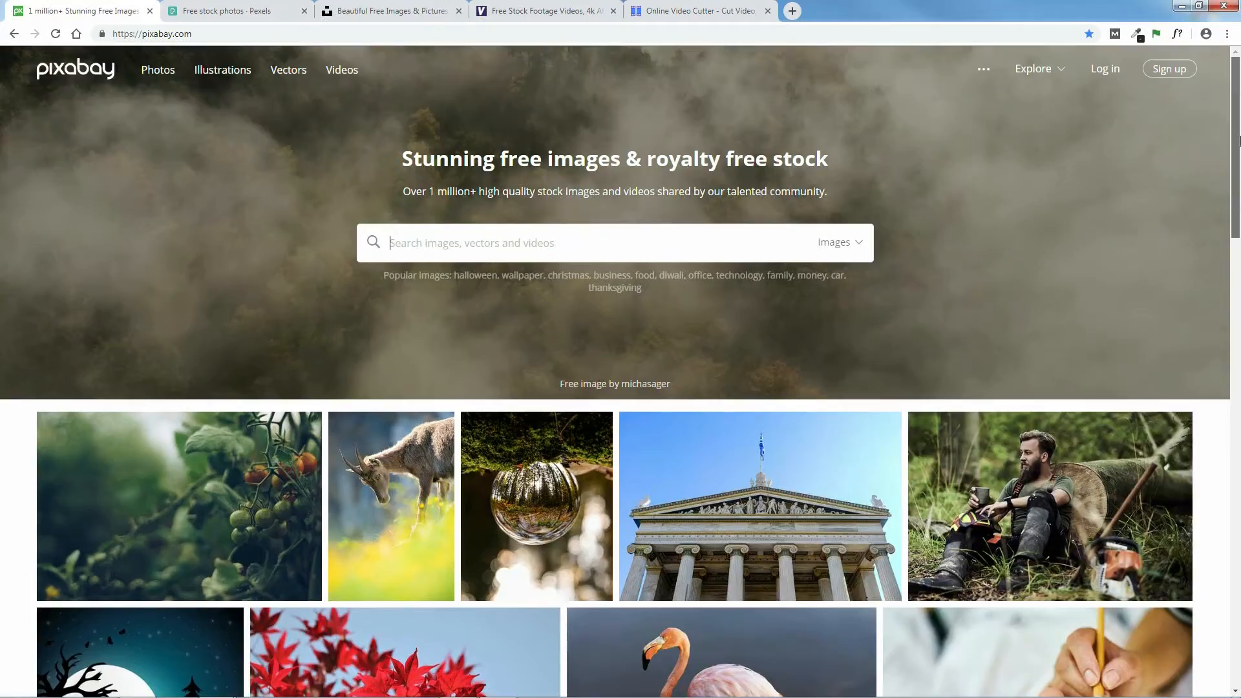
- Open Pixabay's stock video section and look over the available clips
{"action": "left_click", "coordinate": [342, 71]}
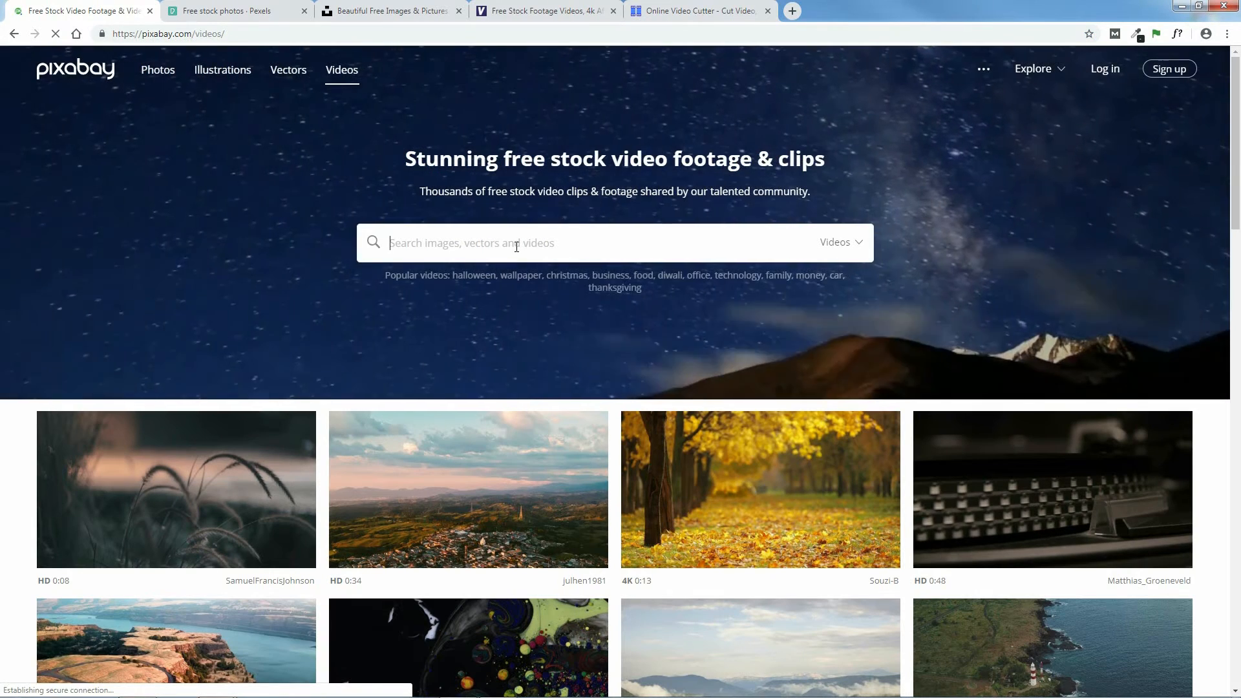
{"action": "left_click_drag", "start_coordinate": [1239, 171], "coordinate": [1240, 198]}
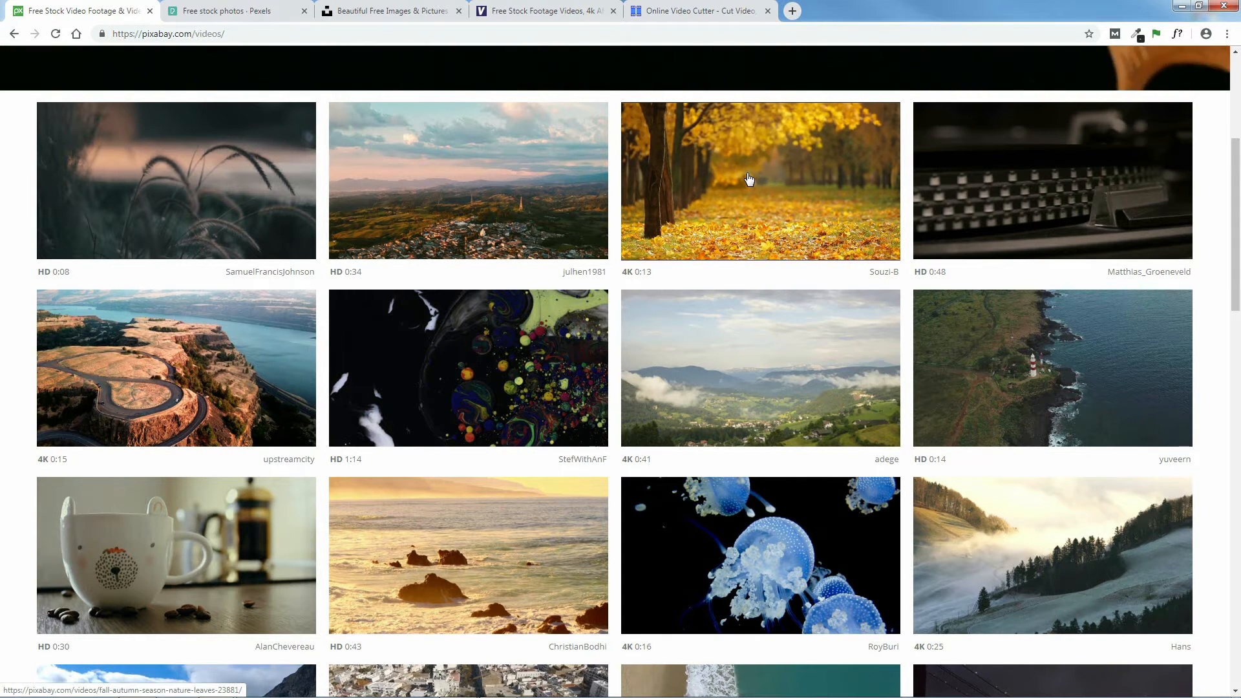
{"action": "left_click_drag", "start_coordinate": [1238, 184], "coordinate": [1238, 97]}
- Search Pexels for "women videos", limit the results to videos and browse them
{"action": "left_click", "coordinate": [226, 11]}
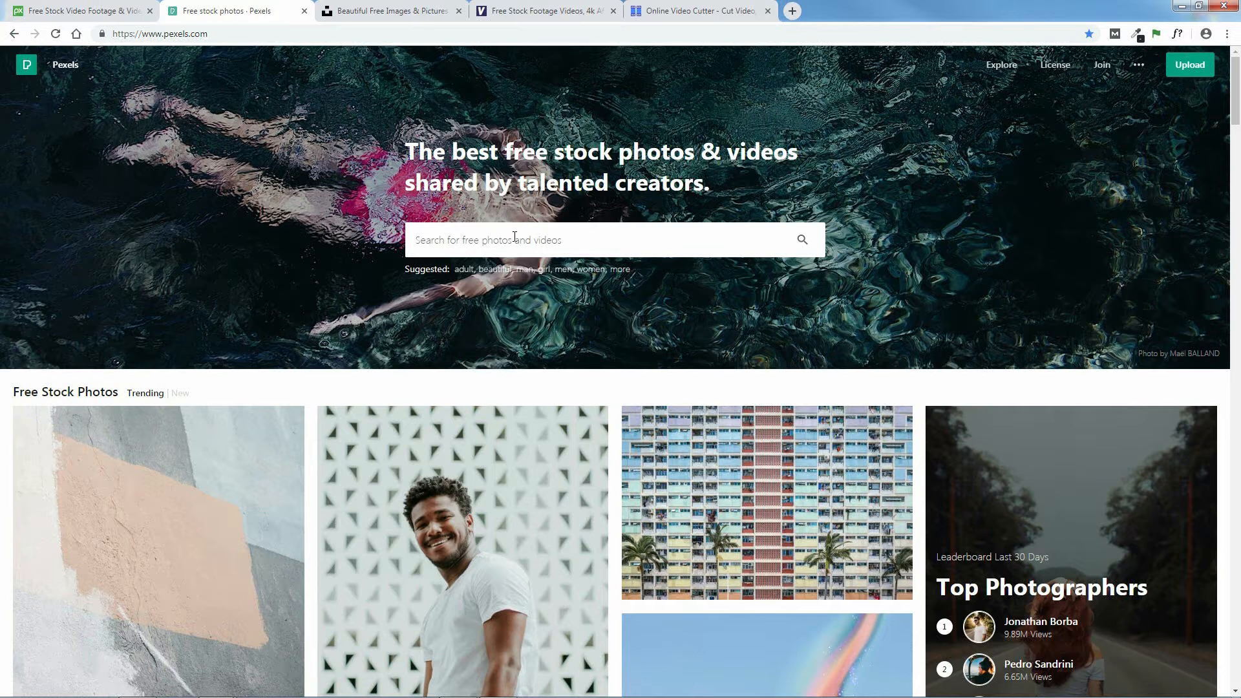
{"action": "type", "text": "w"}
{"action": "type", "text": "omen videos"}
{"action": "key", "text": "Return"}
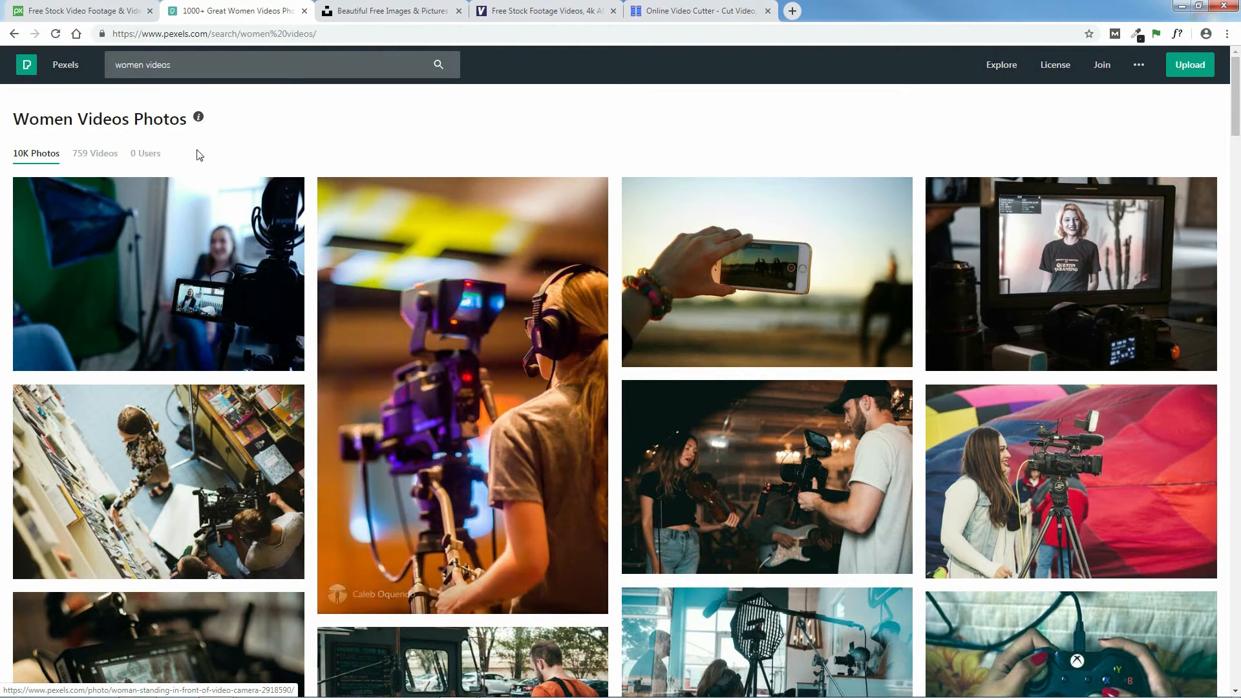
{"action": "left_click", "coordinate": [97, 154]}
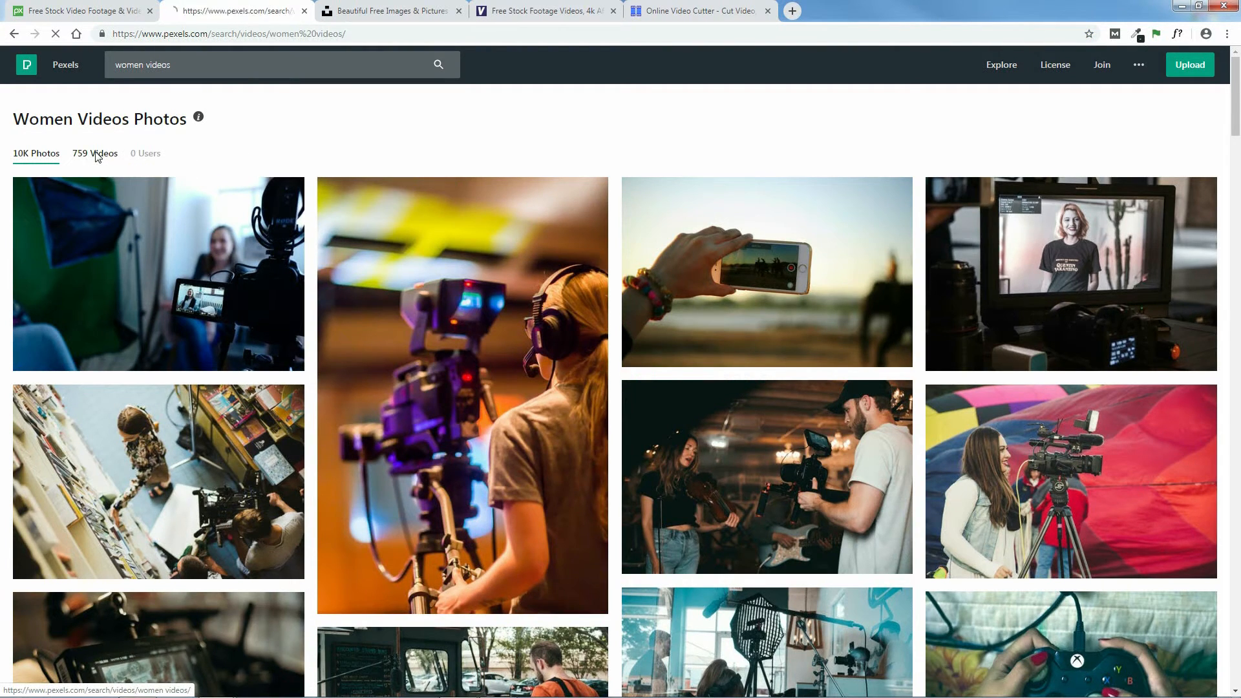
{"action": "scroll", "coordinate": [1082, 228], "scroll_direction": "down", "scroll_amount": 9}
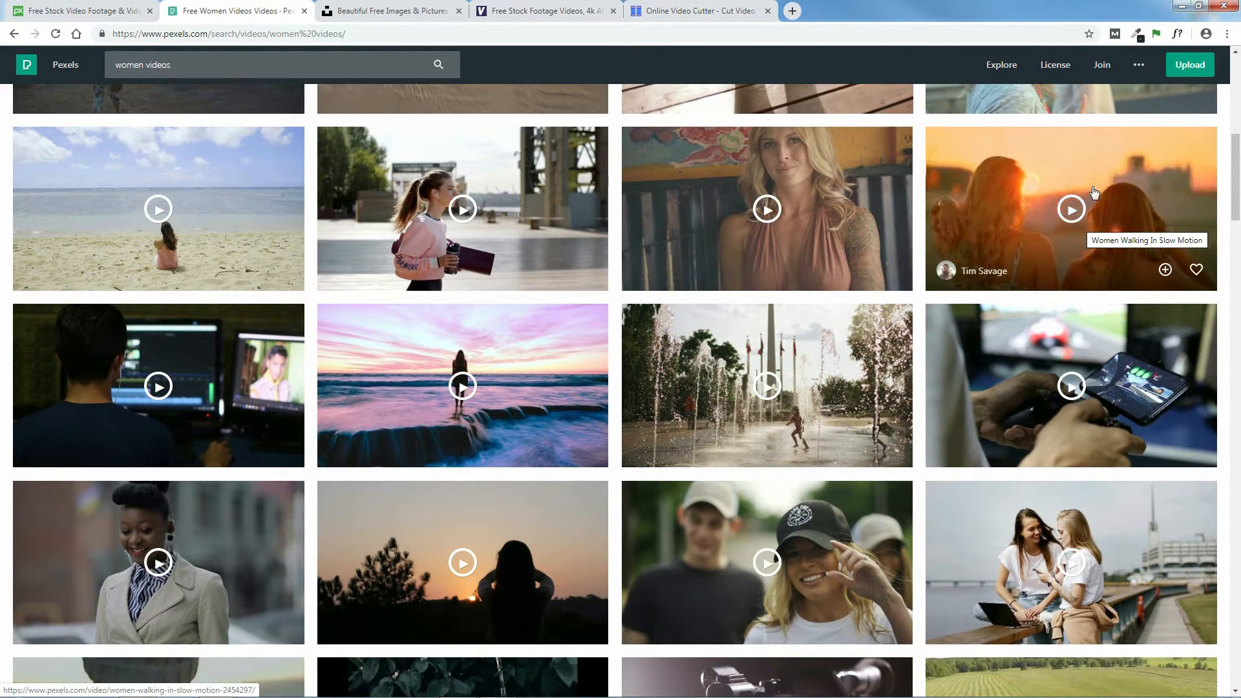
- Open the Women Walking In Slow Motion clip, preview it briefly and review its free download sizes
{"action": "left_click", "coordinate": [1077, 207]}
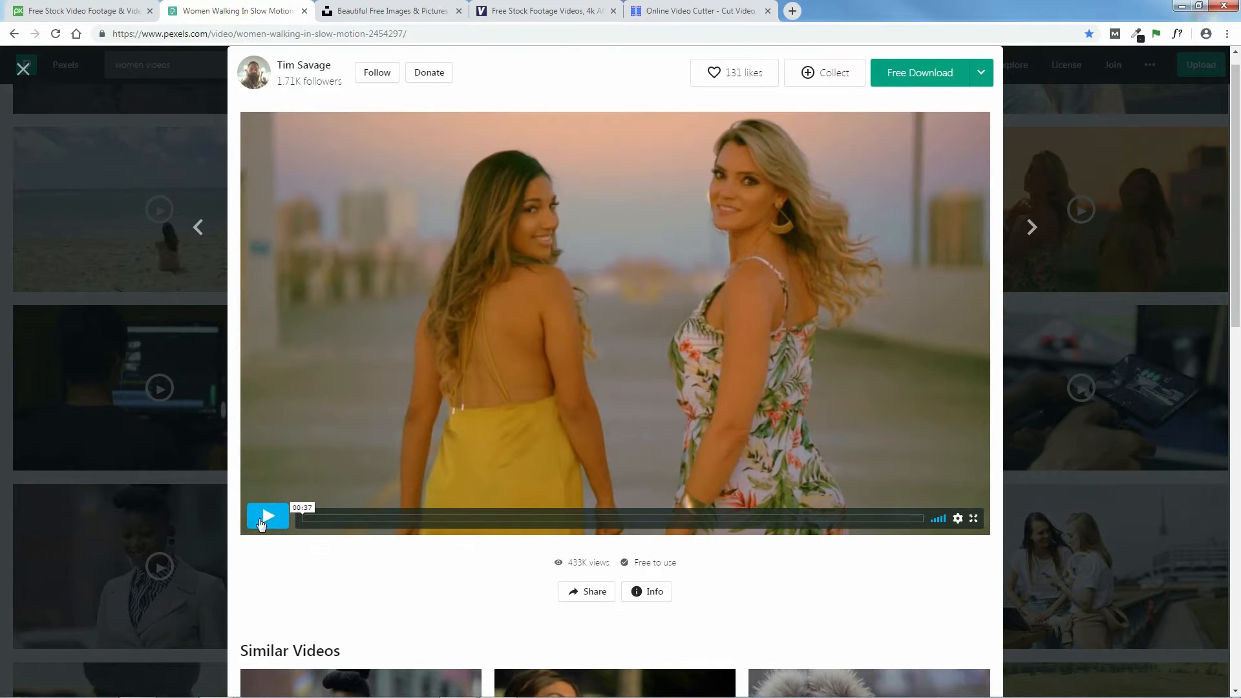
{"action": "left_click", "coordinate": [262, 524]}
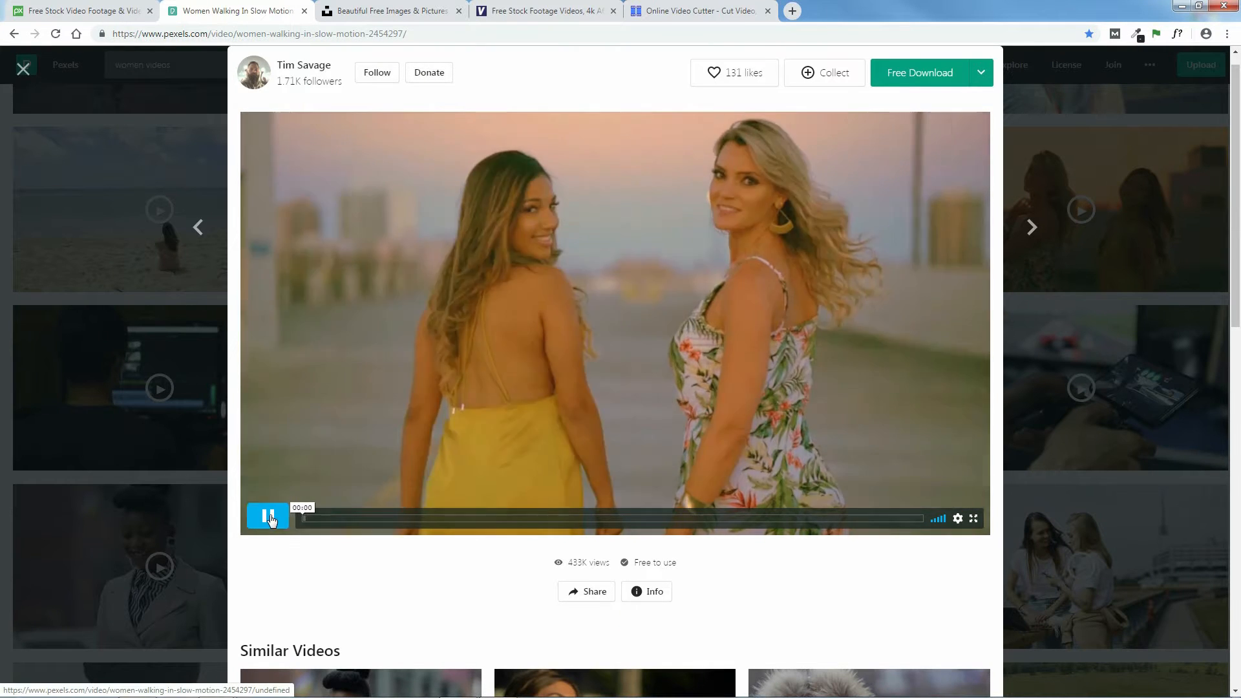
{"action": "left_click", "coordinate": [267, 519]}
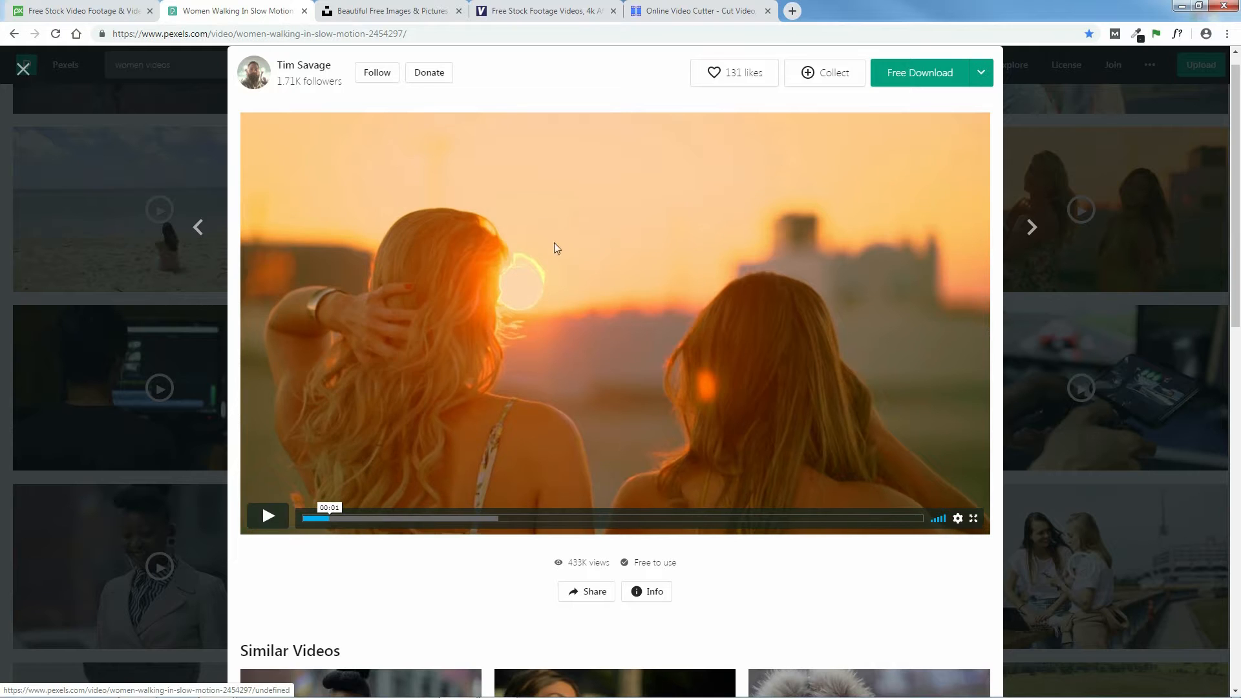
{"action": "left_click", "coordinate": [981, 75]}
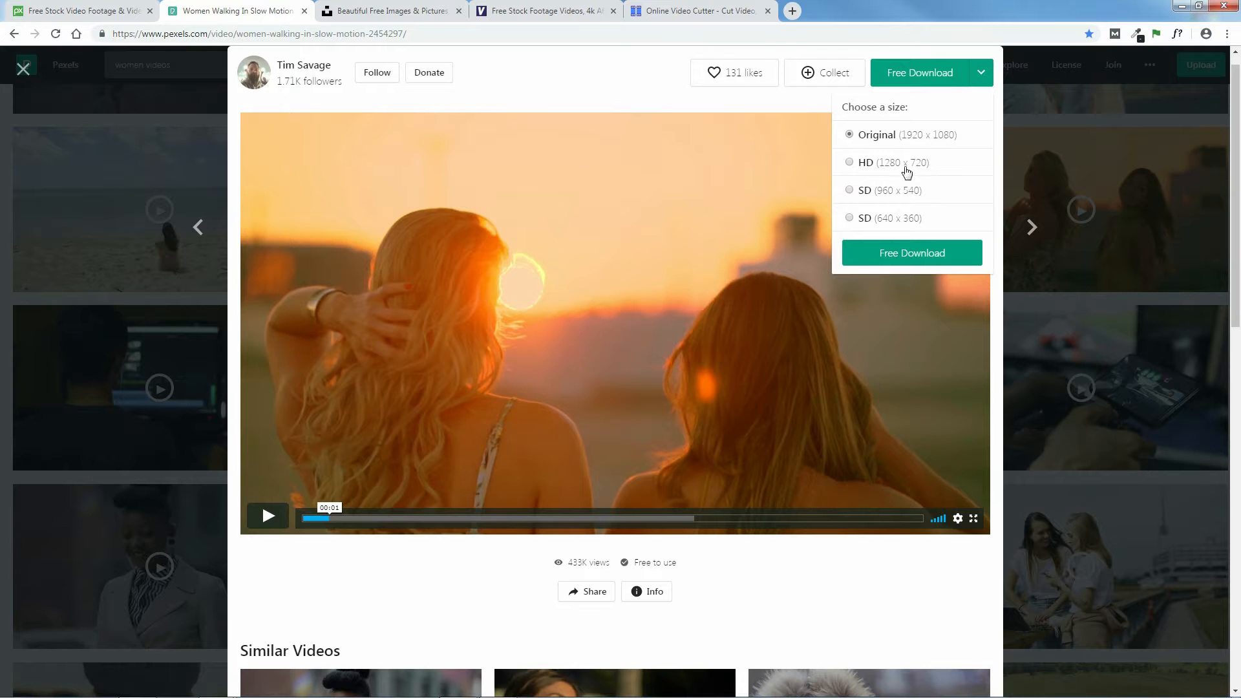
{"action": "left_click", "coordinate": [933, 259]}
- Look over the Unsplash homepage and browse Videezy's popular footage and backgrounds
{"action": "left_click", "coordinate": [404, 9]}
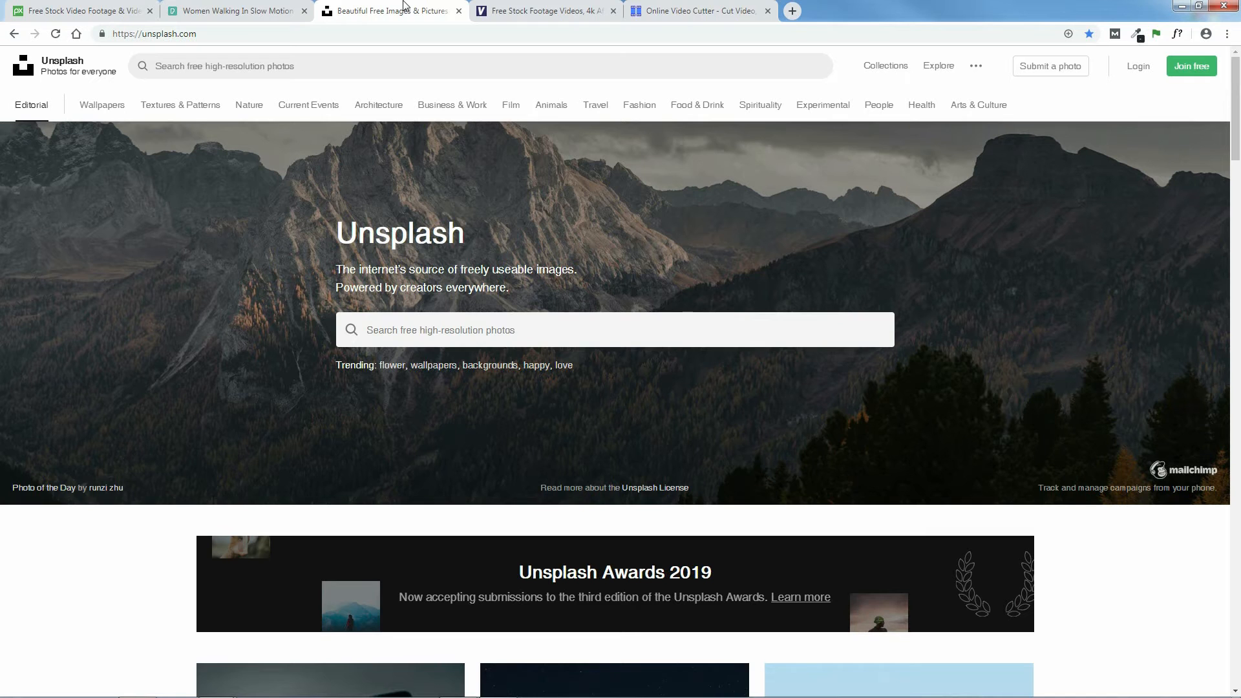
{"action": "mouse_move", "coordinate": [1236, 126]}
{"action": "left_mouse_down"}
{"action": "mouse_move", "coordinate": [1239, 369]}
{"action": "mouse_move", "coordinate": [1236, 110]}
{"action": "left_mouse_up"}
{"action": "left_click", "coordinate": [542, 13]}
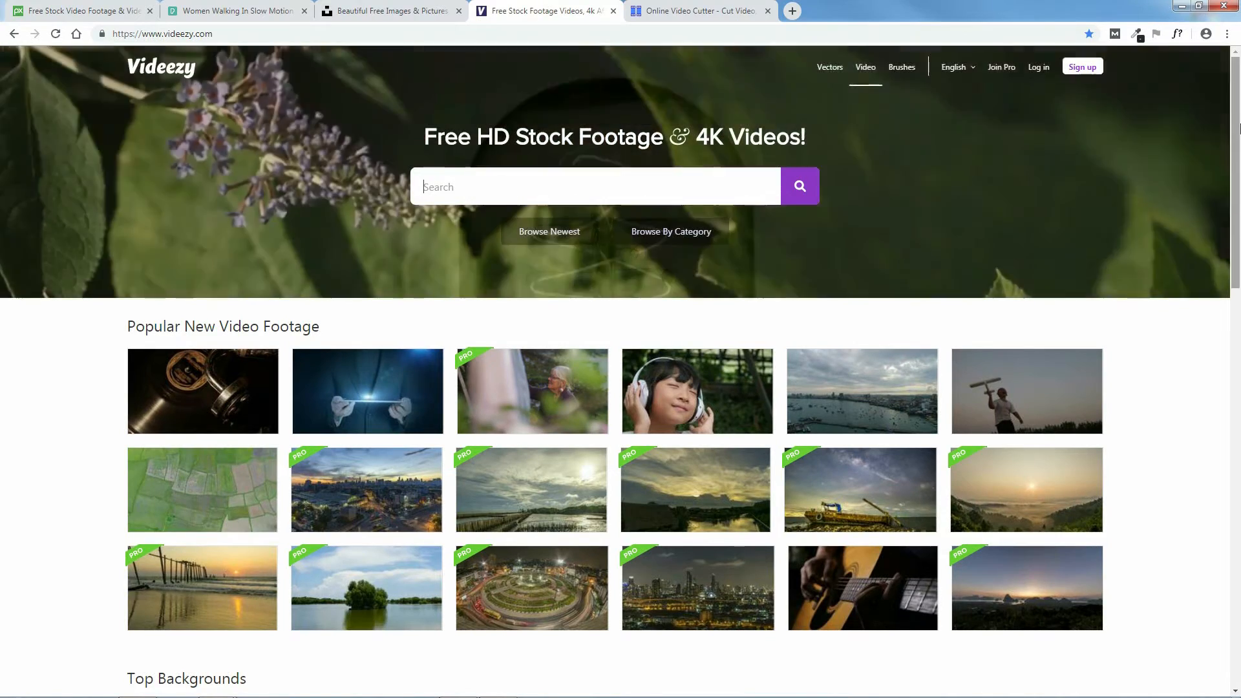
{"action": "left_click_drag", "start_coordinate": [1236, 135], "coordinate": [1239, 279]}
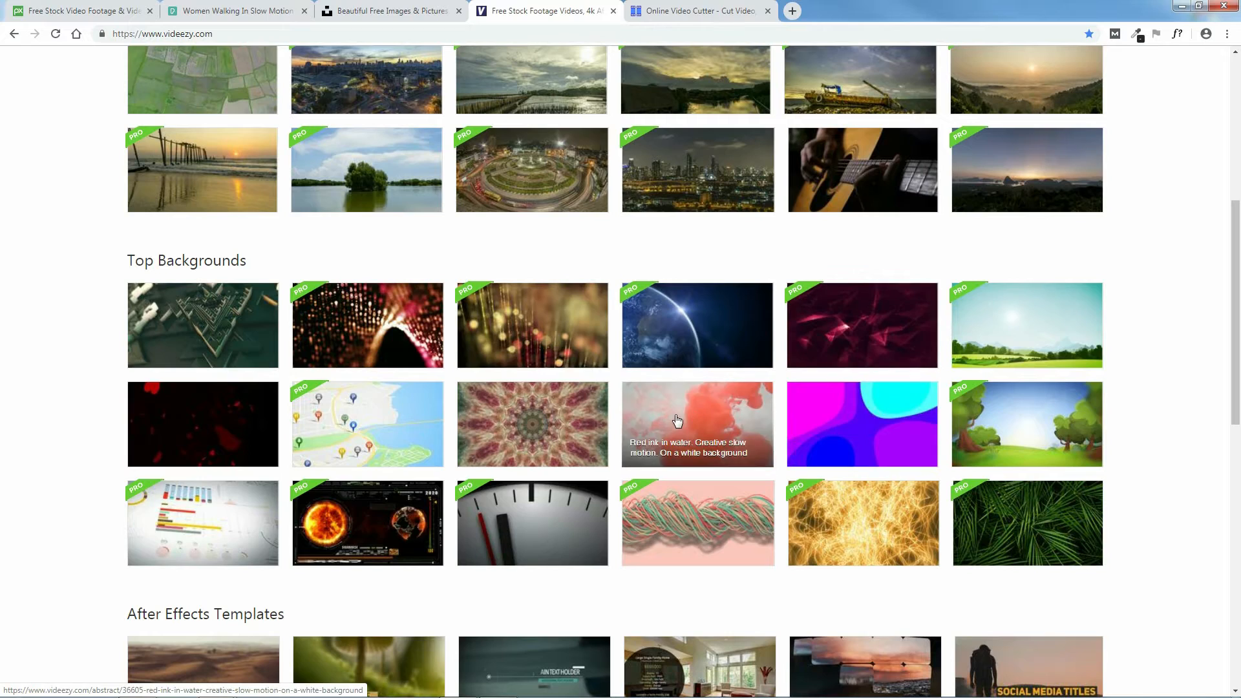
{"action": "left_click_drag", "start_coordinate": [1236, 314], "coordinate": [1236, 161]}
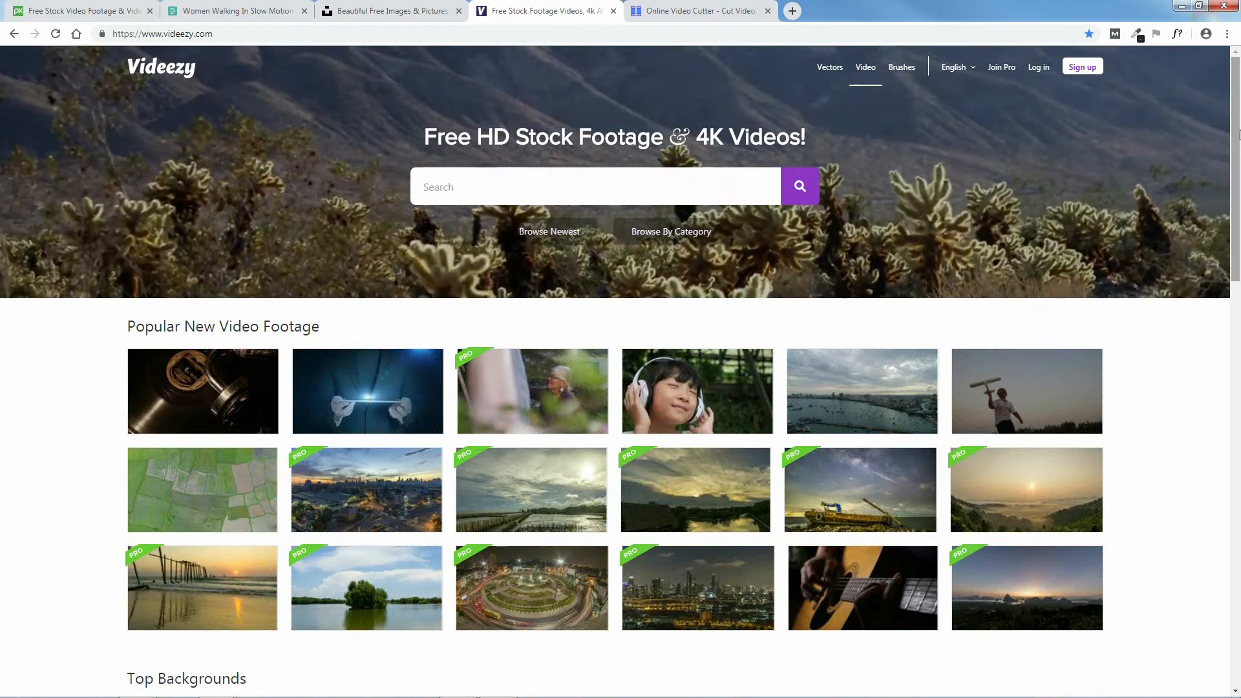
- Return to the Pexels clip and play its ending from about 00:33 to examine the closing frames
{"action": "left_click", "coordinate": [204, 8]}
{"action": "left_click", "coordinate": [262, 517]}
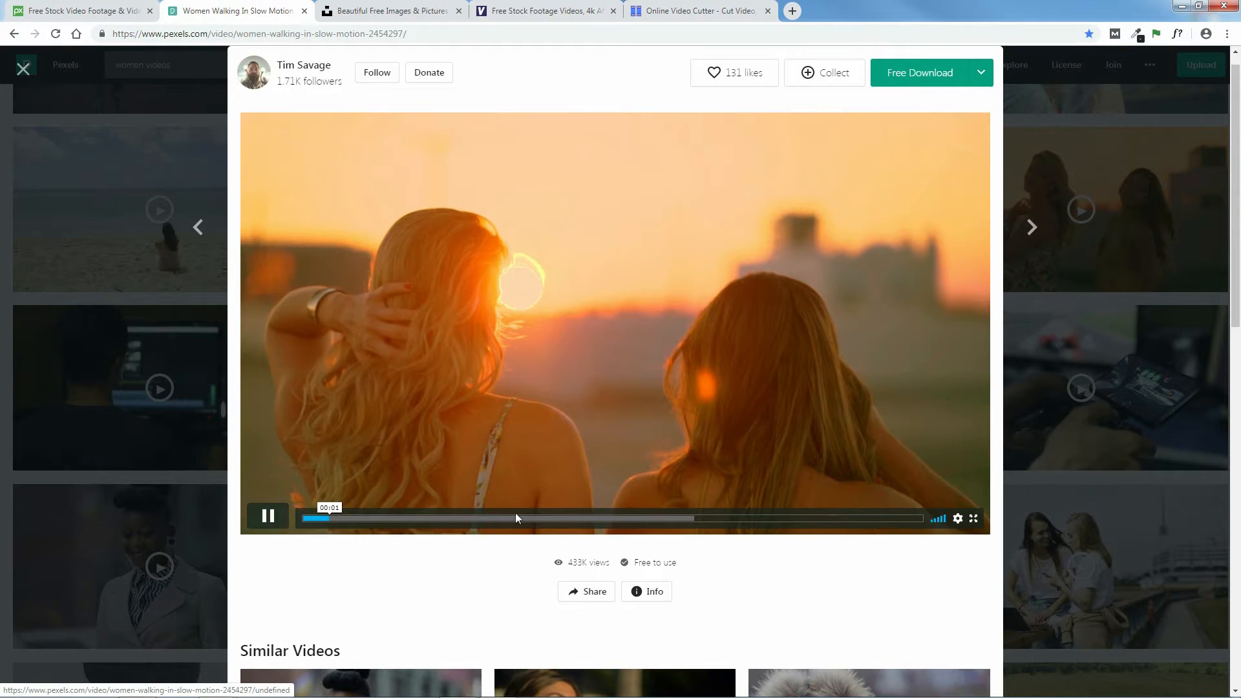
{"action": "left_click", "coordinate": [851, 520]}
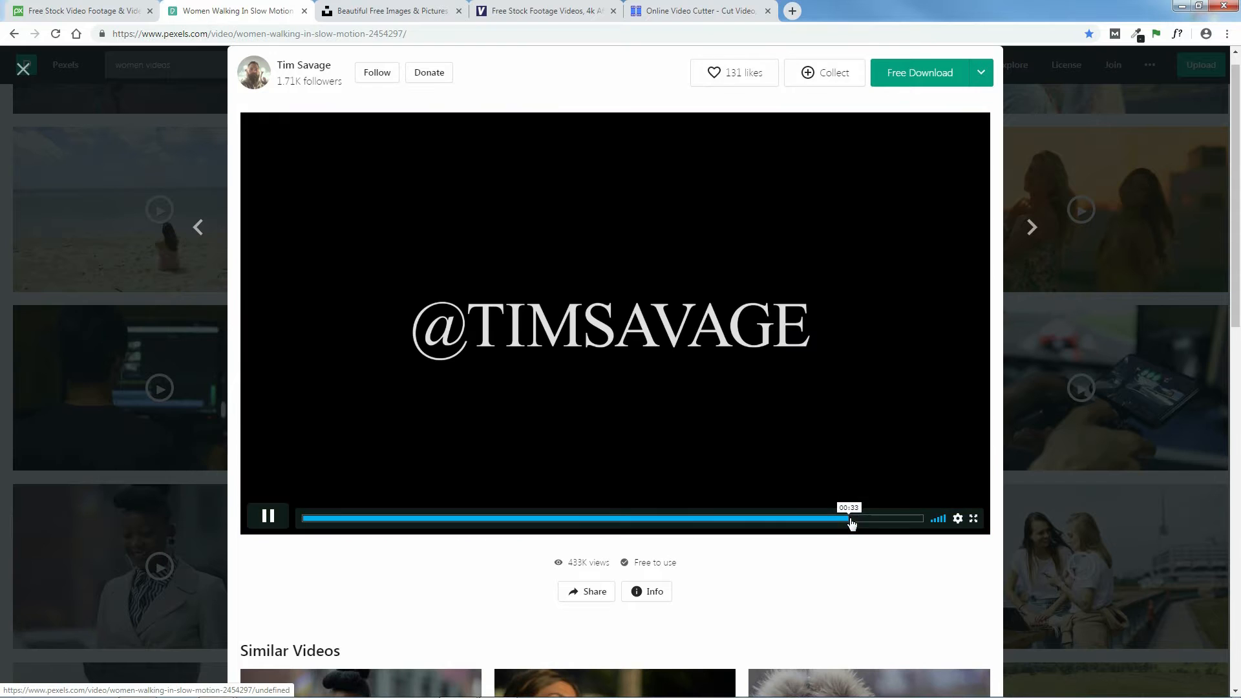
{"action": "left_click", "coordinate": [268, 516]}
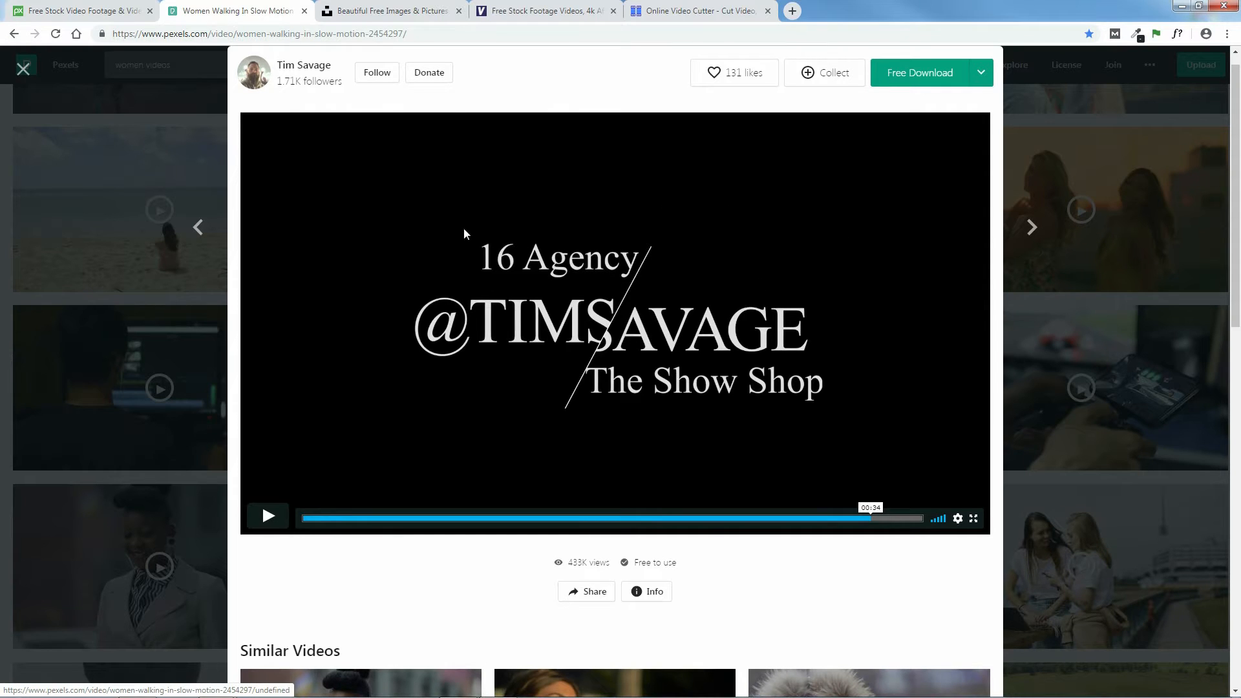
- Load Pexels Videos 2454297.mp4 from the ORIGINAL VERSION folder inside SLIDER VIDEO into the online Video Cutter
{"action": "left_click", "coordinate": [683, 13]}
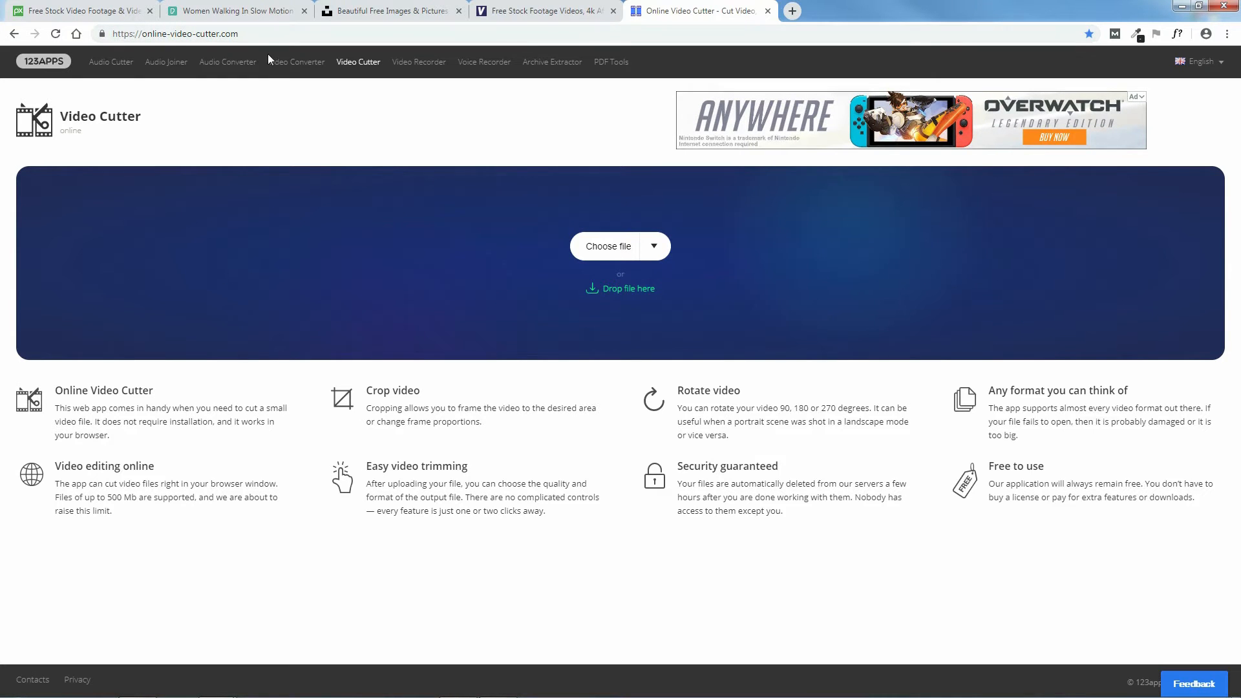
{"action": "left_click", "coordinate": [612, 250]}
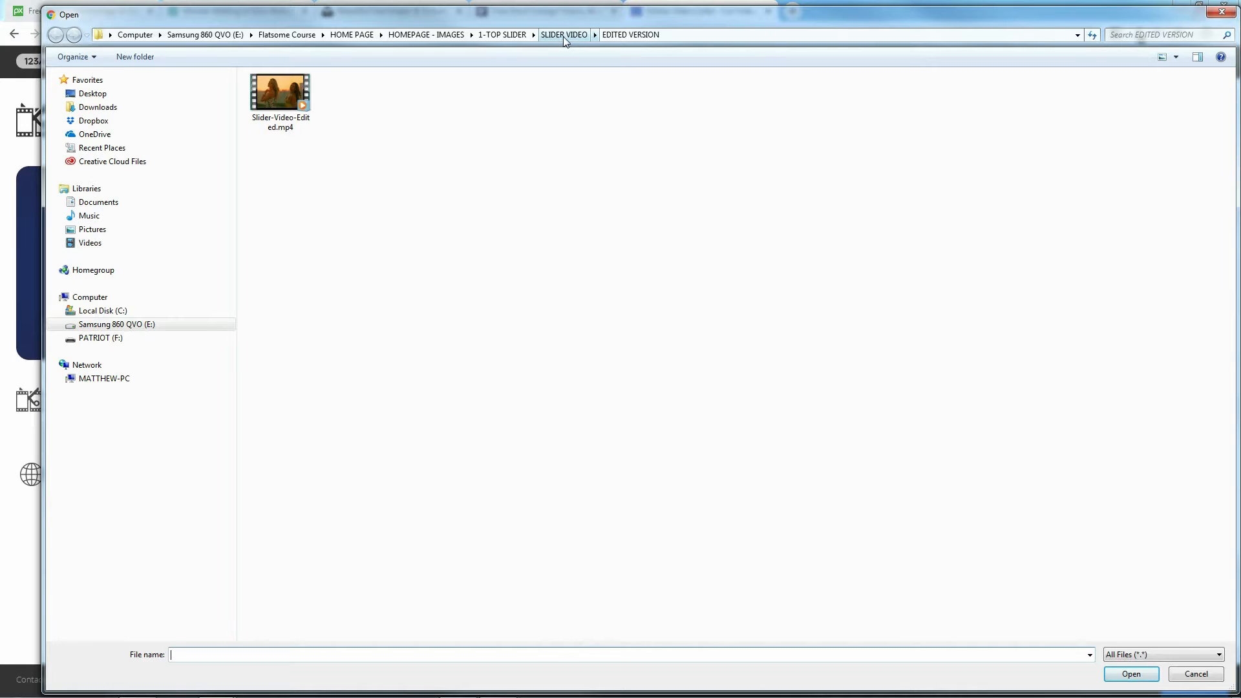
{"action": "left_click", "coordinate": [561, 36]}
{"action": "double_click", "coordinate": [297, 107]}
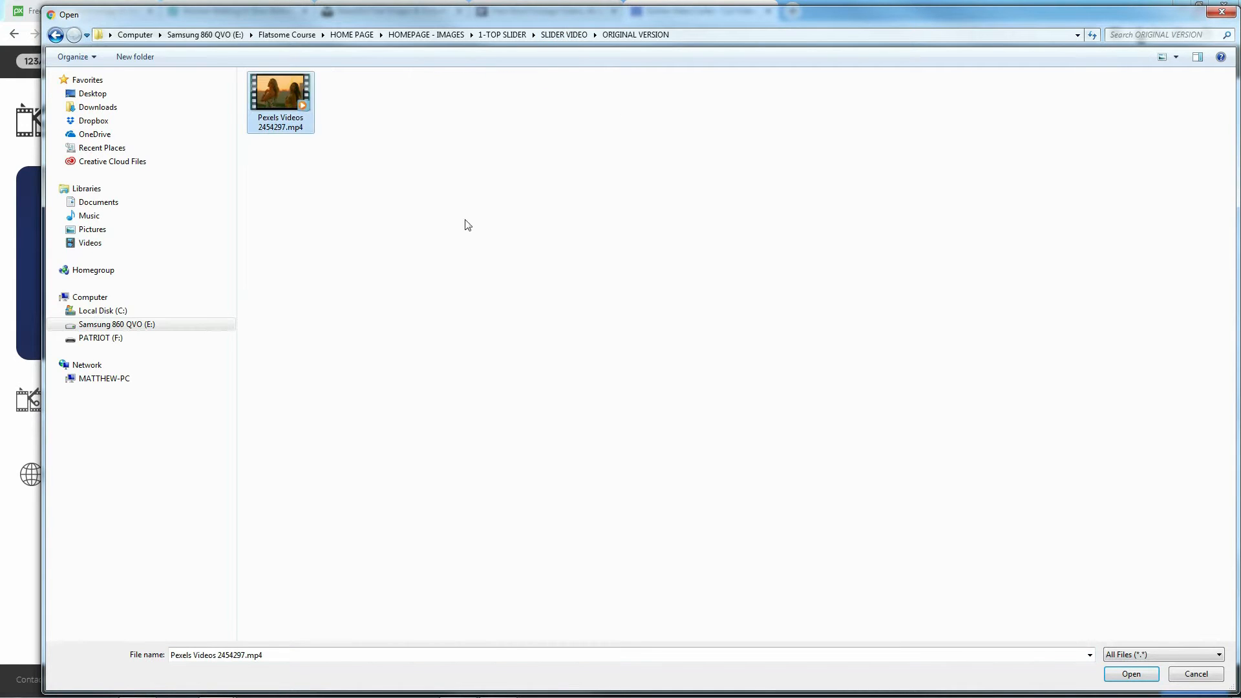
{"action": "left_click", "coordinate": [1131, 674]}
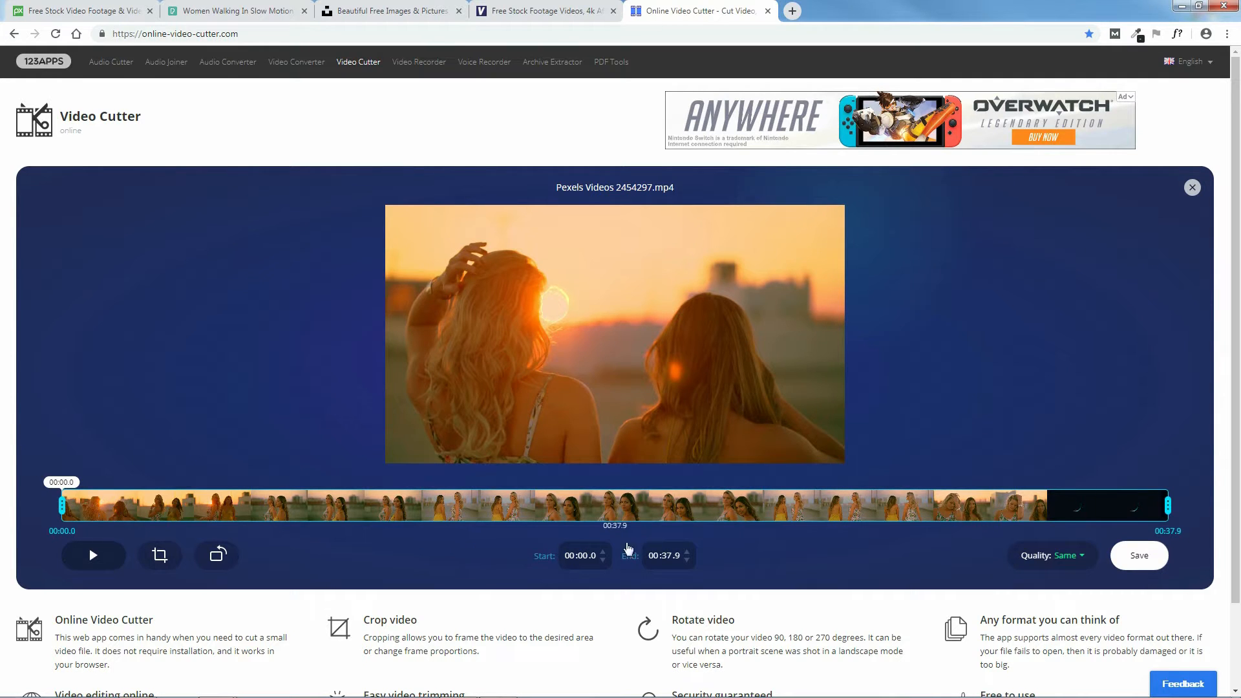
- Preview the clip's closing credits and trim the video to start at 00:06.1 and end at 00:31.8
{"action": "left_click", "coordinate": [1073, 511]}
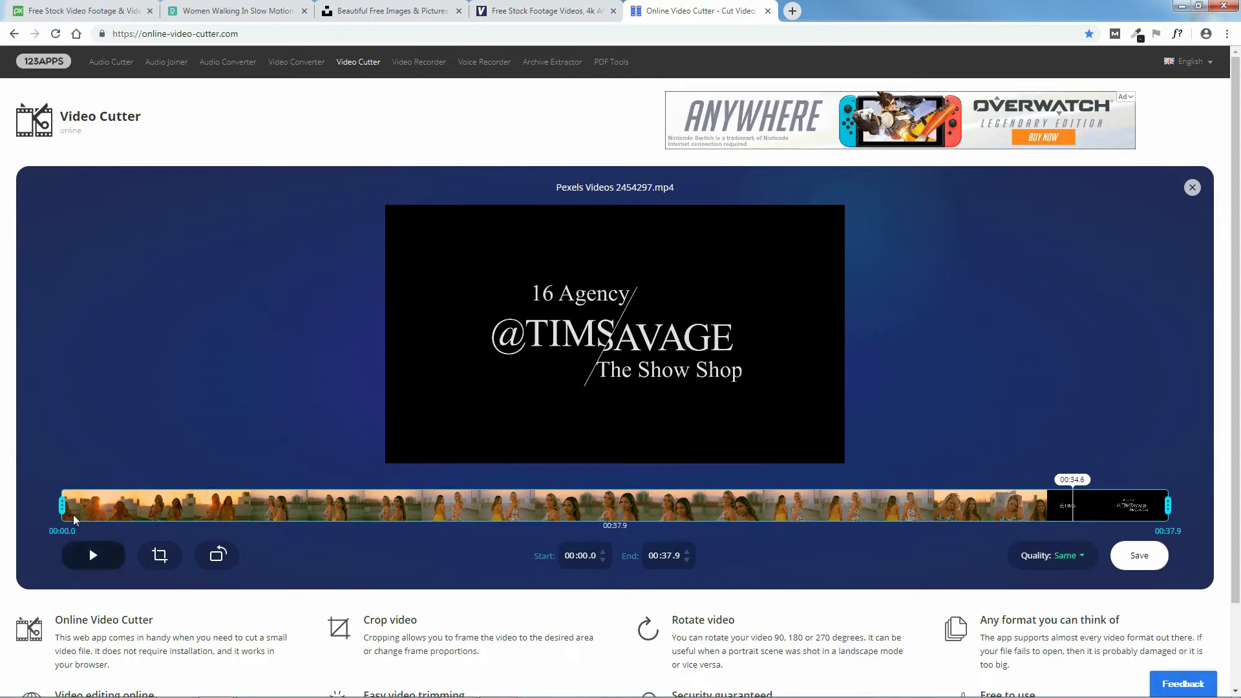
{"action": "left_click_drag", "start_coordinate": [59, 508], "coordinate": [241, 509]}
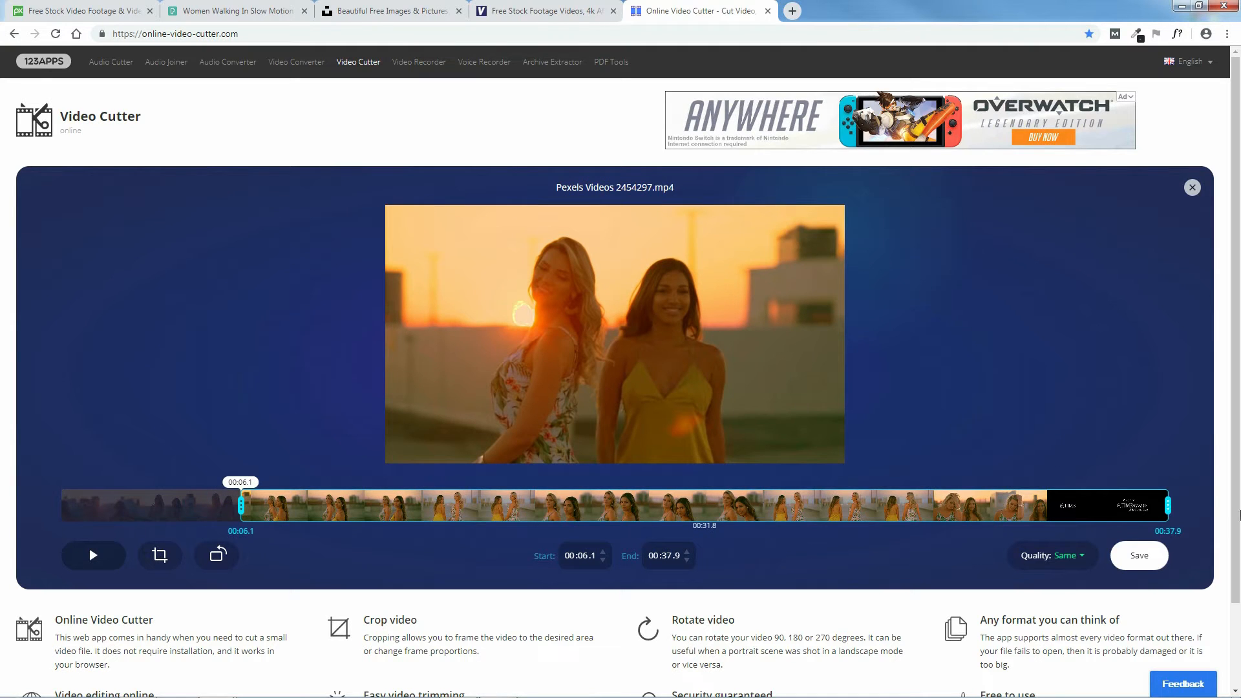
{"action": "left_click_drag", "start_coordinate": [1165, 509], "coordinate": [991, 512]}
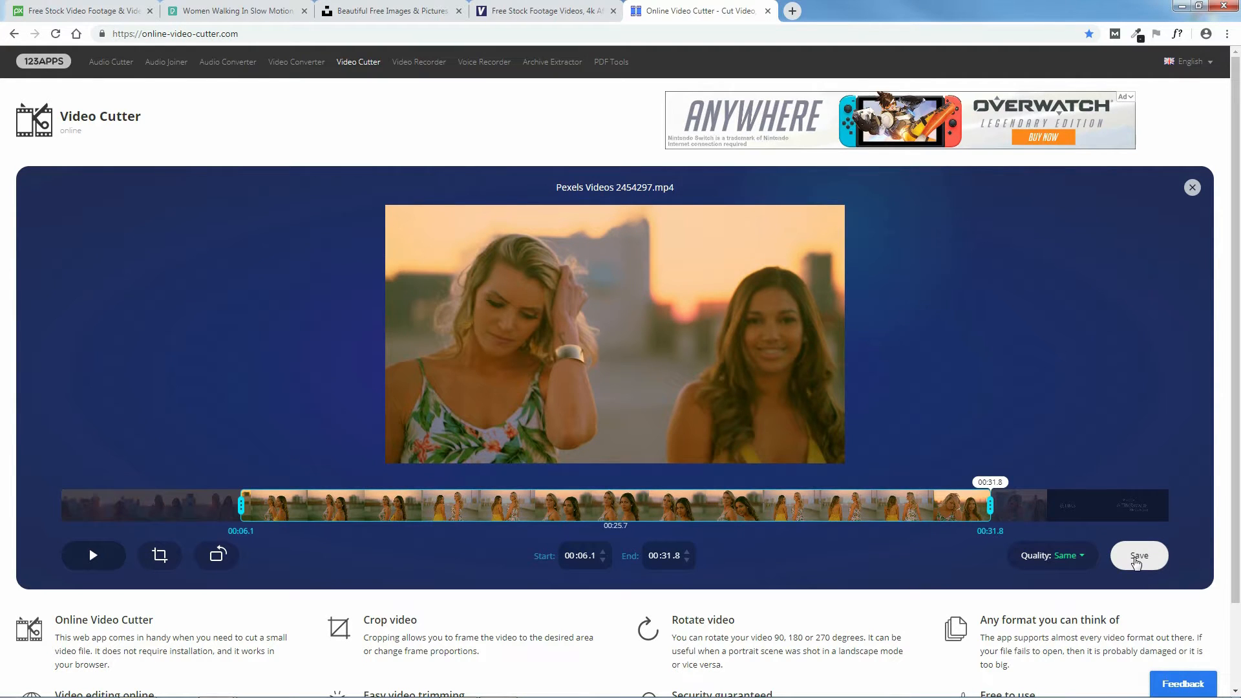
- Save the trimmed video at the same quality, download it to the computer and dismiss the downloads bar
{"action": "left_click", "coordinate": [1138, 563]}
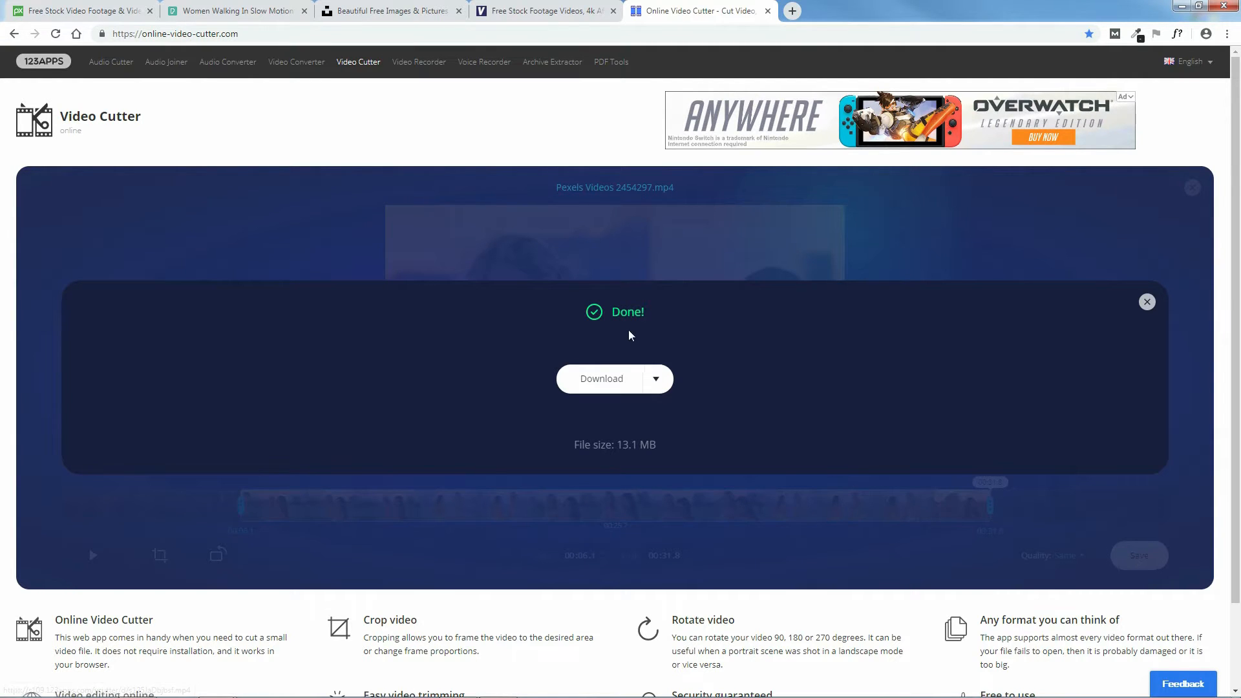
{"action": "left_click", "coordinate": [655, 385]}
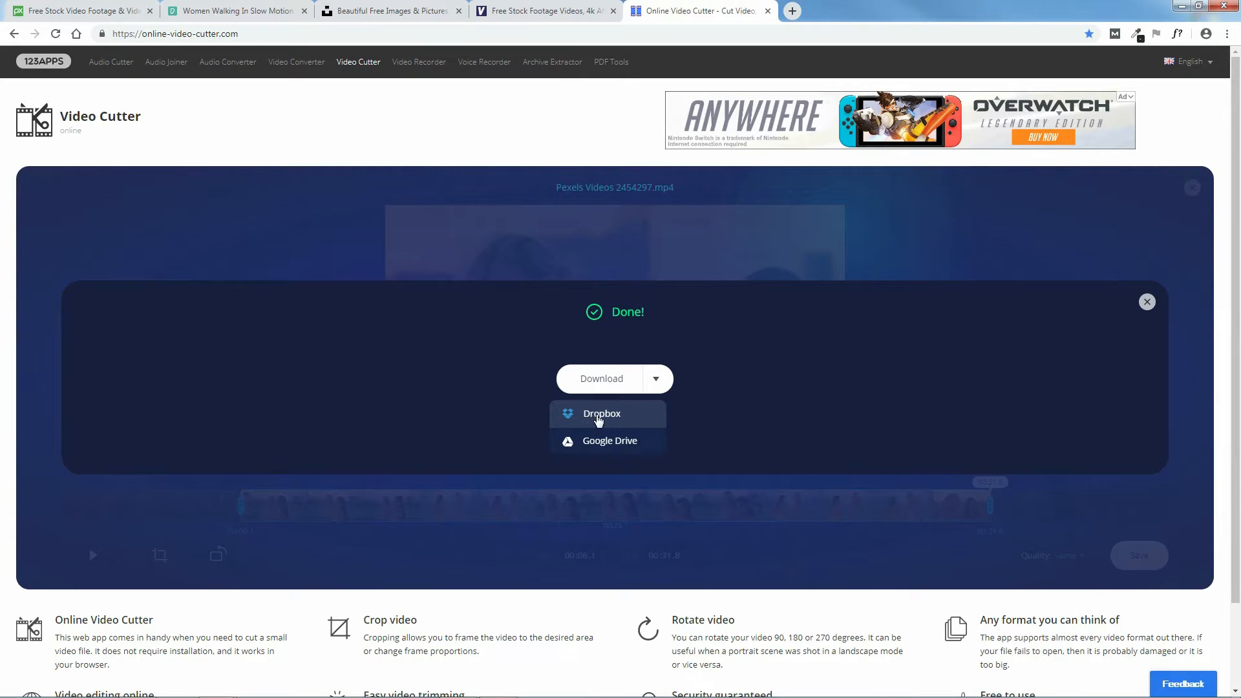
{"action": "left_click", "coordinate": [601, 383]}
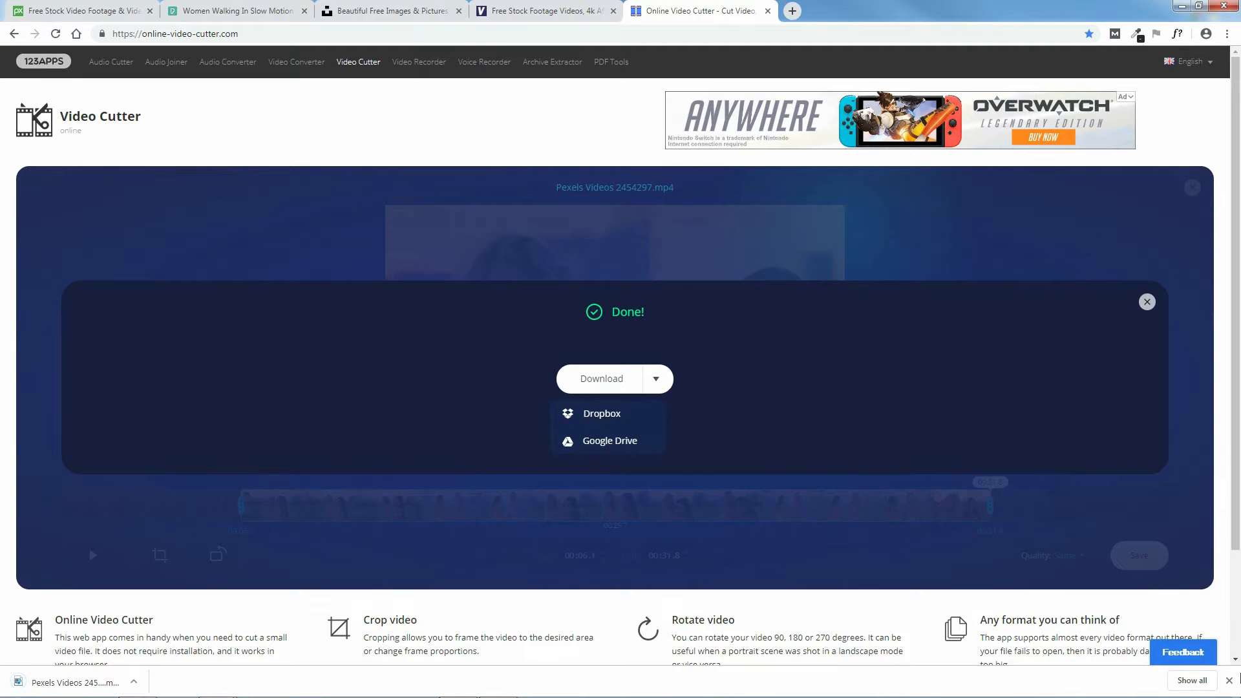
{"action": "left_click", "coordinate": [1229, 680]}
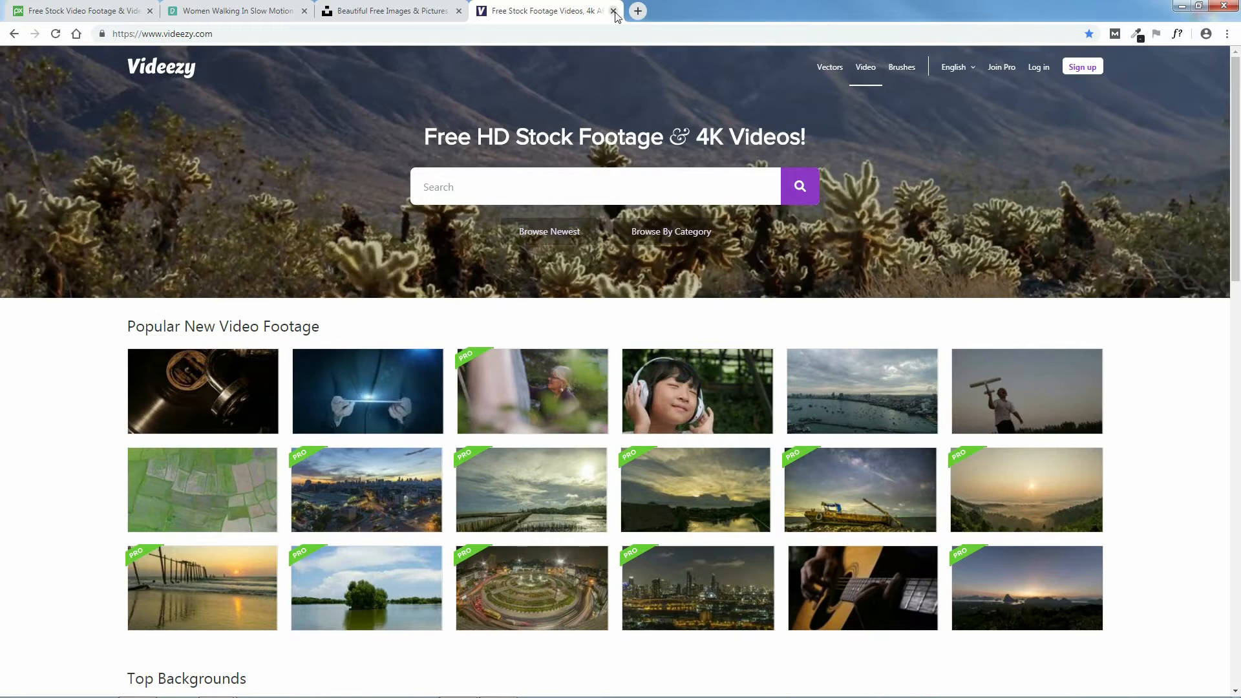
- Close the remaining stock media pages and their browser window to return to the WordPress Media Library
{"action": "left_click", "coordinate": [614, 11]}
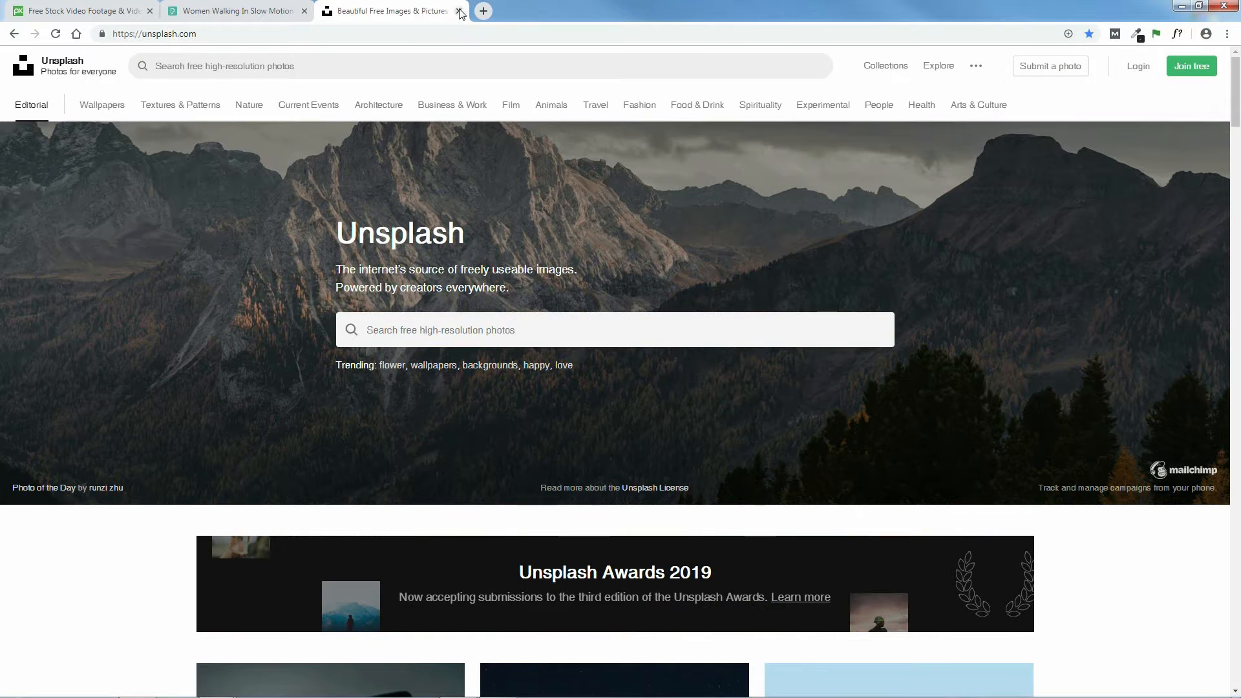
{"action": "left_click", "coordinate": [459, 11]}
{"action": "left_click", "coordinate": [304, 12]}
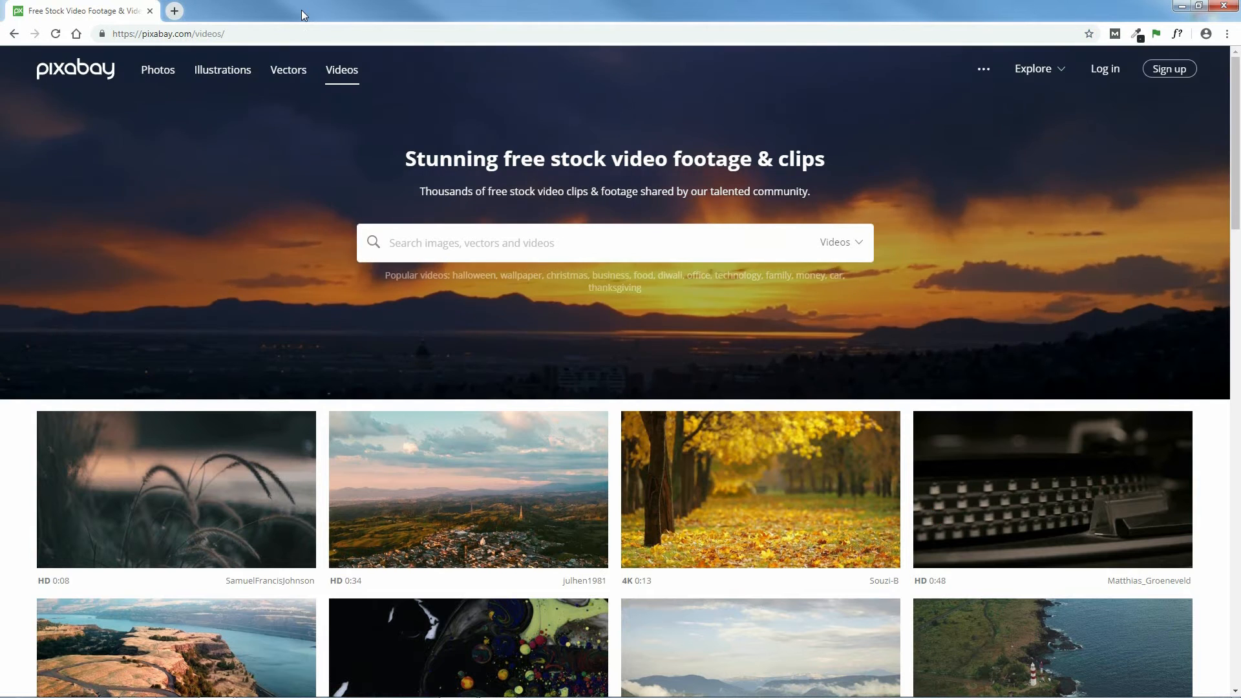
{"action": "left_click", "coordinate": [1224, 6]}
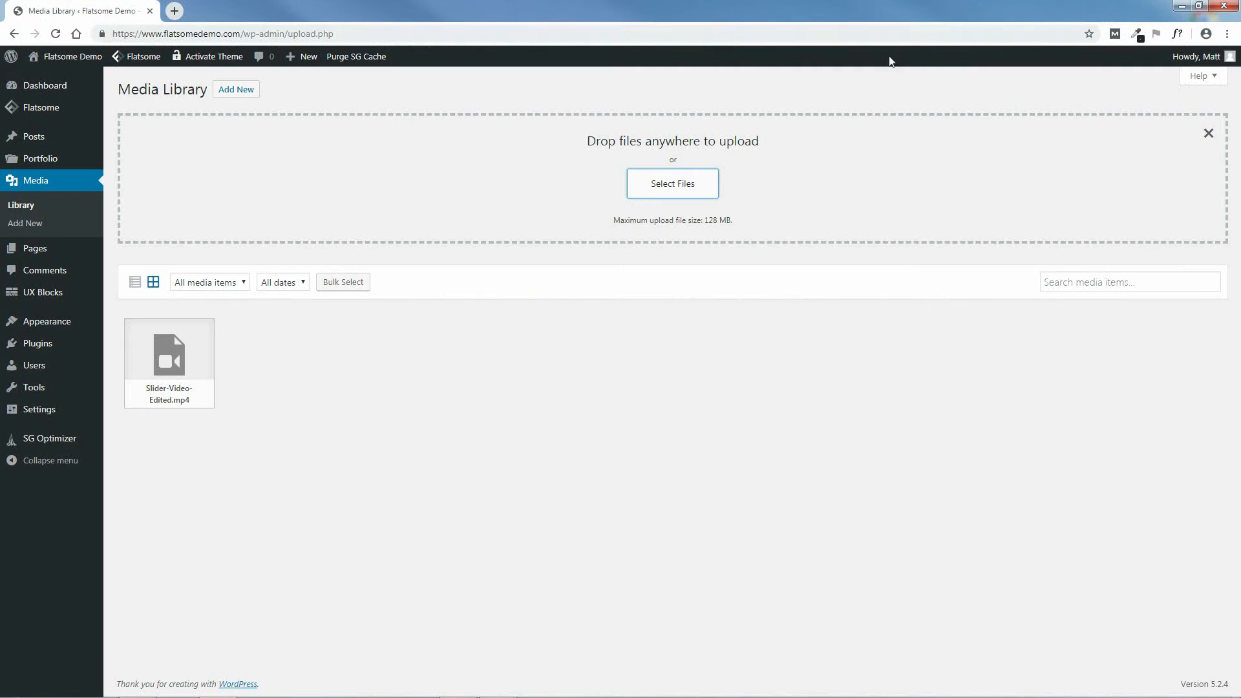
- Open the attachment details of Slider-Video-Edited.mp4 and copy its file link
{"action": "left_click", "coordinate": [171, 359]}
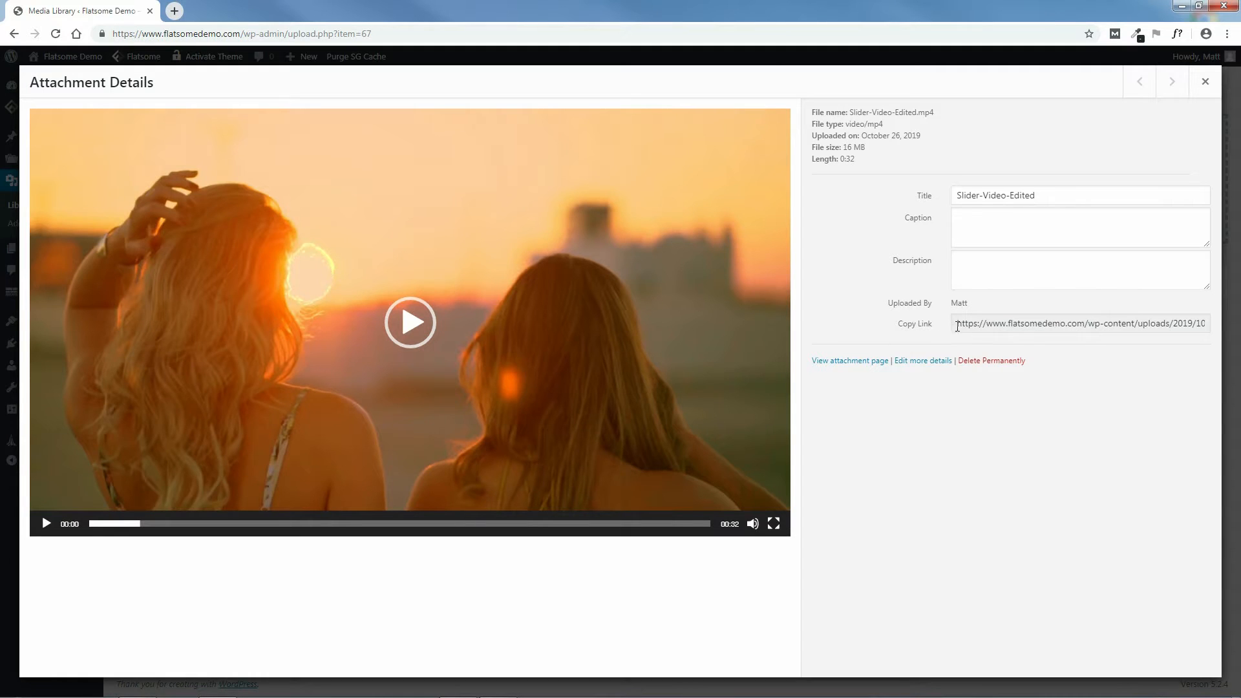
{"action": "left_click_drag", "start_coordinate": [960, 325], "coordinate": [1199, 324]}
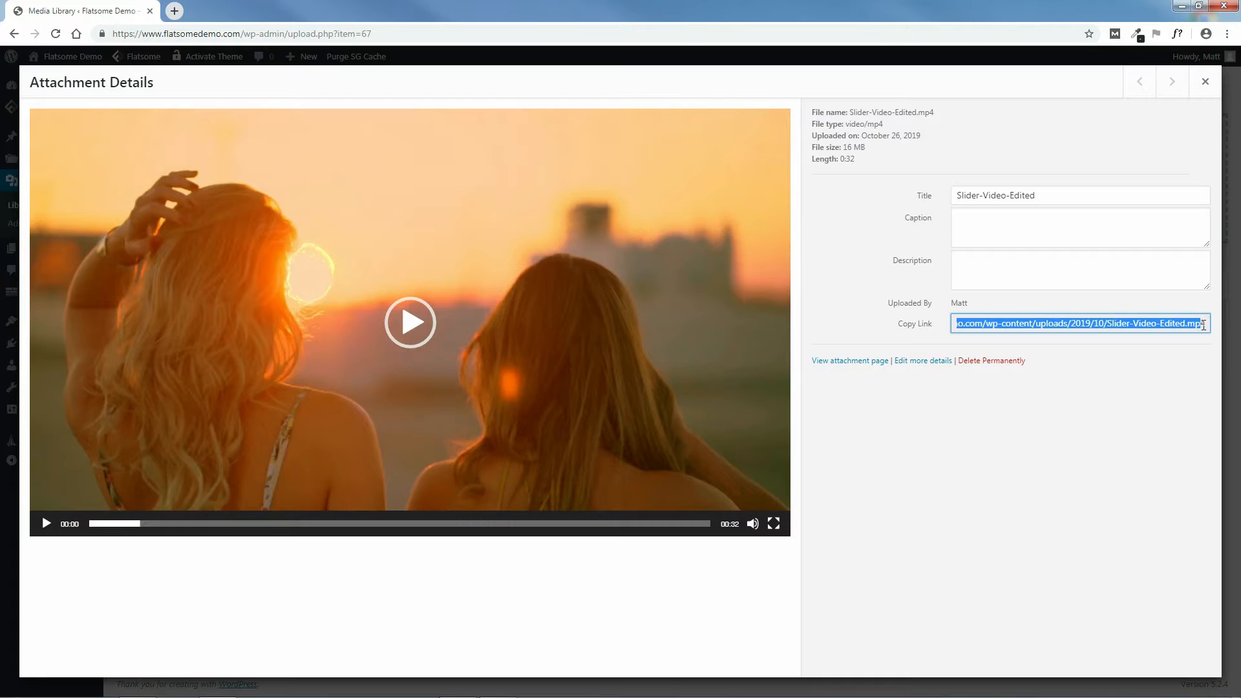
{"action": "right_click", "coordinate": [1198, 325]}
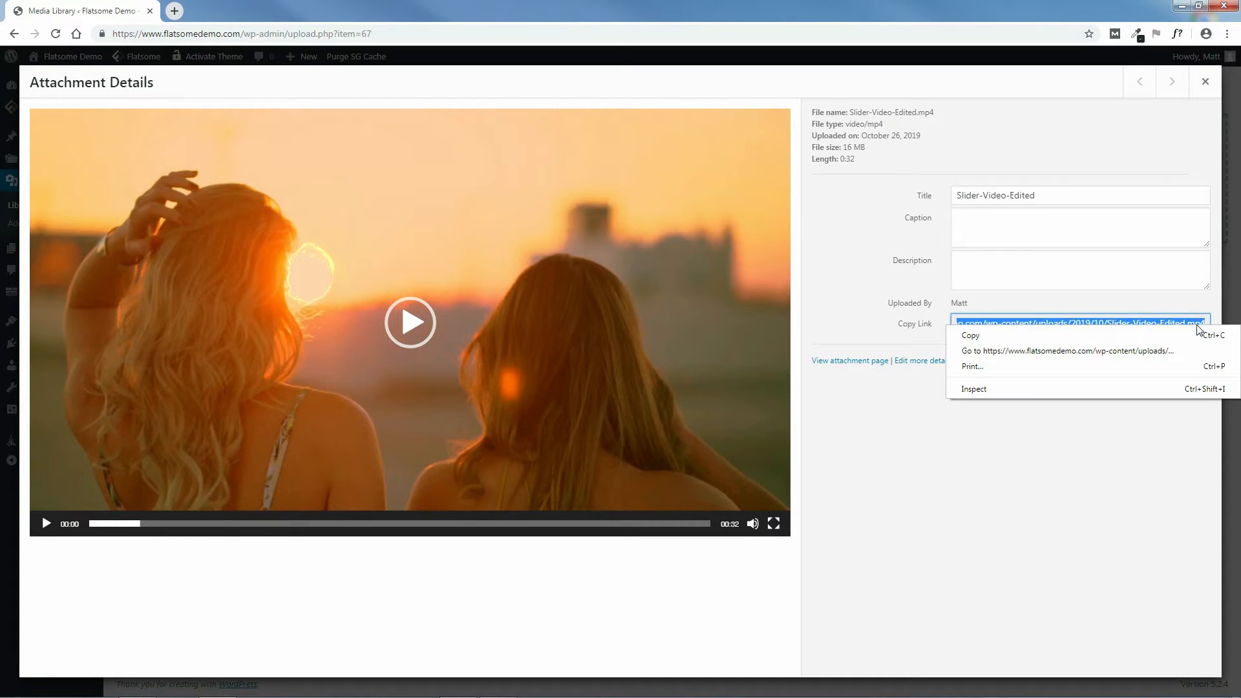
{"action": "left_click", "coordinate": [971, 336]}
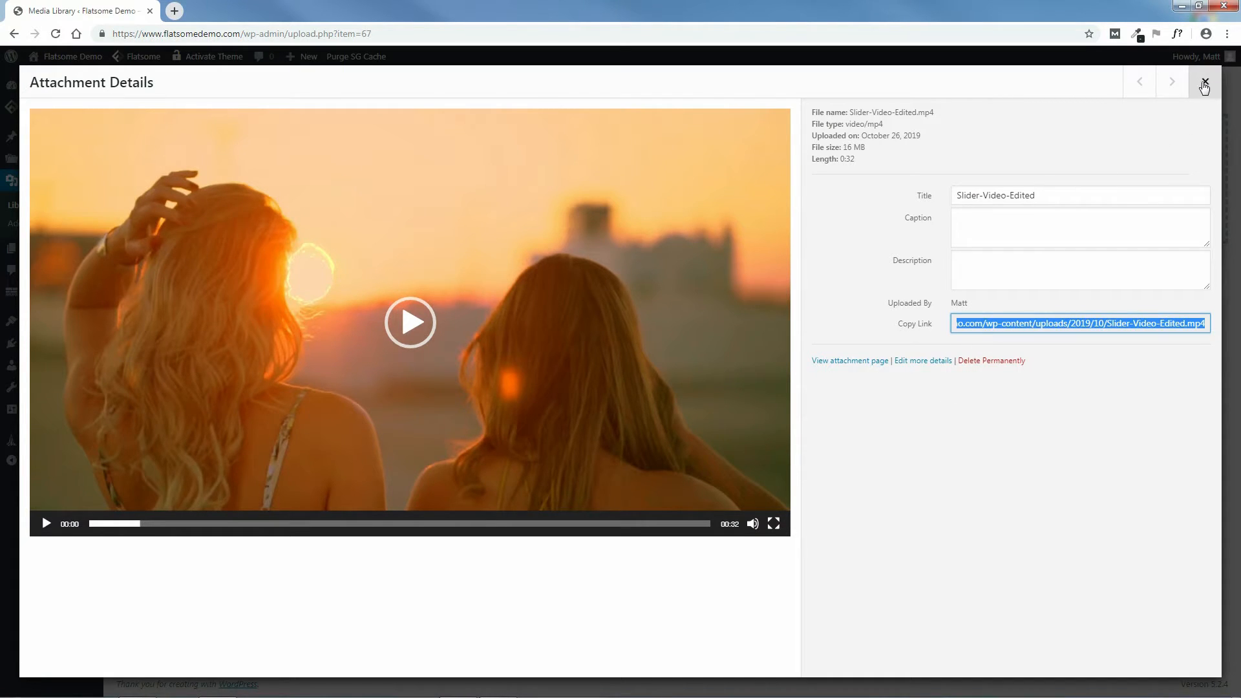
- Close the attachment details, visit the site's front page and open the Home page in UX Builder
{"action": "left_click", "coordinate": [1205, 81]}
{"action": "mouse_move", "coordinate": [55, 60]}
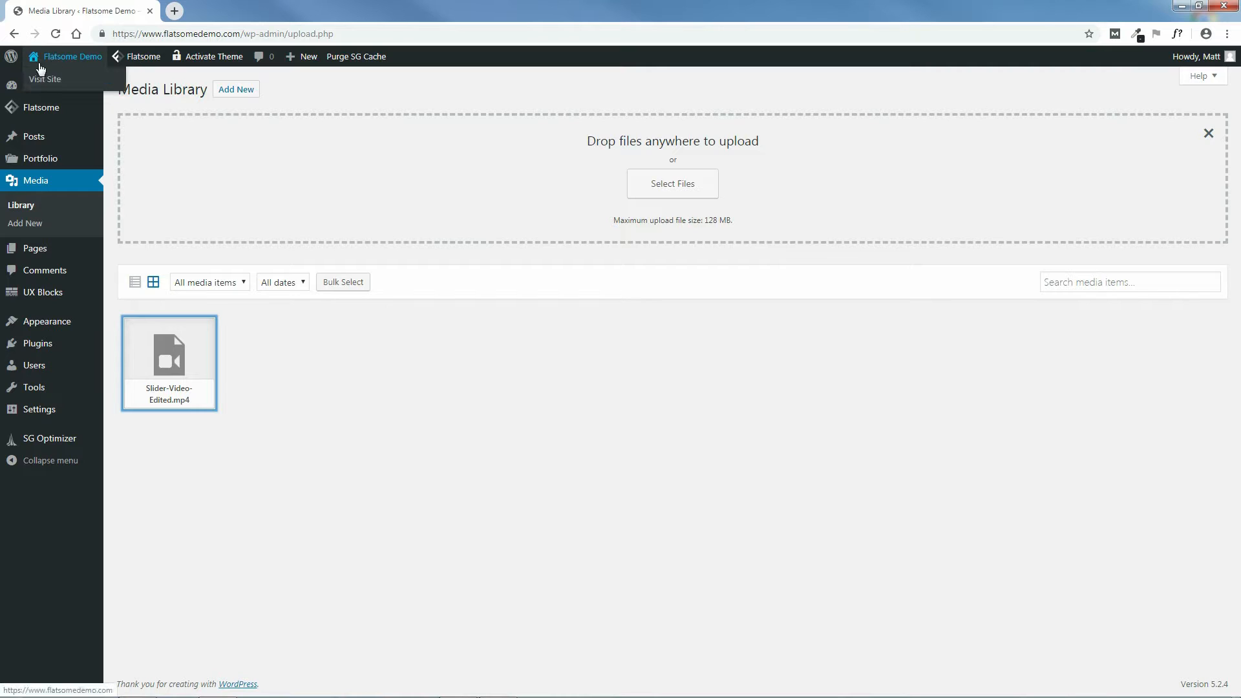
{"action": "left_click", "coordinate": [44, 81]}
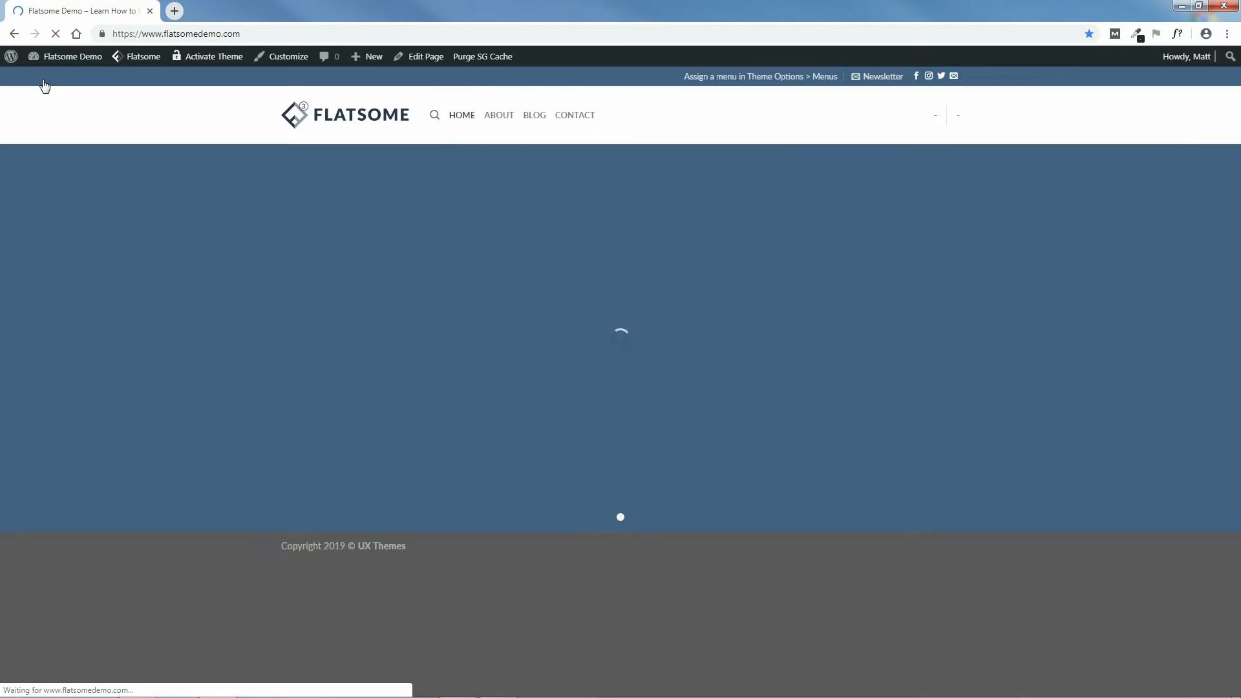
{"action": "mouse_move", "coordinate": [423, 61]}
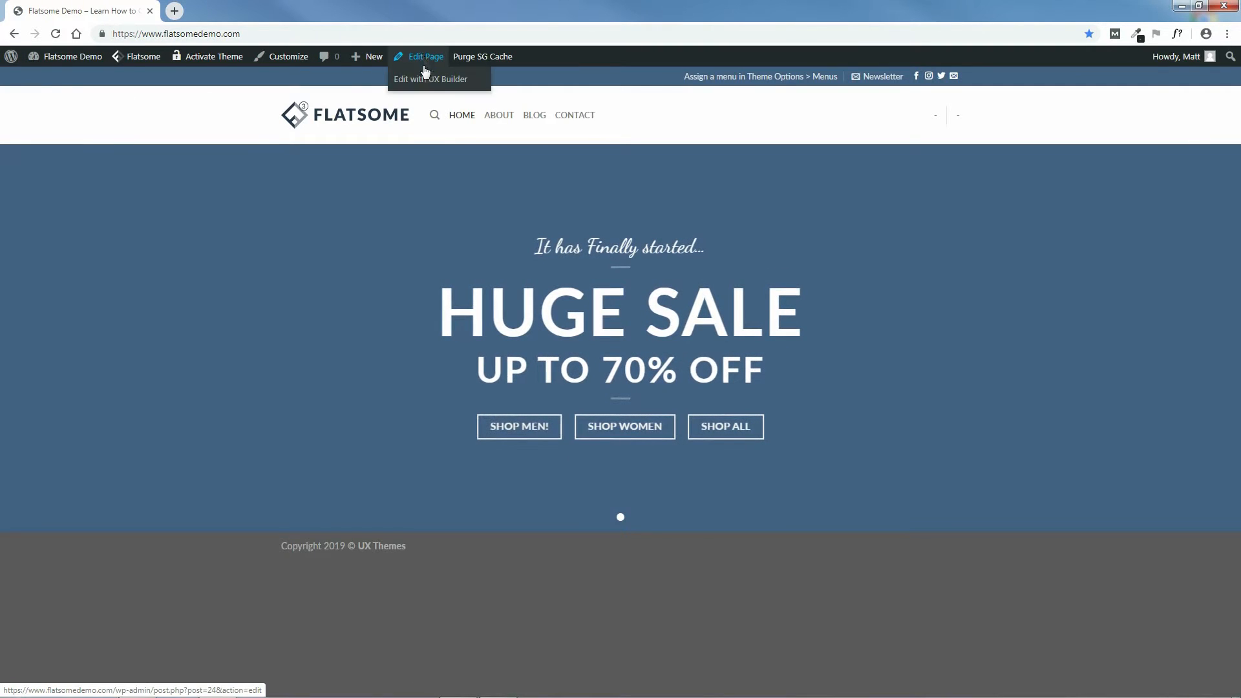
{"action": "left_click", "coordinate": [424, 79]}
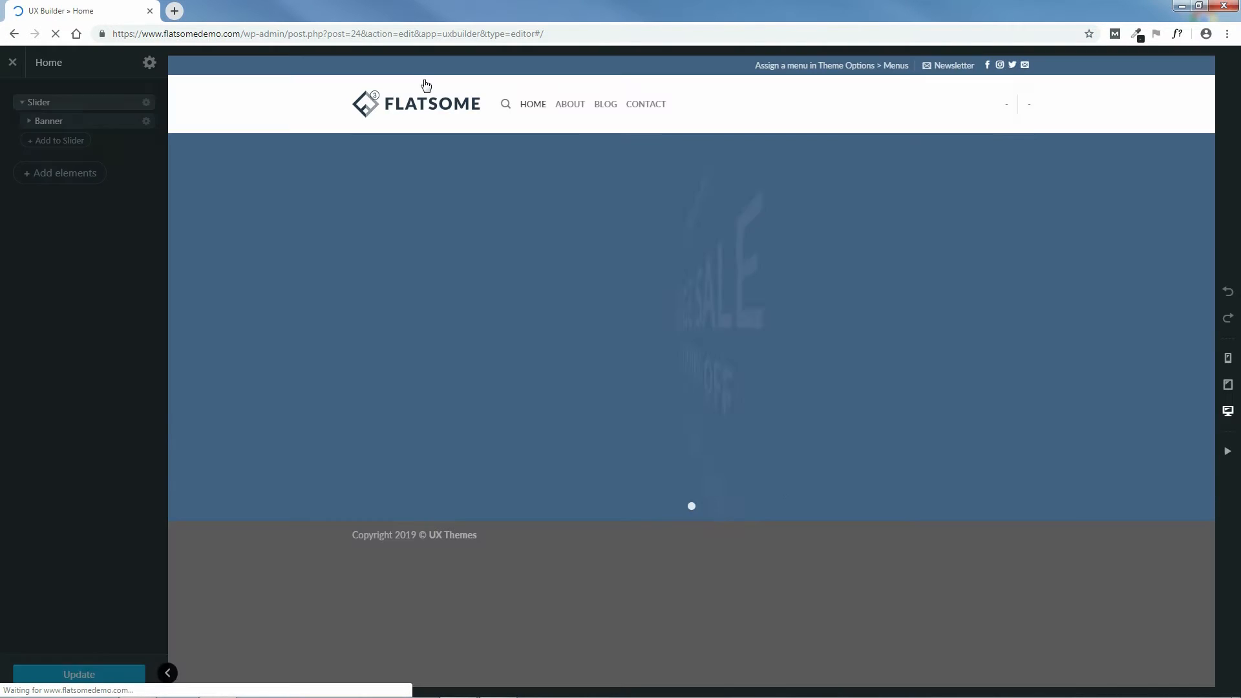
- Paste the copied Slider-Video-Edited.mp4 link as the slider banner's MP4 video
{"action": "left_click", "coordinate": [86, 122]}
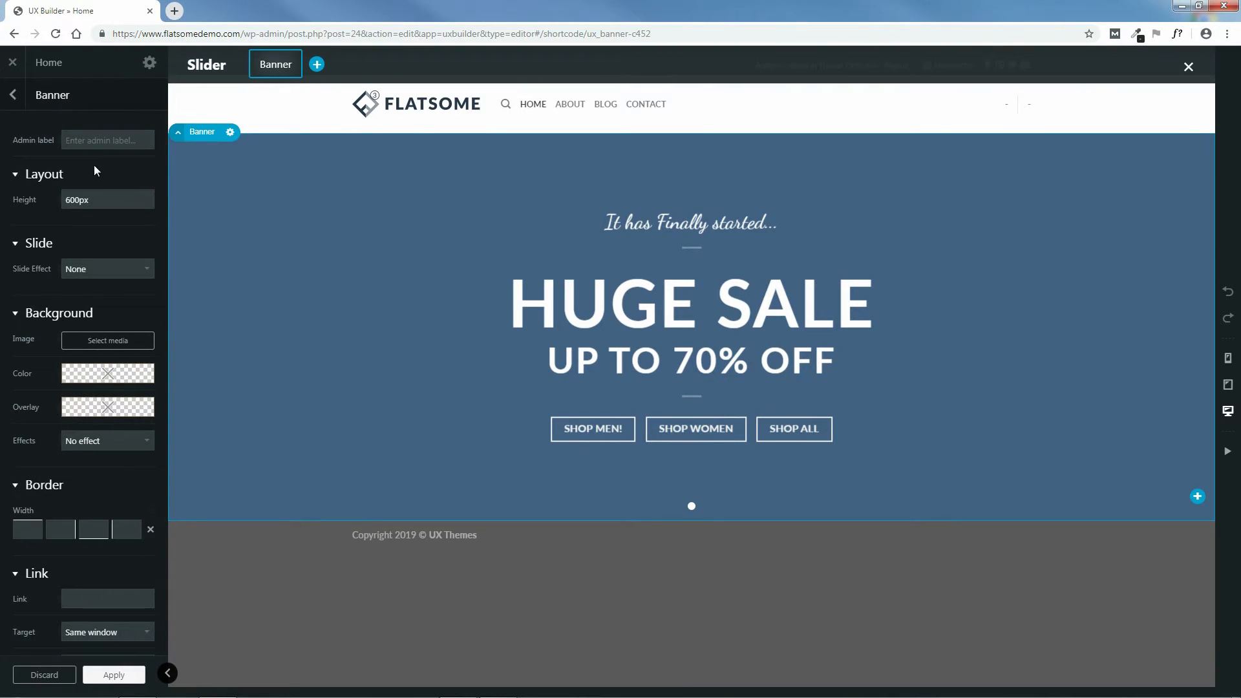
{"action": "scroll", "coordinate": [161, 241], "scroll_direction": "down", "scroll_amount": 8}
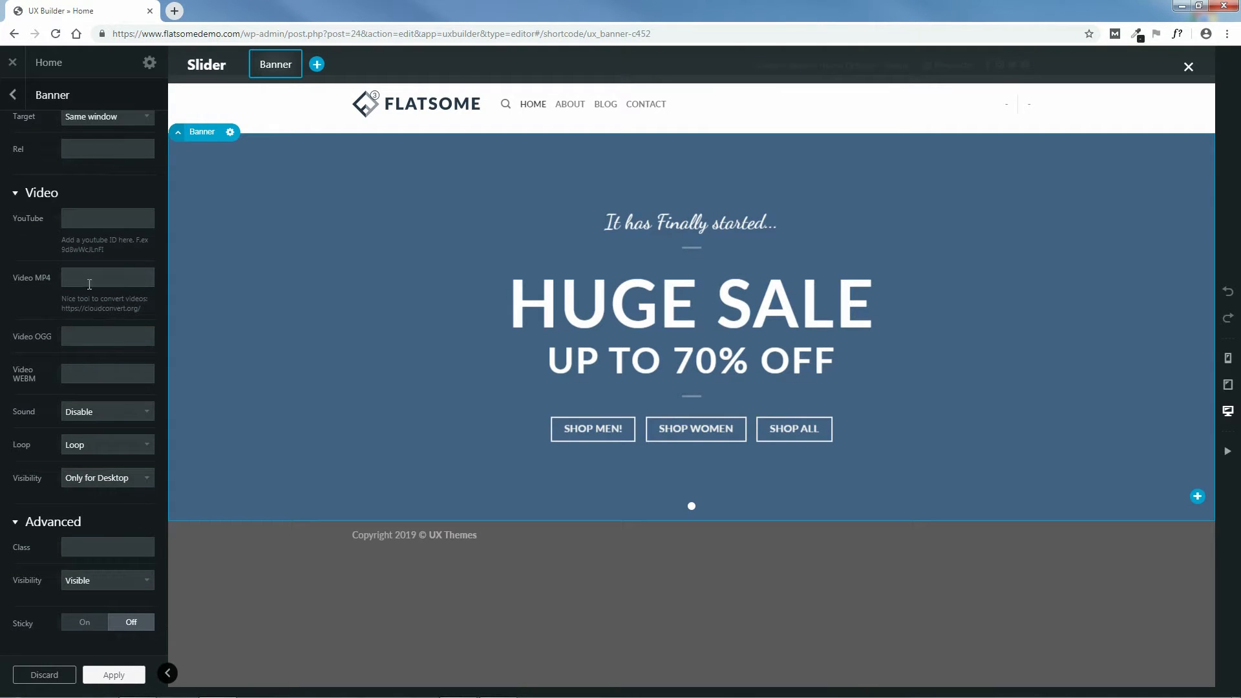
{"action": "left_click", "coordinate": [82, 278]}
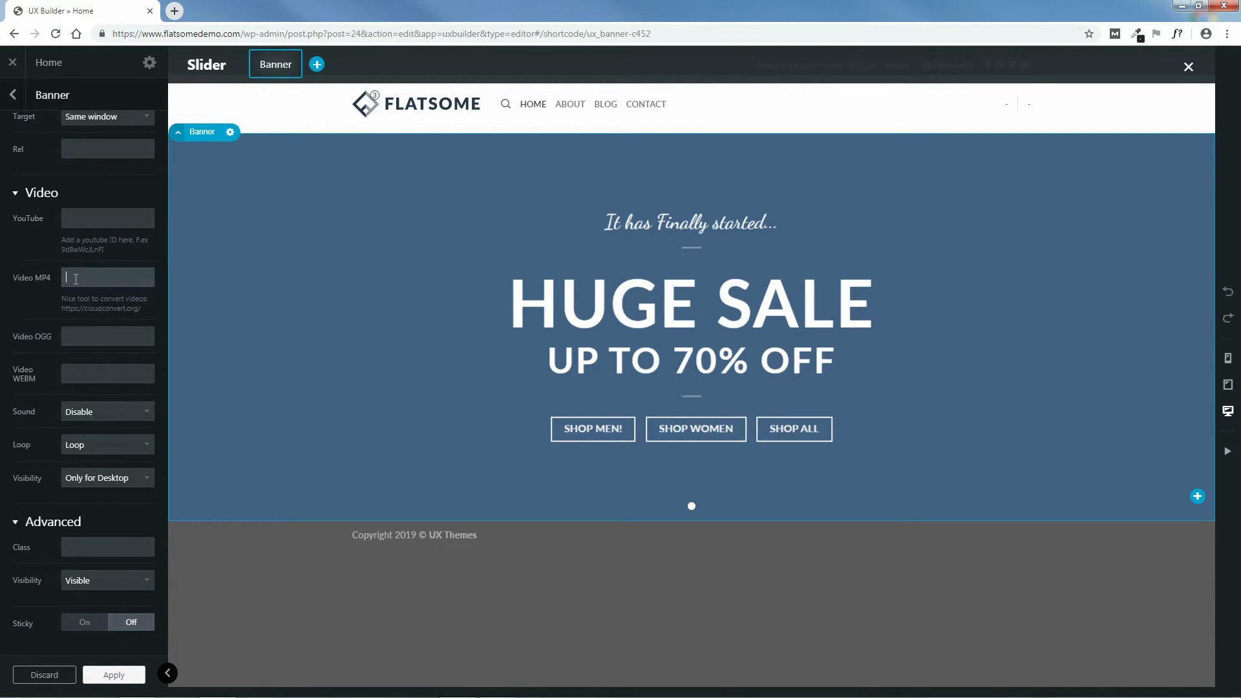
{"action": "right_click", "coordinate": [82, 279]}
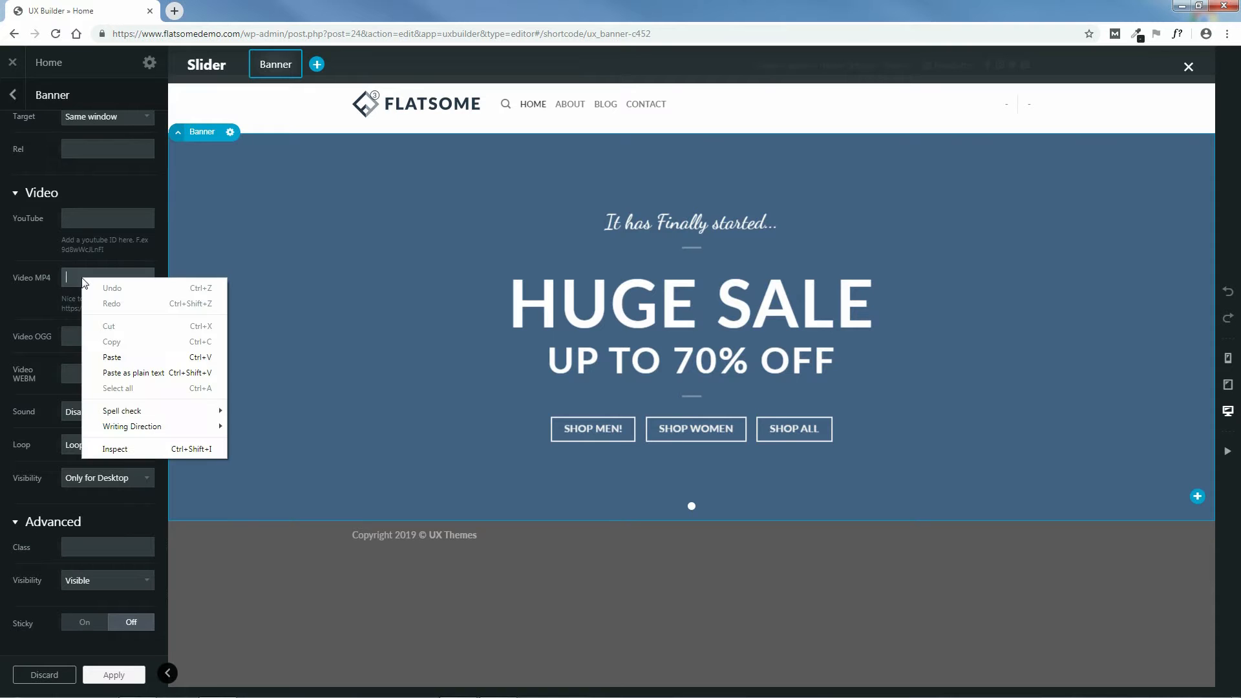
{"action": "left_click", "coordinate": [111, 357]}
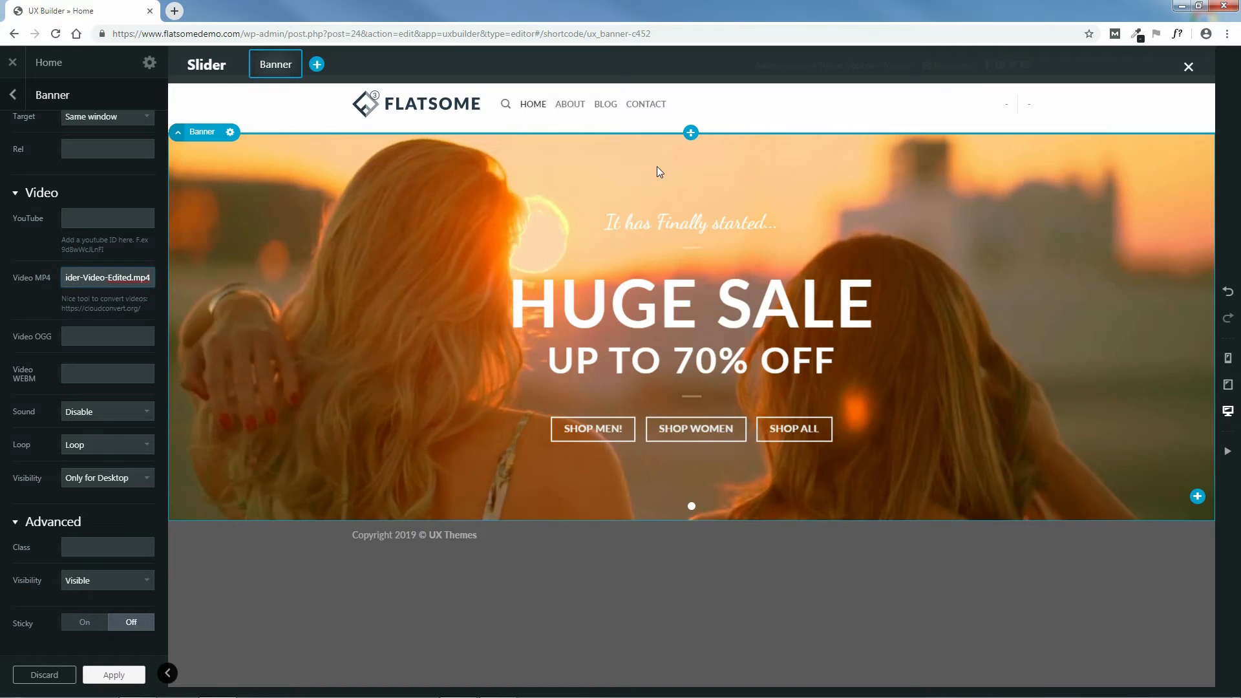
- Set the banner's admin label to Video Slide, return to the page's element list and reopen the banner's settings
{"action": "scroll", "coordinate": [159, 303], "scroll_direction": "up", "scroll_amount": 2}
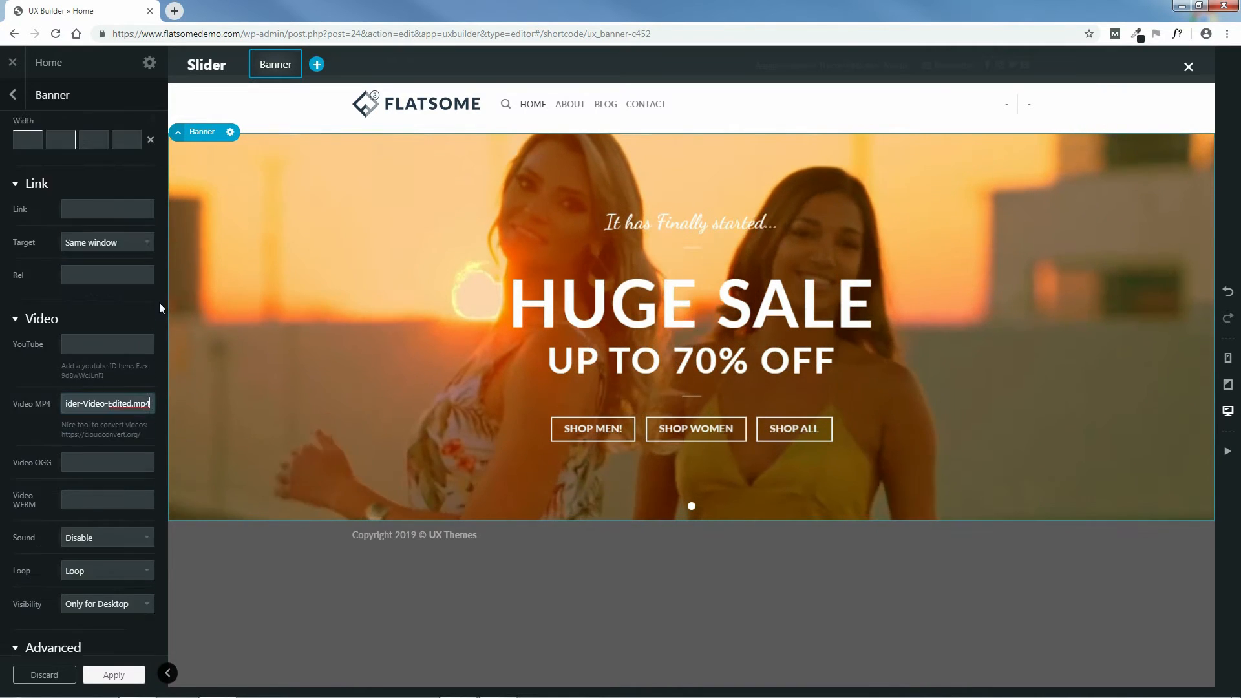
{"action": "scroll", "coordinate": [159, 302], "scroll_direction": "up", "scroll_amount": 3}
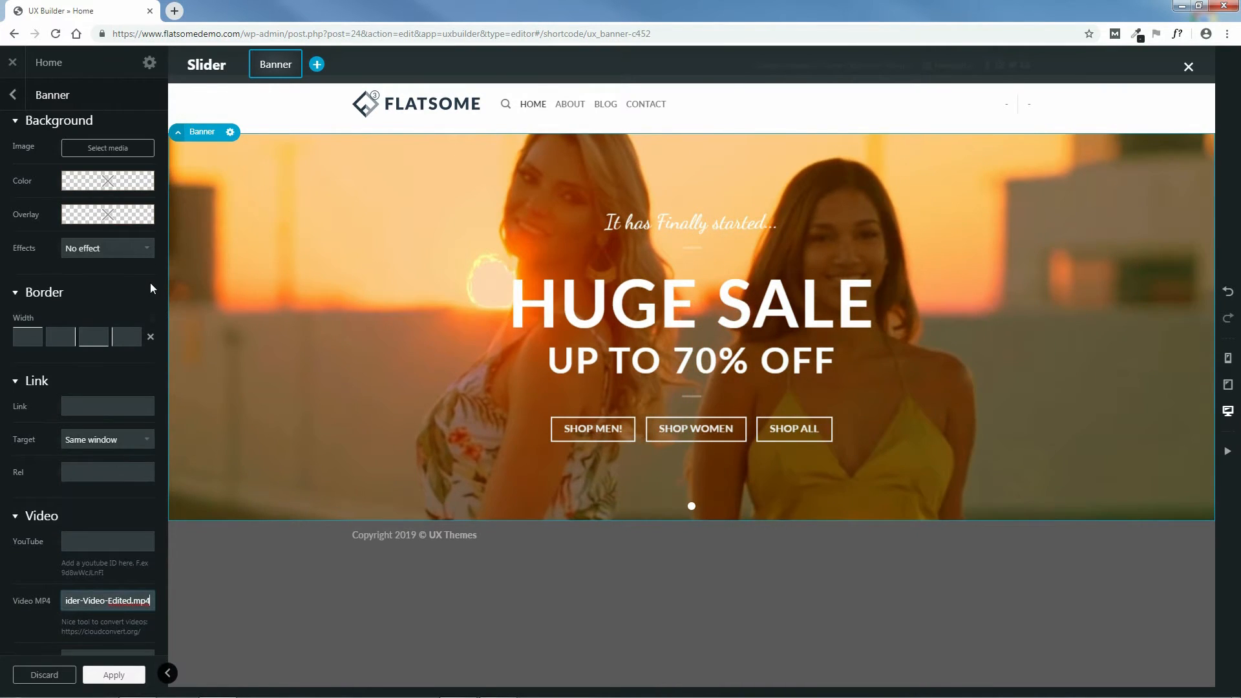
{"action": "scroll", "coordinate": [151, 287], "scroll_direction": "up", "scroll_amount": 3}
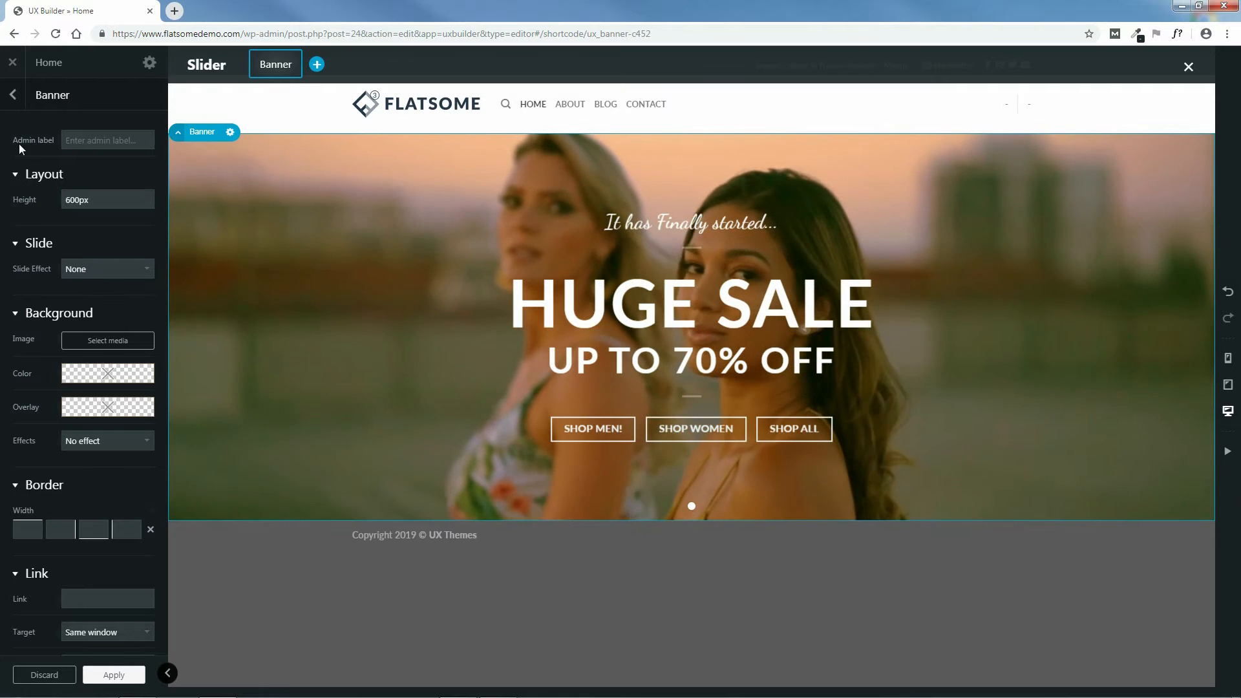
{"action": "left_click", "coordinate": [91, 141]}
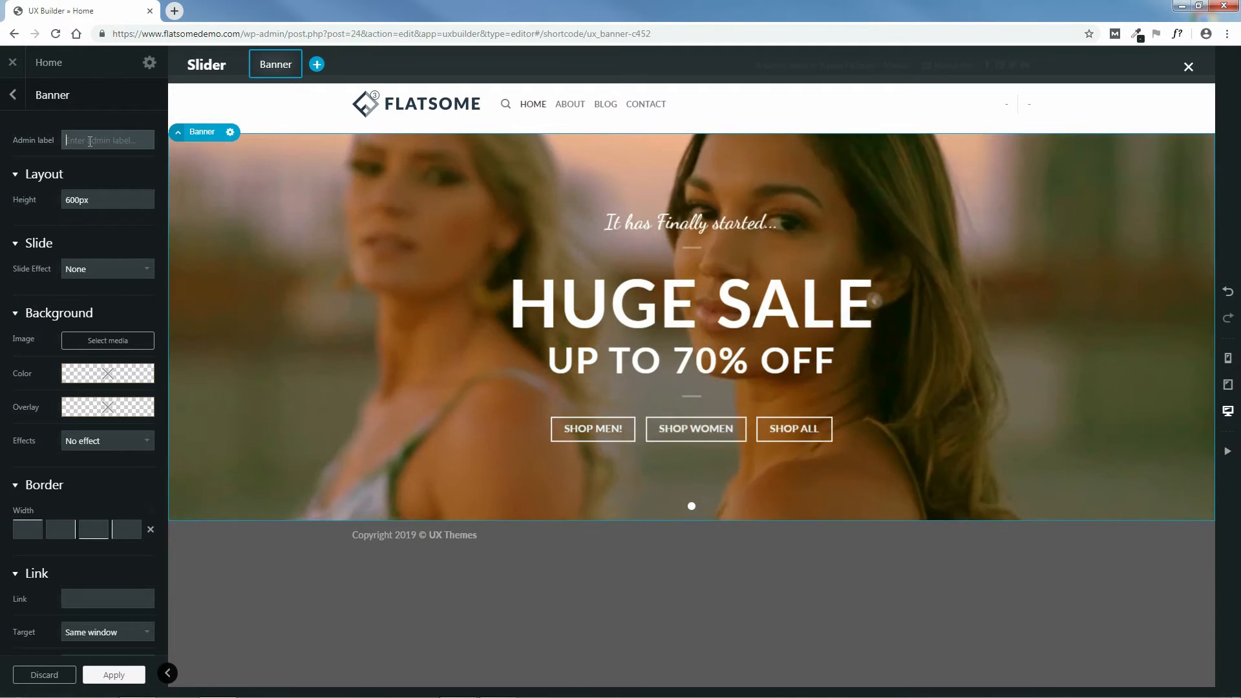
{"action": "type", "text": "Vi"}
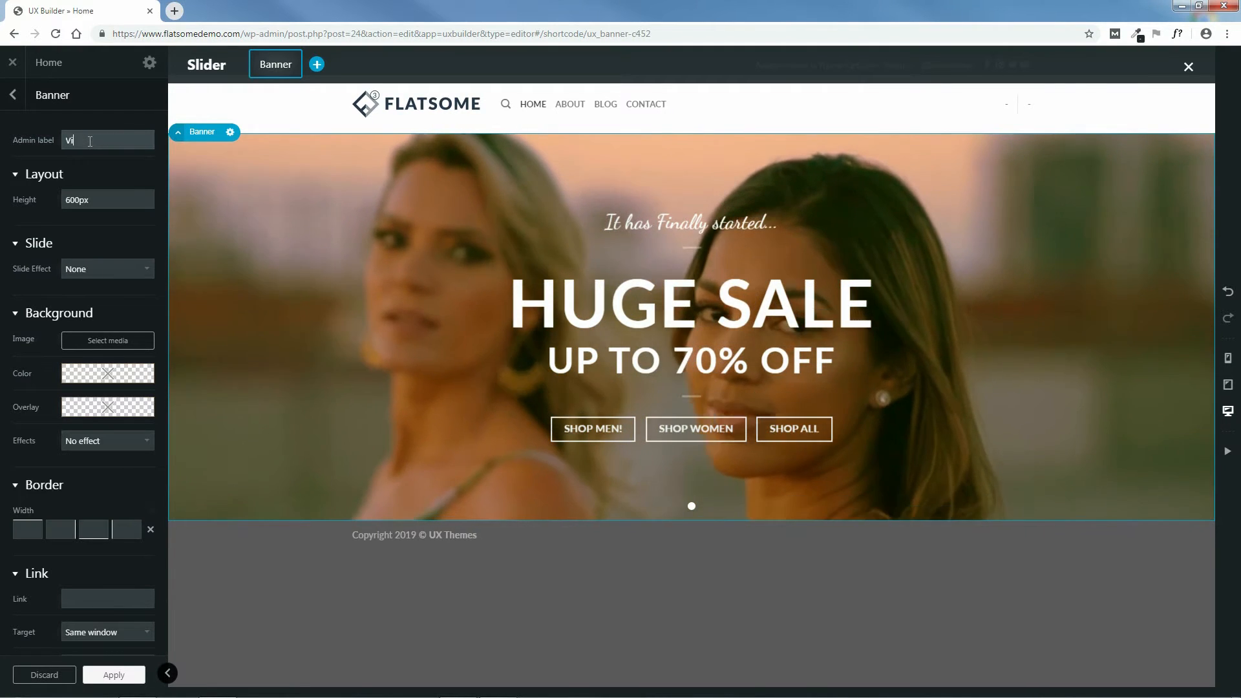
{"action": "type", "text": "deo Slide"}
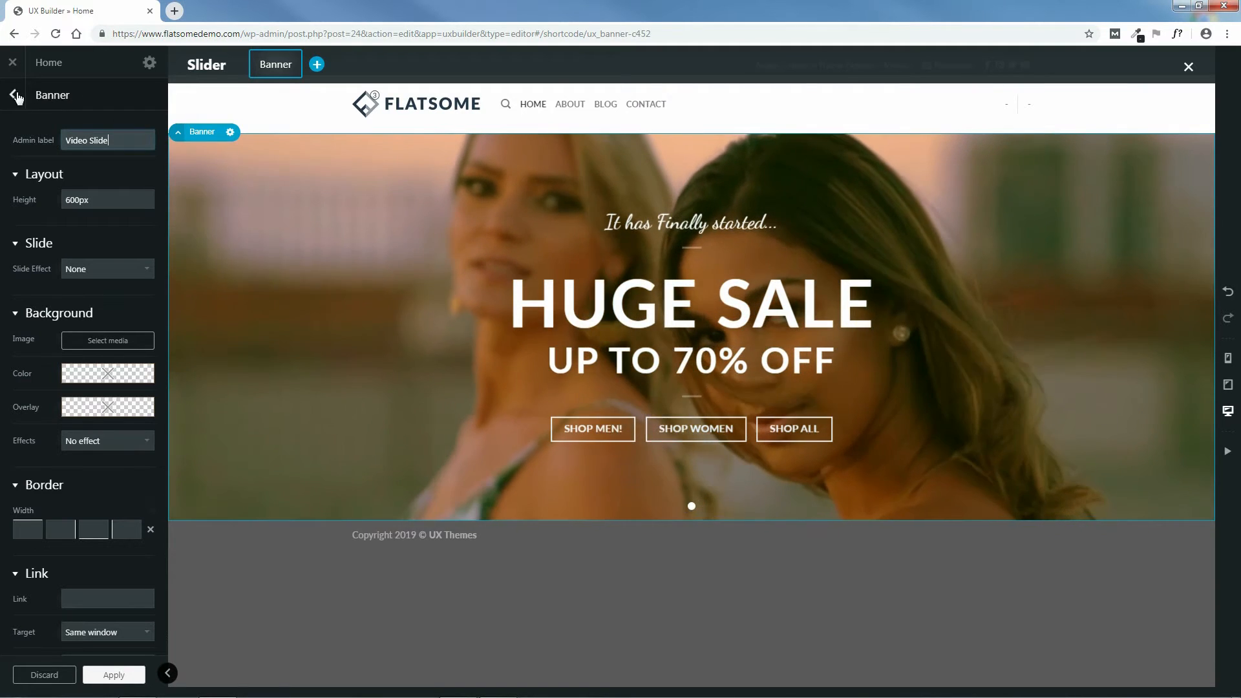
{"action": "left_click", "coordinate": [13, 94]}
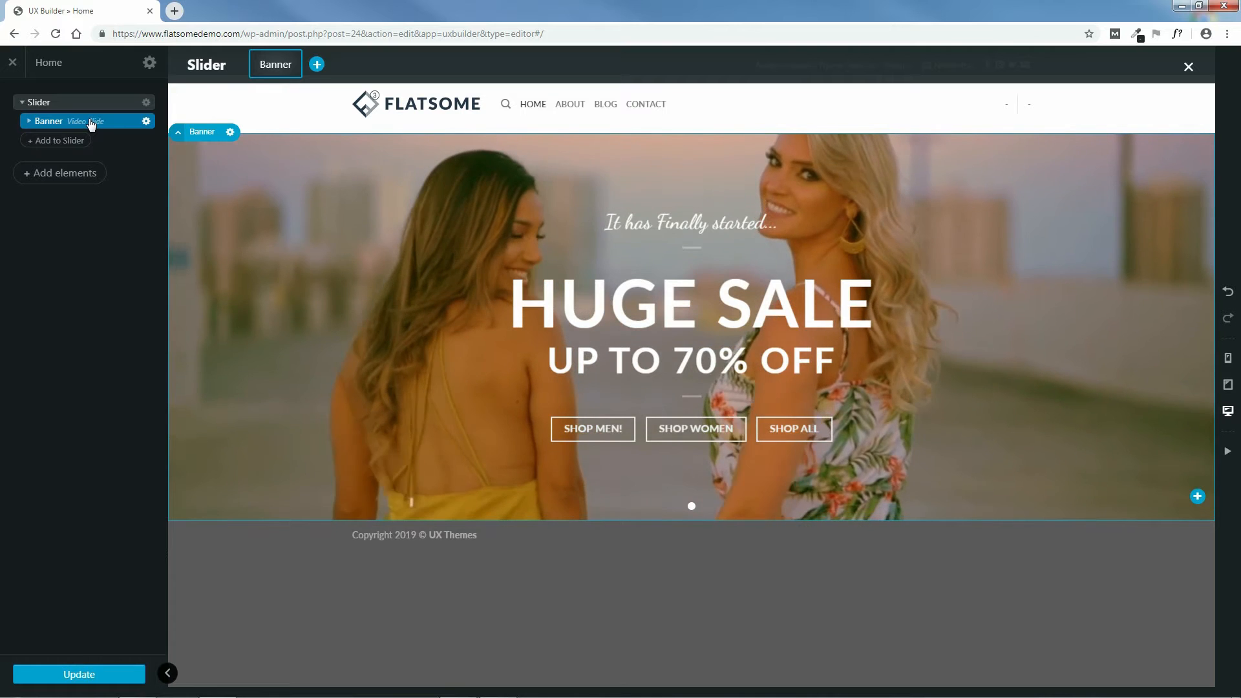
{"action": "left_click", "coordinate": [90, 124]}
- Try the Auto, Full, 16:9, 1:2 and 1:1 height presets on the banner, then 16:9 again
{"action": "mouse_move", "coordinate": [59, 197]}
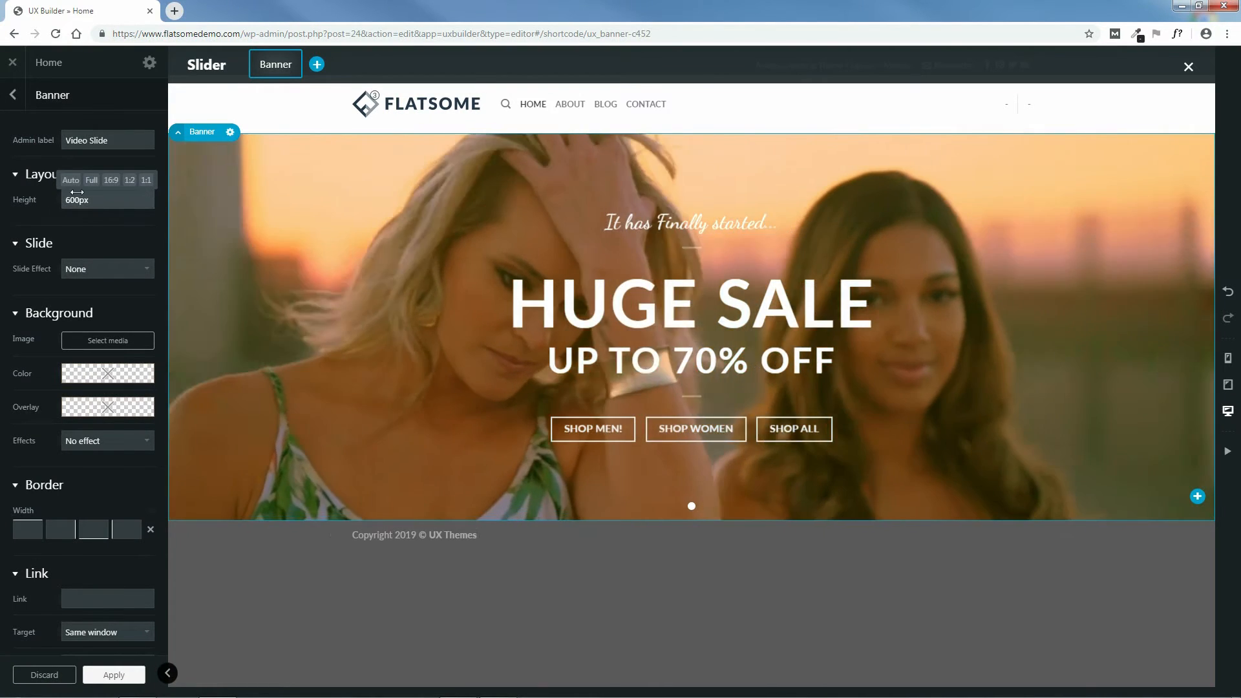
{"action": "left_click", "coordinate": [71, 181]}
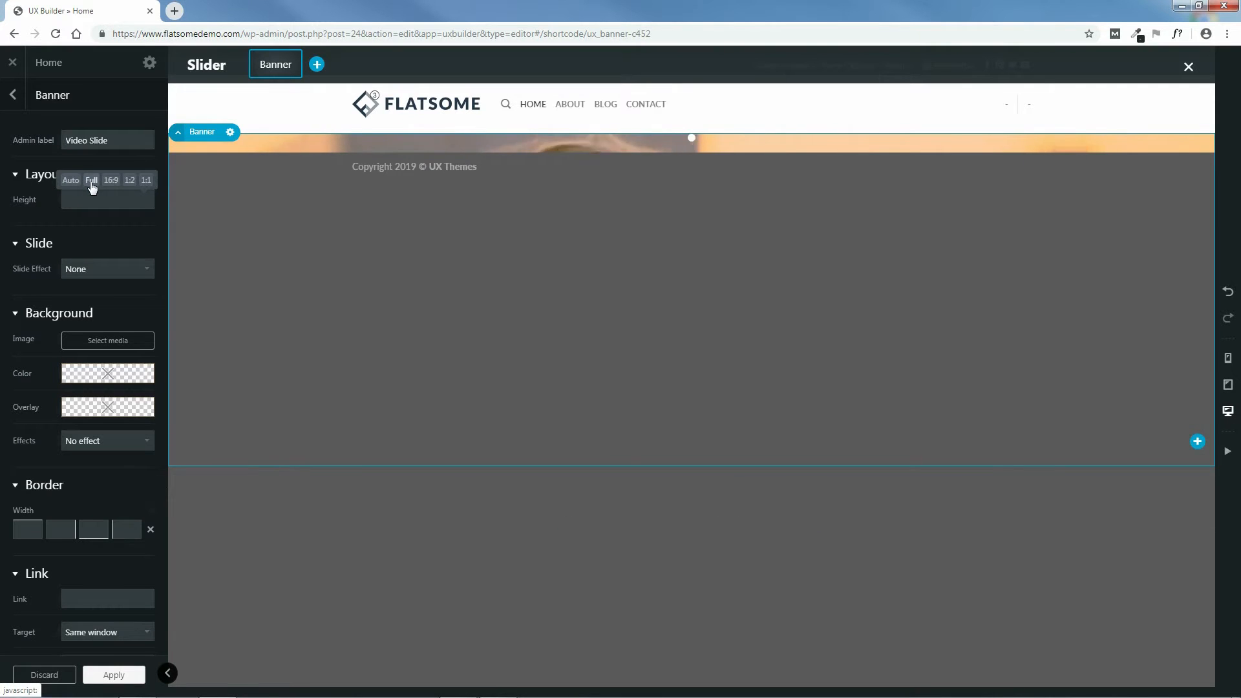
{"action": "left_click", "coordinate": [91, 180]}
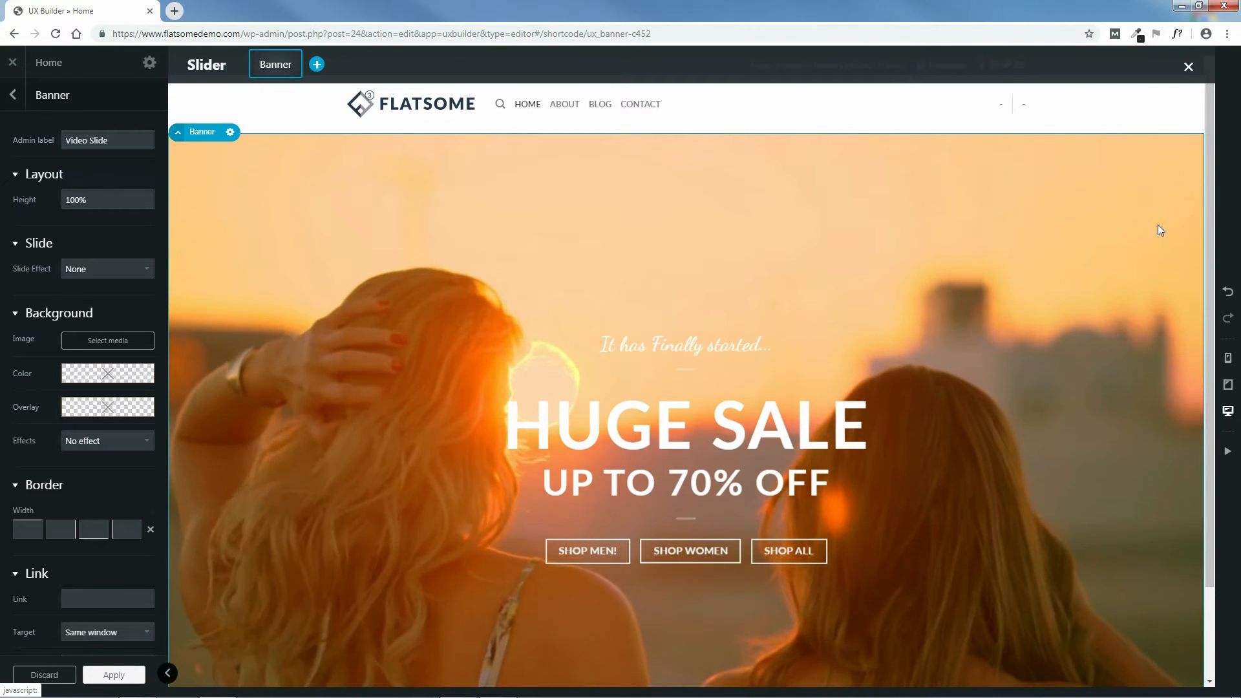
{"action": "scroll", "coordinate": [1191, 179], "scroll_direction": "down", "scroll_amount": 2}
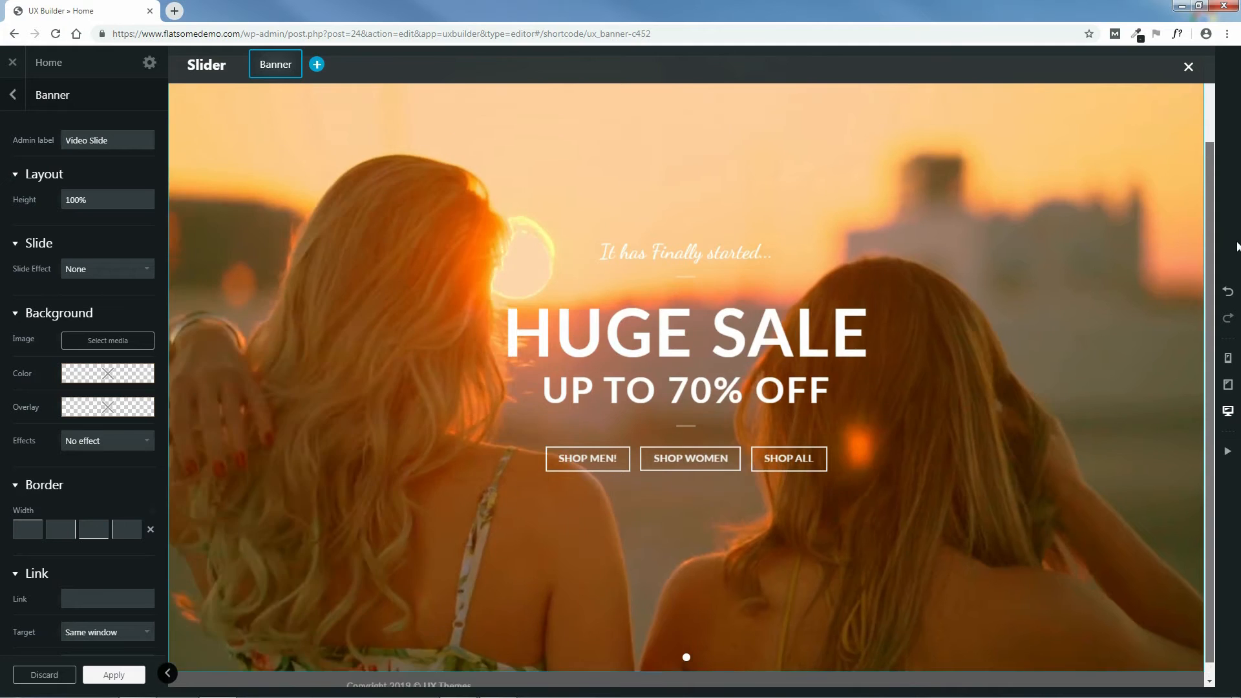
{"action": "scroll", "coordinate": [1202, 245], "scroll_direction": "up", "scroll_amount": 2}
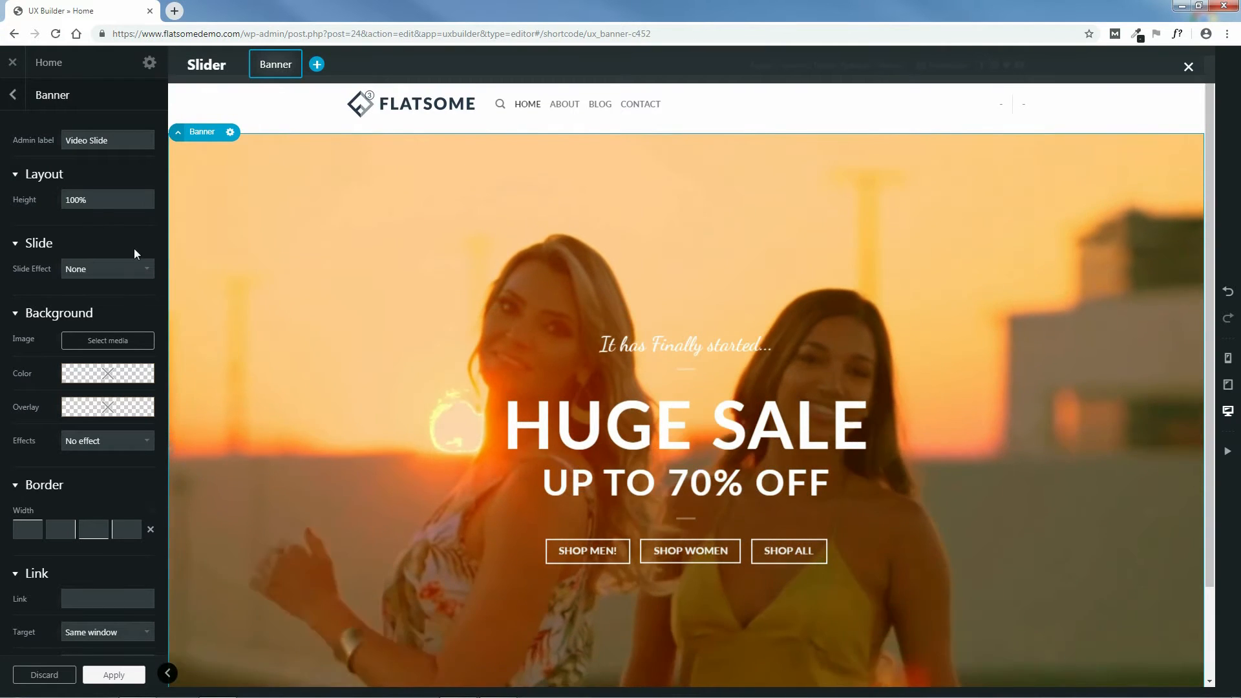
{"action": "mouse_move", "coordinate": [76, 199]}
{"action": "left_click", "coordinate": [107, 180]}
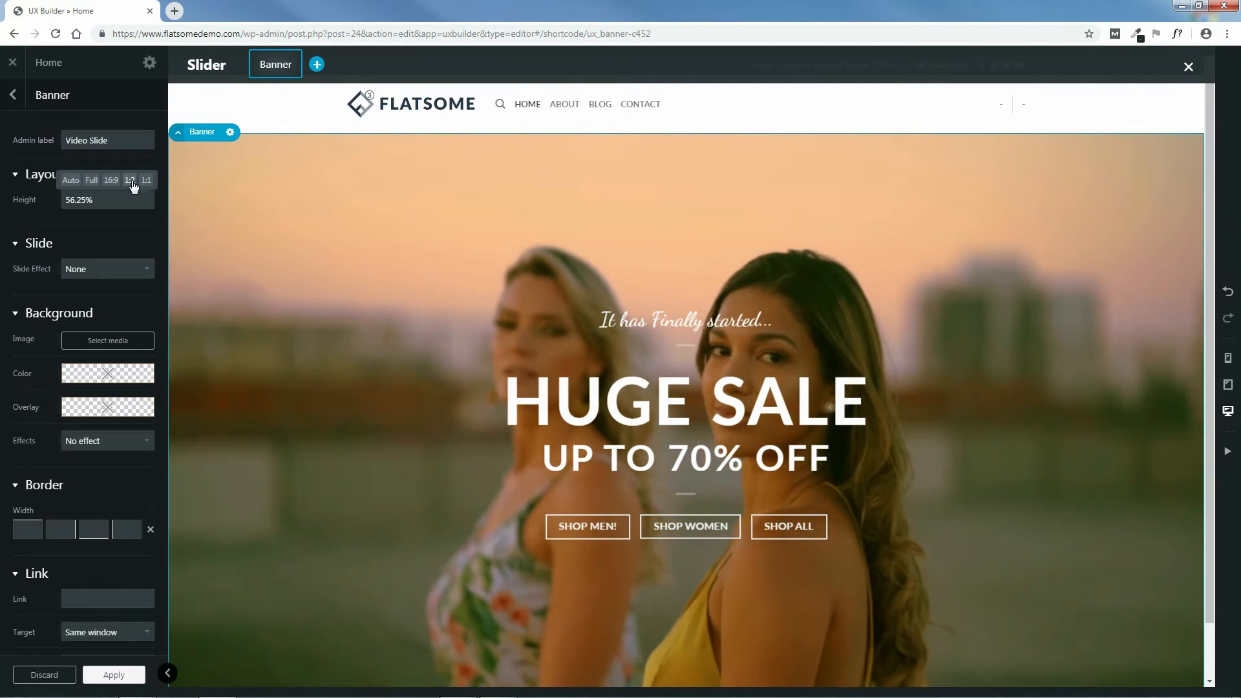
{"action": "left_click", "coordinate": [130, 181]}
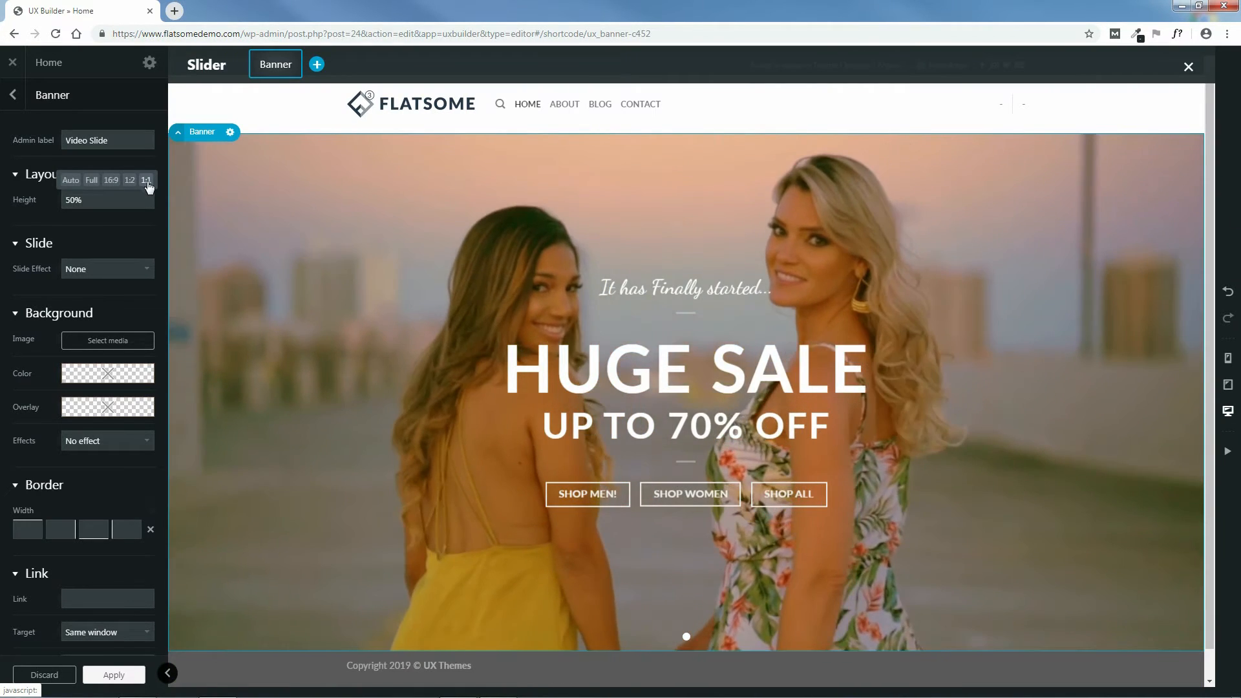
{"action": "left_click", "coordinate": [147, 183]}
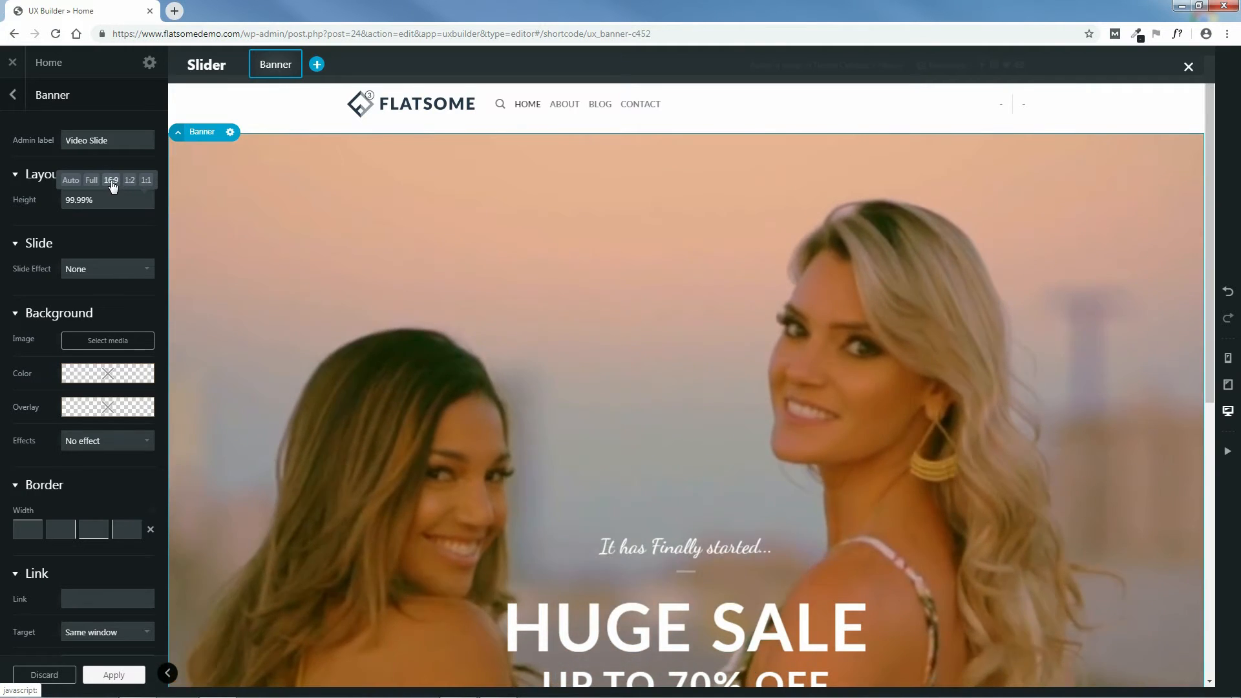
{"action": "left_click", "coordinate": [111, 181]}
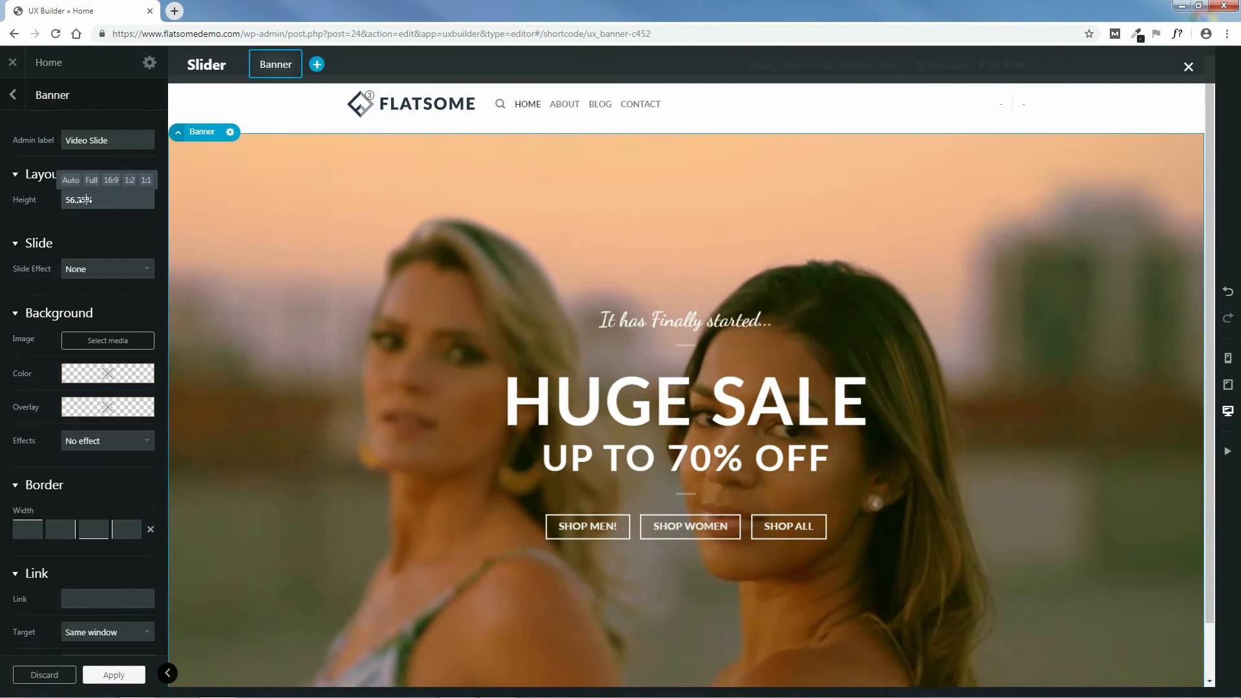
- Set the banner's height to 47% and look through the slide effect options without changing the effect
{"action": "left_click_drag", "start_coordinate": [80, 202], "coordinate": [79, 201]}
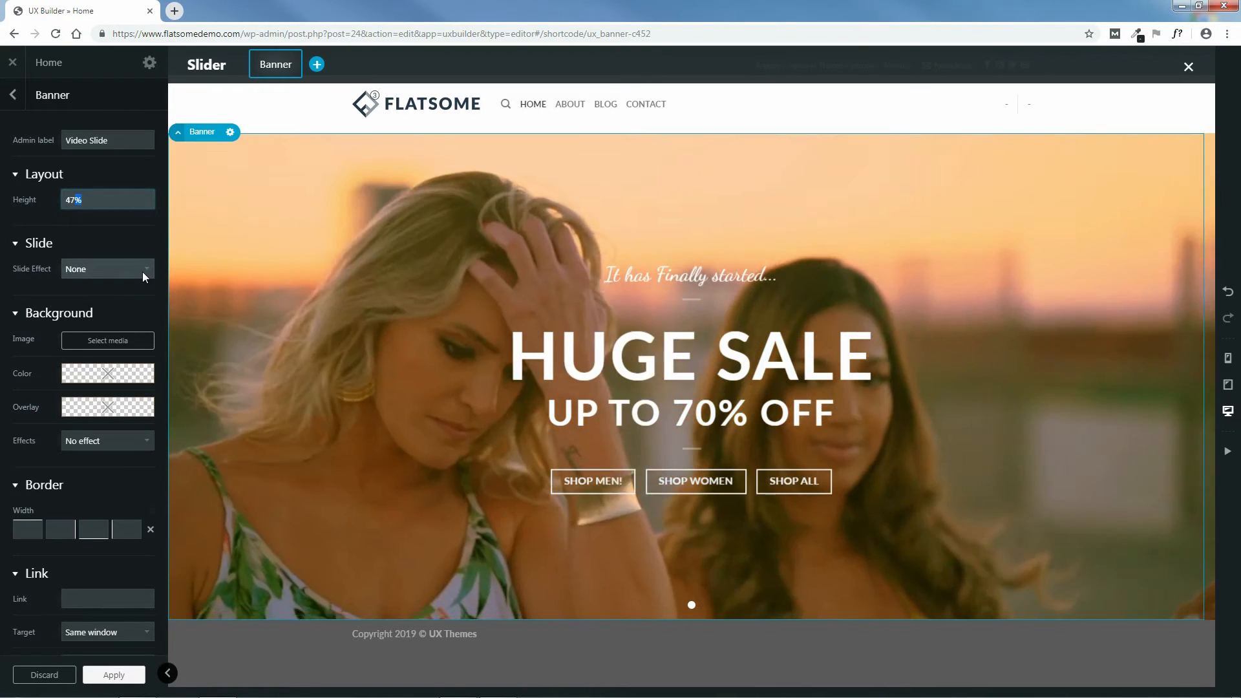
{"action": "left_click", "coordinate": [142, 271]}
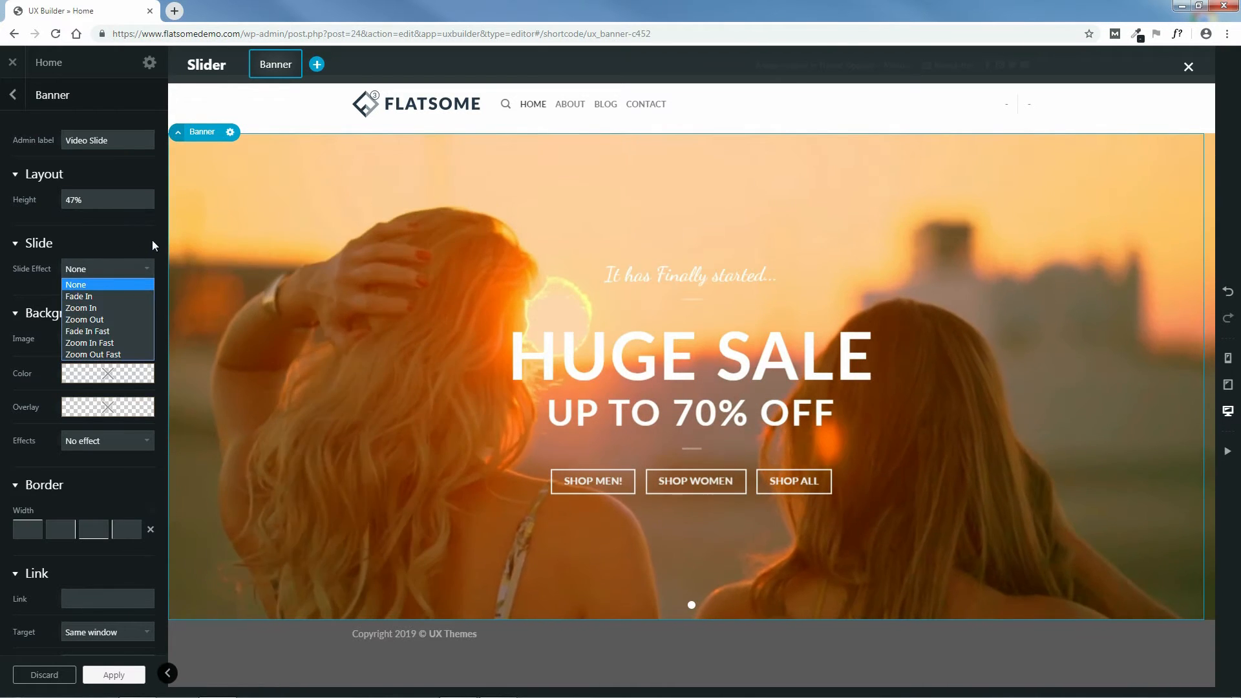
{"action": "left_click", "coordinate": [153, 239]}
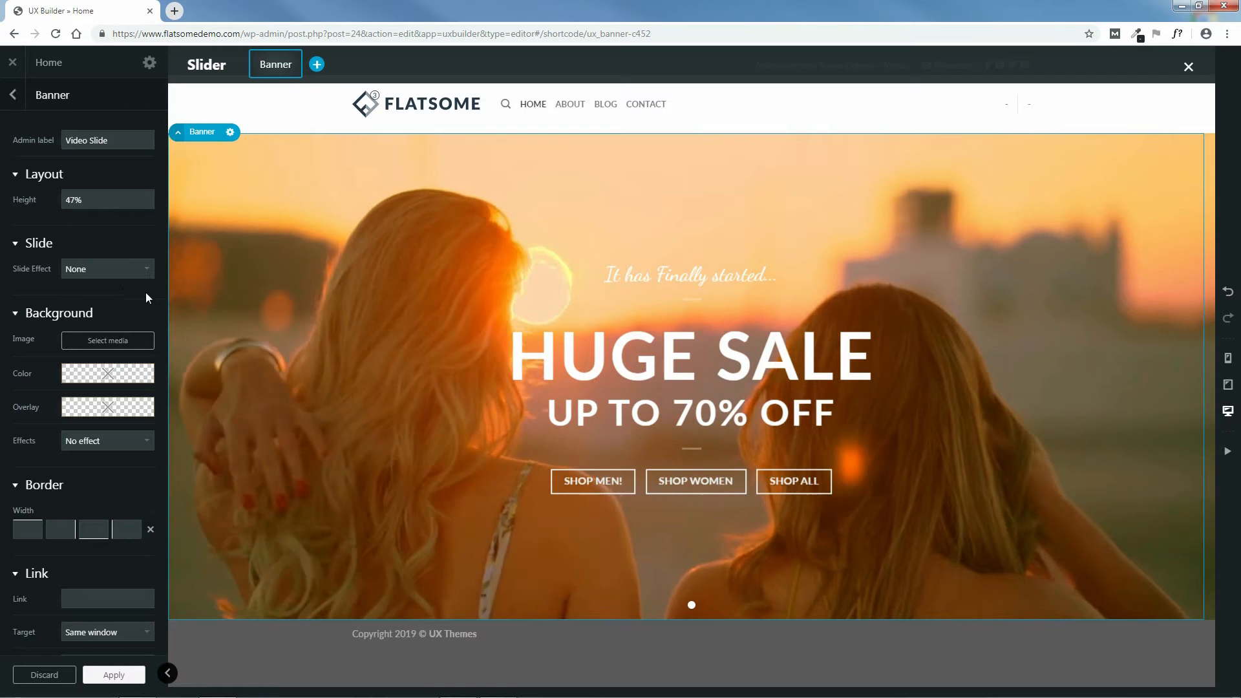
- Set the banner's border width to 10px on all four sides
{"action": "scroll", "coordinate": [159, 313], "scroll_direction": "down", "scroll_amount": 2}
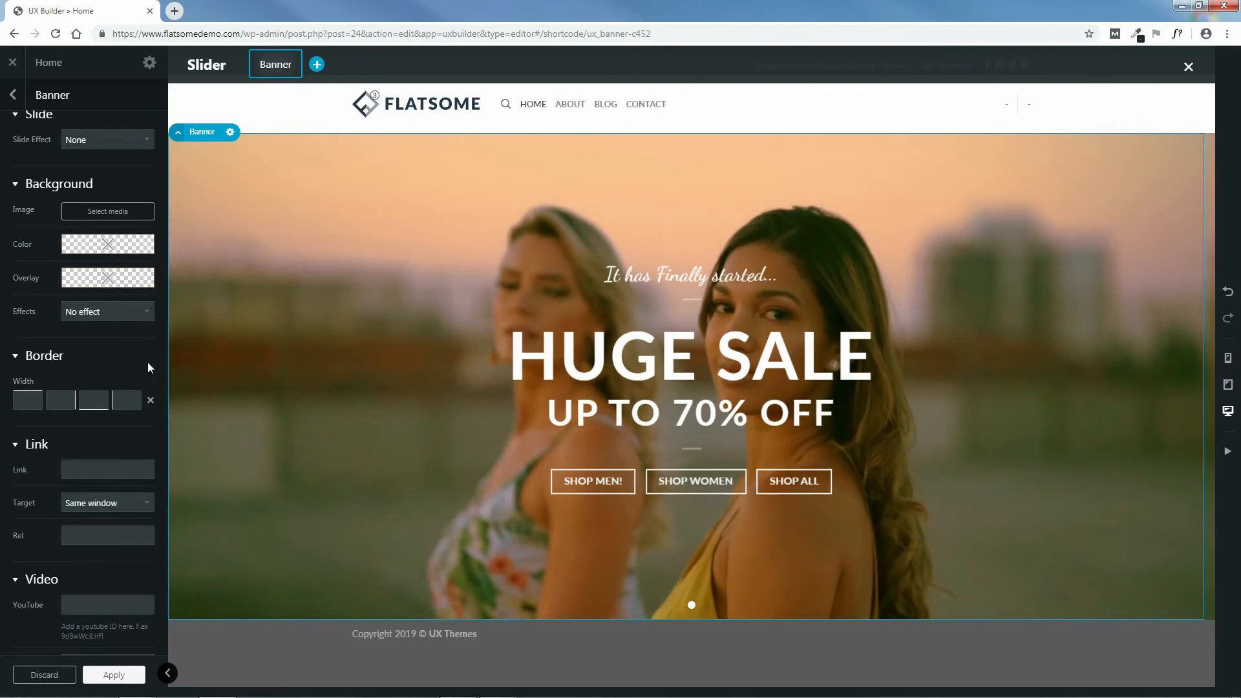
{"action": "scroll", "coordinate": [145, 359], "scroll_direction": "down", "scroll_amount": 3}
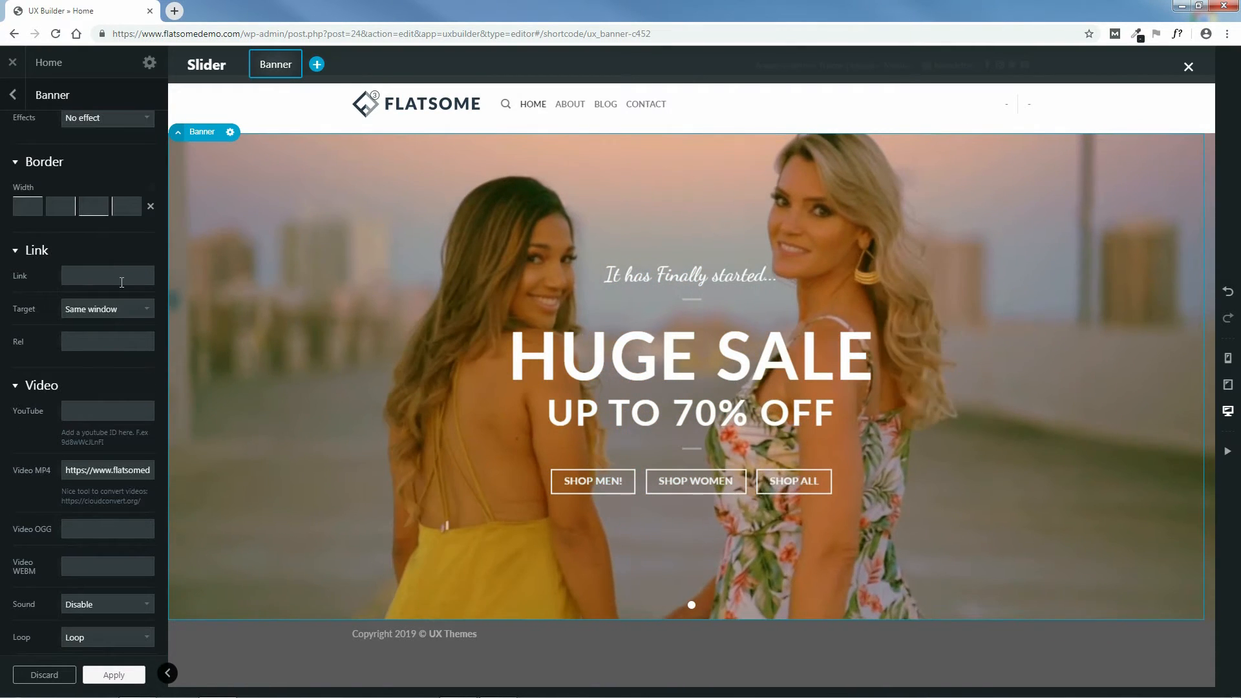
{"action": "left_click_drag", "start_coordinate": [28, 206], "coordinate": [49, 208]}
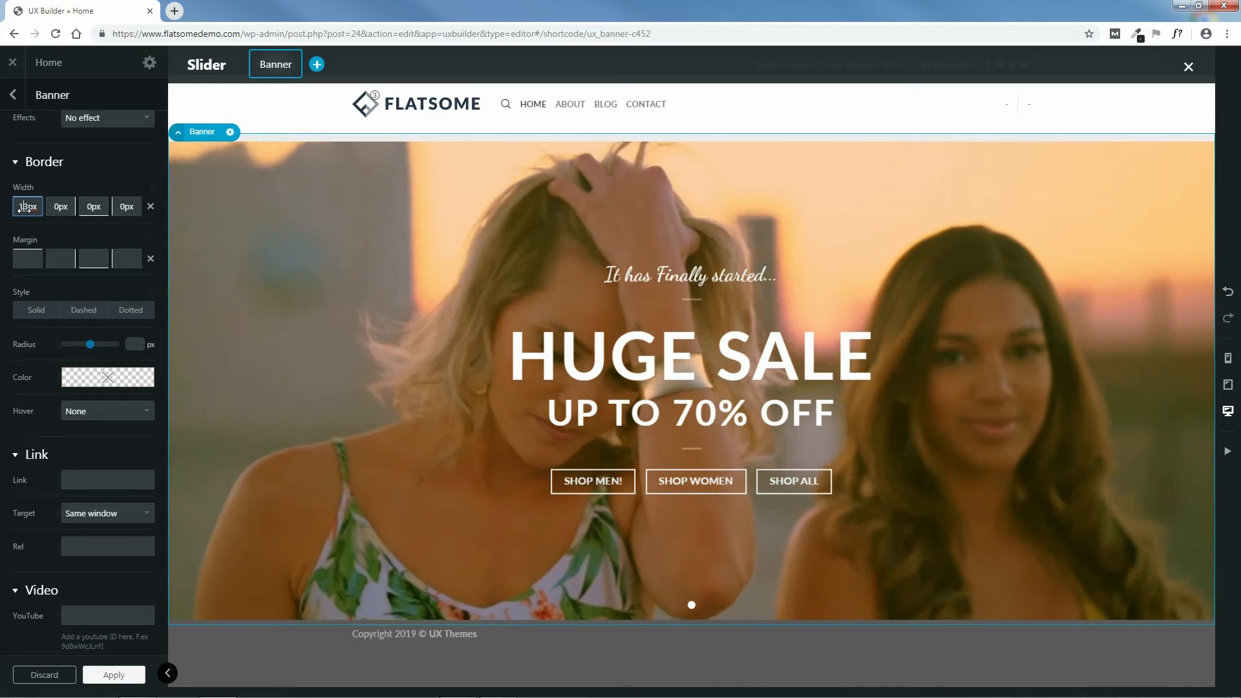
{"action": "left_click_drag", "start_coordinate": [25, 209], "coordinate": [42, 220]}
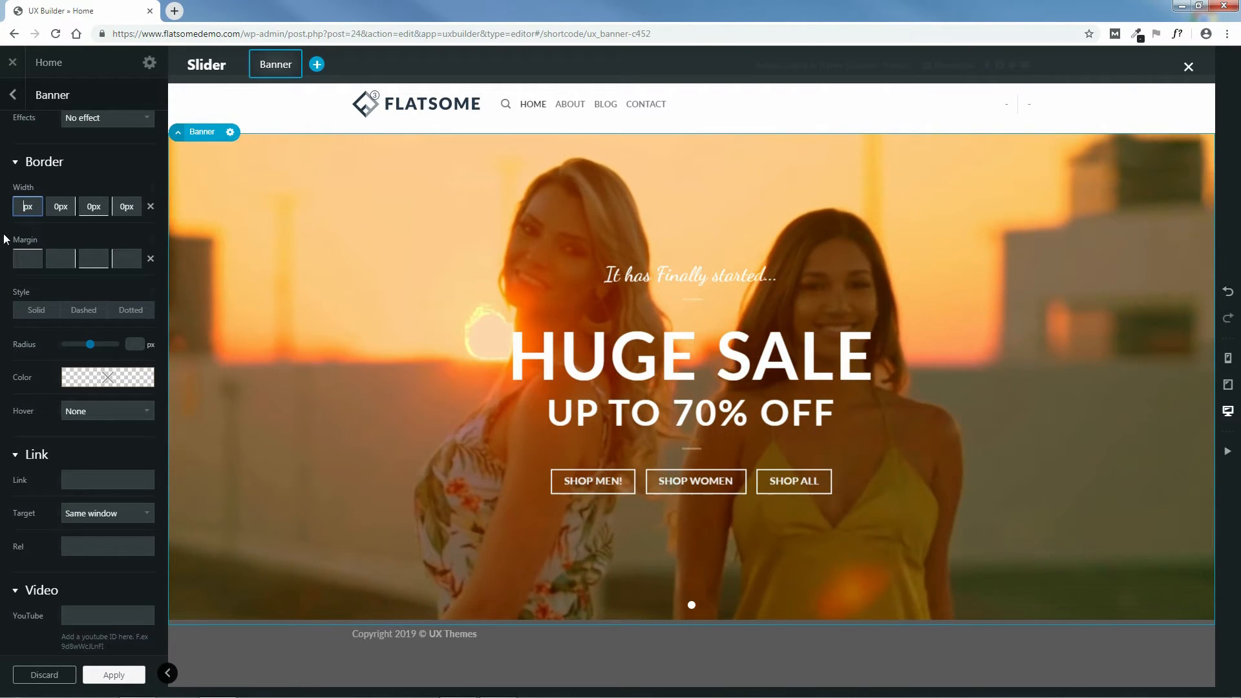
{"action": "type", "text": "10"}
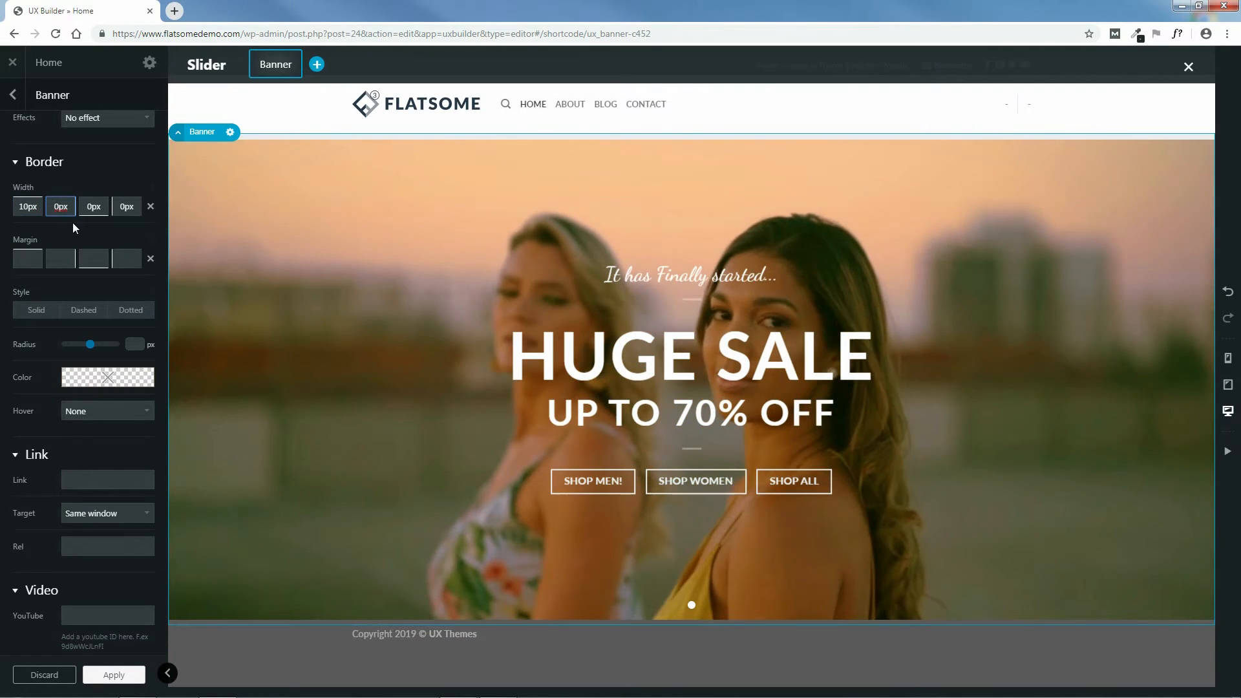
{"action": "type", "text": "1"}
{"action": "left_click", "coordinate": [92, 207]}
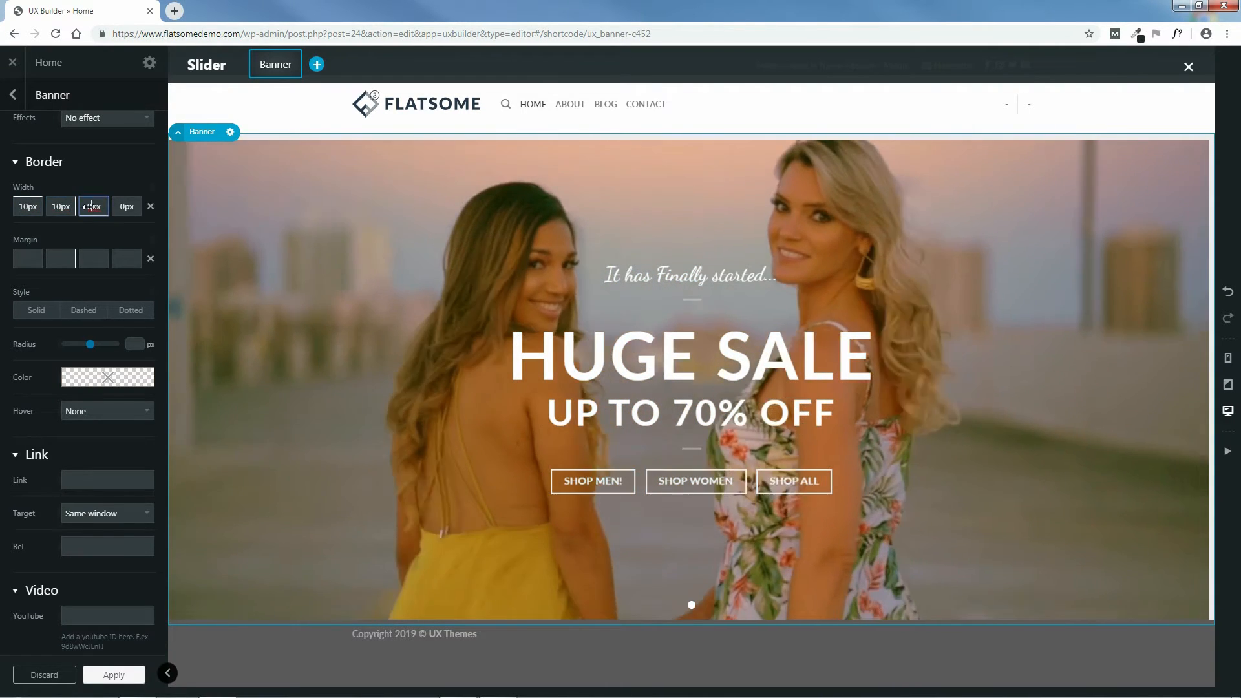
{"action": "type", "text": "1"}
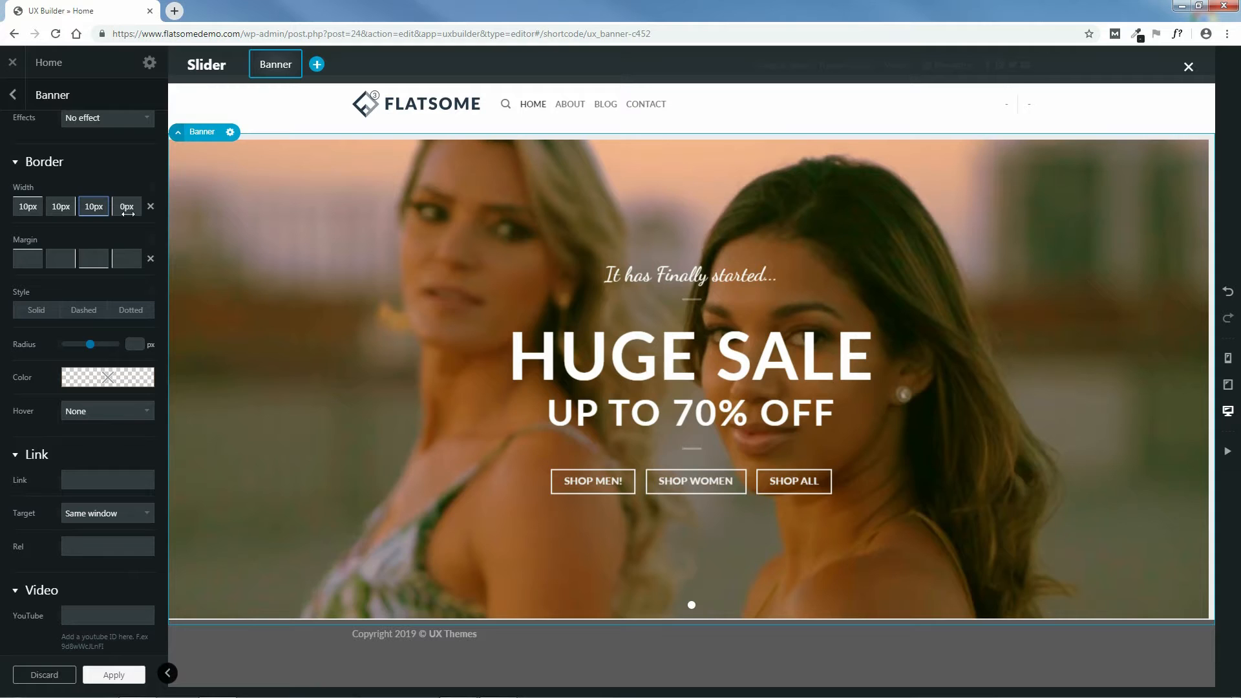
{"action": "left_click", "coordinate": [116, 206]}
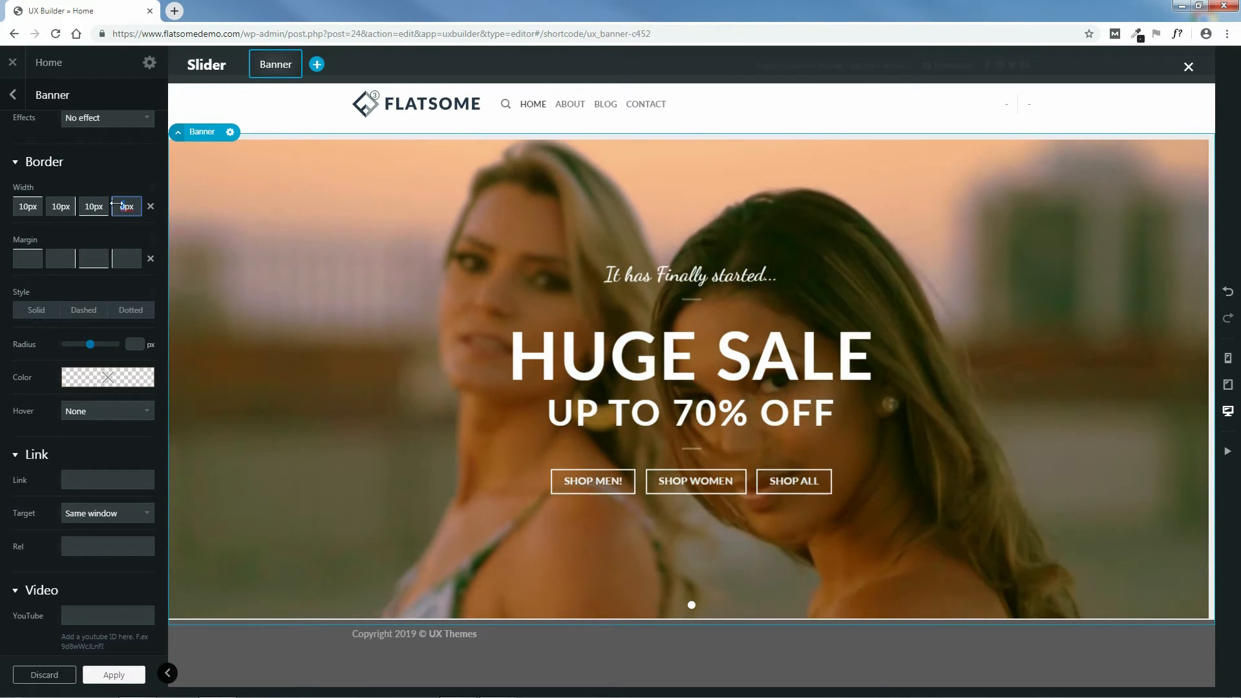
{"action": "type", "text": "1"}
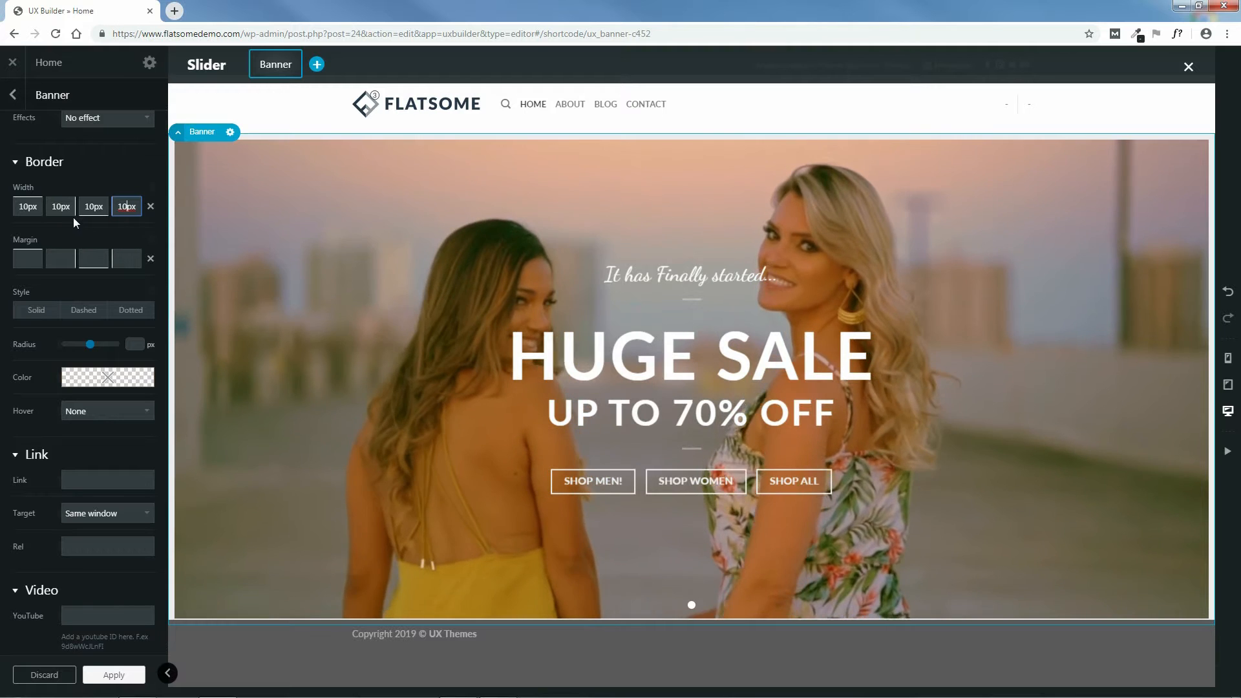
{"action": "left_click_drag", "start_coordinate": [1213, 222], "coordinate": [1215, 223]}
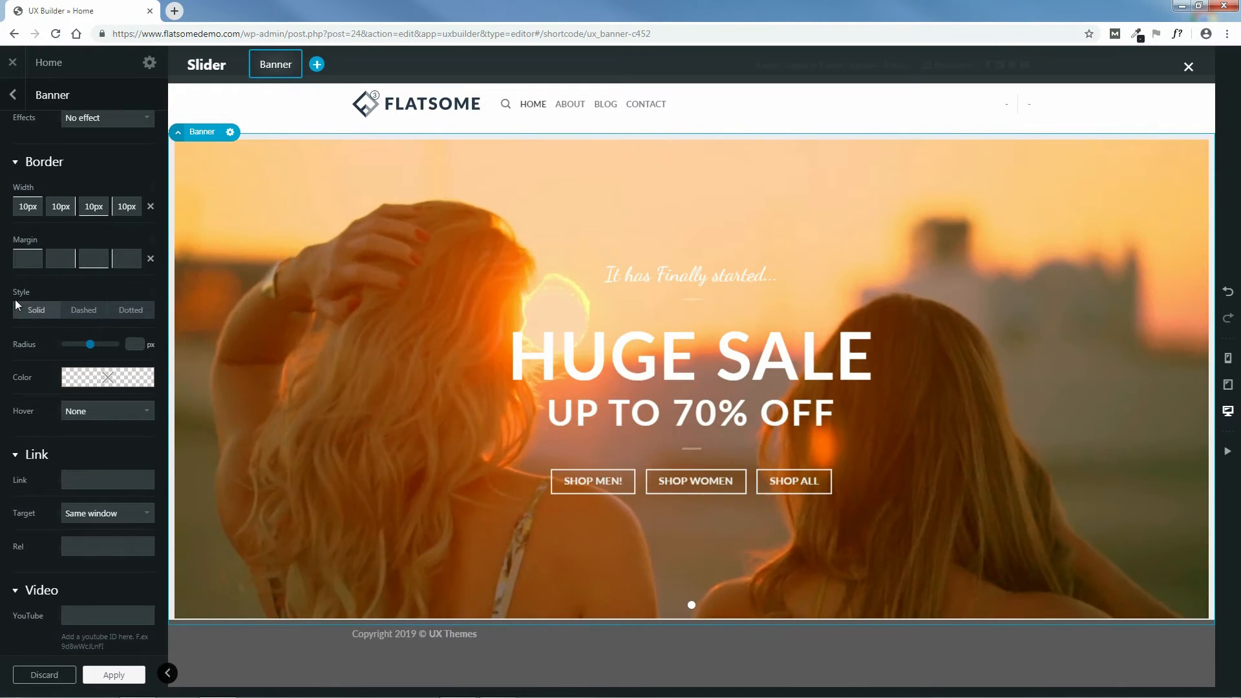
- Try the dashed and dotted border styles on the banner and round its border with a 57 px radius
{"action": "left_click", "coordinate": [81, 311]}
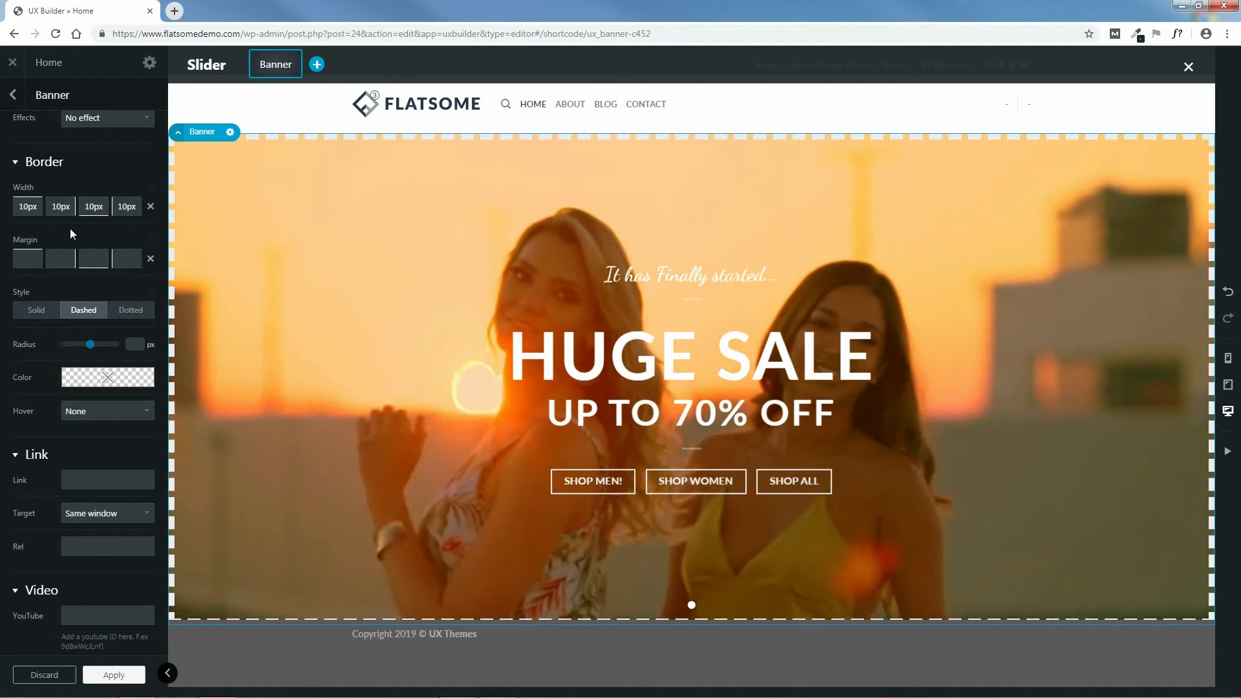
{"action": "left_click", "coordinate": [130, 310]}
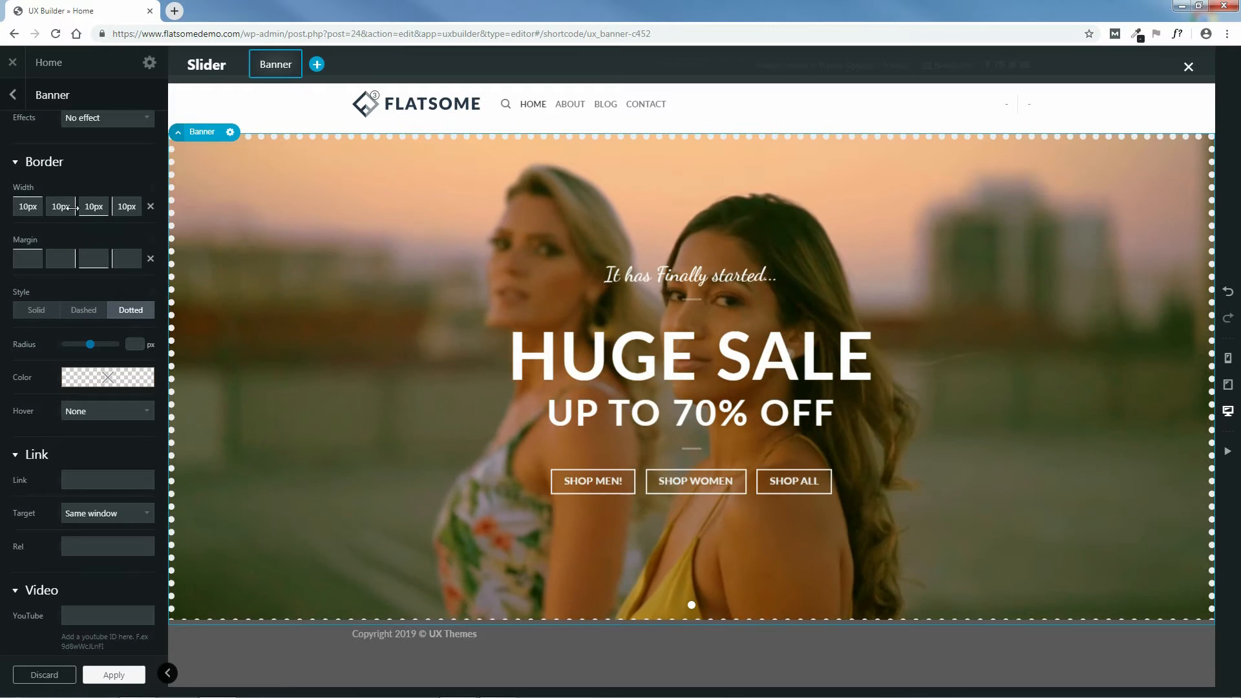
{"action": "left_click_drag", "start_coordinate": [94, 209], "coordinate": [94, 208]}
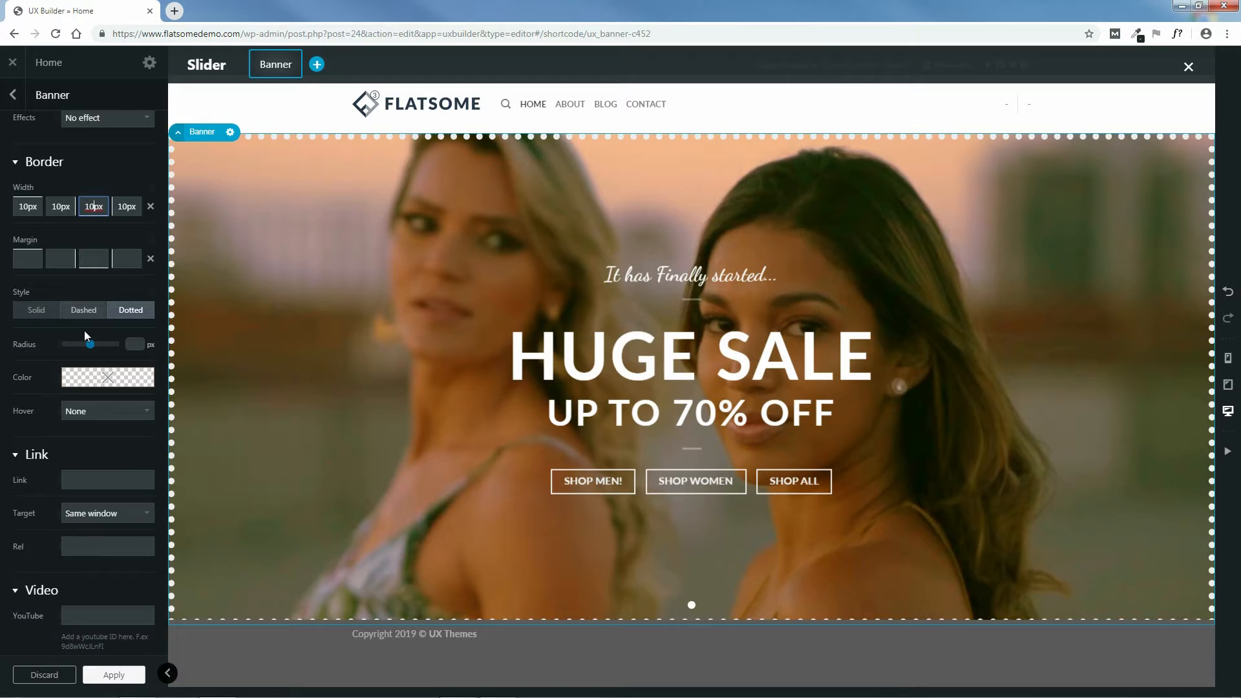
{"action": "left_click_drag", "start_coordinate": [90, 344], "coordinate": [96, 349]}
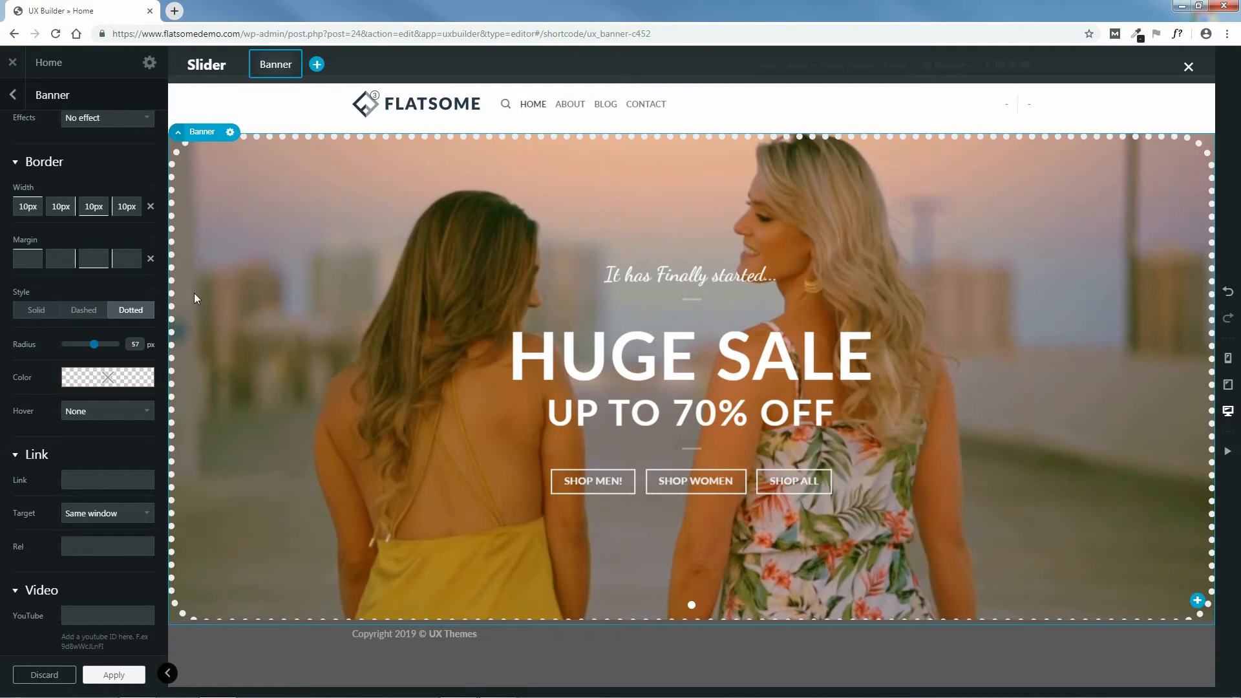
- Try the dashed and solid styles on the rounded border and clear all of the banner's border widths
{"action": "left_click", "coordinate": [84, 311]}
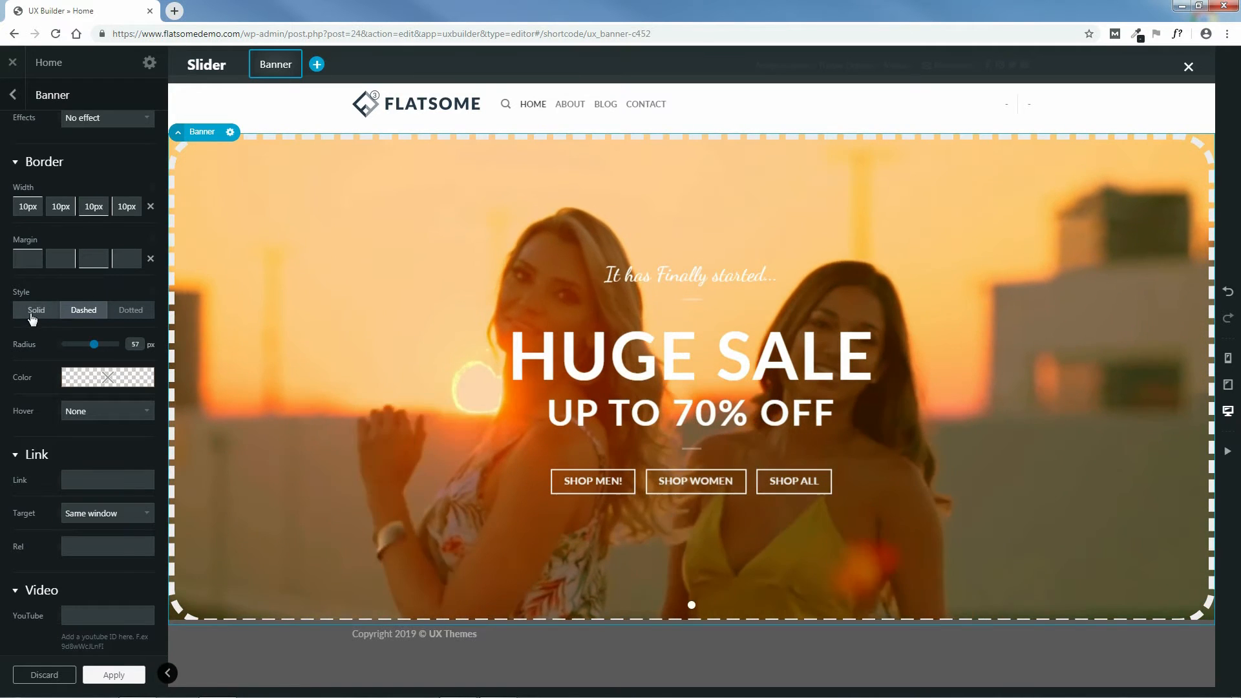
{"action": "left_click", "coordinate": [35, 311]}
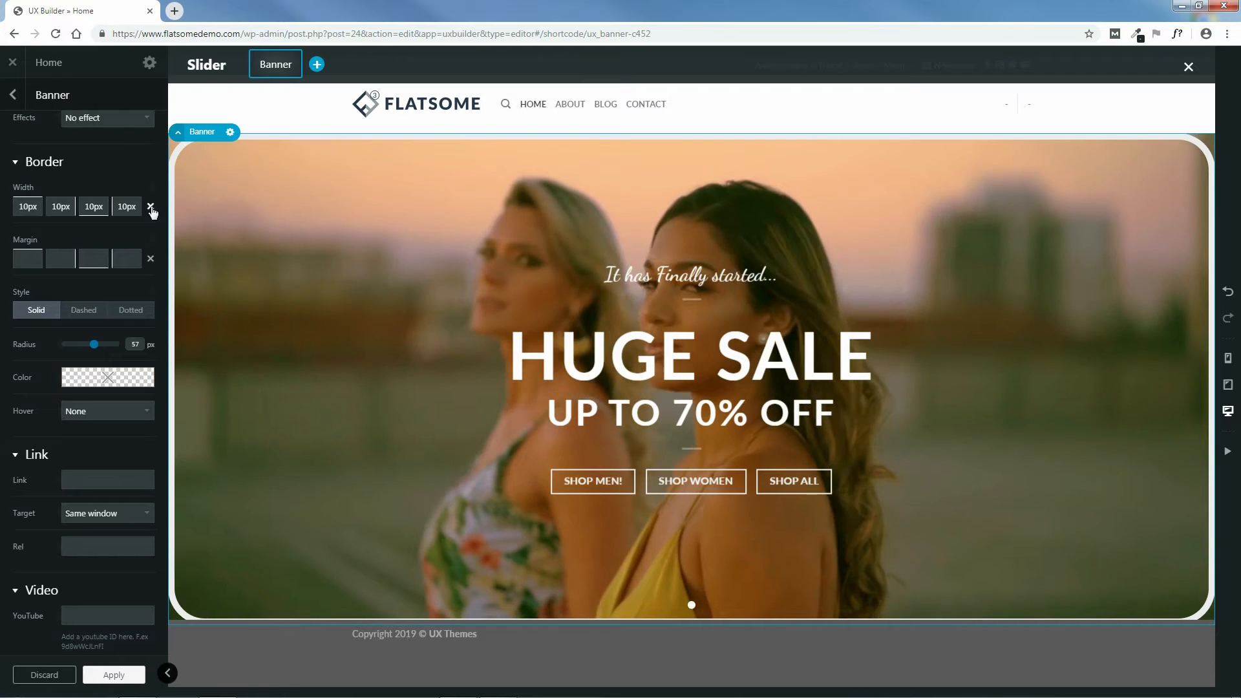
{"action": "left_click", "coordinate": [150, 207]}
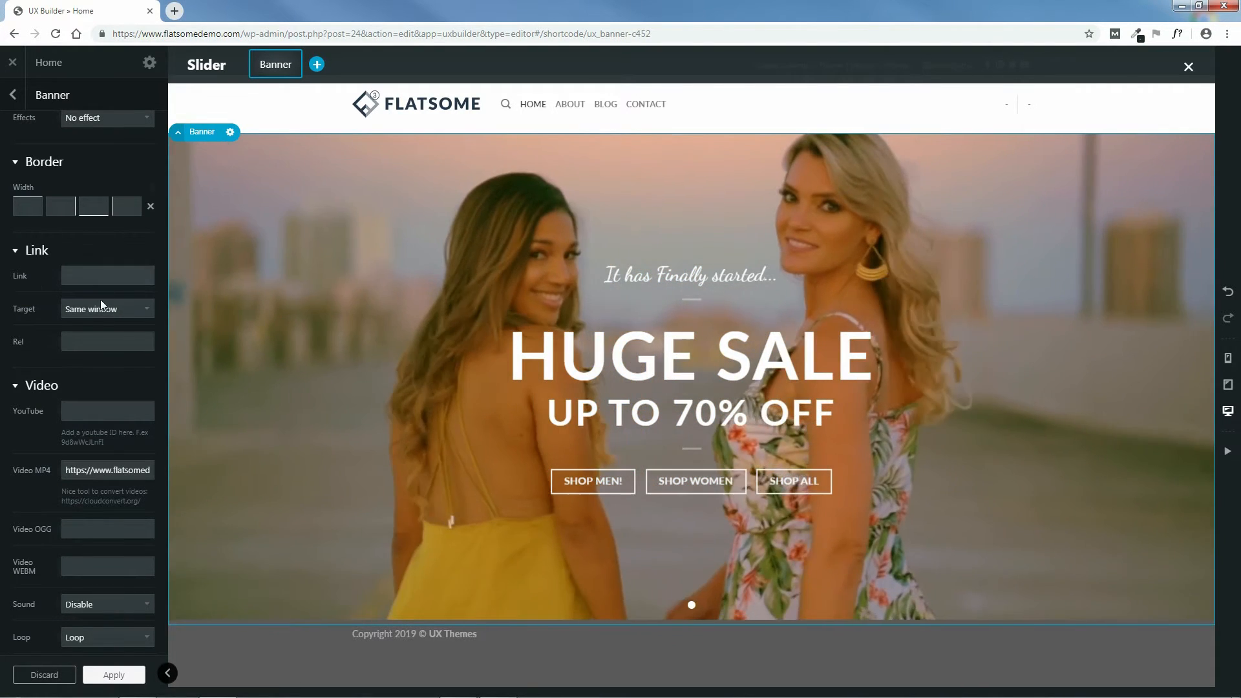
- Try enabling the banner video's sound and turning off its looping, returning them to Disable and Loop
{"action": "scroll", "coordinate": [130, 386], "scroll_direction": "down", "scroll_amount": 3}
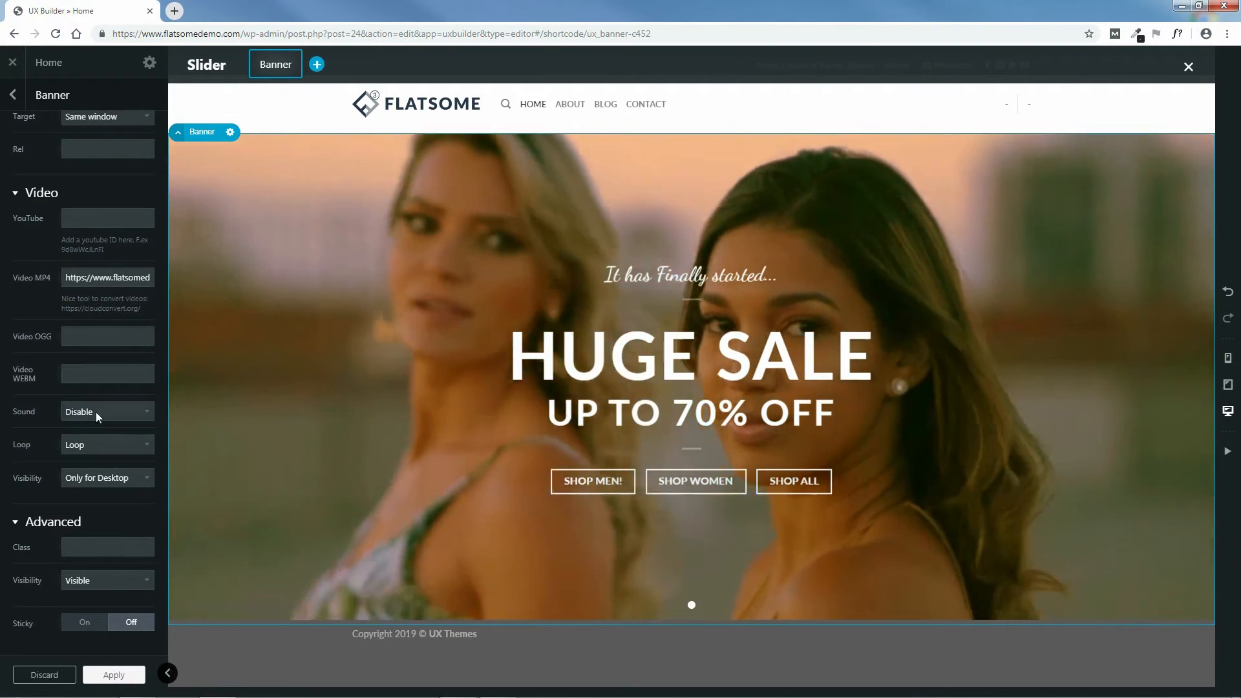
{"action": "left_click", "coordinate": [96, 412]}
{"action": "left_click", "coordinate": [99, 426]}
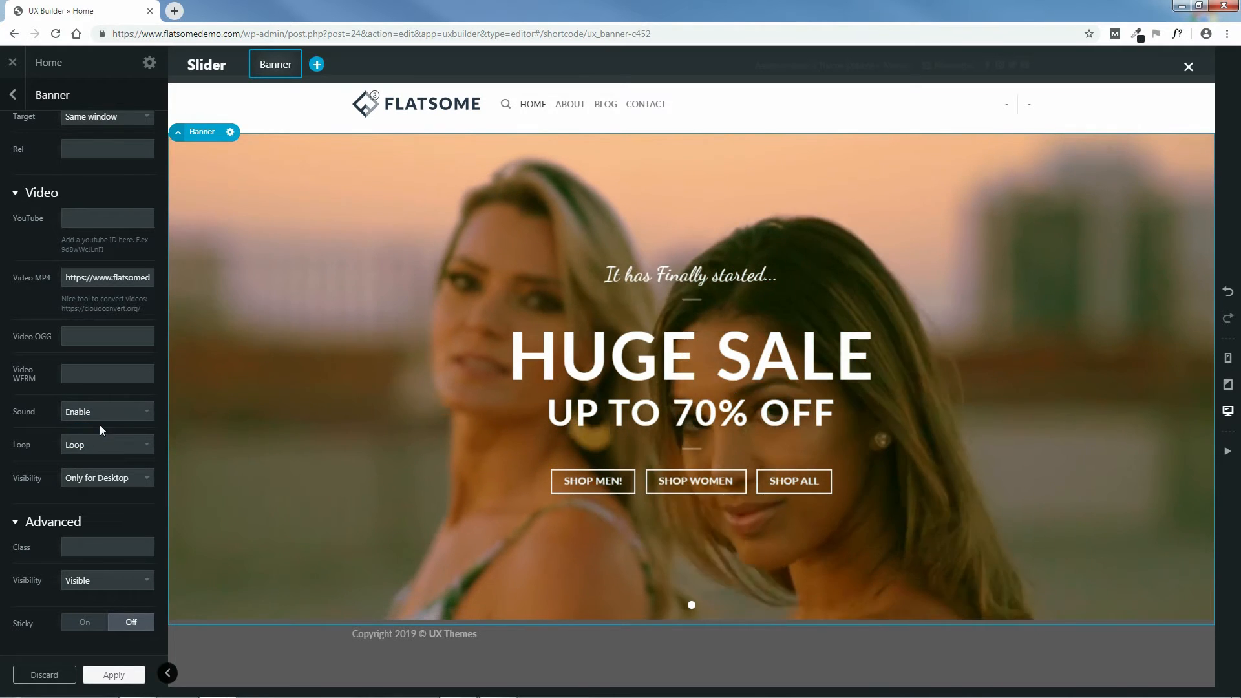
{"action": "left_click", "coordinate": [95, 410]}
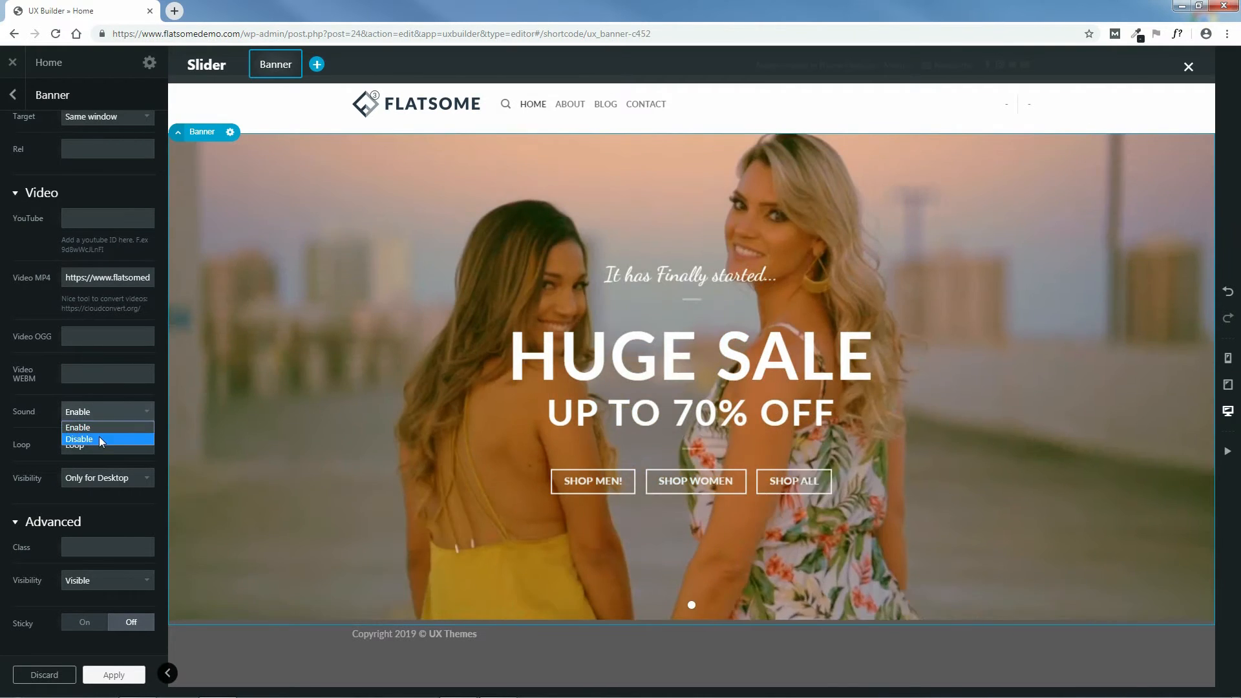
{"action": "left_click", "coordinate": [99, 439]}
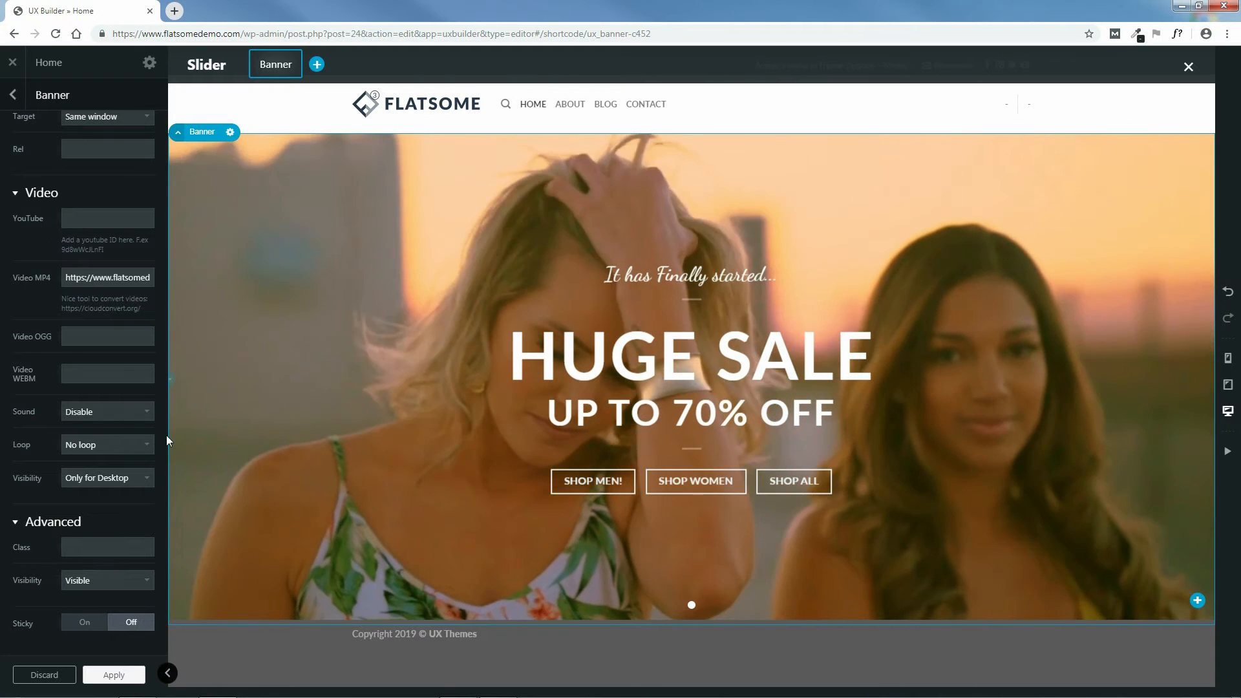
{"action": "left_click", "coordinate": [99, 446]}
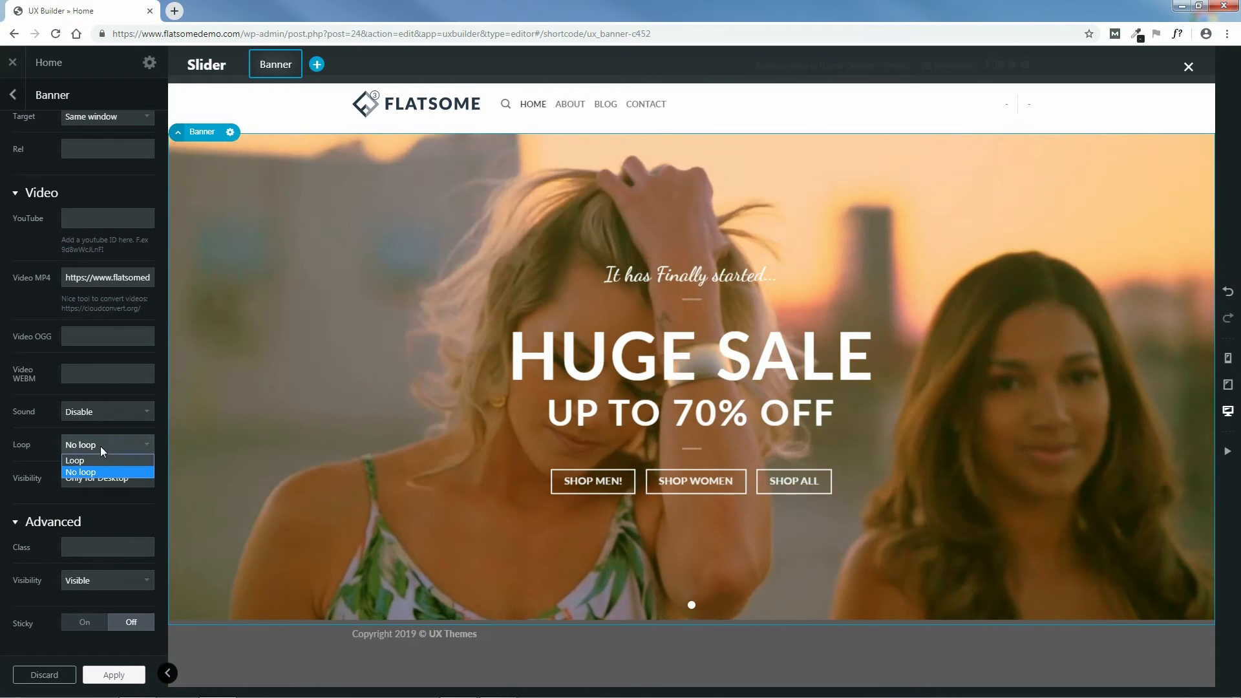
{"action": "left_click", "coordinate": [102, 457]}
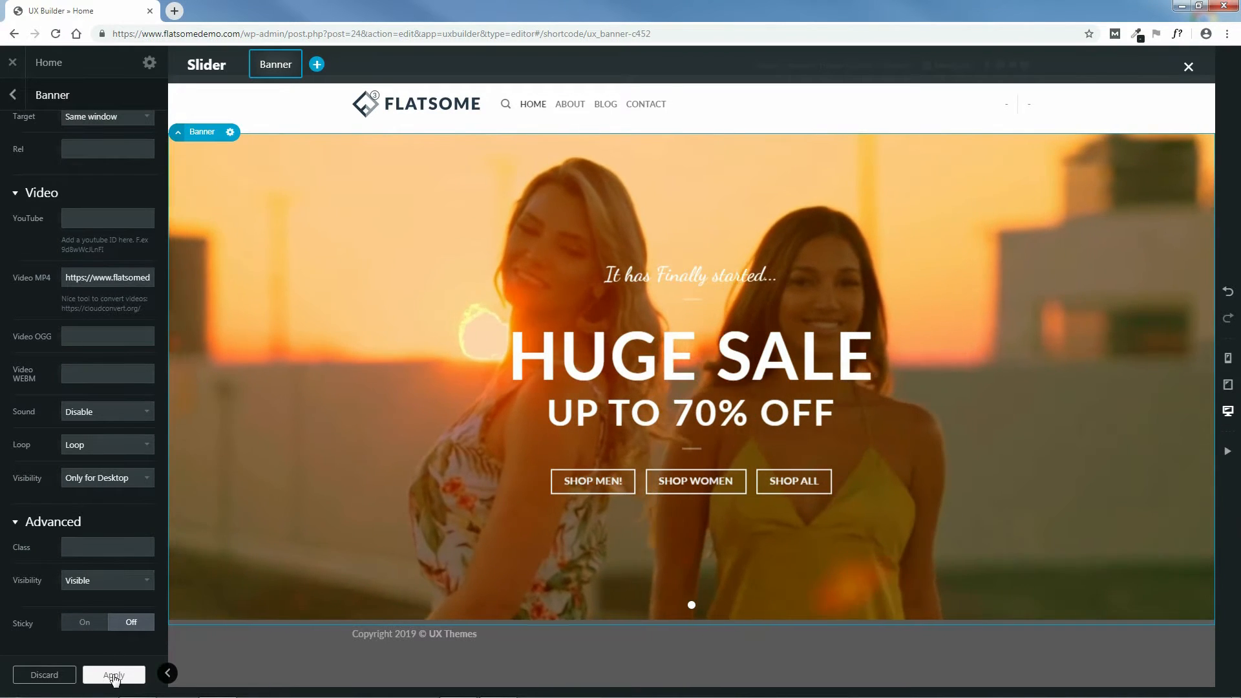
- Apply the banner settings, update the Home page and view it on the live site
{"action": "left_click", "coordinate": [113, 675]}
{"action": "left_click", "coordinate": [75, 675]}
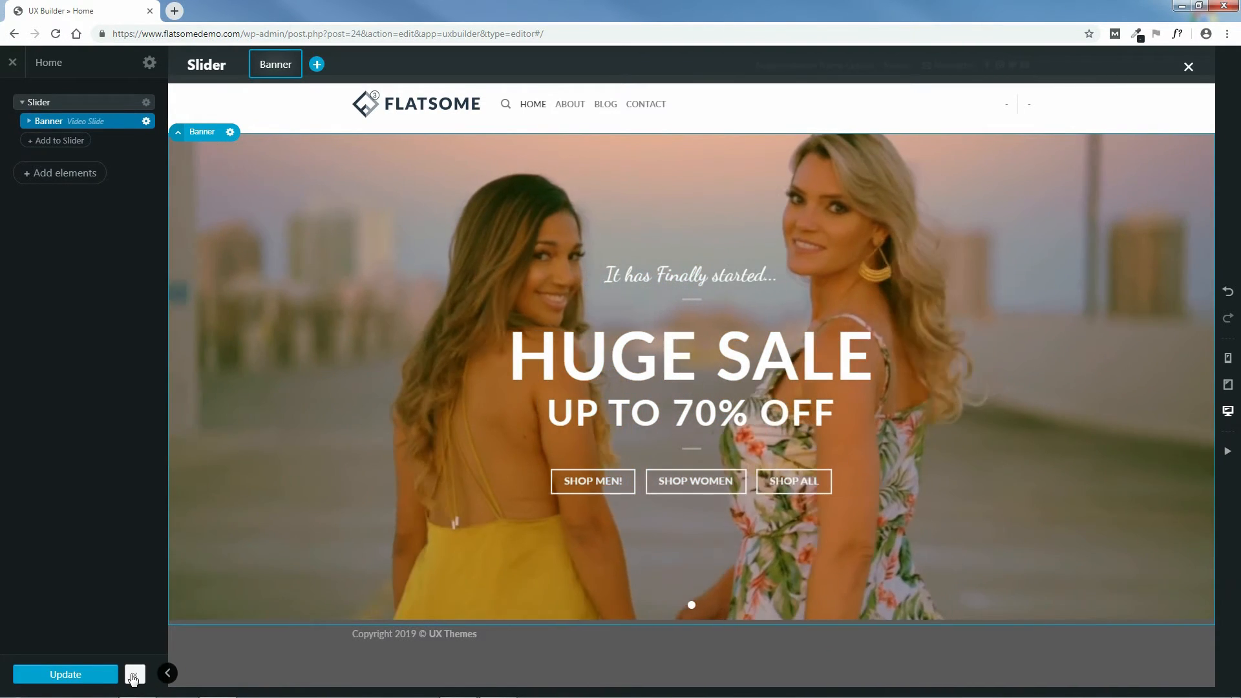
{"action": "left_click", "coordinate": [135, 678]}
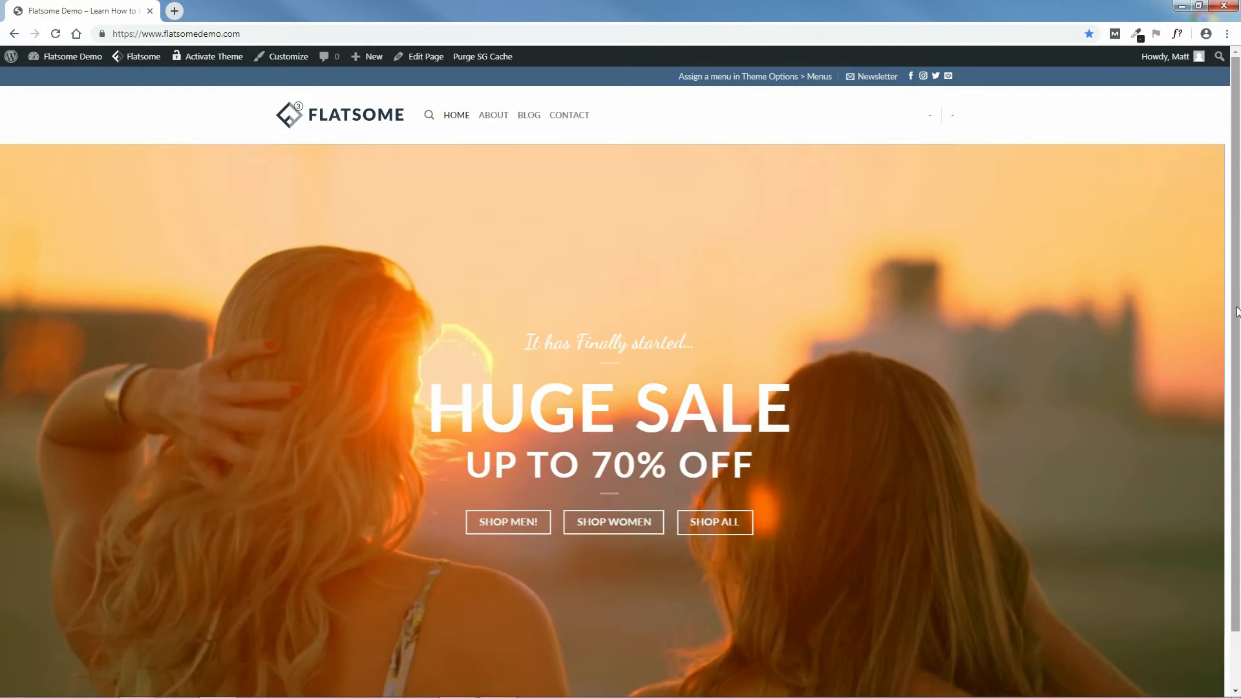
{"action": "scroll", "coordinate": [1237, 328], "scroll_direction": "down", "scroll_amount": 2}
{"action": "scroll", "coordinate": [1239, 250], "scroll_direction": "up", "scroll_amount": 2}
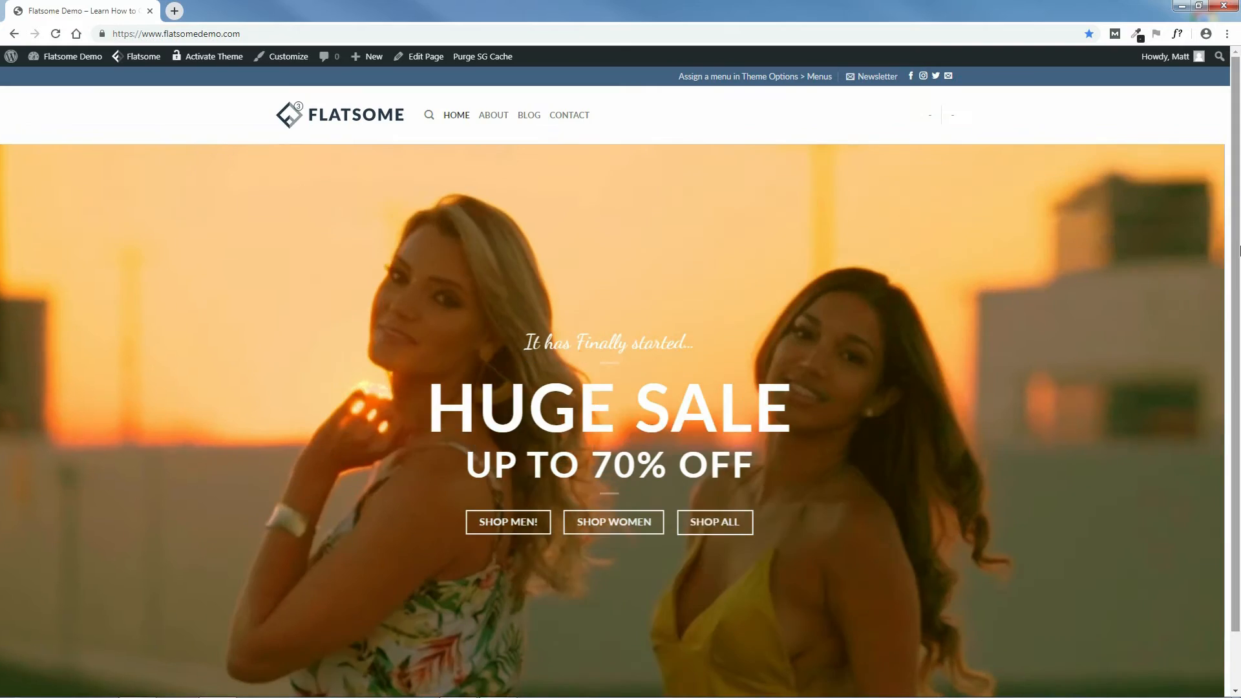
- Reopen the Home page in UX Builder and add a second banner to the slider with the Box Left preset
{"action": "mouse_move", "coordinate": [424, 62]}
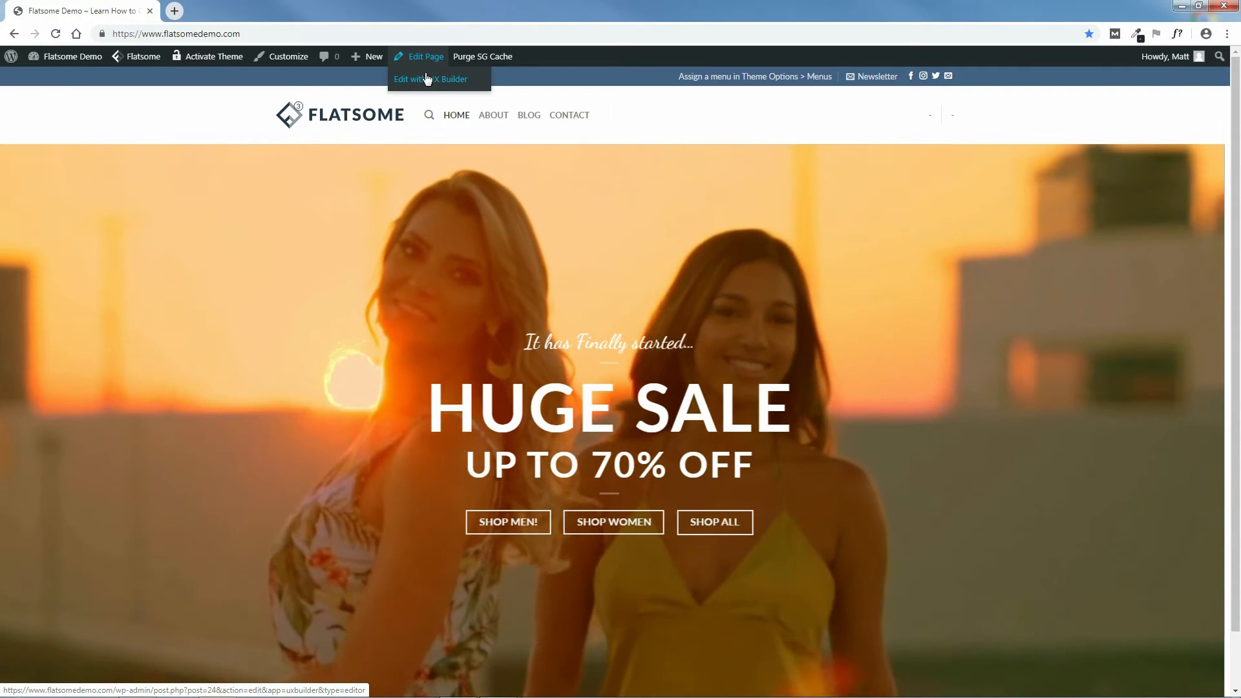
{"action": "left_click", "coordinate": [426, 81]}
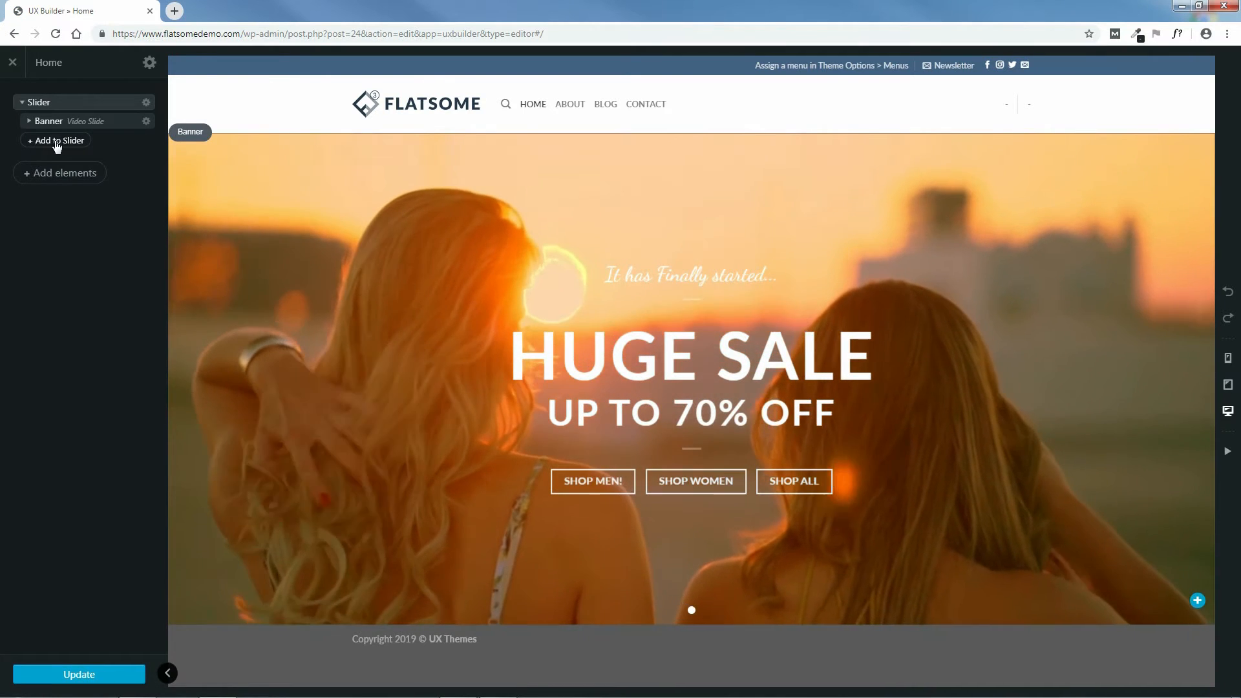
{"action": "left_click", "coordinate": [58, 142]}
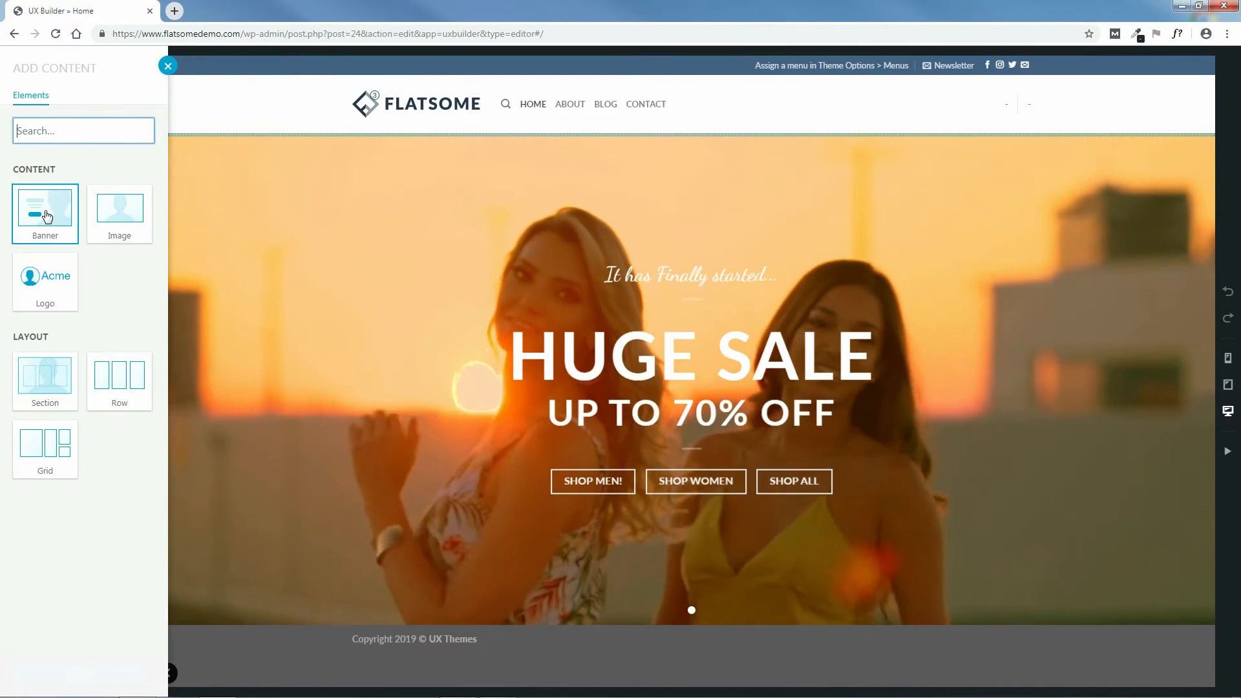
{"action": "left_click", "coordinate": [46, 215]}
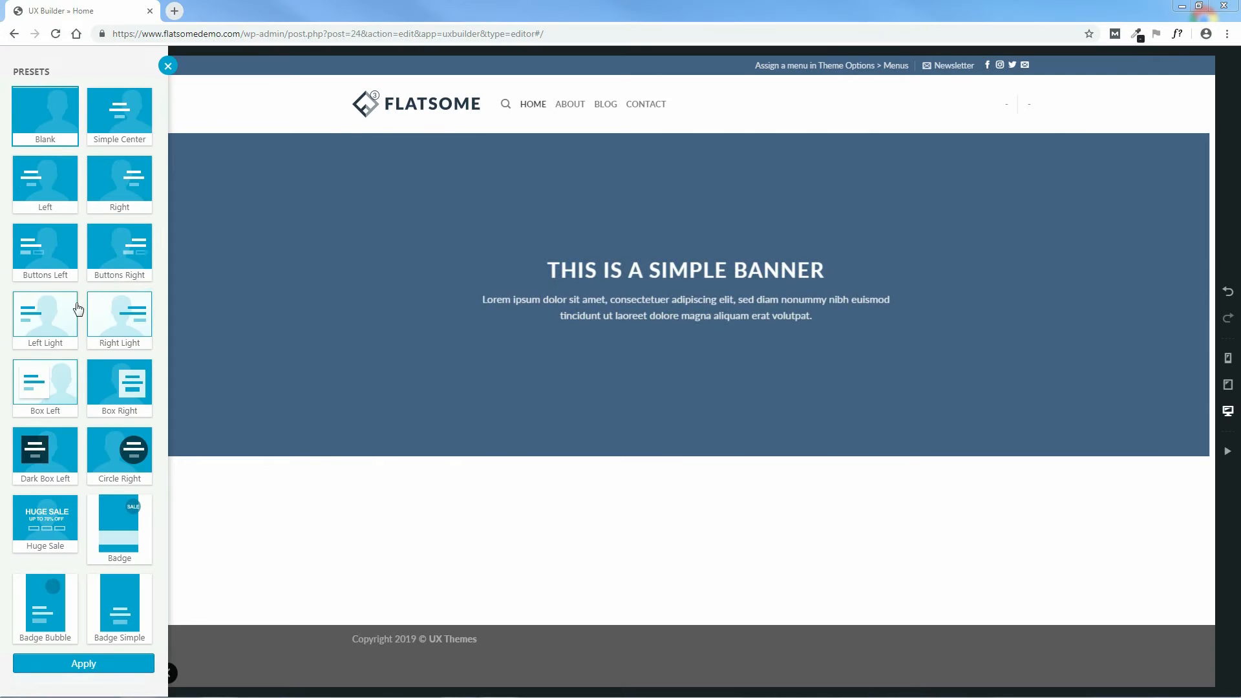
{"action": "left_click", "coordinate": [43, 404]}
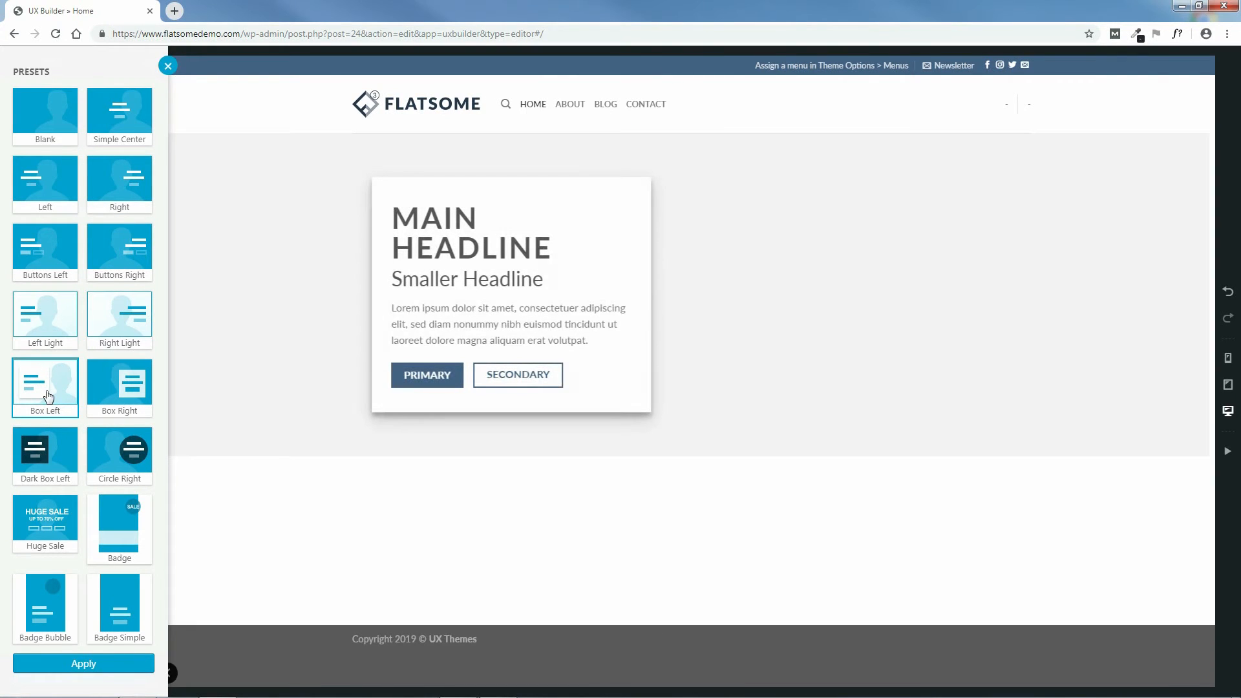
{"action": "left_click", "coordinate": [84, 666]}
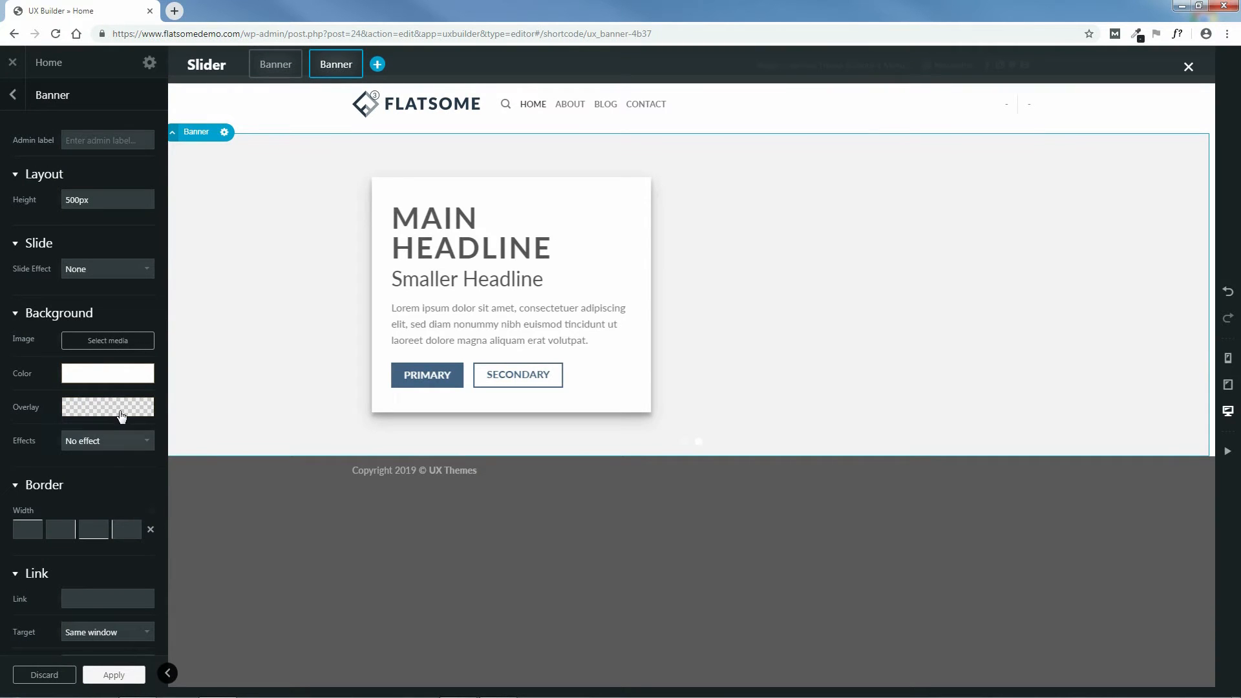
- Label the new banner Suit Sale and upload model-2911330_1920.jpg from the DESKTOP SLIDER folder as its background image
{"action": "mouse_move", "coordinate": [121, 415]}
{"action": "type", "text": "Suit Sale"}
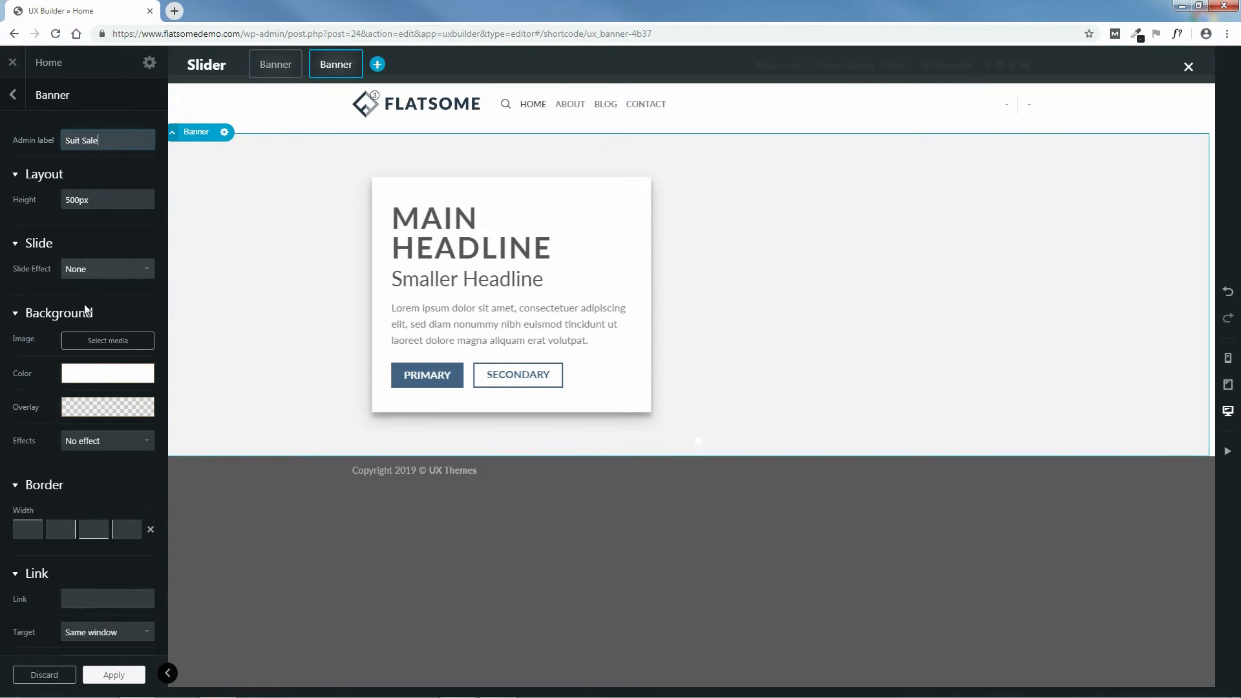
{"action": "left_click", "coordinate": [108, 342]}
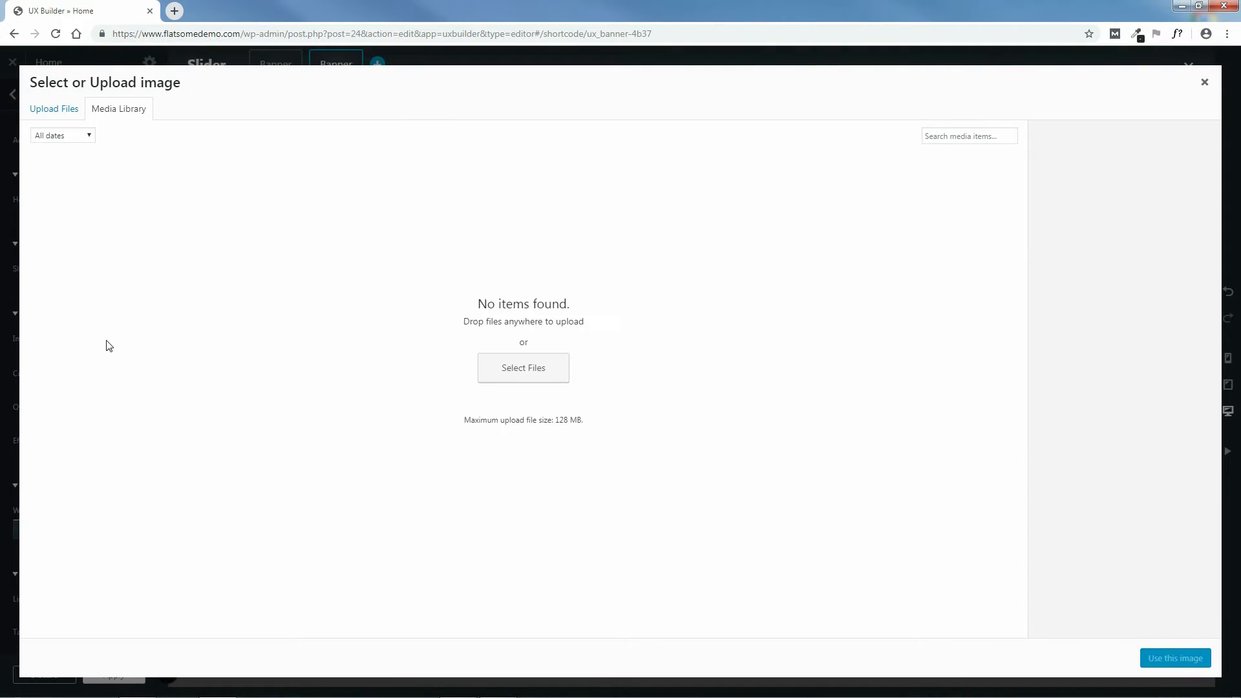
{"action": "left_click", "coordinate": [527, 375]}
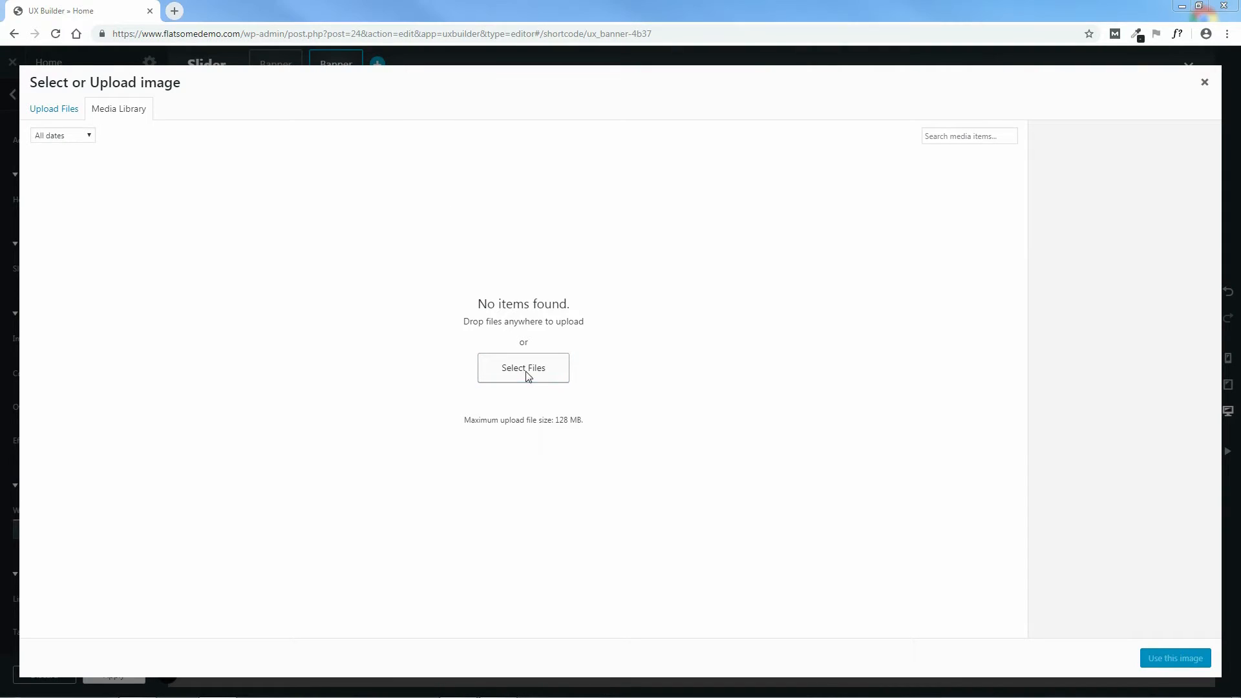
{"action": "left_click", "coordinate": [344, 96]}
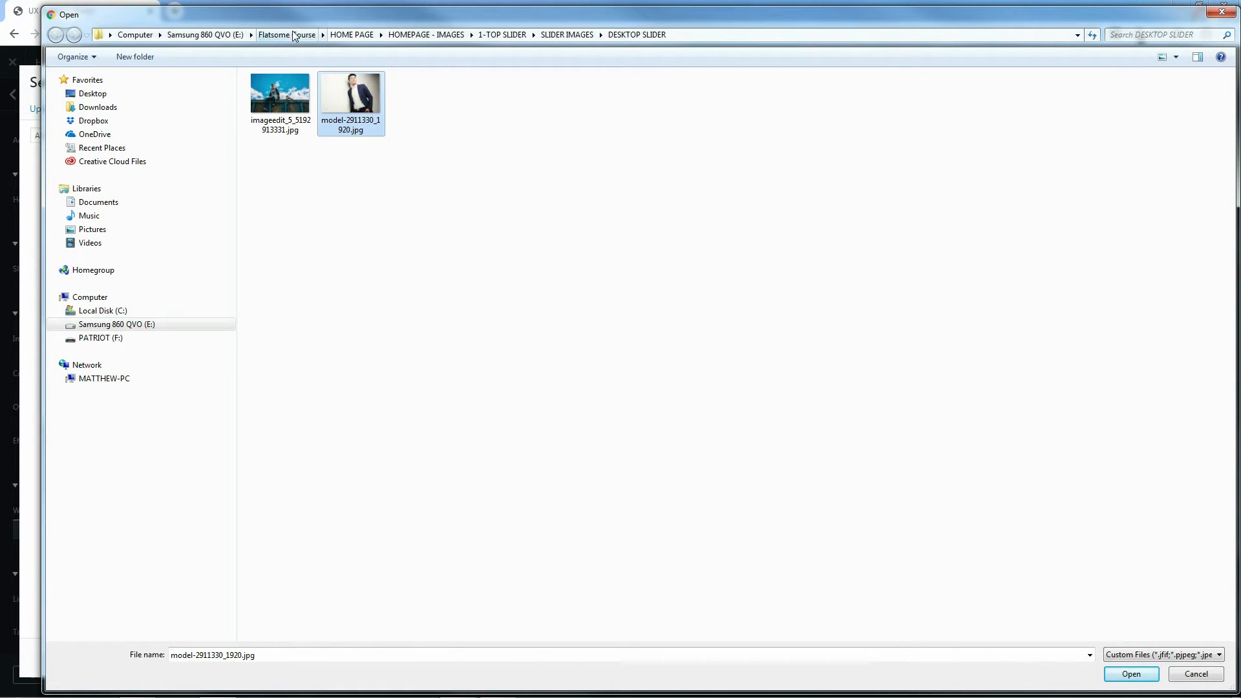
{"action": "left_click", "coordinate": [1131, 673]}
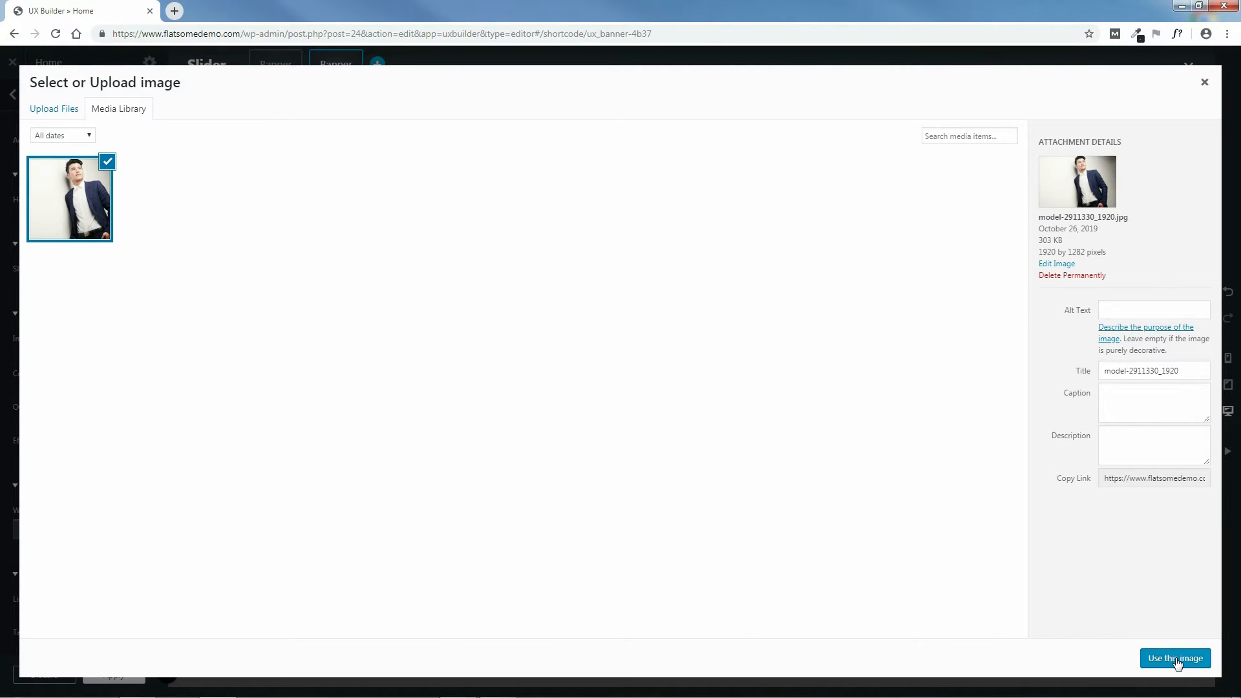
{"action": "left_click", "coordinate": [1175, 658]}
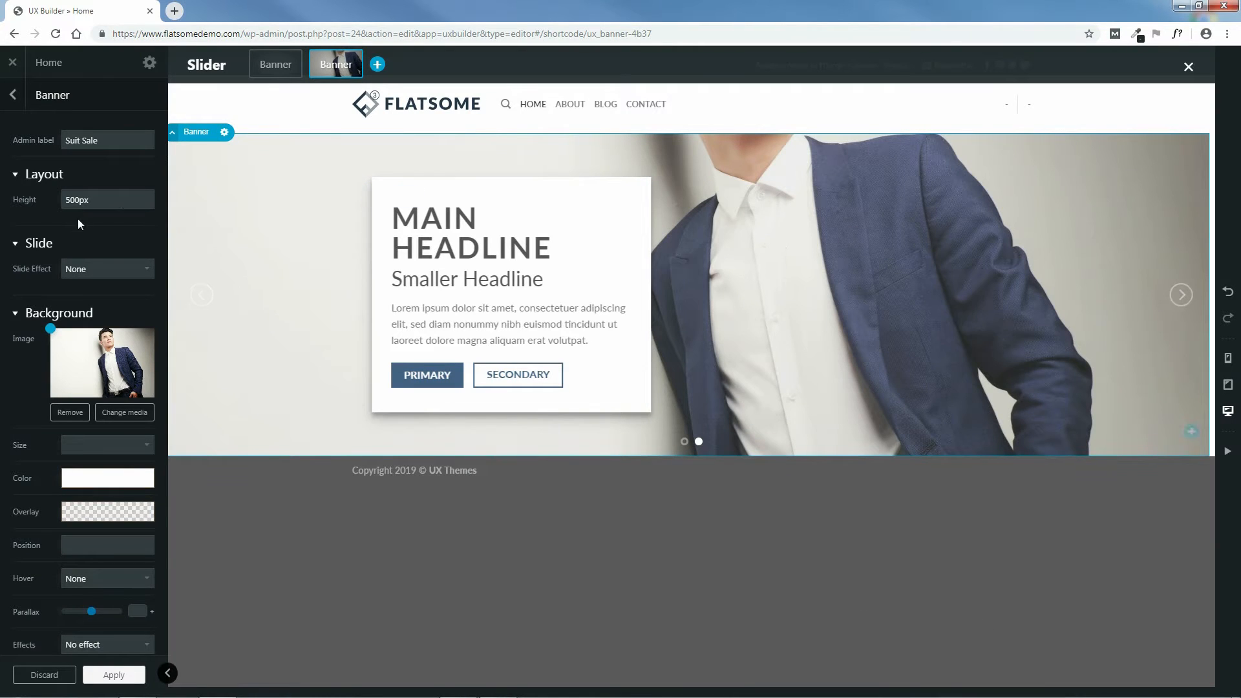
- Apply the 16:9 height preset to the Suit Sale banner and reduce the height to 47%
{"action": "mouse_move", "coordinate": [45, 207]}
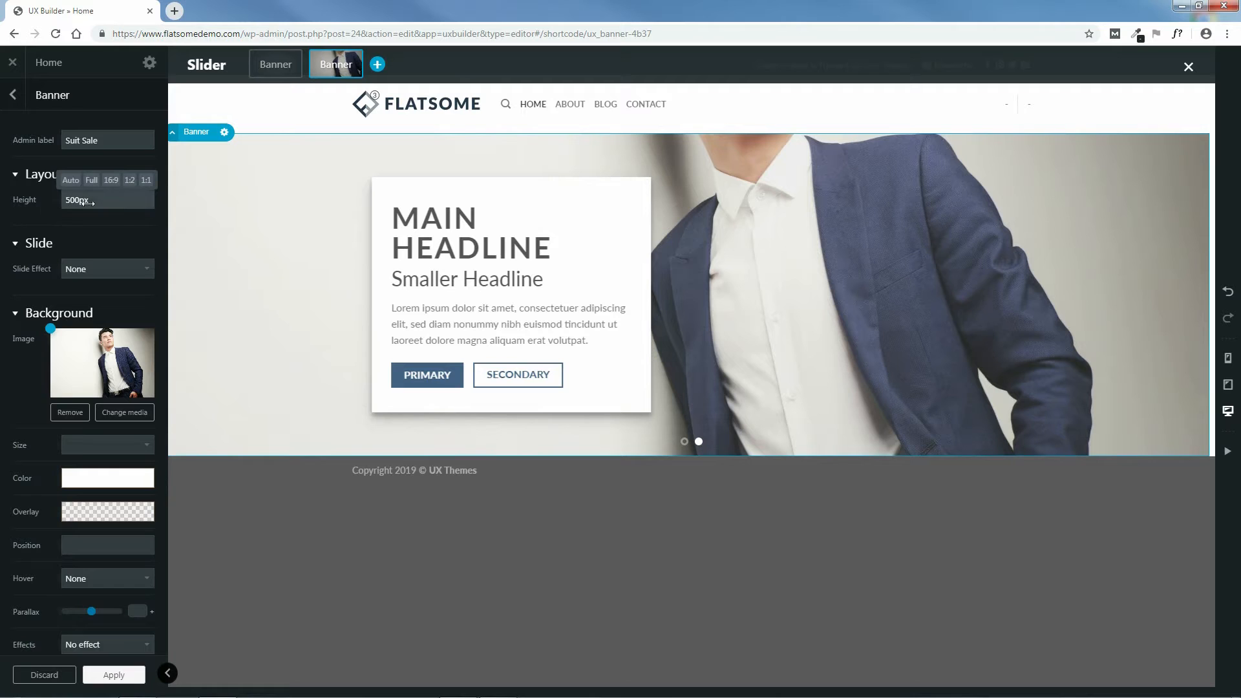
{"action": "left_click", "coordinate": [111, 180]}
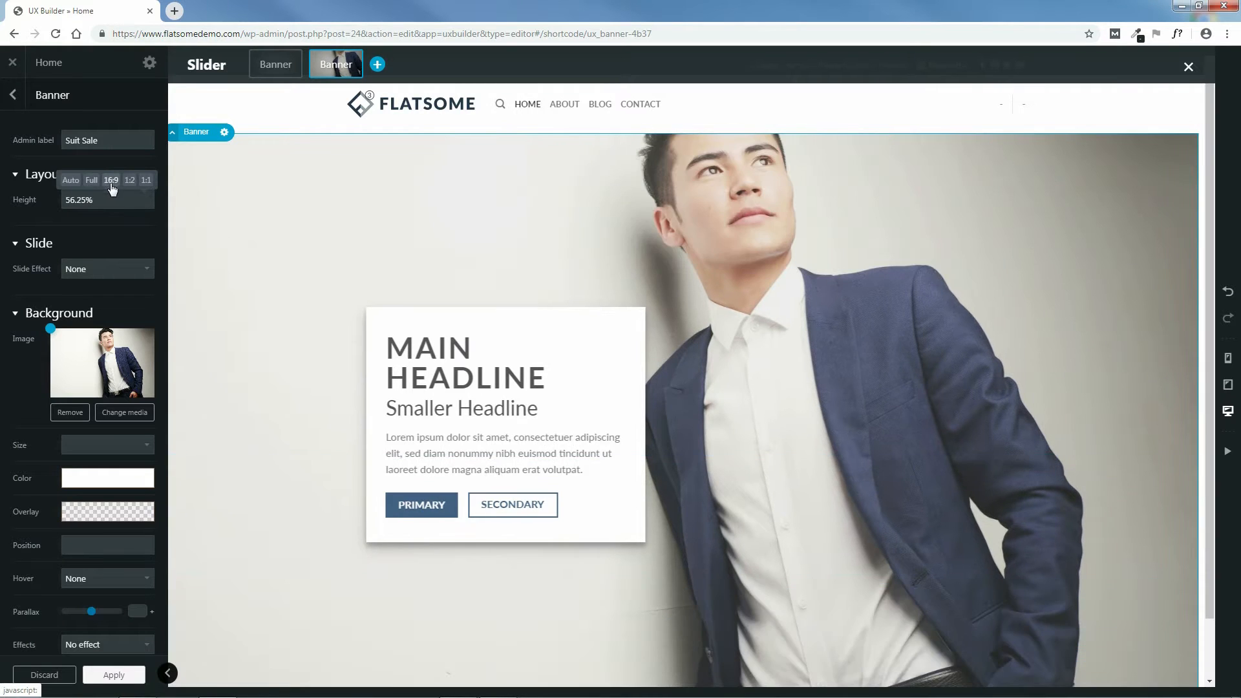
{"action": "left_click_drag", "start_coordinate": [84, 200], "coordinate": [75, 201]}
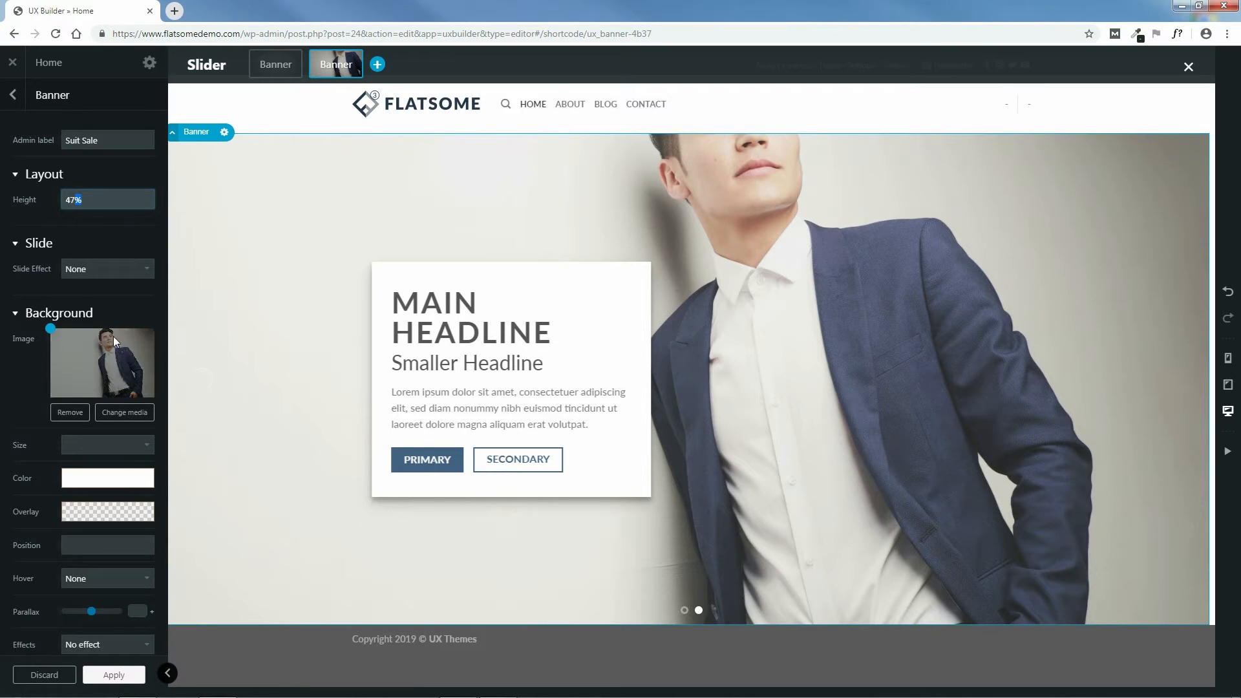
- Move the background image's focus point to the top centre of the picture, at position 52% 0%
{"action": "left_click", "coordinate": [50, 329]}
{"action": "left_click_drag", "start_coordinate": [50, 329], "coordinate": [104, 322]}
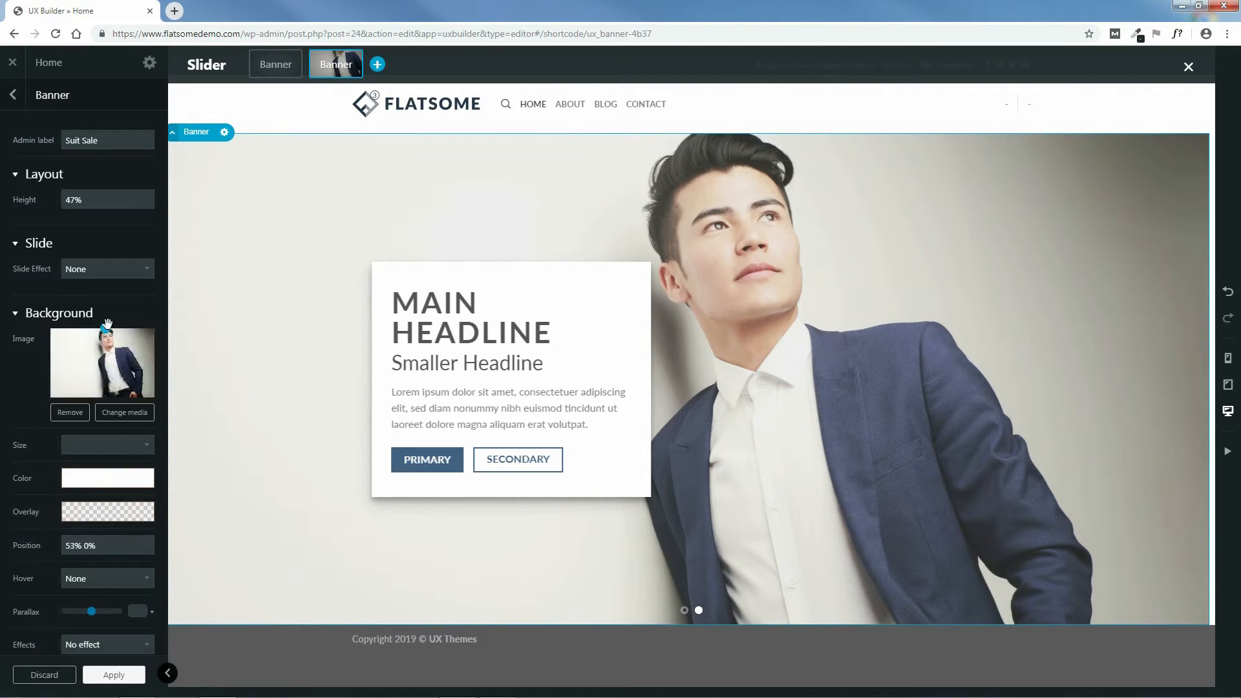
{"action": "mouse_move", "coordinate": [106, 330]}
{"action": "left_mouse_down"}
{"action": "mouse_move", "coordinate": [118, 334]}
{"action": "mouse_move", "coordinate": [103, 321]}
{"action": "left_mouse_up"}
{"action": "mouse_move", "coordinate": [102, 328]}
{"action": "left_mouse_down"}
{"action": "mouse_move", "coordinate": [104, 367]}
{"action": "mouse_move", "coordinate": [104, 321]}
{"action": "left_mouse_up"}
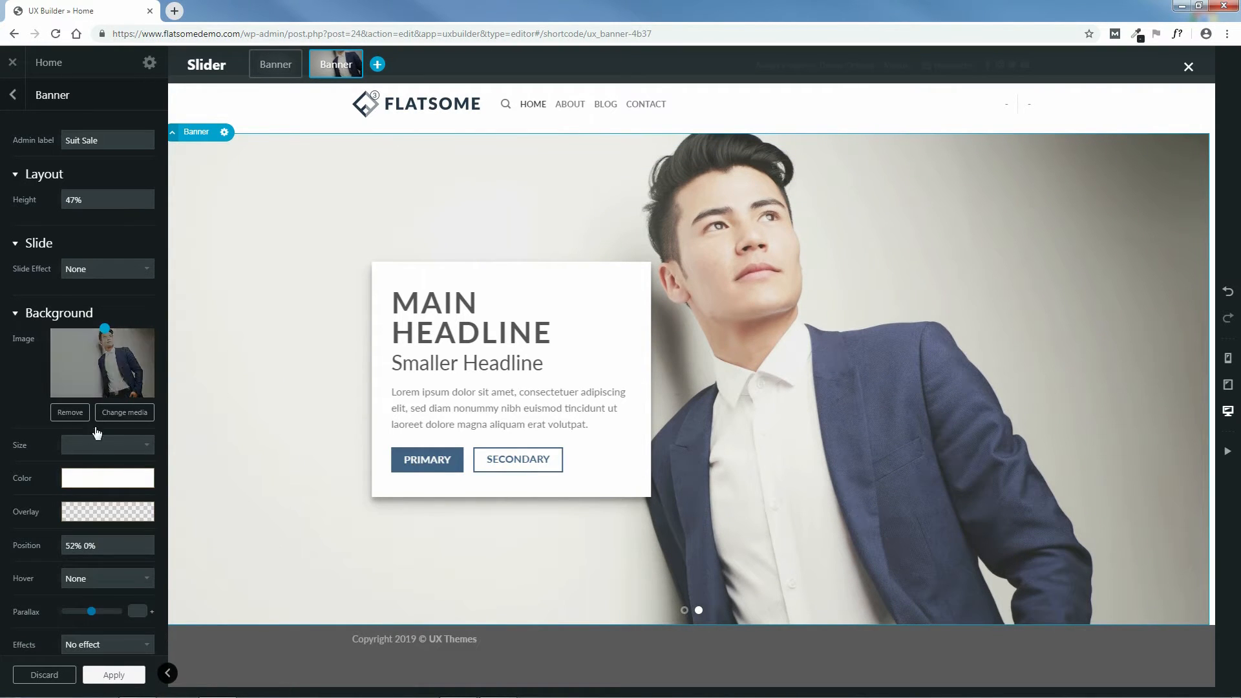
- Compare the Original and Medium sizes for the background image and set its size to Original
{"action": "left_click", "coordinate": [97, 447]}
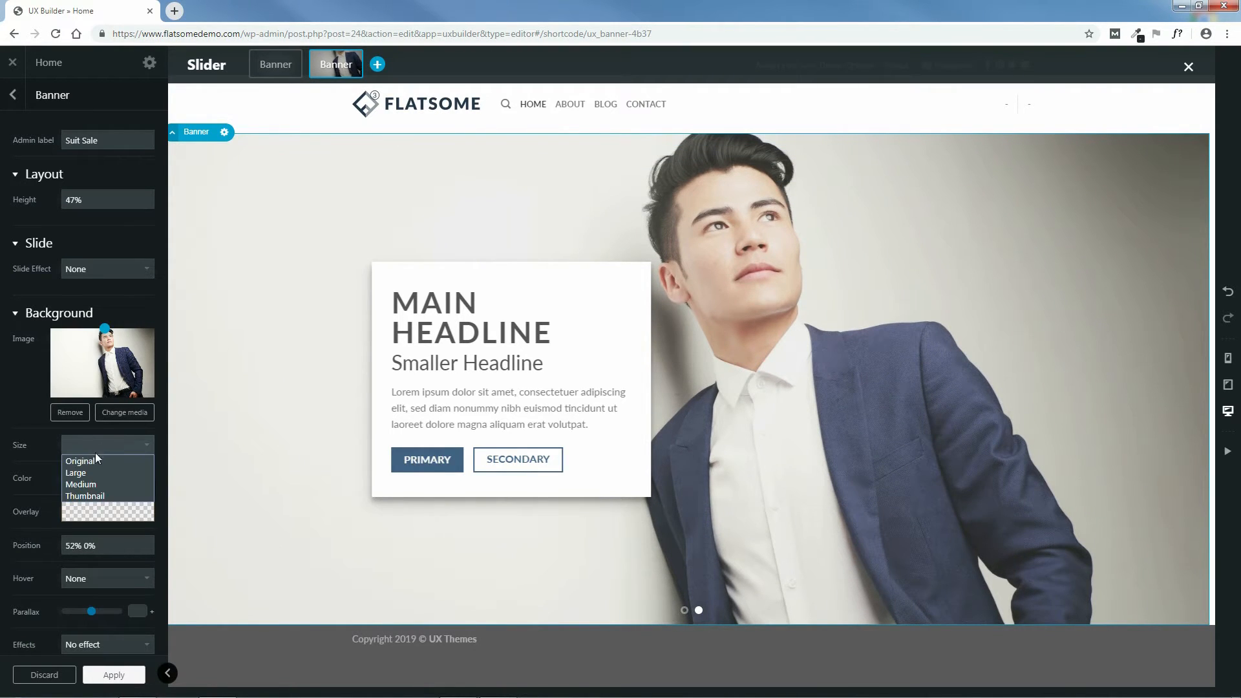
{"action": "left_click", "coordinate": [93, 460]}
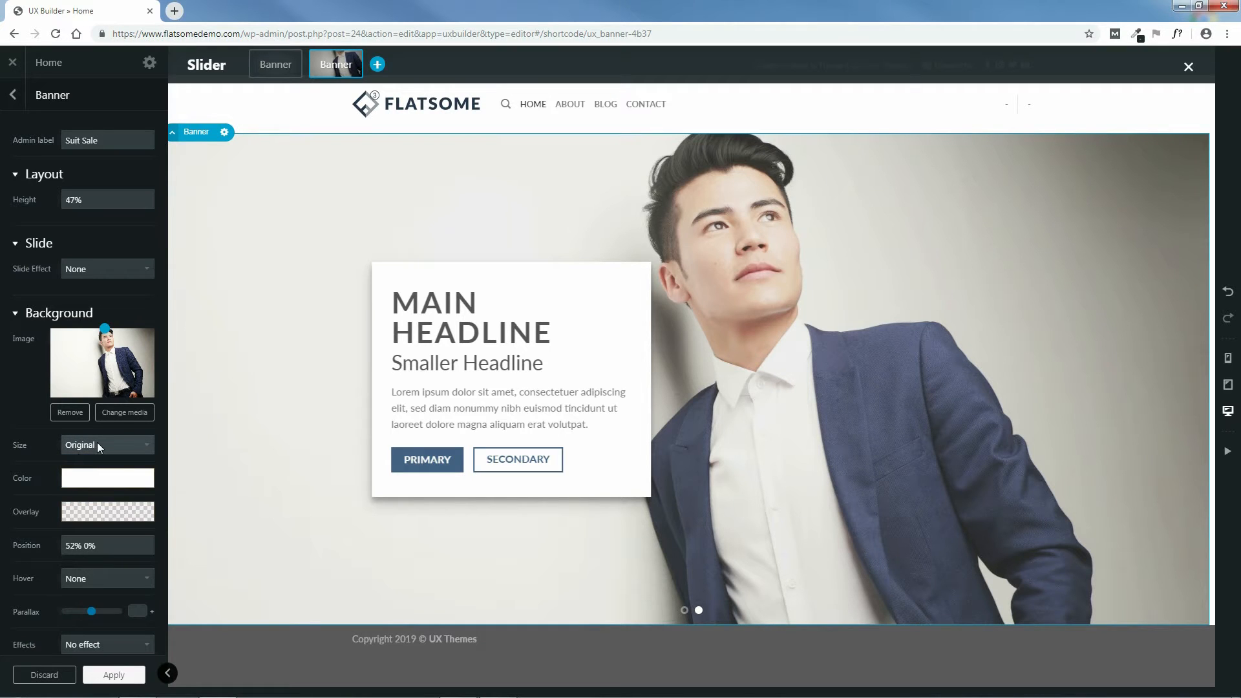
{"action": "left_click", "coordinate": [97, 444]}
{"action": "left_click", "coordinate": [88, 486]}
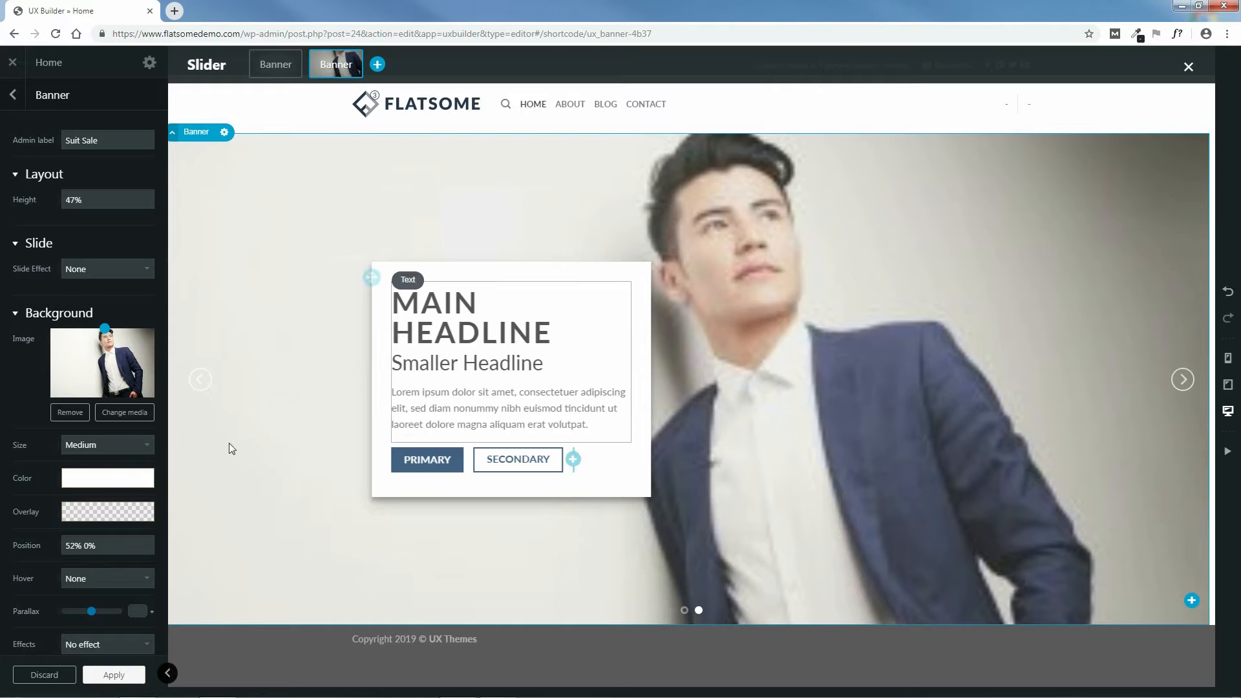
{"action": "left_click", "coordinate": [109, 445]}
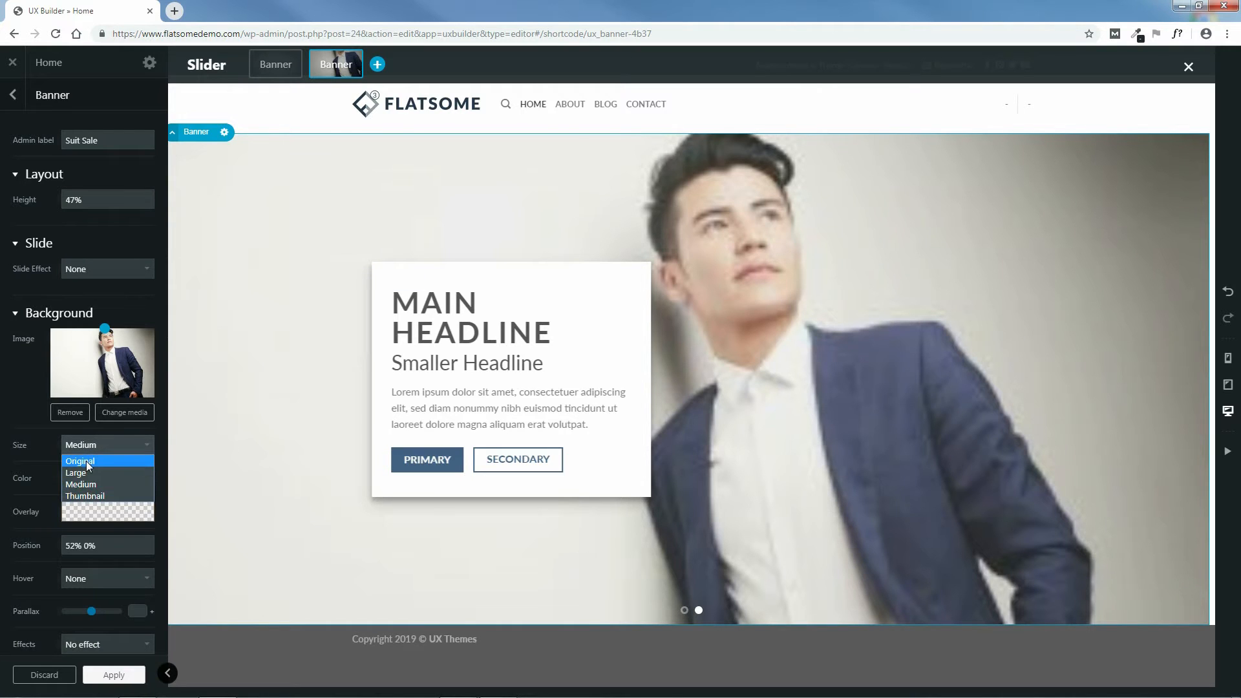
{"action": "left_click", "coordinate": [86, 460]}
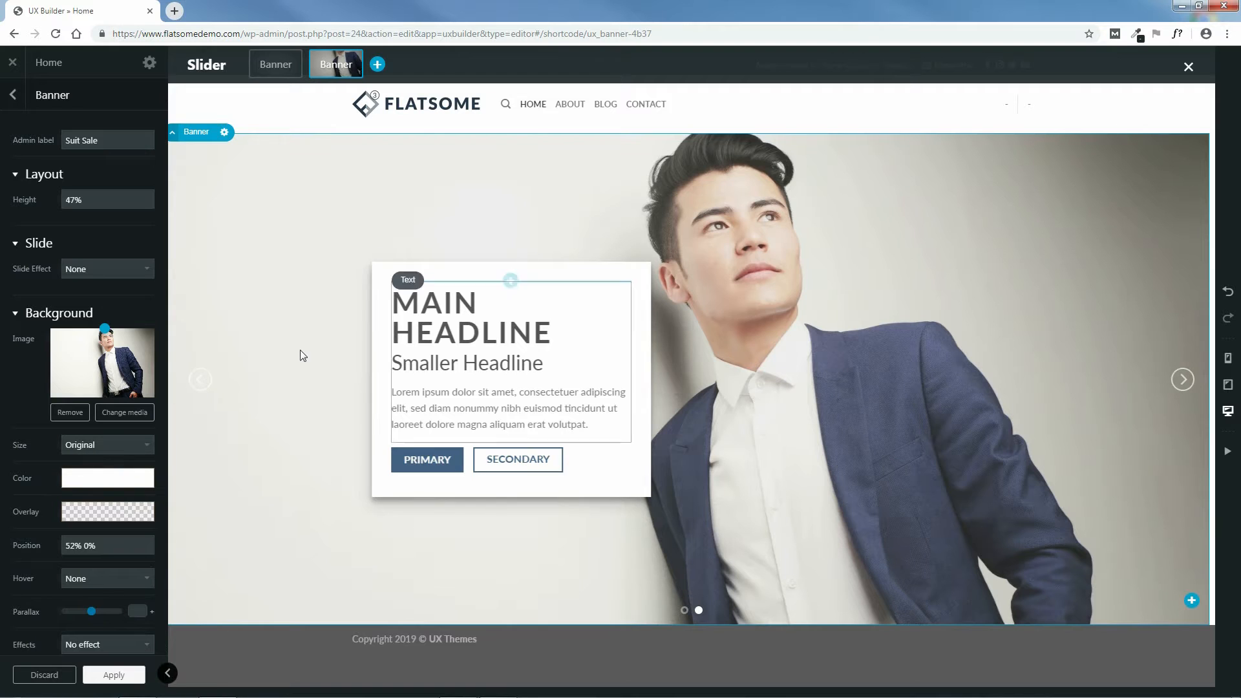
- Try out the banner's background color picker and cancel the color change
{"action": "mouse_move", "coordinate": [131, 482]}
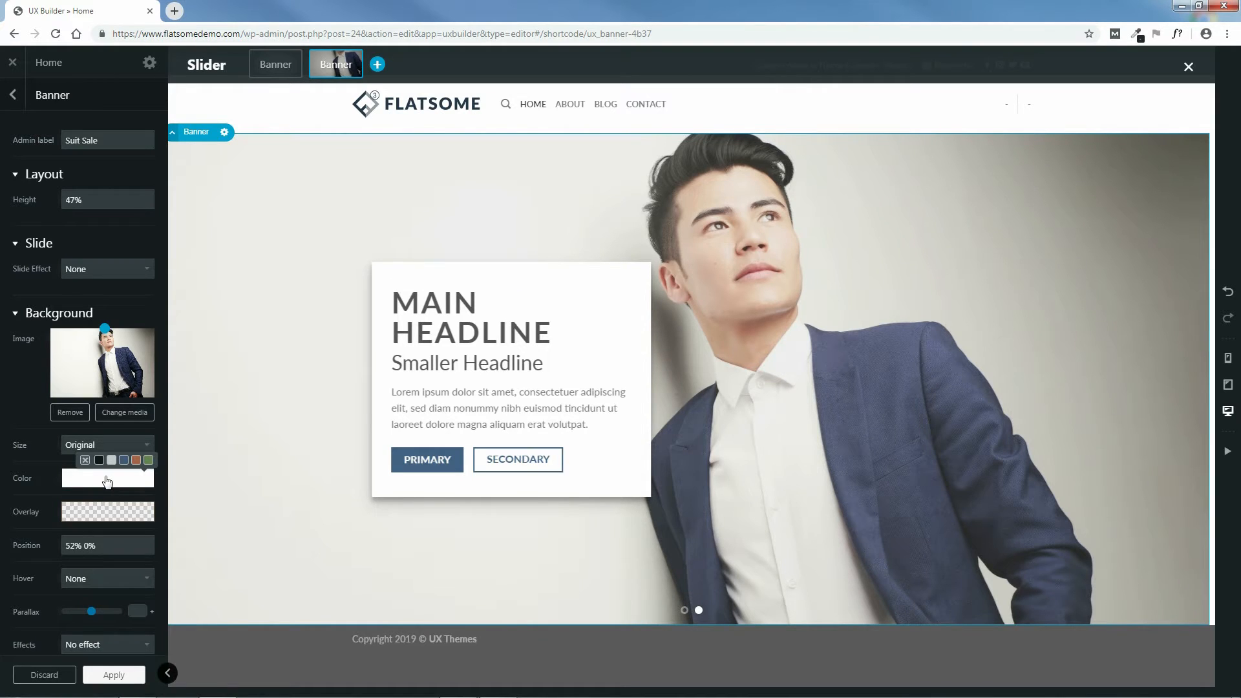
{"action": "left_click", "coordinate": [107, 480]}
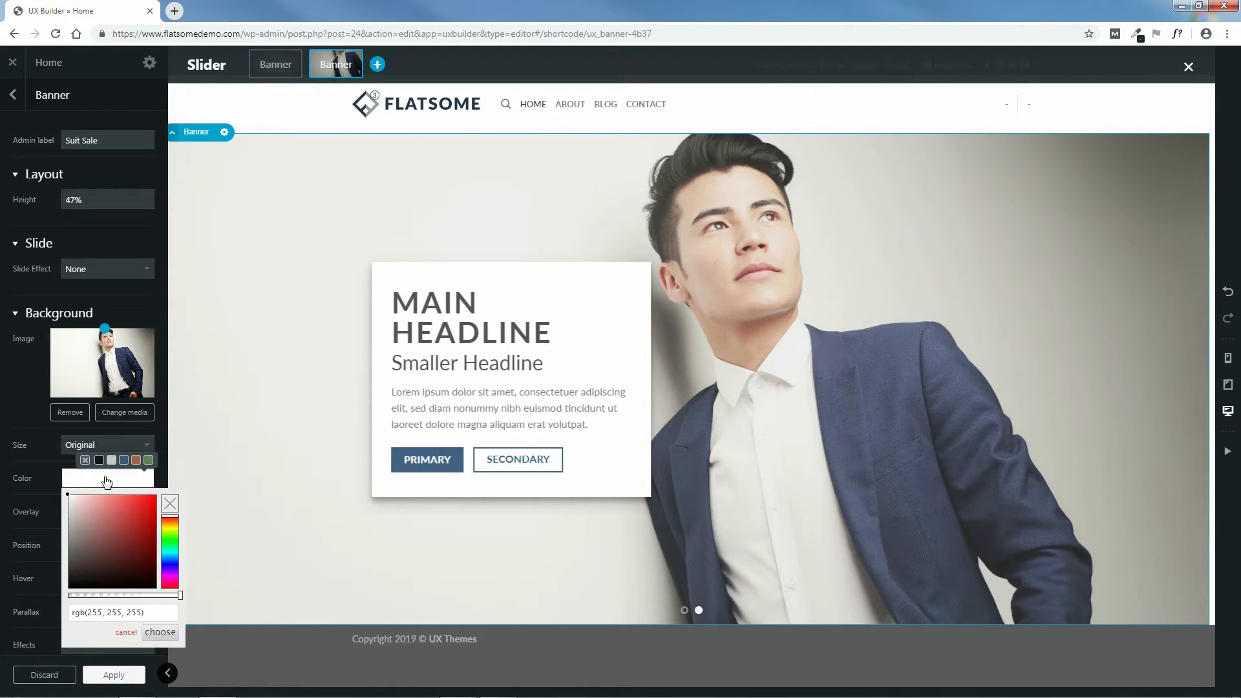
{"action": "mouse_move", "coordinate": [130, 538]}
{"action": "left_mouse_down"}
{"action": "mouse_move", "coordinate": [143, 519]}
{"action": "mouse_move", "coordinate": [170, 531]}
{"action": "mouse_move", "coordinate": [173, 562]}
{"action": "mouse_move", "coordinate": [173, 539]}
{"action": "left_mouse_up"}
{"action": "left_click", "coordinate": [126, 633]}
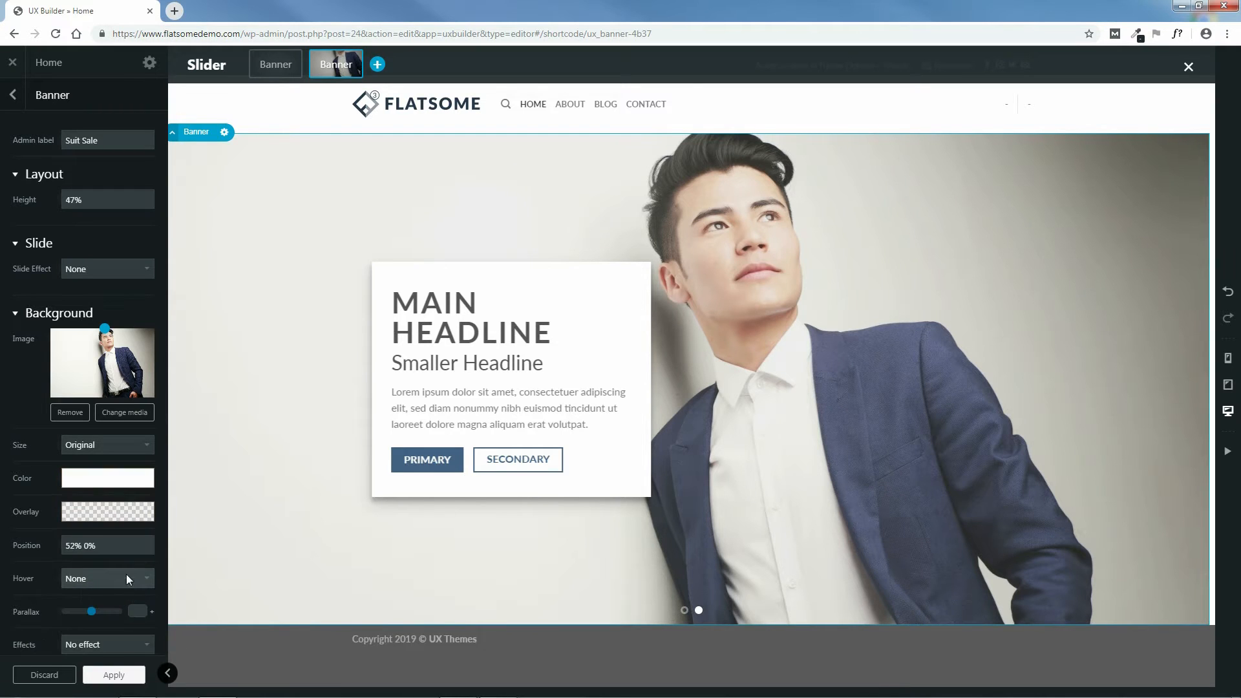
- Try a dark grey rgb(50, 50, 50) overlay on the banner at opacities of 0.51, 1, 0.4 and 0.29, and cancel it
{"action": "mouse_move", "coordinate": [103, 520]}
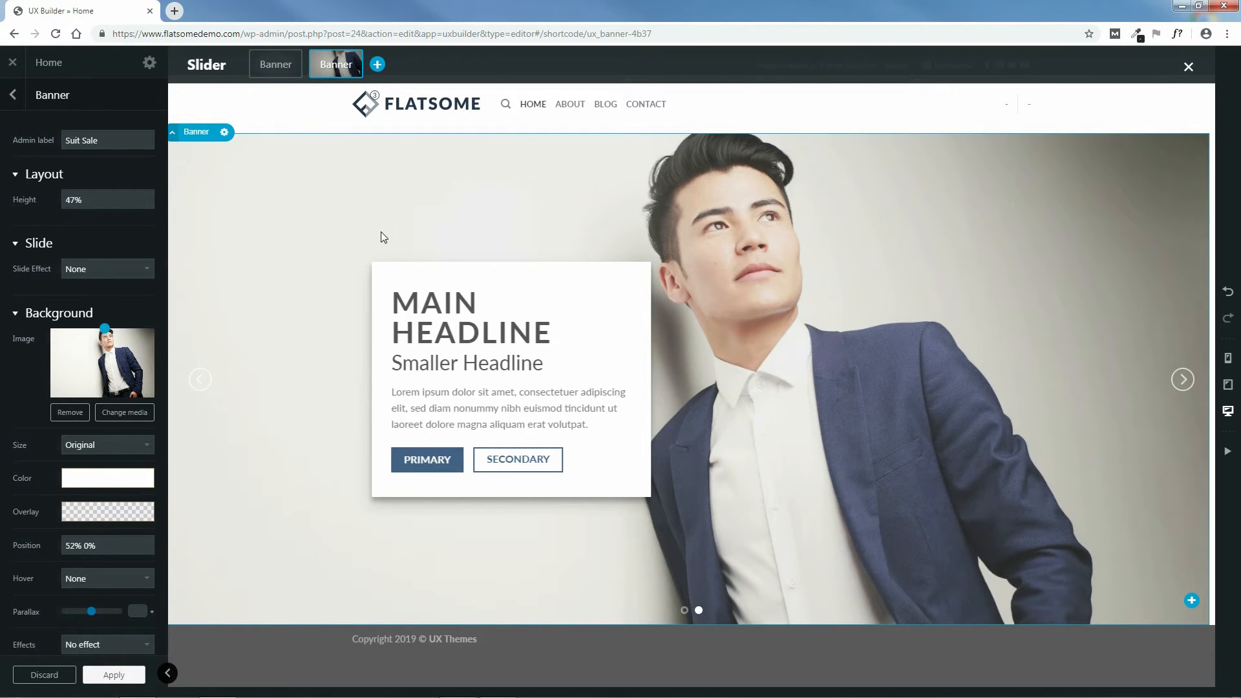
{"action": "left_click", "coordinate": [111, 514]}
{"action": "mouse_move", "coordinate": [78, 561]}
{"action": "left_mouse_down"}
{"action": "mouse_move", "coordinate": [54, 603]}
{"action": "mouse_move", "coordinate": [98, 631]}
{"action": "mouse_move", "coordinate": [123, 629]}
{"action": "left_mouse_up"}
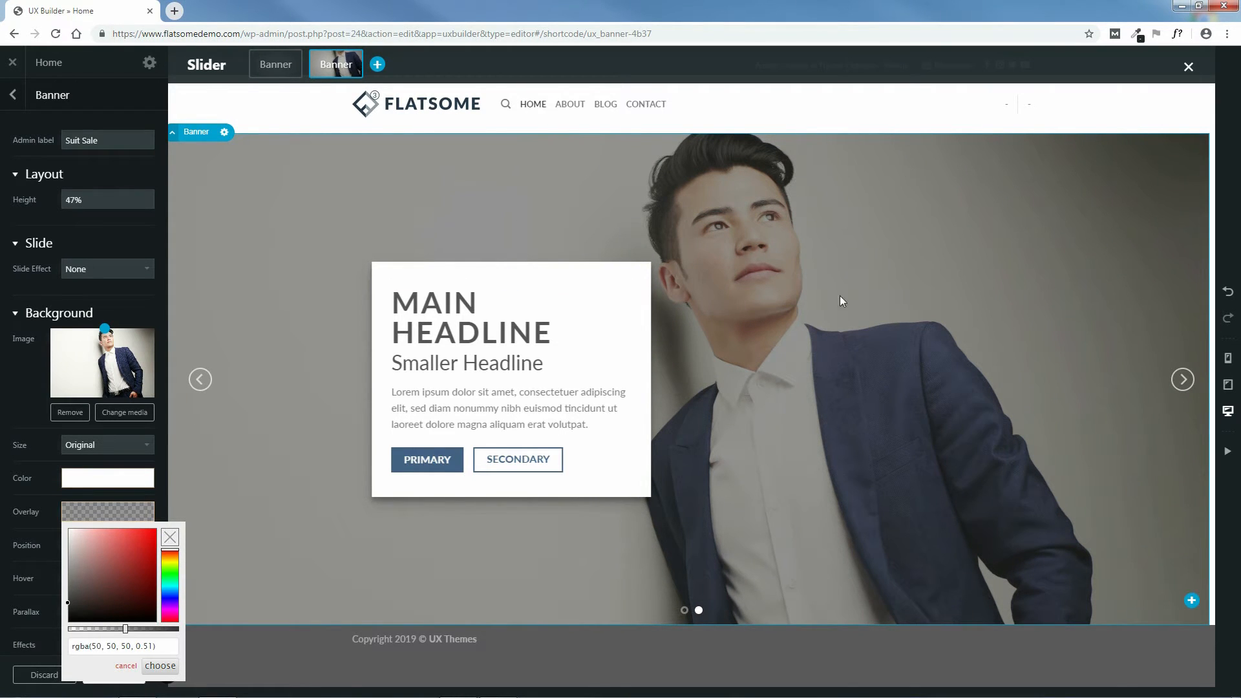
{"action": "left_click_drag", "start_coordinate": [127, 632], "coordinate": [179, 640]}
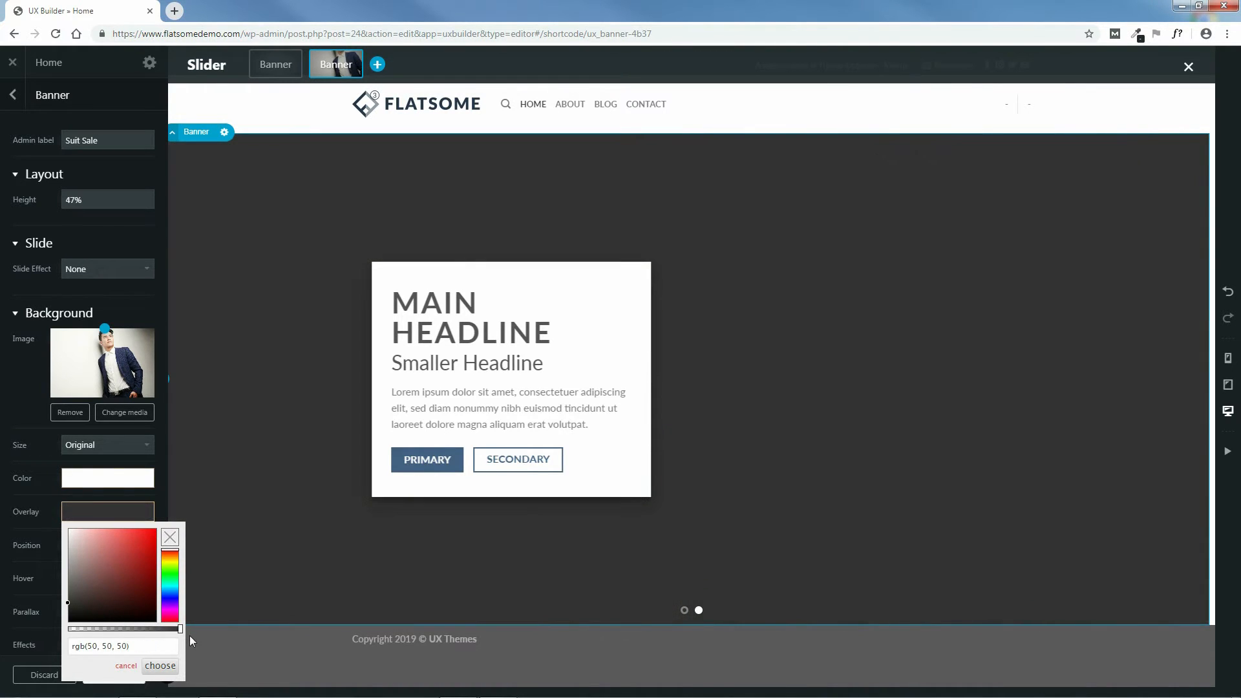
{"action": "left_click", "coordinate": [111, 630]}
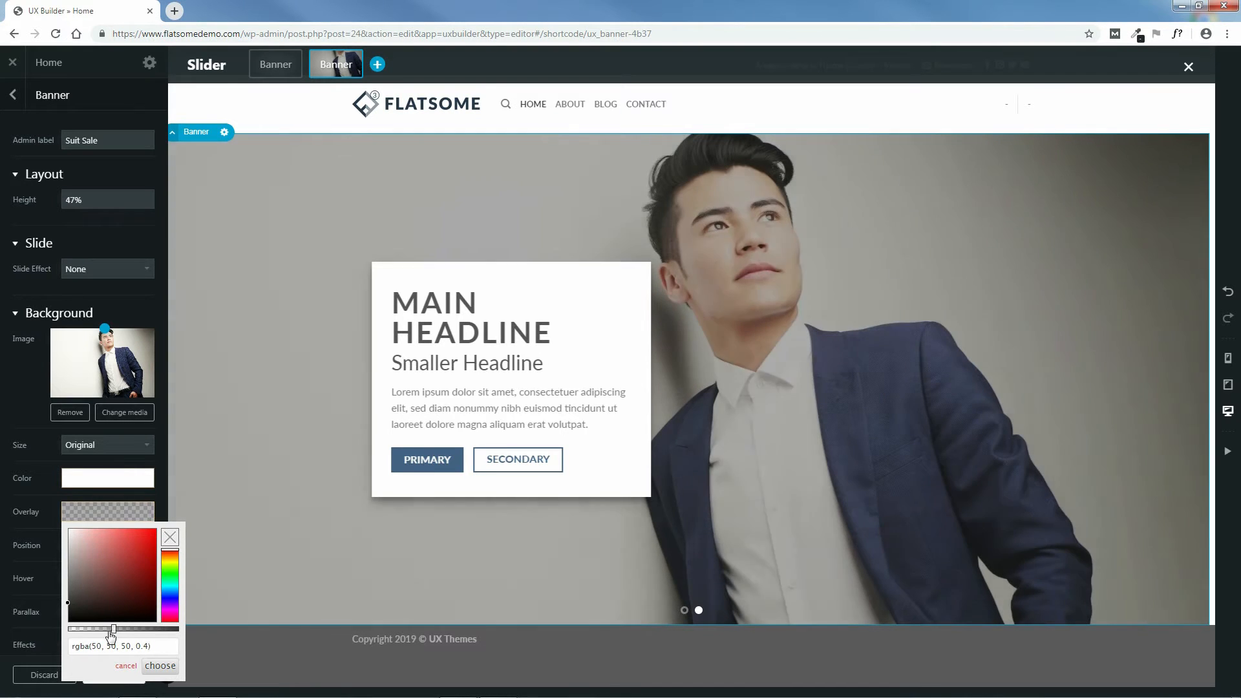
{"action": "left_click_drag", "start_coordinate": [112, 636], "coordinate": [102, 636]}
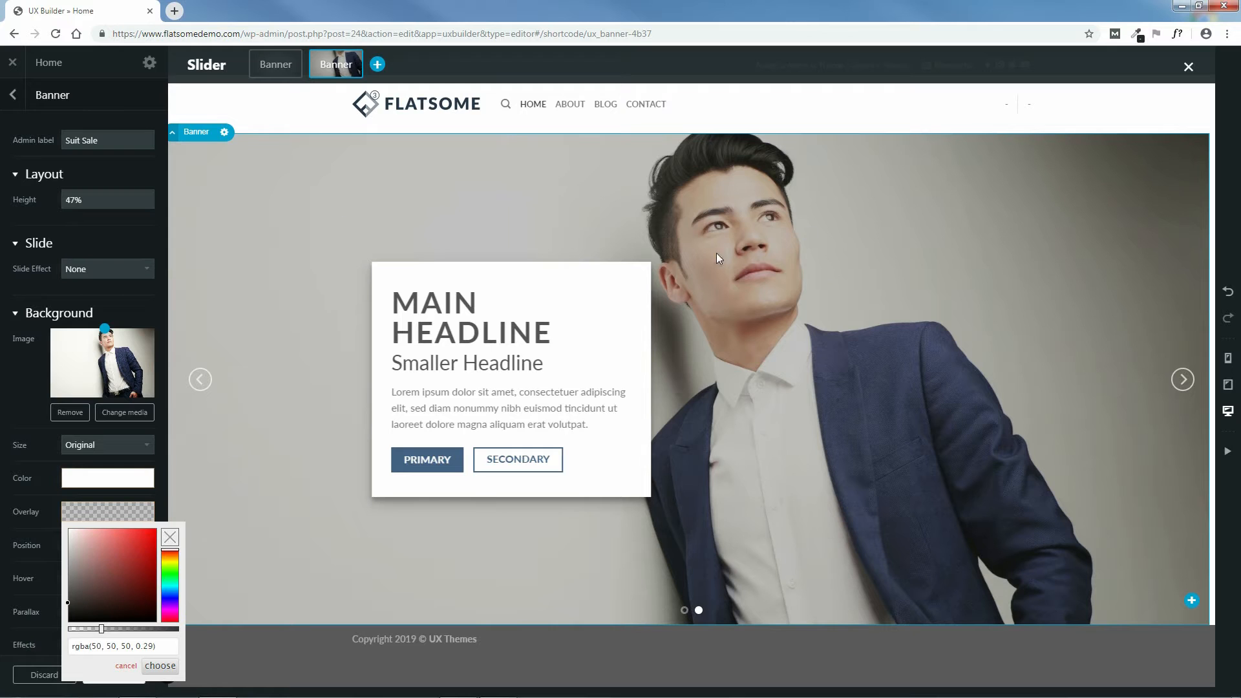
{"action": "left_click", "coordinate": [125, 667]}
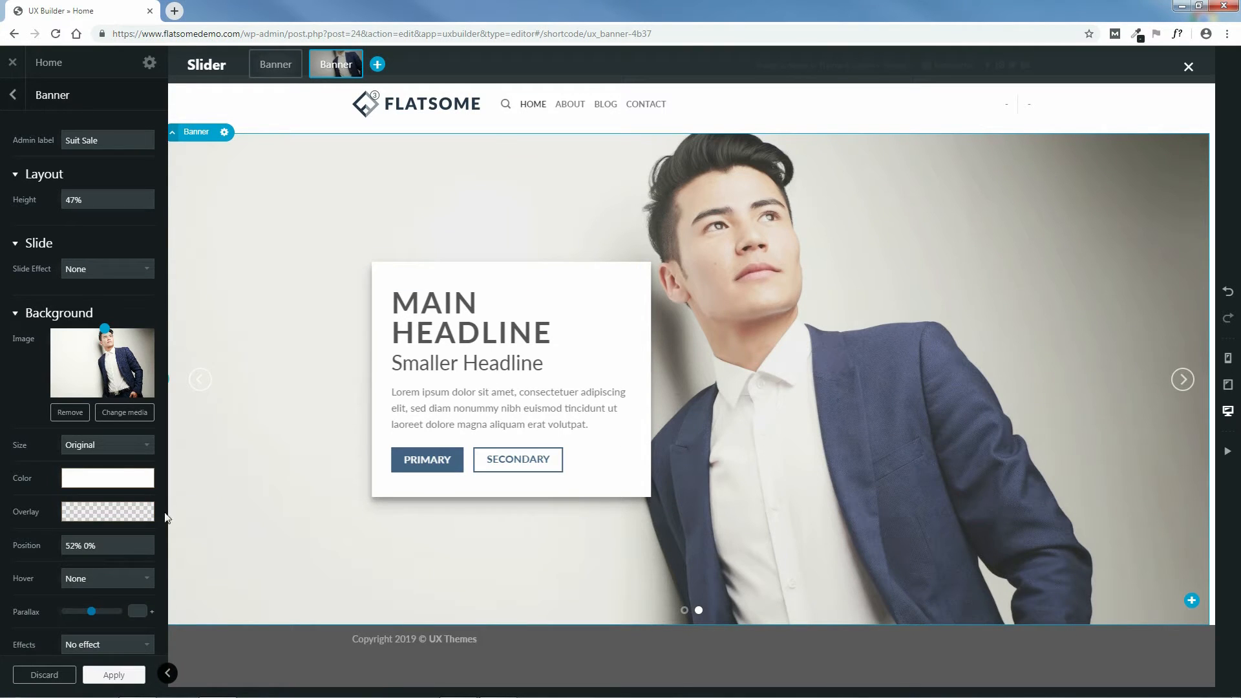
- Try the Zoom hover effect on the banner, with Glow and Fade In as alternate hover effects
{"action": "left_click", "coordinate": [114, 576]}
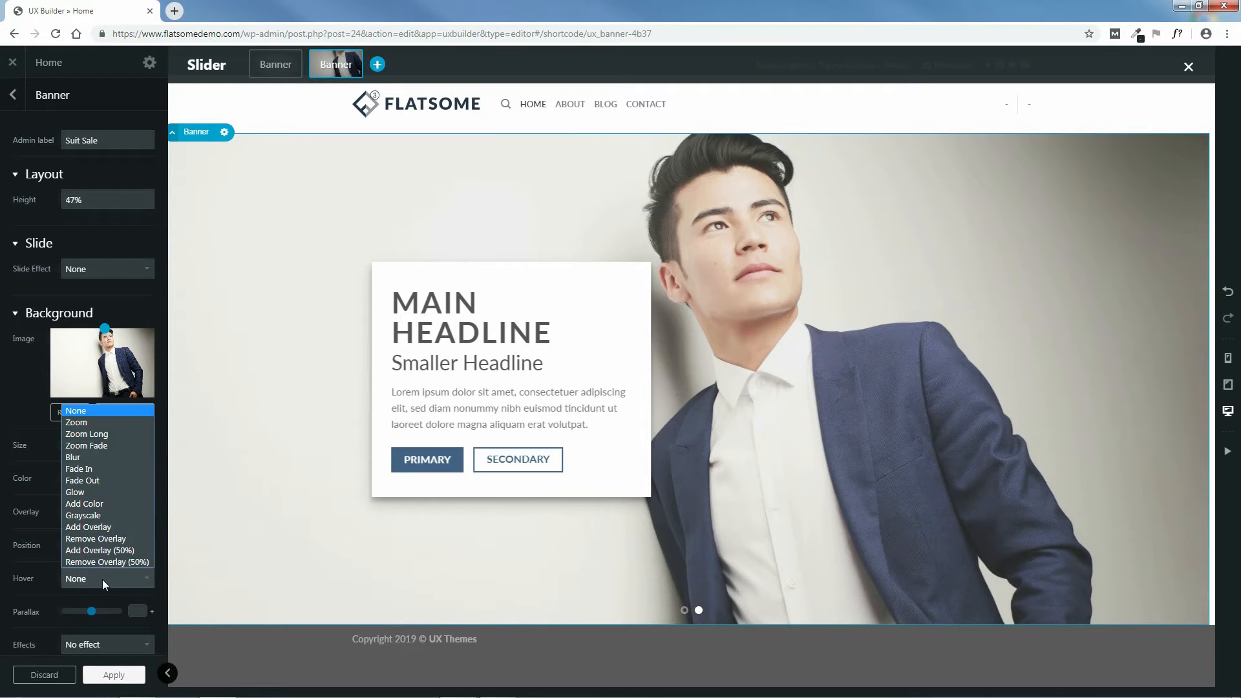
{"action": "left_click", "coordinate": [82, 423]}
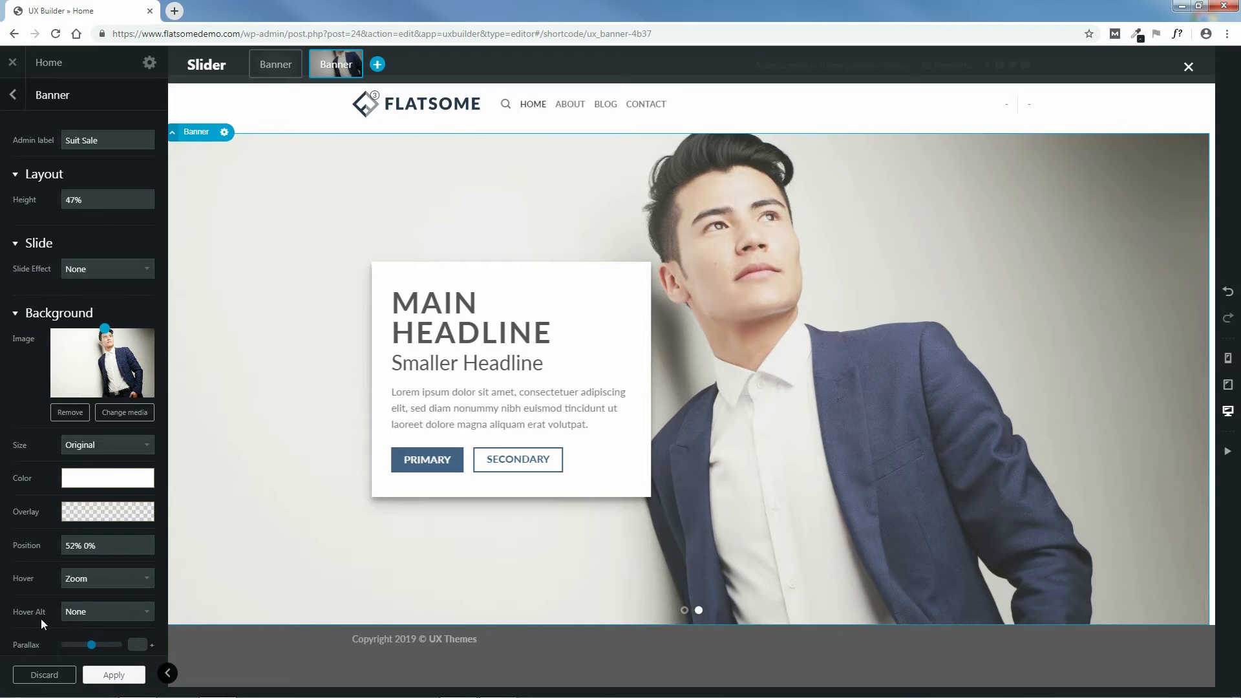
{"action": "left_click", "coordinate": [78, 614]}
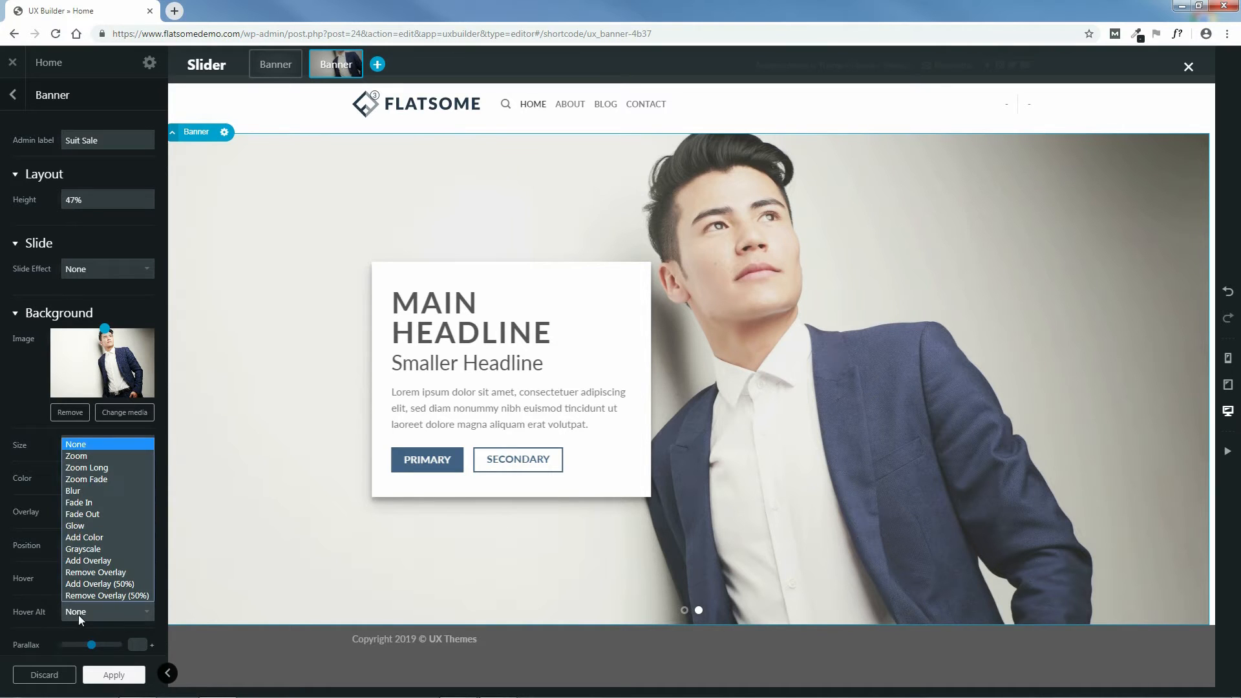
{"action": "left_click", "coordinate": [79, 526]}
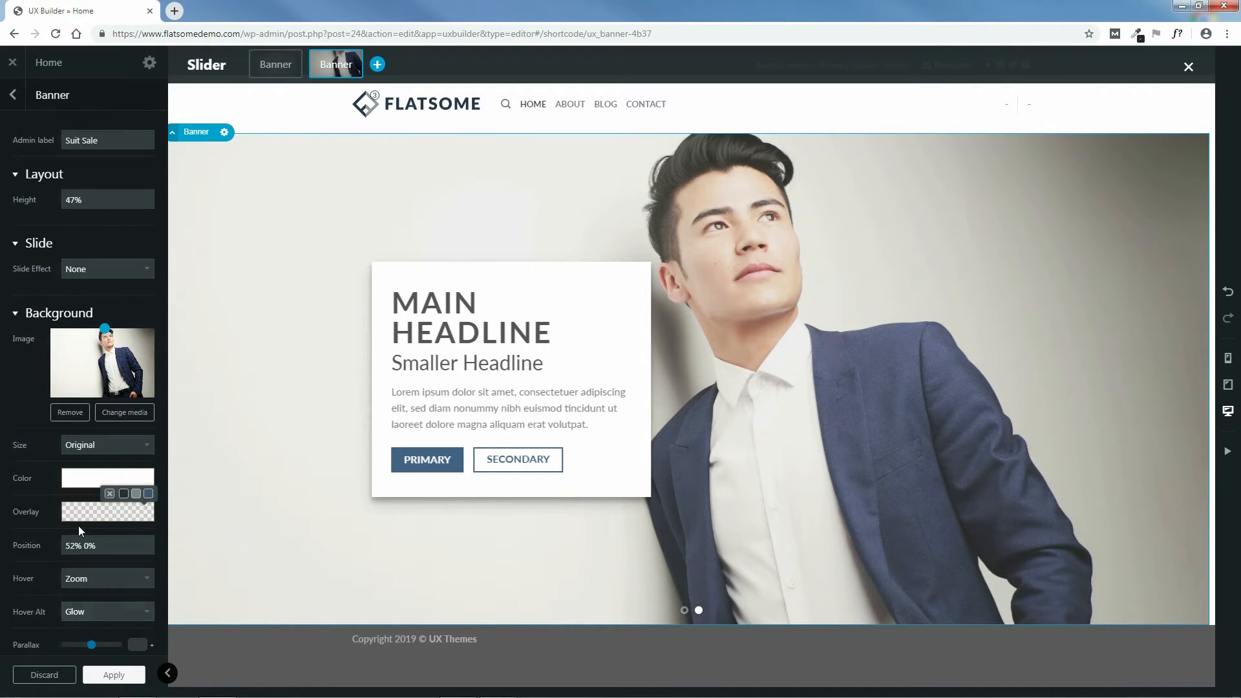
{"action": "left_click", "coordinate": [89, 610]}
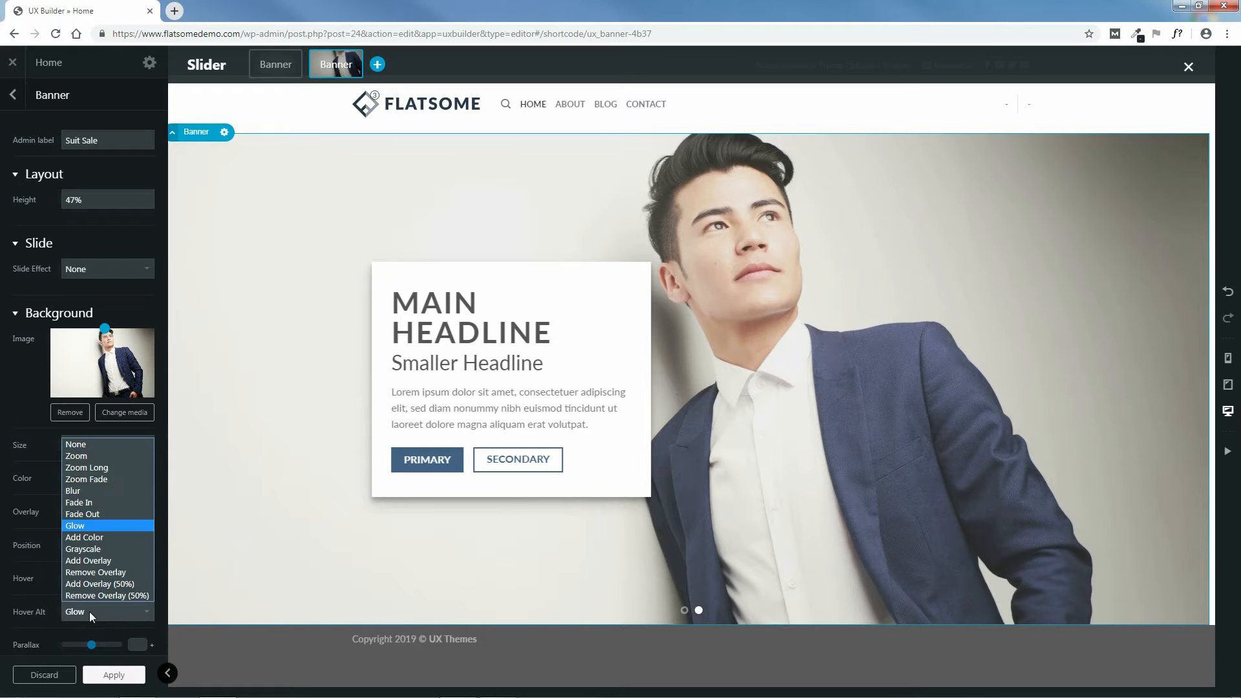
{"action": "left_click", "coordinate": [84, 505]}
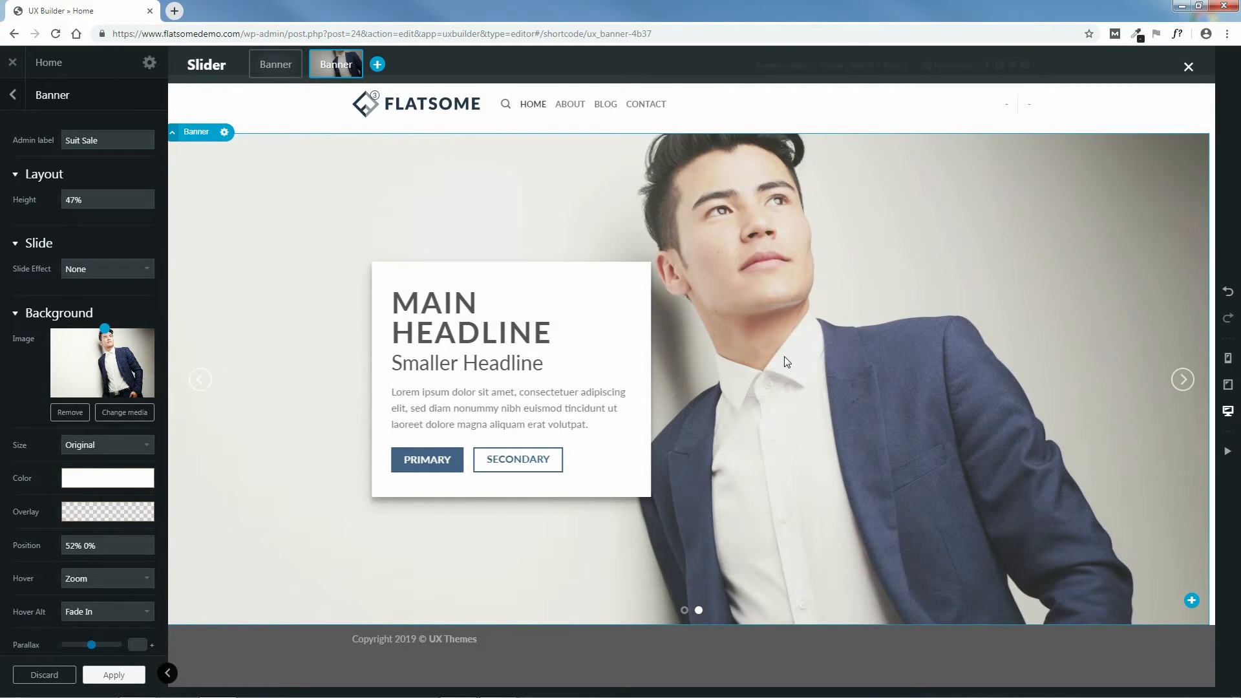
{"action": "mouse_move", "coordinate": [97, 489]}
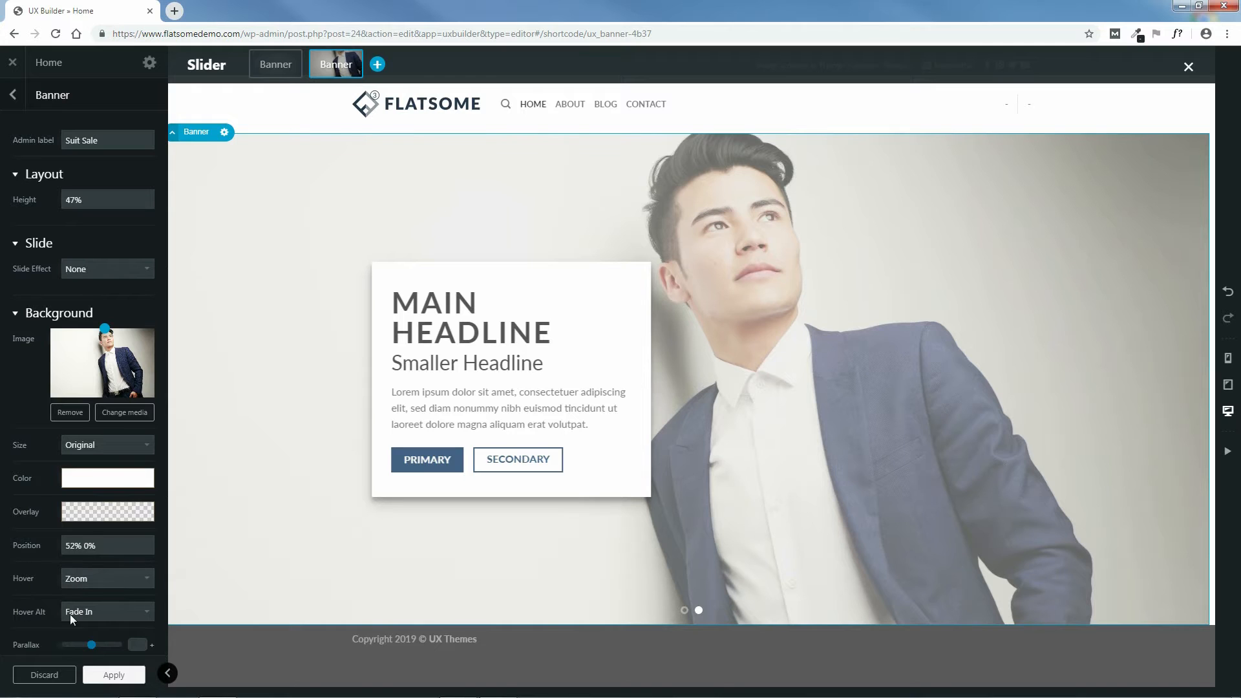
- Set the banner's alternate and main hover effects back to None
{"action": "left_click", "coordinate": [90, 615]}
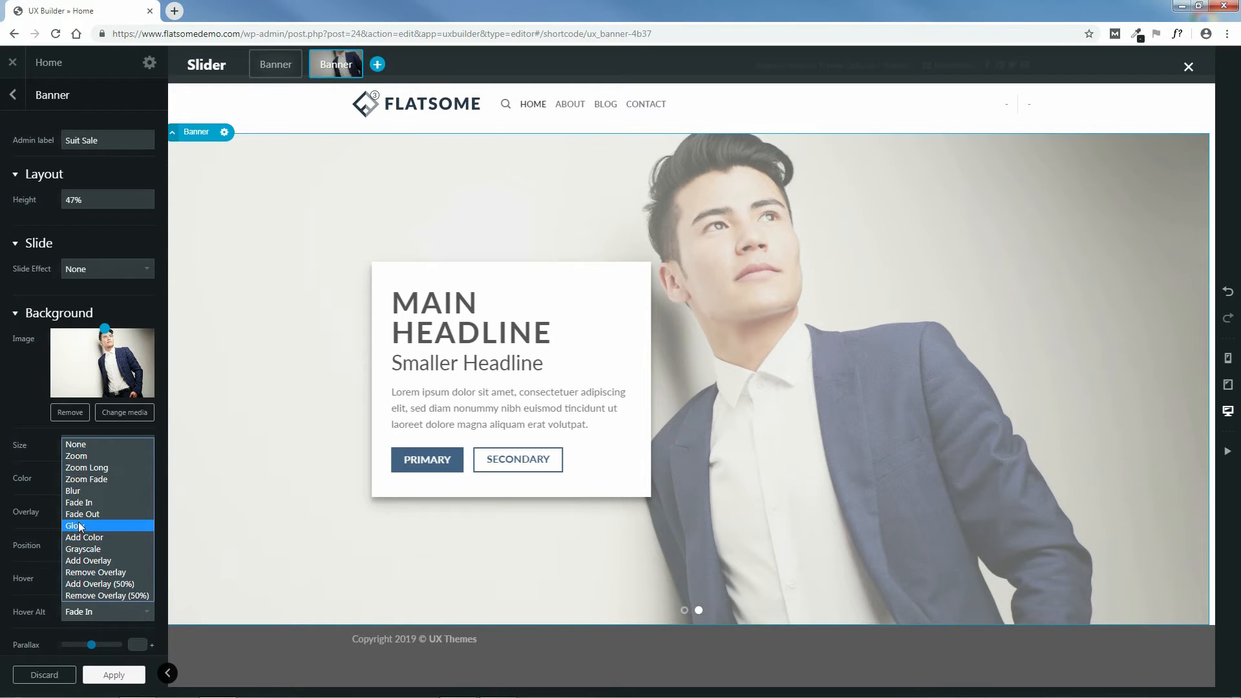
{"action": "left_click", "coordinate": [79, 448]}
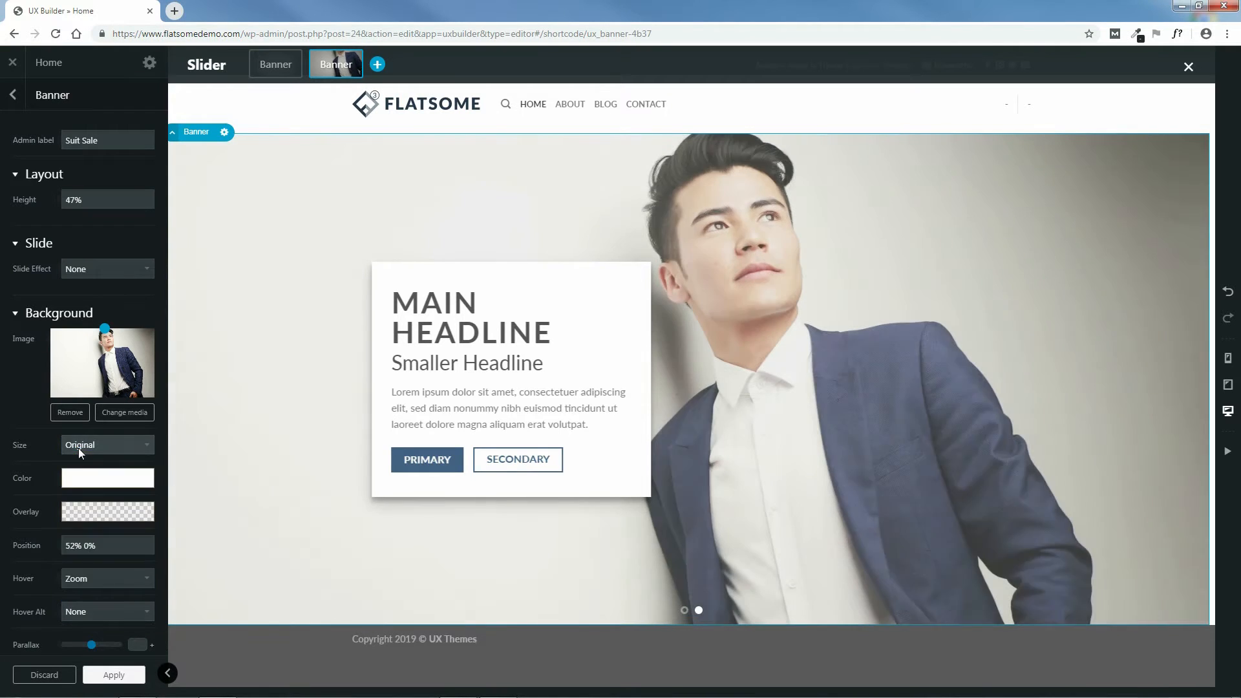
{"action": "left_click", "coordinate": [88, 579]}
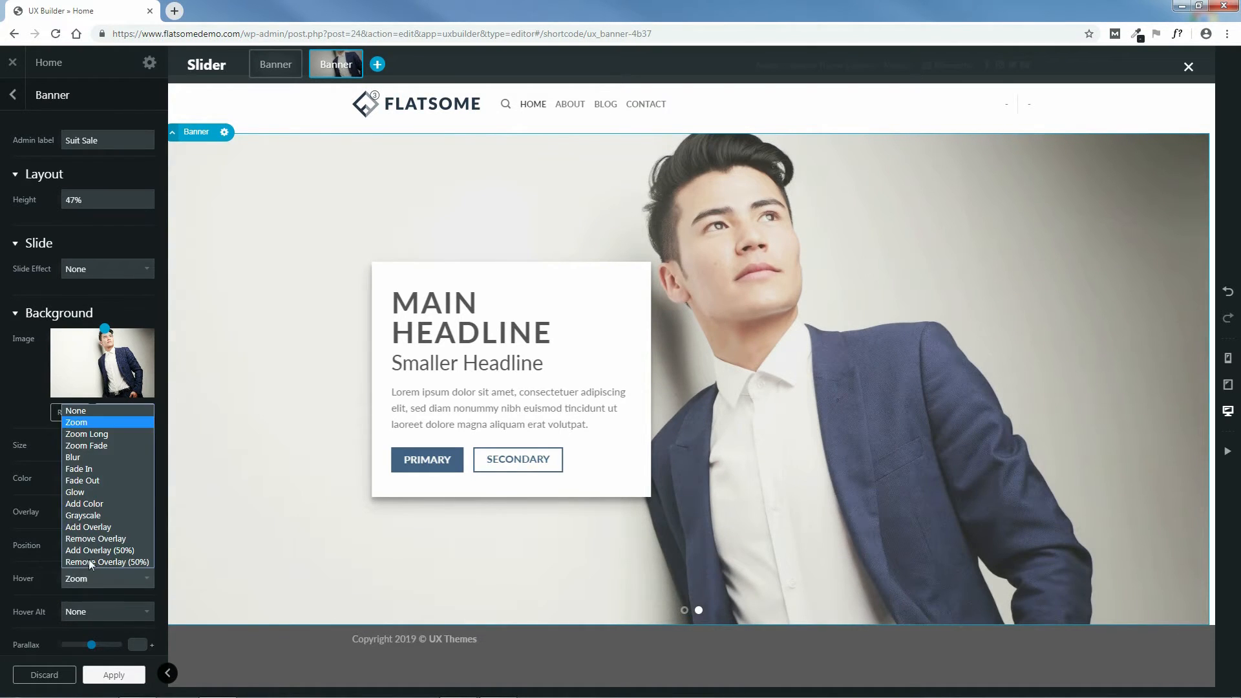
{"action": "left_click", "coordinate": [82, 410]}
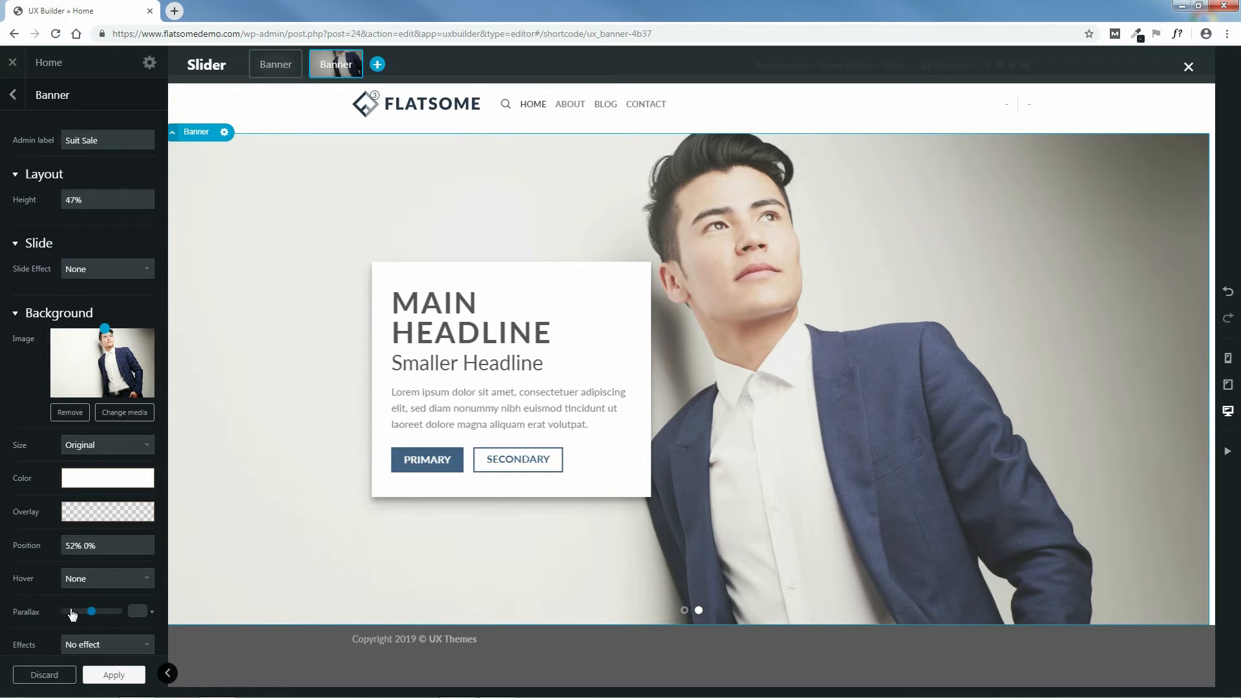
{"action": "scroll", "coordinate": [141, 491], "scroll_direction": "down", "scroll_amount": 5}
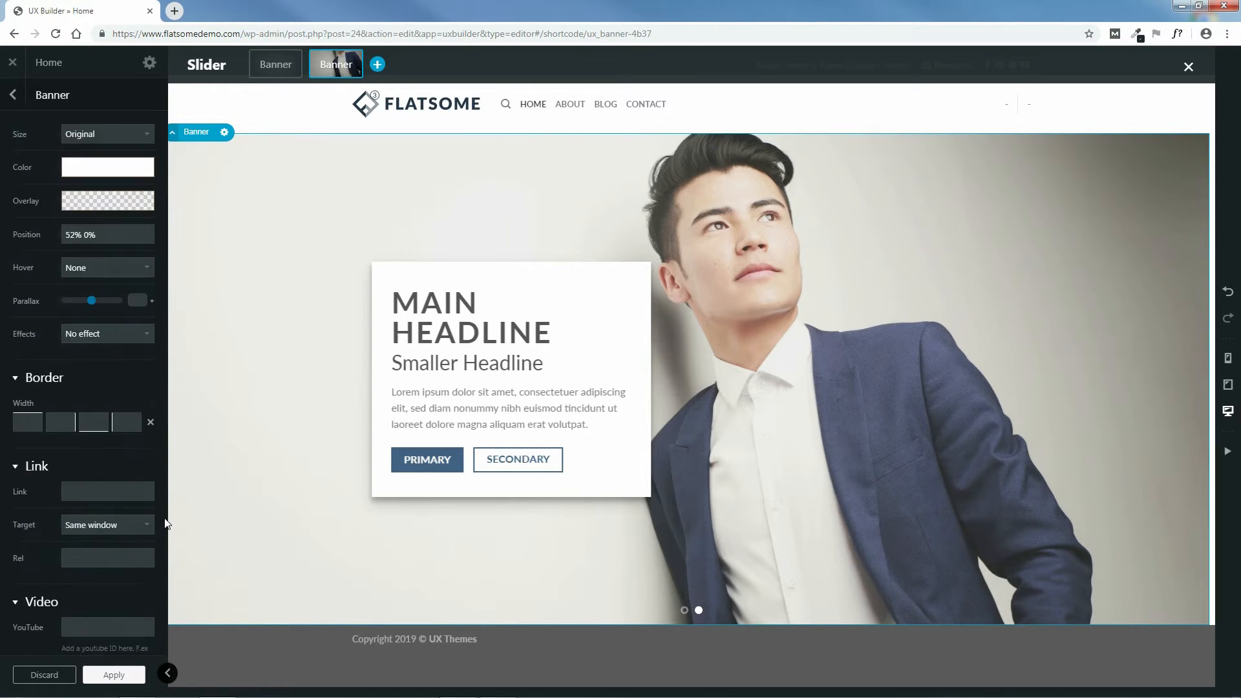
- Try the Snow, Confetti, Sliding Glass, Sparkle and Rain effects on the banner, and set it back to No effect
{"action": "left_click", "coordinate": [103, 324]}
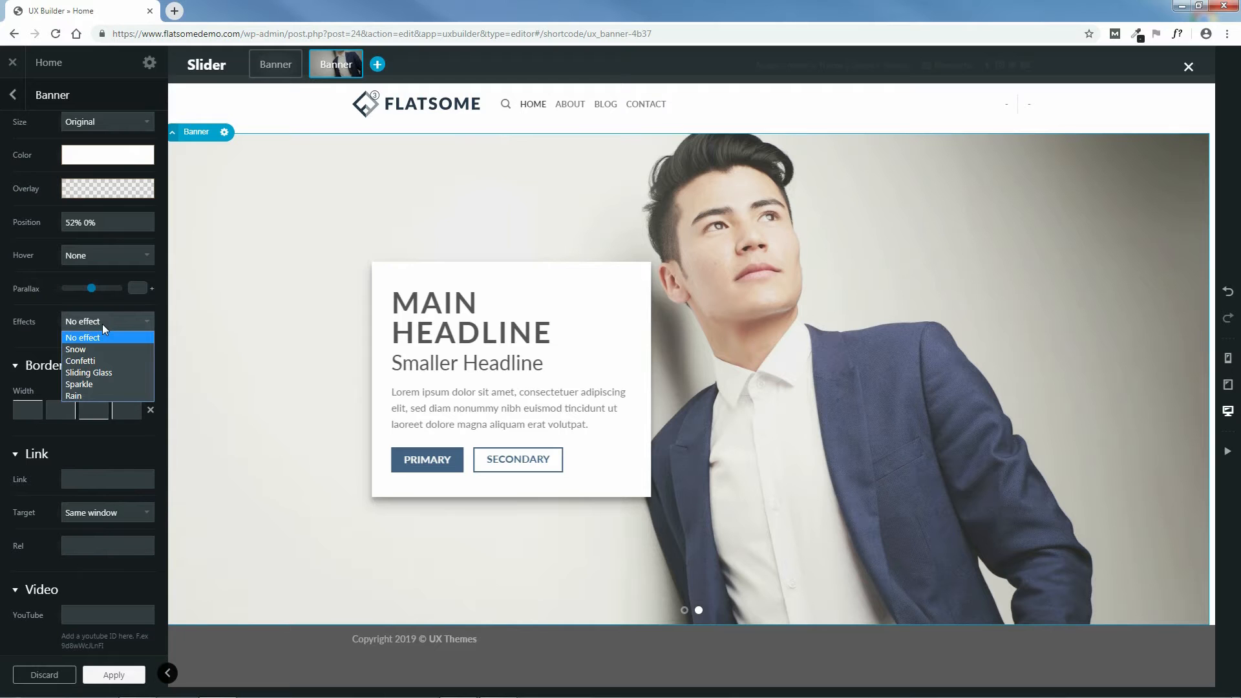
{"action": "left_click", "coordinate": [78, 351]}
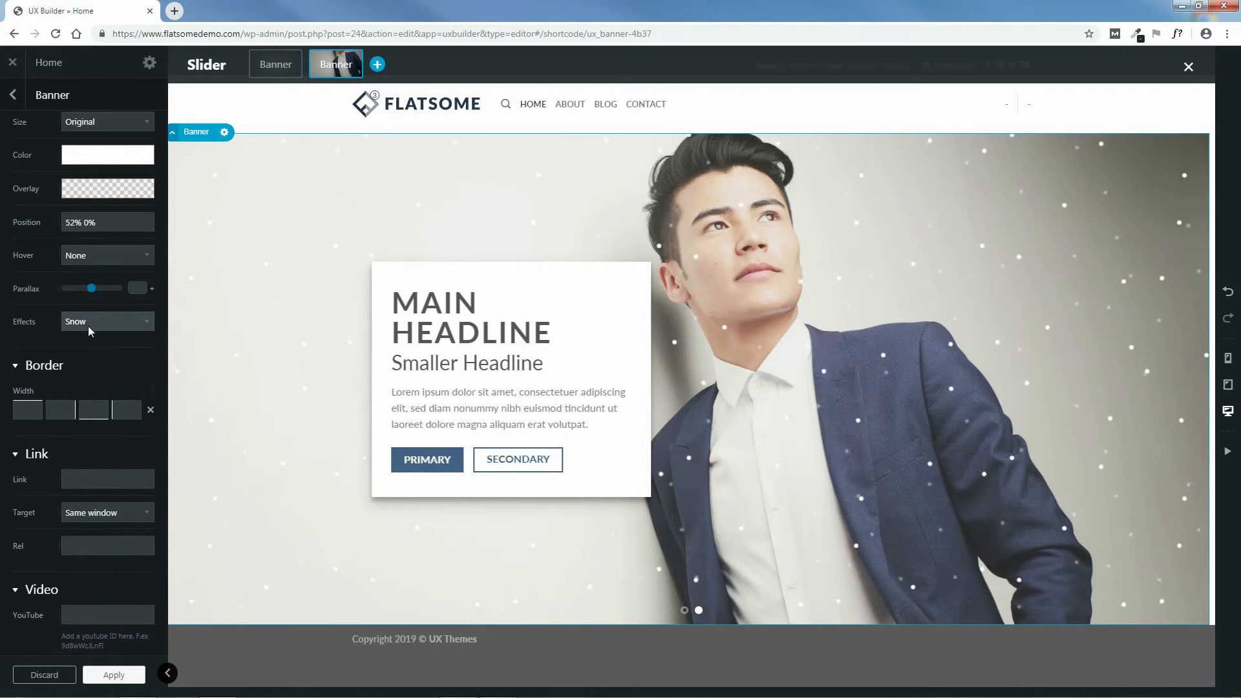
{"action": "left_click", "coordinate": [108, 324]}
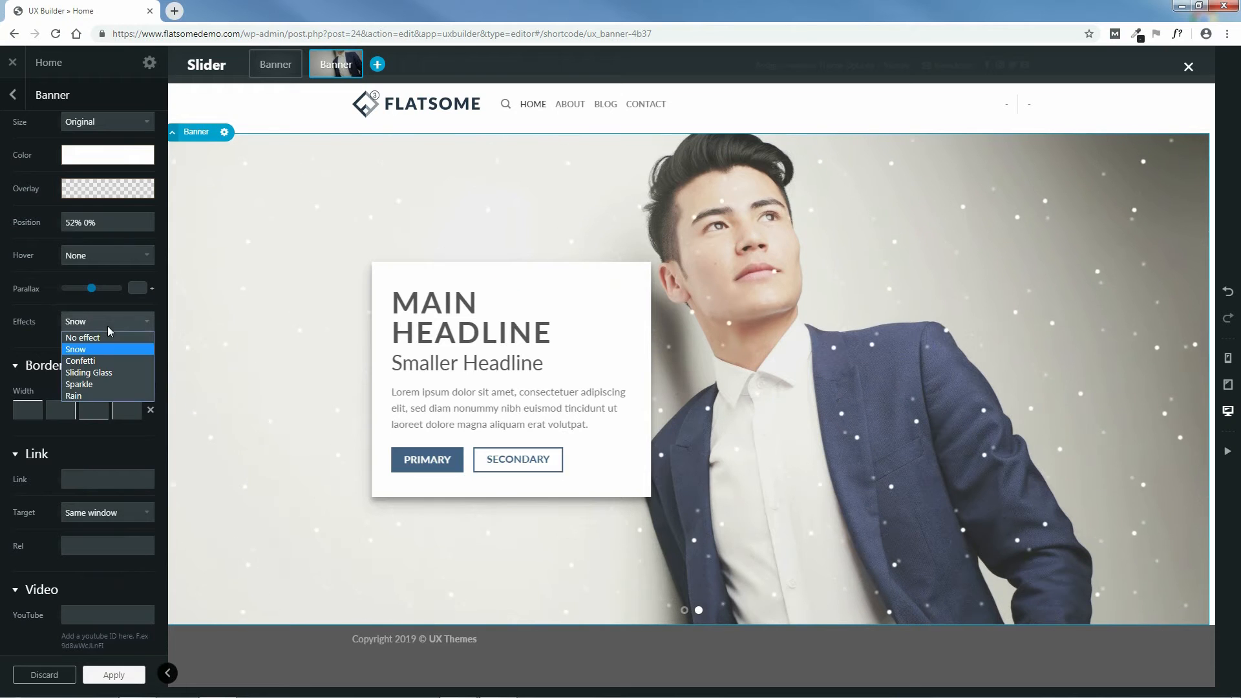
{"action": "left_click", "coordinate": [86, 360]}
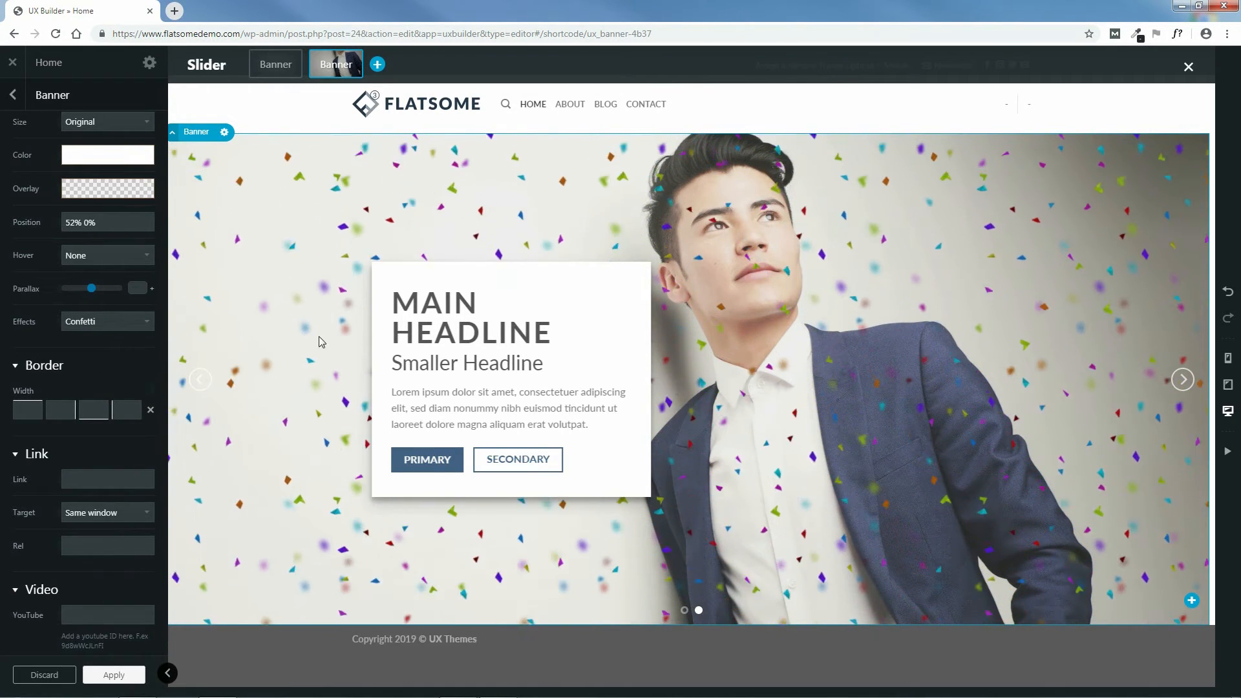
{"action": "left_click", "coordinate": [94, 332]}
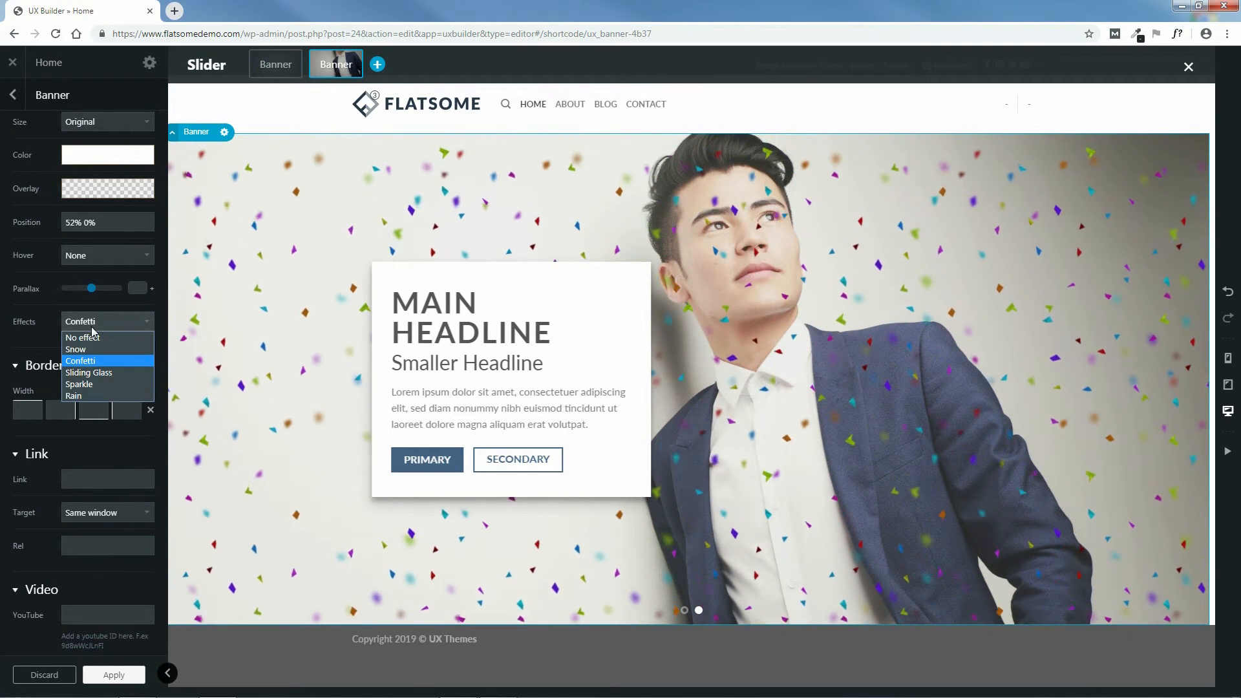
{"action": "left_click", "coordinate": [87, 372]}
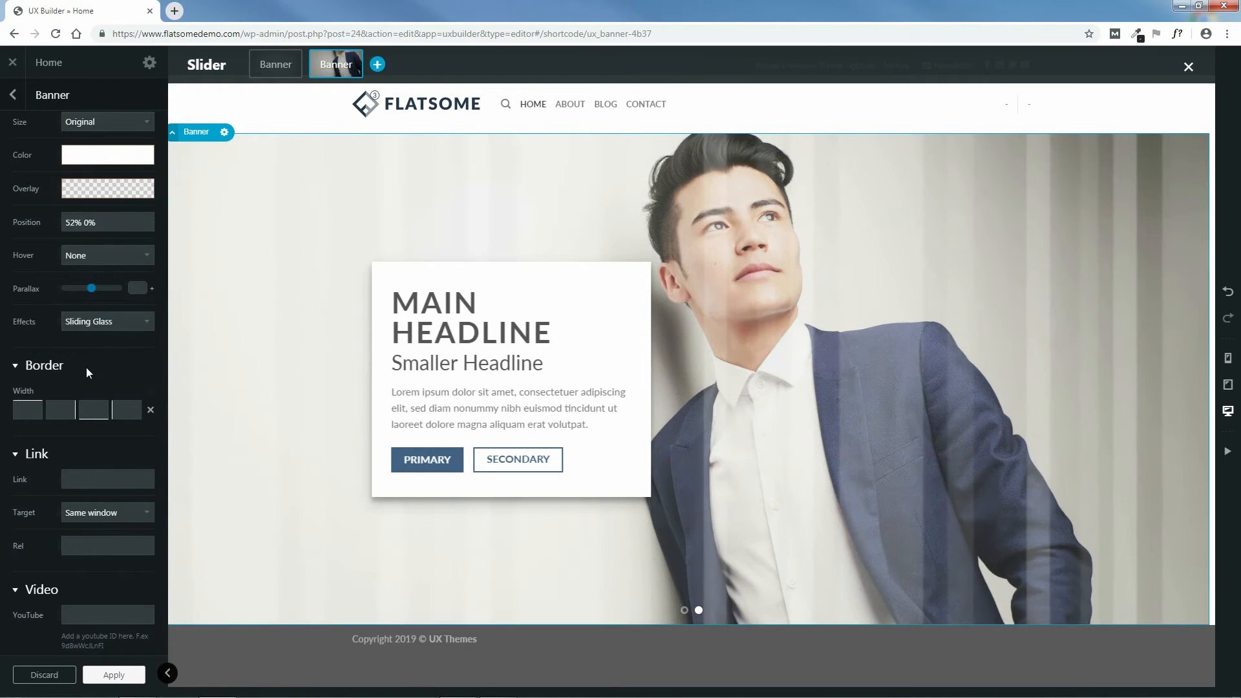
{"action": "left_click", "coordinate": [90, 329]}
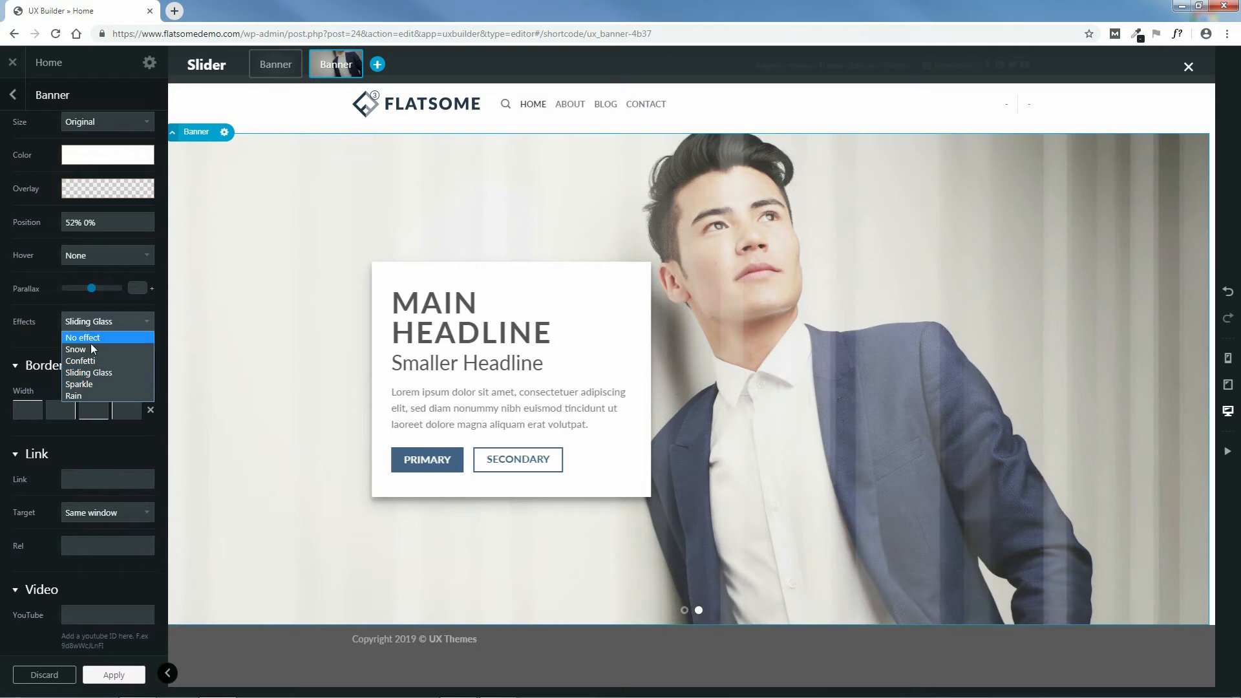
{"action": "left_click", "coordinate": [84, 383]}
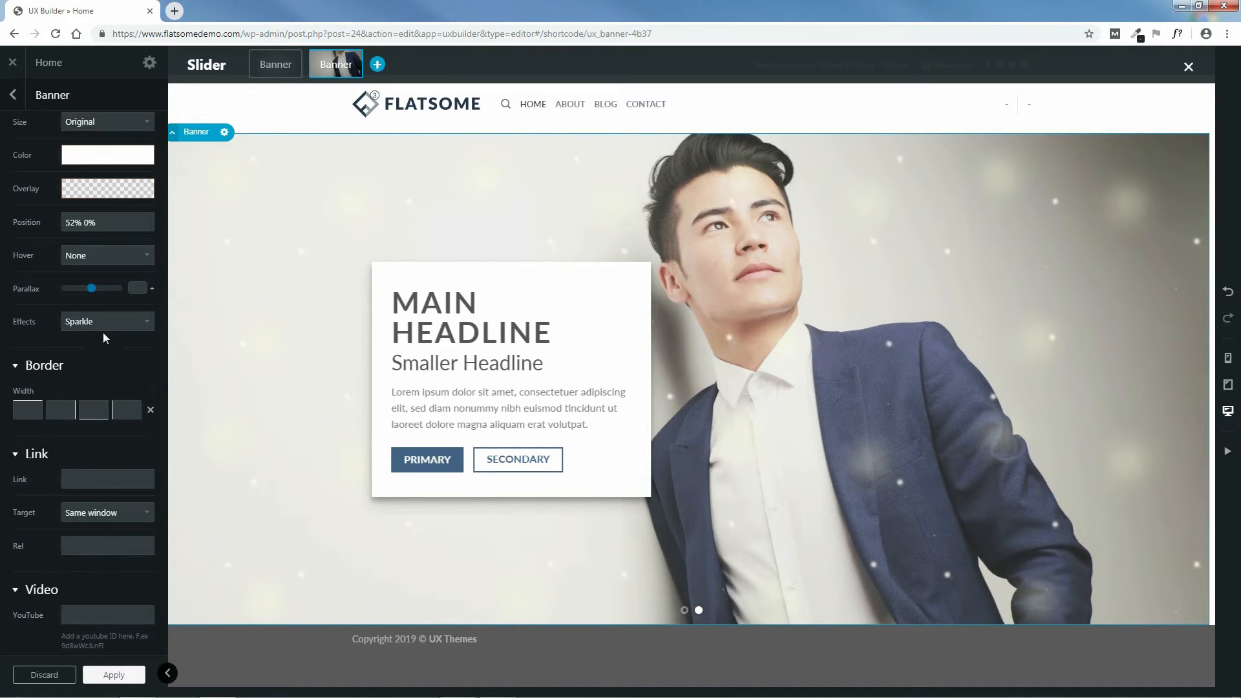
{"action": "left_click", "coordinate": [98, 323]}
{"action": "left_click", "coordinate": [83, 391]}
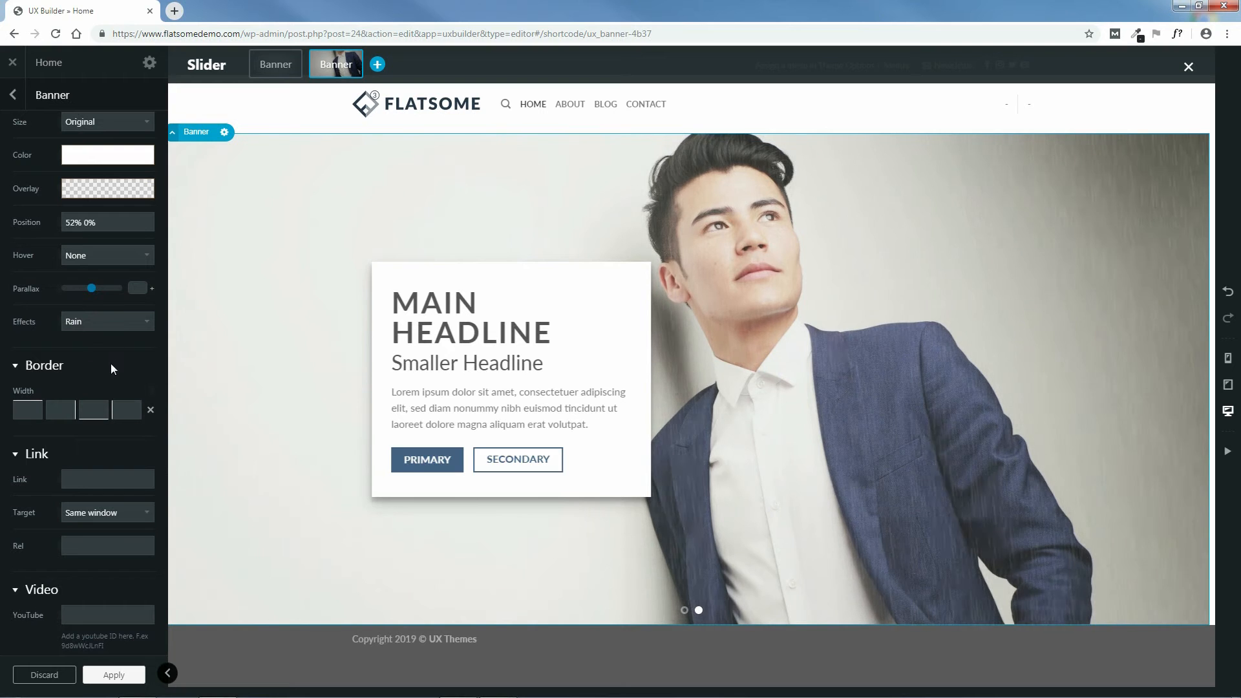
{"action": "left_click", "coordinate": [105, 321]}
{"action": "left_click", "coordinate": [102, 339]}
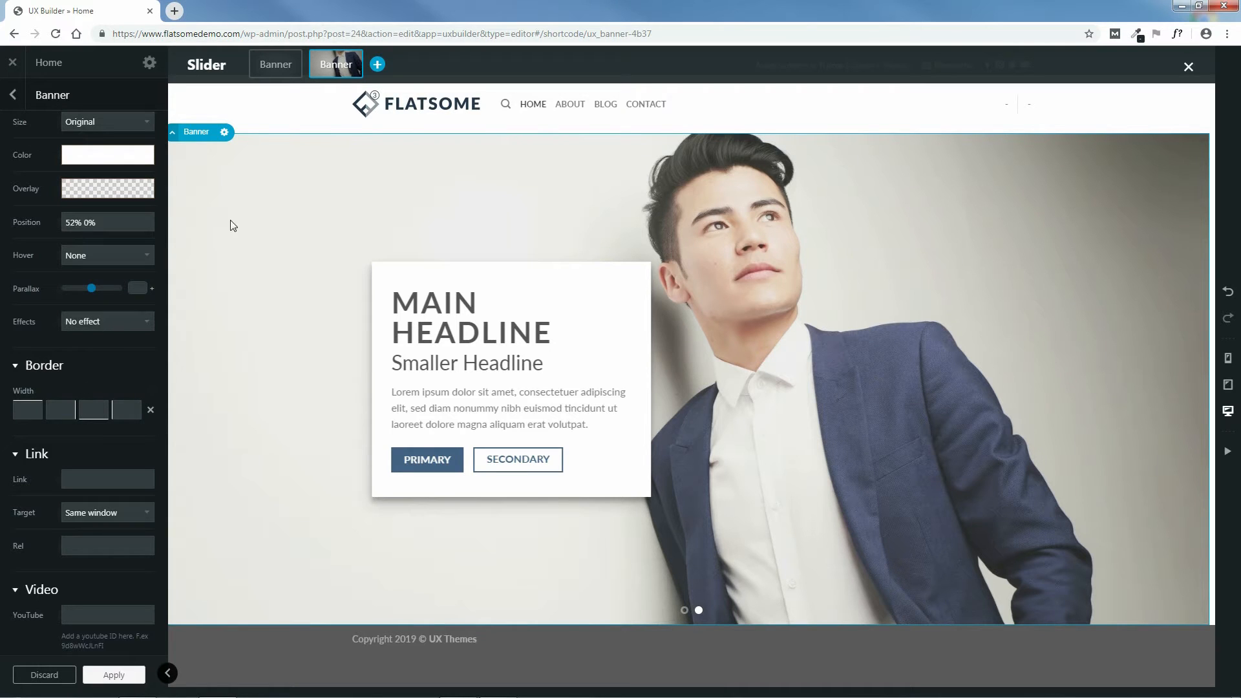
- Try a banner border of 27px top, 28px right and 26px bottom in dotted and dashed styles, and clear the border widths
{"action": "left_click_drag", "start_coordinate": [28, 411], "coordinate": [67, 416]}
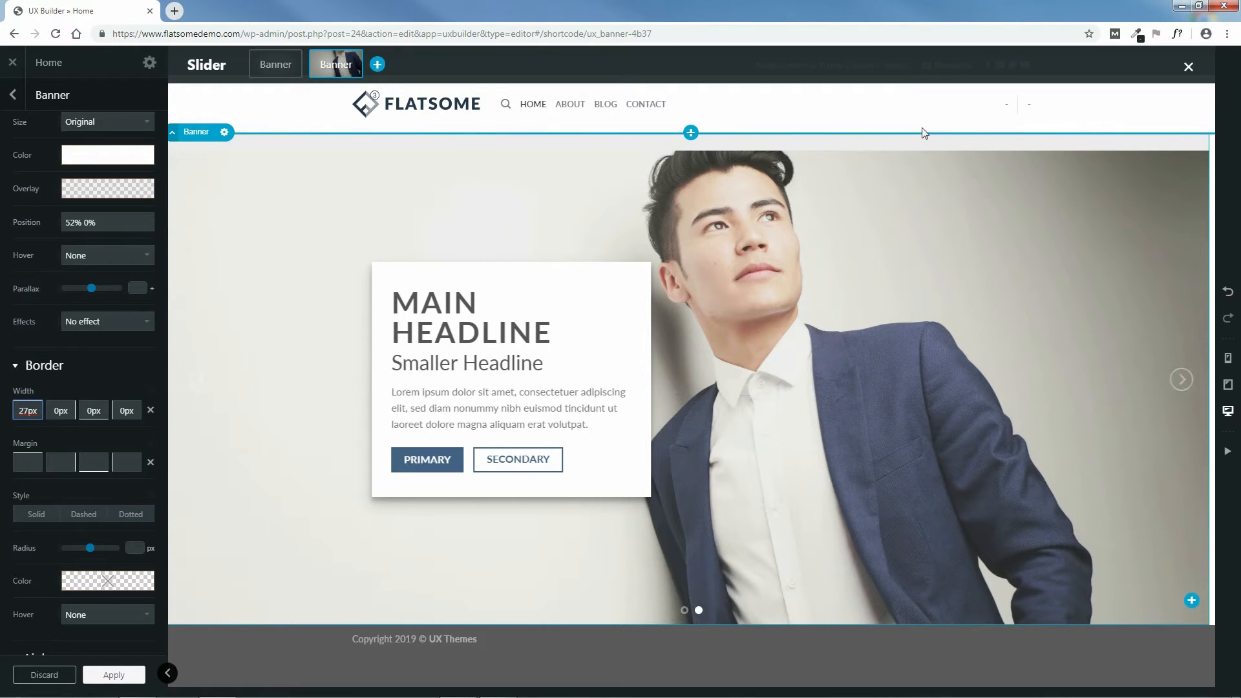
{"action": "left_click_drag", "start_coordinate": [61, 411], "coordinate": [47, 519]}
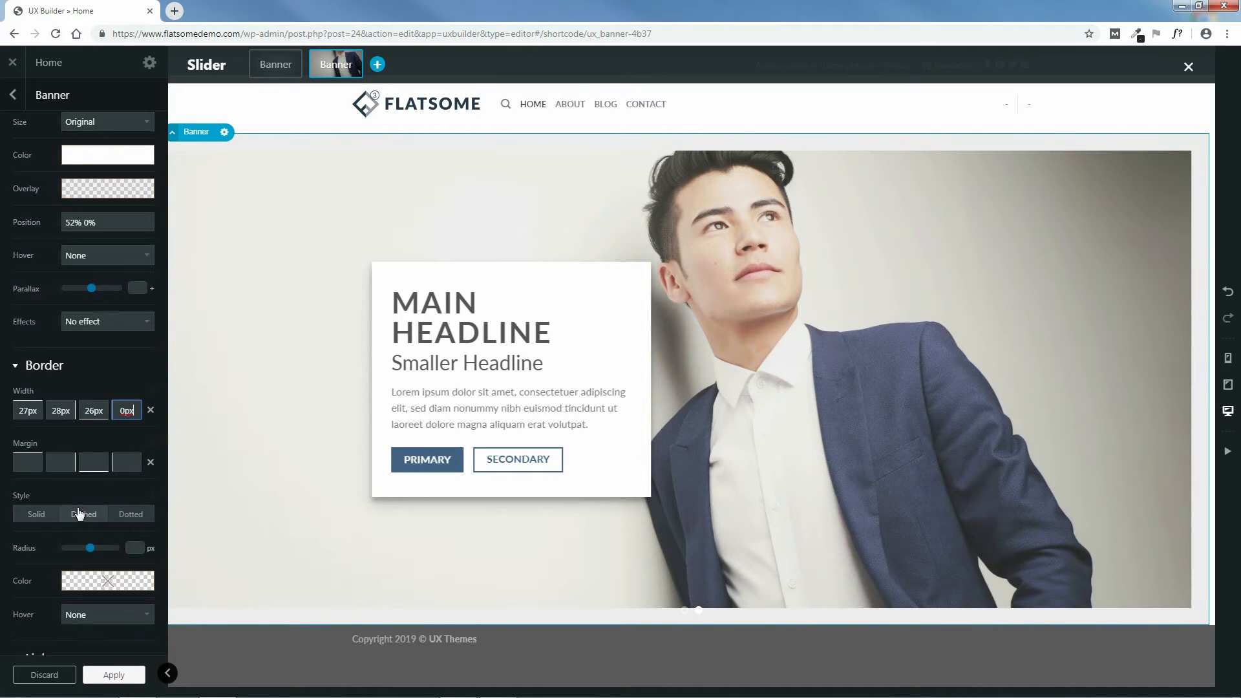
{"action": "left_click", "coordinate": [81, 514]}
{"action": "left_click", "coordinate": [130, 515]}
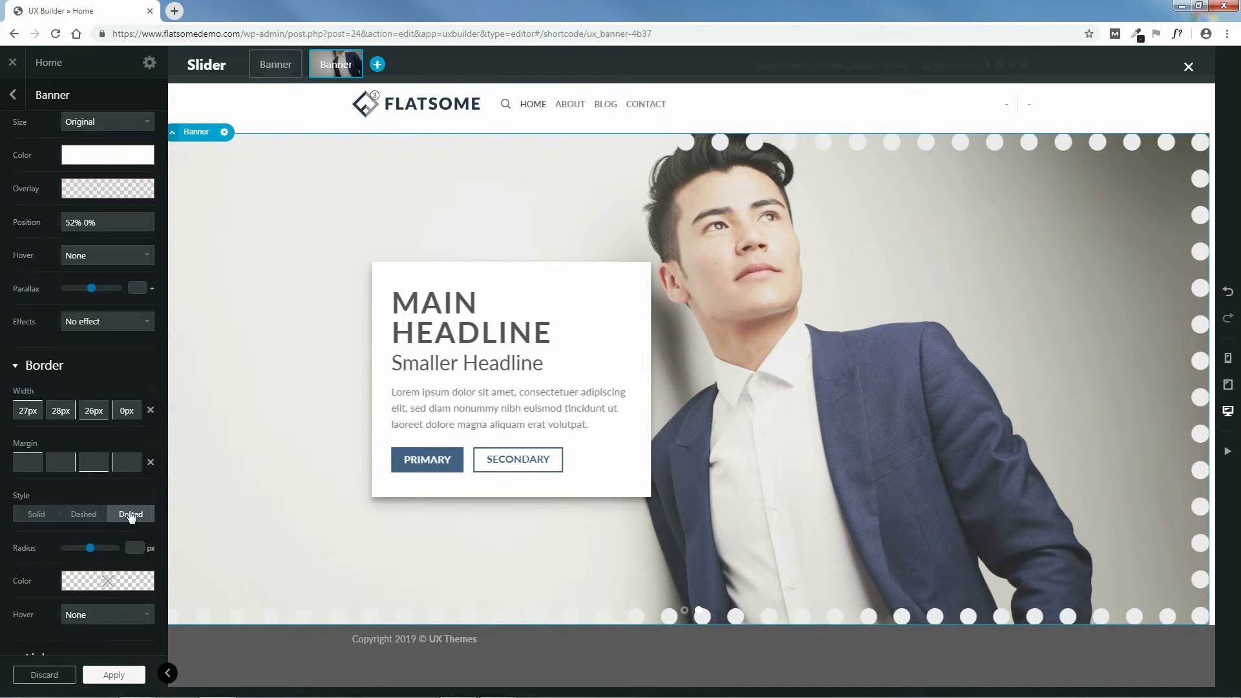
{"action": "left_click", "coordinate": [80, 515]}
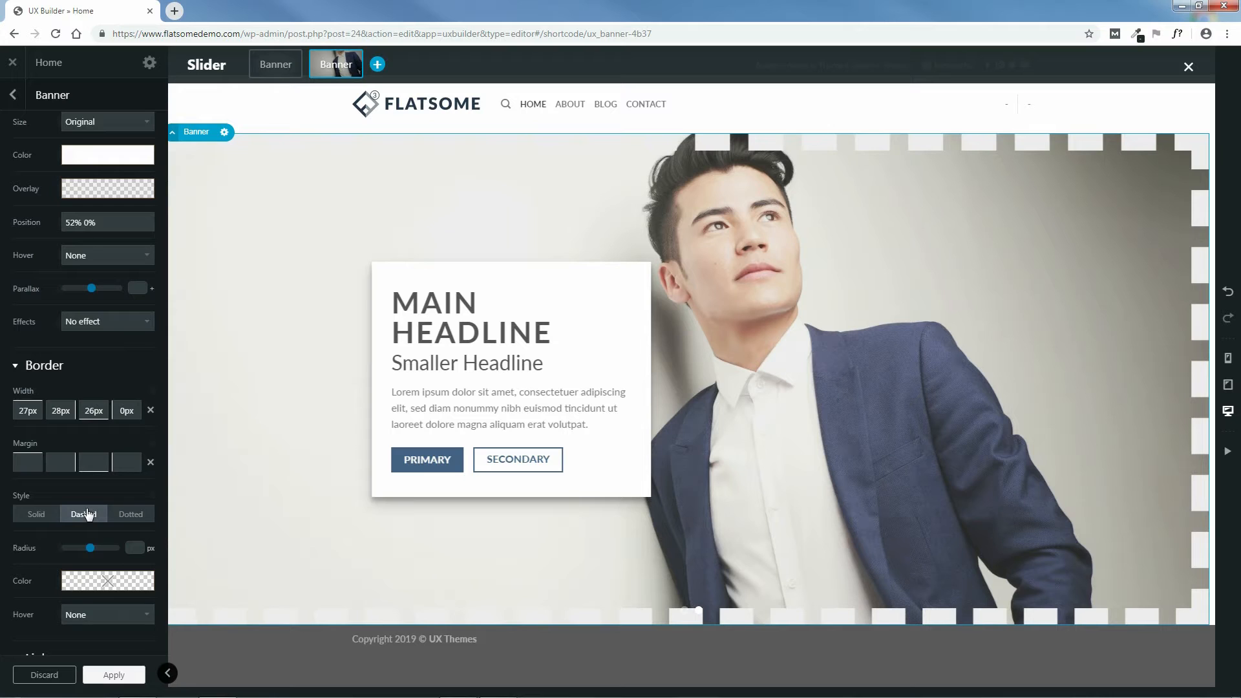
{"action": "left_click", "coordinate": [151, 411]}
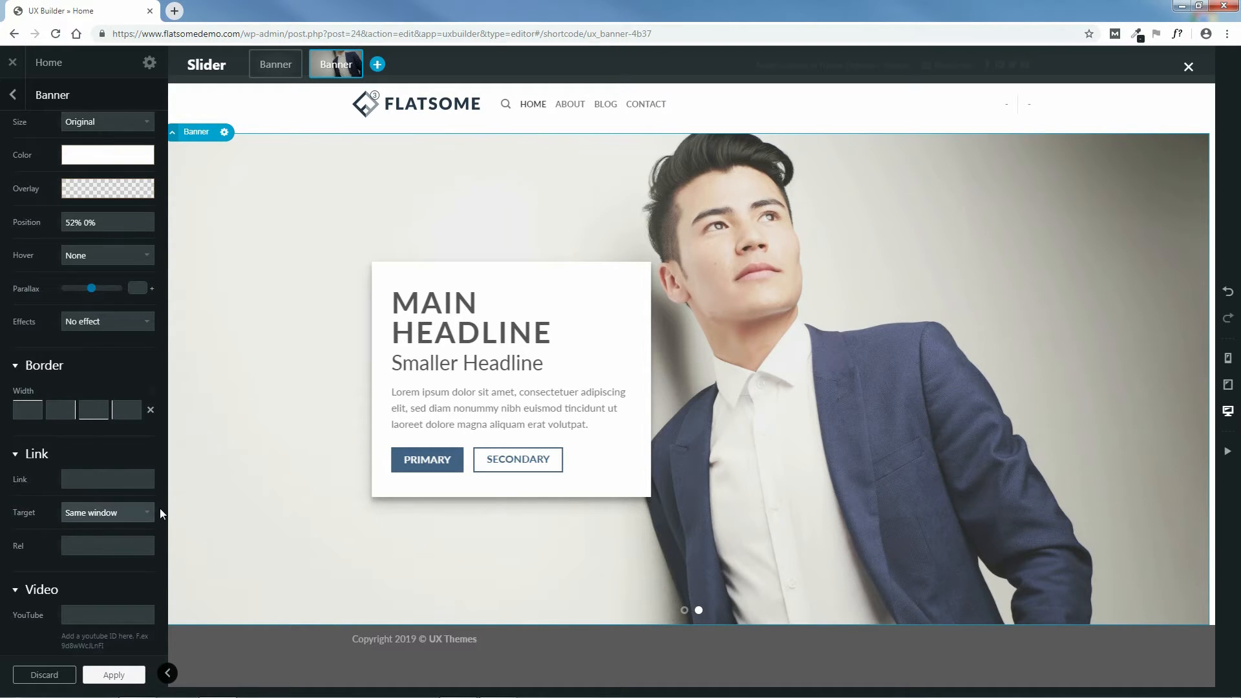
- Review the banner's remaining link, video and advanced options, apply its settings and update the page
{"action": "scroll", "coordinate": [162, 508], "scroll_direction": "down", "scroll_amount": 6}
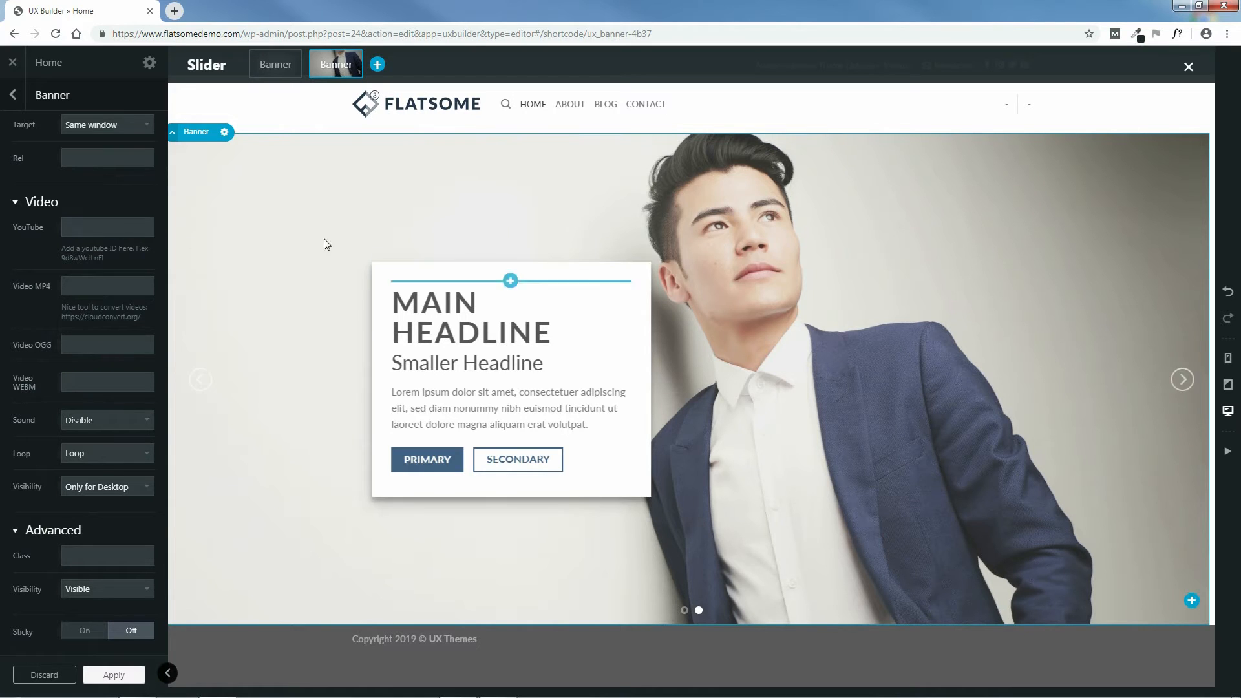
{"action": "scroll", "coordinate": [136, 485], "scroll_direction": "down", "scroll_amount": 1}
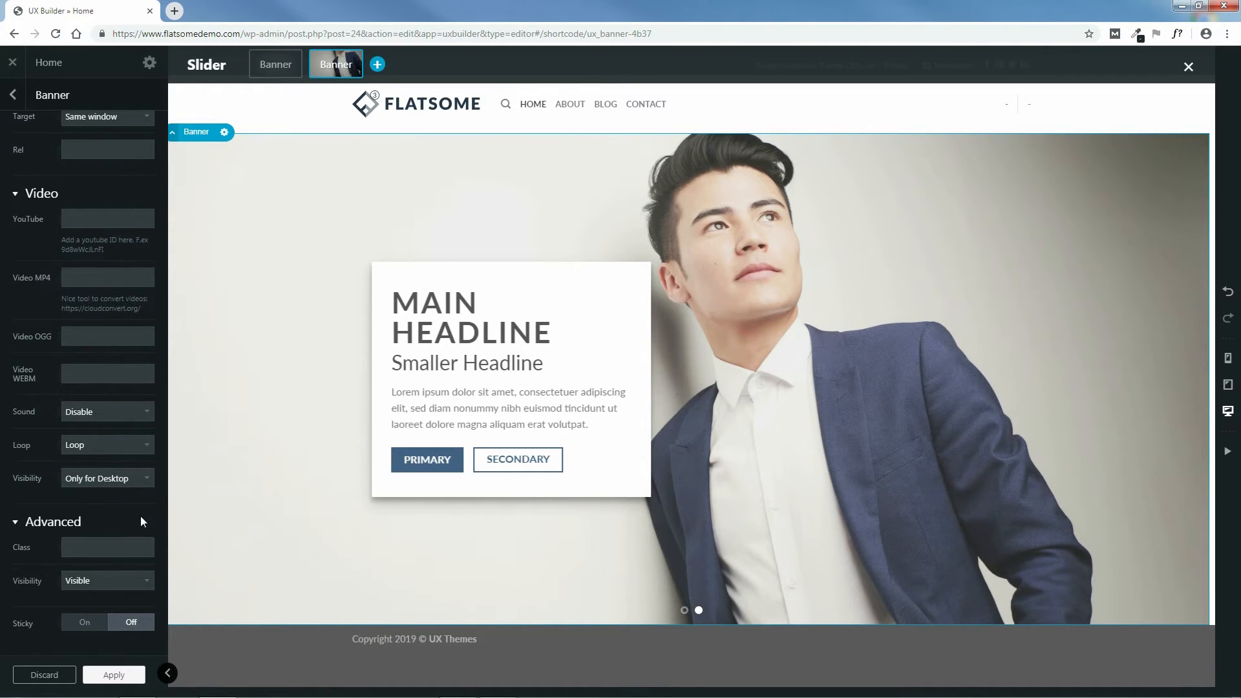
{"action": "scroll", "coordinate": [139, 516], "scroll_direction": "up", "scroll_amount": 10}
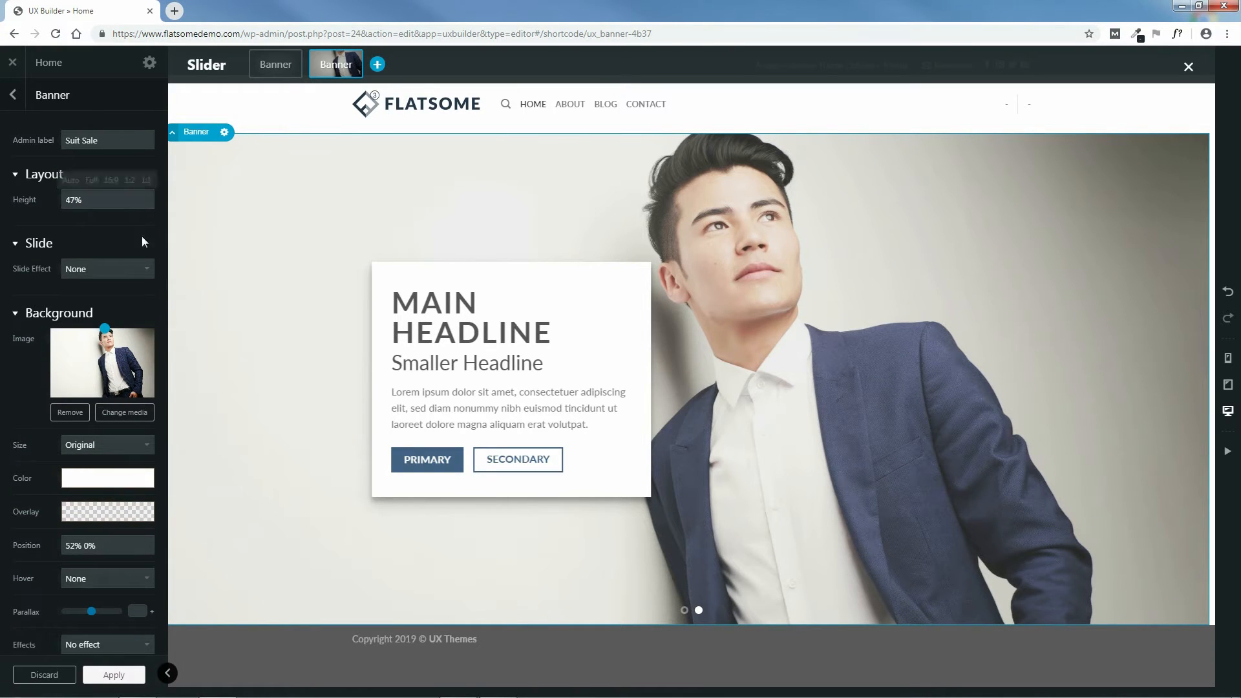
{"action": "left_click", "coordinate": [114, 675]}
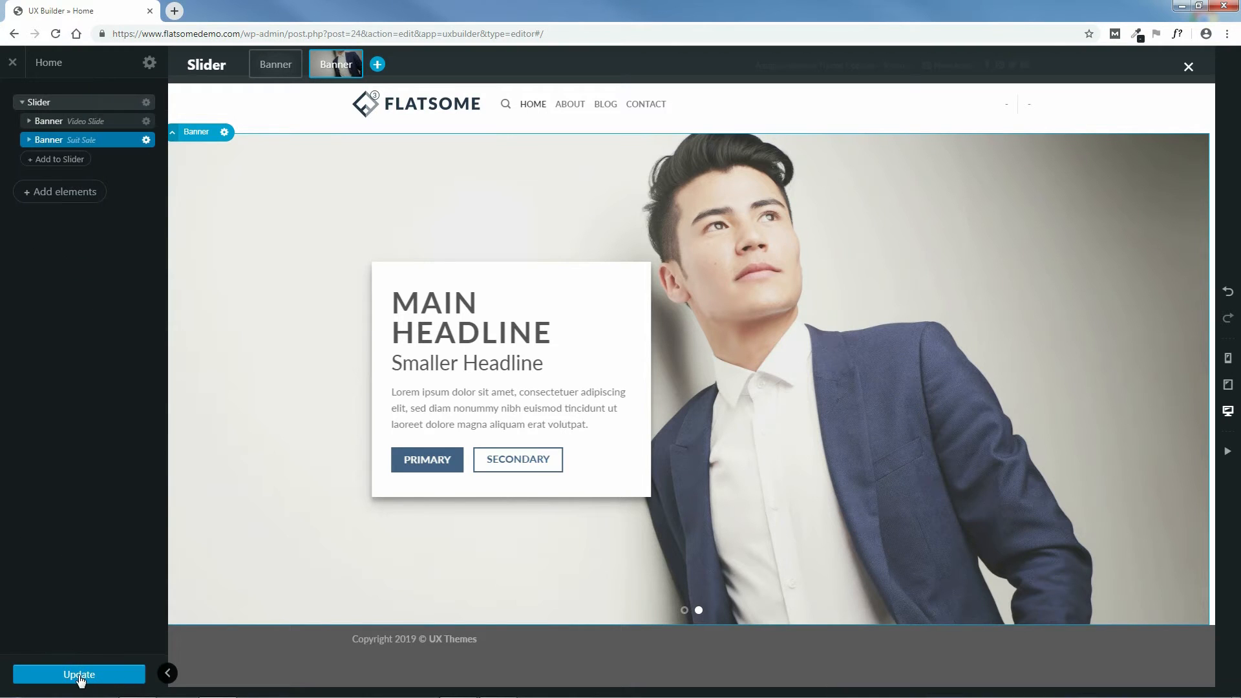
{"action": "left_click", "coordinate": [79, 675]}
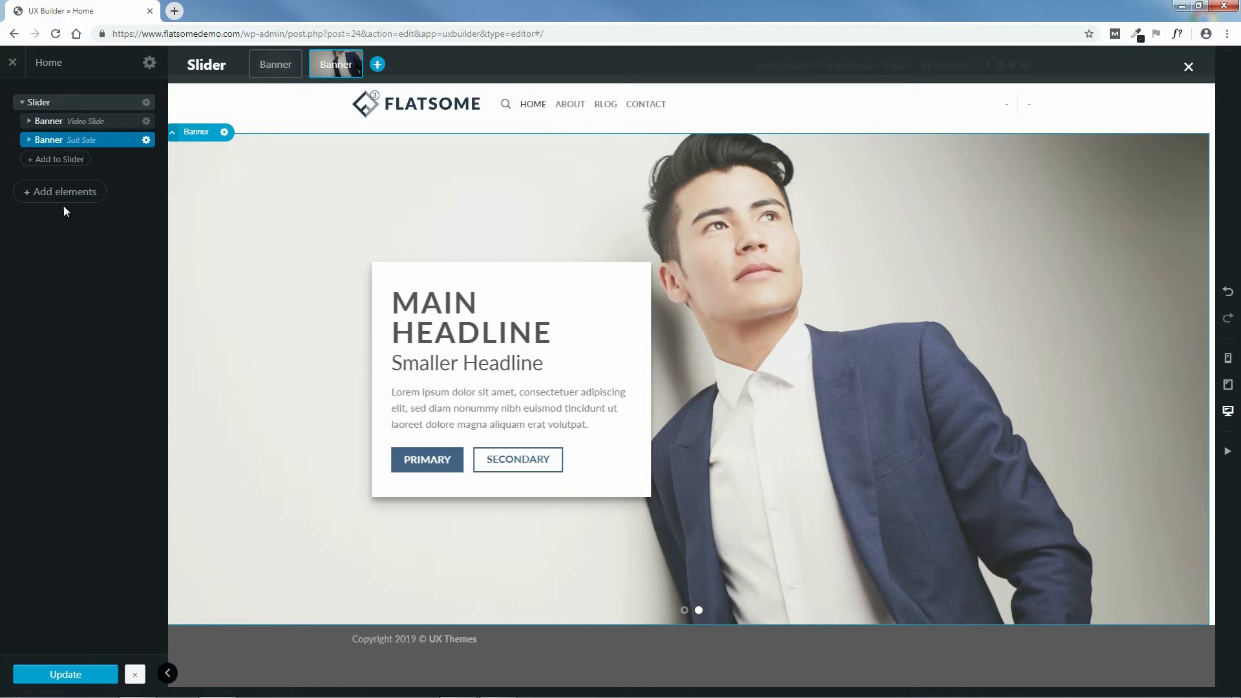
- Expand the Suit Sale banner's contents and open the settings of its text box
{"action": "left_click", "coordinate": [29, 140]}
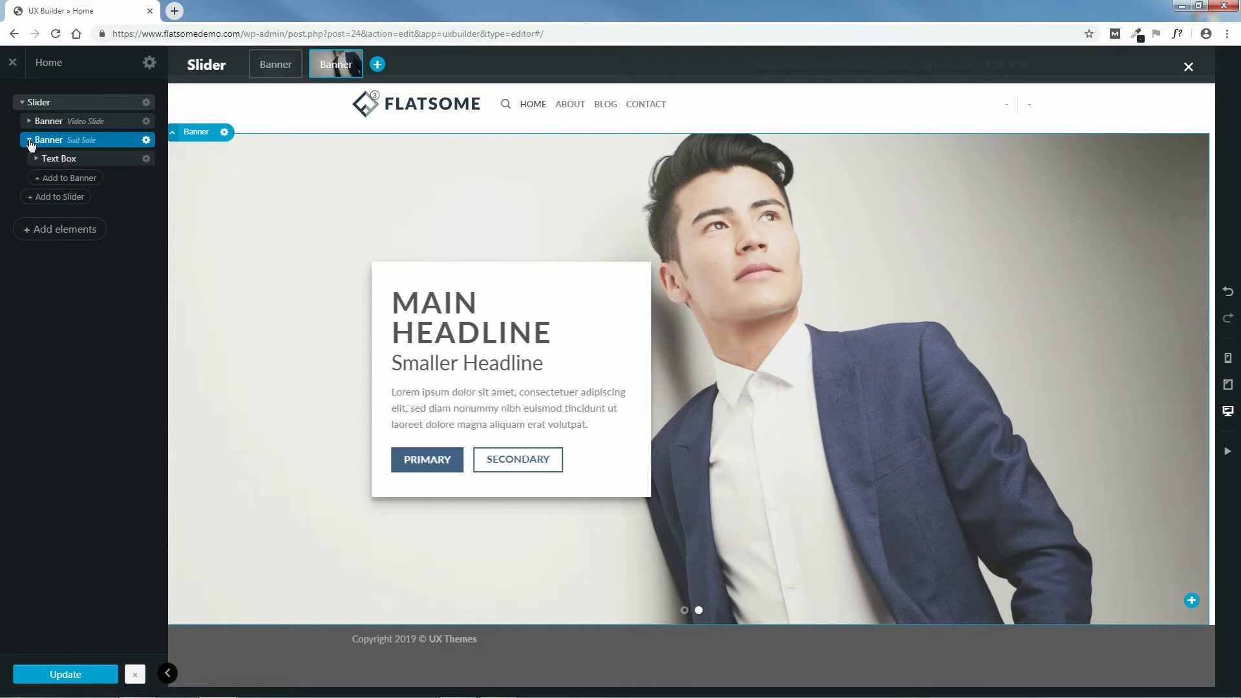
{"action": "left_click", "coordinate": [37, 159]}
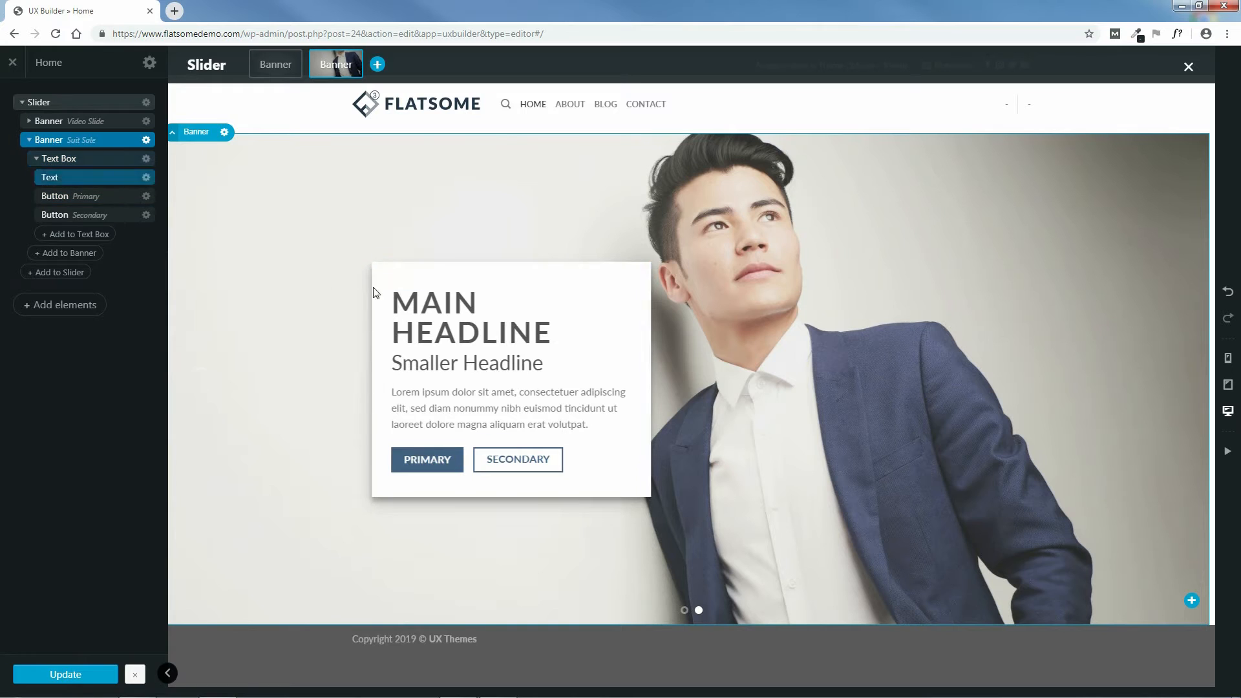
{"action": "double_click", "coordinate": [470, 279]}
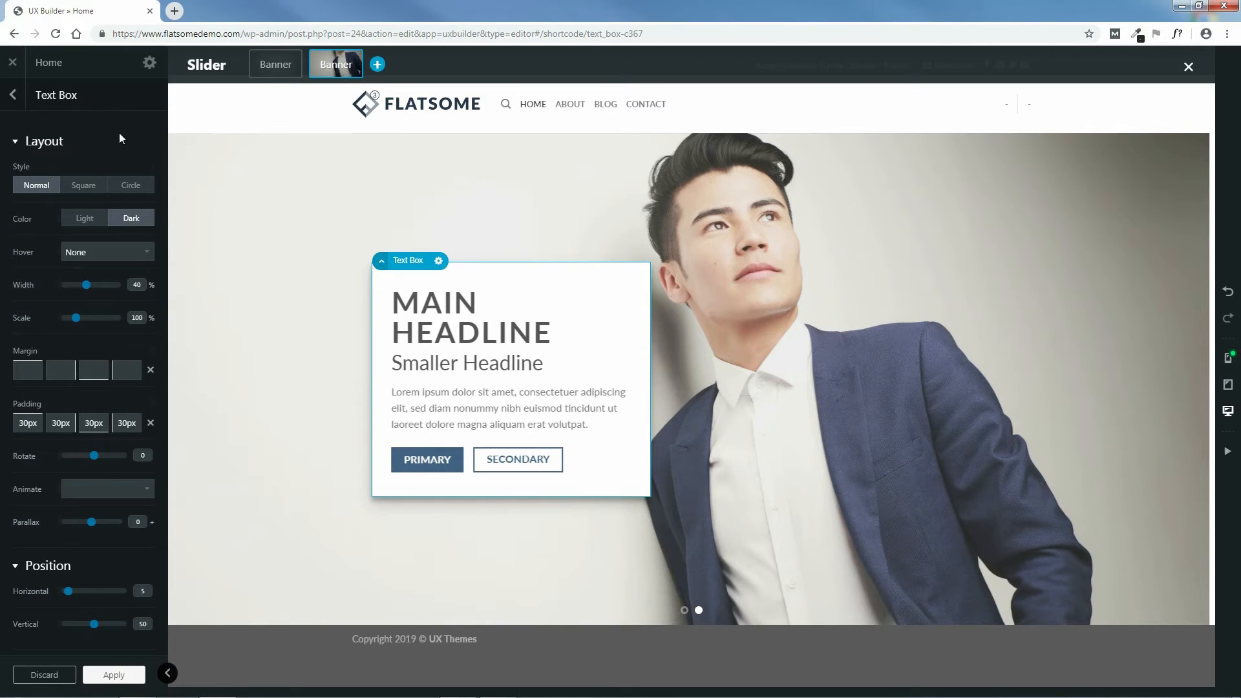
- Try the Square and Circle styles and the Light color on the text box, and return it to Normal and Dark
{"action": "left_click", "coordinate": [85, 186]}
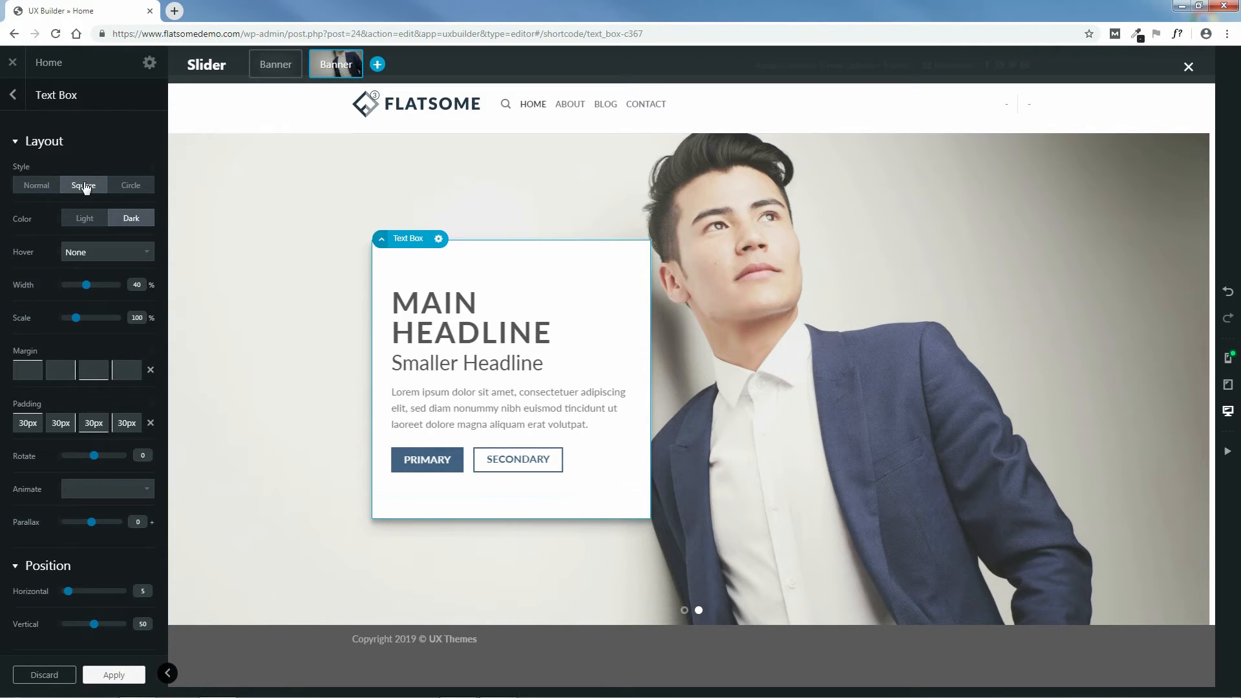
{"action": "left_click", "coordinate": [143, 189]}
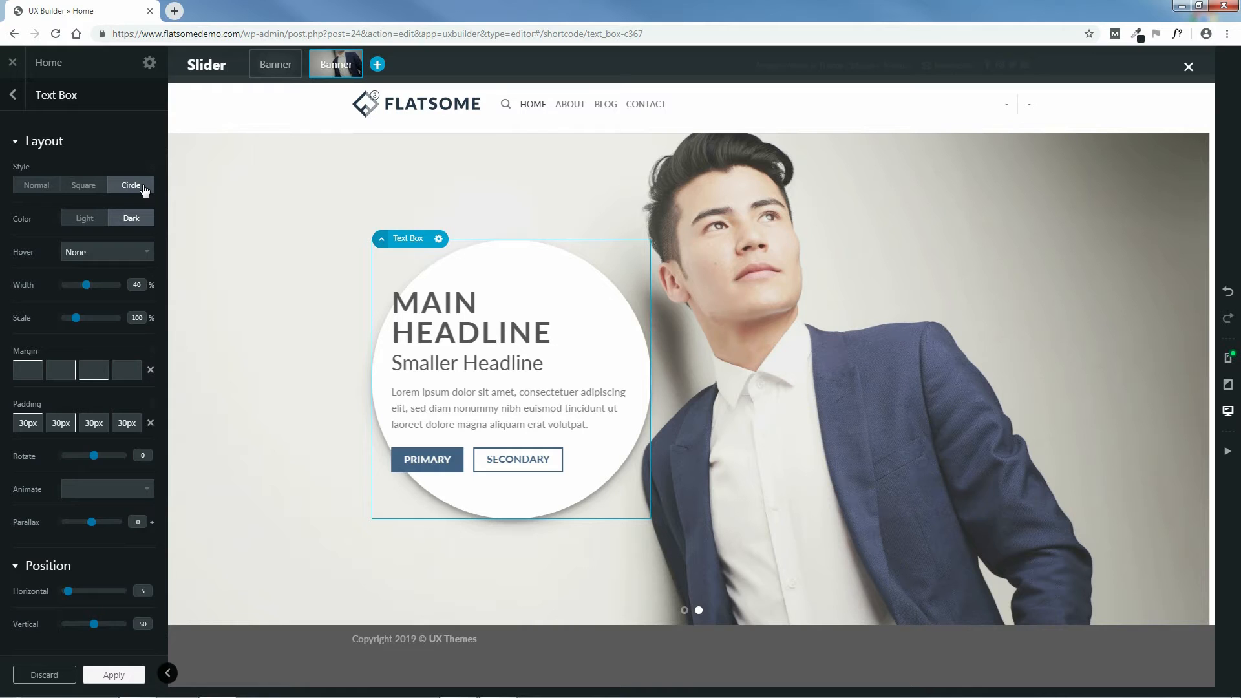
{"action": "left_click", "coordinate": [38, 188]}
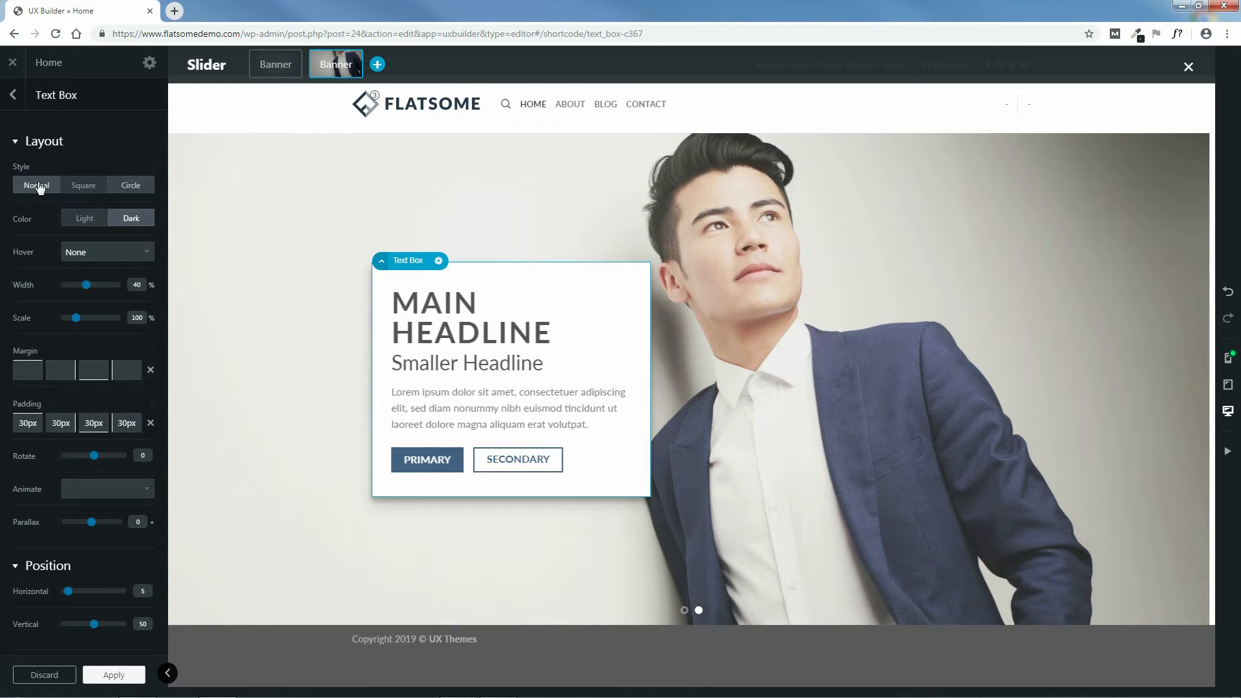
{"action": "left_click", "coordinate": [82, 223]}
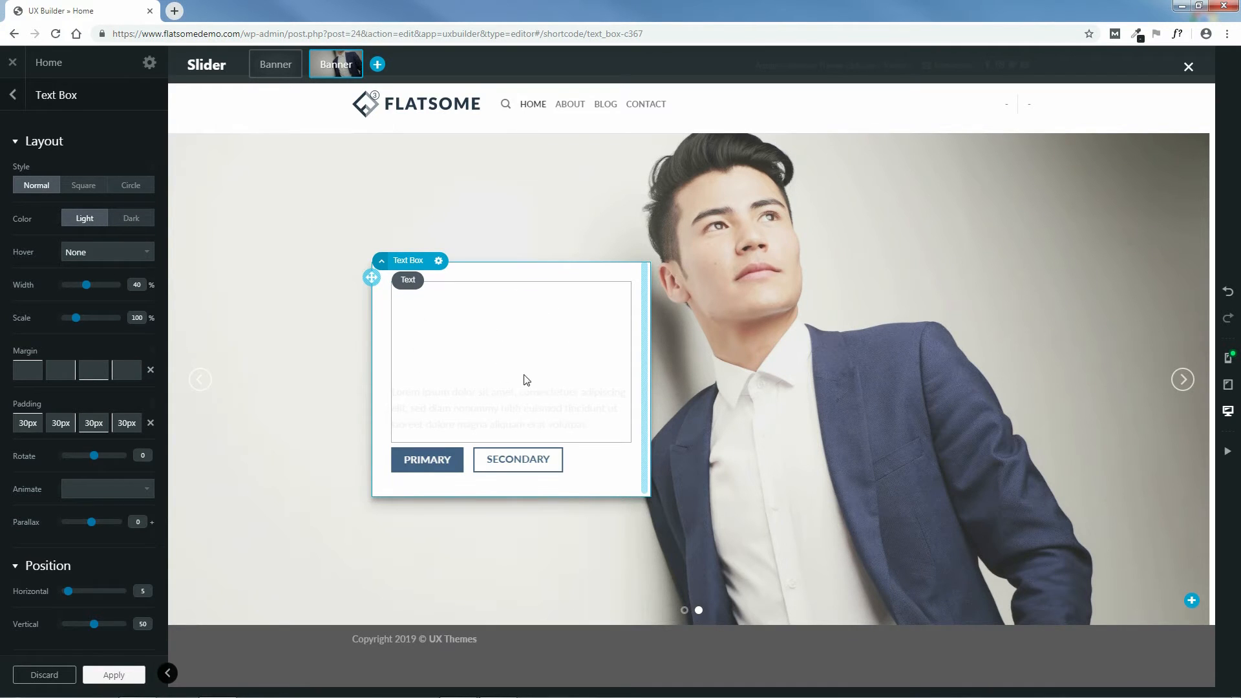
{"action": "left_click", "coordinate": [127, 223]}
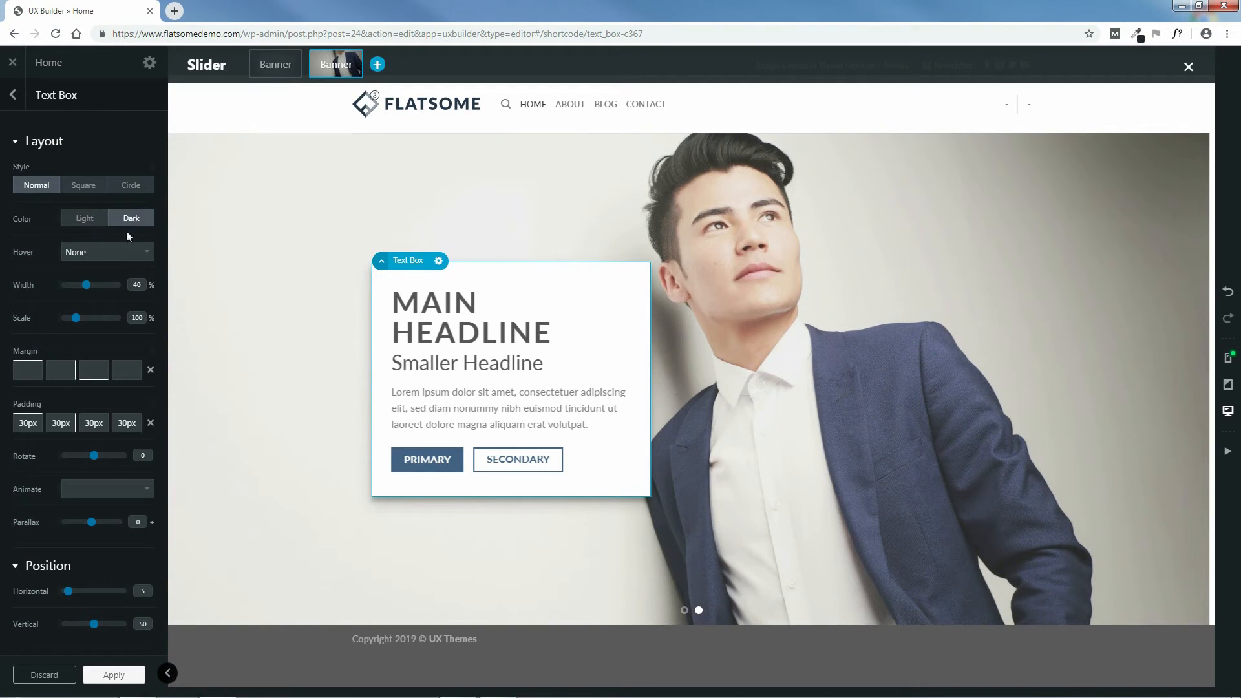
- Try the Zoom In and Bounce hover effects on the text box, and reset its hover effect to None
{"action": "left_click", "coordinate": [112, 258]}
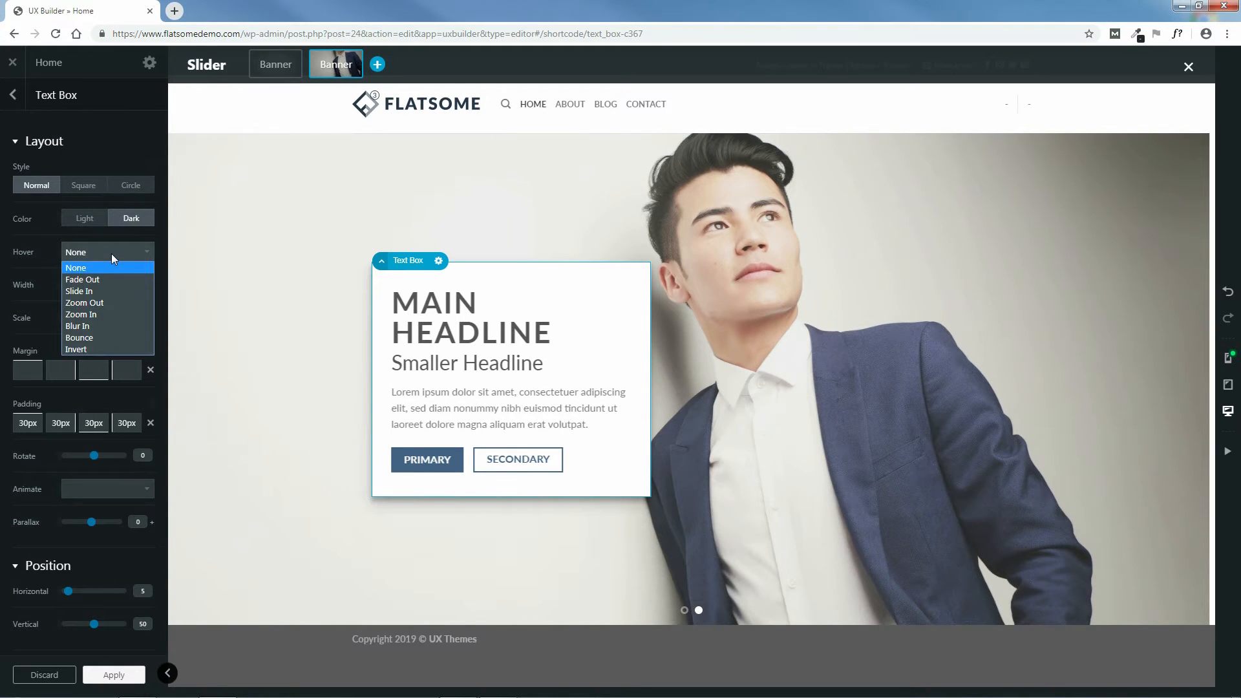
{"action": "left_click", "coordinate": [90, 317]}
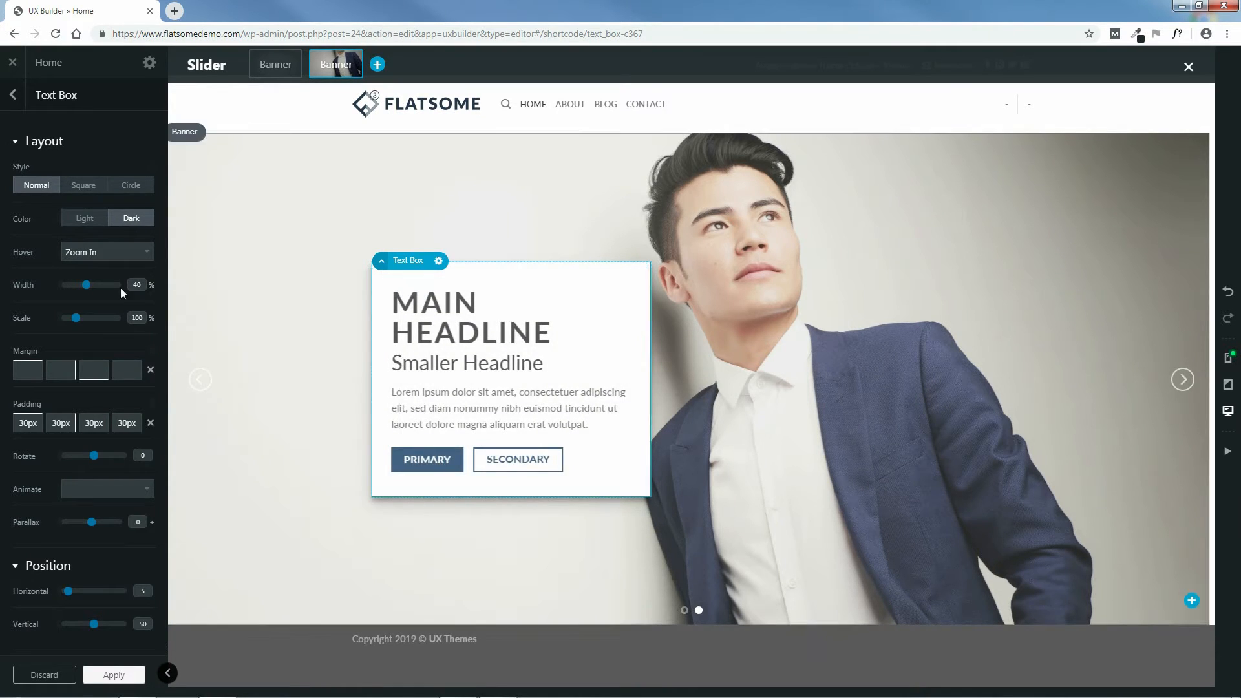
{"action": "left_click", "coordinate": [115, 254]}
{"action": "left_click", "coordinate": [93, 335]}
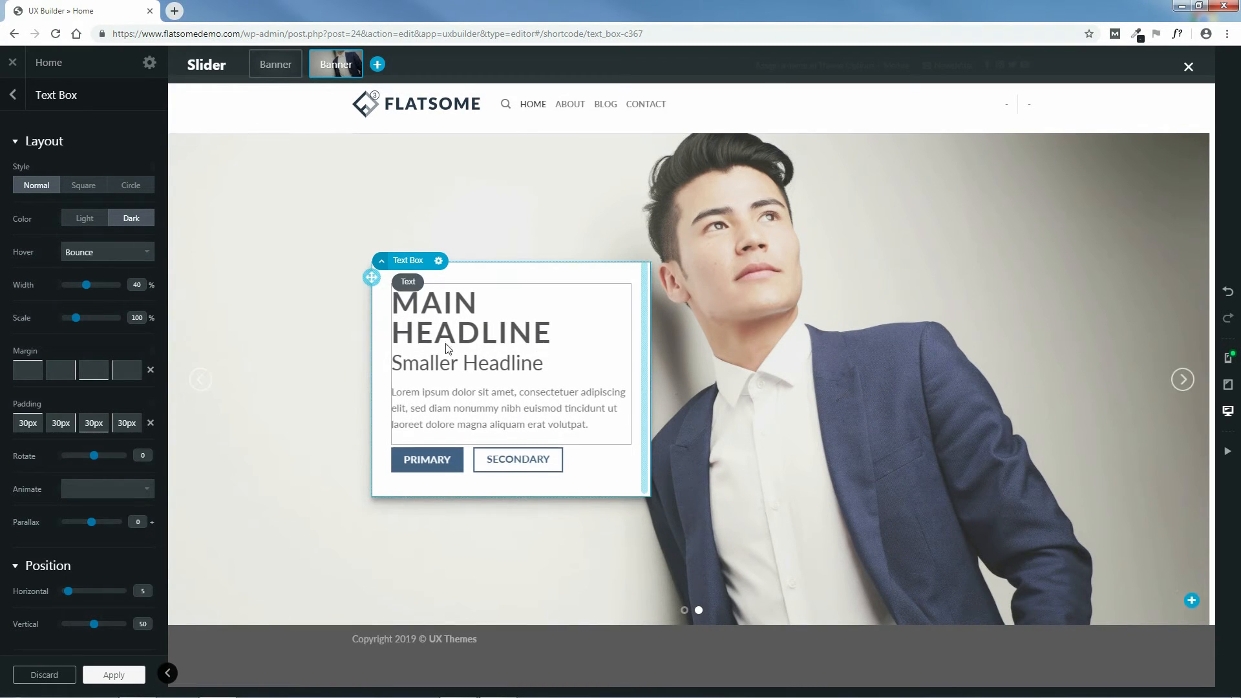
{"action": "left_click", "coordinate": [101, 253]}
{"action": "left_click", "coordinate": [97, 271]}
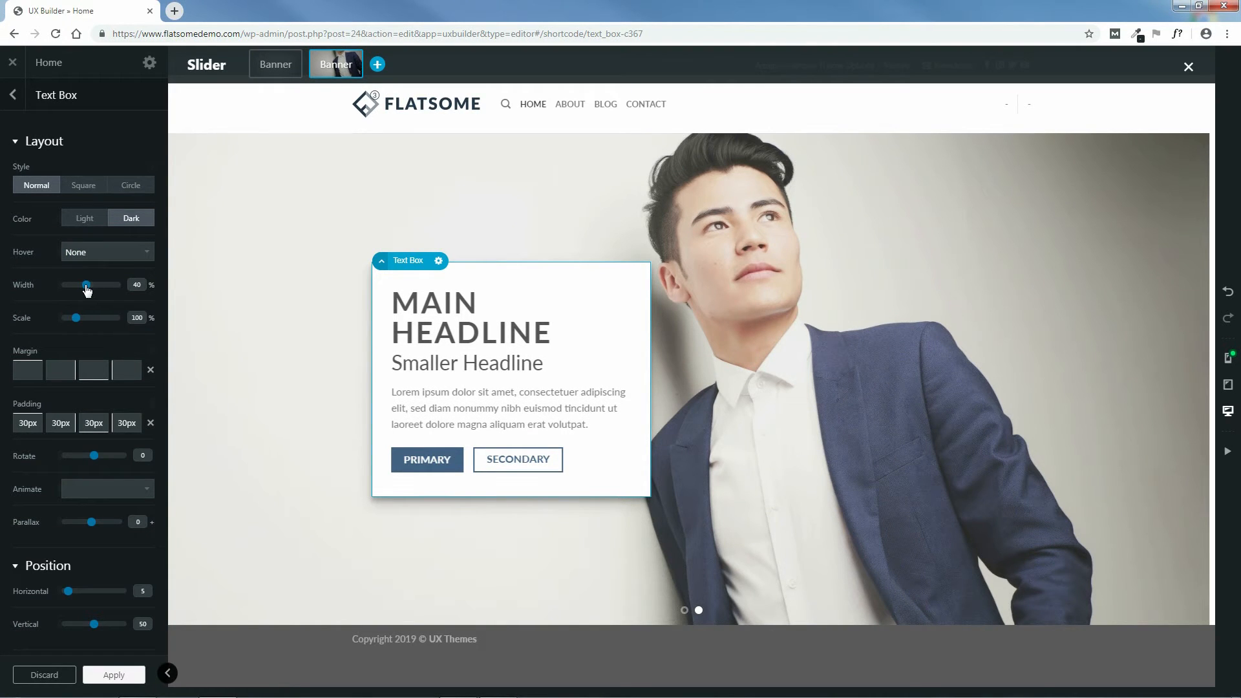
- Try a 167% scale on the text box, and reduce its scale to 89%
{"action": "mouse_move", "coordinate": [86, 286]}
{"action": "left_mouse_down"}
{"action": "mouse_move", "coordinate": [101, 285]}
{"action": "mouse_move", "coordinate": [88, 293]}
{"action": "left_mouse_up"}
{"action": "left_click_drag", "start_coordinate": [77, 321], "coordinate": [84, 323]}
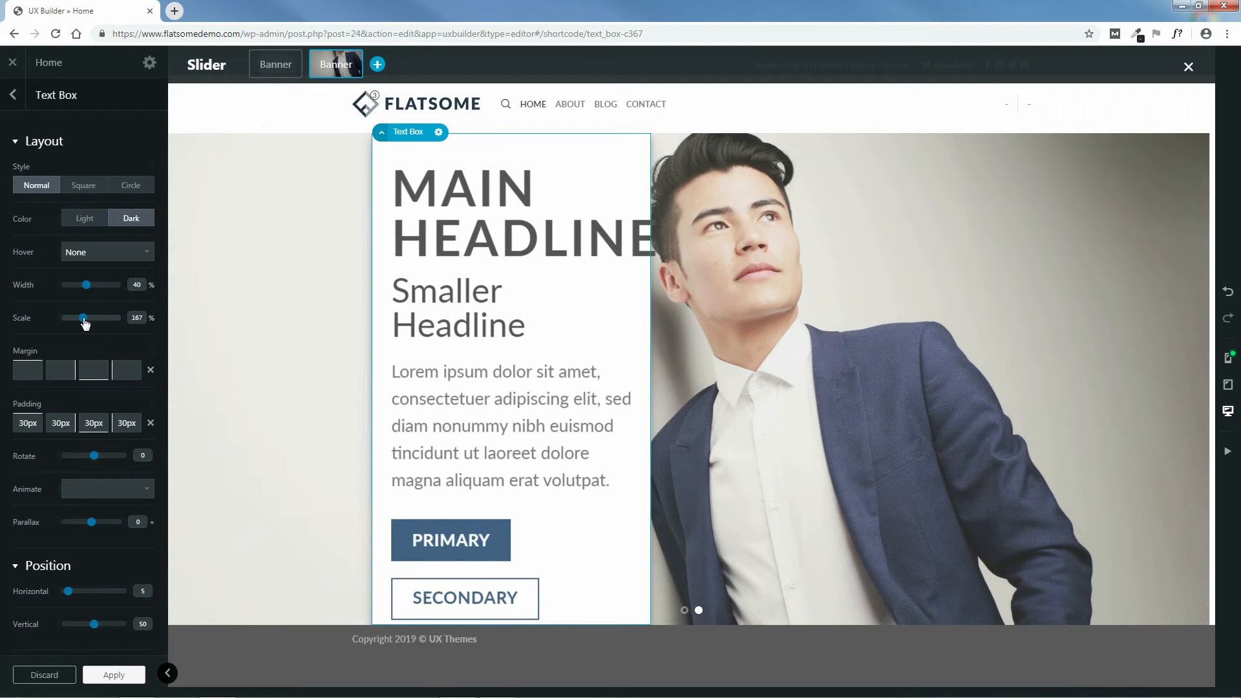
{"action": "left_click_drag", "start_coordinate": [85, 323], "coordinate": [76, 329]}
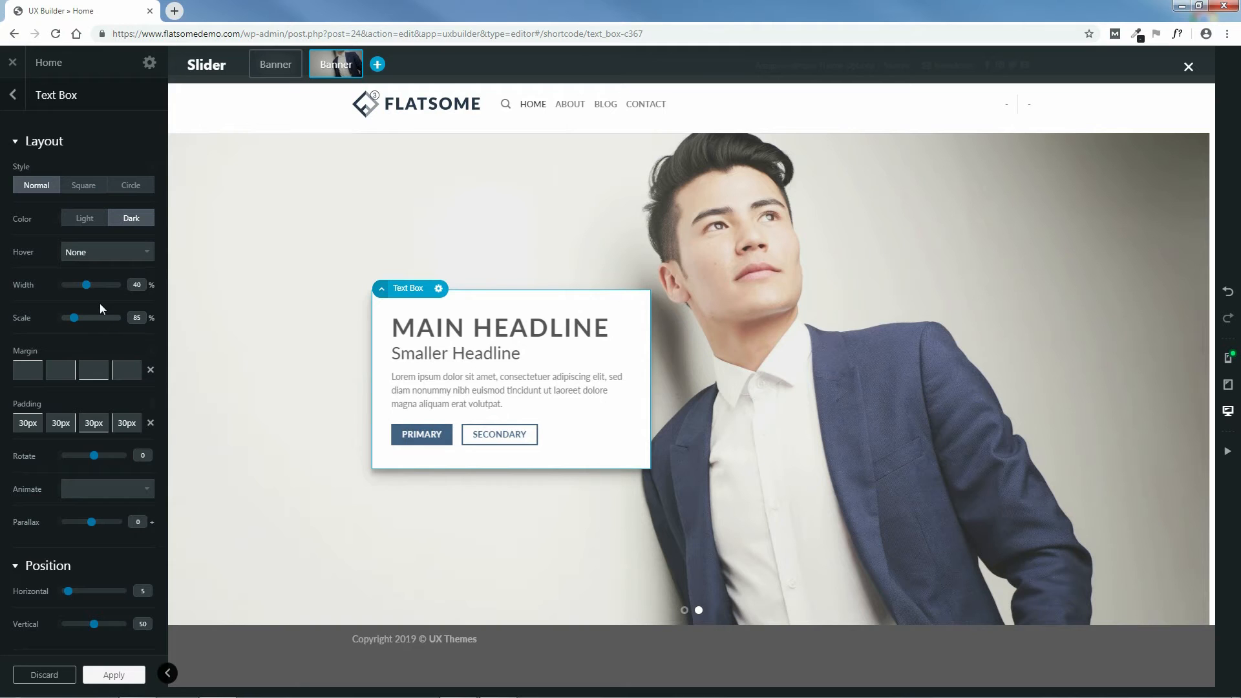
{"action": "key", "text": "Right"}
{"action": "key", "text": "Right"}
{"action": "key", "text": "Right"}
{"action": "key", "text": "Right"}
{"action": "key", "text": "Right"}
{"action": "key", "text": "Right"}
{"action": "key", "text": "Right"}
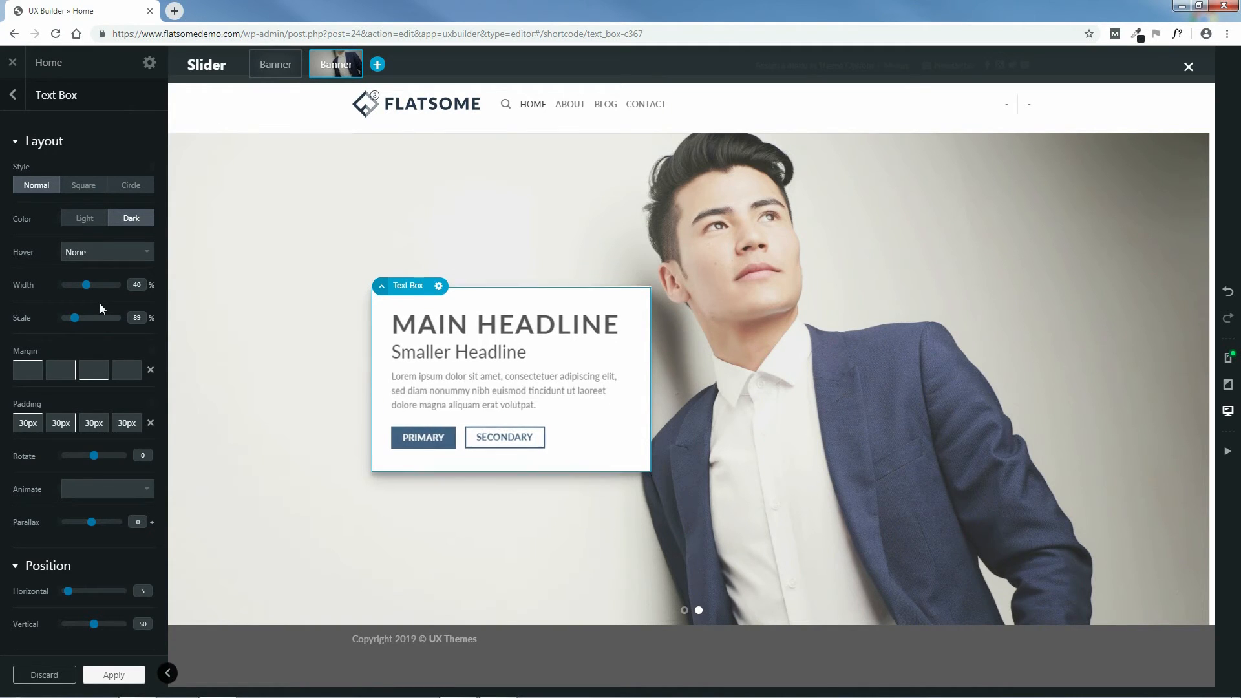
- Raise the text box's scale to 100%
{"action": "key", "text": "Right"}
{"action": "key", "text": "Right"}
{"action": "key", "text": "Right"}
{"action": "key", "text": "Right"}
{"action": "key", "text": "Right"}
{"action": "key", "text": "Right"}
{"action": "key", "text": "Right"}
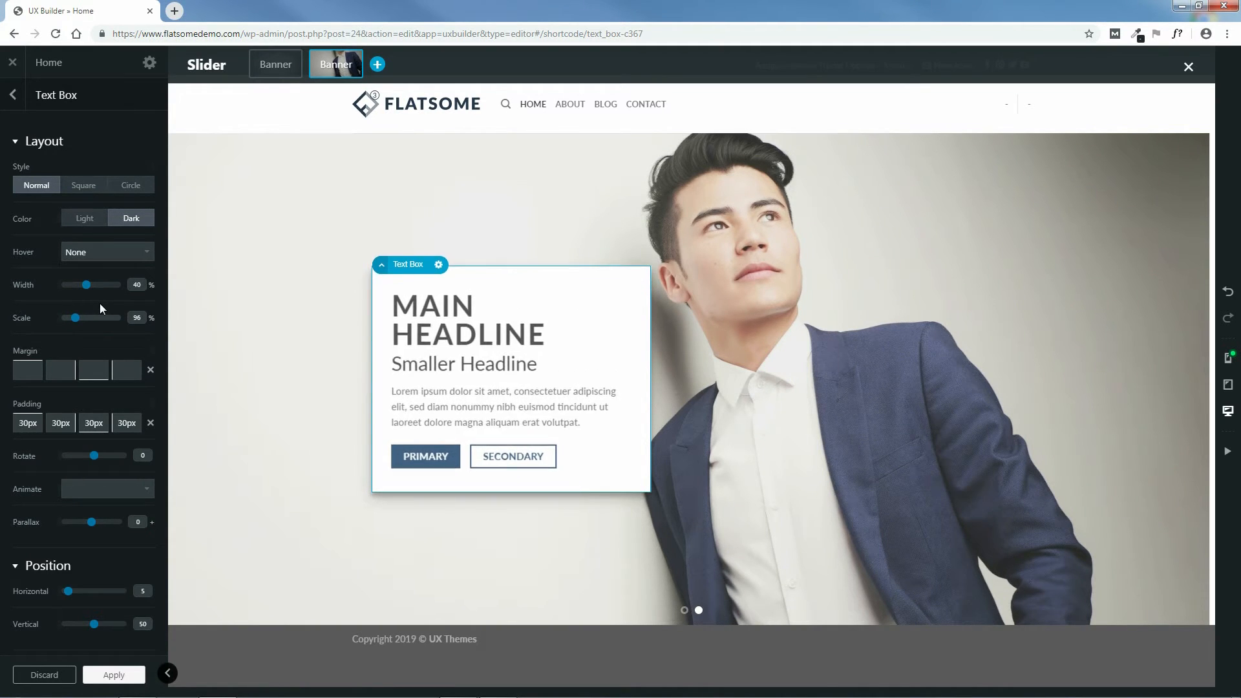
{"action": "key", "text": "Right"}
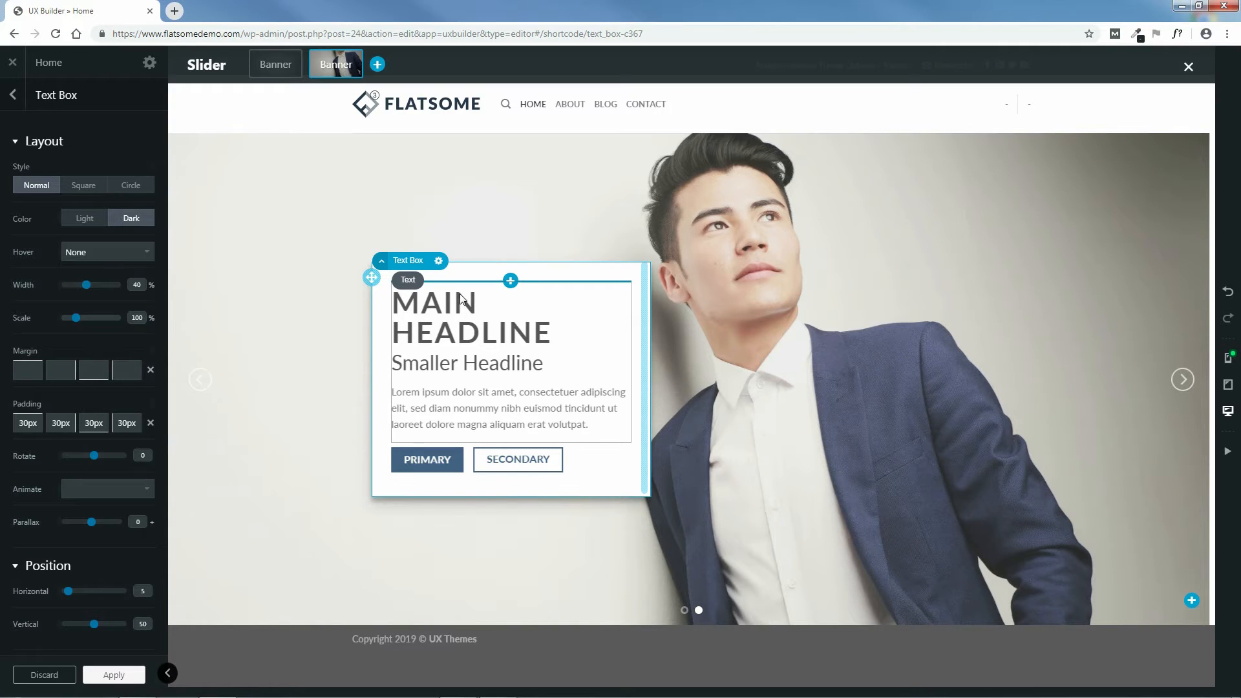
- Move the text box to the far left of the banner's content area, at horizontal position 0, and reopen its settings
{"action": "left_click_drag", "start_coordinate": [372, 276], "coordinate": [244, 277]}
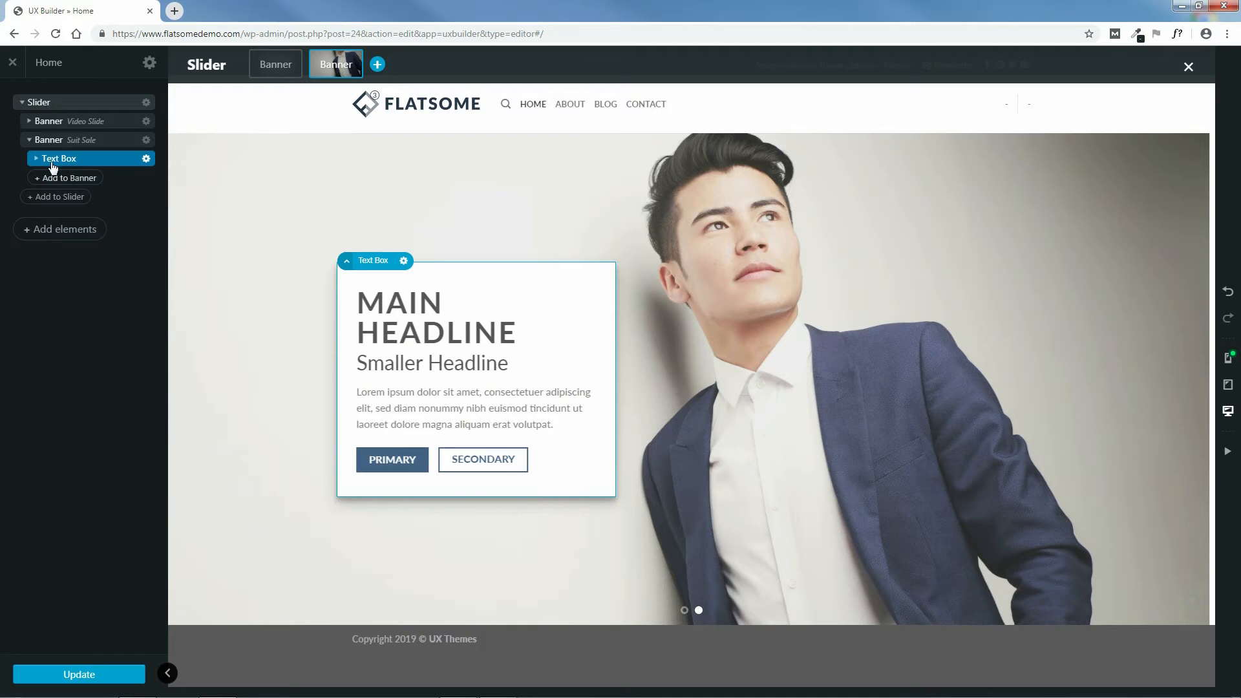
{"action": "left_click", "coordinate": [36, 159]}
{"action": "left_click", "coordinate": [96, 165]}
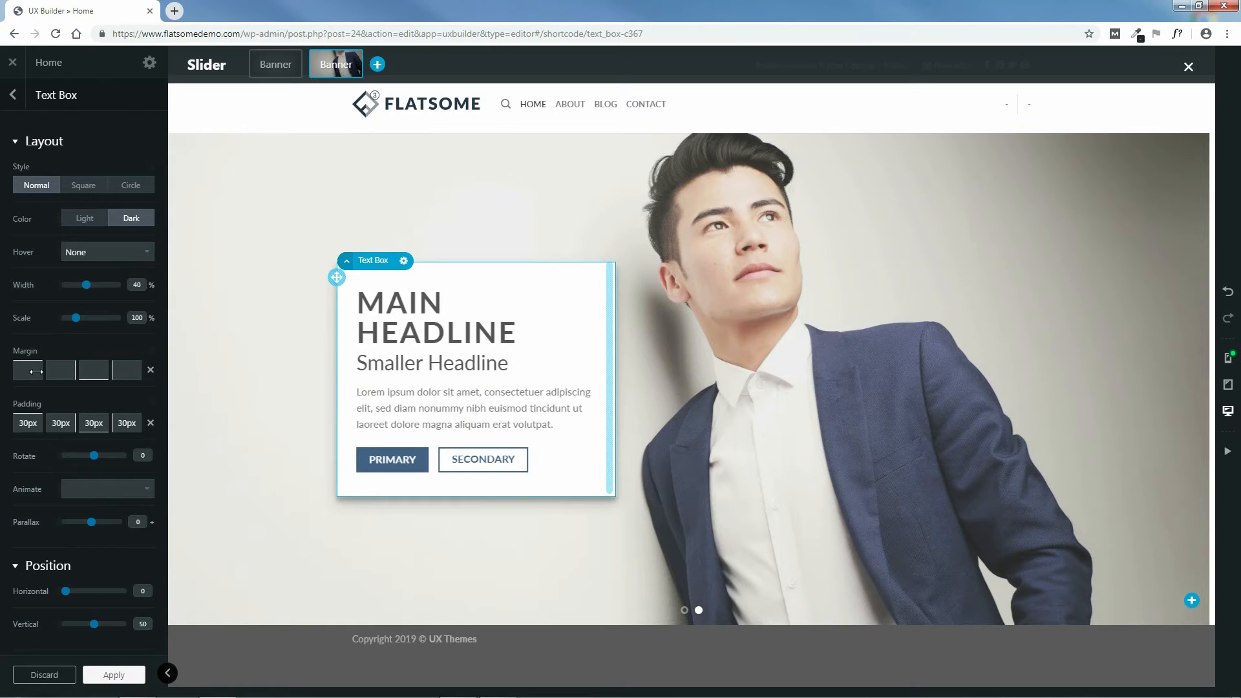
- Try top margins of 10px and 17px on the text box, clear them, and set the left margin to -125px
{"action": "left_click_drag", "start_coordinate": [28, 370], "coordinate": [24, 362]}
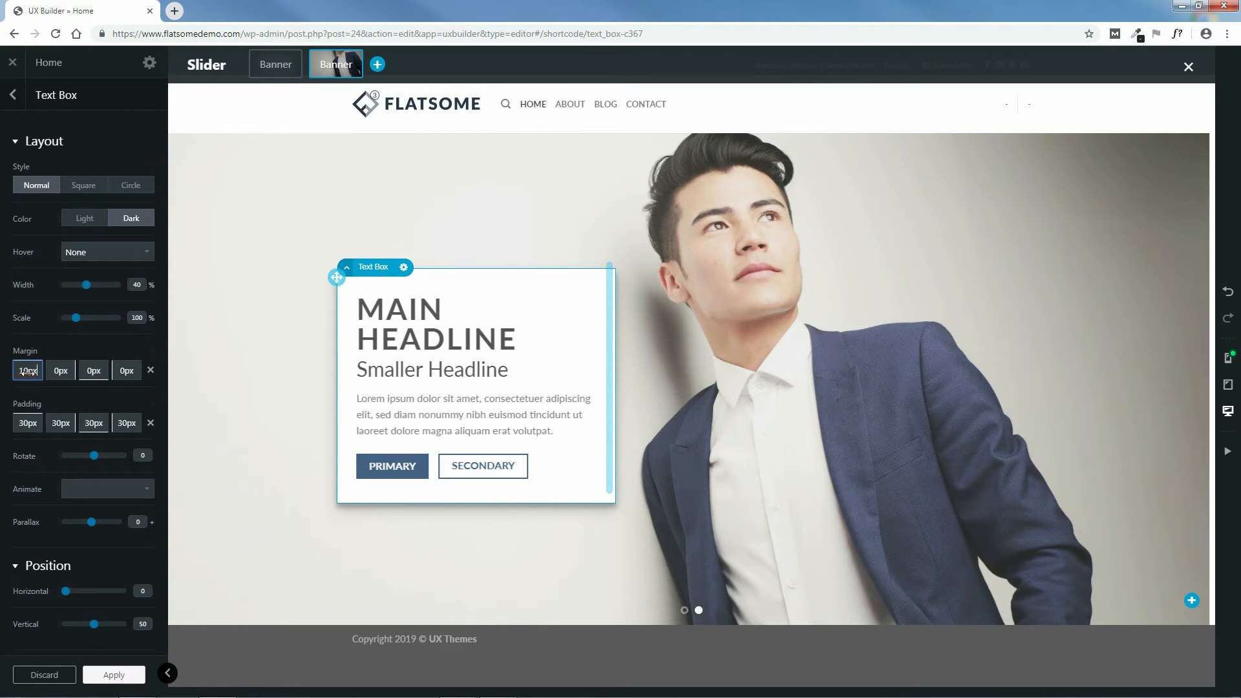
{"action": "left_click_drag", "start_coordinate": [26, 371], "coordinate": [40, 373]}
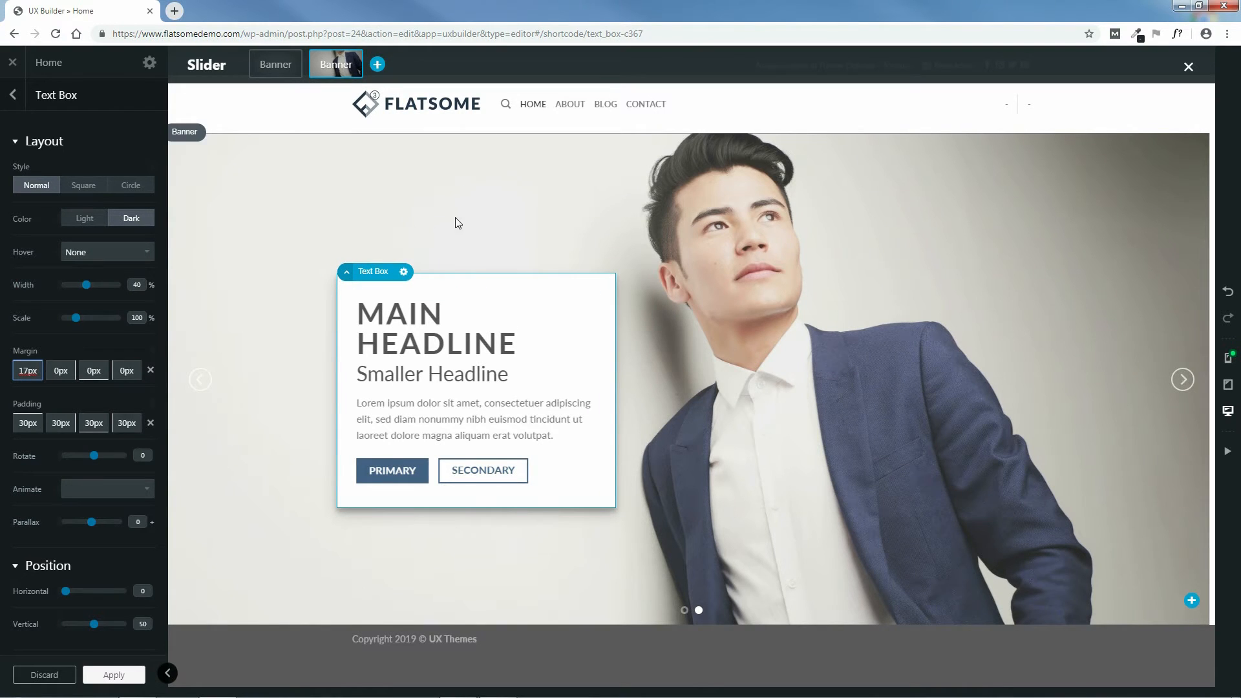
{"action": "mouse_move", "coordinate": [28, 370]}
{"action": "left_mouse_down"}
{"action": "mouse_move", "coordinate": [48, 377]}
{"action": "mouse_move", "coordinate": [0, 391]}
{"action": "mouse_move", "coordinate": [21, 389]}
{"action": "left_mouse_up"}
{"action": "left_click", "coordinate": [151, 371]}
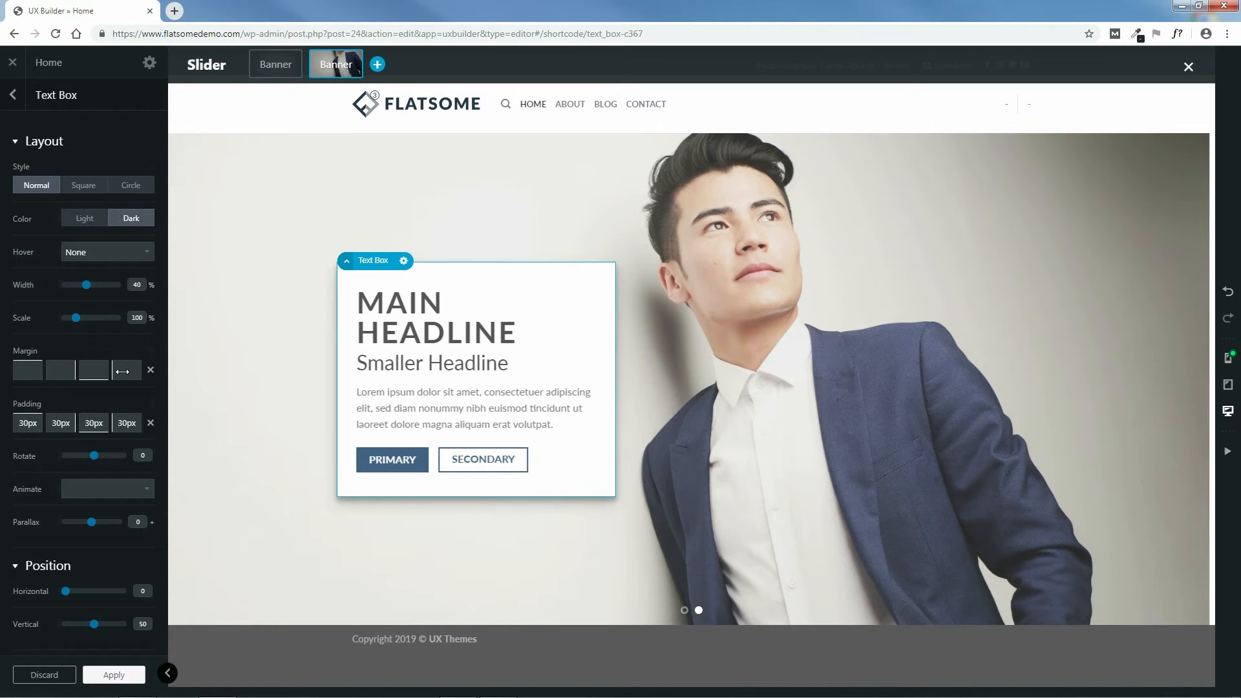
{"action": "left_click_drag", "start_coordinate": [122, 371], "coordinate": [0, 392]}
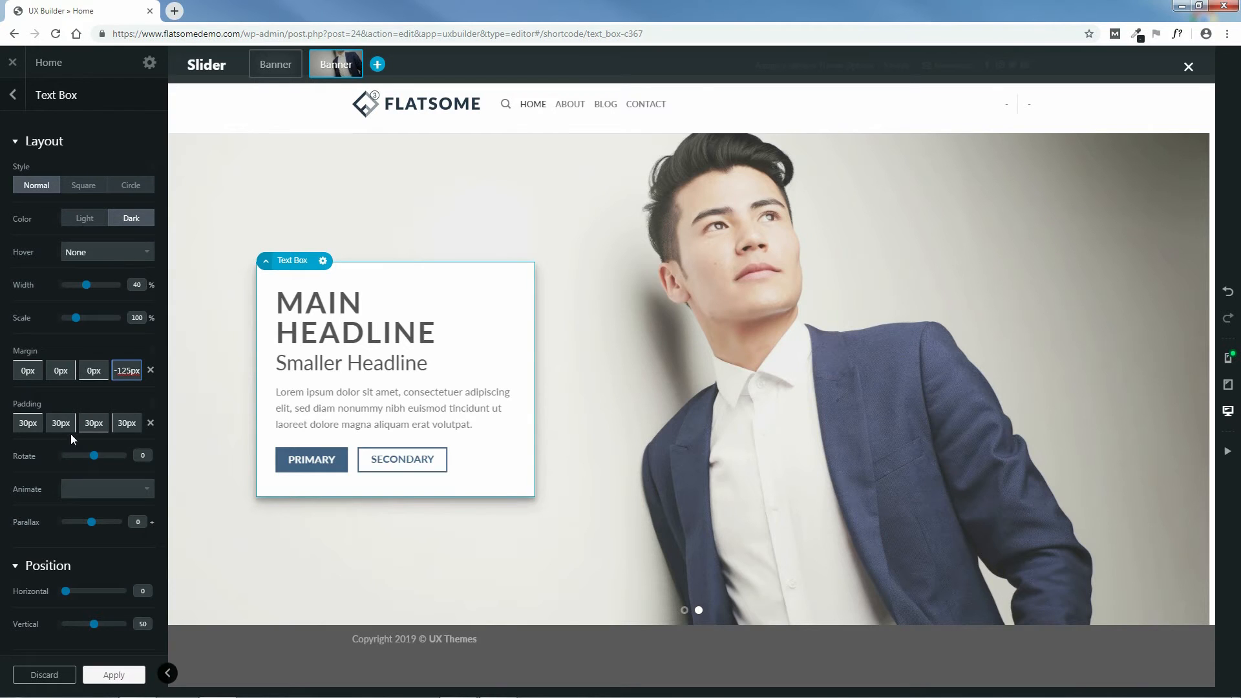
- Try smaller text box paddings of 4px top, 17px right, 7px bottom and 15px left, and clear all padding
{"action": "left_click", "coordinate": [28, 424]}
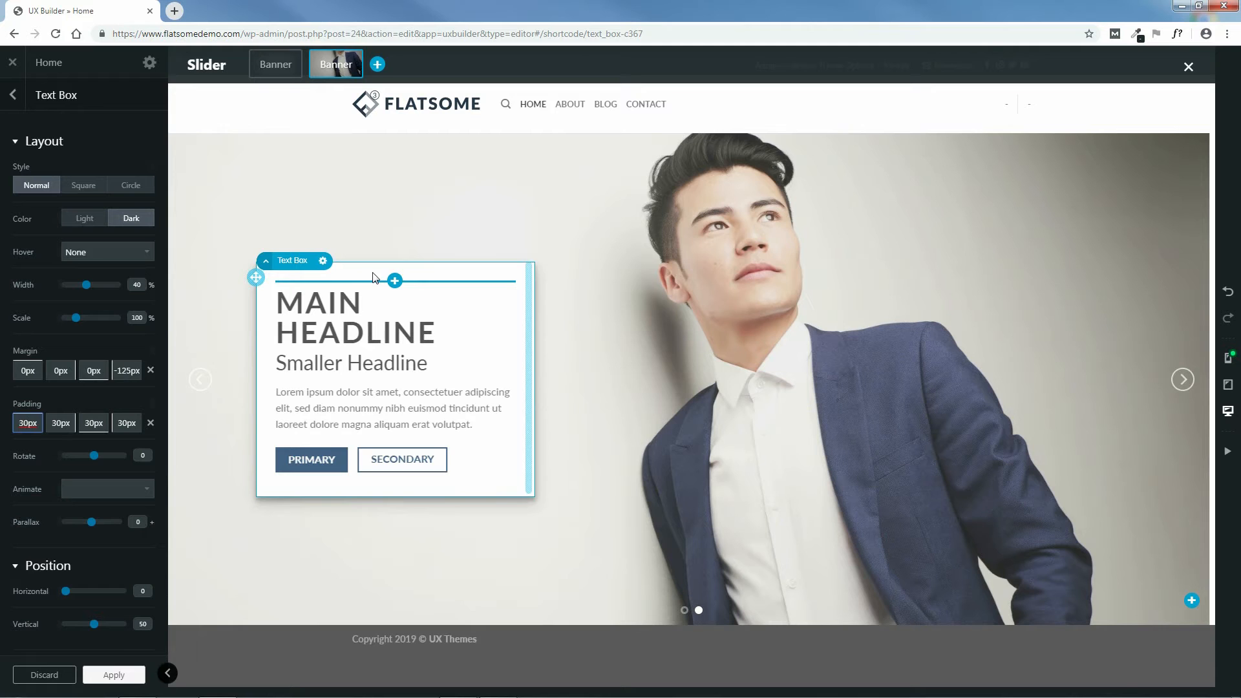
{"action": "key", "text": "BackSpace"}
{"action": "left_click_drag", "start_coordinate": [9, 431], "coordinate": [6, 432]}
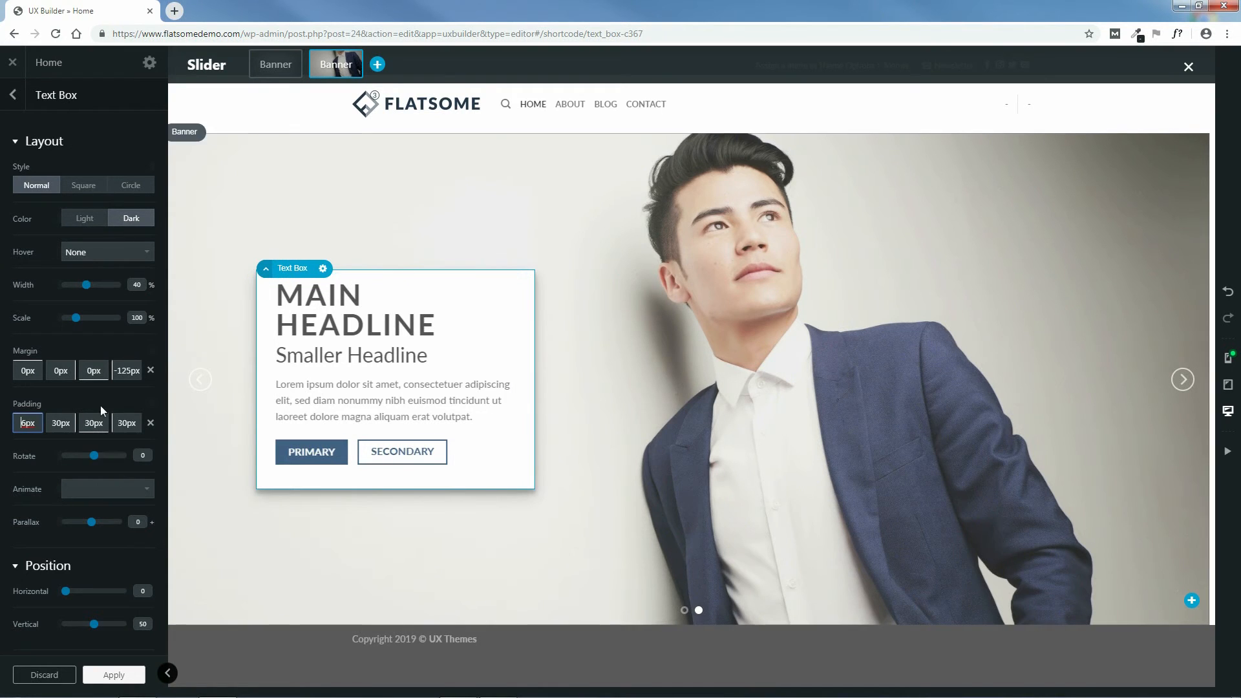
{"action": "mouse_move", "coordinate": [27, 424]}
{"action": "left_mouse_down"}
{"action": "mouse_move", "coordinate": [124, 425]}
{"action": "mouse_move", "coordinate": [45, 432]}
{"action": "left_mouse_up"}
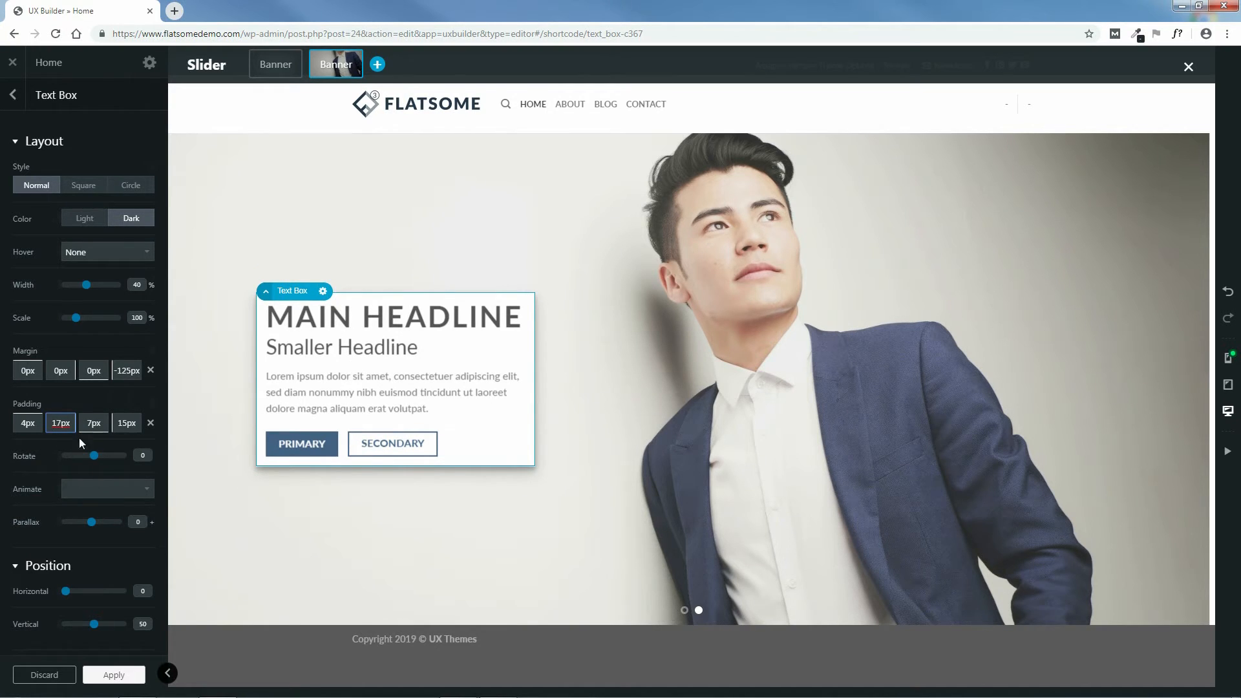
{"action": "left_click", "coordinate": [151, 426]}
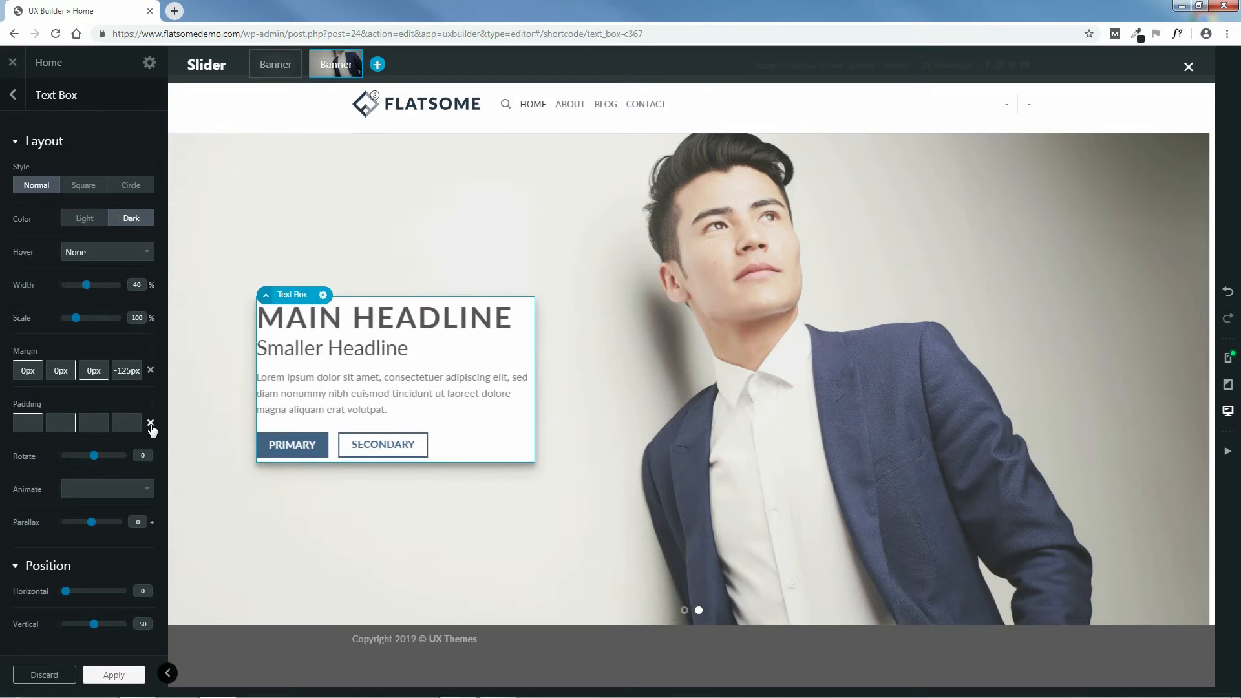
- Set the text box's padding to 30px on all four sides
{"action": "type", "text": "3px"}
{"action": "type", "text": "0"}
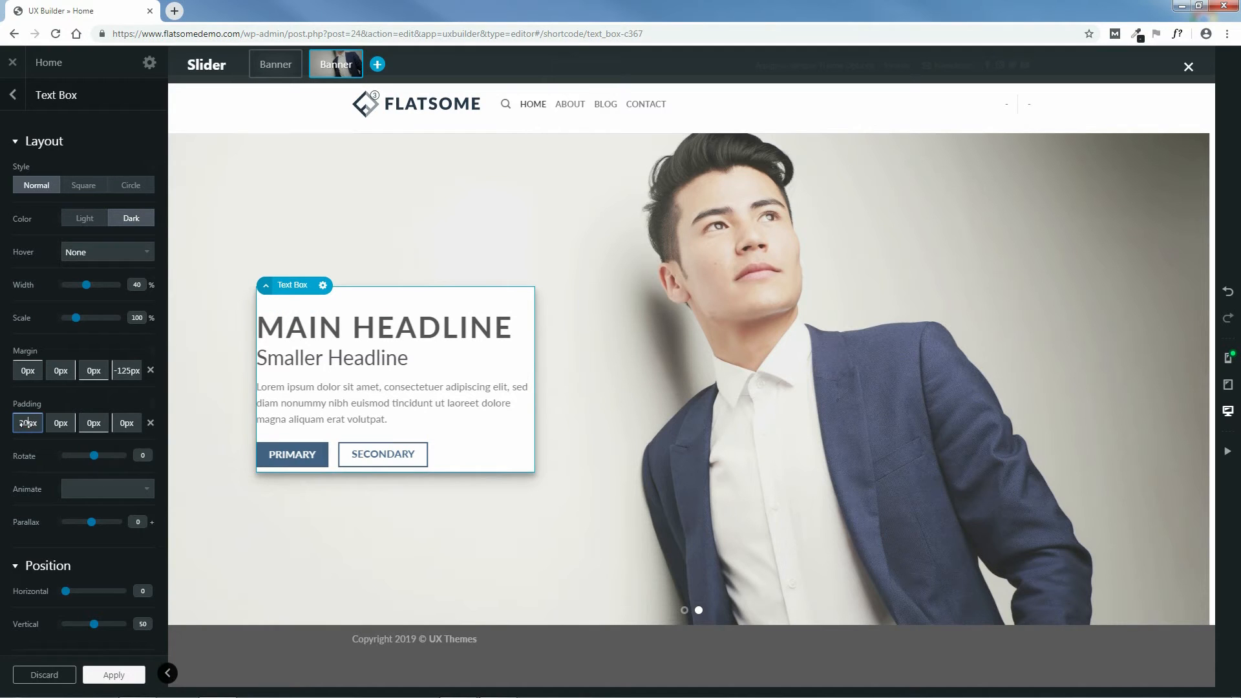
{"action": "left_click", "coordinate": [57, 423]}
{"action": "type", "text": "3"}
{"action": "key", "text": "Tab"}
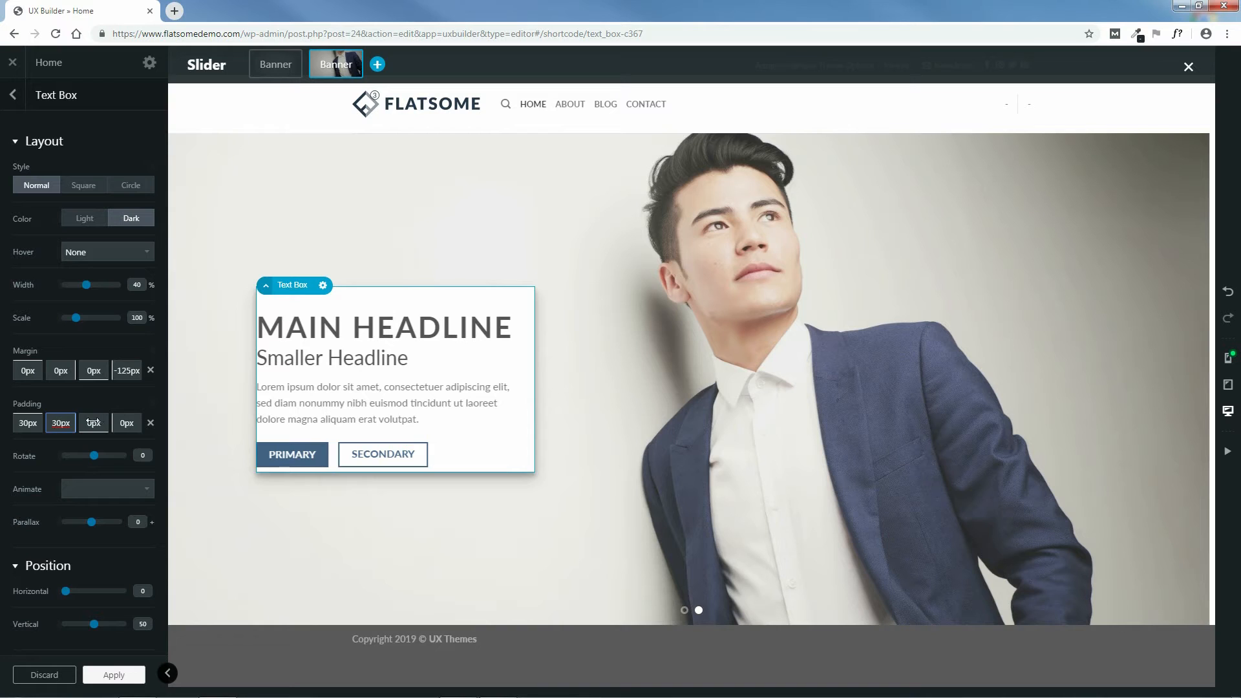
{"action": "type", "text": "3"}
{"action": "key", "text": "Tab"}
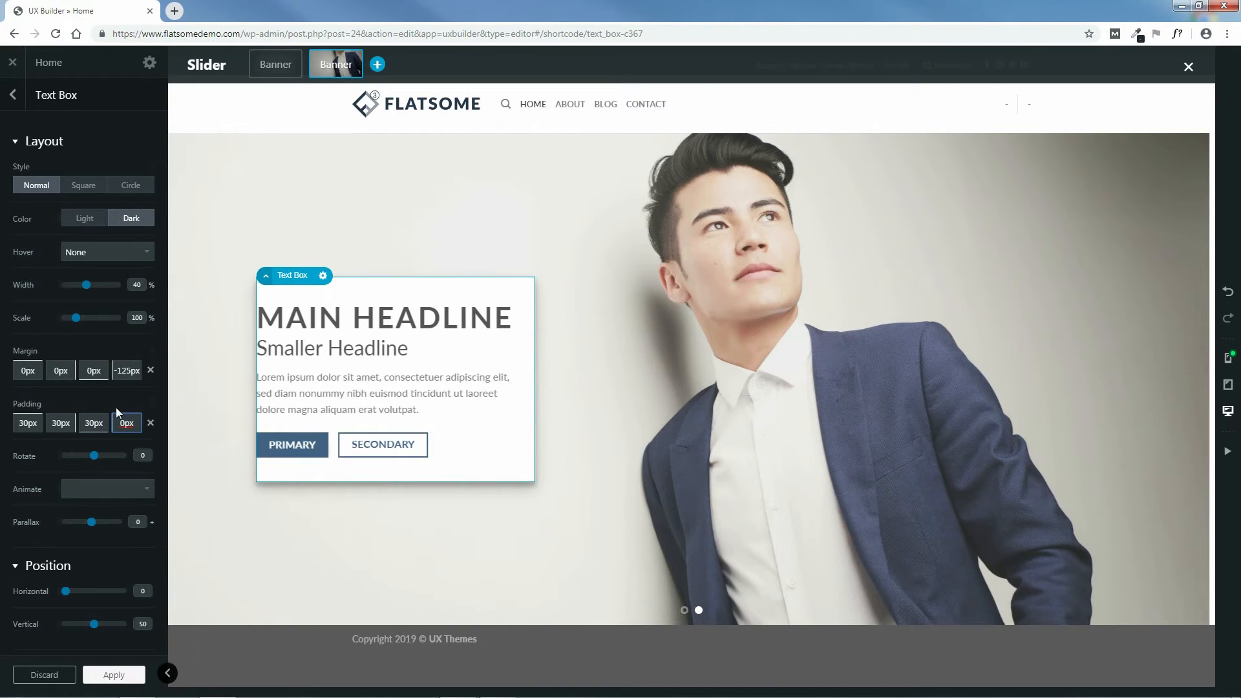
{"action": "type", "text": "3"}
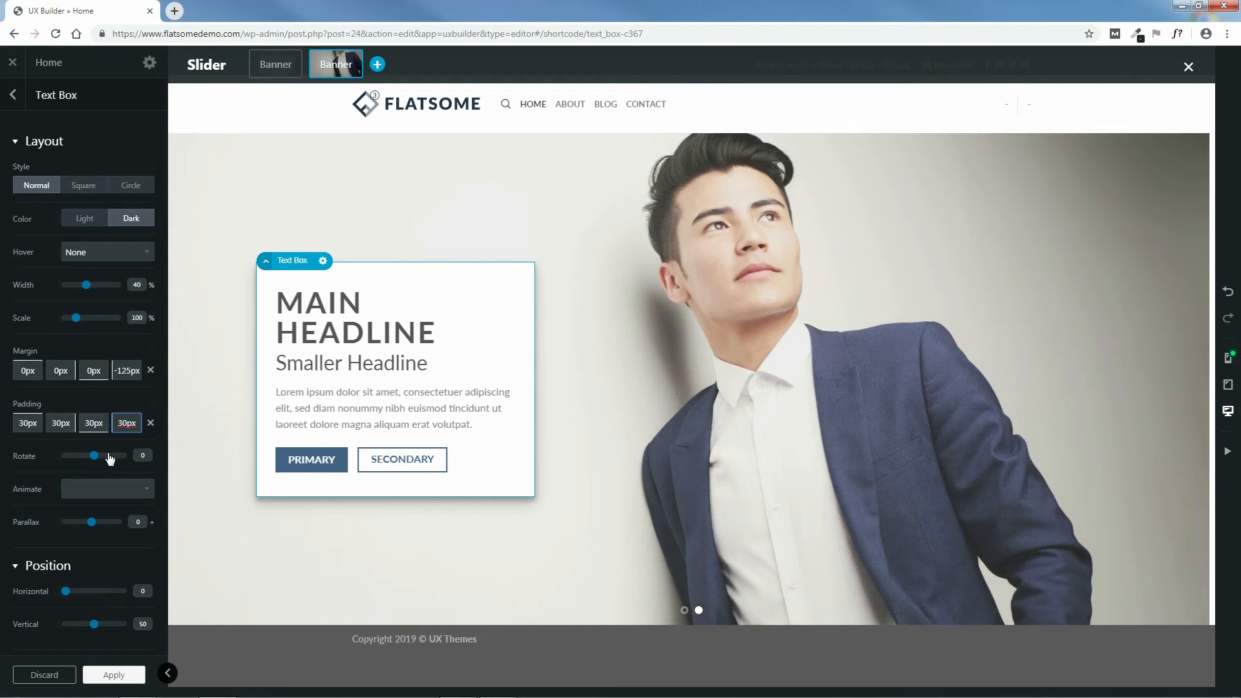
- Try a rotation of -3 on the text box, and return its rotation to 0
{"action": "mouse_move", "coordinate": [94, 456]}
{"action": "left_mouse_down"}
{"action": "mouse_move", "coordinate": [133, 452]}
{"action": "mouse_move", "coordinate": [96, 457]}
{"action": "left_mouse_up"}
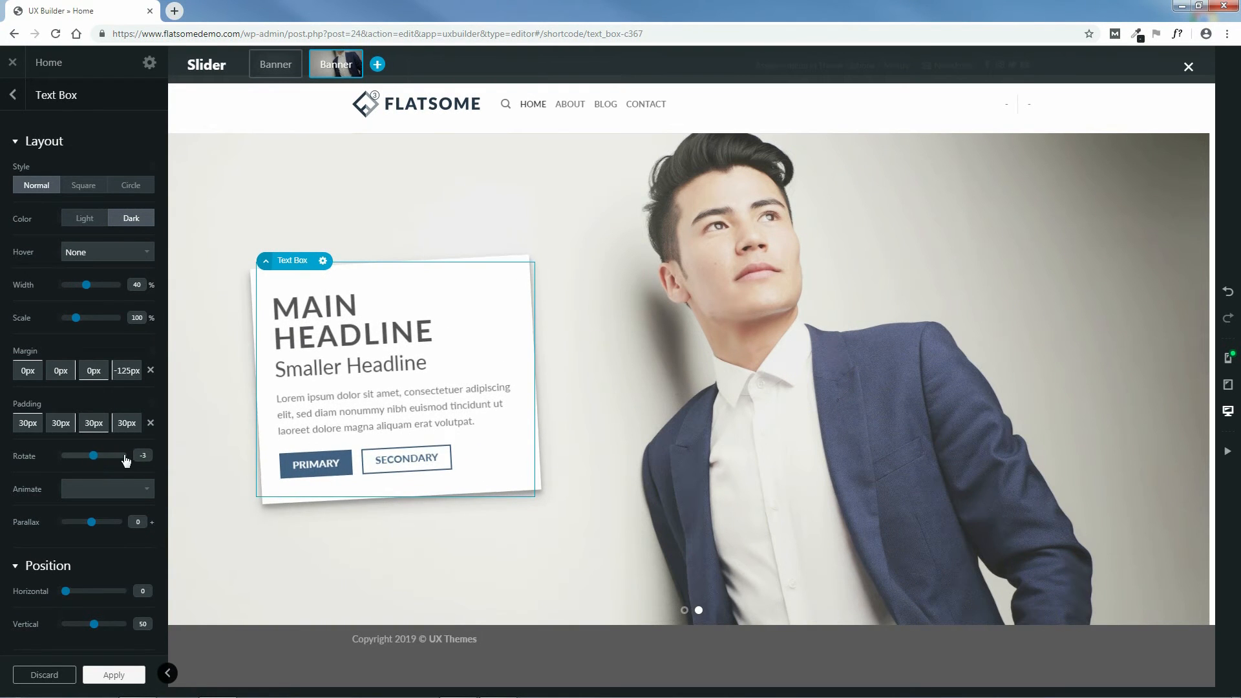
{"action": "key", "text": "Up"}
{"action": "key", "text": "Up"}
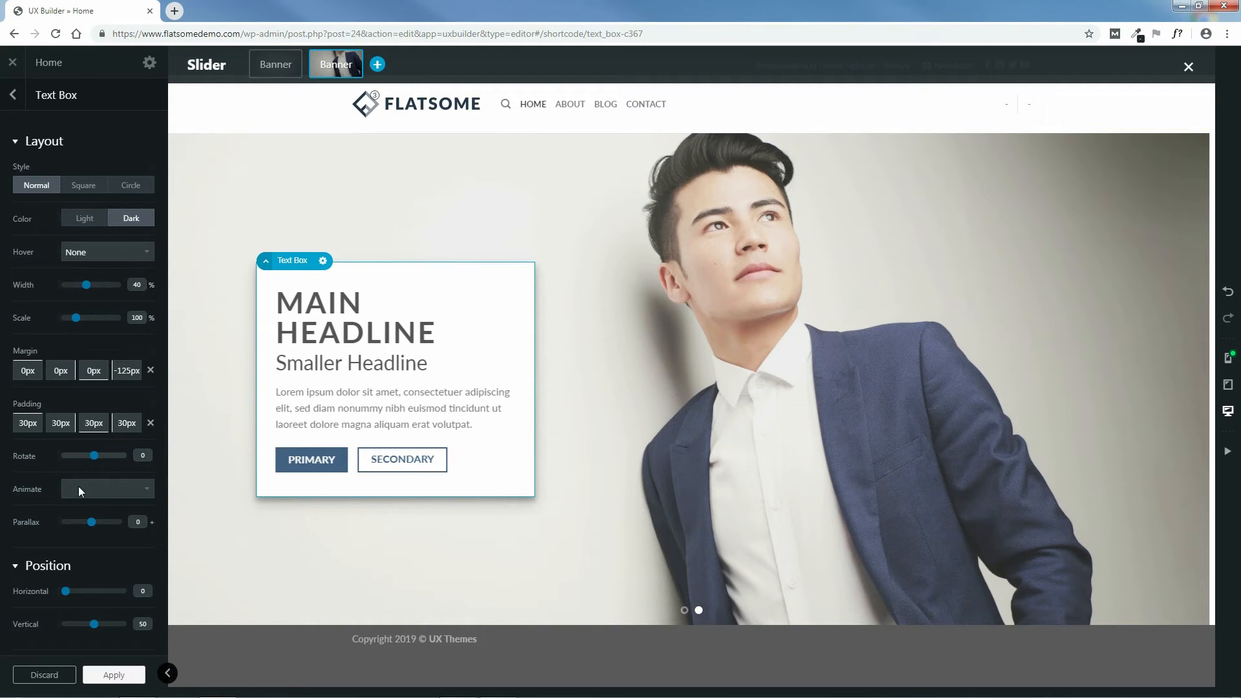
- Try an animation on the text box, and set its Animate option to None
{"action": "left_click", "coordinate": [111, 490]}
{"action": "left_click", "coordinate": [98, 514]}
{"action": "left_click", "coordinate": [99, 490]}
{"action": "left_click", "coordinate": [96, 504]}
- Try shifting the text box horizontally, return it to 0, and set its vertical position to 25
{"action": "scroll", "coordinate": [127, 539], "scroll_direction": "down", "scroll_amount": 4}
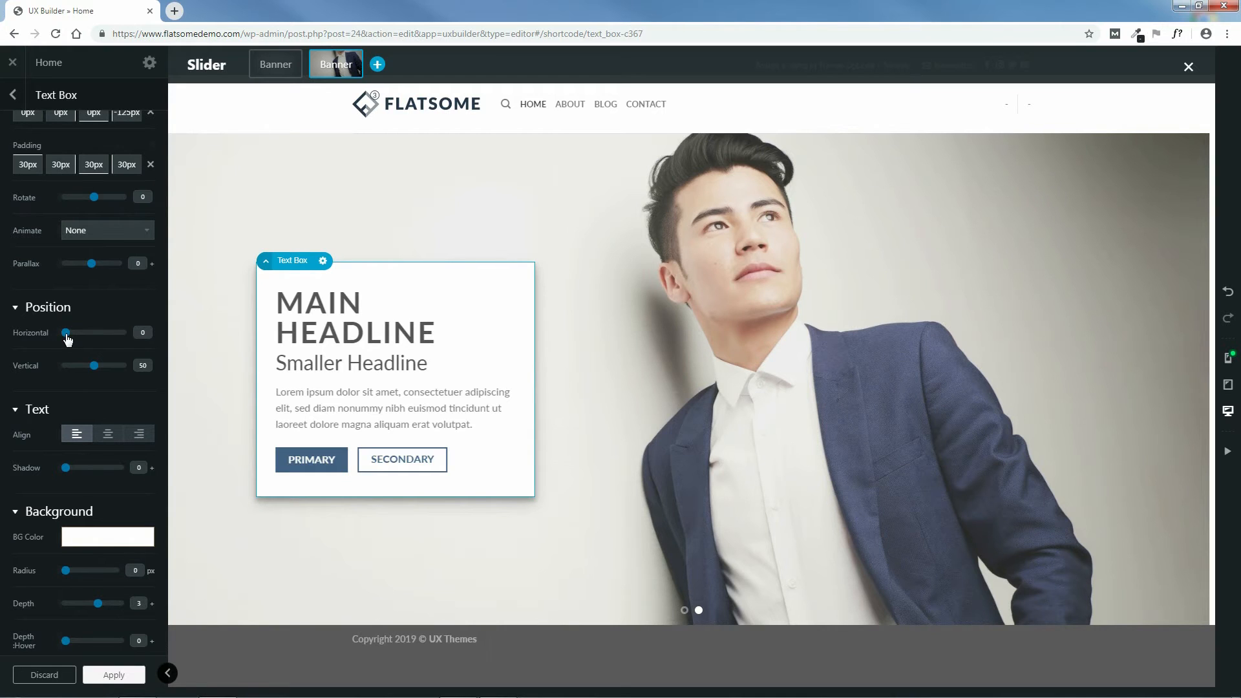
{"action": "mouse_move", "coordinate": [65, 337]}
{"action": "left_mouse_down"}
{"action": "mouse_move", "coordinate": [126, 348]}
{"action": "mouse_move", "coordinate": [65, 351]}
{"action": "left_mouse_up"}
{"action": "left_click_drag", "start_coordinate": [96, 368], "coordinate": [82, 374]}
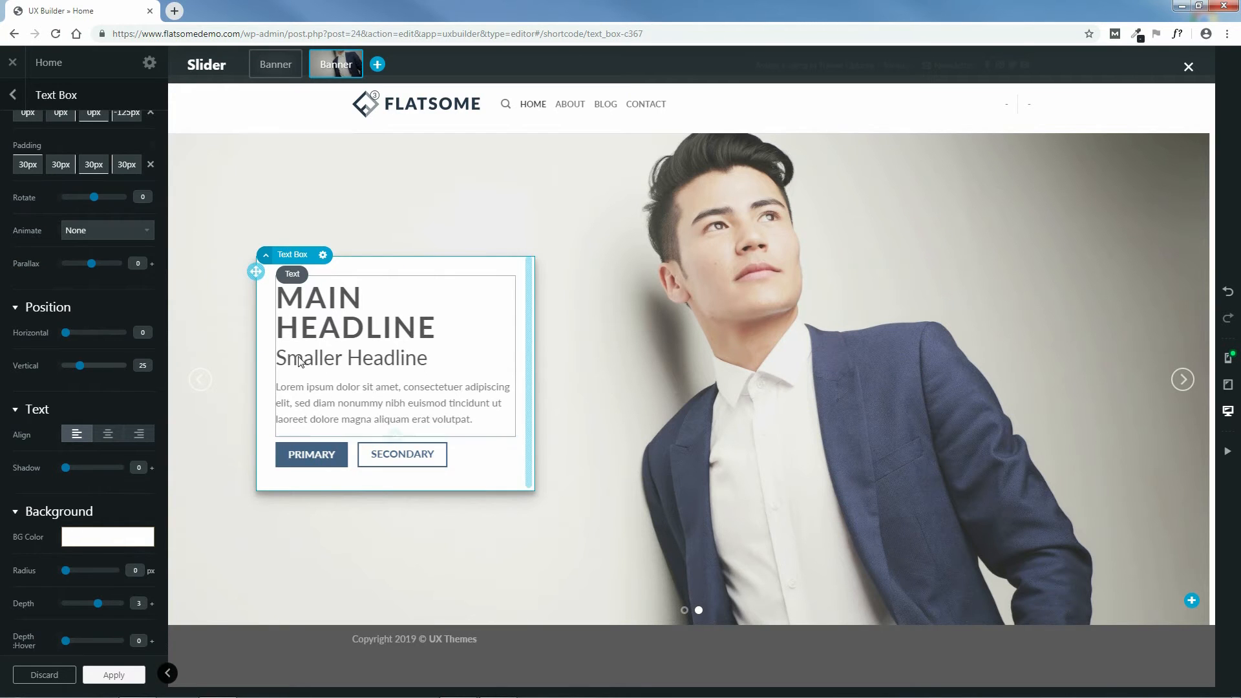
- Try center and right alignment and a text shadow on the text box, and restore left alignment and shadow 0
{"action": "left_click", "coordinate": [109, 438]}
{"action": "left_click", "coordinate": [148, 440]}
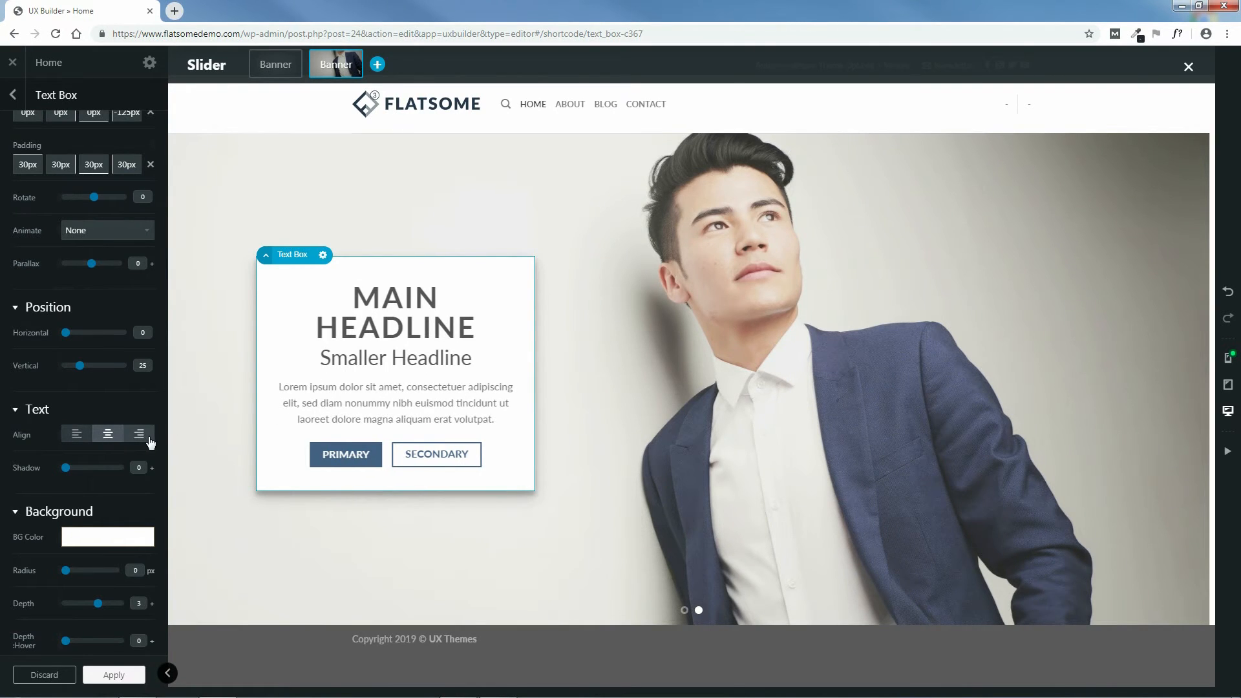
{"action": "left_click", "coordinate": [77, 439]}
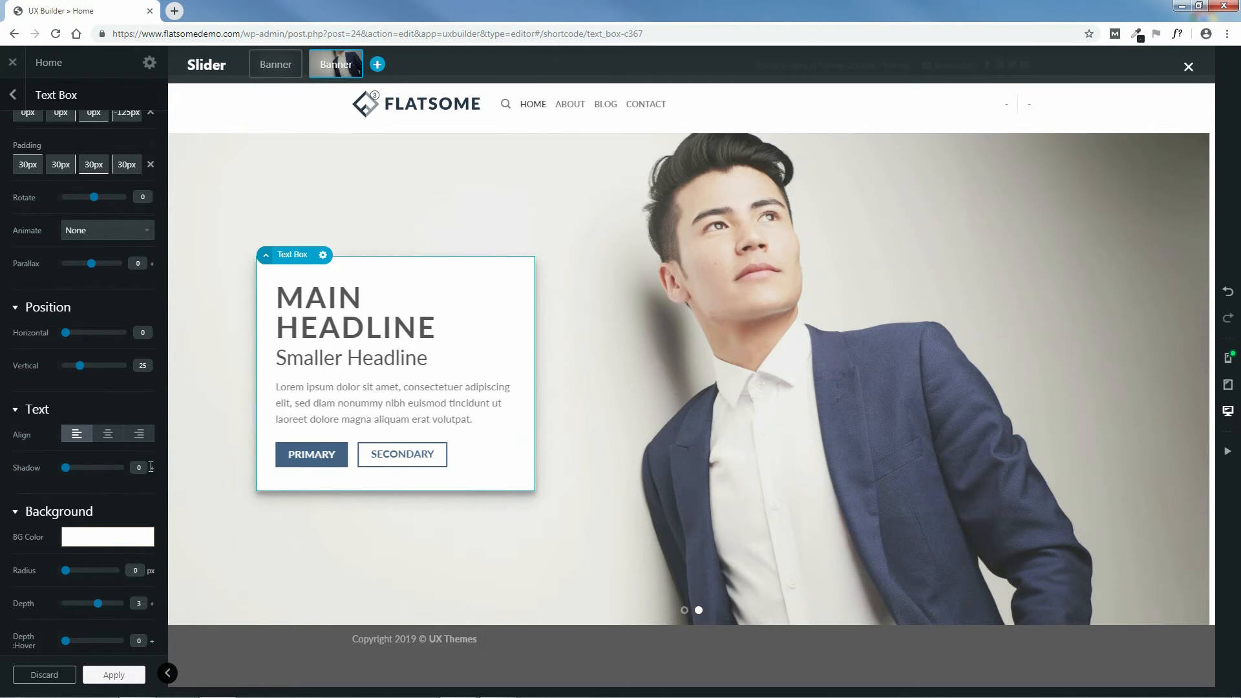
{"action": "left_click_drag", "start_coordinate": [108, 470], "coordinate": [60, 483]}
- Try a semi-transparent grey rgb(154, 154, 154) background on the text box, and cancel the color change
{"action": "scroll", "coordinate": [150, 494], "scroll_direction": "down", "scroll_amount": 3}
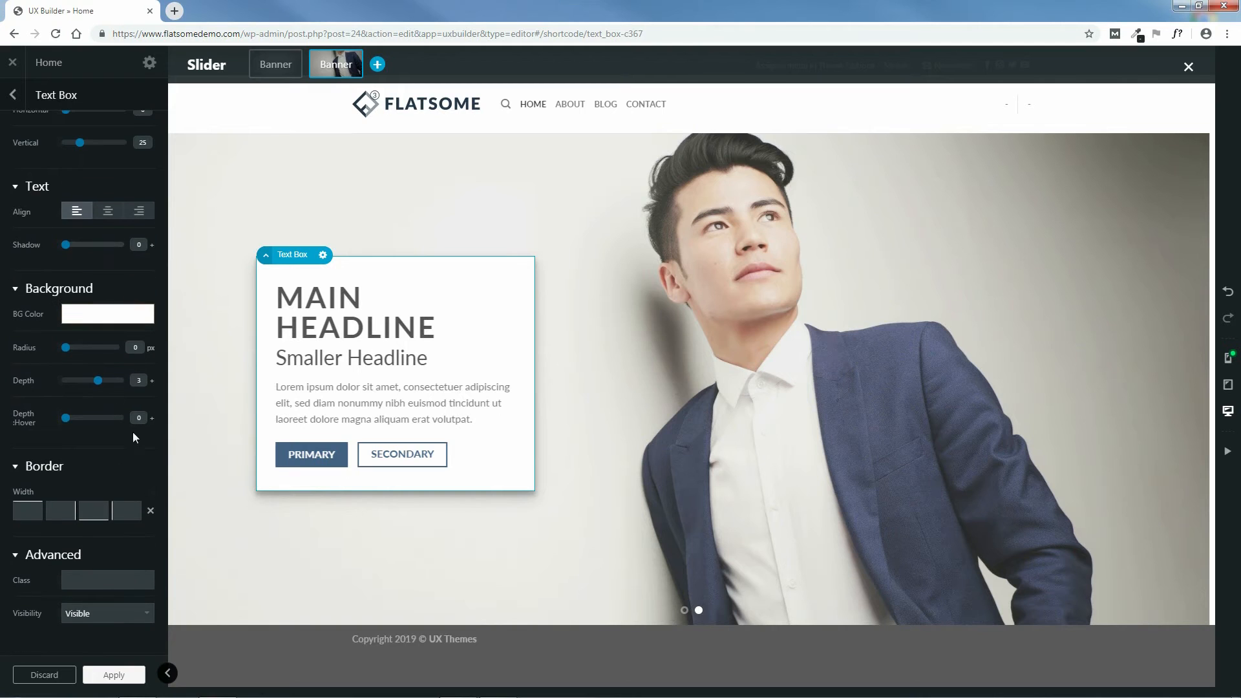
{"action": "left_click", "coordinate": [91, 325]}
{"action": "left_click_drag", "start_coordinate": [115, 371], "coordinate": [143, 353]}
{"action": "left_click_drag", "start_coordinate": [117, 394], "coordinate": [62, 371]}
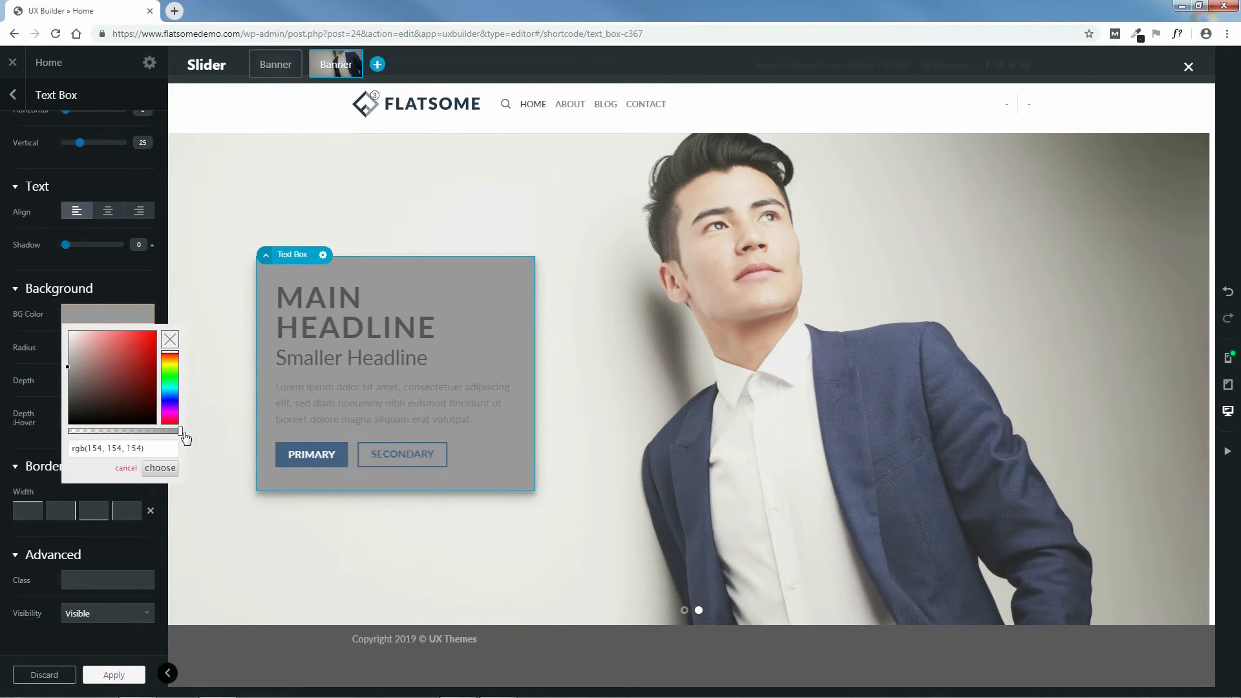
{"action": "left_click_drag", "start_coordinate": [180, 430], "coordinate": [119, 433]}
{"action": "left_click", "coordinate": [119, 466]}
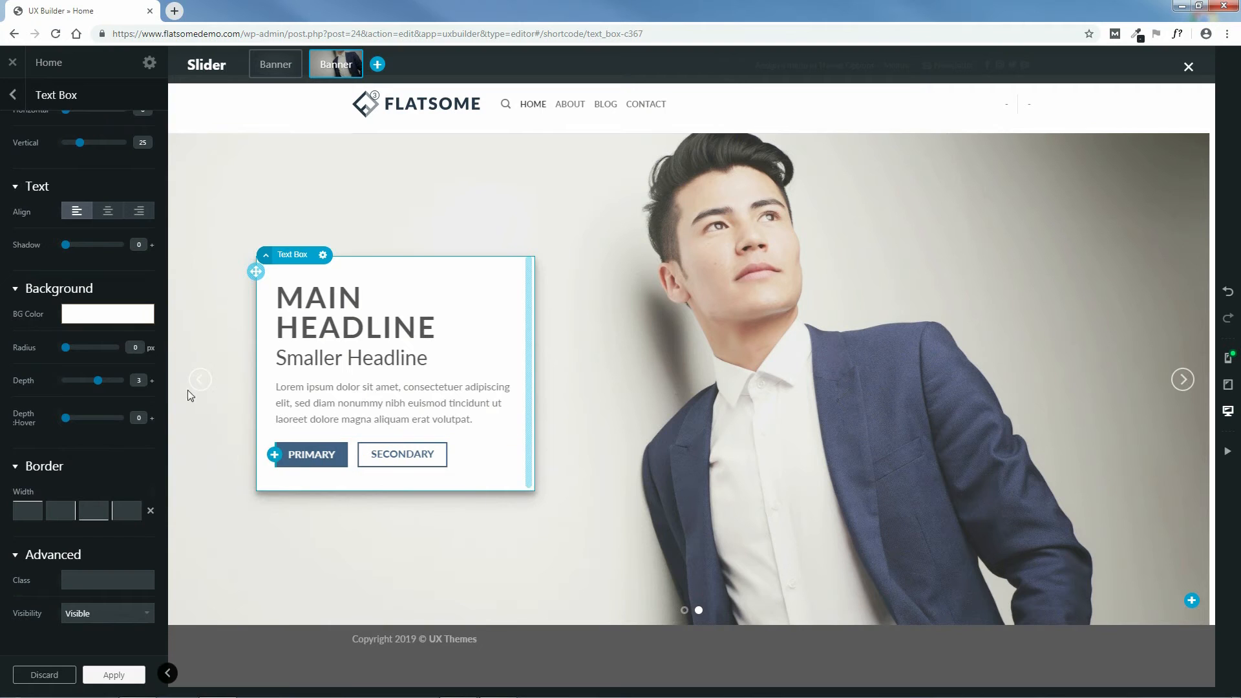
- Try a corner radius, depth 5 and a hover depth on the text box, and return them to 0, 3 and 0
{"action": "mouse_move", "coordinate": [68, 350]}
{"action": "left_mouse_down"}
{"action": "mouse_move", "coordinate": [100, 357]}
{"action": "mouse_move", "coordinate": [65, 358]}
{"action": "left_mouse_up"}
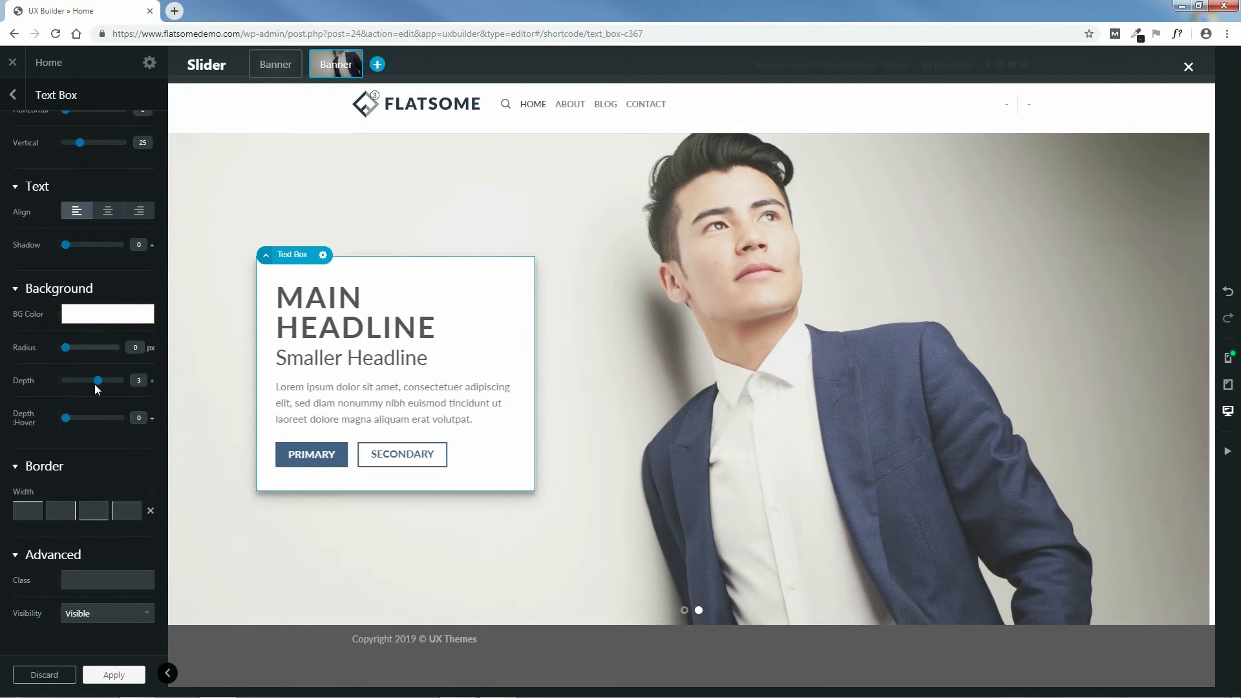
{"action": "left_click_drag", "start_coordinate": [101, 386], "coordinate": [120, 388]}
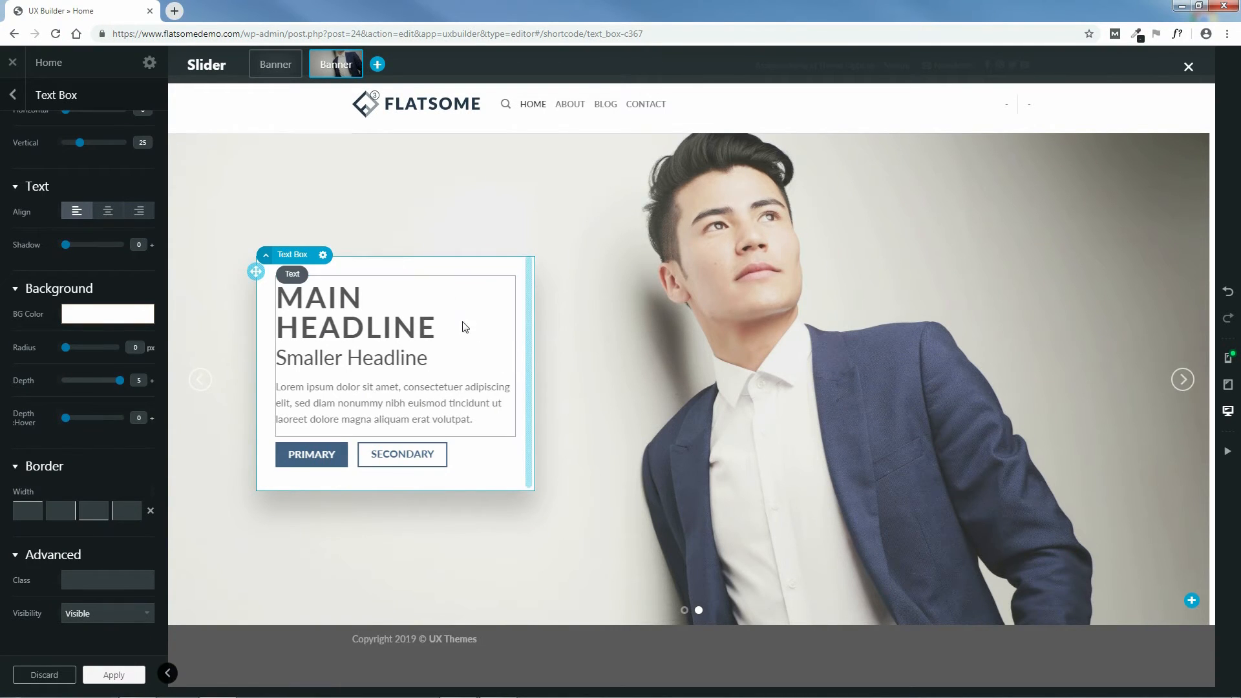
{"action": "mouse_move", "coordinate": [114, 385]}
{"action": "left_mouse_down"}
{"action": "mouse_move", "coordinate": [64, 391]}
{"action": "mouse_move", "coordinate": [97, 384]}
{"action": "left_mouse_up"}
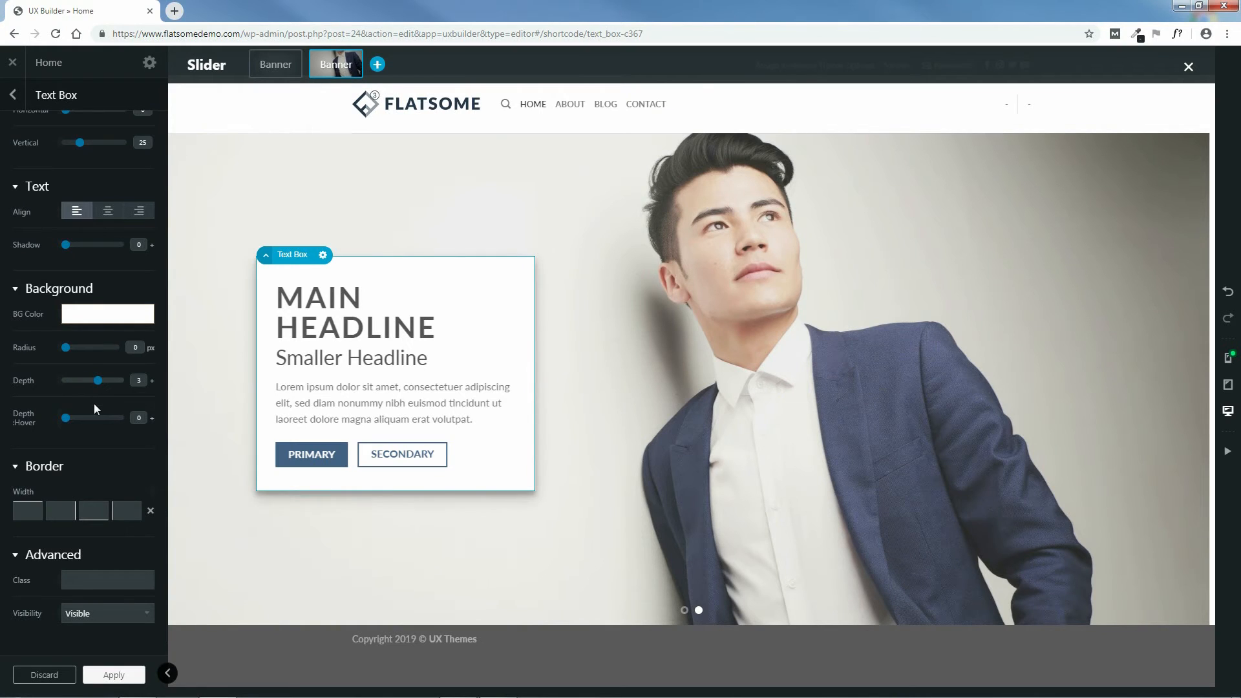
{"action": "mouse_move", "coordinate": [65, 418]}
{"action": "left_mouse_down"}
{"action": "mouse_move", "coordinate": [120, 420]}
{"action": "mouse_move", "coordinate": [57, 424]}
{"action": "left_mouse_up"}
- Try a 15px top border on the text box, and clear its border widths
{"action": "mouse_move", "coordinate": [28, 514]}
{"action": "left_mouse_down"}
{"action": "mouse_move", "coordinate": [57, 512]}
{"action": "mouse_move", "coordinate": [46, 513]}
{"action": "left_mouse_up"}
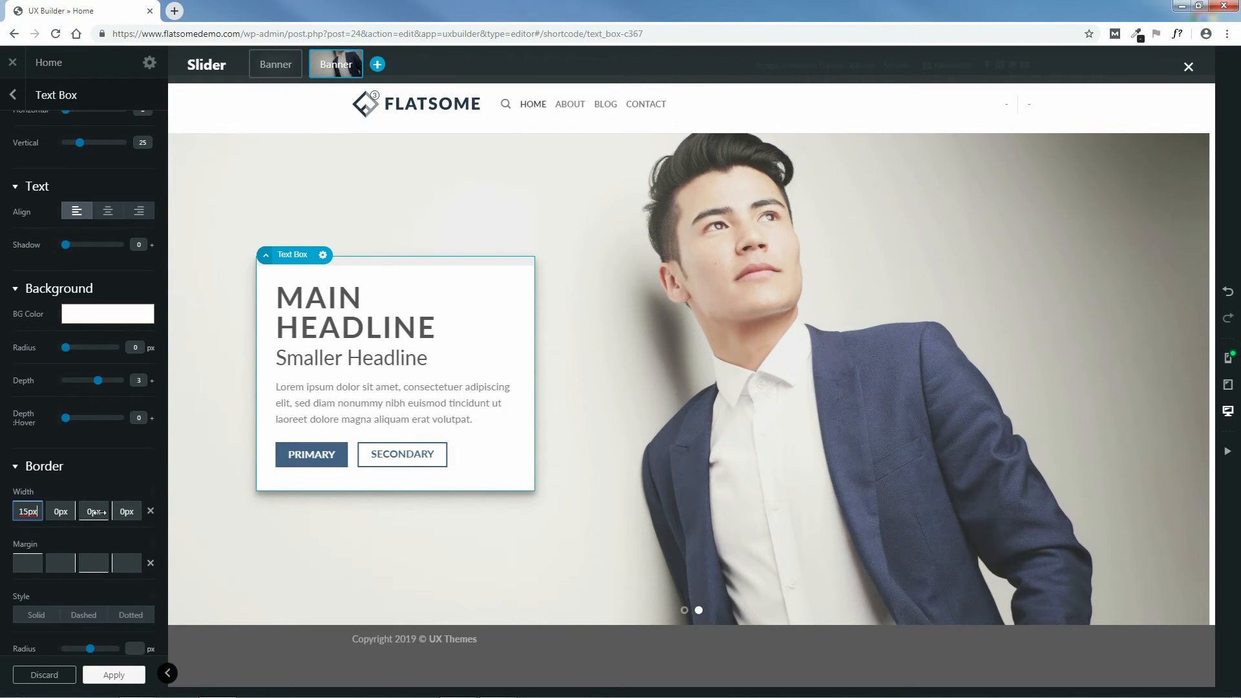
{"action": "left_click", "coordinate": [149, 511]}
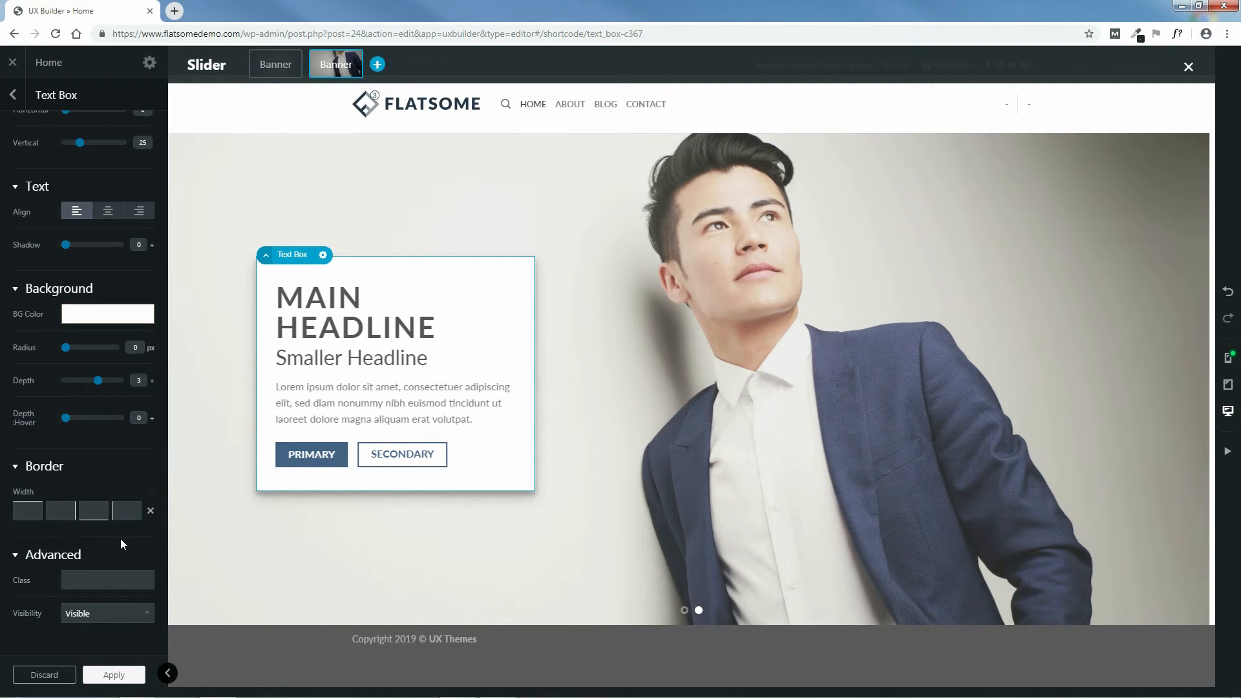
{"action": "left_click", "coordinate": [89, 578]}
- Apply the text box settings
{"action": "scroll", "coordinate": [118, 453], "scroll_direction": "up", "scroll_amount": 7}
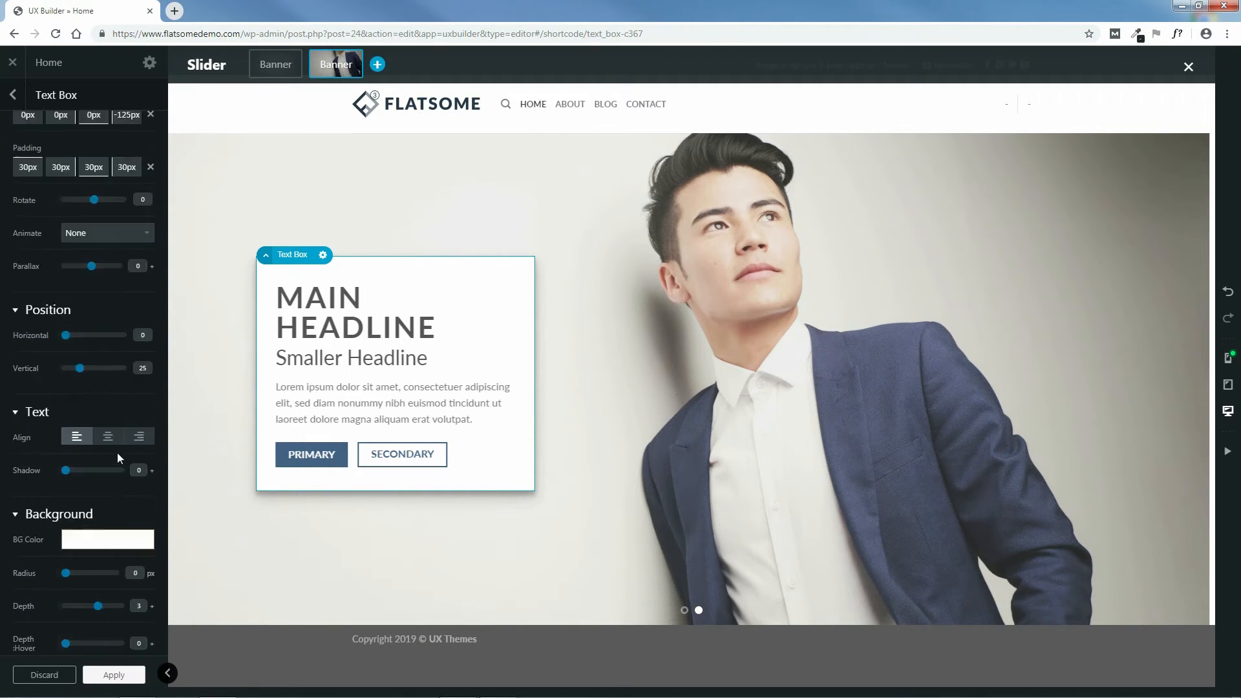
{"action": "left_click", "coordinate": [117, 676]}
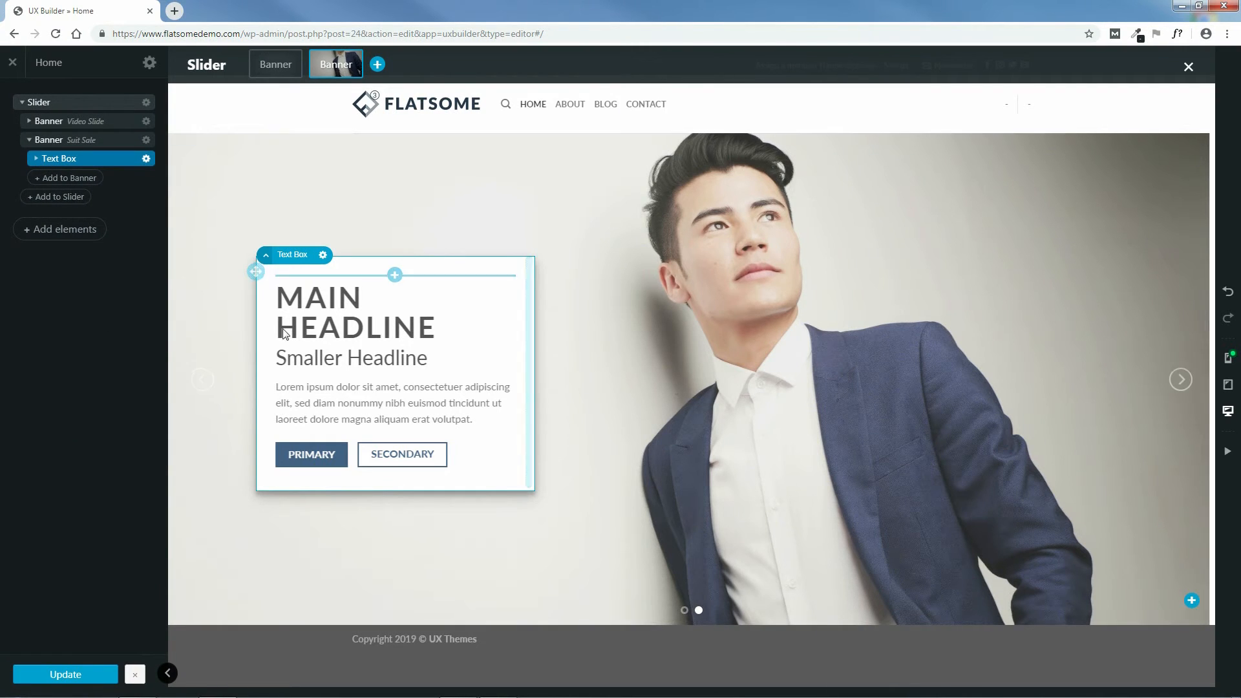
- Expand the text box's contents and open its Text element in the text editor
{"action": "left_click", "coordinate": [35, 159]}
{"action": "left_click", "coordinate": [70, 178]}
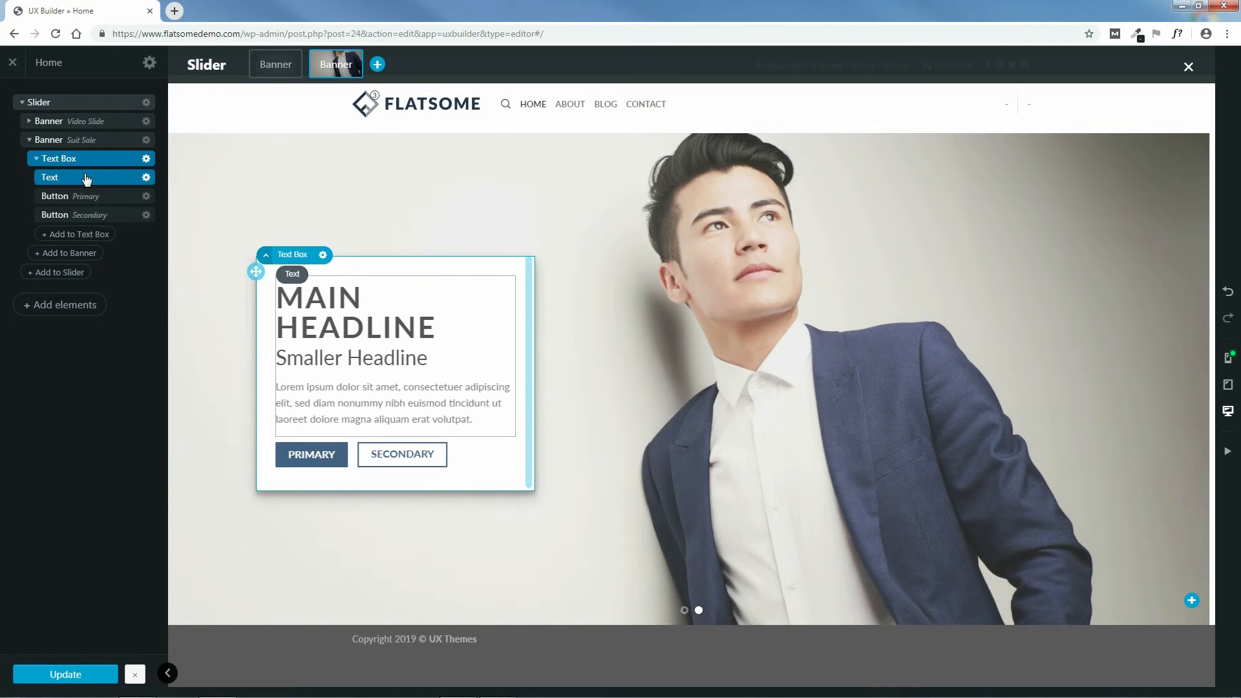
{"action": "left_click", "coordinate": [94, 180]}
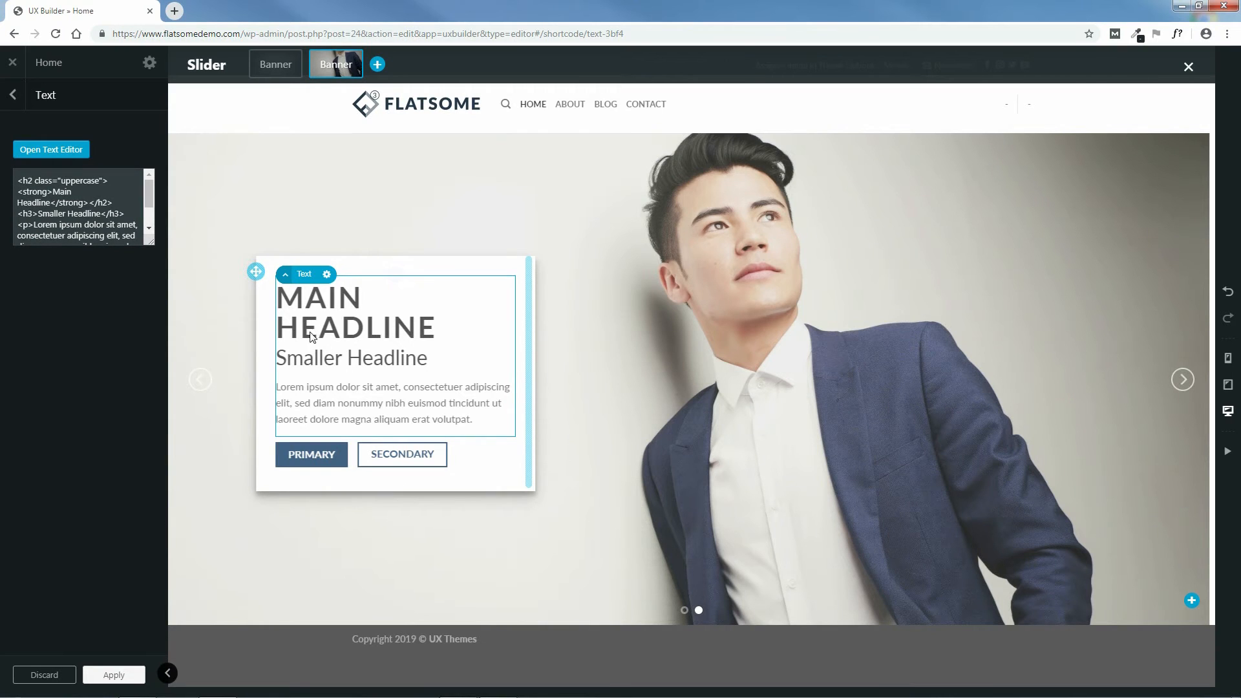
{"action": "left_click", "coordinate": [50, 155]}
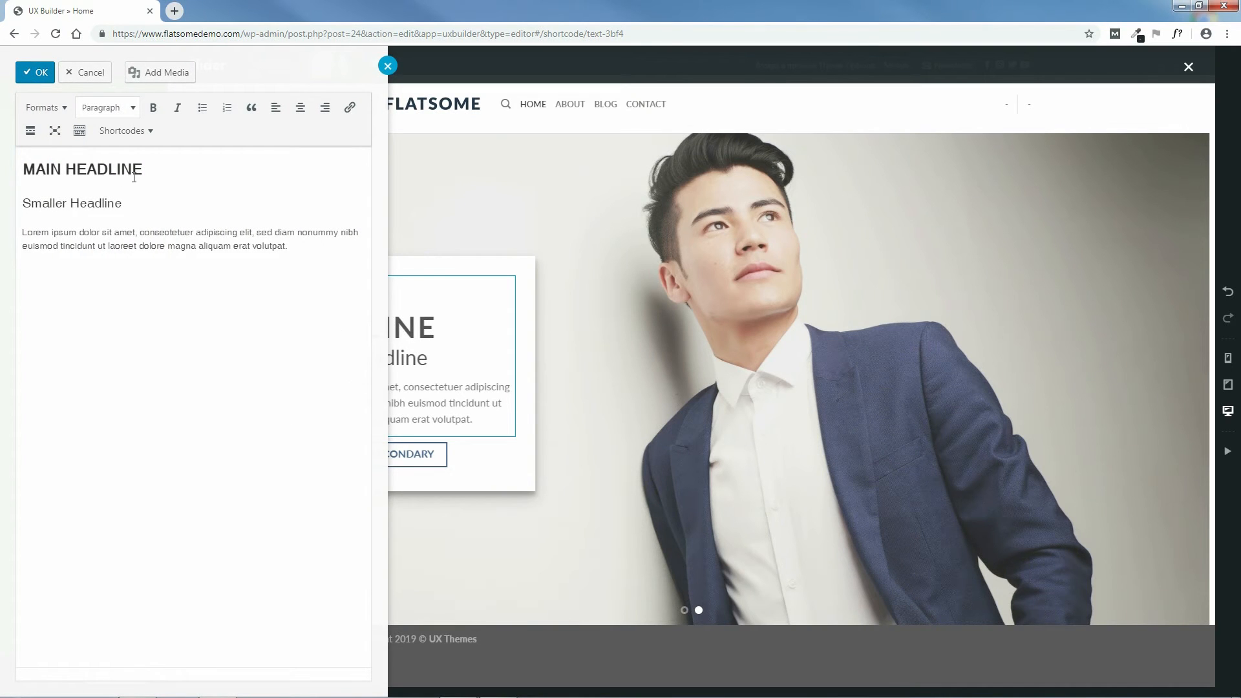
- Replace the text box's main headline with SUIT SALE and confirm the text edit
{"action": "left_click_drag", "start_coordinate": [148, 169], "coordinate": [13, 174]}
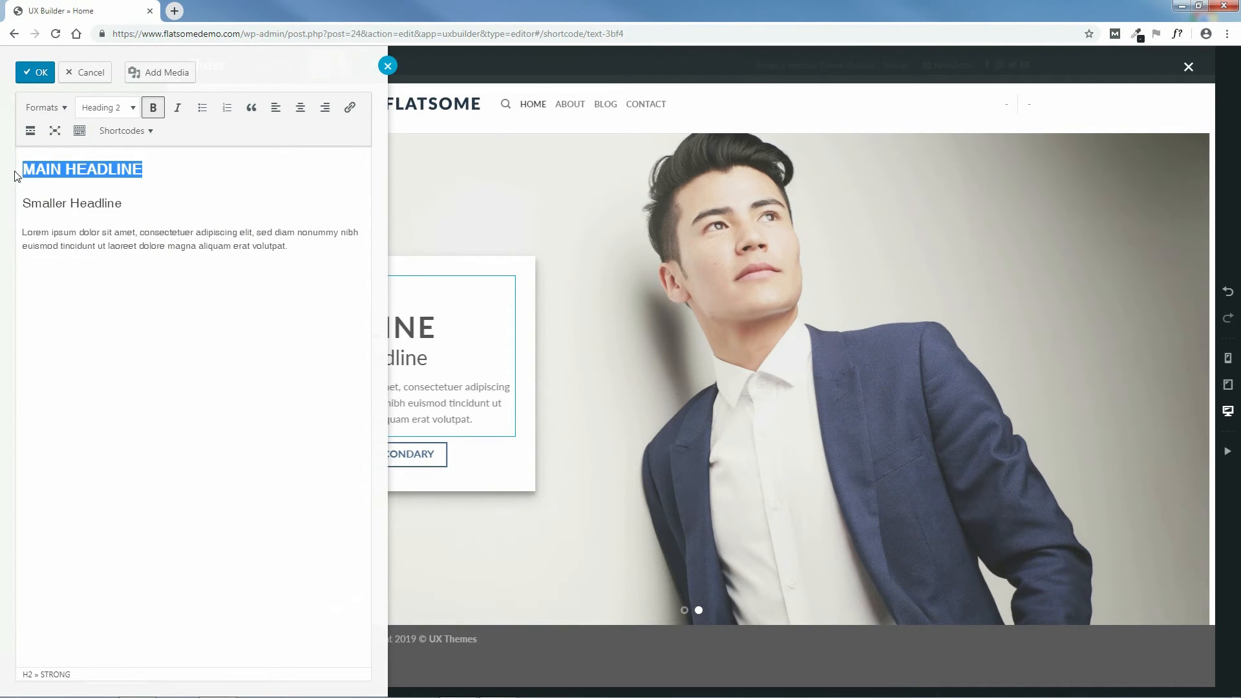
{"action": "key", "text": "BackSpace"}
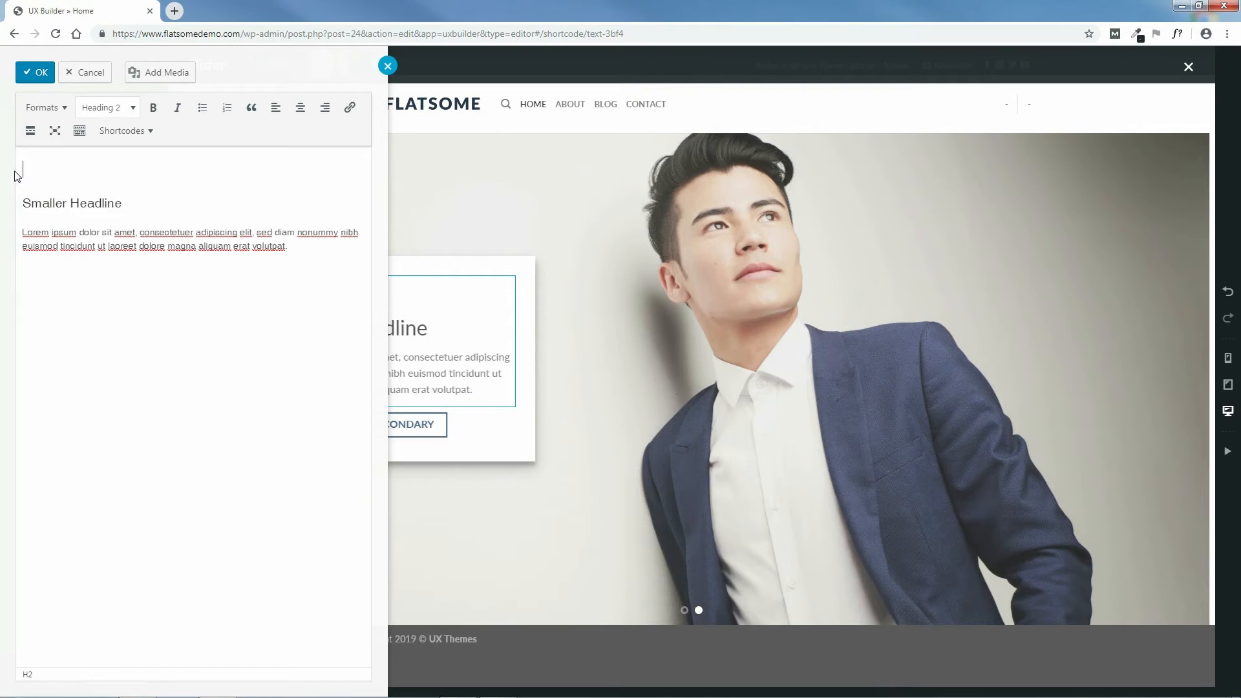
{"action": "type", "text": "SUIT SALE"}
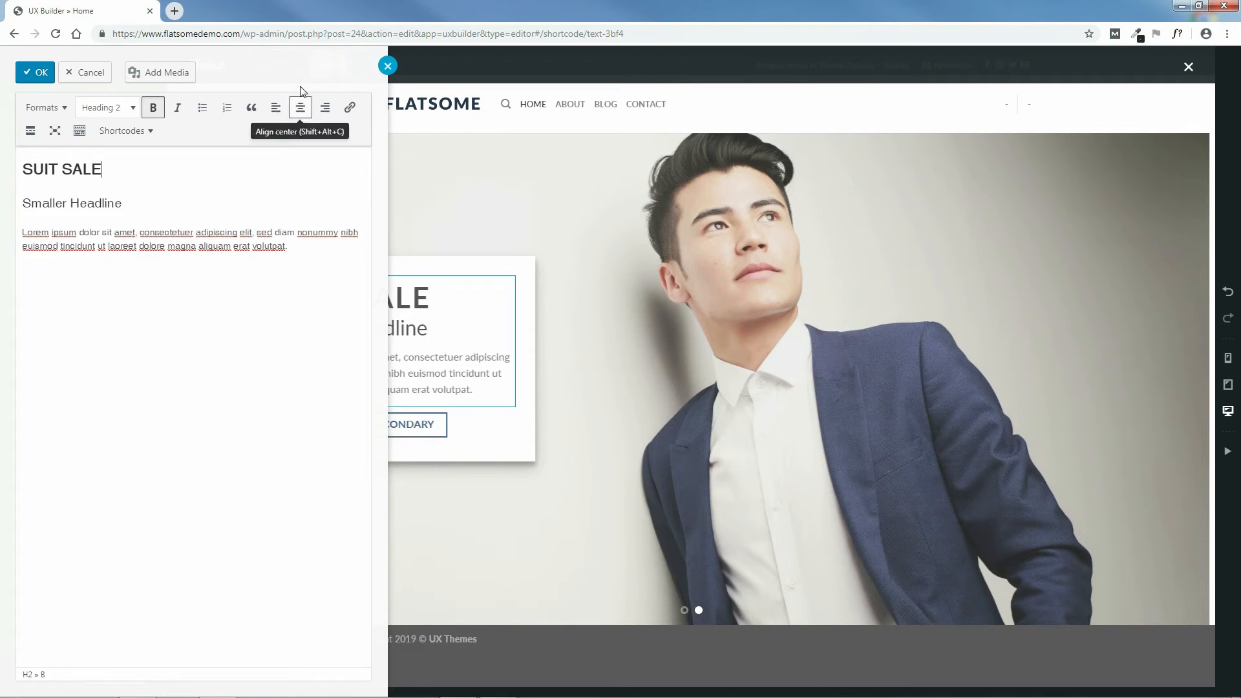
{"action": "left_click", "coordinate": [40, 74]}
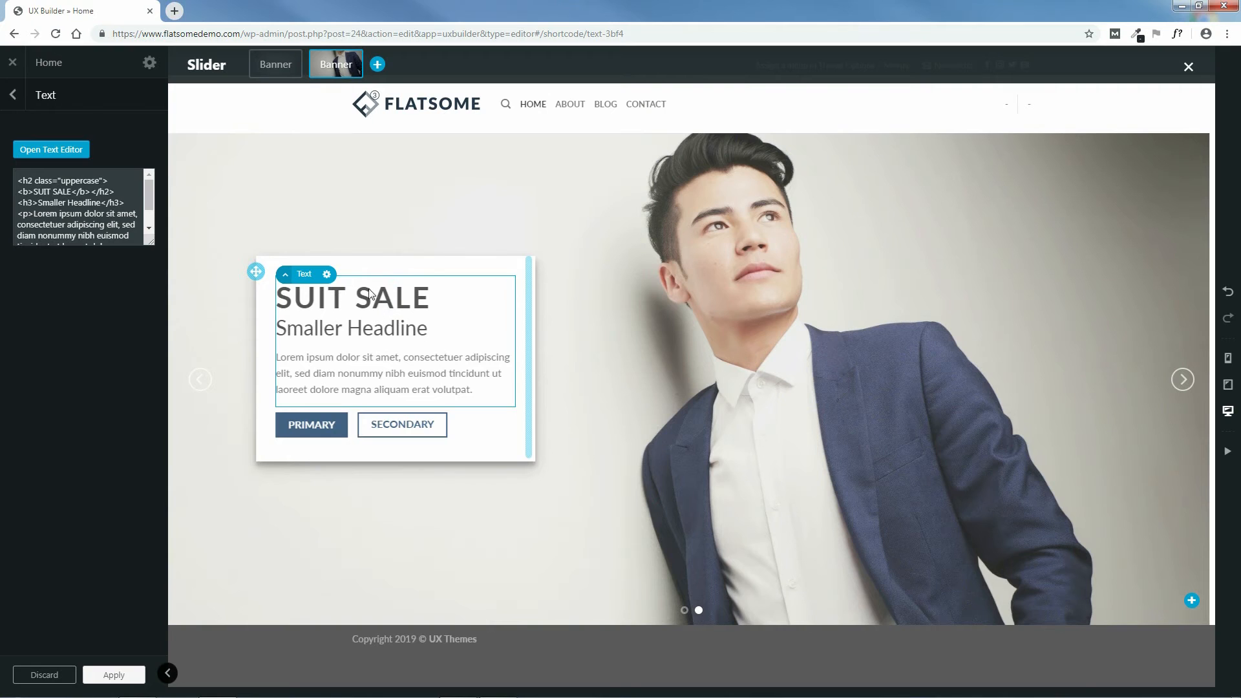
- Try the Heading 3 format on the SUIT SALE headline, and return it to Heading 2
{"action": "left_click", "coordinate": [69, 149]}
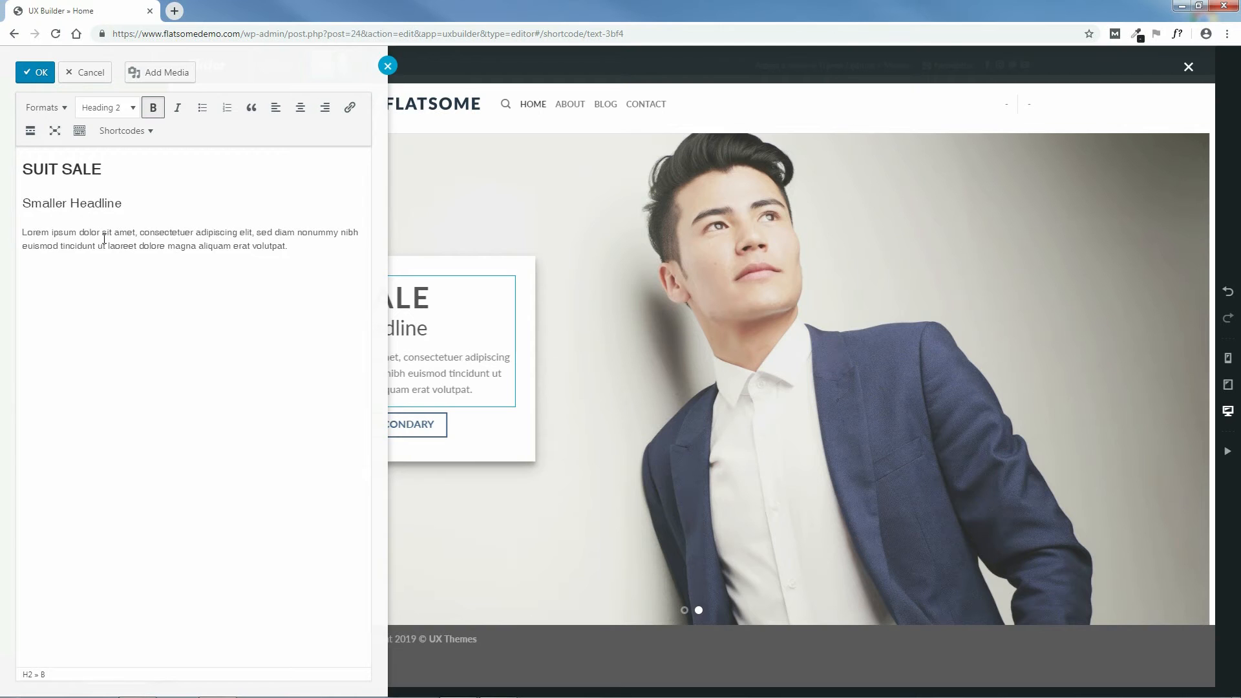
{"action": "left_click_drag", "start_coordinate": [108, 169], "coordinate": [20, 169]}
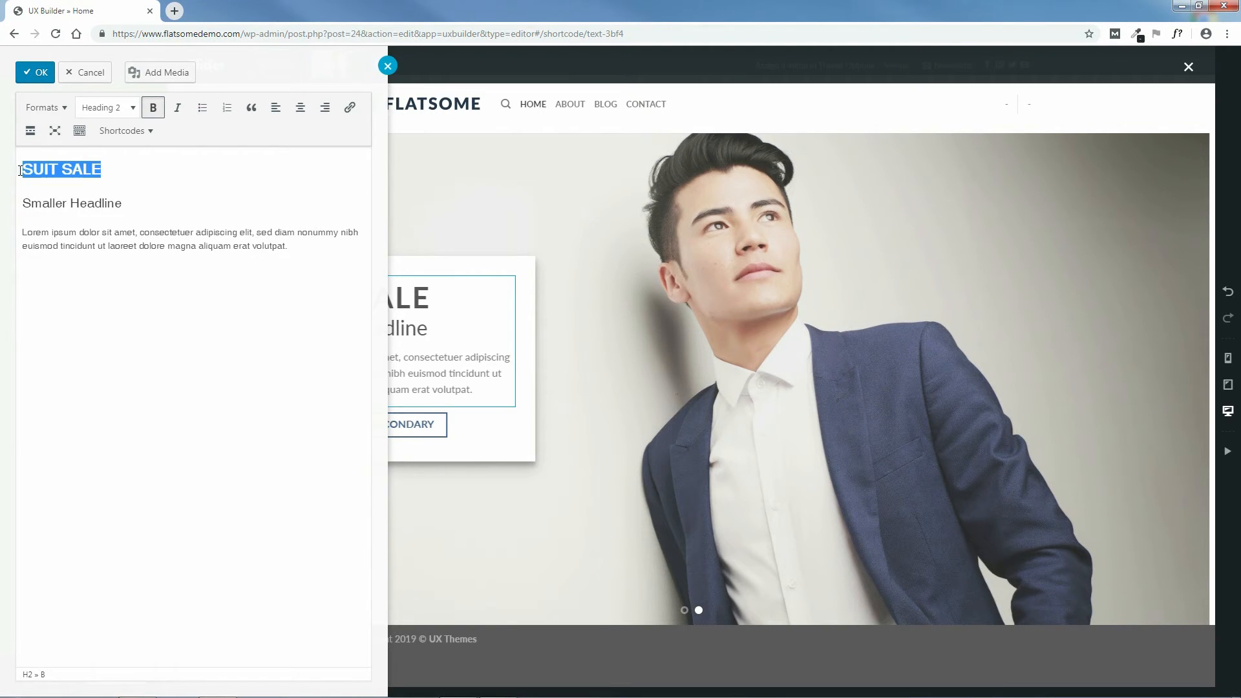
{"action": "left_click", "coordinate": [132, 108]}
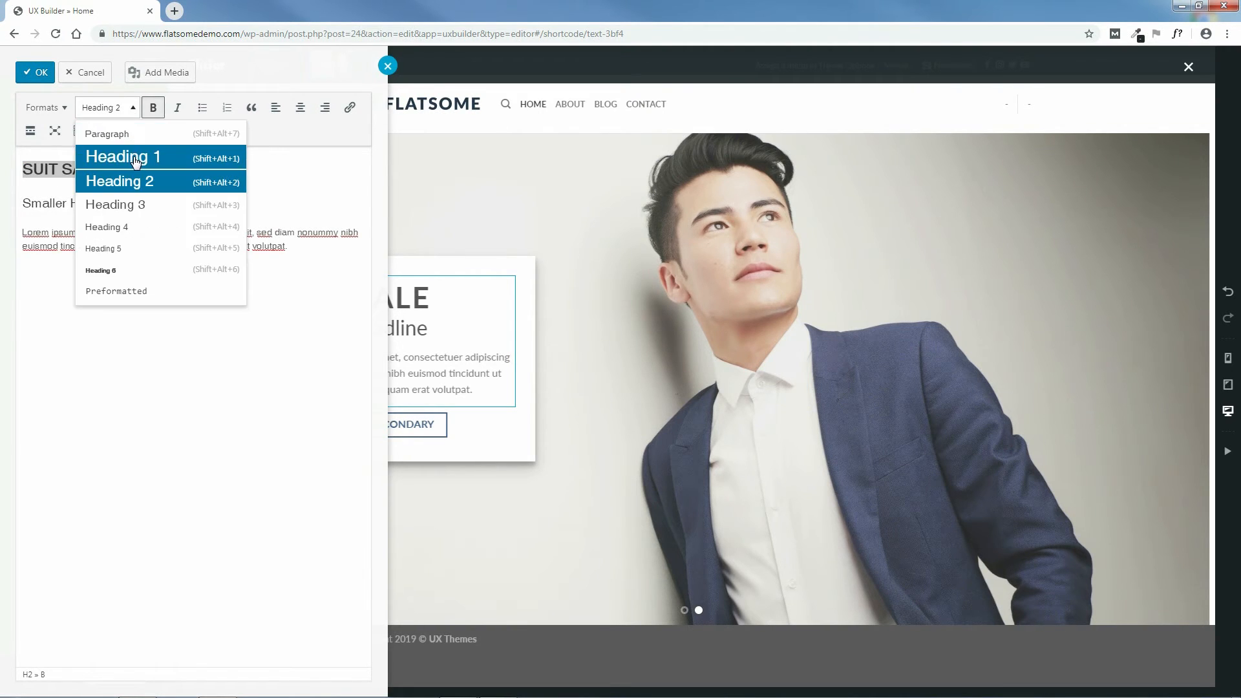
{"action": "left_click", "coordinate": [131, 204]}
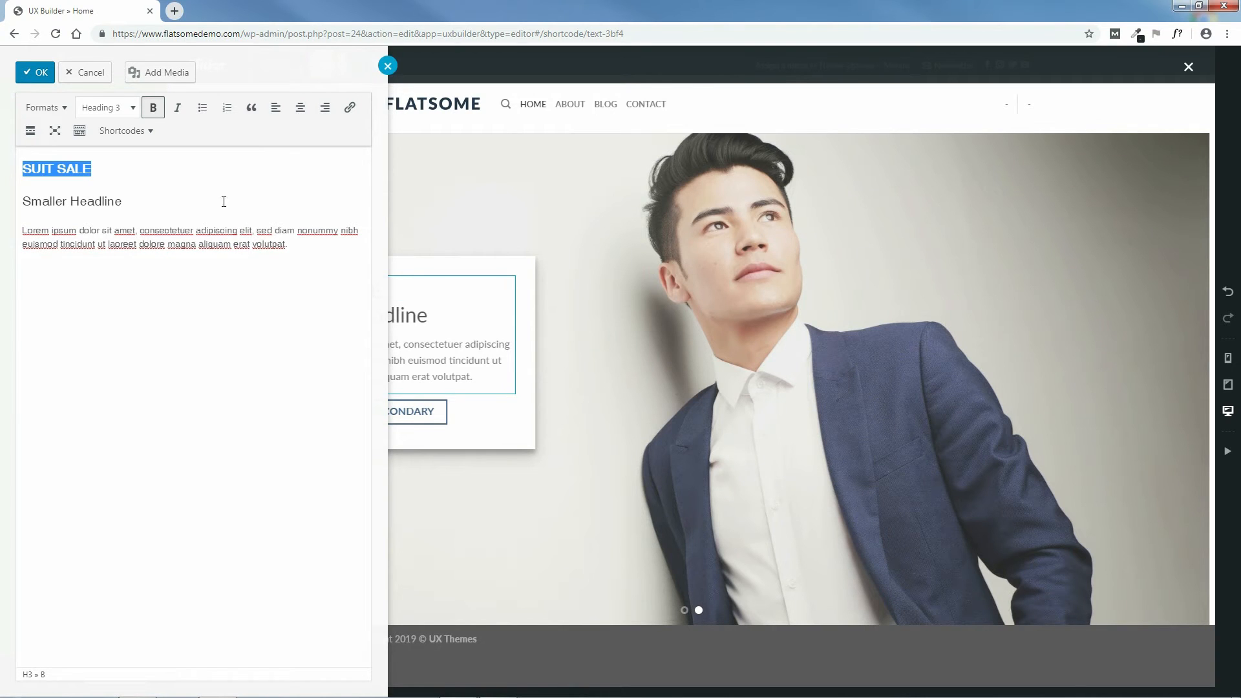
{"action": "left_click", "coordinate": [35, 73]}
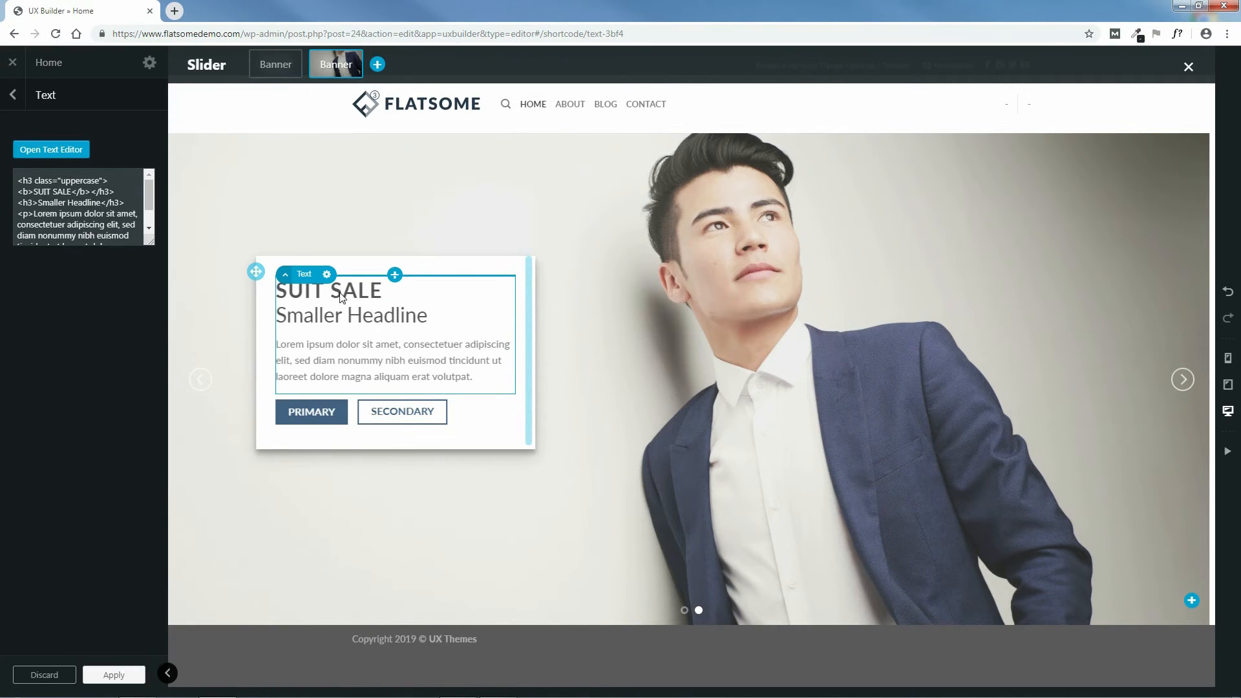
{"action": "left_click", "coordinate": [63, 149]}
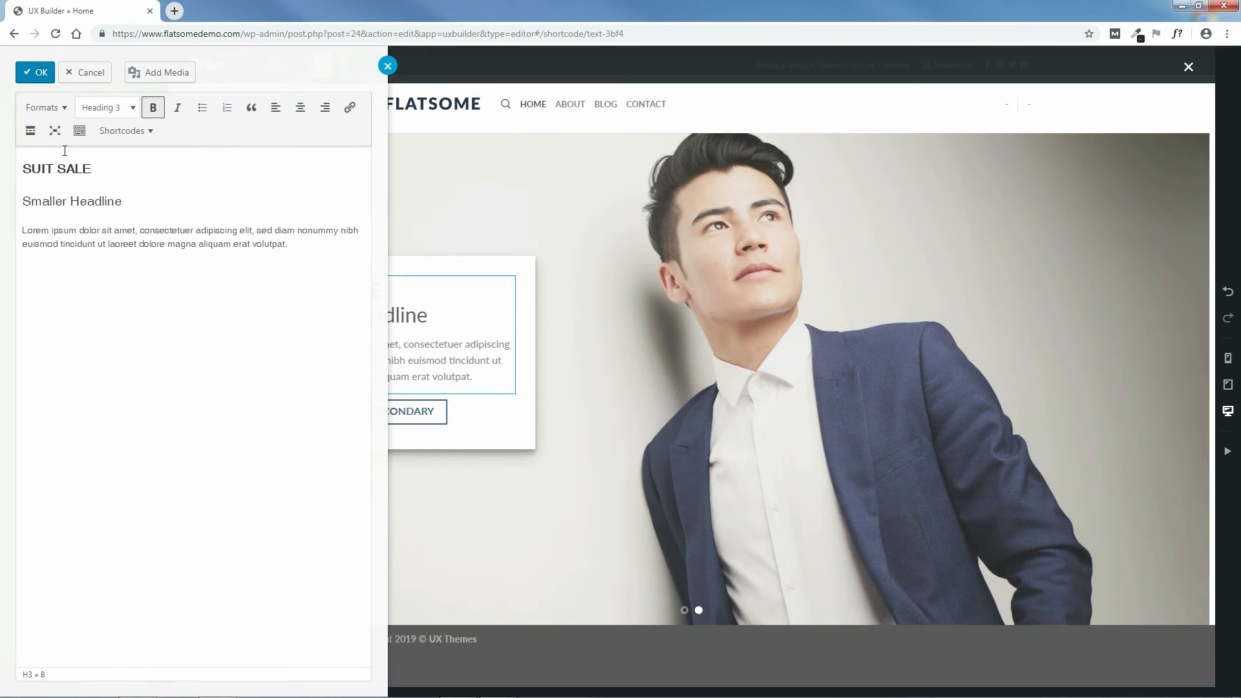
{"action": "left_click_drag", "start_coordinate": [92, 169], "coordinate": [24, 169]}
{"action": "left_click", "coordinate": [120, 109]}
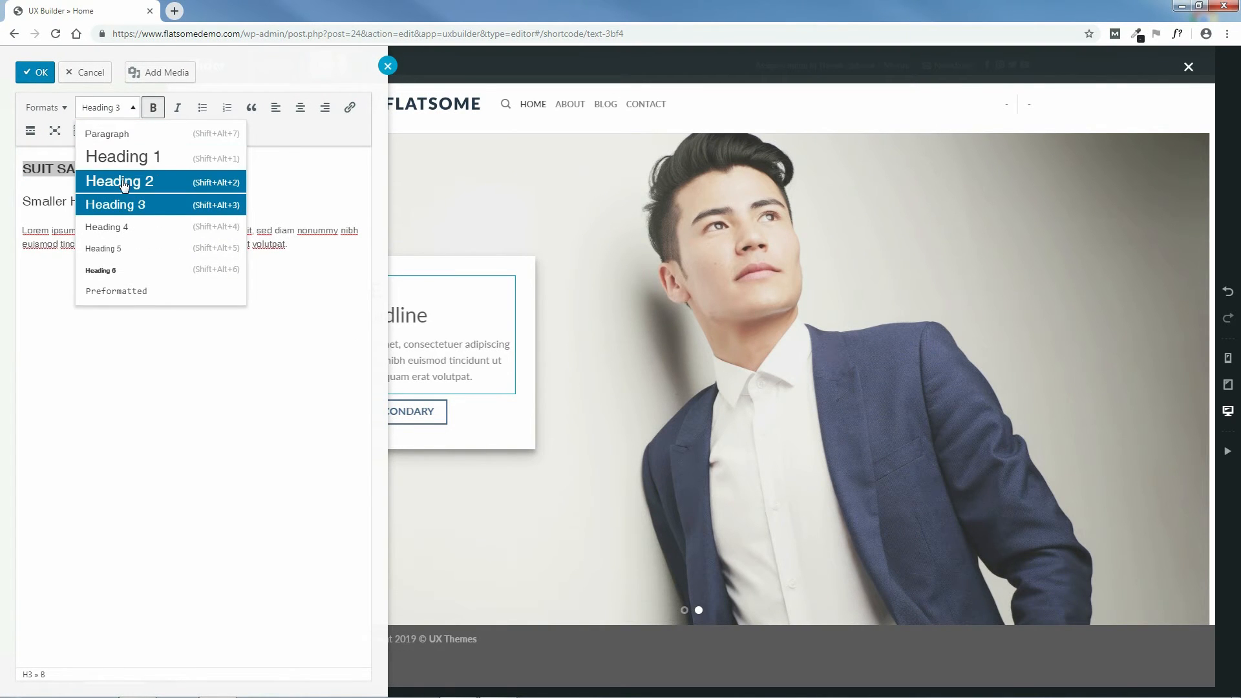
{"action": "left_click", "coordinate": [125, 186]}
{"action": "left_click", "coordinate": [200, 187]}
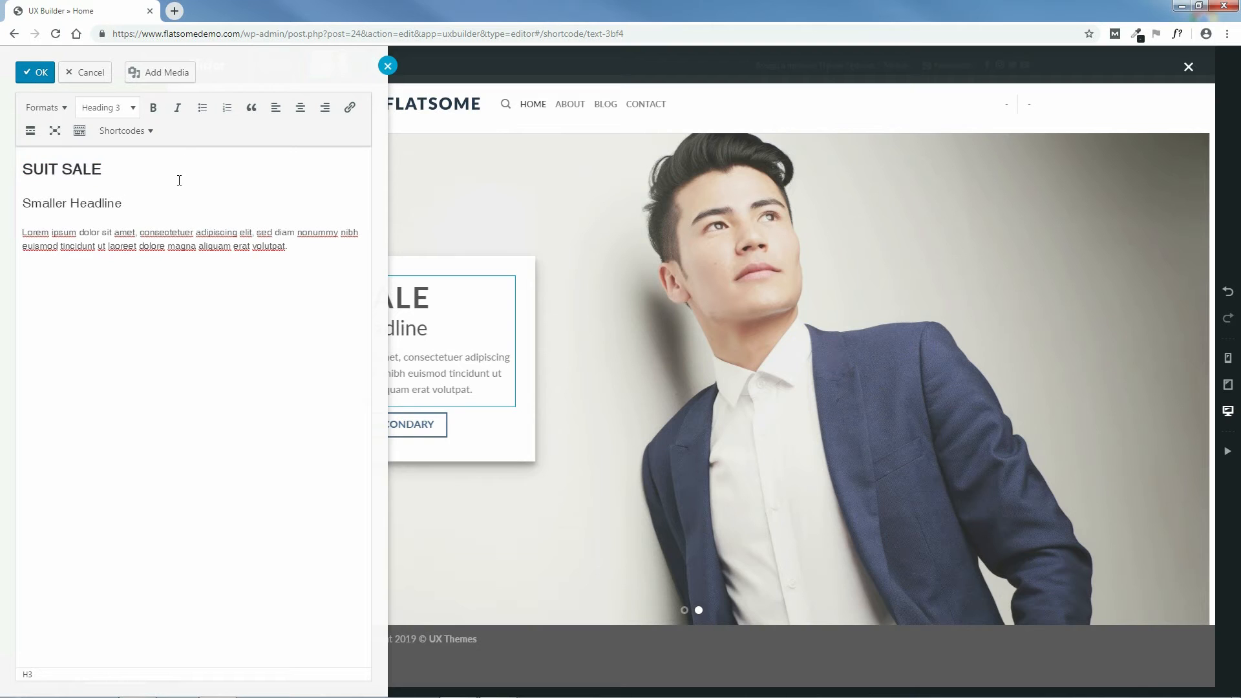
- Try italic formatting on the SUIT SALE headline, remove it, and confirm the text
{"action": "left_click_drag", "start_coordinate": [115, 170], "coordinate": [21, 169]}
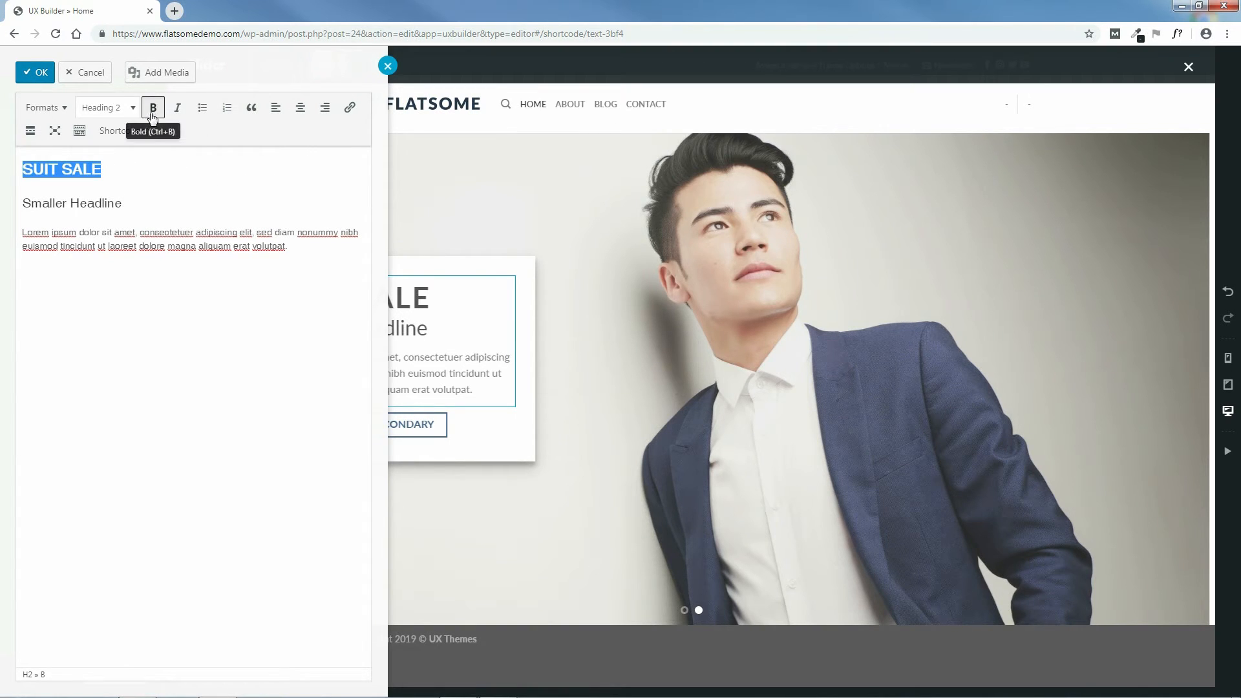
{"action": "left_click", "coordinate": [177, 108]}
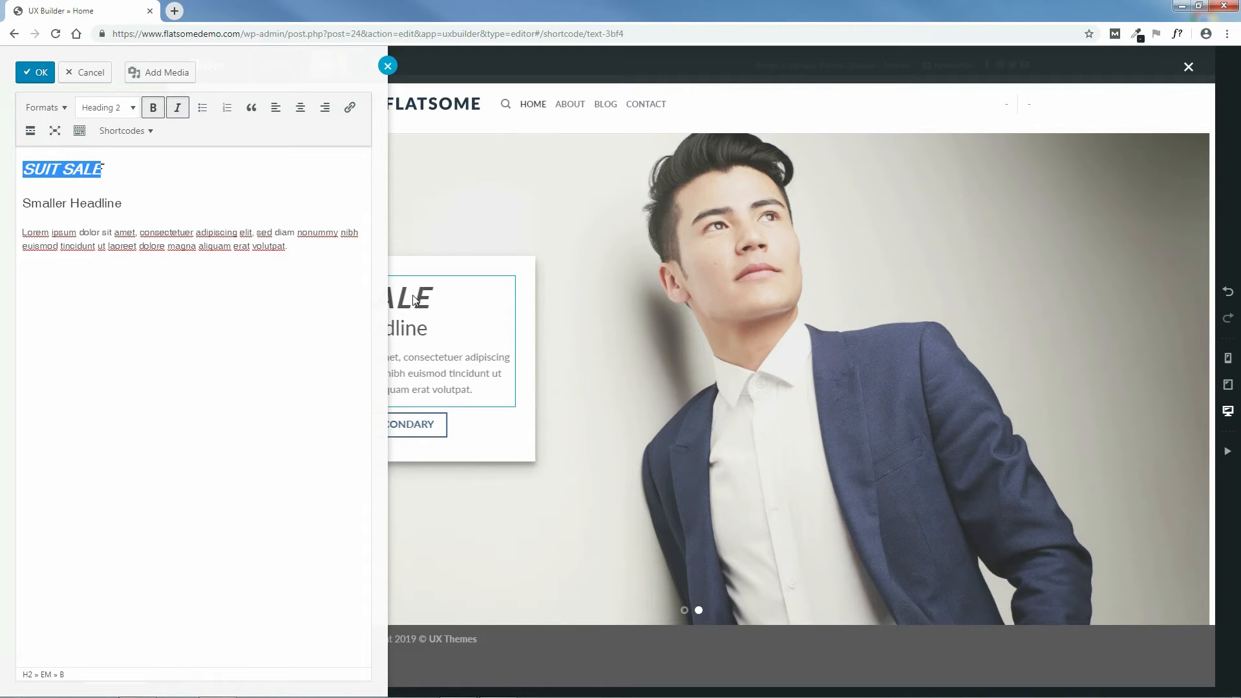
{"action": "left_click", "coordinate": [180, 111]}
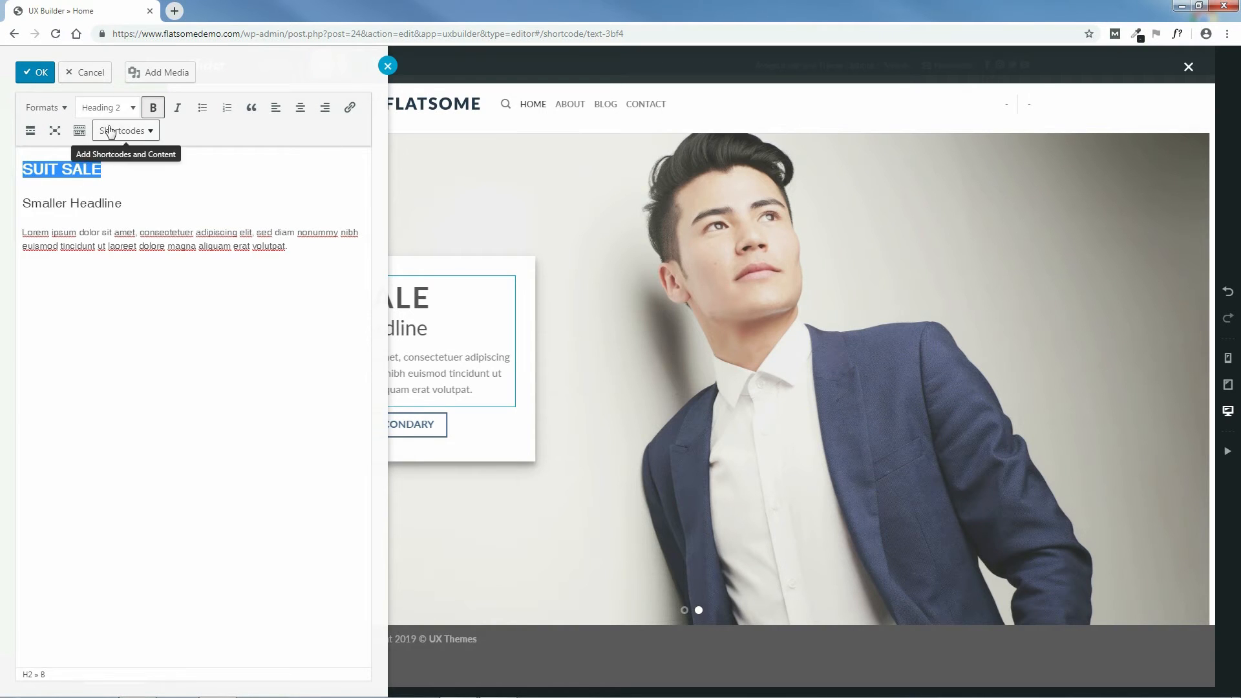
{"action": "left_click", "coordinate": [141, 182]}
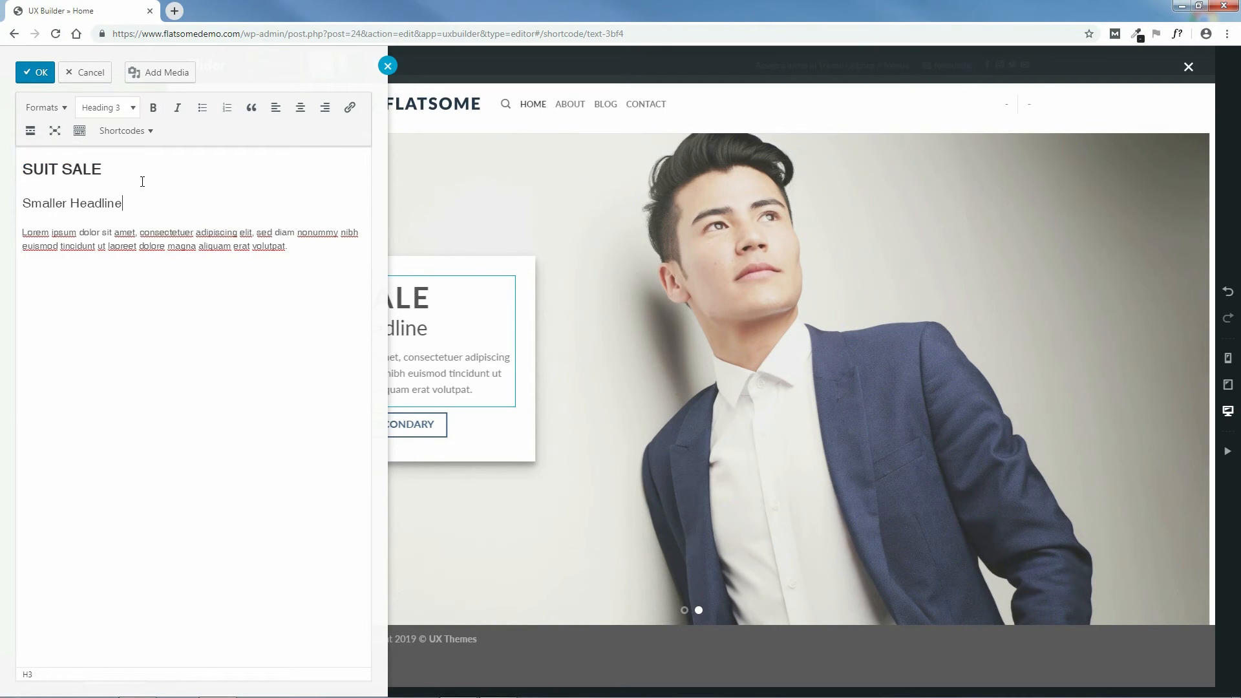
{"action": "left_click", "coordinate": [36, 73]}
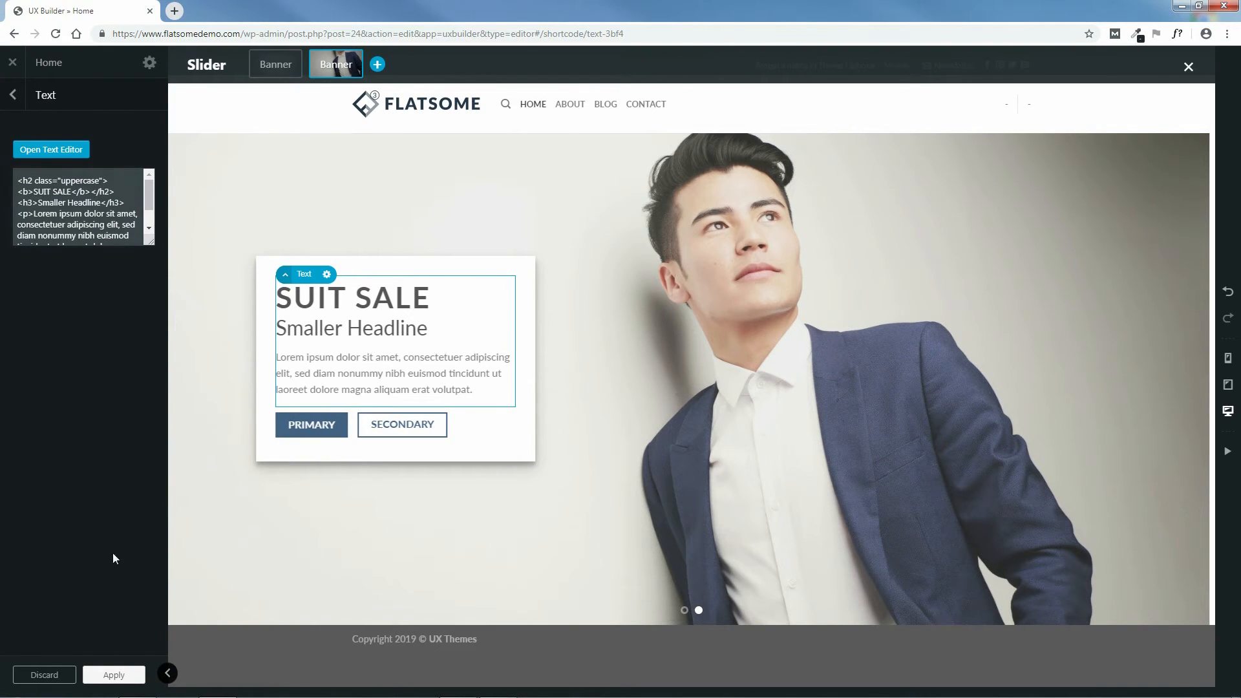
- Apply the Text element's changes and update the page
{"action": "left_click", "coordinate": [115, 674]}
{"action": "left_click", "coordinate": [73, 672]}
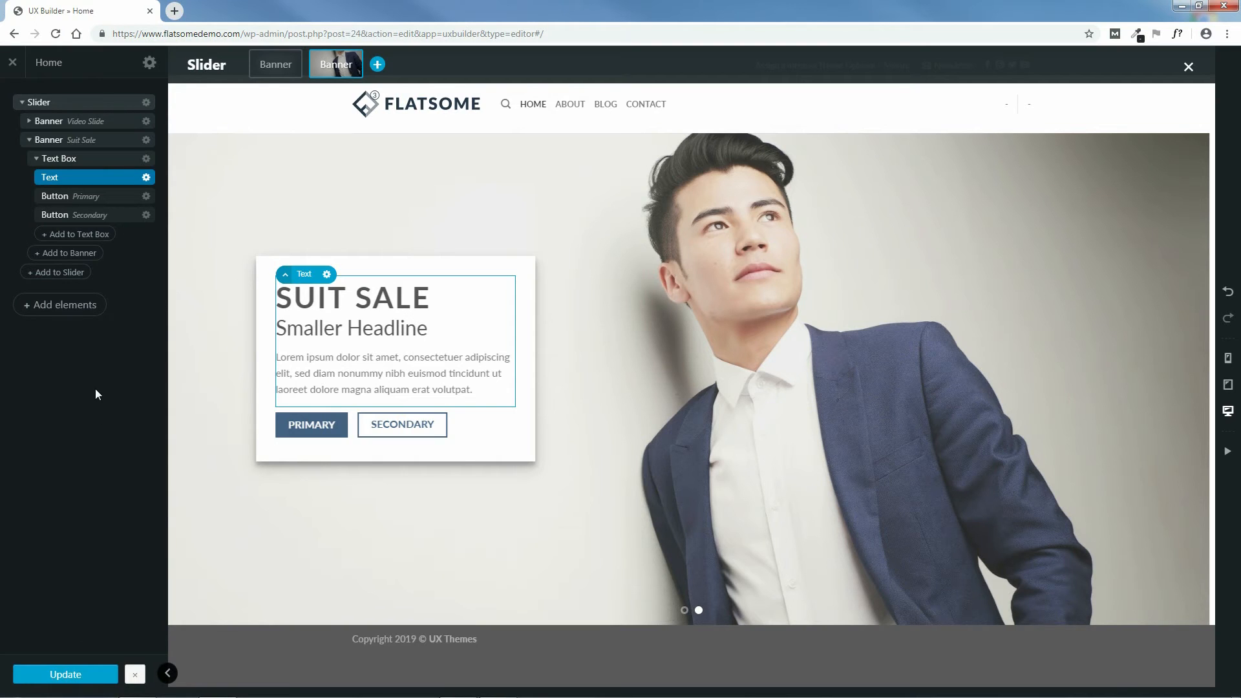
- Open the Primary button's settings, try CLICK HERE as its text, and set the text to PRIMARY
{"action": "left_click", "coordinate": [115, 203]}
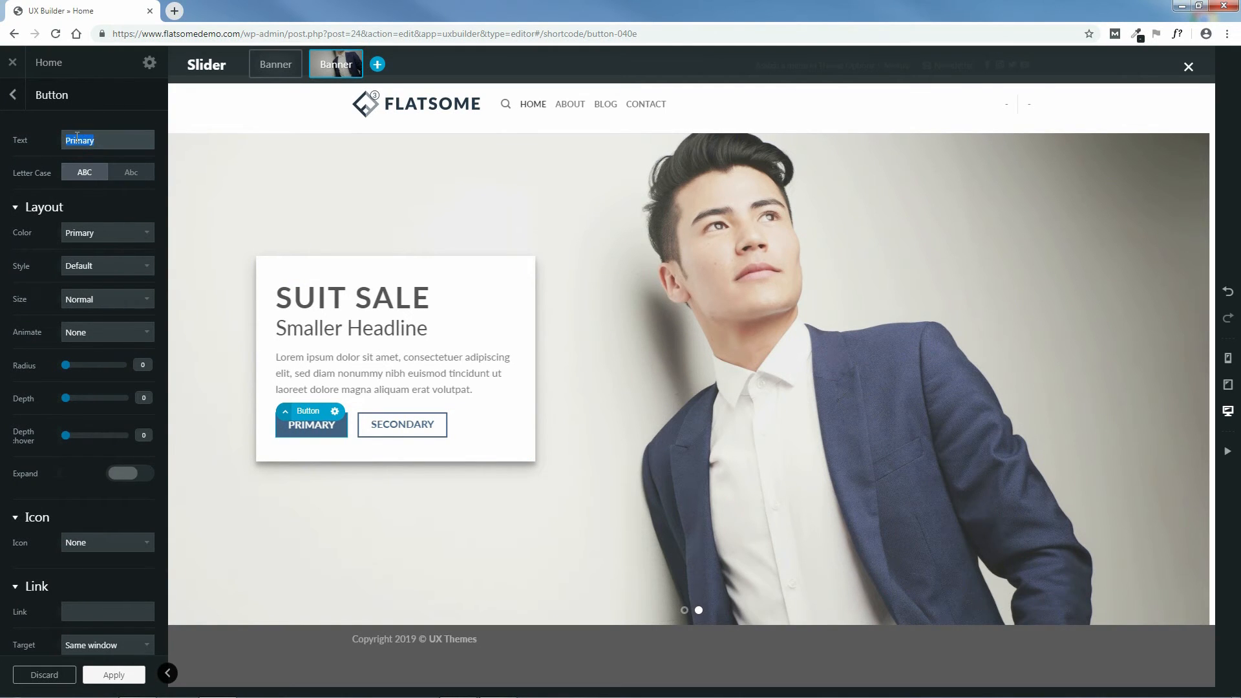
{"action": "type", "text": "CLICK HERE"}
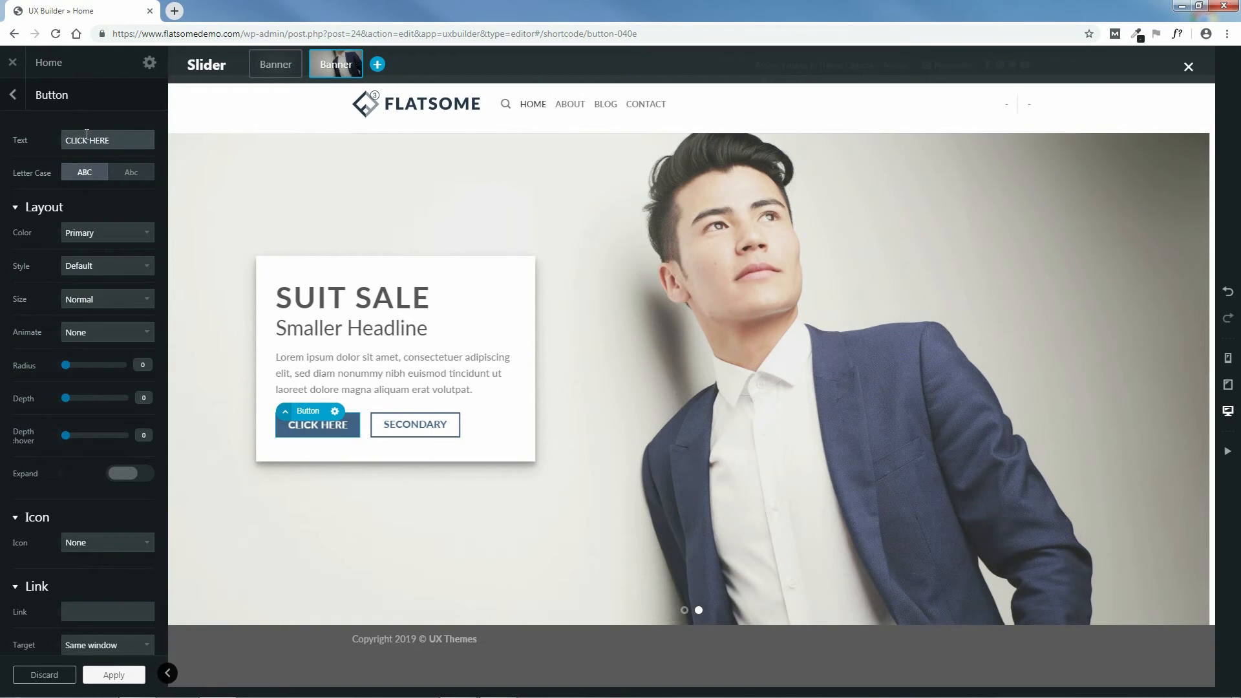
{"action": "left_click_drag", "start_coordinate": [112, 141], "coordinate": [55, 141]}
{"action": "type", "text": "PRIM"}
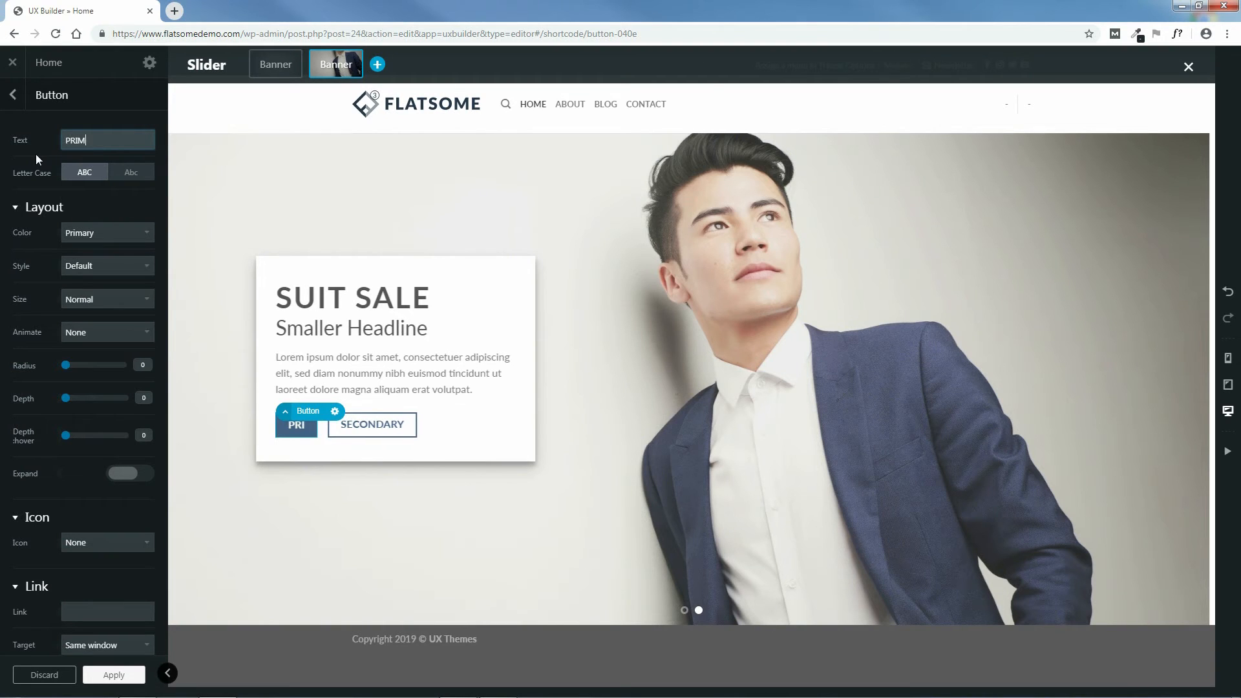
{"action": "type", "text": "ARY"}
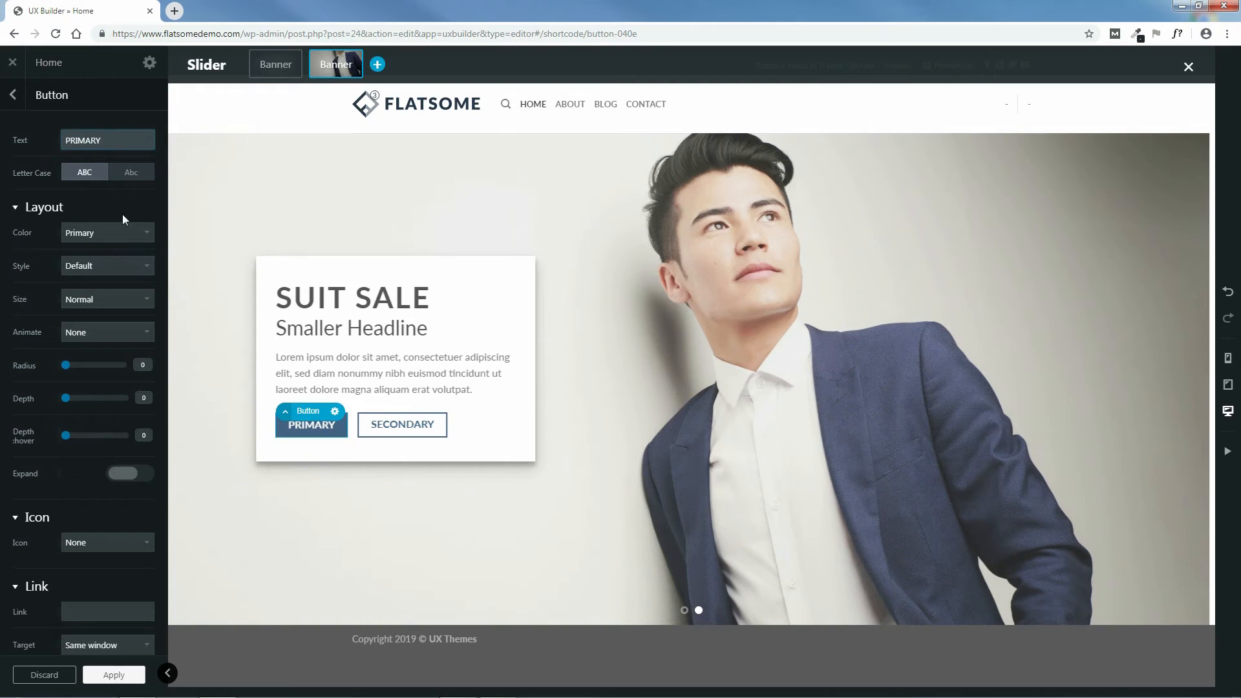
- Try the Abc letter case and the Secondary, Alert, Success and White colors on the button, and return it to ABC and Primary
{"action": "left_click", "coordinate": [133, 174]}
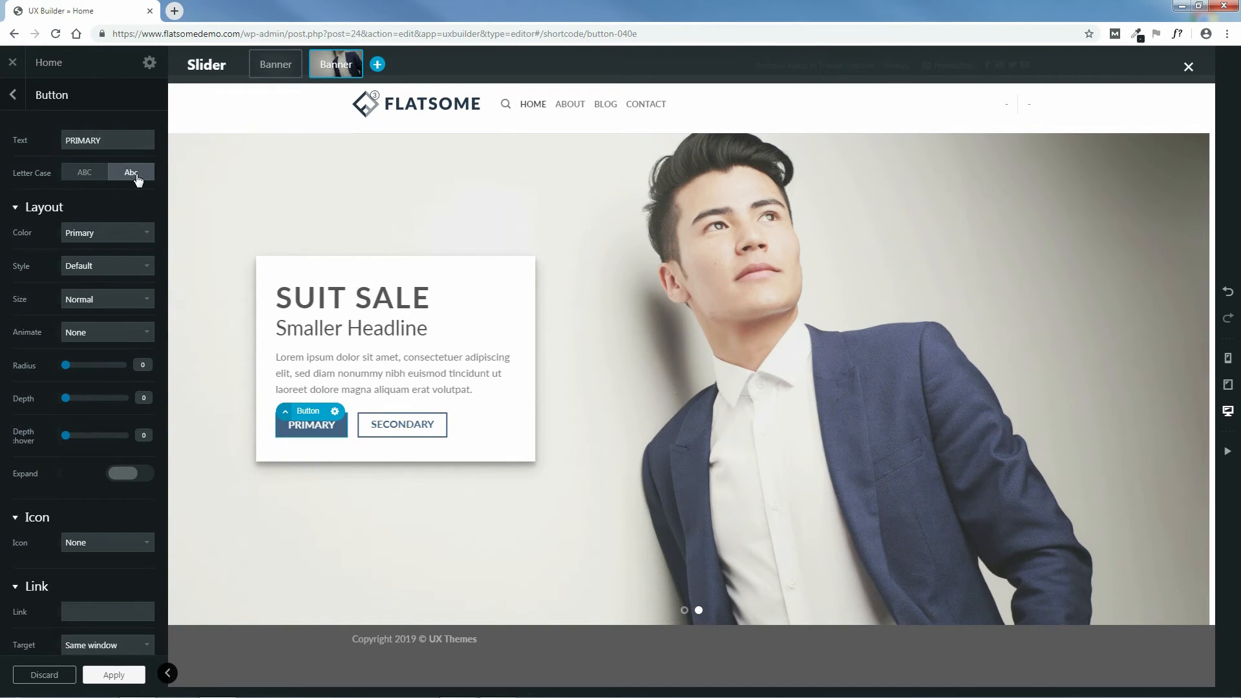
{"action": "left_click", "coordinate": [100, 174]}
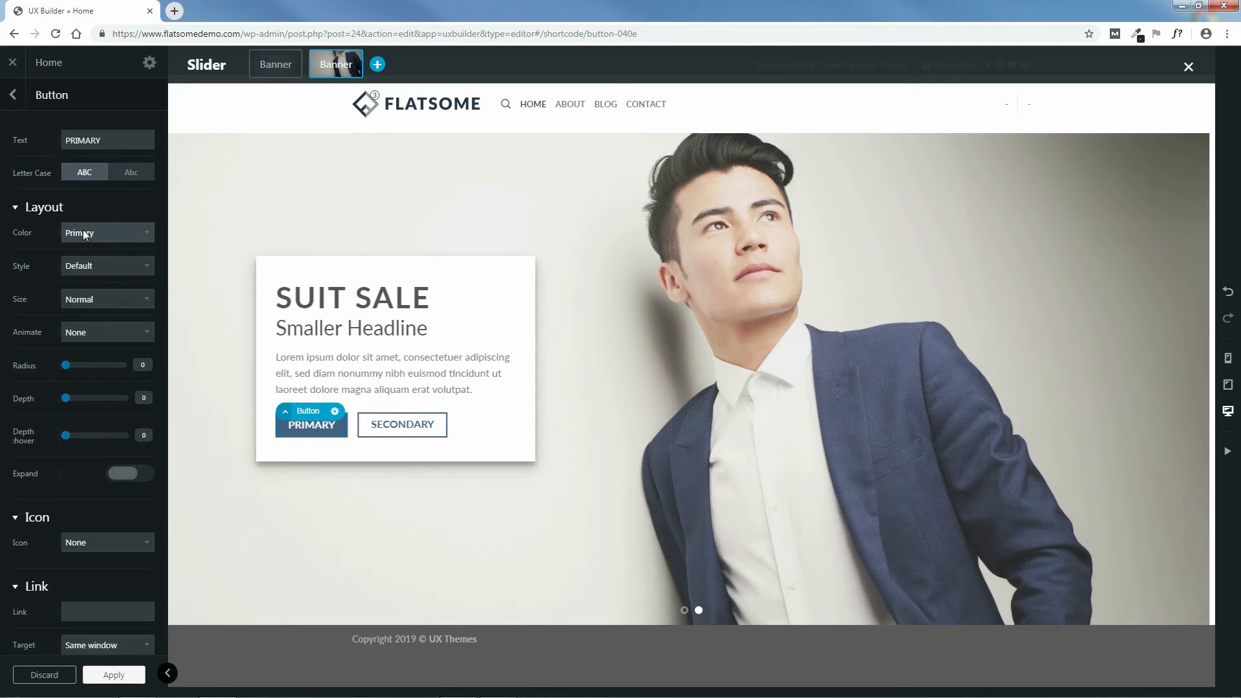
{"action": "left_click", "coordinate": [110, 231]}
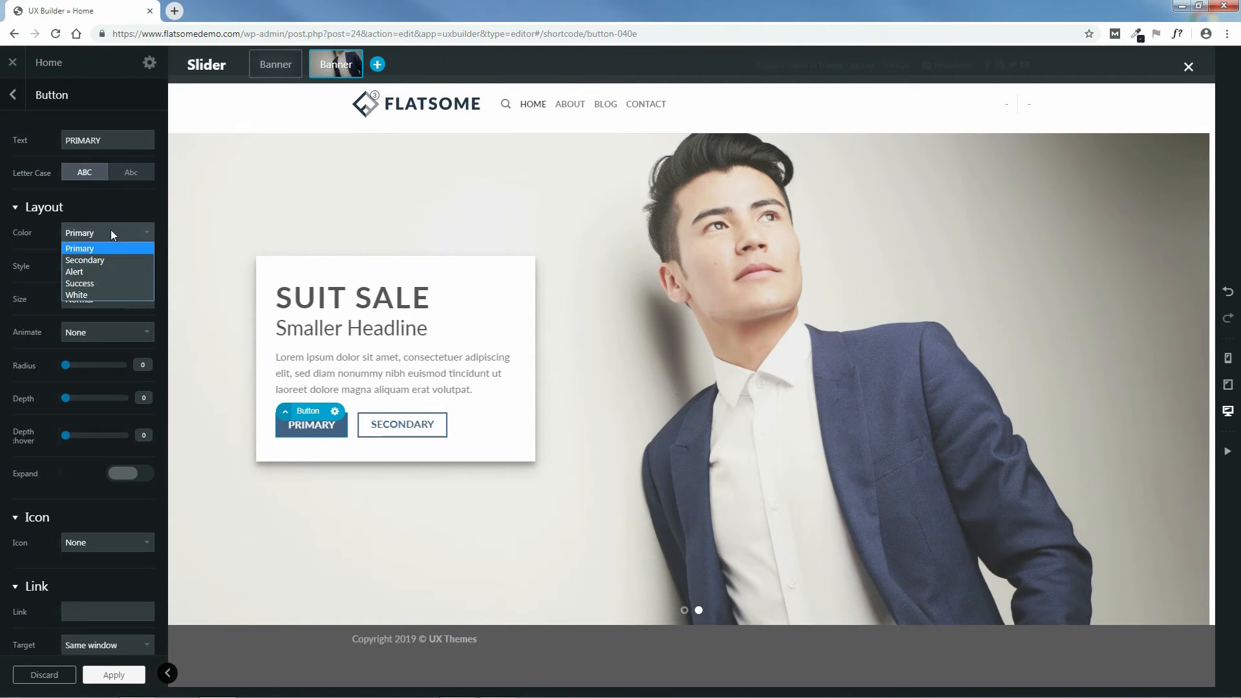
{"action": "left_click", "coordinate": [83, 262]}
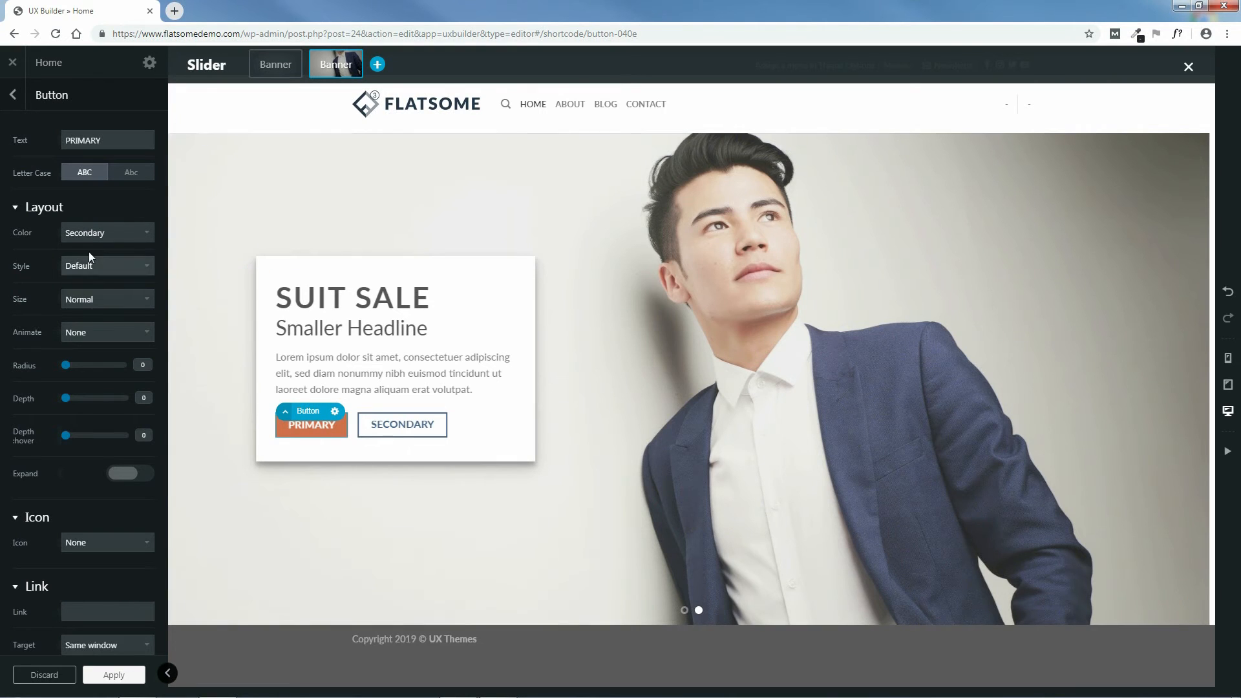
{"action": "left_click", "coordinate": [93, 239]}
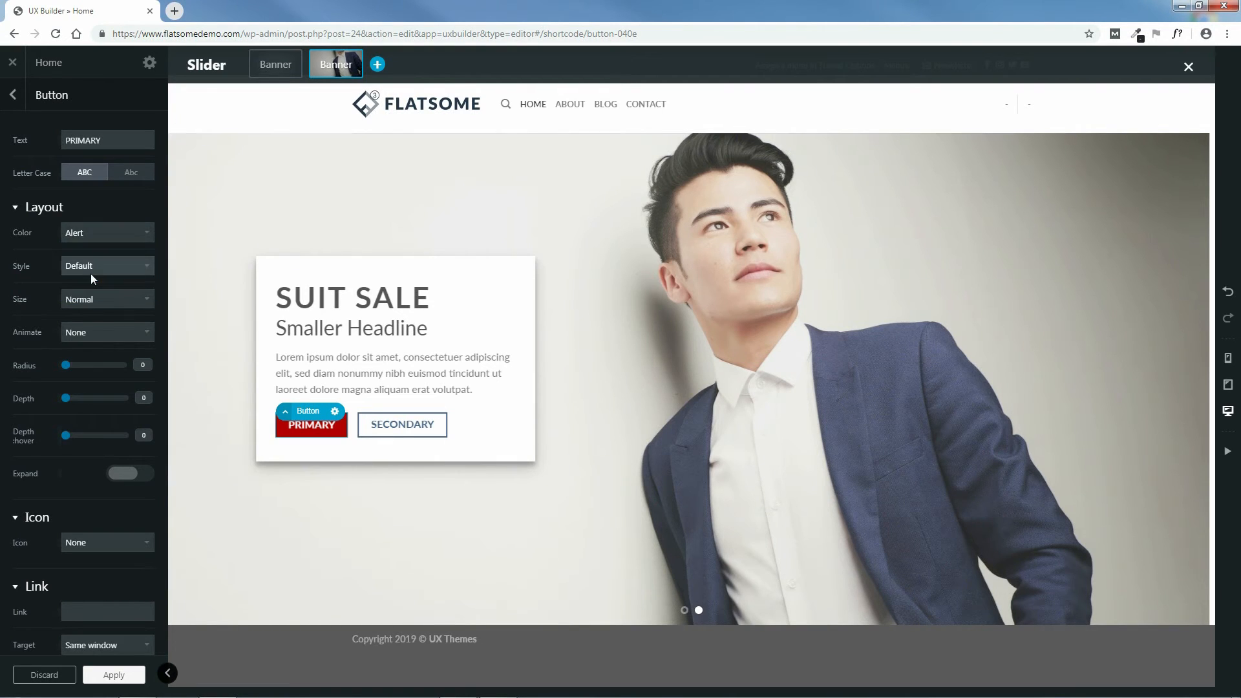
{"action": "left_click", "coordinate": [82, 234]}
{"action": "left_click", "coordinate": [88, 283]}
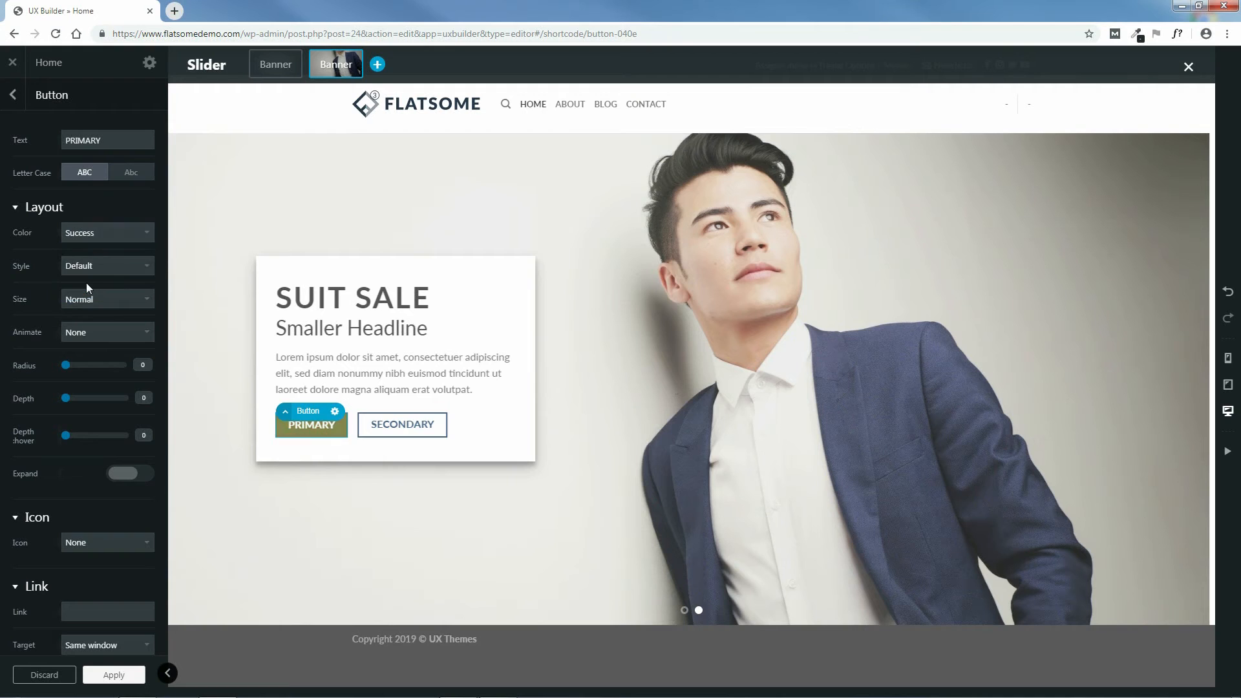
{"action": "left_click", "coordinate": [90, 236]}
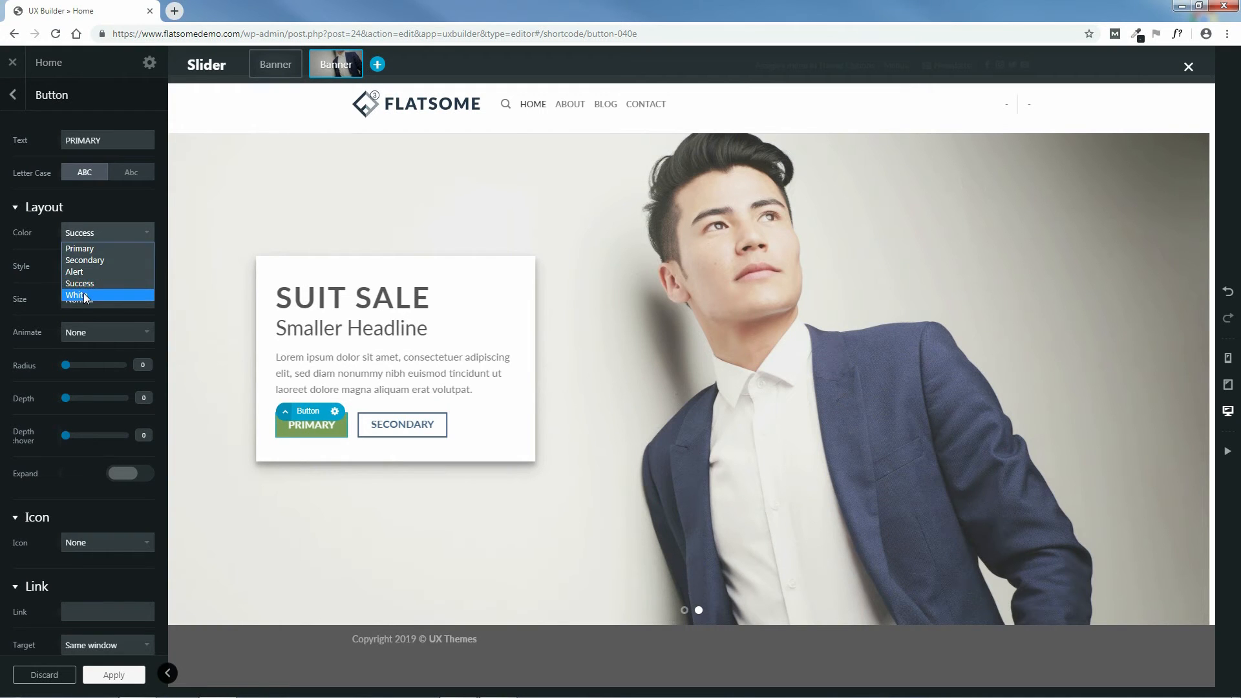
{"action": "left_click", "coordinate": [84, 294]}
{"action": "left_click", "coordinate": [99, 234]}
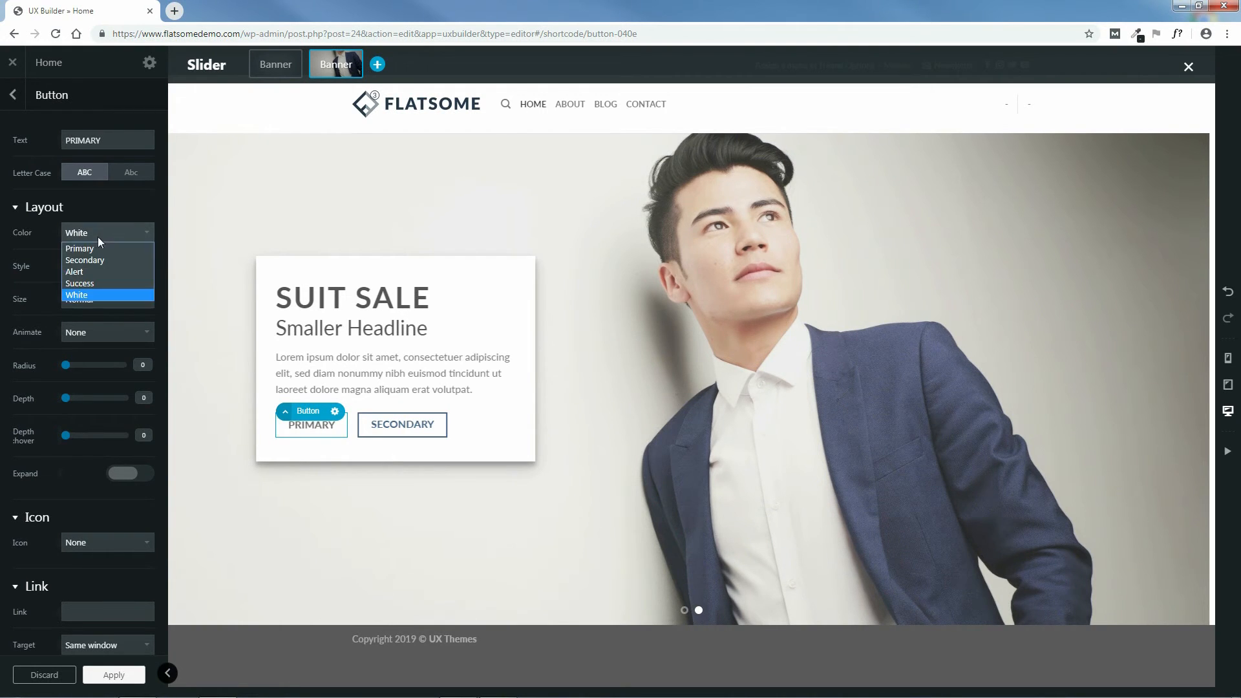
{"action": "left_click", "coordinate": [92, 250]}
- Try the Outline, Simple, Underline, Shade, Bevel and Gloss styles on the Primary button, and return it to Default
{"action": "left_click", "coordinate": [102, 266]}
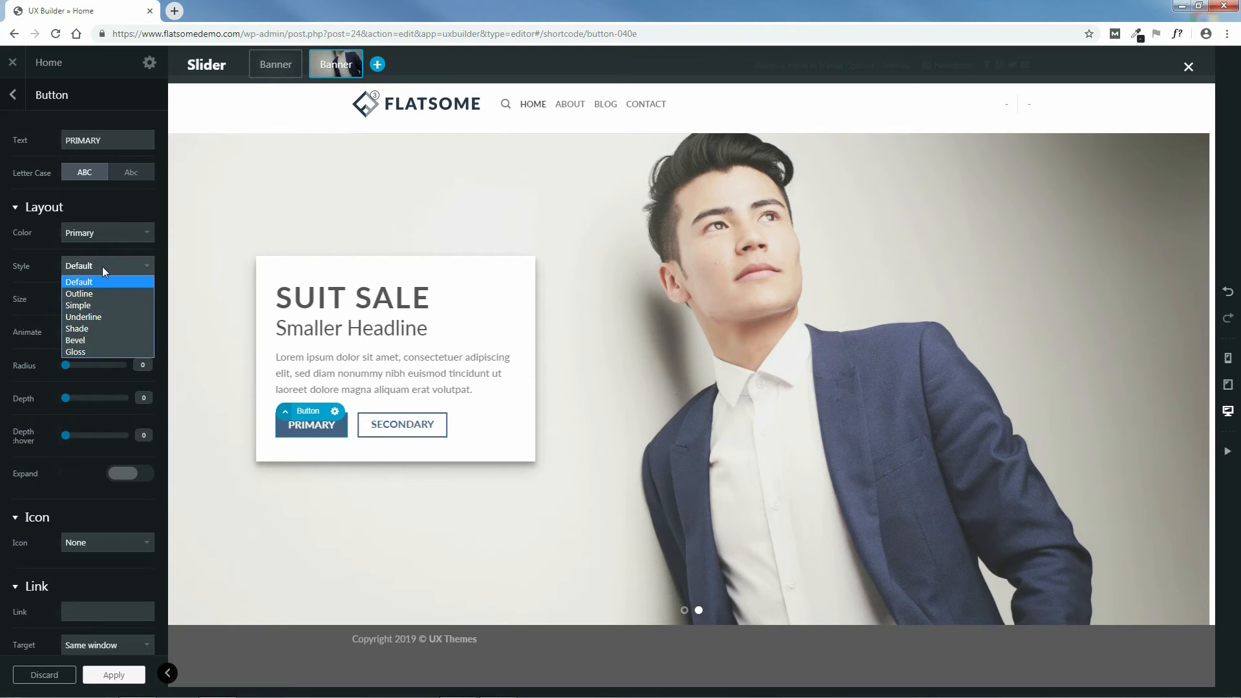
{"action": "left_click", "coordinate": [94, 291]}
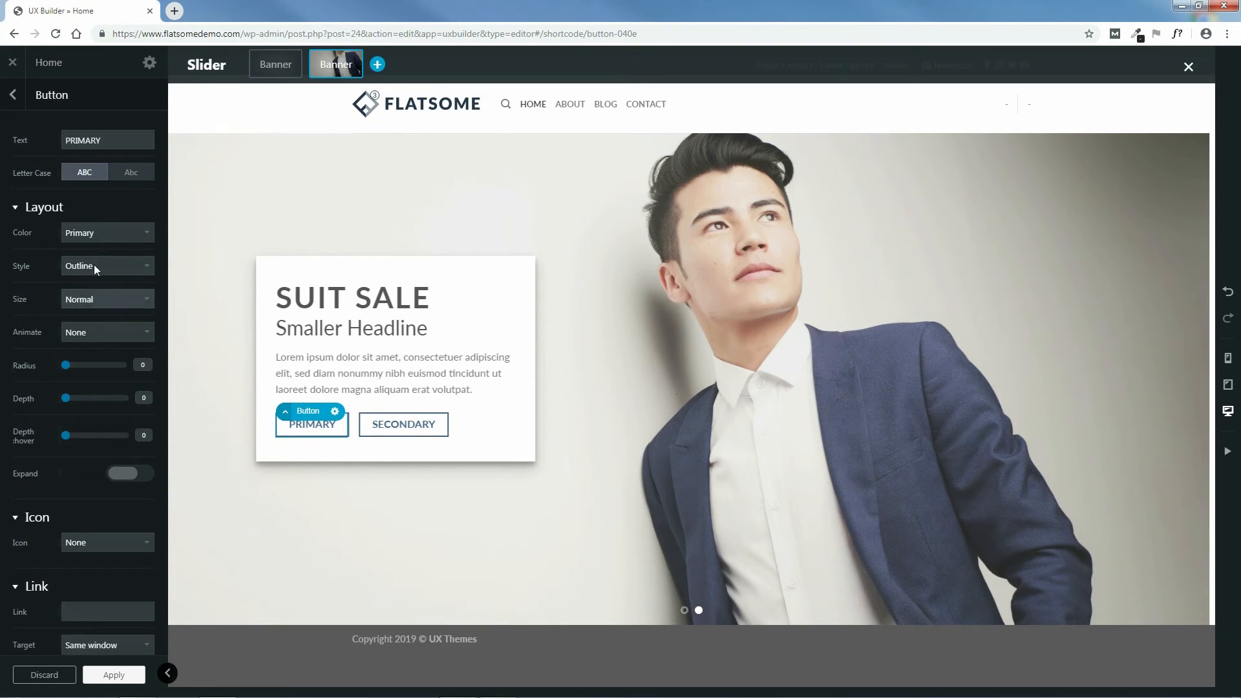
{"action": "left_click", "coordinate": [94, 265]}
{"action": "left_click", "coordinate": [93, 303]}
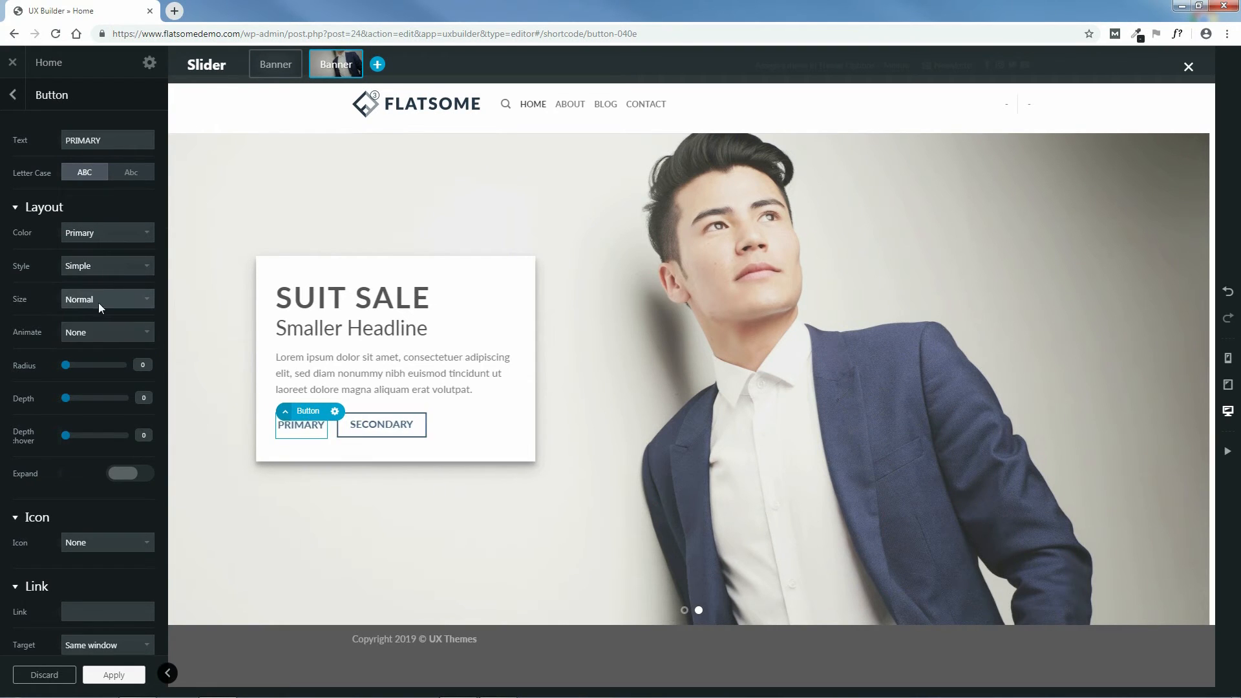
{"action": "left_click", "coordinate": [103, 269]}
{"action": "left_click", "coordinate": [91, 317]}
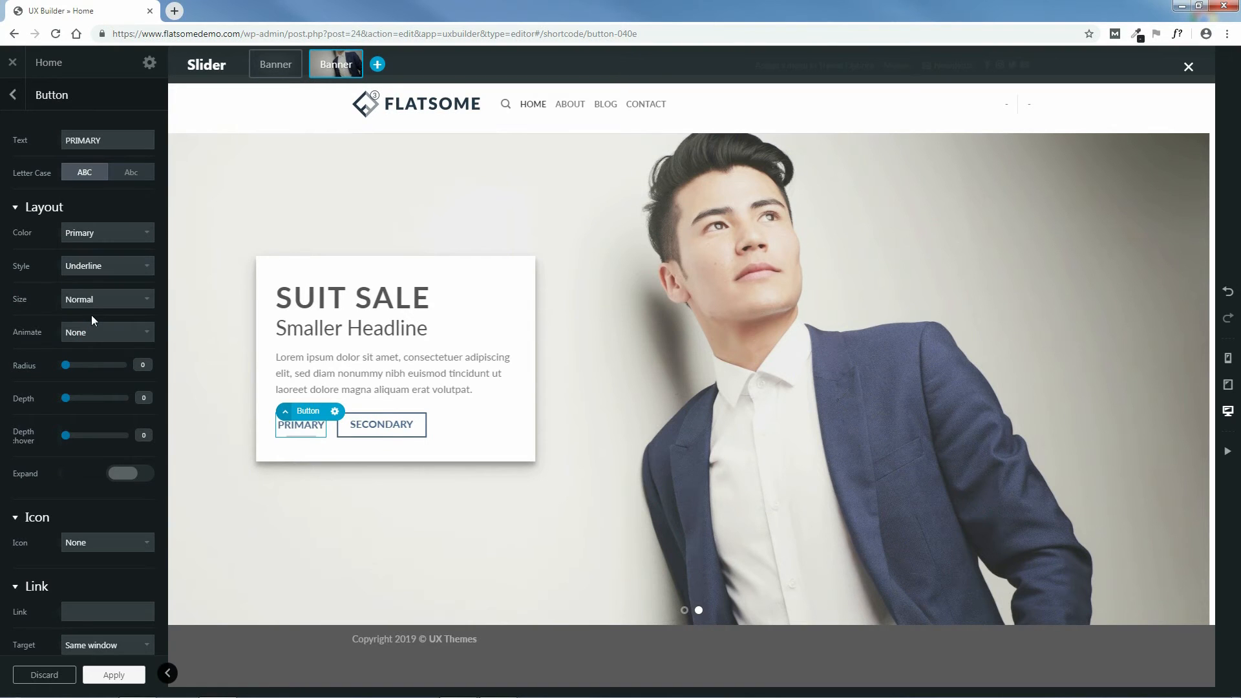
{"action": "left_click", "coordinate": [100, 267]}
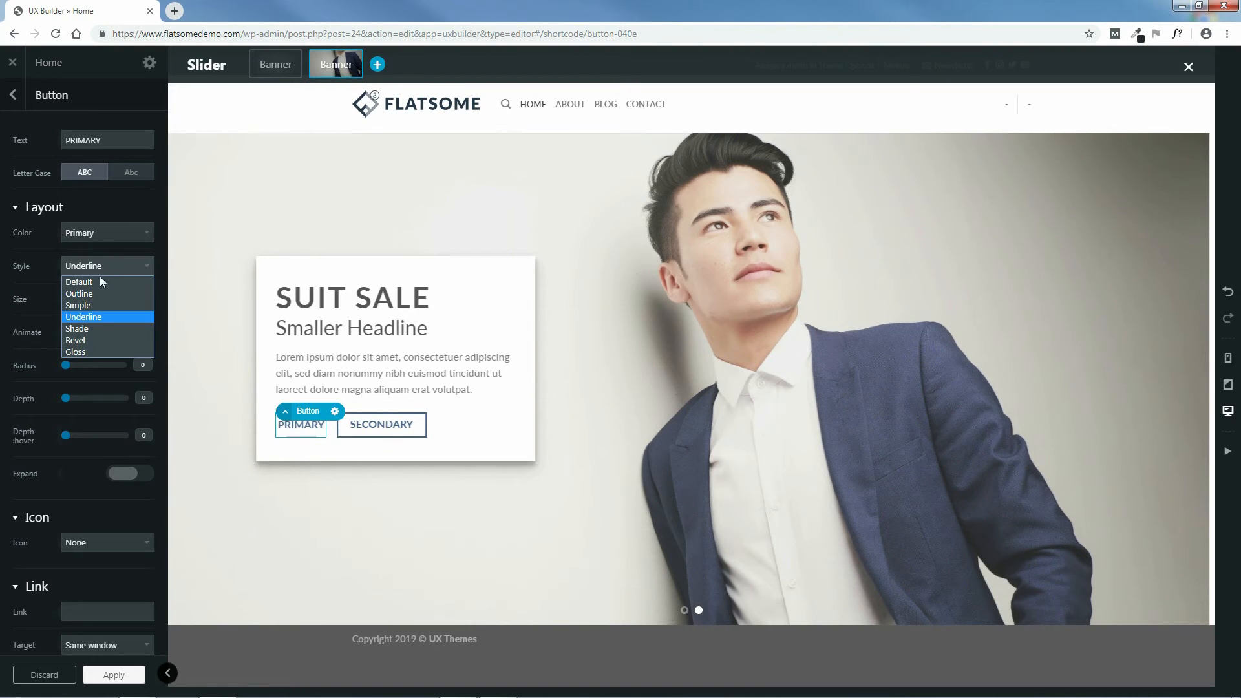
{"action": "left_click", "coordinate": [87, 331]}
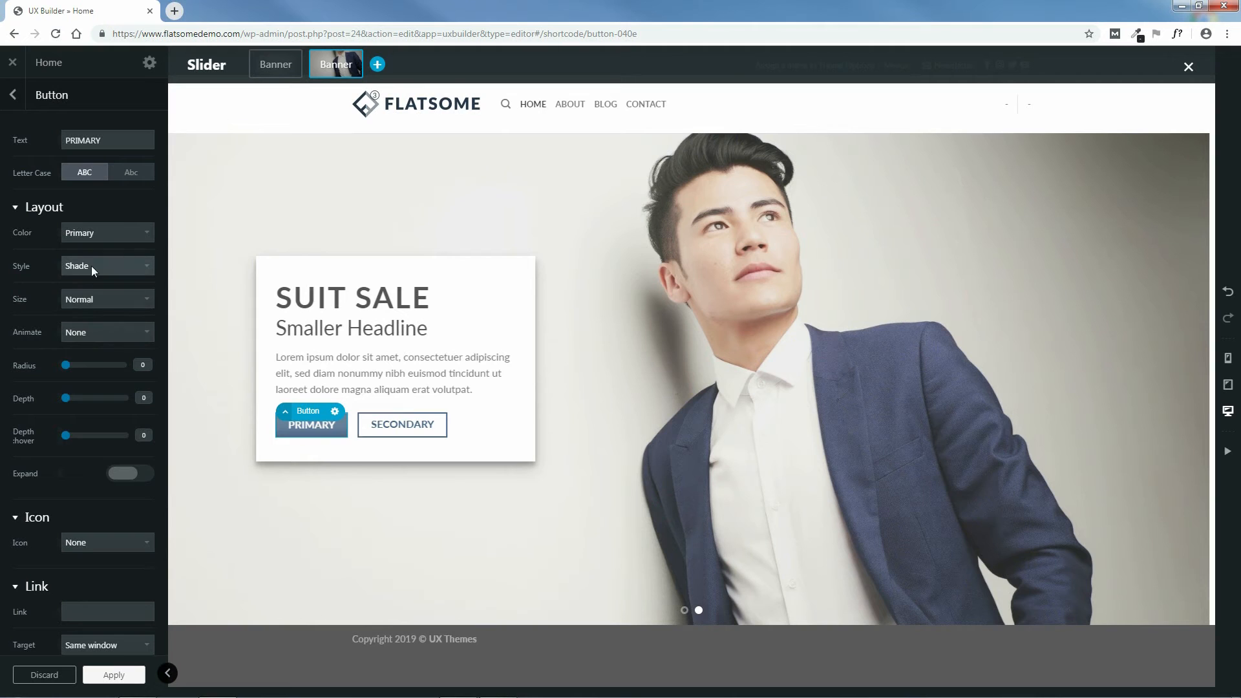
{"action": "left_click", "coordinate": [92, 265]}
{"action": "left_click", "coordinate": [83, 337]}
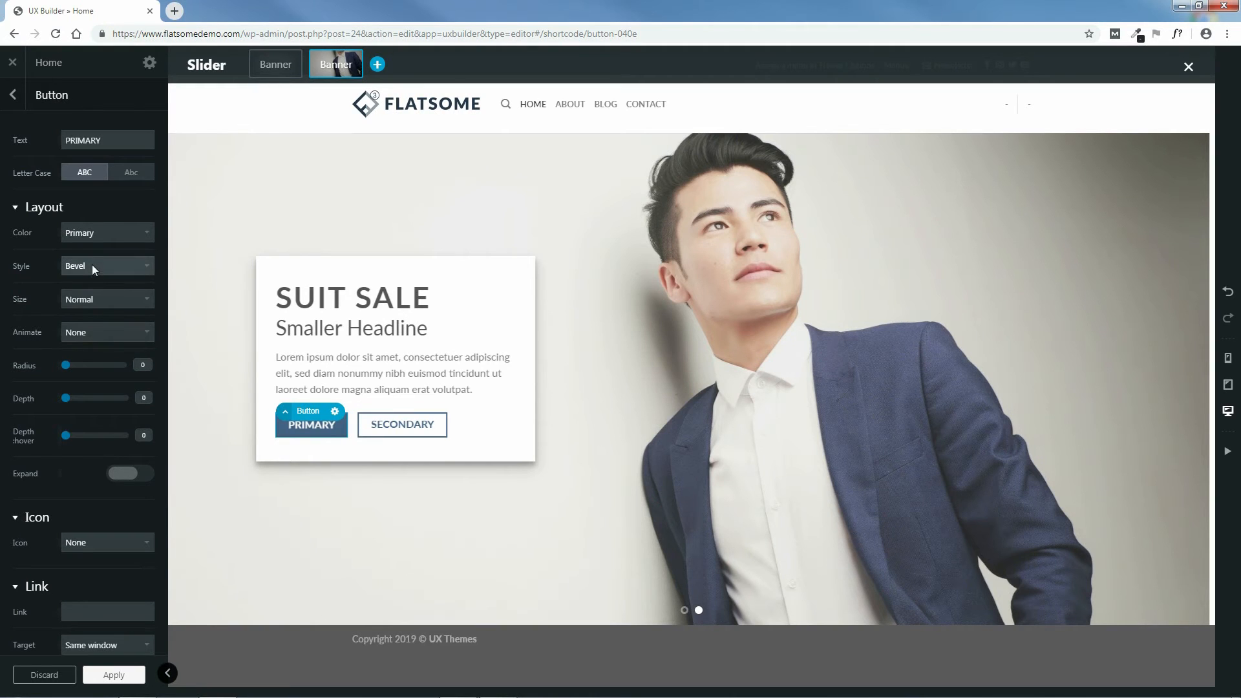
{"action": "left_click", "coordinate": [92, 265]}
{"action": "left_click", "coordinate": [81, 352]}
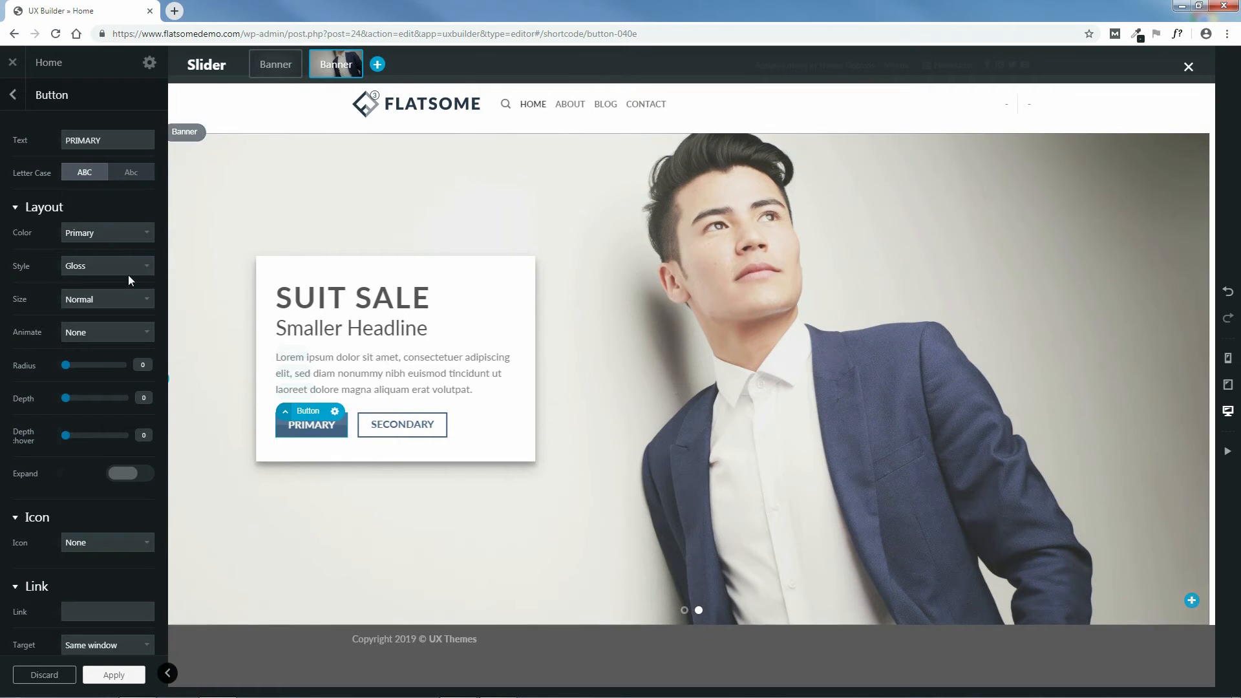
{"action": "left_click", "coordinate": [112, 267]}
{"action": "left_click", "coordinate": [95, 282]}
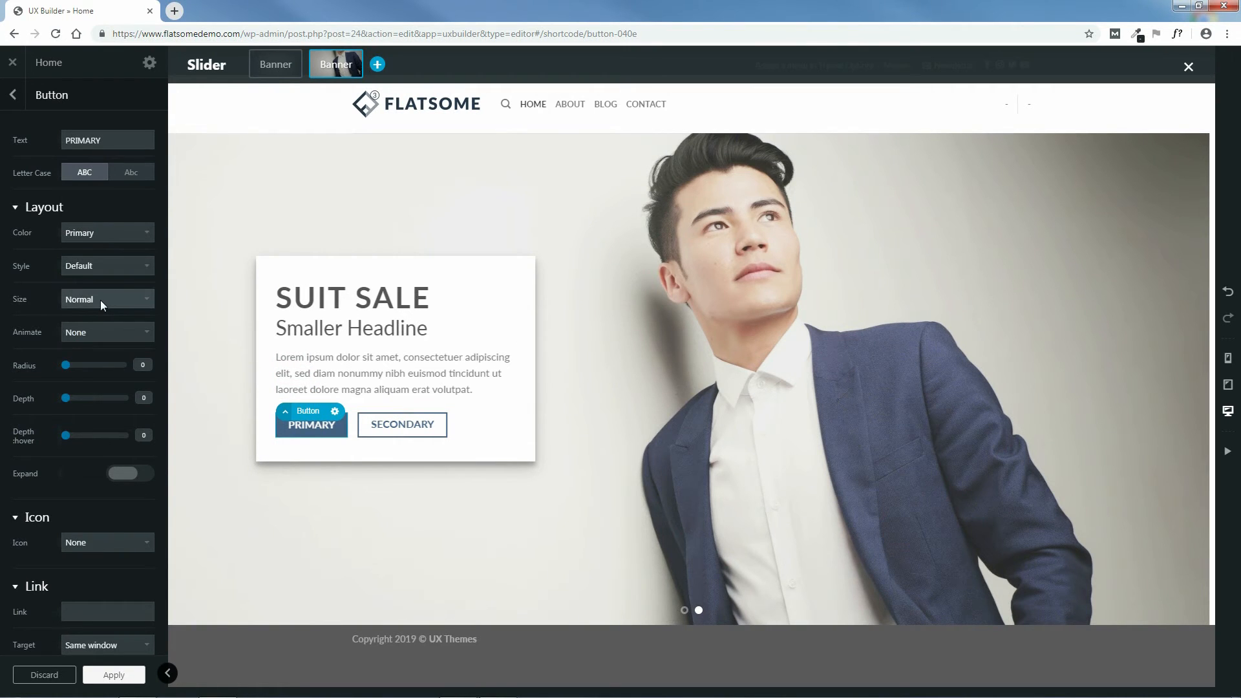
- Try the Smaller and XX-Large sizes on the Primary button, and return it to Normal
{"action": "left_click", "coordinate": [100, 300]}
{"action": "left_click", "coordinate": [84, 338]}
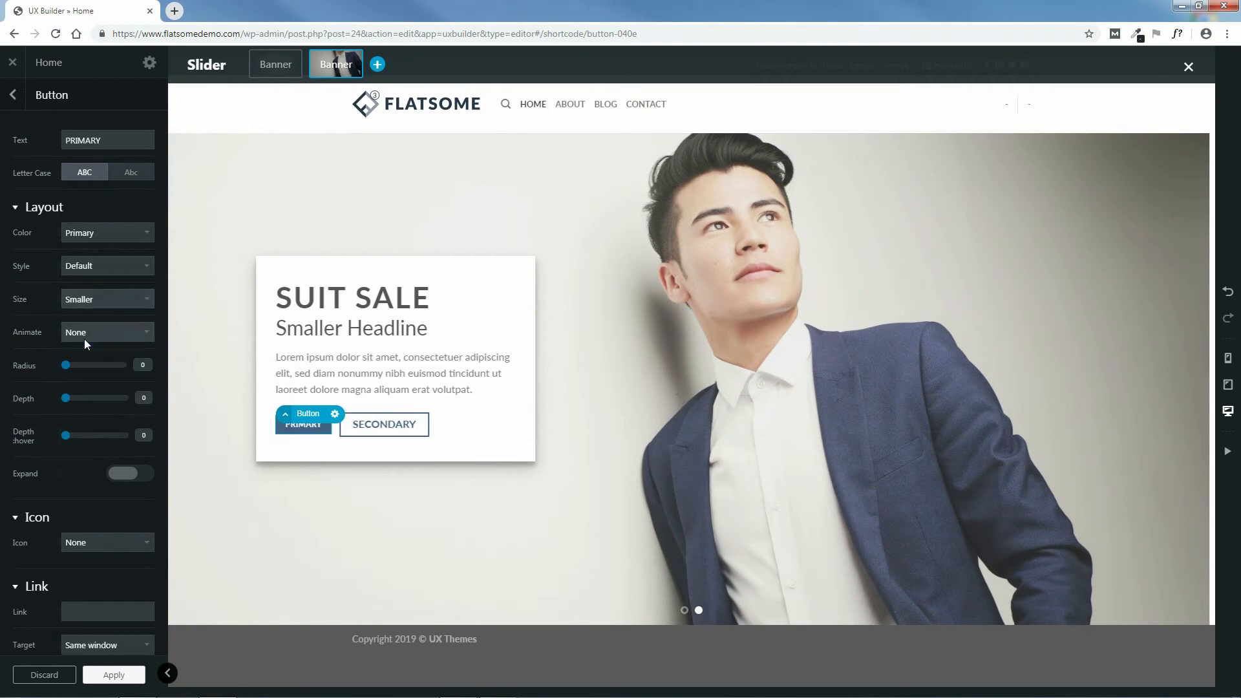
{"action": "left_click", "coordinate": [95, 301]}
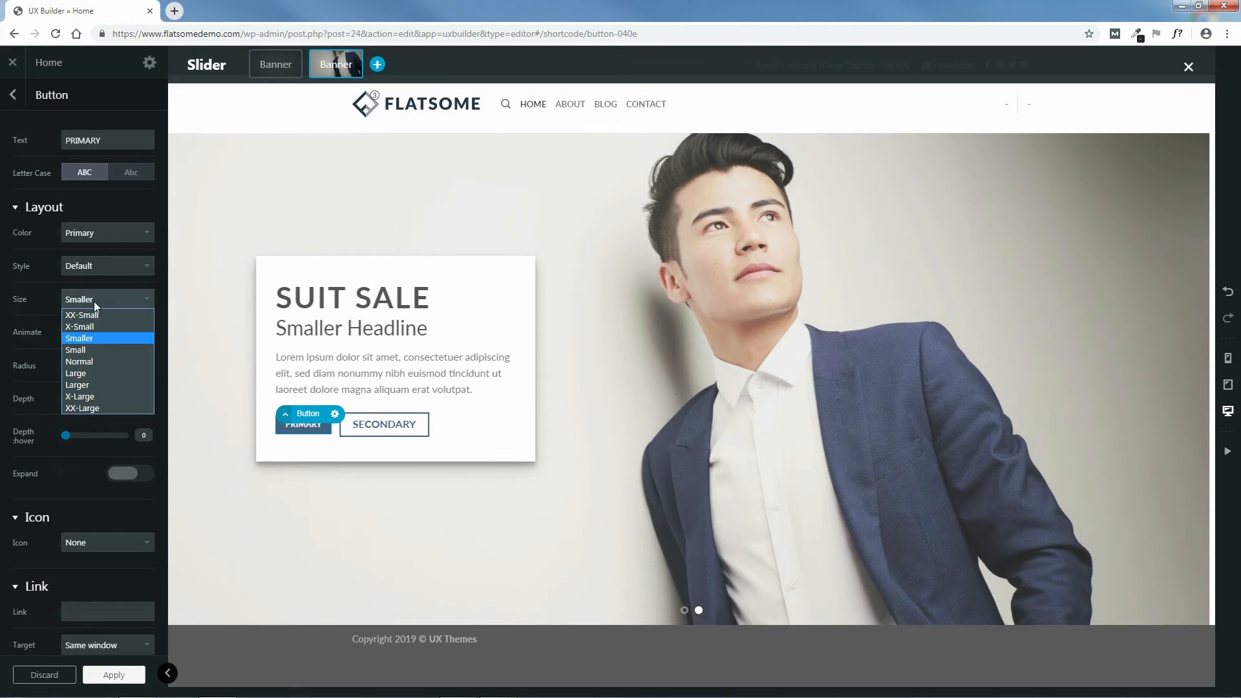
{"action": "left_click", "coordinate": [90, 409]}
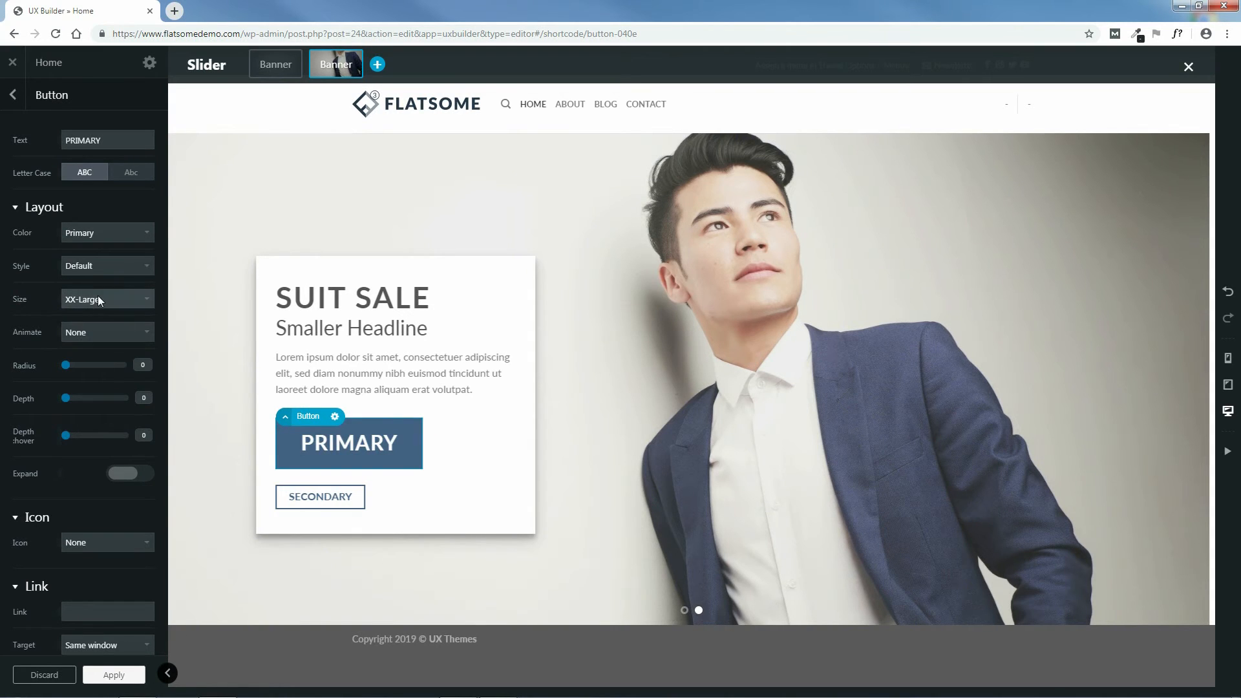
{"action": "left_click", "coordinate": [100, 299]}
{"action": "left_click", "coordinate": [80, 361]}
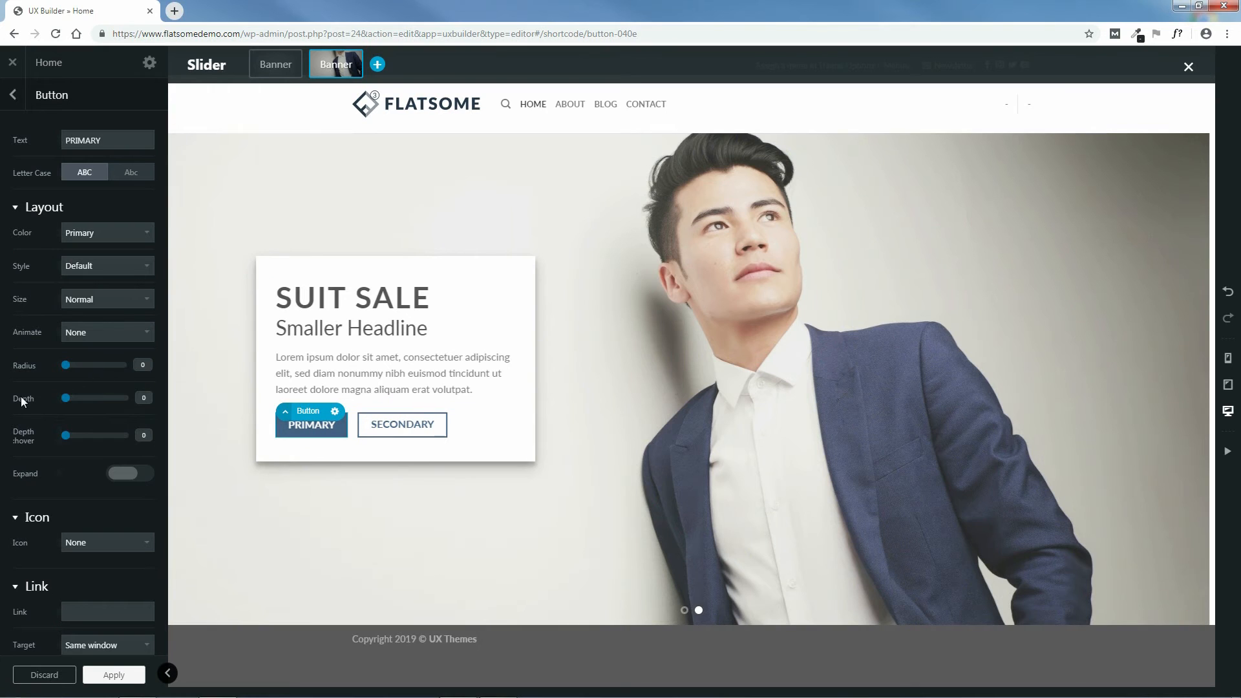
- Try adding depth to the Primary button and expanding it to full width, and reset both options
{"action": "left_click", "coordinate": [79, 399]}
{"action": "mouse_move", "coordinate": [80, 401]}
{"action": "left_mouse_down"}
{"action": "mouse_move", "coordinate": [109, 402]}
{"action": "mouse_move", "coordinate": [61, 404]}
{"action": "left_mouse_up"}
{"action": "left_click", "coordinate": [120, 475]}
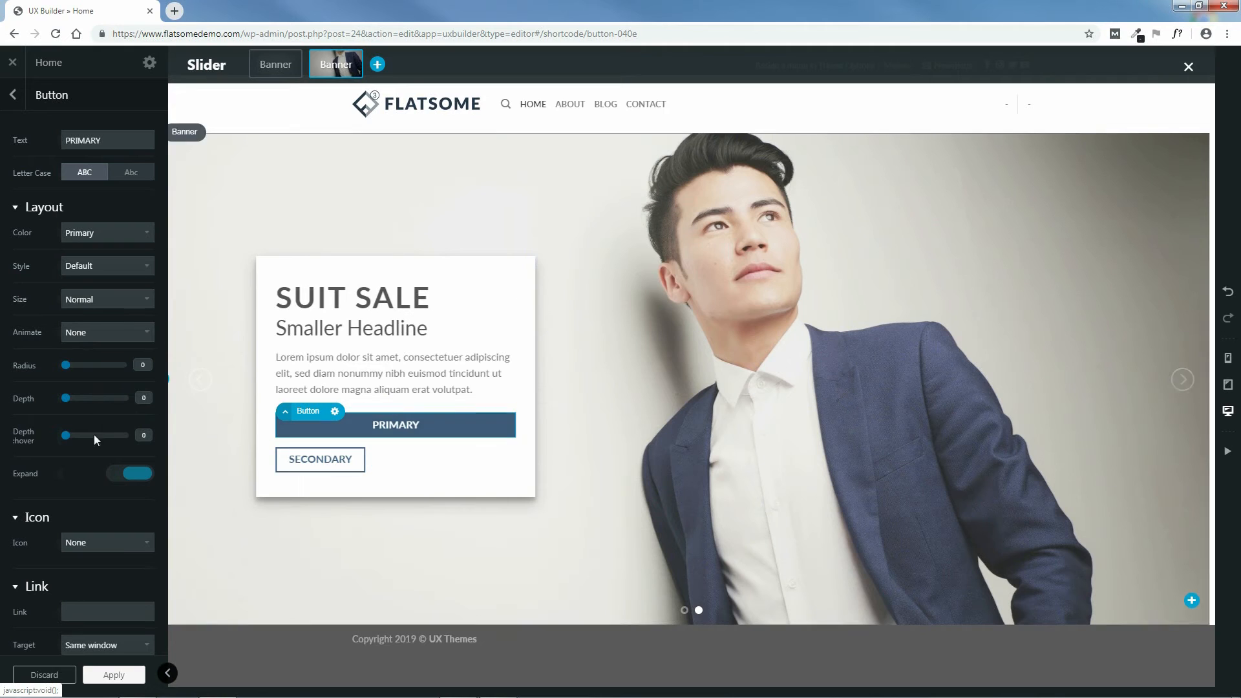
{"action": "left_click", "coordinate": [133, 473]}
- Try an Arrow Down icon on the Primary button in the Left and Right positions, and return the icon to None
{"action": "scroll", "coordinate": [153, 499], "scroll_direction": "down", "scroll_amount": 1}
{"action": "scroll", "coordinate": [155, 504], "scroll_direction": "down", "scroll_amount": 3}
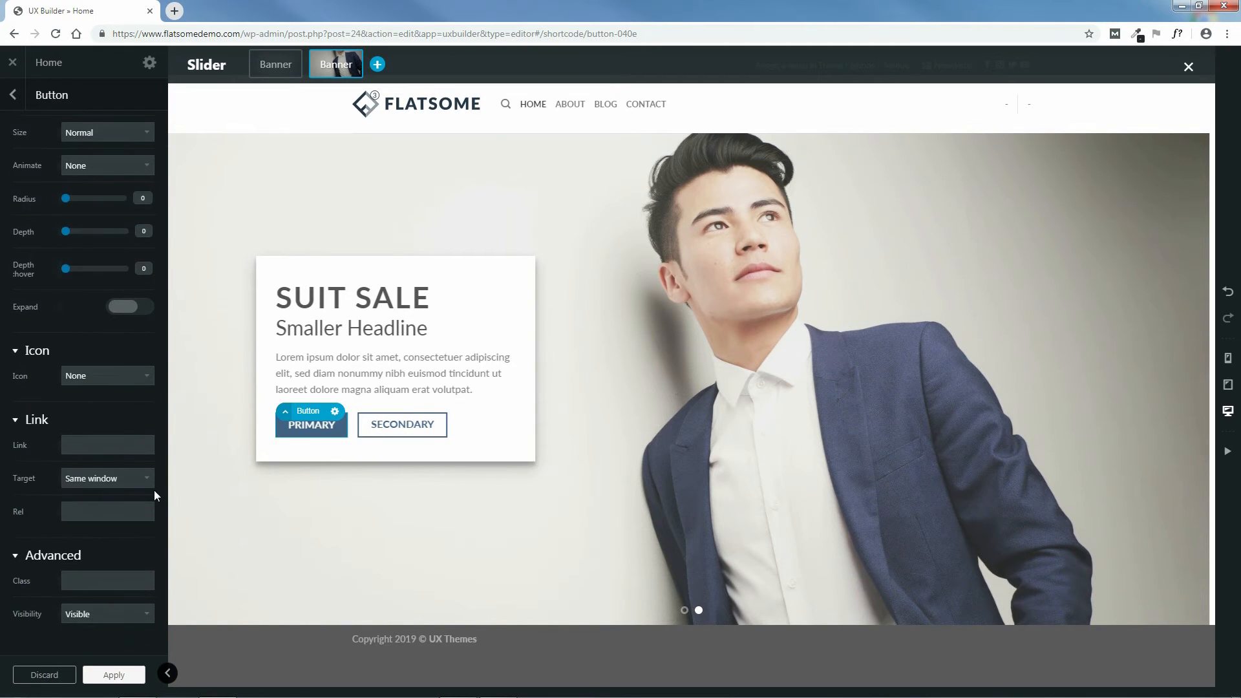
{"action": "left_click", "coordinate": [126, 379]}
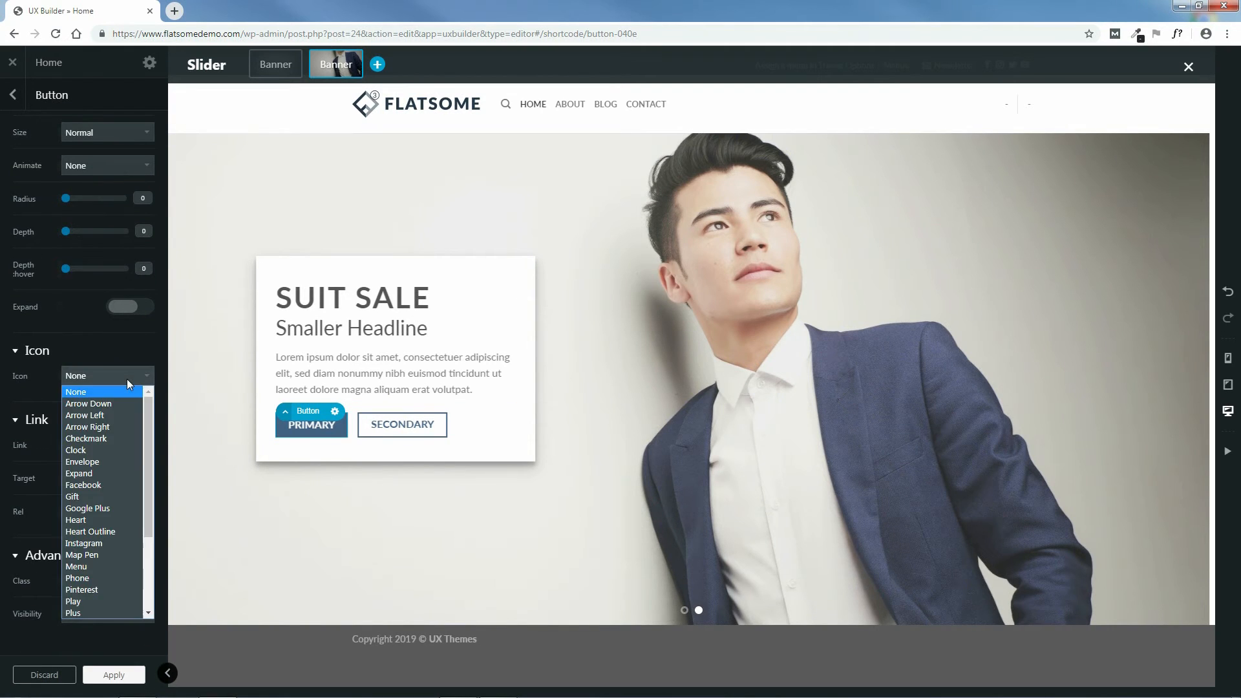
{"action": "left_click", "coordinate": [98, 408]}
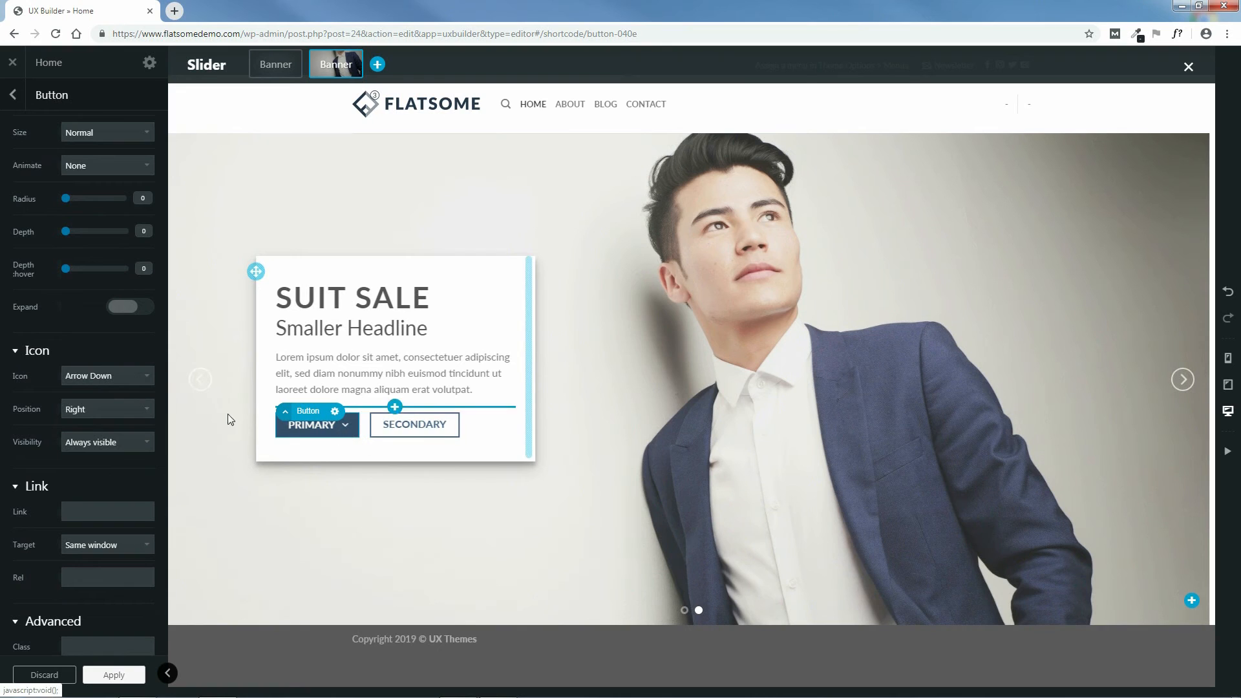
{"action": "left_click", "coordinate": [111, 407]}
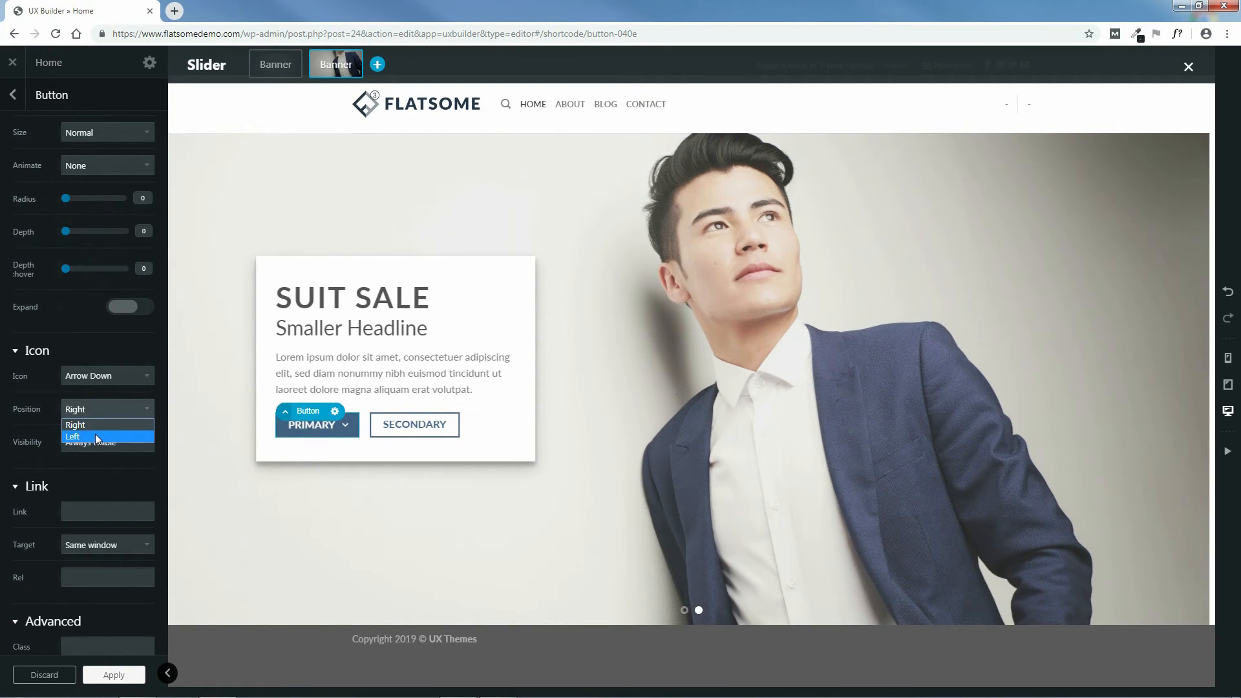
{"action": "left_click", "coordinate": [95, 433]}
{"action": "left_click", "coordinate": [96, 410]}
{"action": "left_click", "coordinate": [97, 425]}
{"action": "left_click", "coordinate": [111, 376]}
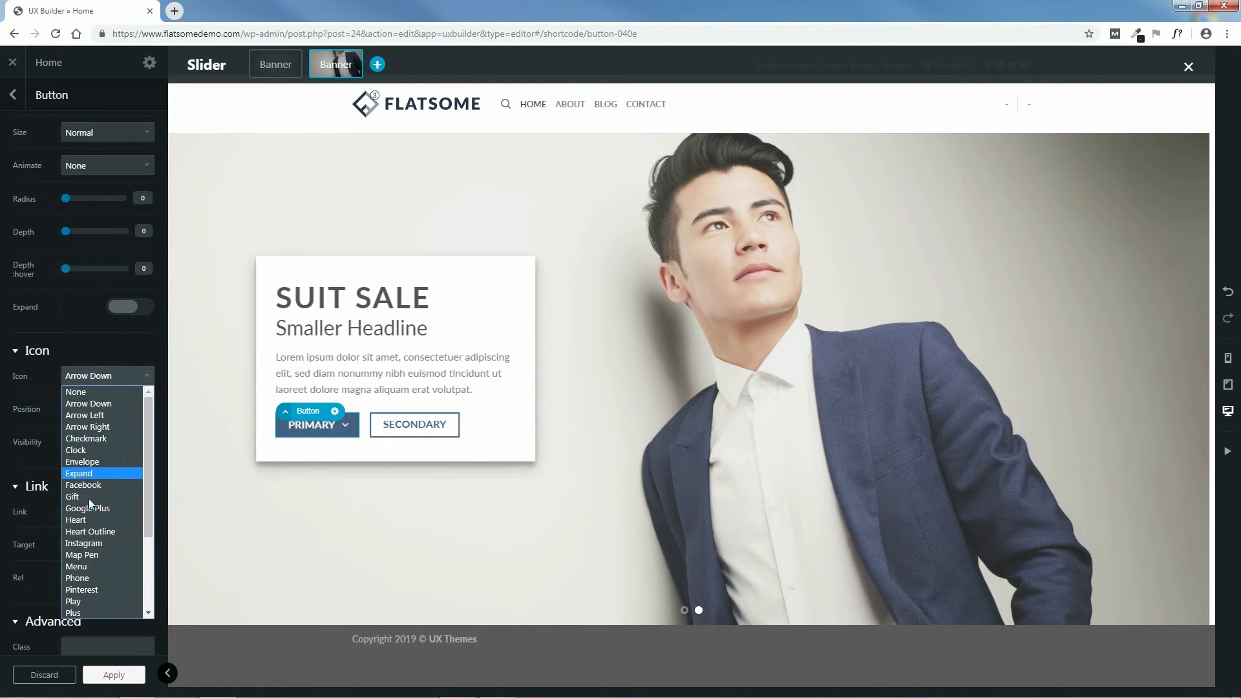
{"action": "scroll", "coordinate": [141, 543], "scroll_direction": "down", "scroll_amount": 3}
{"action": "scroll", "coordinate": [141, 517], "scroll_direction": "up", "scroll_amount": 3}
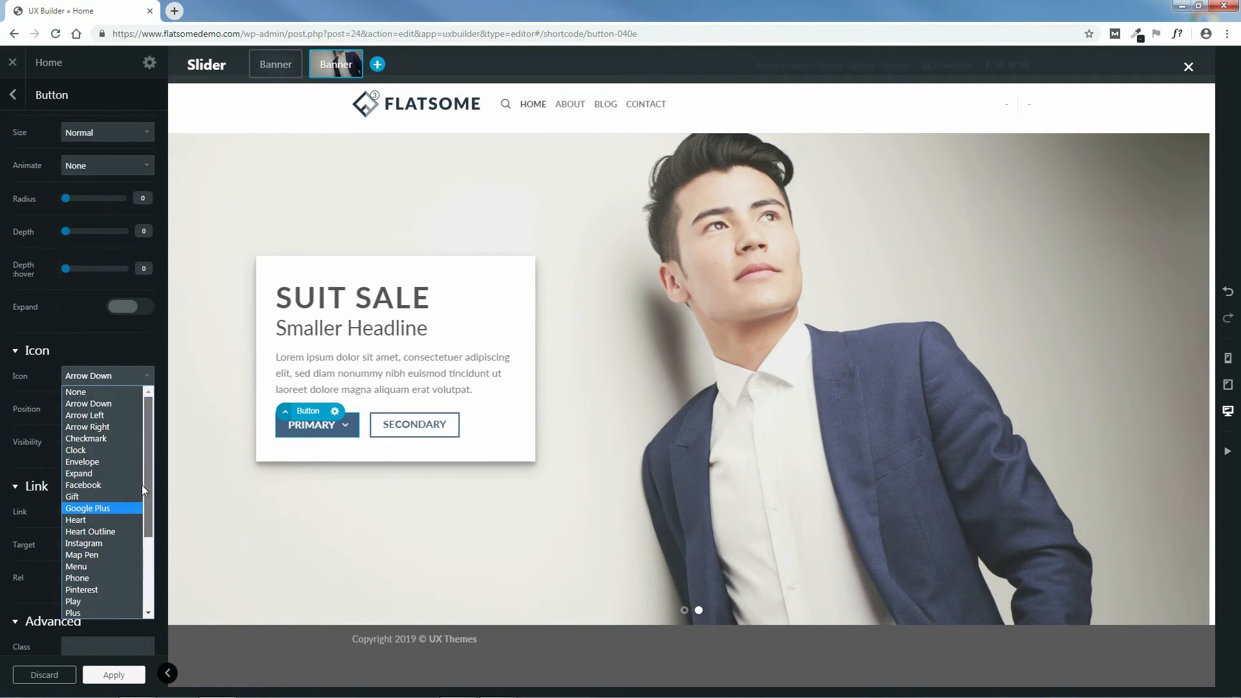
{"action": "left_click", "coordinate": [88, 393]}
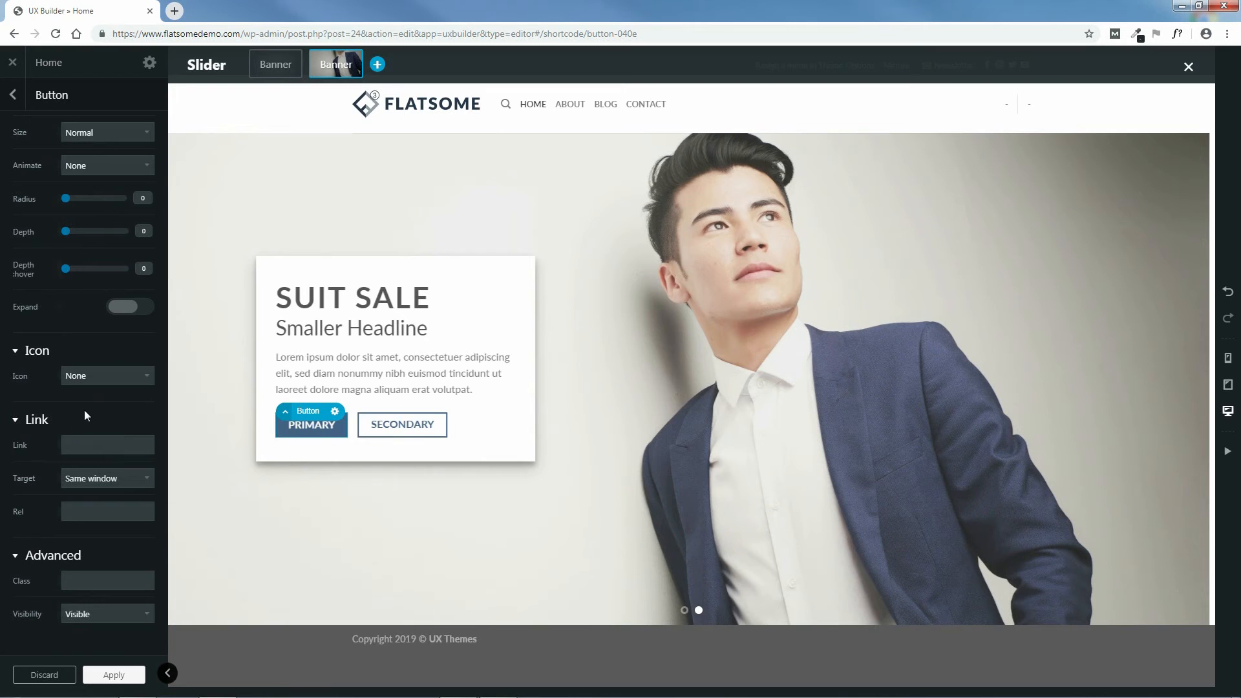
{"action": "left_click", "coordinate": [96, 447]}
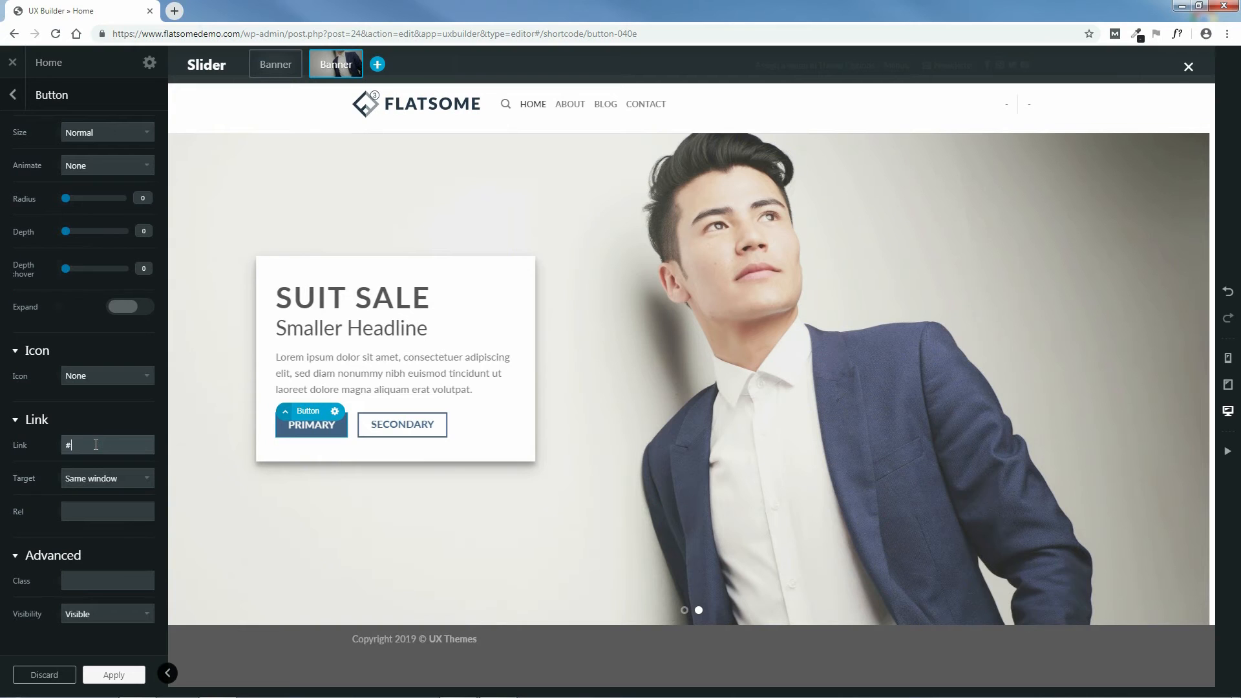
{"action": "left_click_drag", "start_coordinate": [81, 444], "coordinate": [60, 445]}
{"action": "type", "text": "www."}
{"action": "type", "text": "webs"}
{"action": "type", "text": "iteto"}
{"action": "type", "text": "wallet.c"}
{"action": "type", "text": "om"}
{"action": "left_click", "coordinate": [96, 477]}
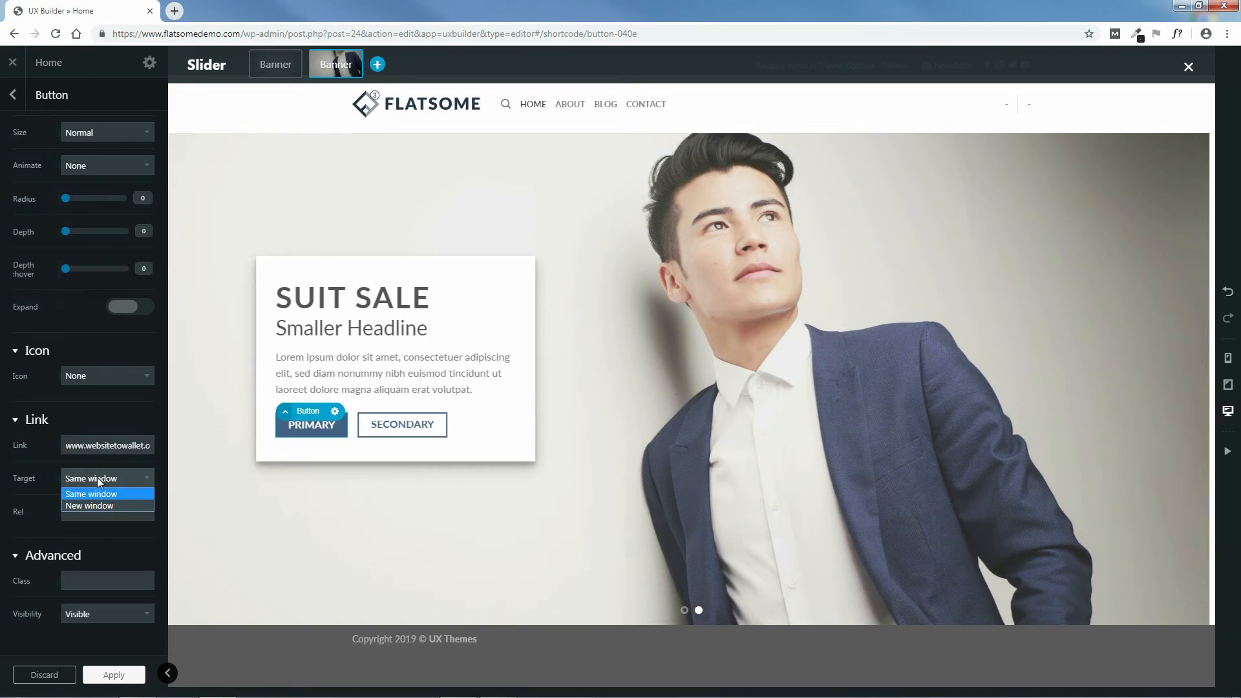
{"action": "left_click", "coordinate": [122, 534]}
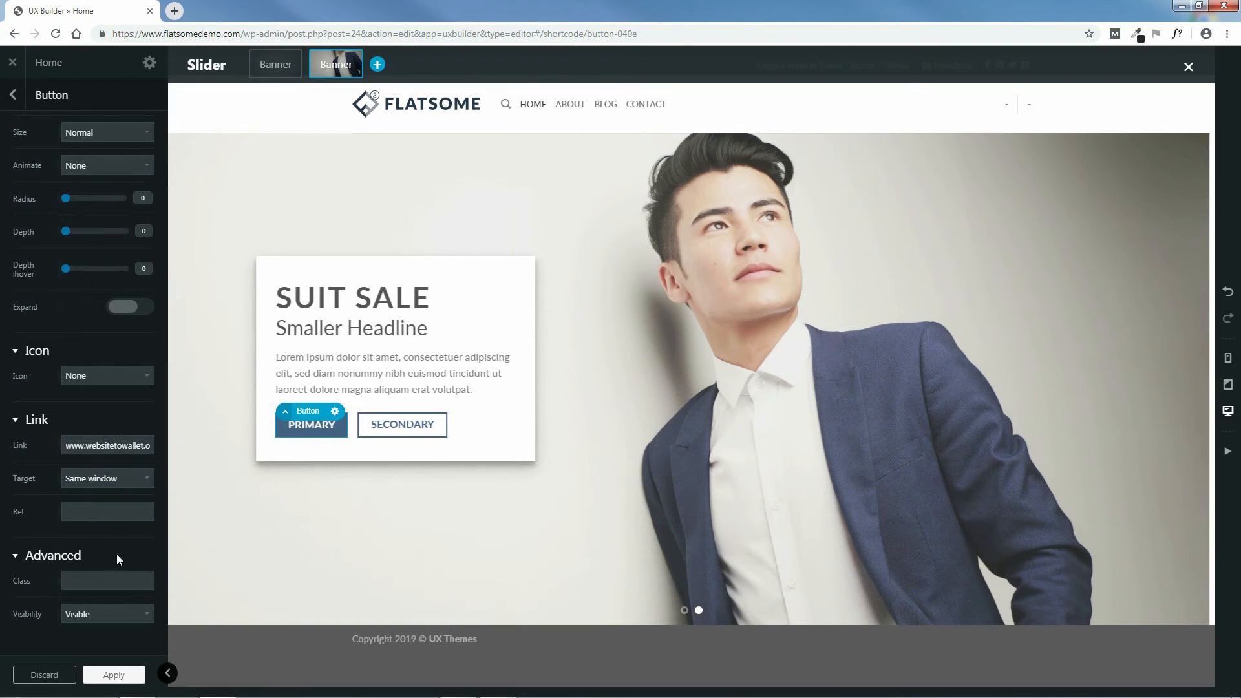
{"action": "scroll", "coordinate": [125, 417], "scroll_direction": "up", "scroll_amount": 3}
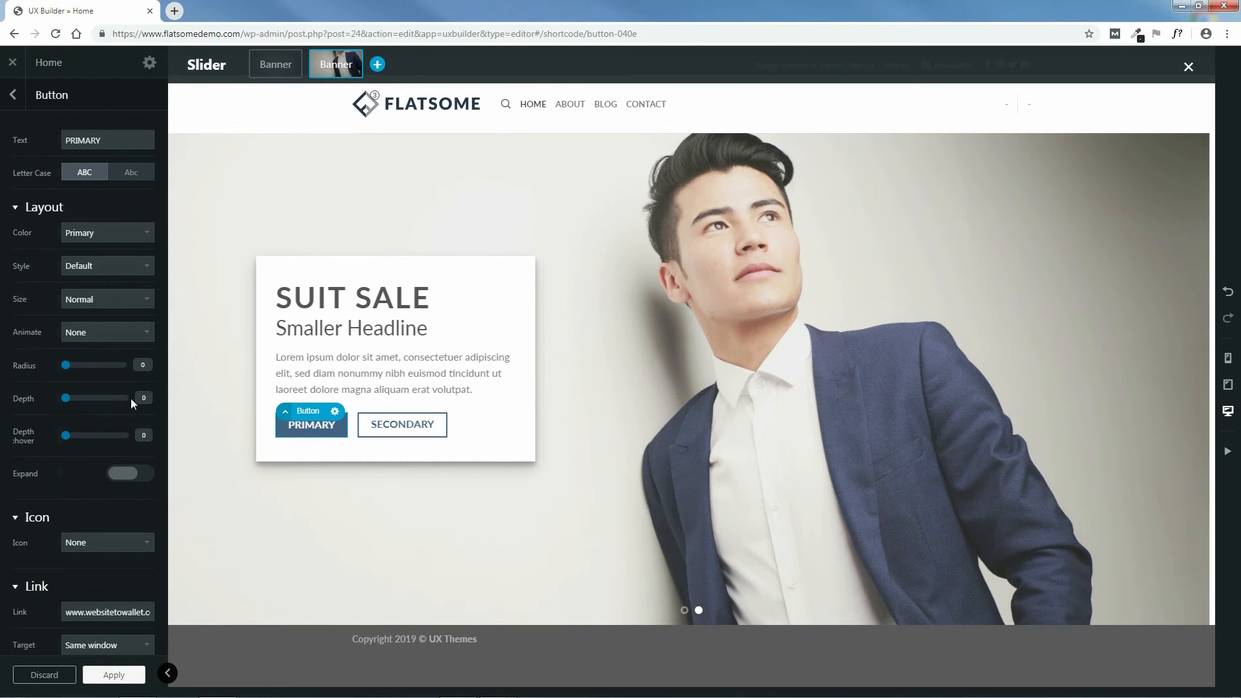
{"action": "left_click", "coordinate": [112, 675]}
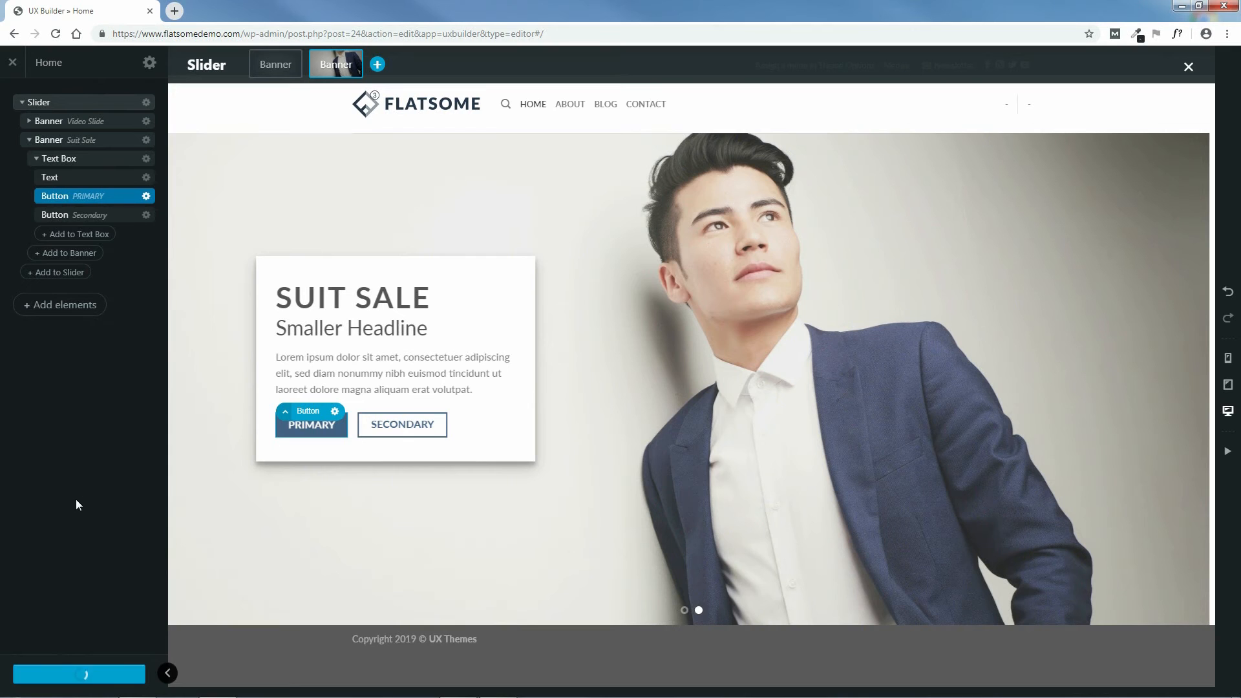
- Look over the Secondary button's settings, and update the page with the Suit Sale banner collapsed in the element tree
{"action": "left_click", "coordinate": [108, 217]}
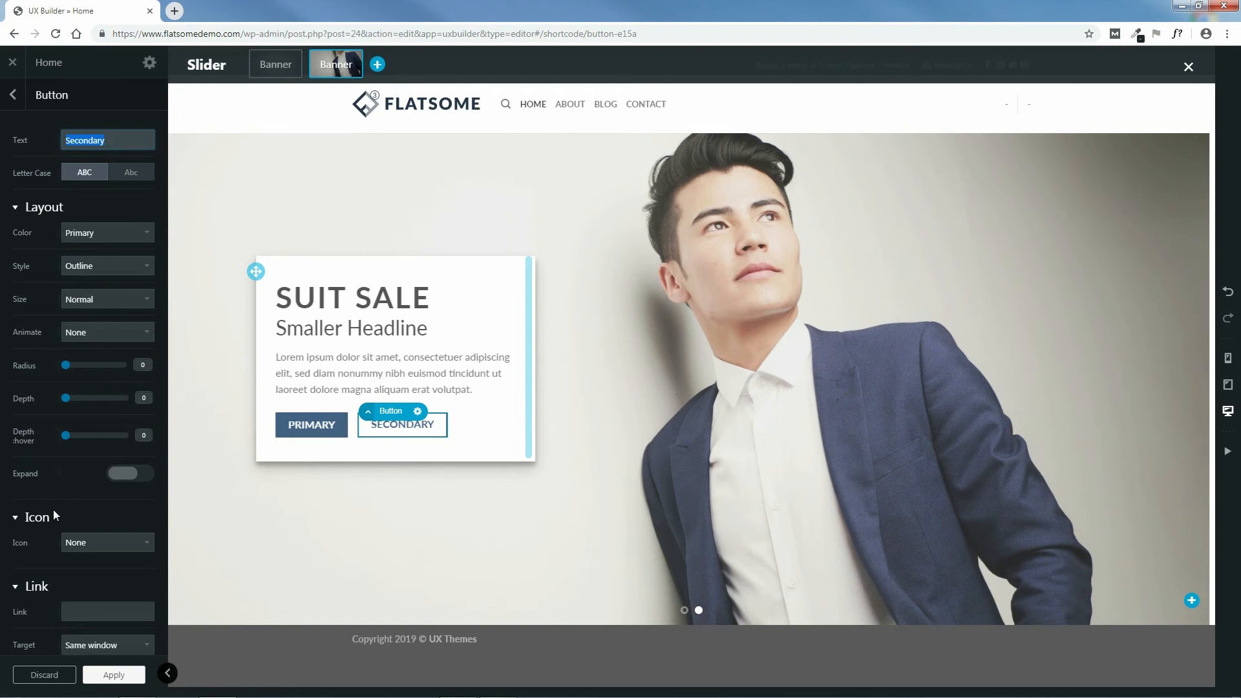
{"action": "left_click", "coordinate": [15, 97]}
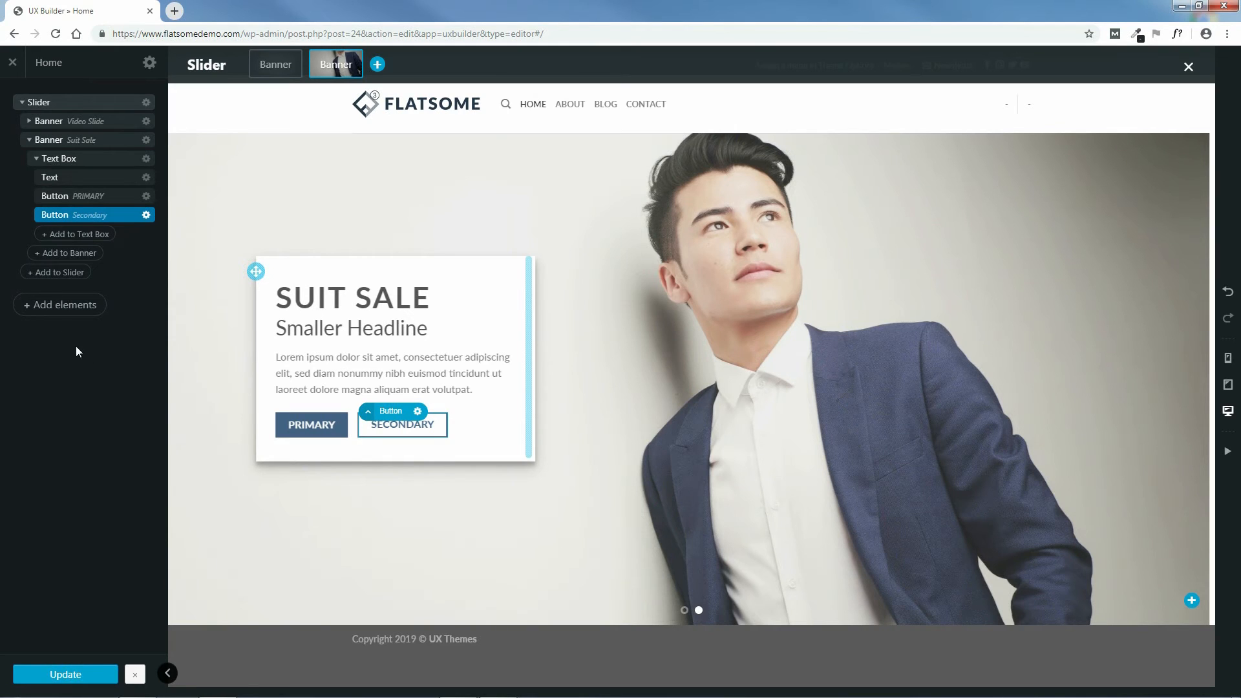
{"action": "left_click", "coordinate": [30, 141]}
{"action": "left_click", "coordinate": [63, 676]}
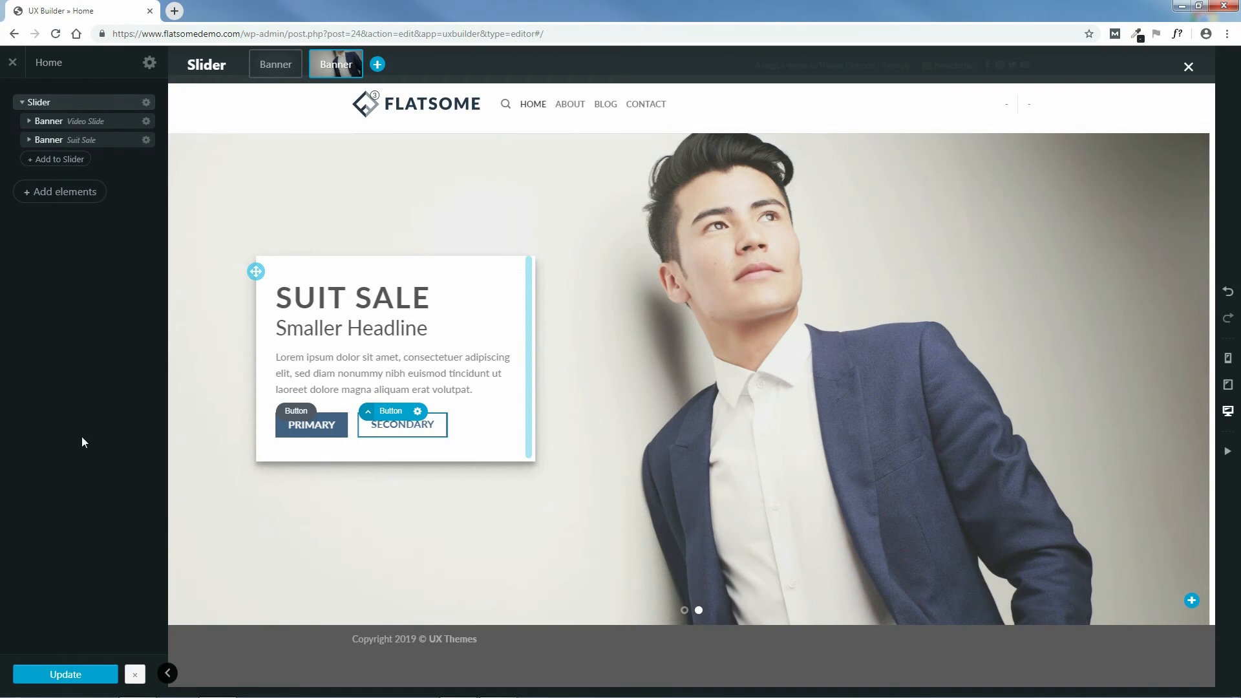
- Add a third banner to the slider using the Circle Right preset
{"action": "left_click", "coordinate": [58, 159]}
{"action": "left_click", "coordinate": [50, 190]}
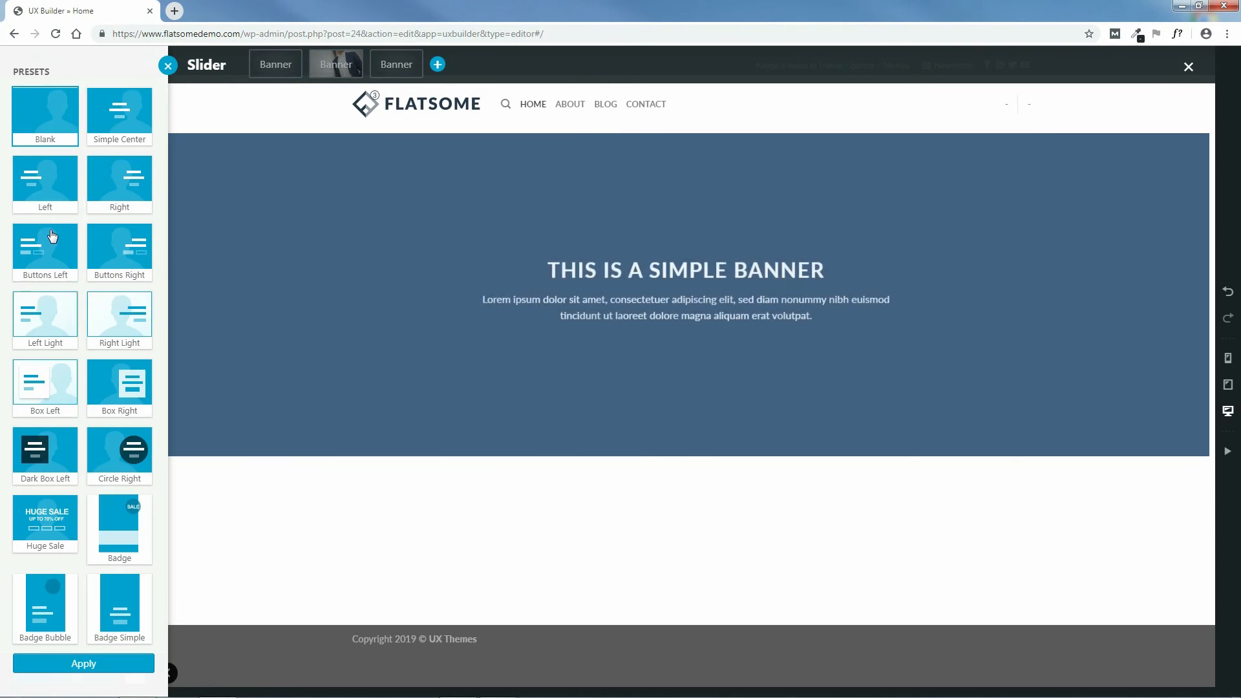
{"action": "left_click", "coordinate": [137, 455]}
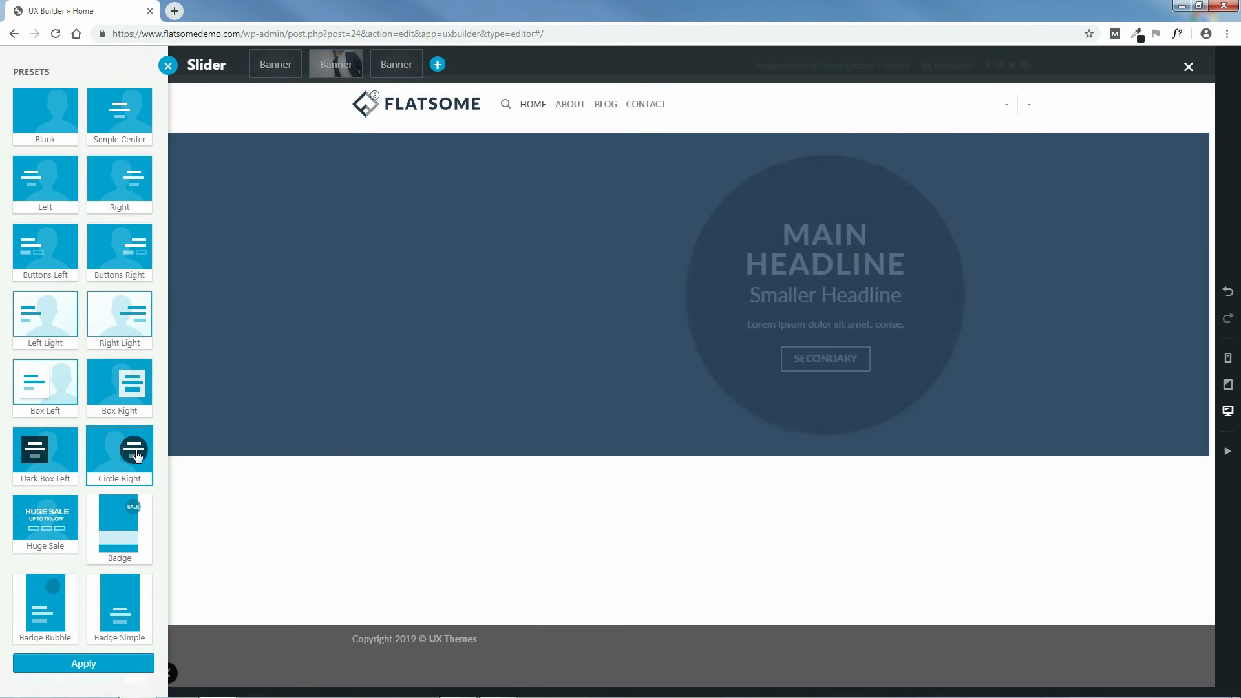
{"action": "left_click", "coordinate": [82, 666]}
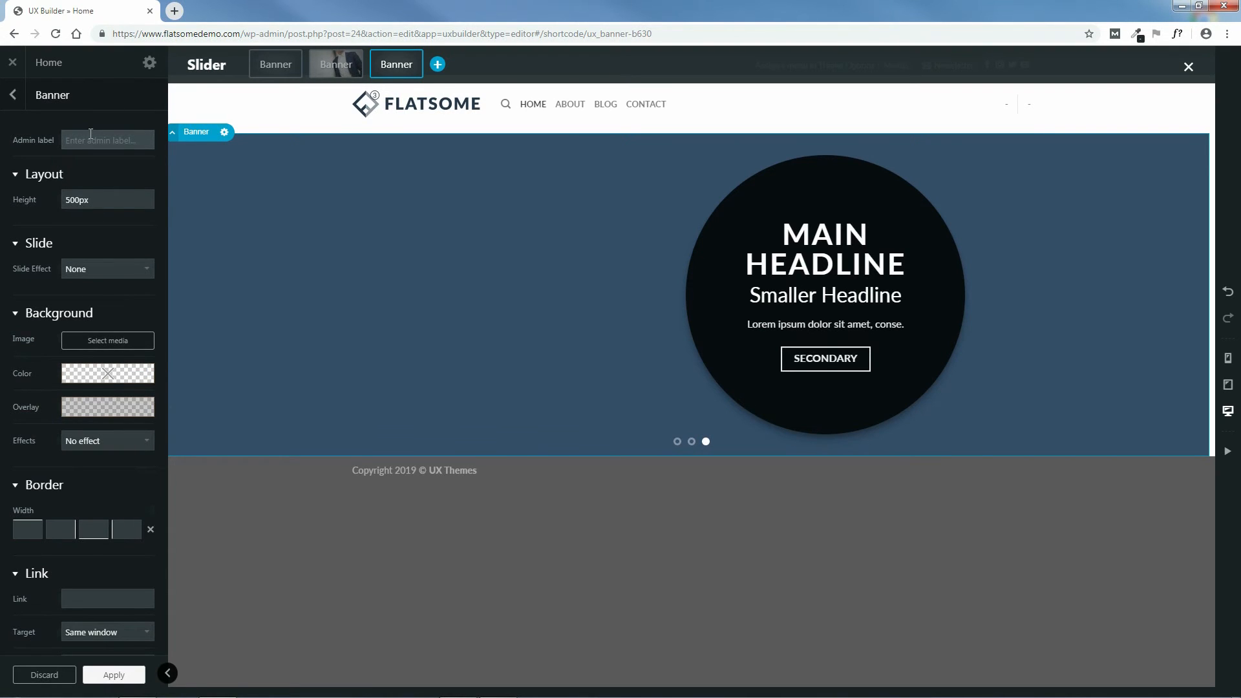
- Enter an admin label starting with "Back to" for the new banner
{"action": "left_click", "coordinate": [90, 133]}
{"action": "type", "text": "S"}
{"action": "left_click", "coordinate": [66, 141]}
{"action": "type", "text": "Back to"}
- Upload imageedit_5_5192913331.jpg from the DESKTOP SLIDER folder and use it as the Back to School banner's background image
{"action": "mouse_move", "coordinate": [36, 187]}
{"action": "left_click", "coordinate": [108, 341]}
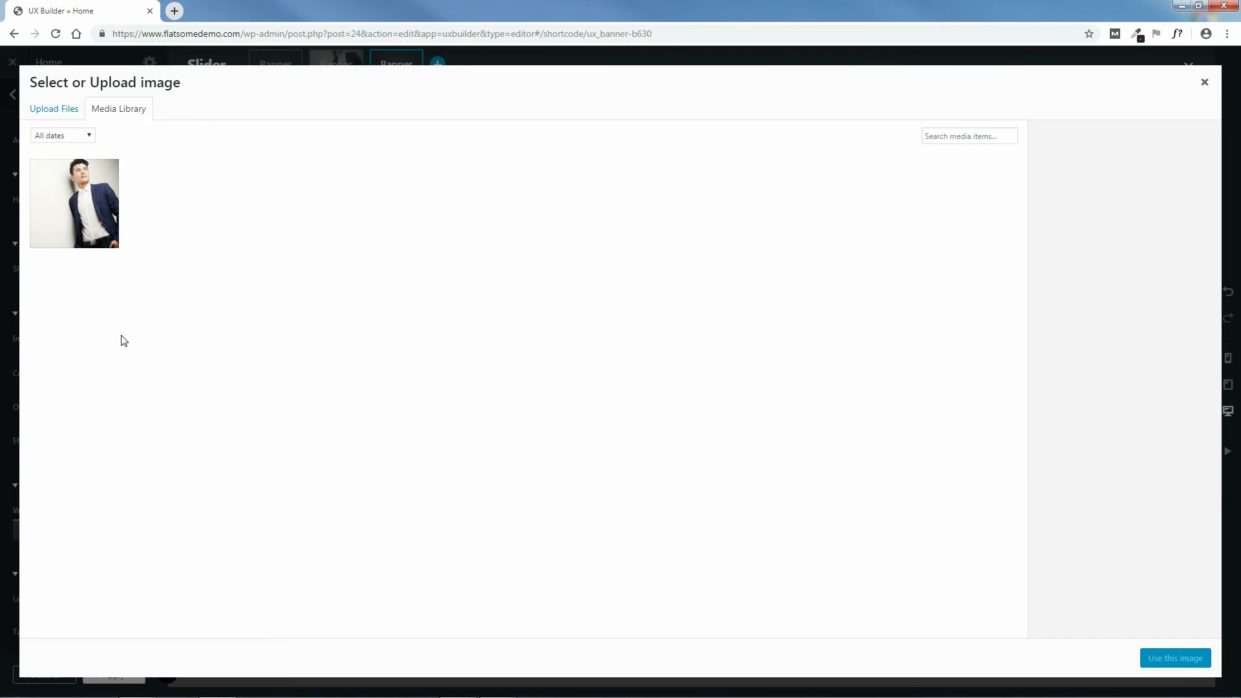
{"action": "left_click", "coordinate": [56, 110]}
{"action": "left_click", "coordinate": [623, 347]}
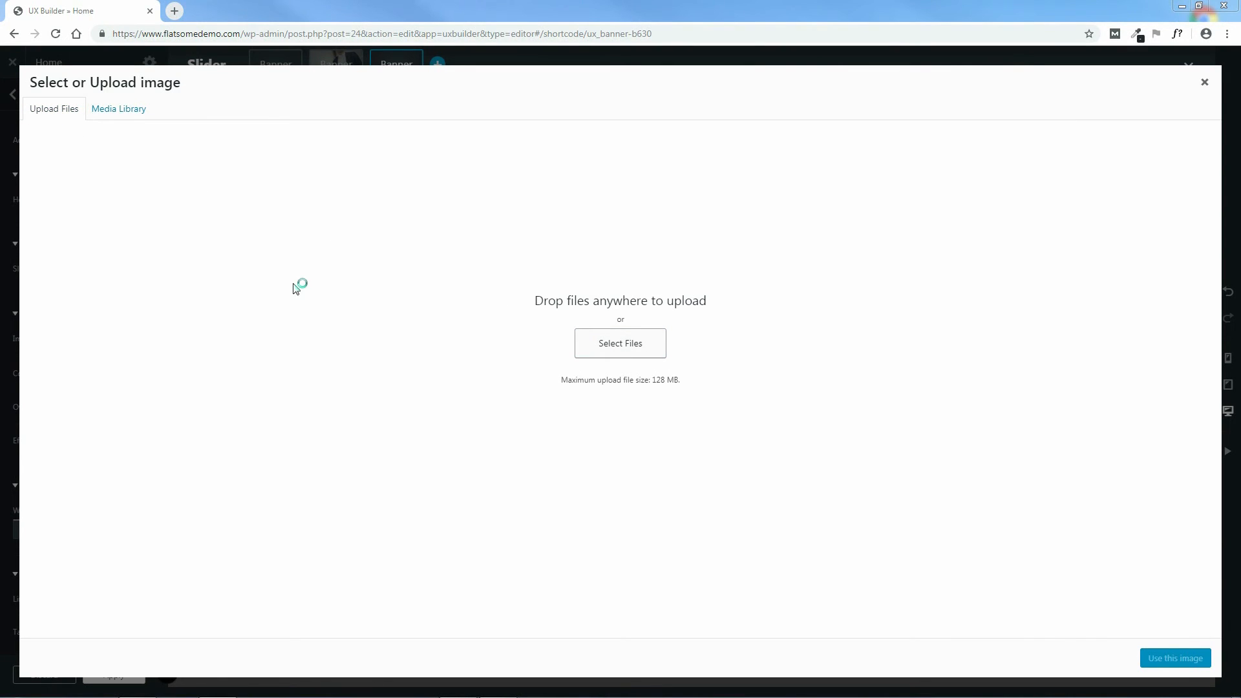
{"action": "left_click", "coordinate": [279, 106]}
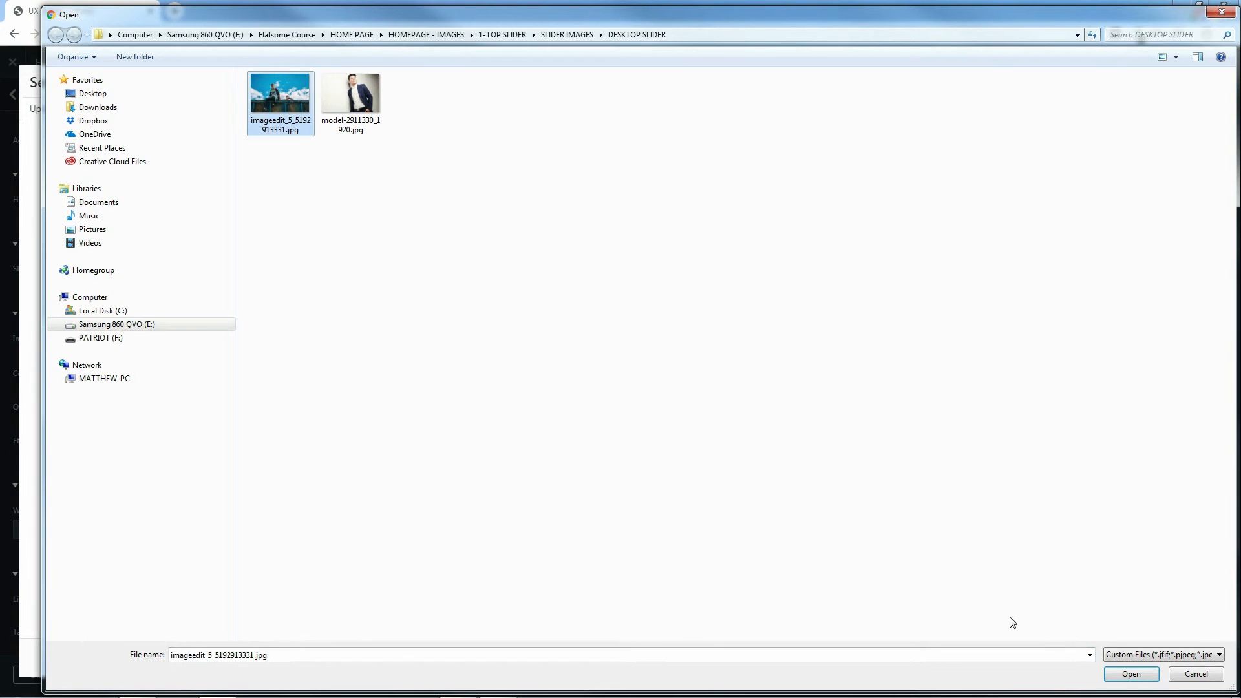
{"action": "left_click", "coordinate": [1131, 674]}
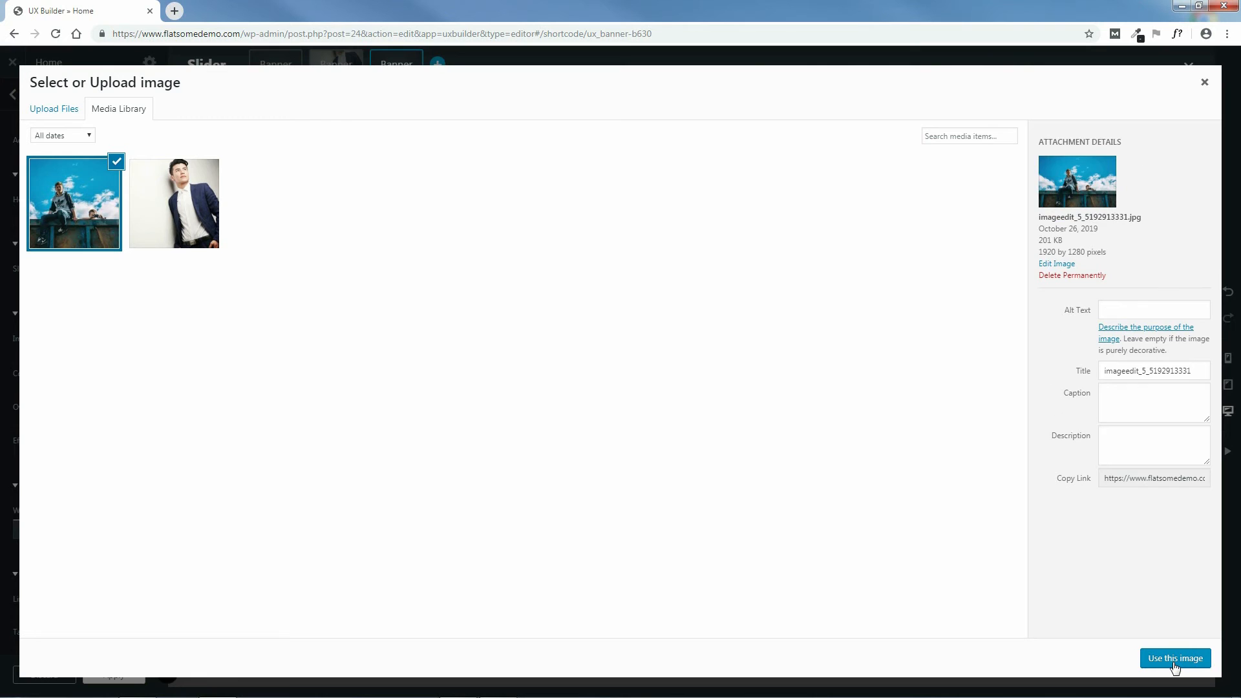
{"action": "left_click", "coordinate": [1175, 658]}
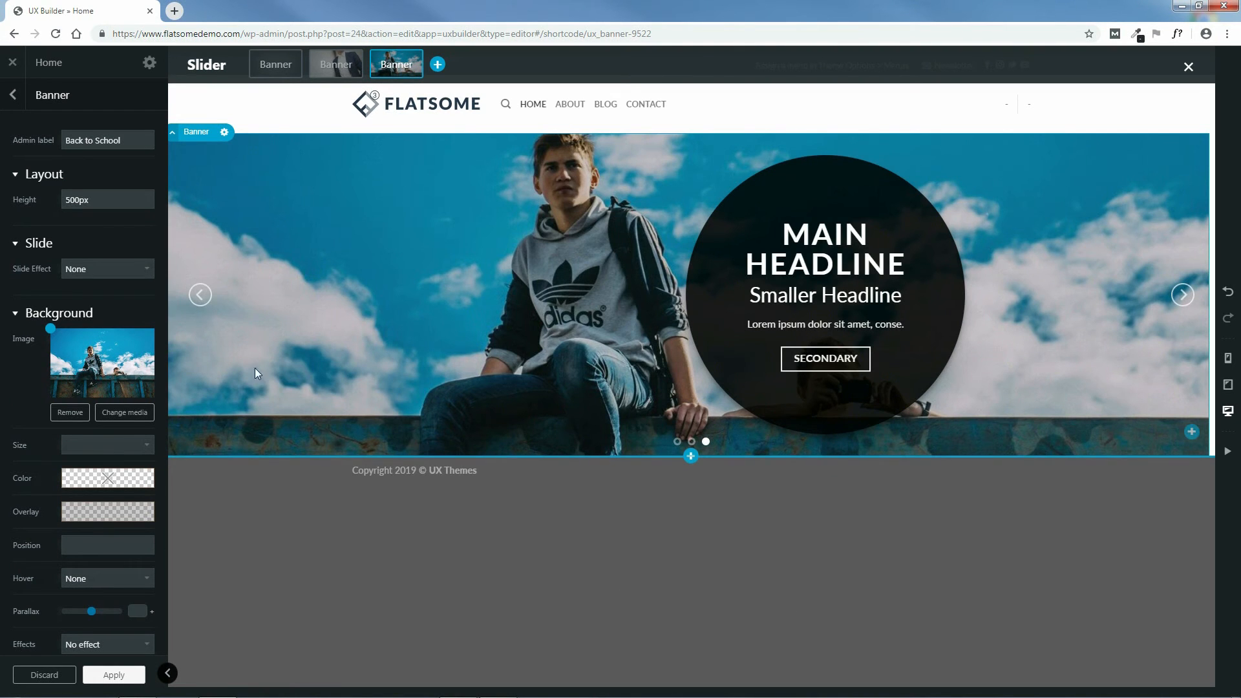
- Set the Back to School banner's height to 47%
{"action": "left_click", "coordinate": [77, 201]}
{"action": "left_click", "coordinate": [111, 180]}
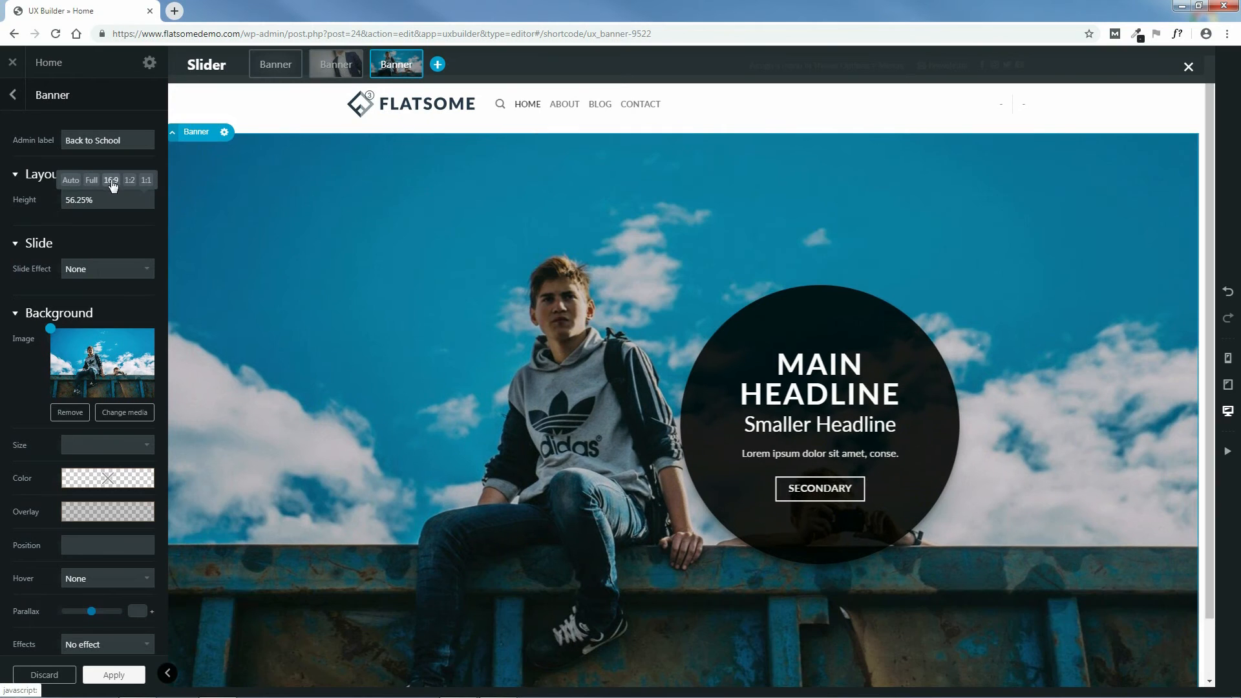
{"action": "left_click_drag", "start_coordinate": [84, 200], "coordinate": [72, 201]}
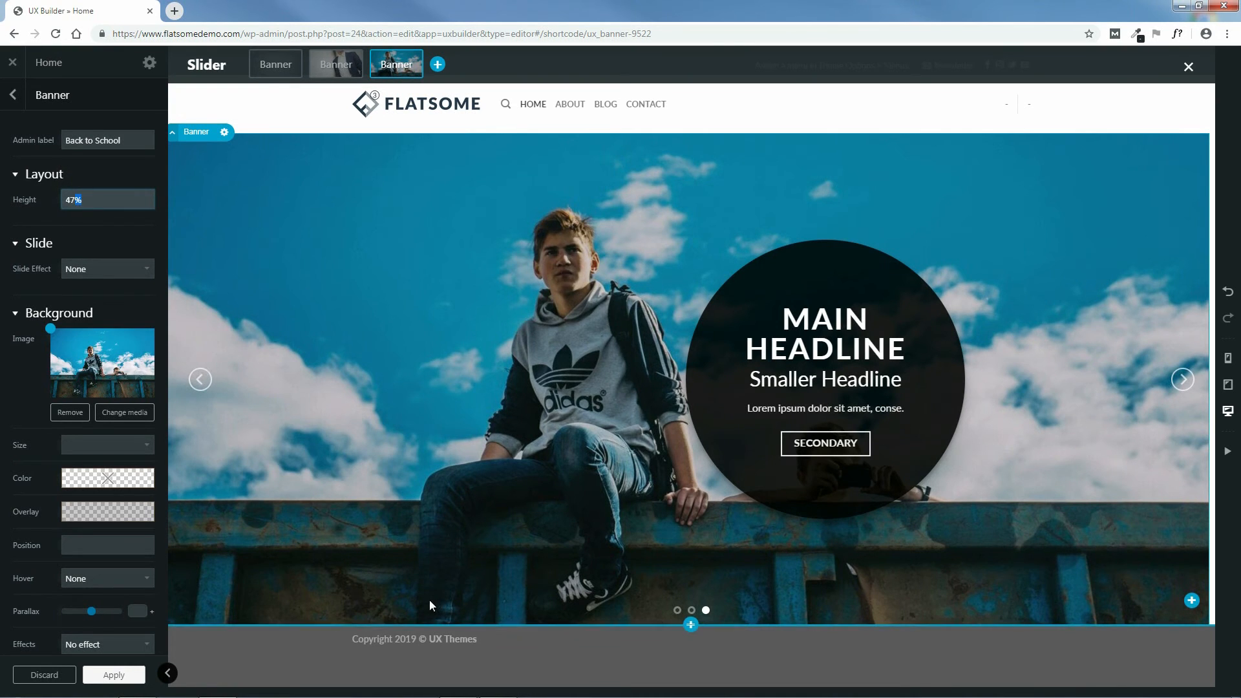
- Set the background image's position to about 34% 79% and its size to Original, and apply the banner changes
{"action": "left_click_drag", "start_coordinate": [50, 329], "coordinate": [86, 384]}
{"action": "left_click", "coordinate": [102, 441]}
{"action": "left_click", "coordinate": [95, 463]}
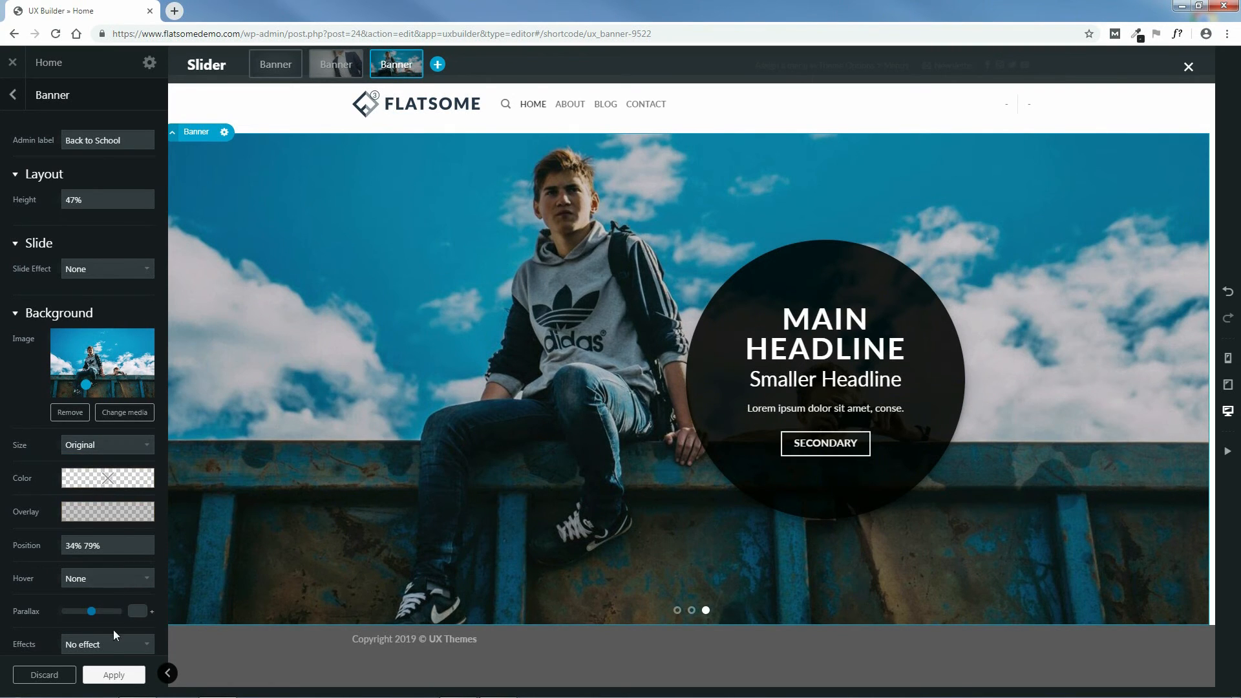
{"action": "left_click", "coordinate": [112, 675]}
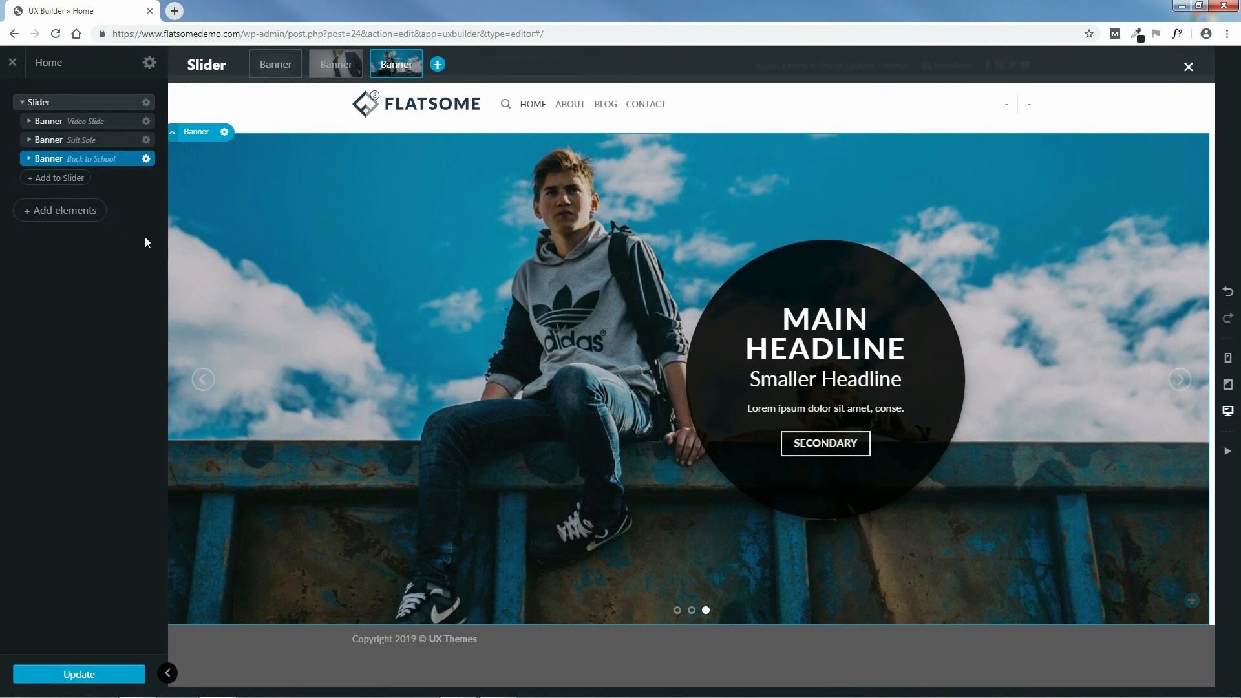
- Move the Back to School banner's text box to horizontal 100 and vertical 10, give it a -200px right margin, and apply
{"action": "left_click", "coordinate": [29, 158]}
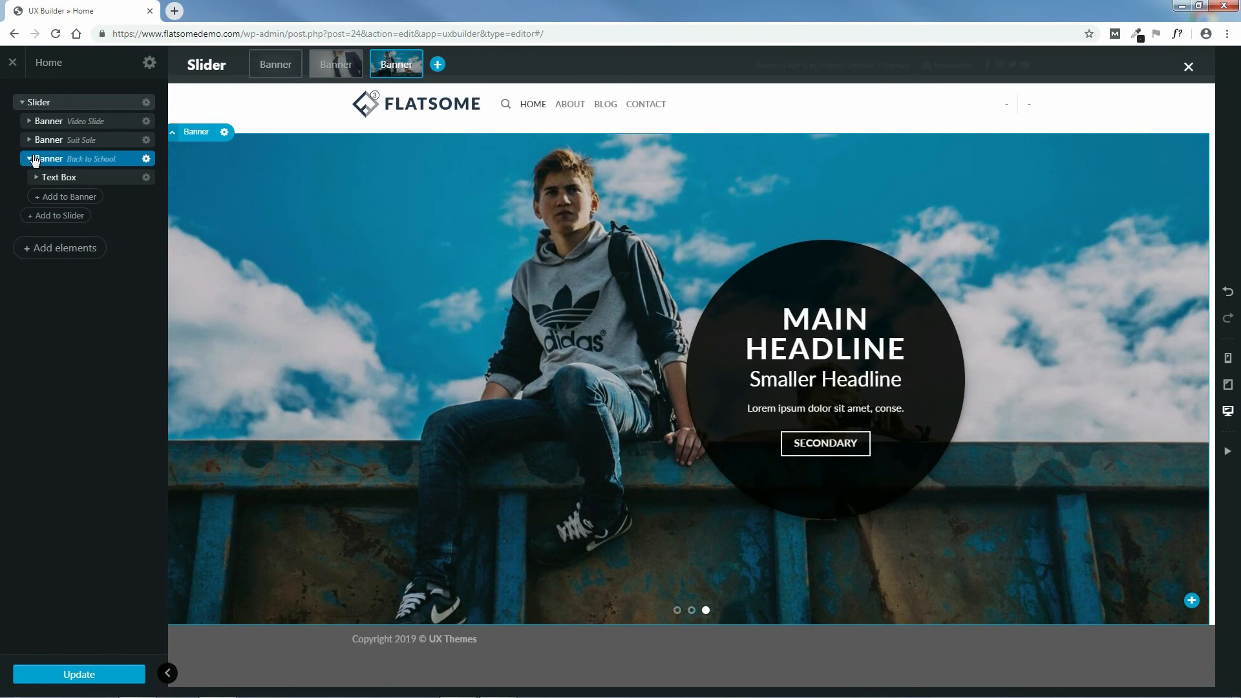
{"action": "left_click", "coordinate": [107, 181]}
{"action": "left_click", "coordinate": [107, 183]}
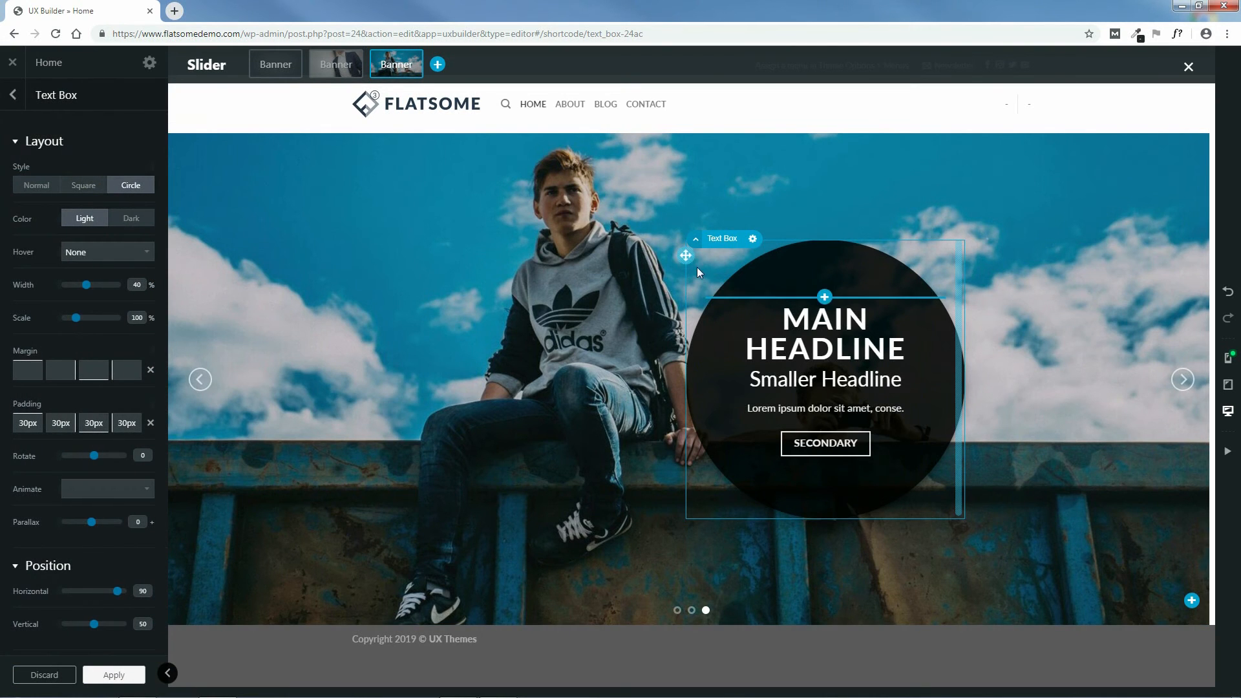
{"action": "left_click_drag", "start_coordinate": [683, 256], "coordinate": [774, 267]}
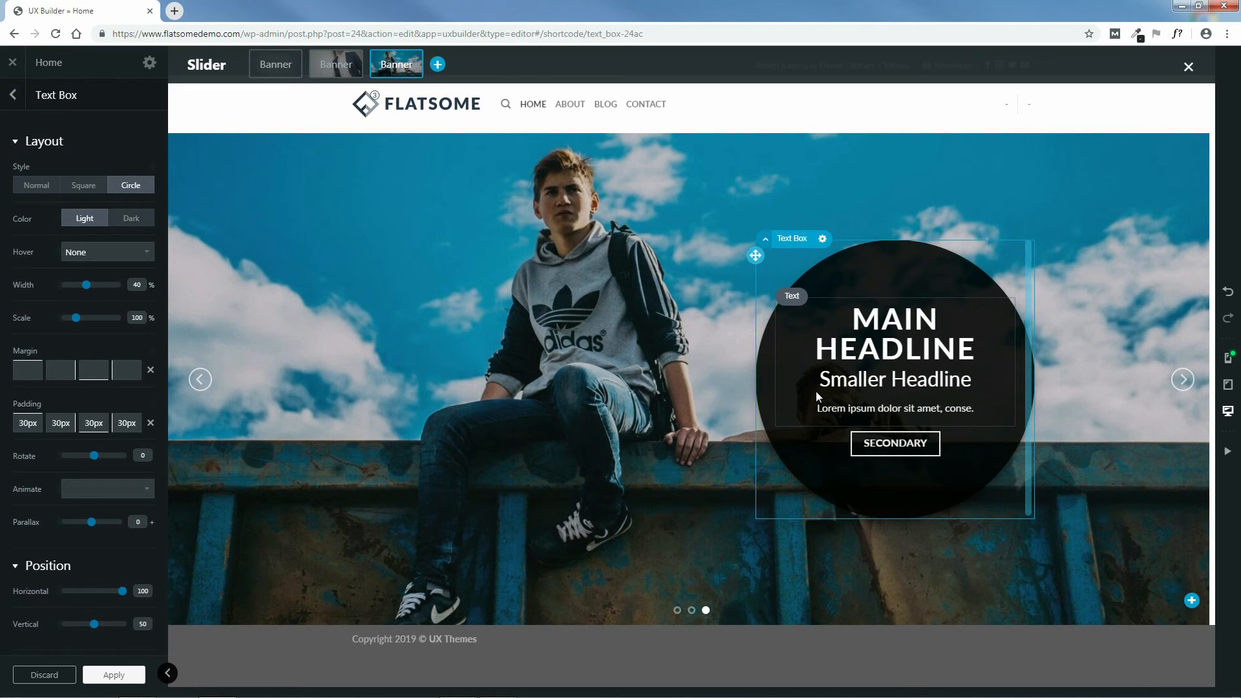
{"action": "left_click_drag", "start_coordinate": [755, 255], "coordinate": [755, 186]}
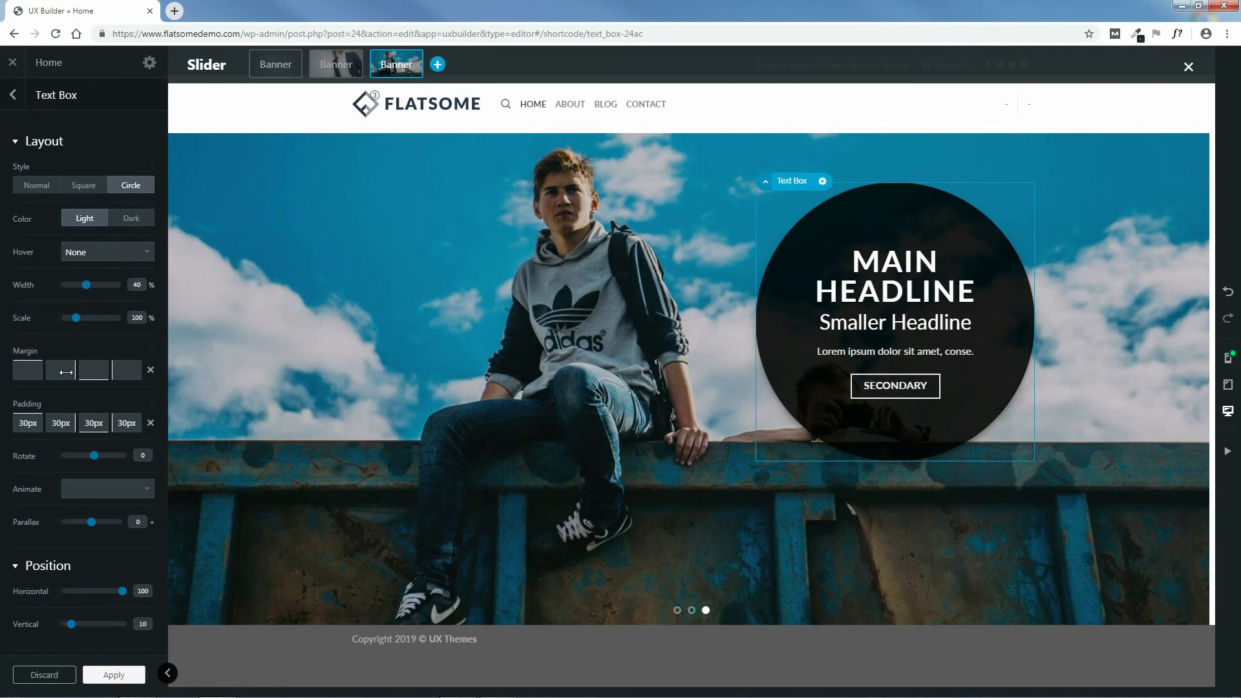
{"action": "left_click_drag", "start_coordinate": [63, 371], "coordinate": [2, 376]}
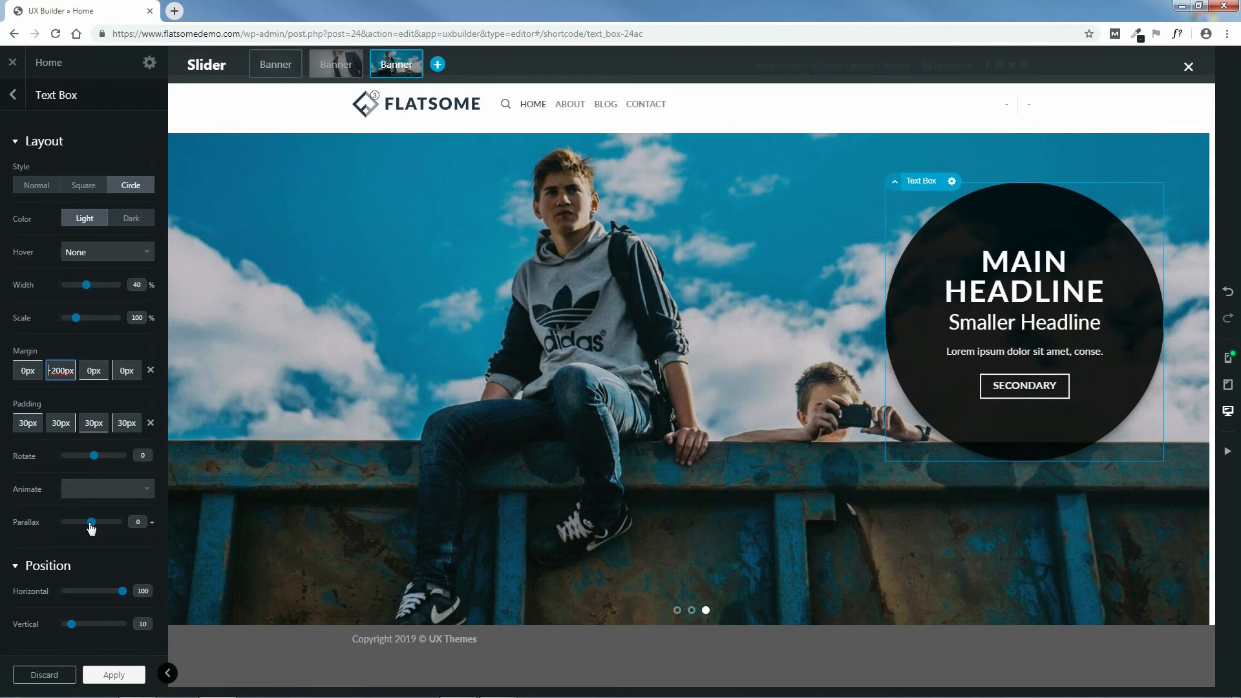
{"action": "left_click", "coordinate": [112, 674]}
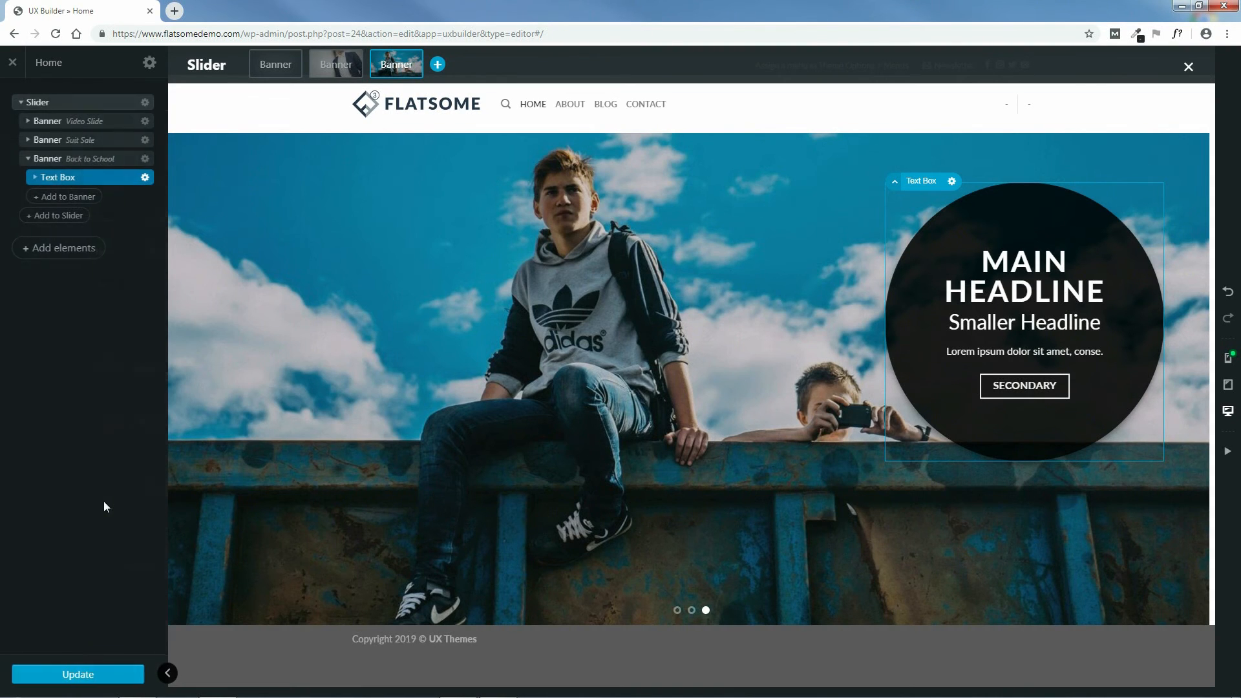
- Replace the main headline in the Back to School banner's text element with "BACK TO SCHOOL"
{"action": "left_click", "coordinate": [38, 178]}
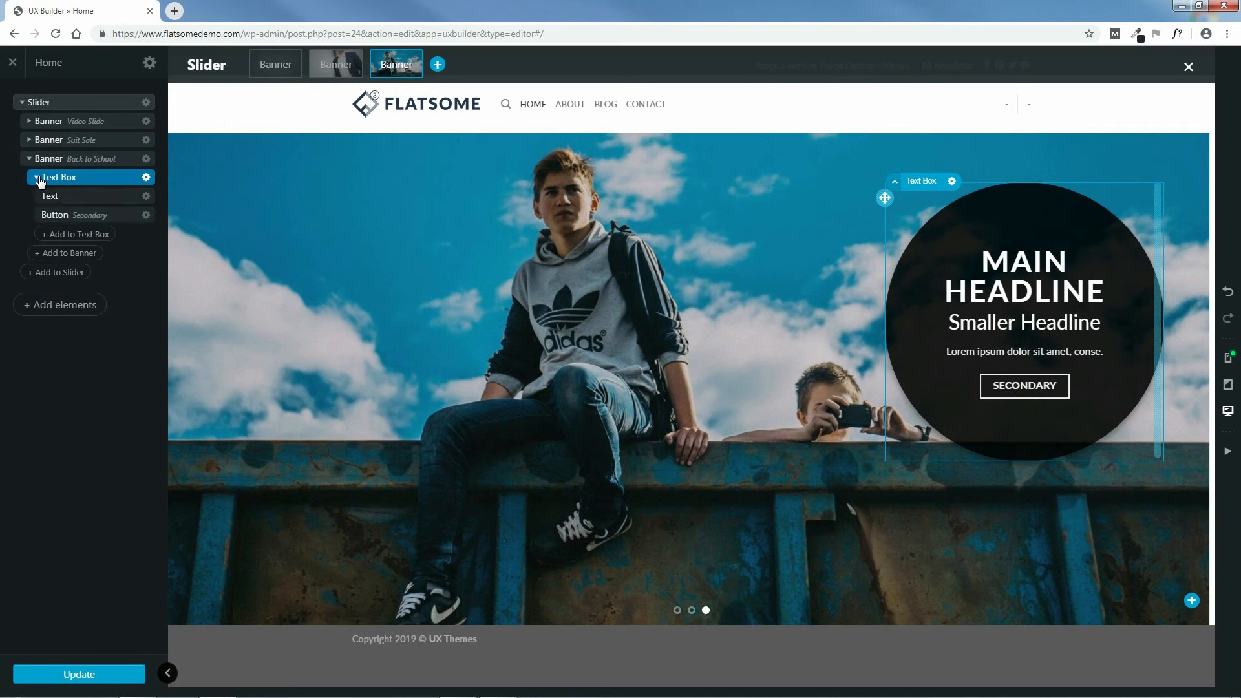
{"action": "left_click", "coordinate": [81, 198]}
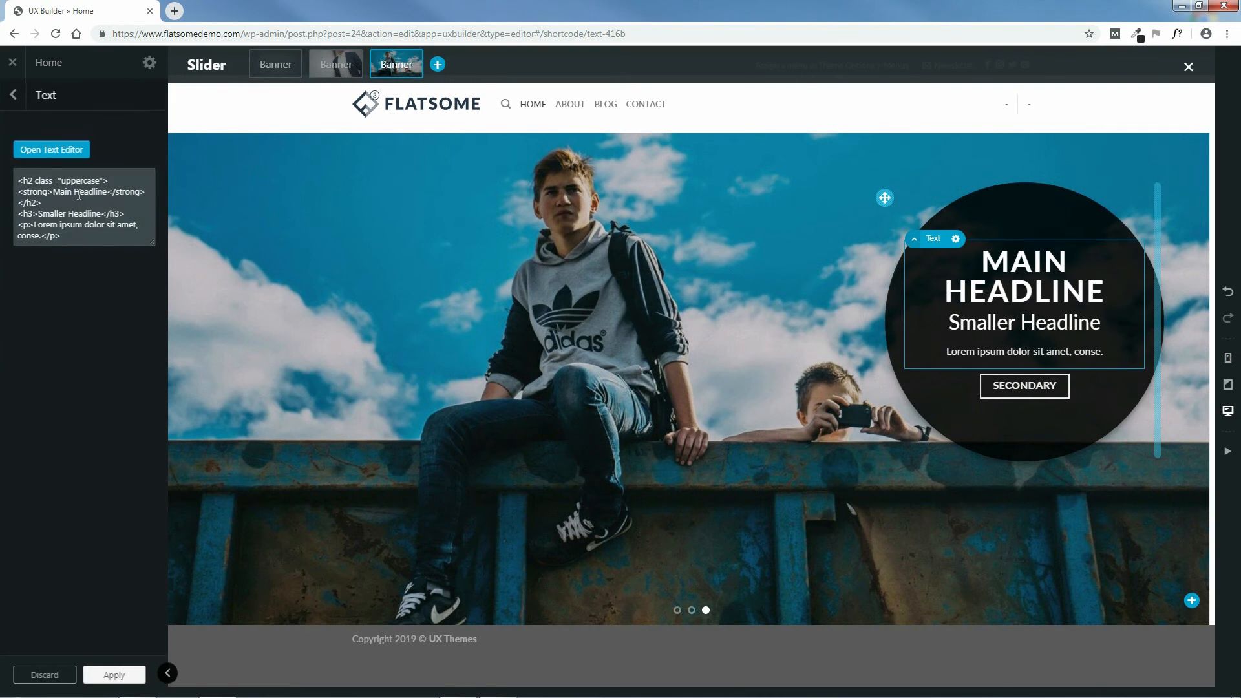
{"action": "left_click", "coordinate": [46, 152]}
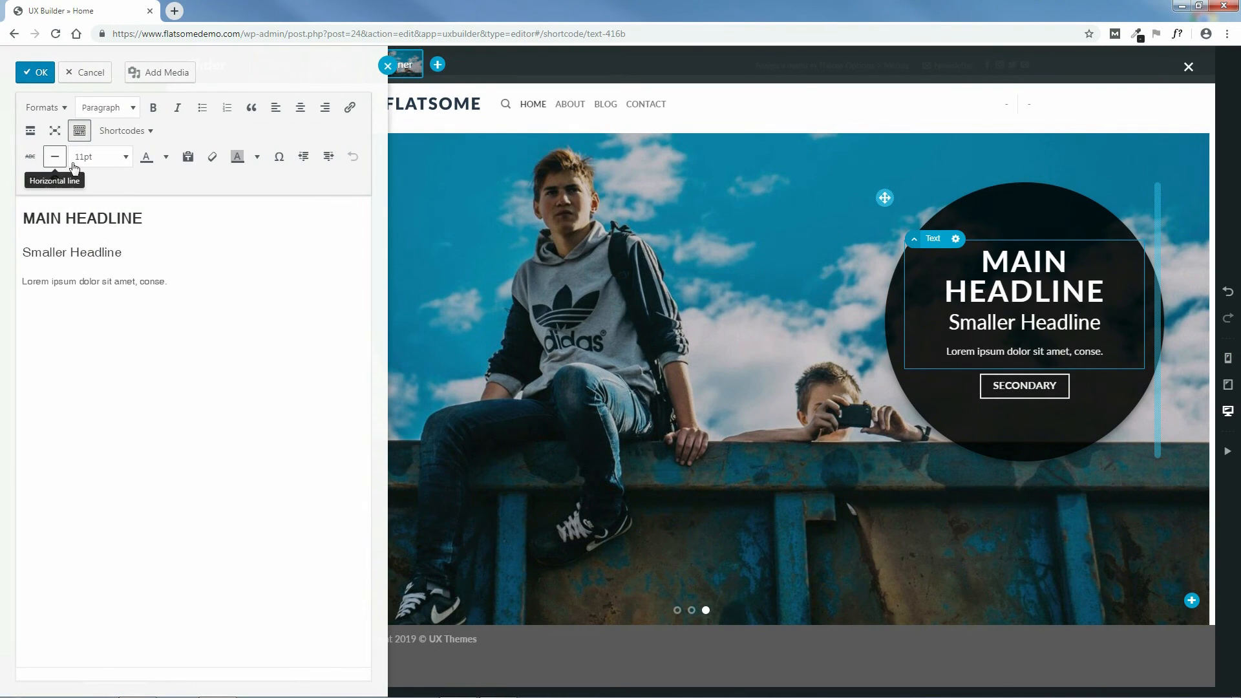
{"action": "left_click", "coordinate": [80, 131]}
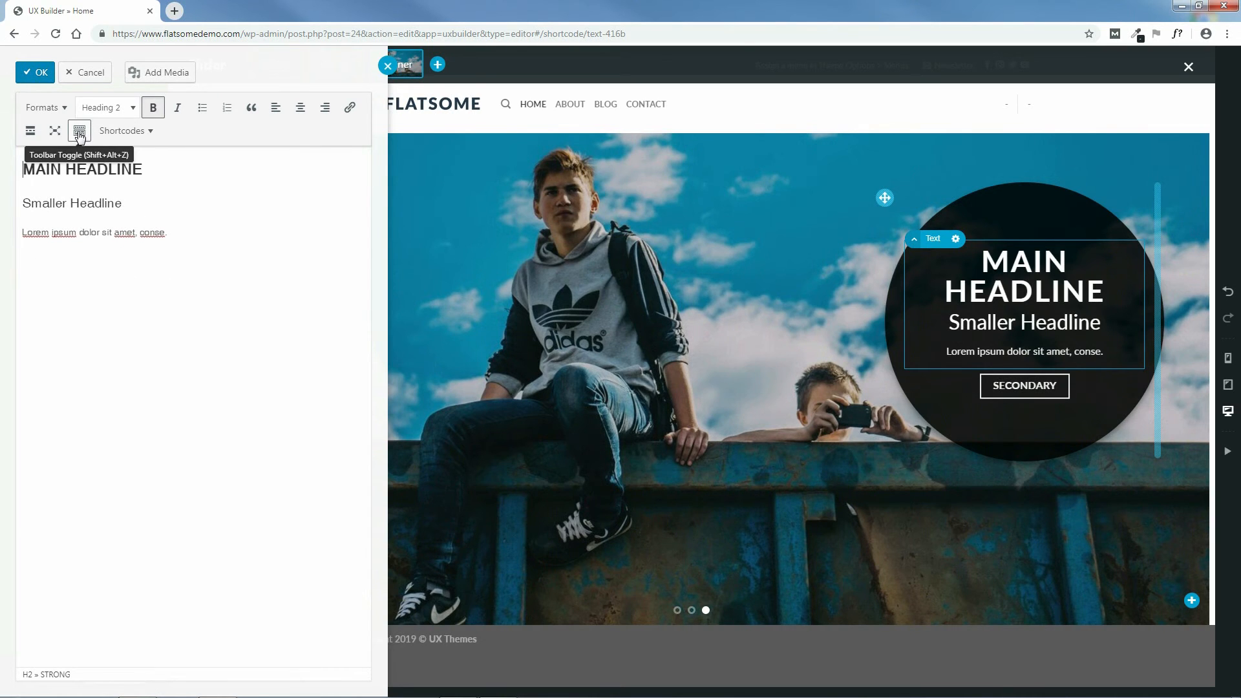
{"action": "left_click", "coordinate": [80, 132]}
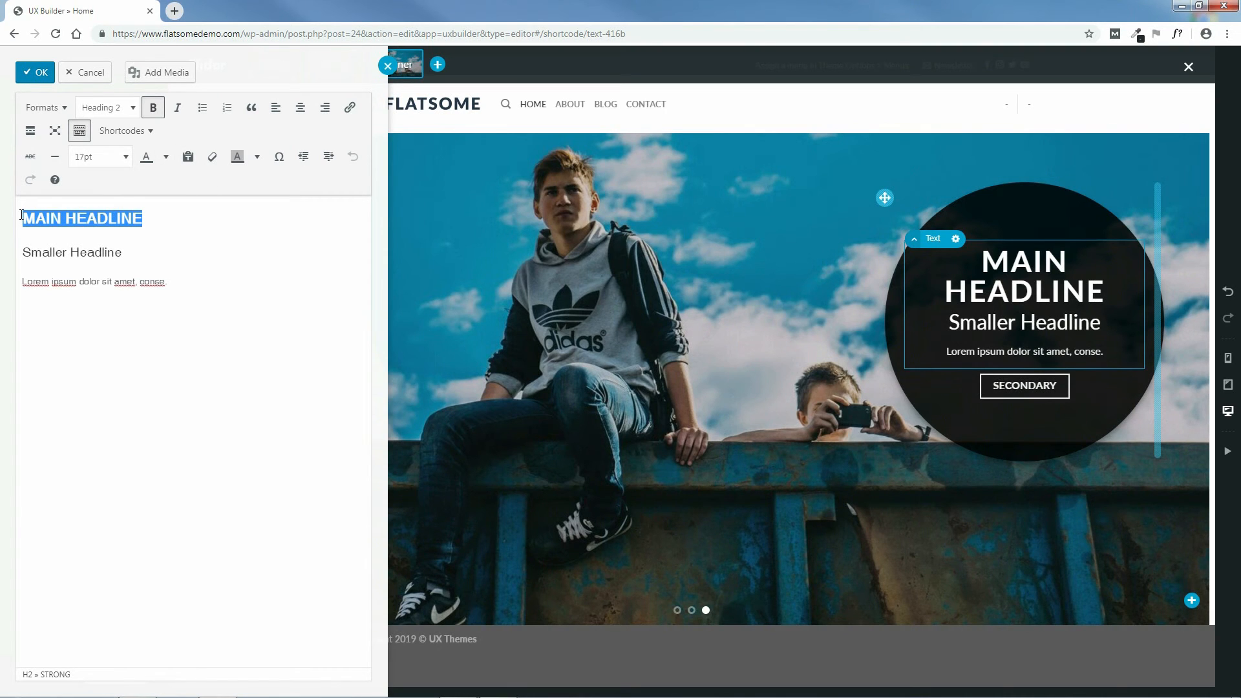
{"action": "type", "text": "ACK TO"}
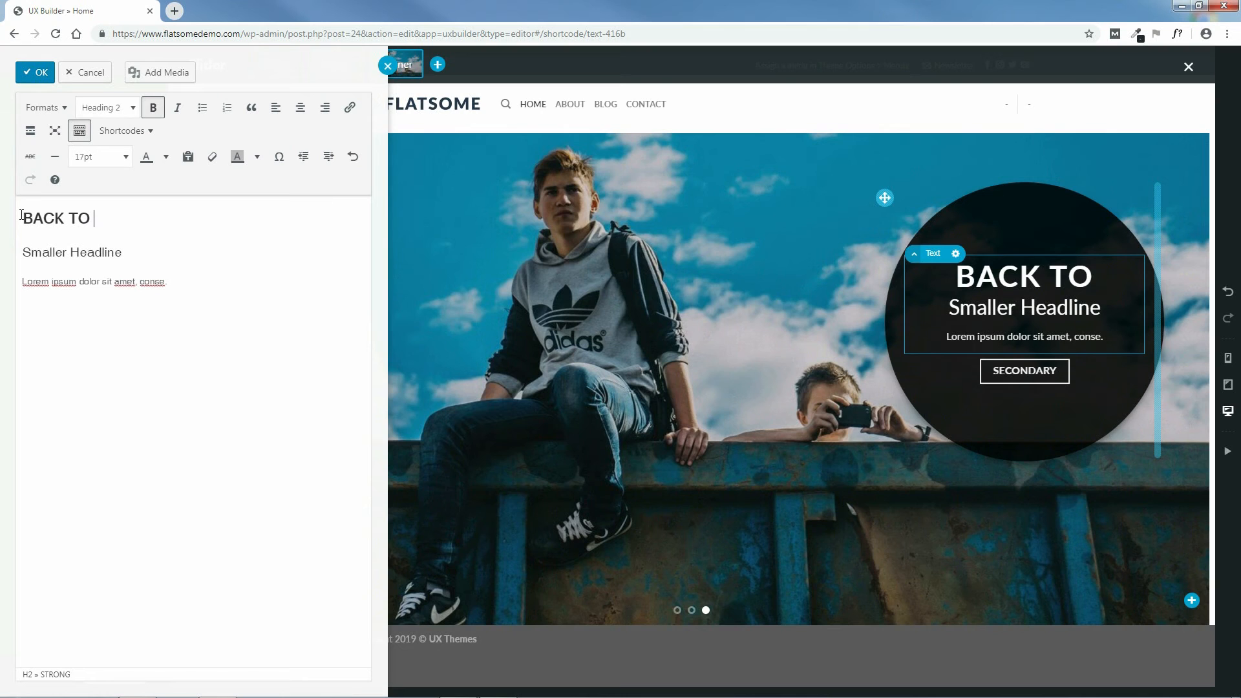
{"action": "type", "text": " SCHOOL"}
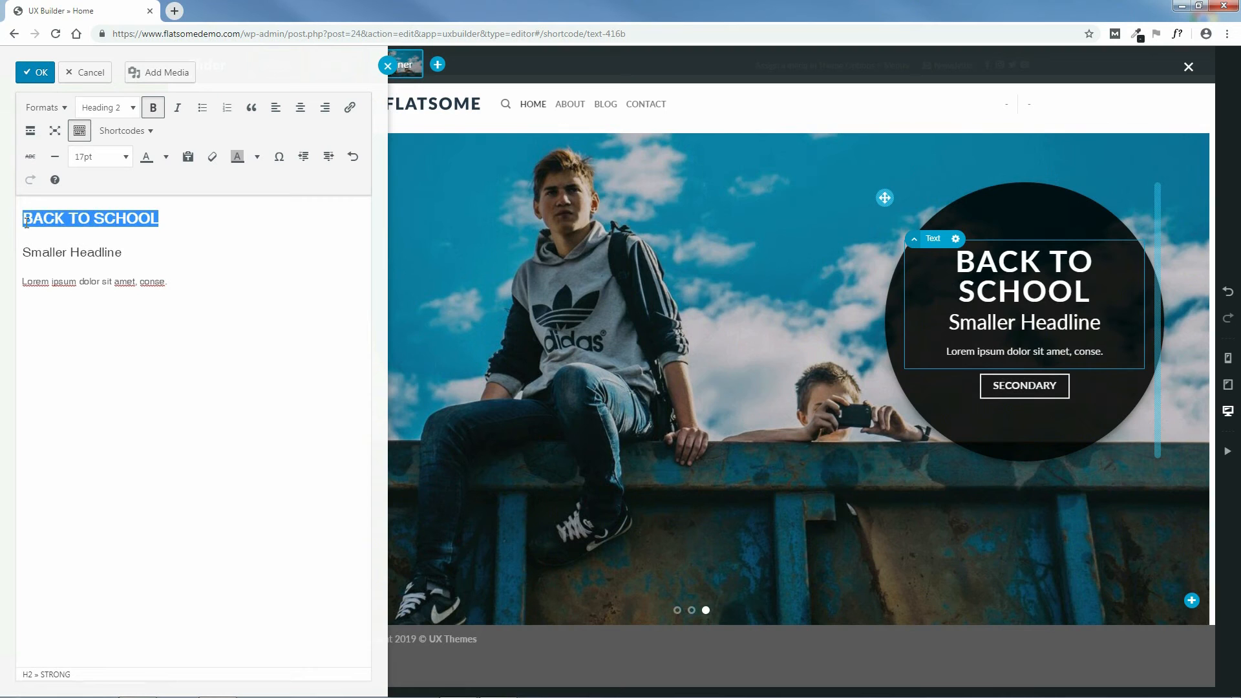
- Try yellow, cyan and a custom gold text colour on the BACK TO SCHOOL headline, and undo the colour changes
{"action": "left_click", "coordinate": [165, 157]}
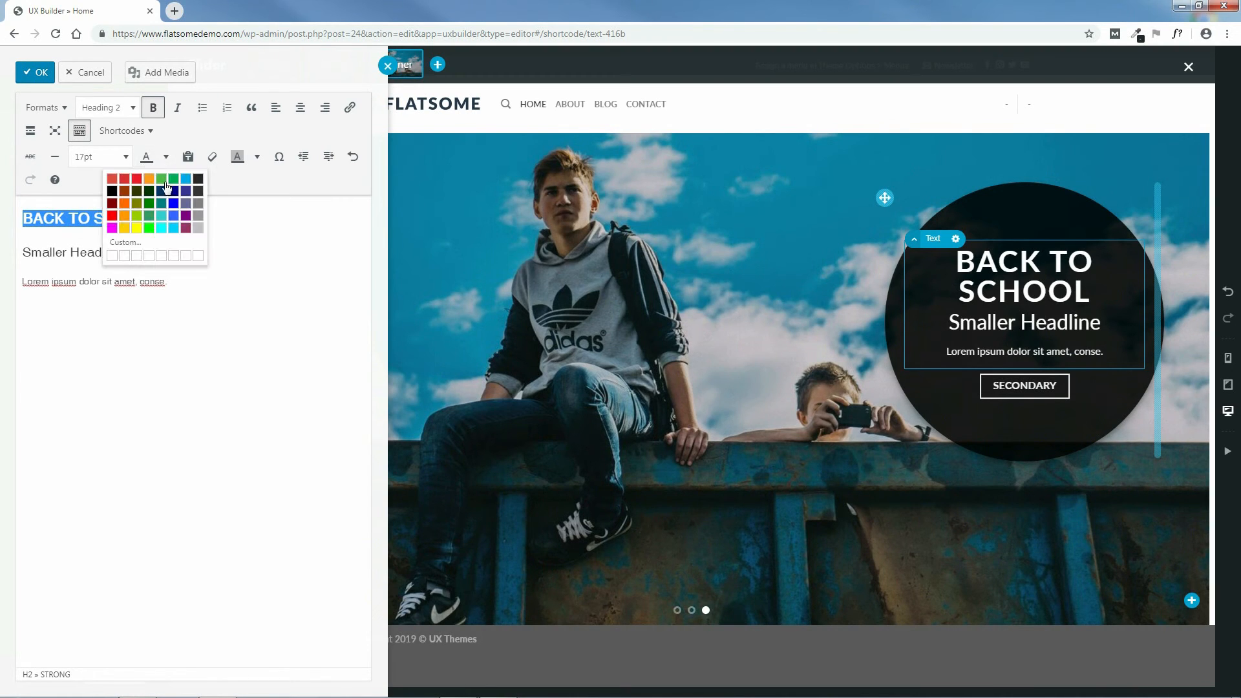
{"action": "left_click", "coordinate": [136, 230]}
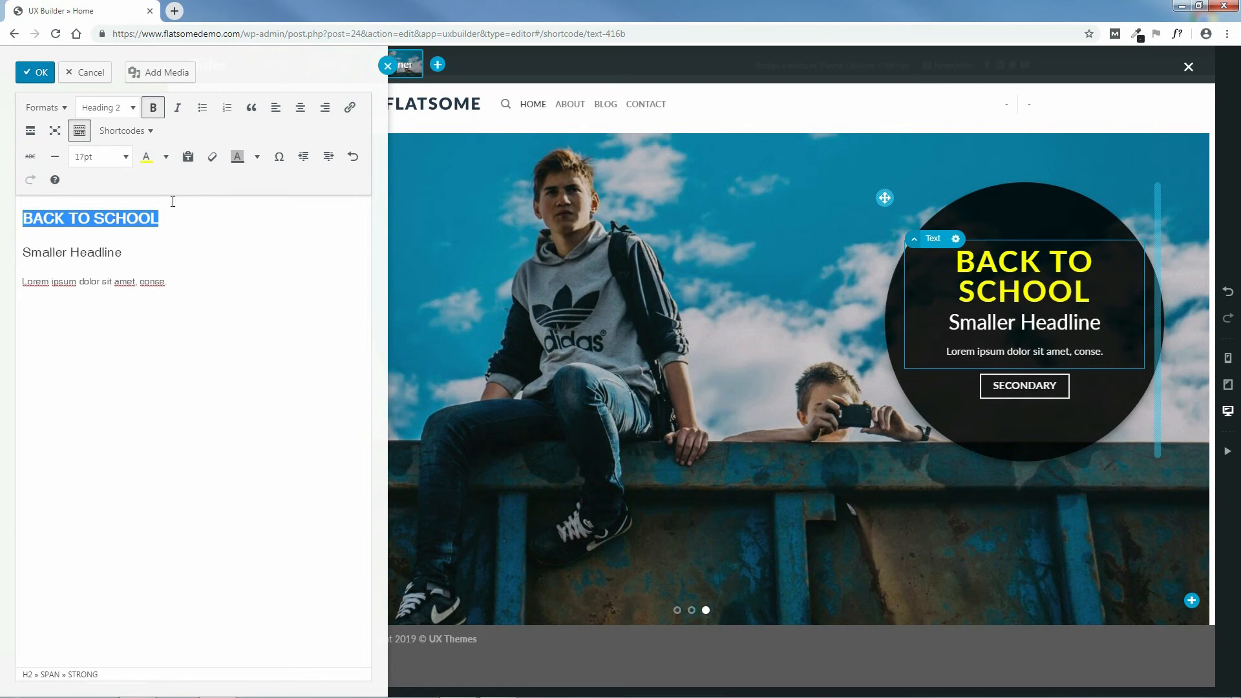
{"action": "left_click", "coordinate": [167, 159]}
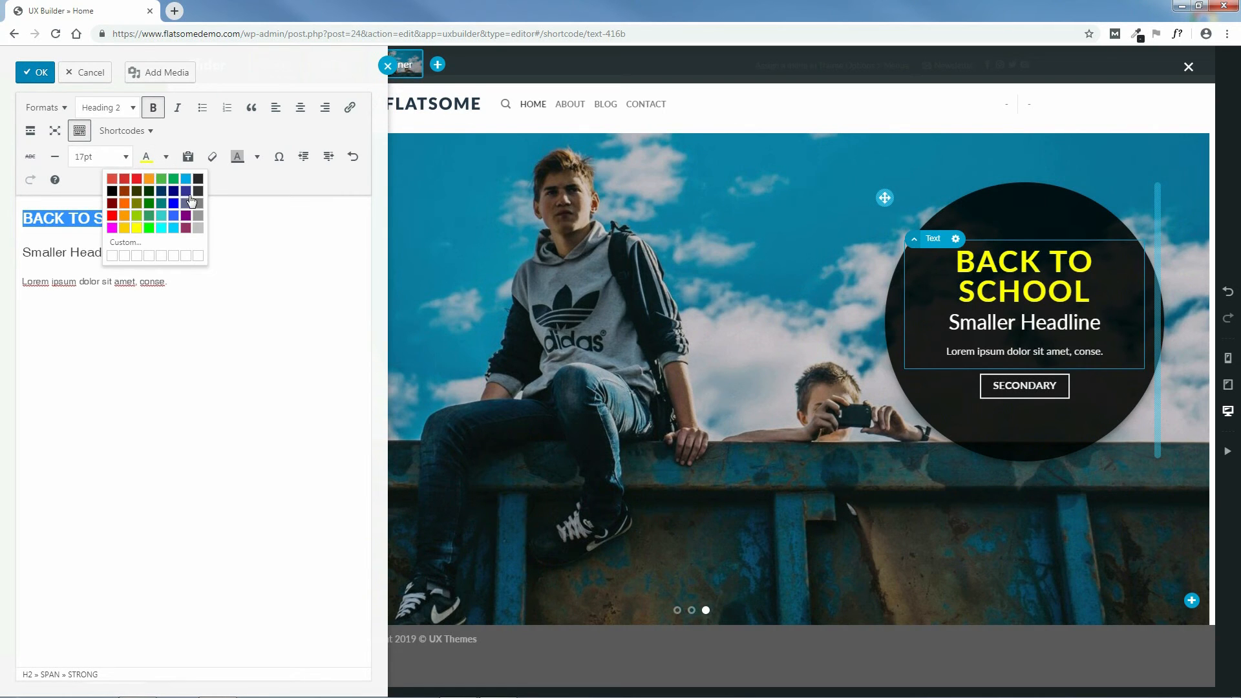
{"action": "left_click", "coordinate": [162, 229]}
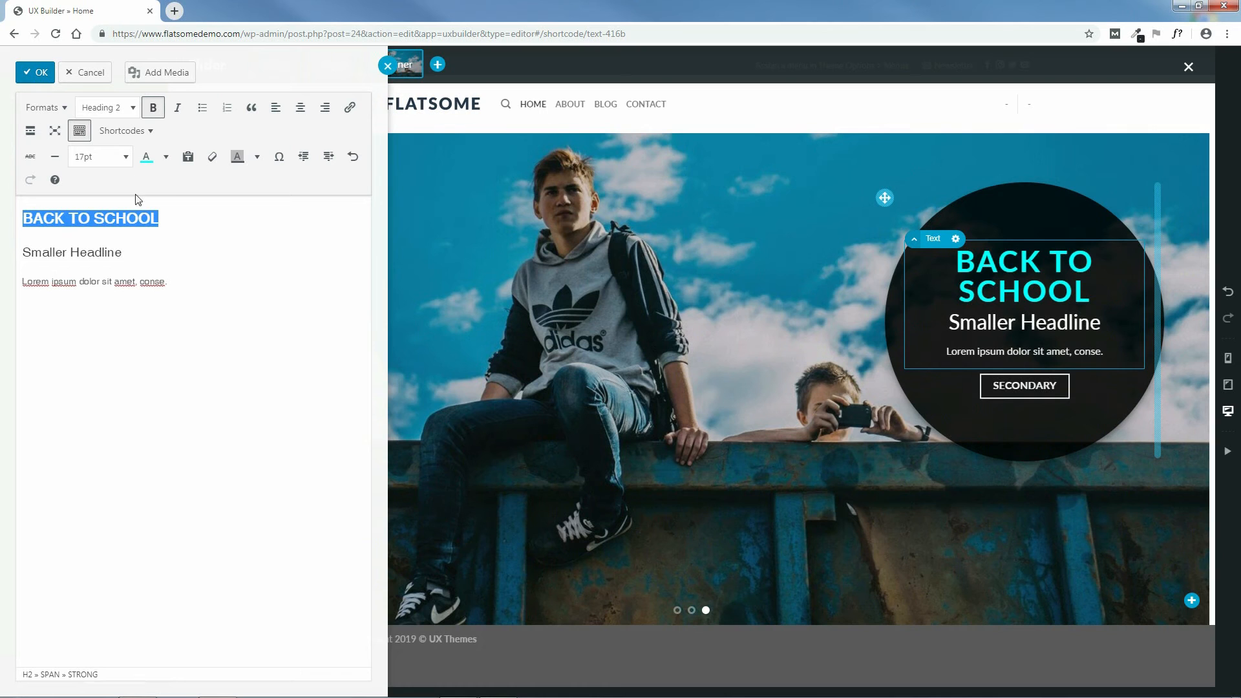
{"action": "left_click", "coordinate": [167, 158]}
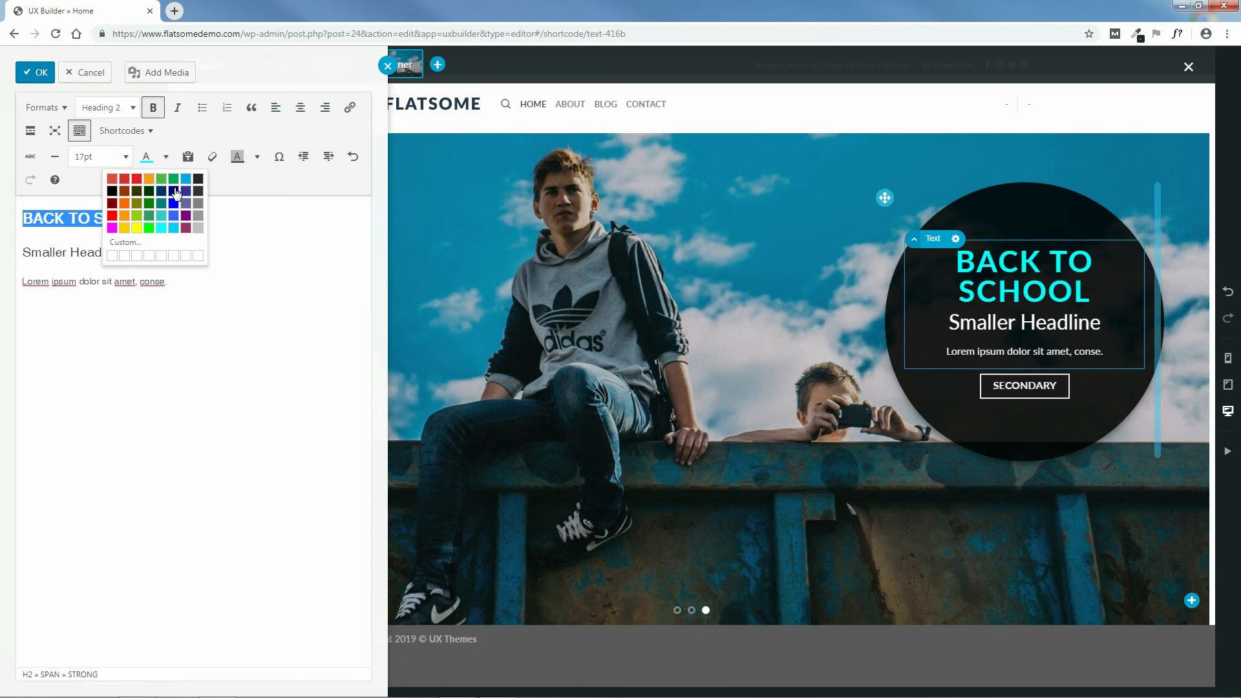
{"action": "left_click", "coordinate": [124, 243]}
{"action": "left_click", "coordinate": [181, 336]}
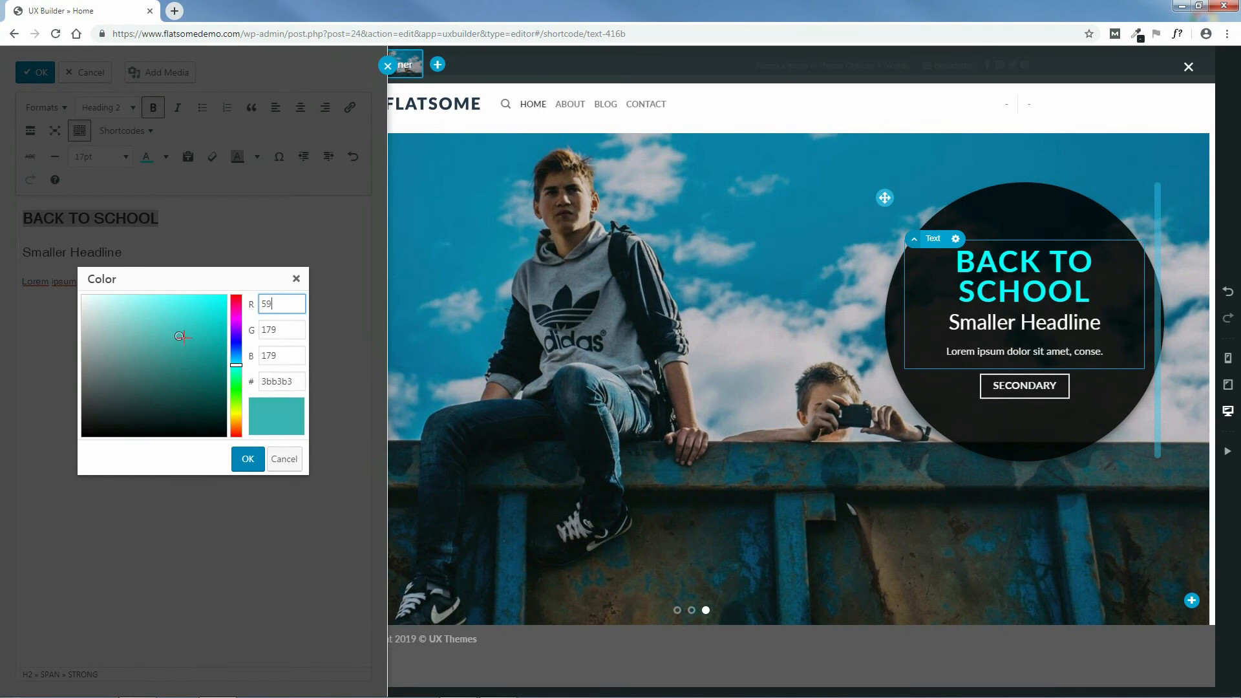
{"action": "mouse_move", "coordinate": [237, 366]}
{"action": "left_mouse_down"}
{"action": "mouse_move", "coordinate": [237, 318]}
{"action": "mouse_move", "coordinate": [236, 413]}
{"action": "left_mouse_up"}
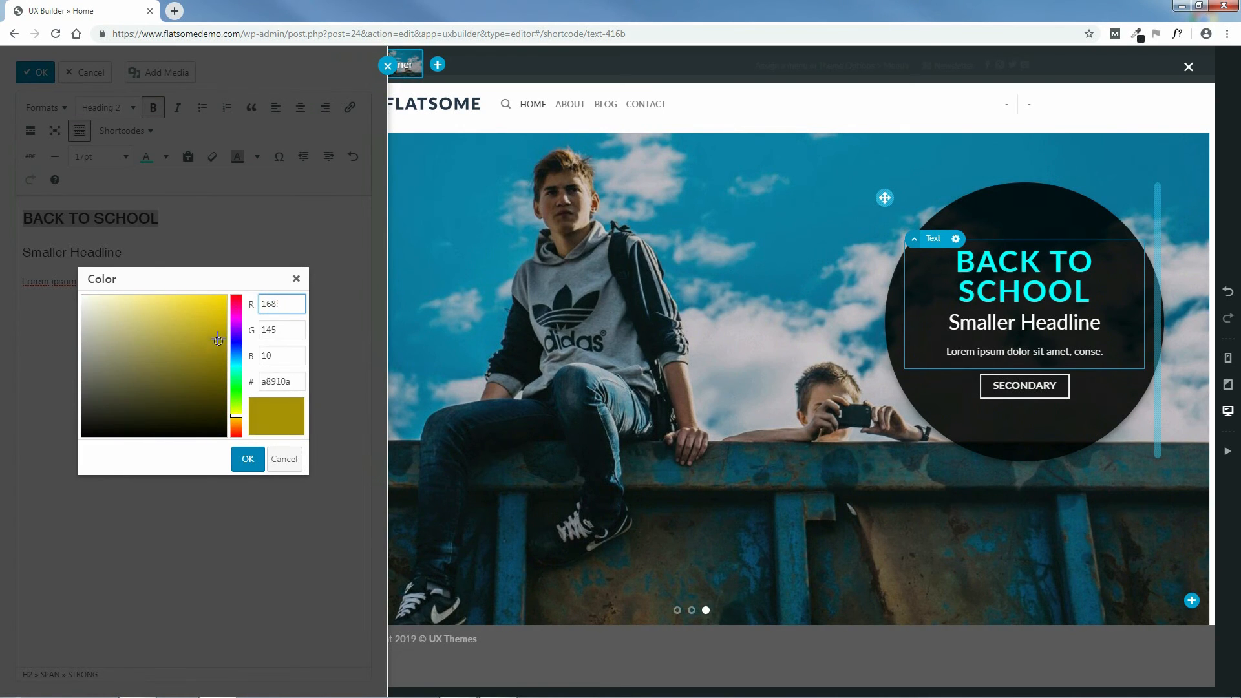
{"action": "left_click", "coordinate": [248, 459]}
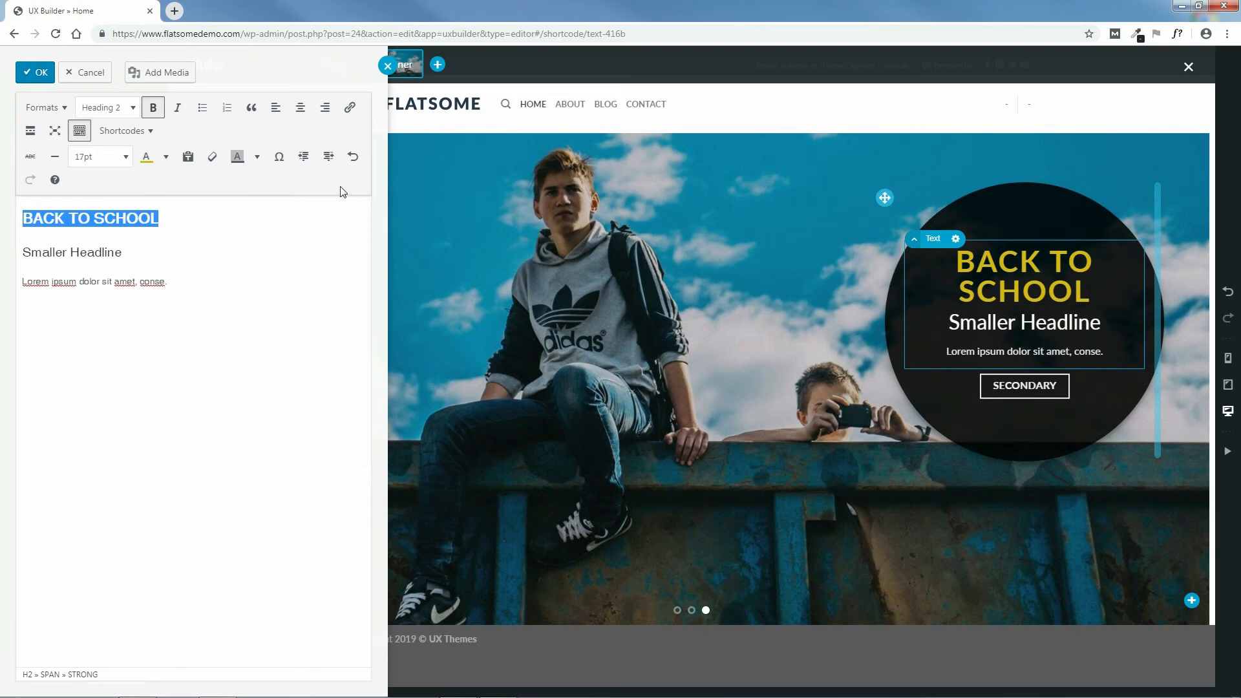
{"action": "left_click", "coordinate": [355, 161]}
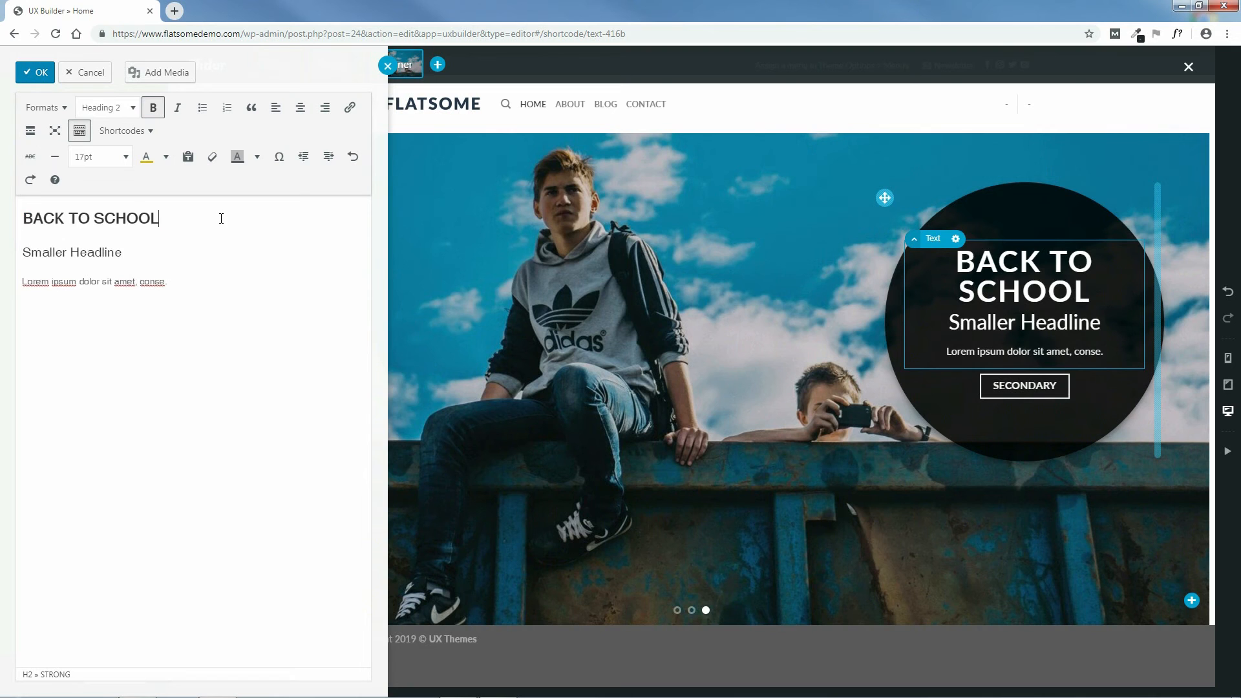
- Confirm and apply the headline text edit, and view the Suit Sale and Video Slide banners in the slider
{"action": "left_click", "coordinate": [36, 73]}
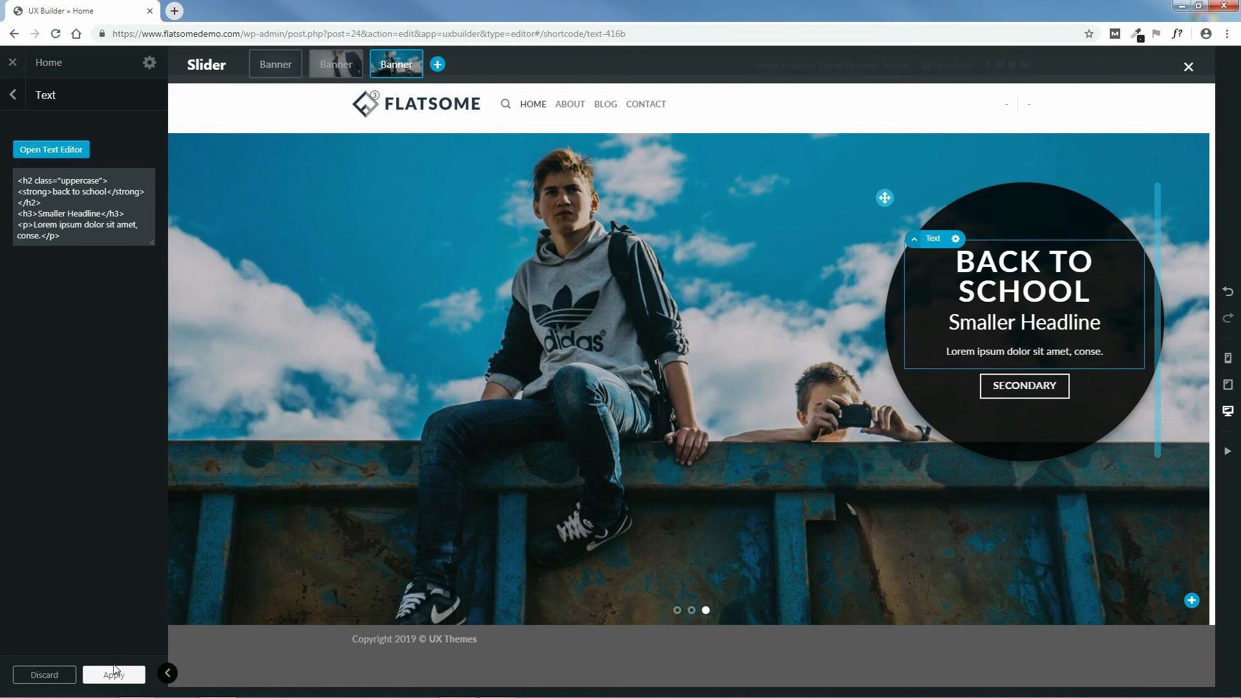
{"action": "left_click", "coordinate": [114, 675]}
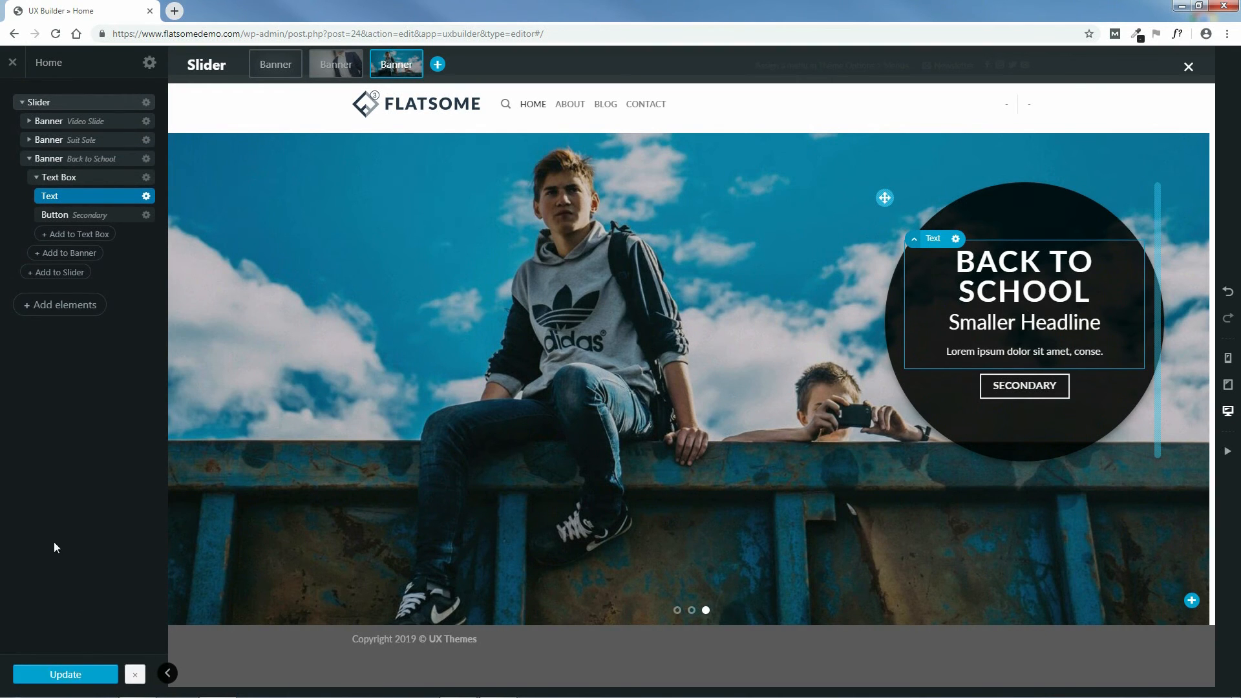
{"action": "left_click", "coordinate": [337, 67]}
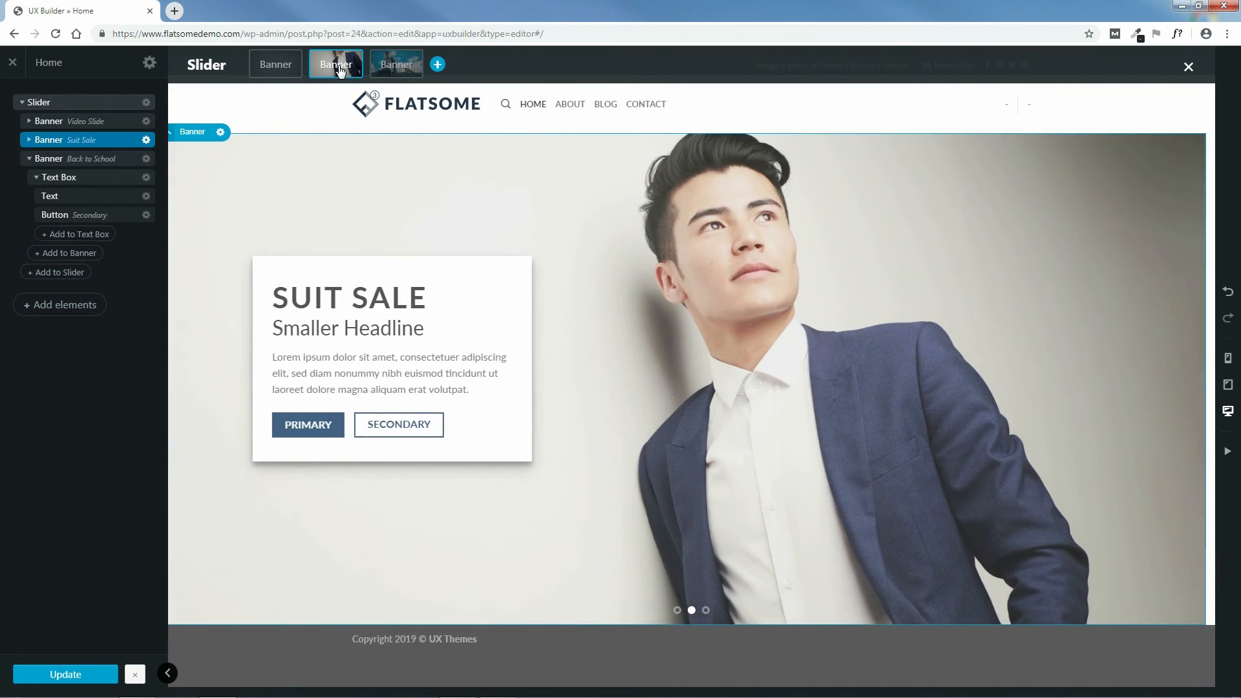
{"action": "left_click", "coordinate": [274, 72]}
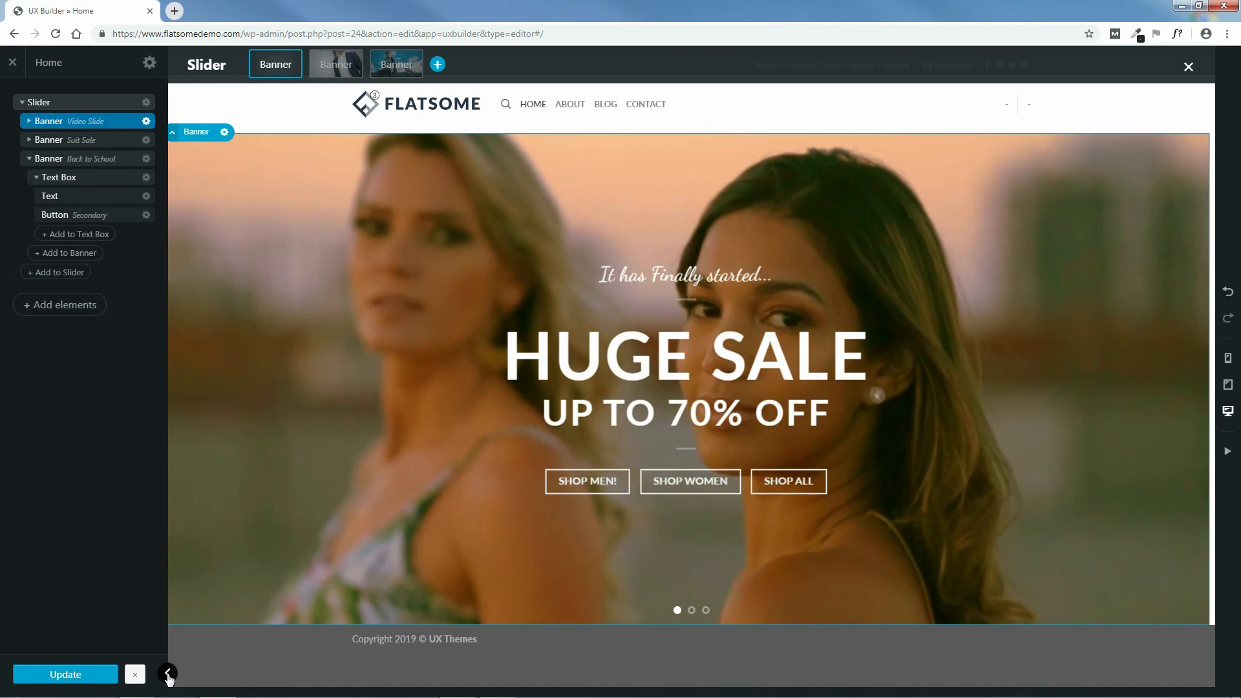
- Preview the slider at full width with the sidebar hidden, stepping through its banners, and restore the sidebar
{"action": "left_click", "coordinate": [168, 673]}
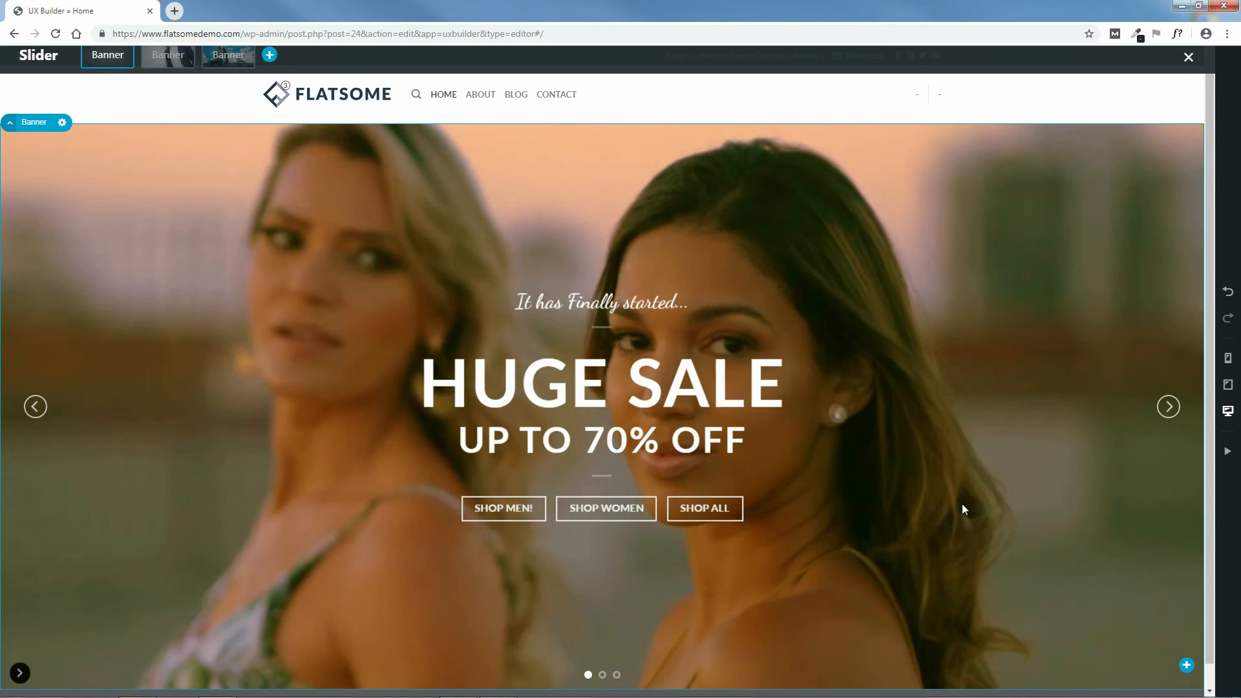
{"action": "left_click", "coordinate": [1169, 408]}
{"action": "left_click", "coordinate": [1169, 408]}
{"action": "left_click", "coordinate": [1169, 409]}
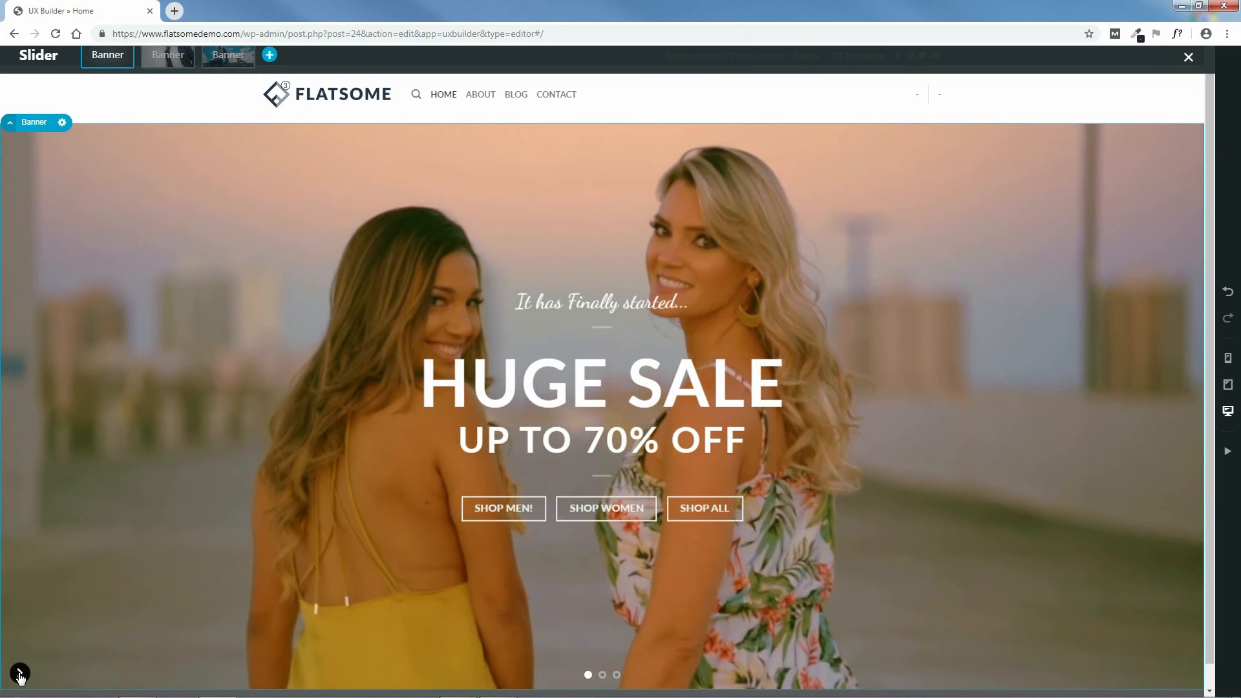
{"action": "left_click", "coordinate": [20, 674]}
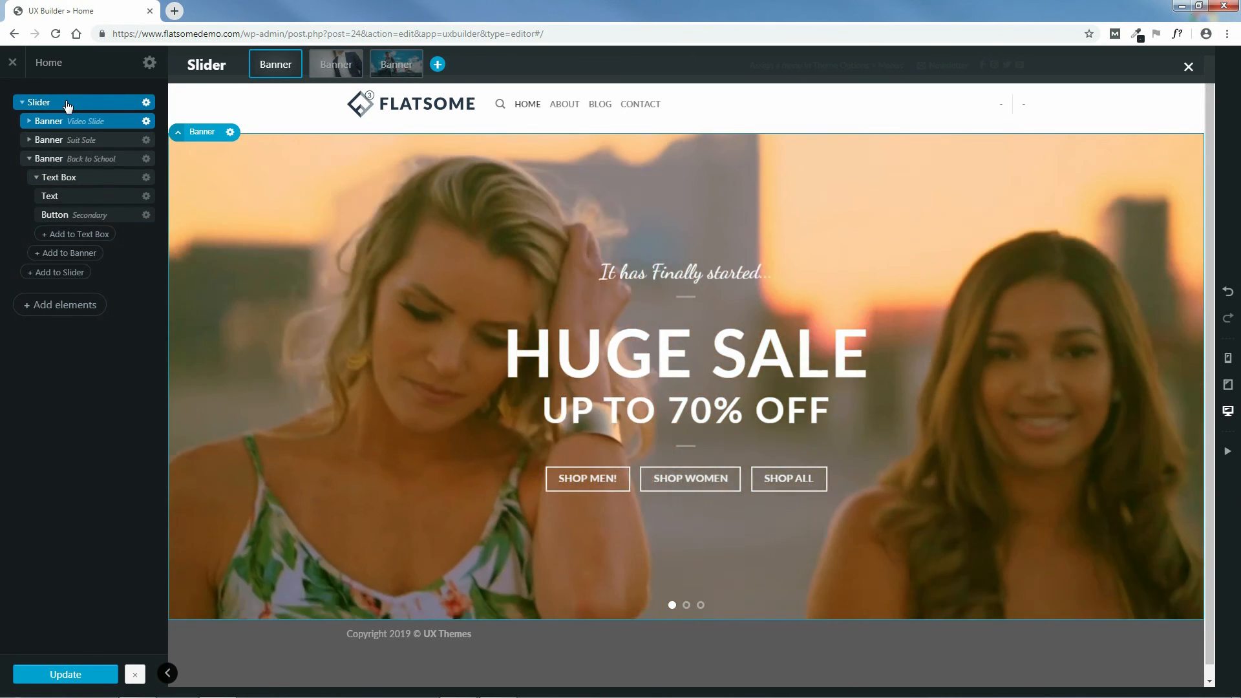
- Try the Fade type on the slider and step through all three banners
{"action": "left_click", "coordinate": [68, 104]}
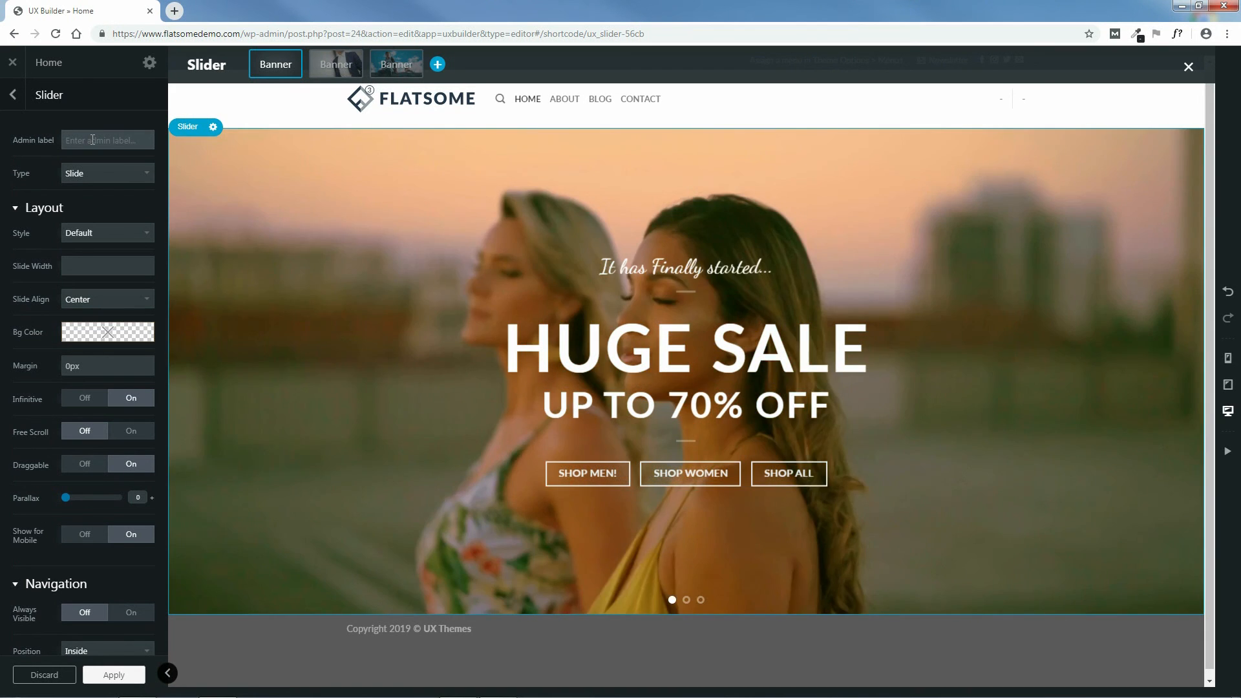
{"action": "left_click", "coordinate": [102, 173]}
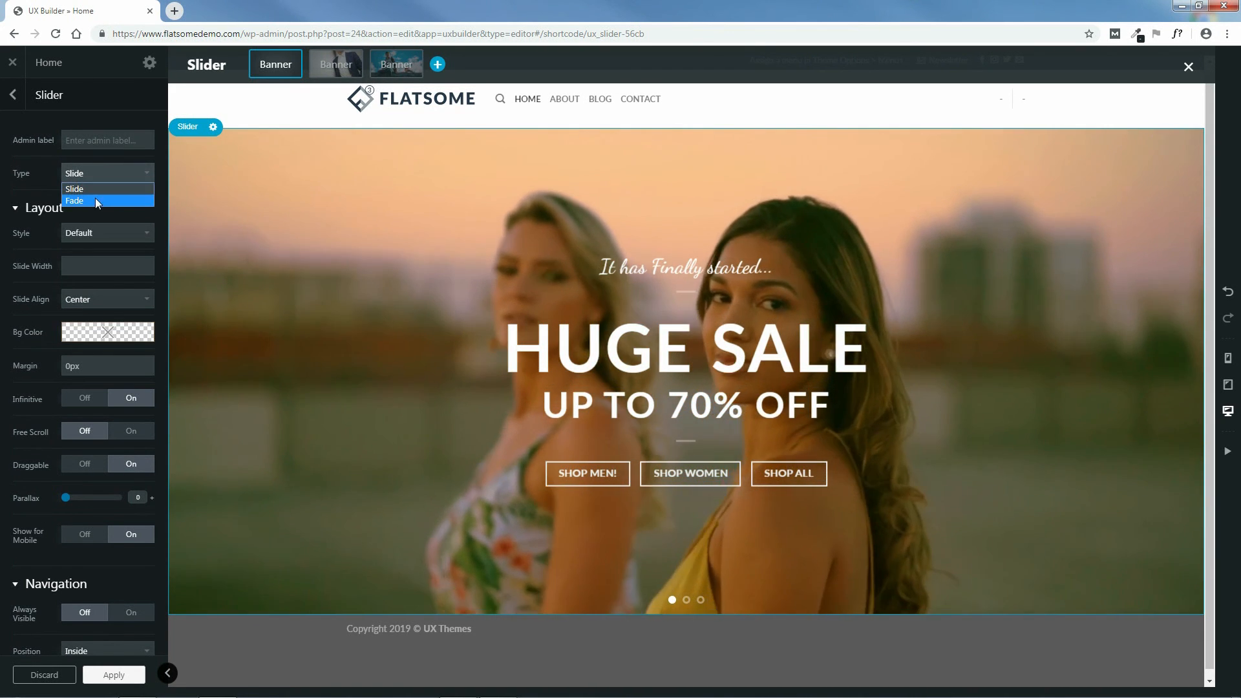
{"action": "left_click", "coordinate": [95, 200]}
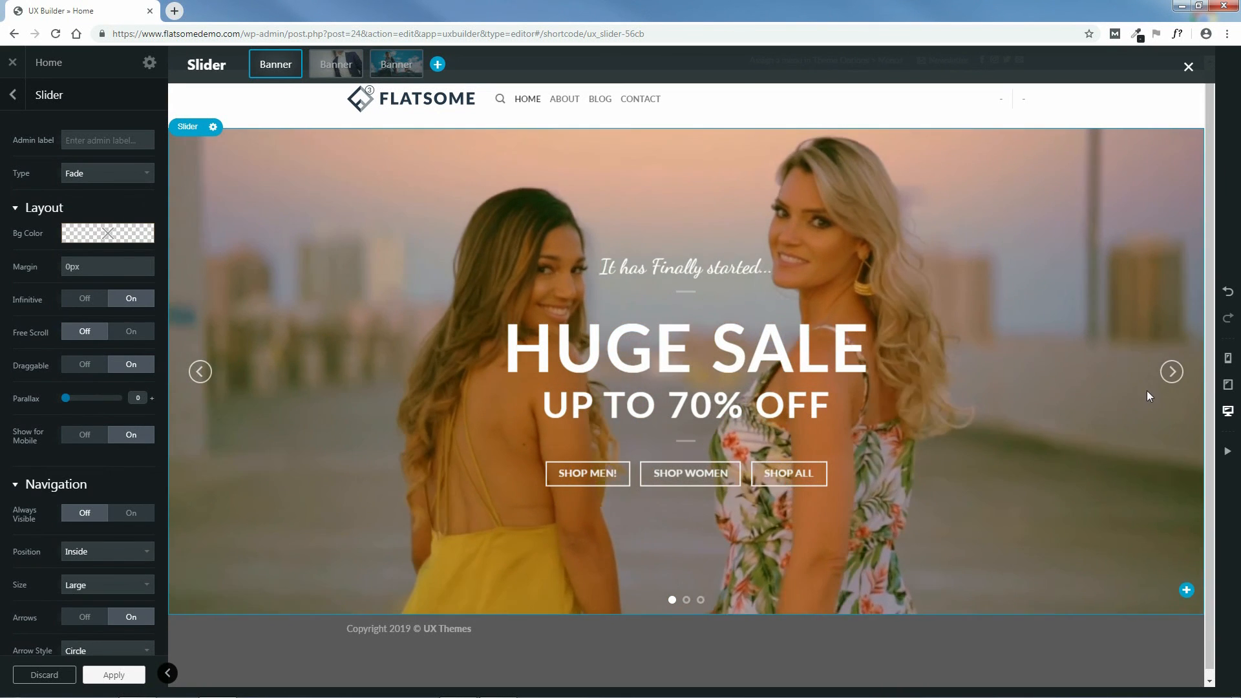
{"action": "left_click", "coordinate": [1173, 371]}
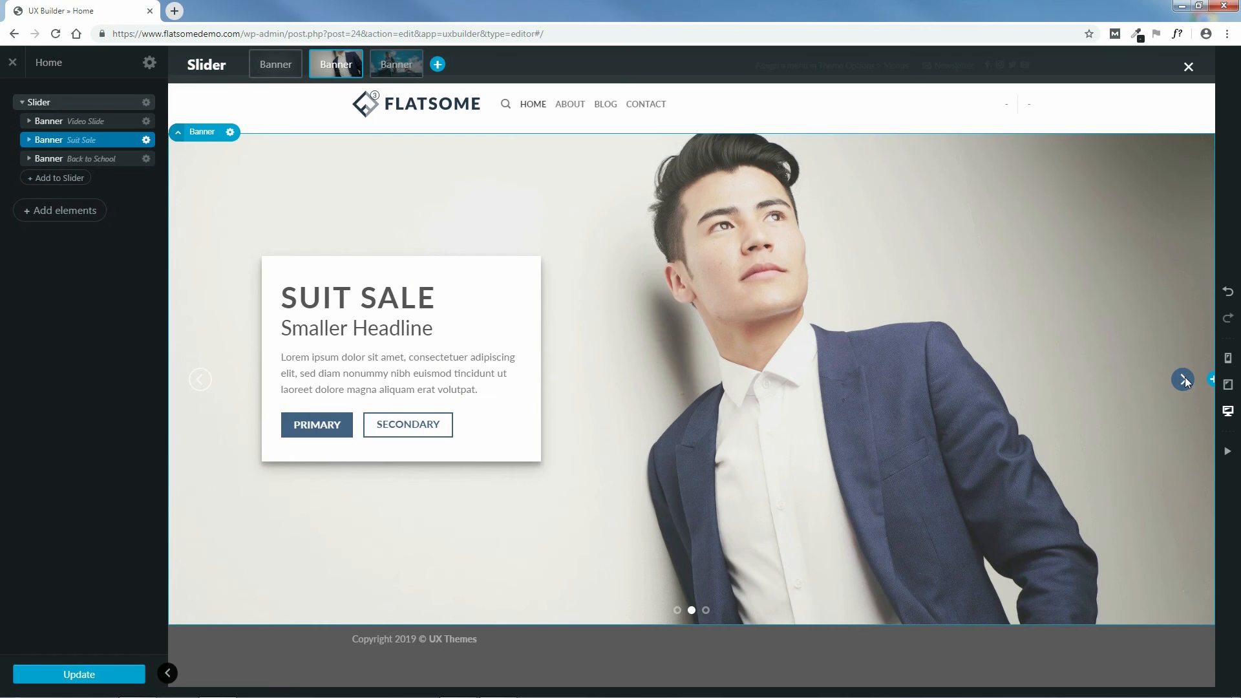
{"action": "left_click", "coordinate": [1183, 380]}
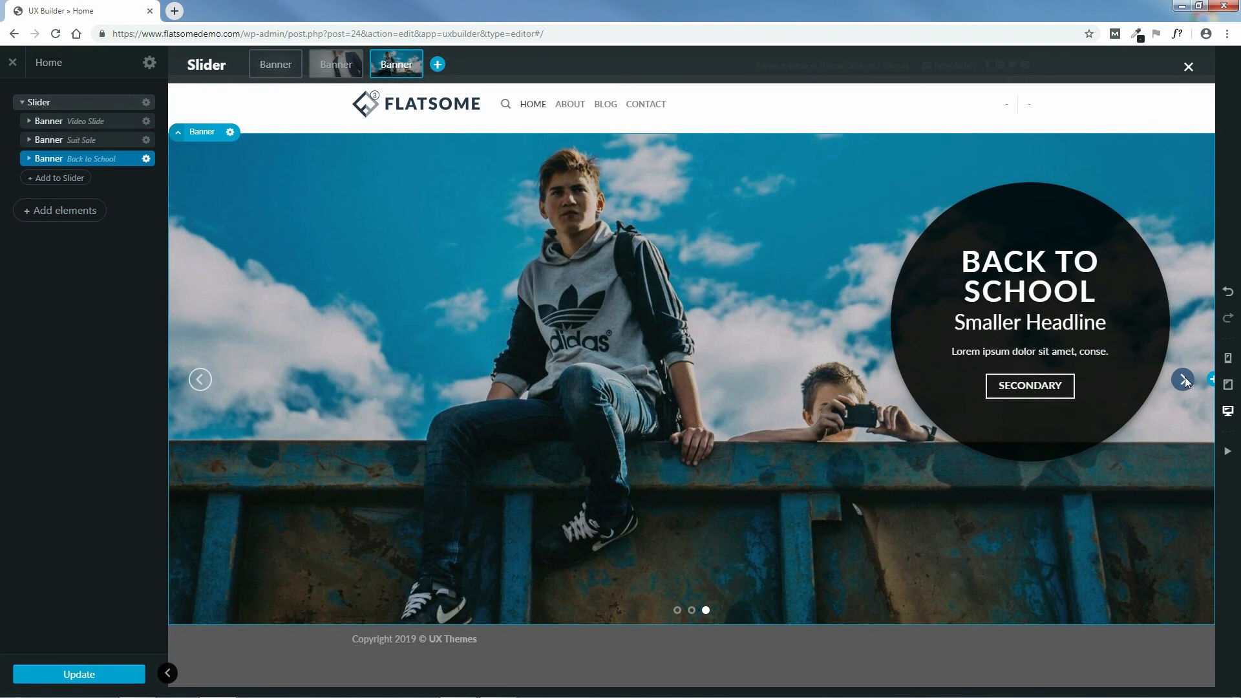
{"action": "left_click", "coordinate": [1183, 380]}
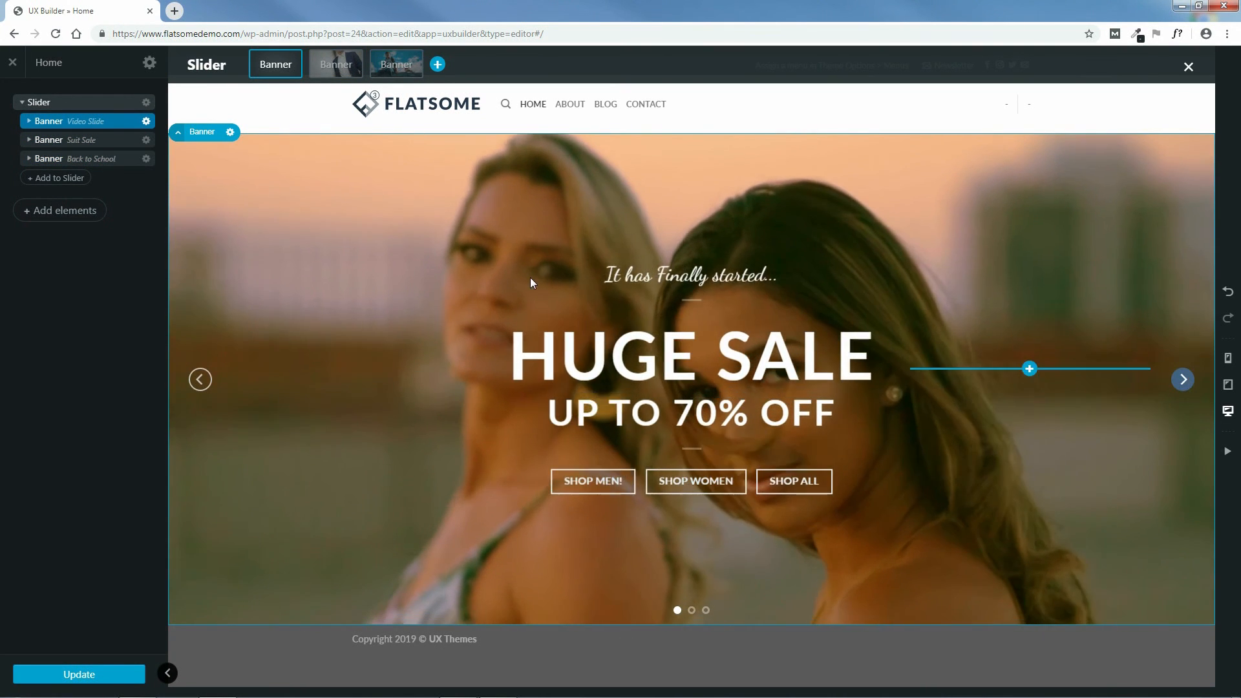
- Set the slider's type back to Slide
{"action": "left_click", "coordinate": [69, 107]}
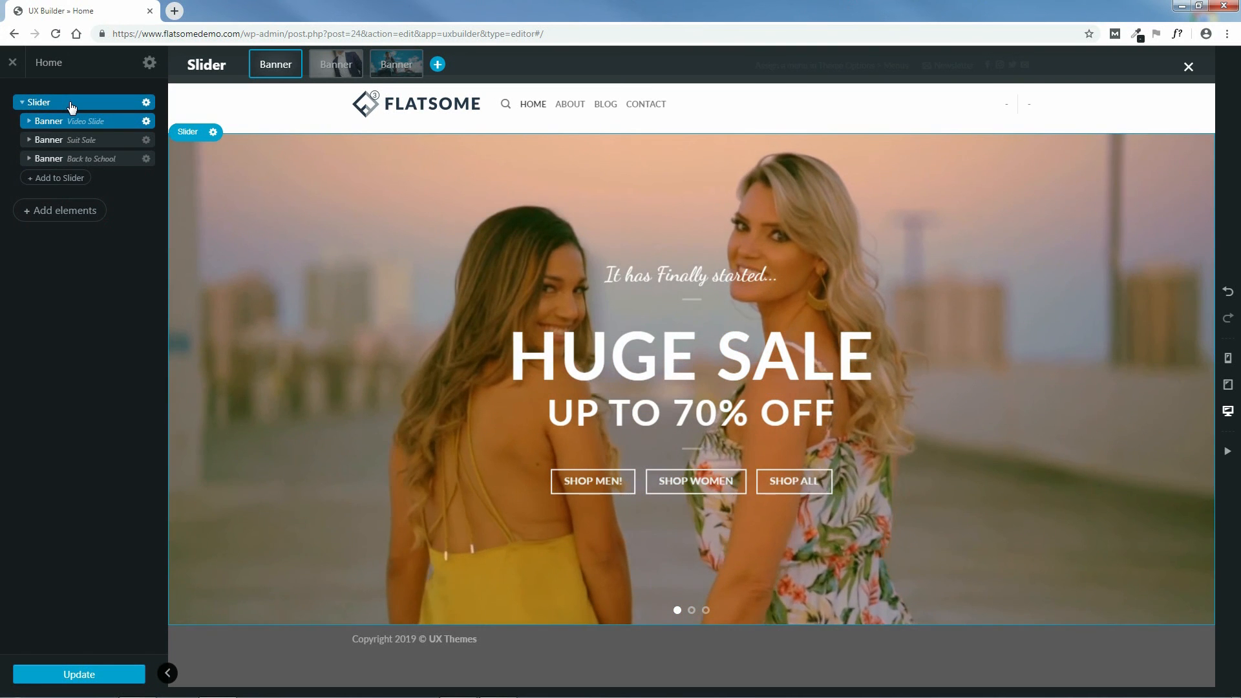
{"action": "left_click", "coordinate": [111, 172]}
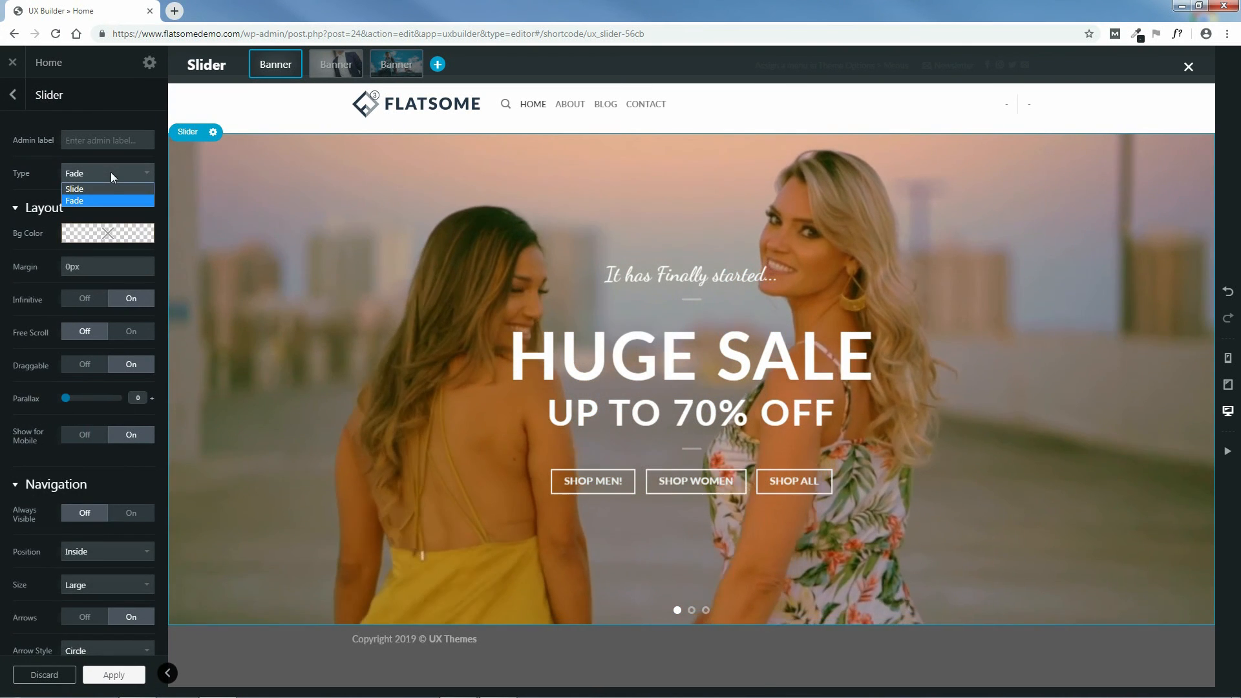
{"action": "left_click", "coordinate": [107, 188]}
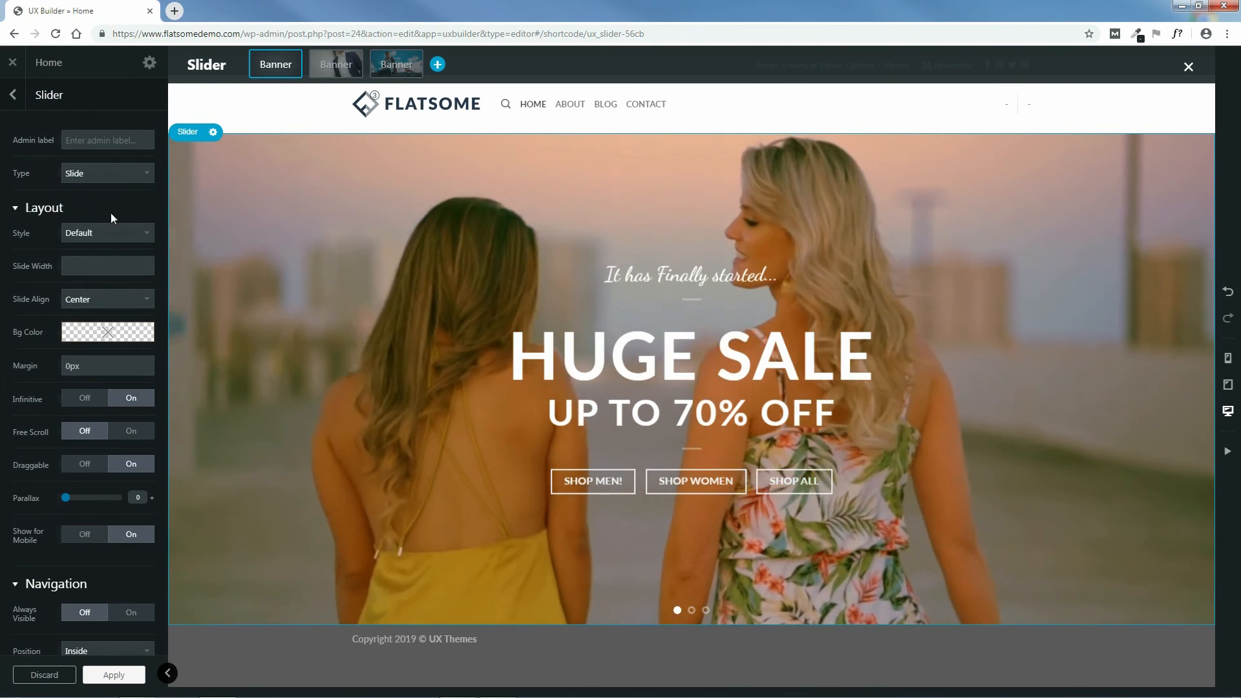
- Try the Container and Focus layout styles on the slider, and step through the banners in the Focus style
{"action": "left_click", "coordinate": [110, 230]}
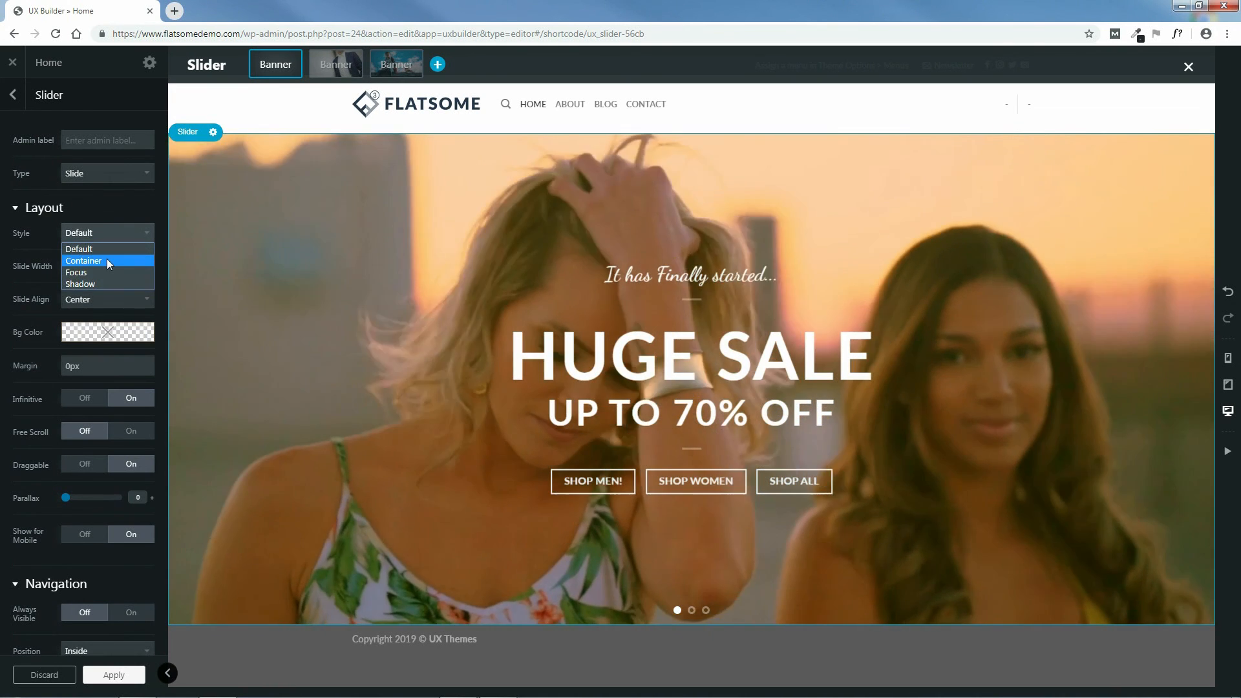
{"action": "left_click", "coordinate": [106, 260]}
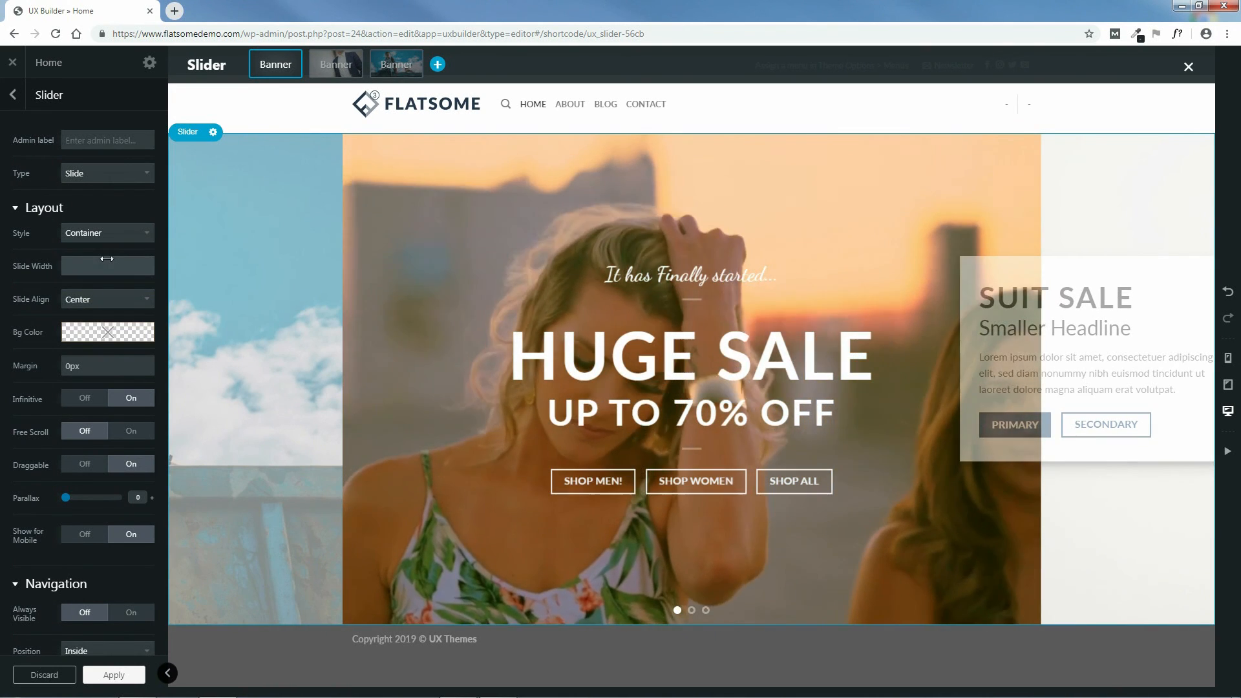
{"action": "left_click", "coordinate": [113, 233]}
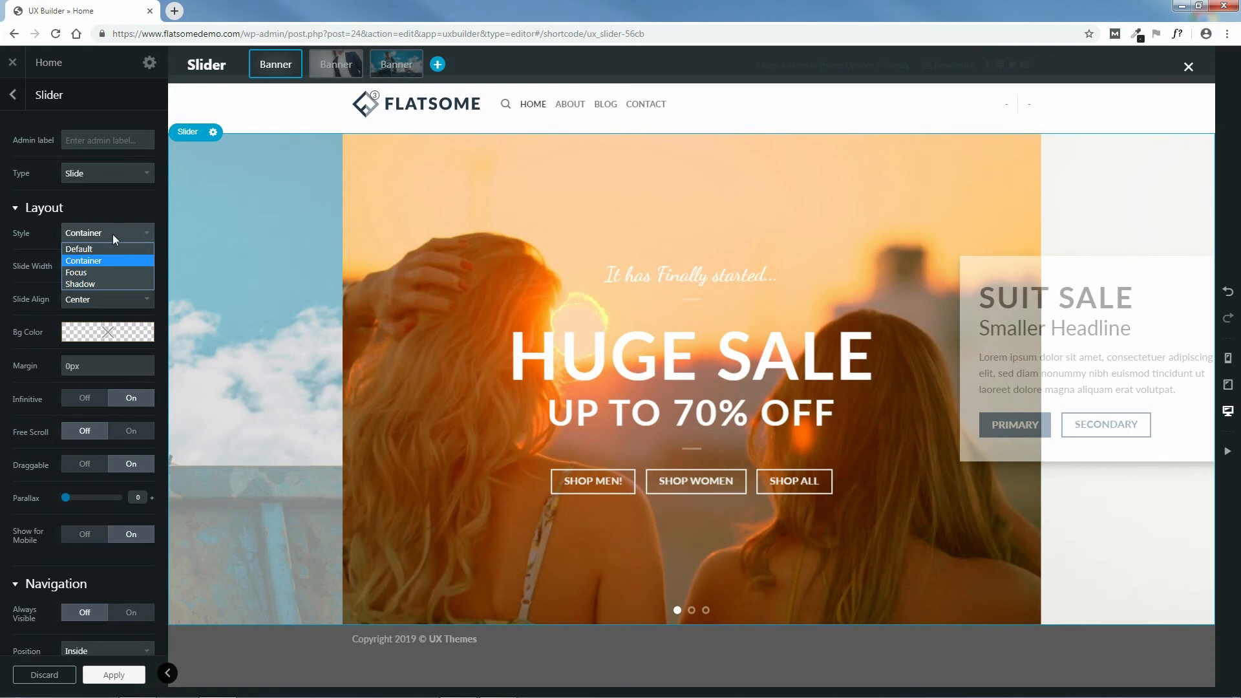
{"action": "left_click", "coordinate": [103, 272]}
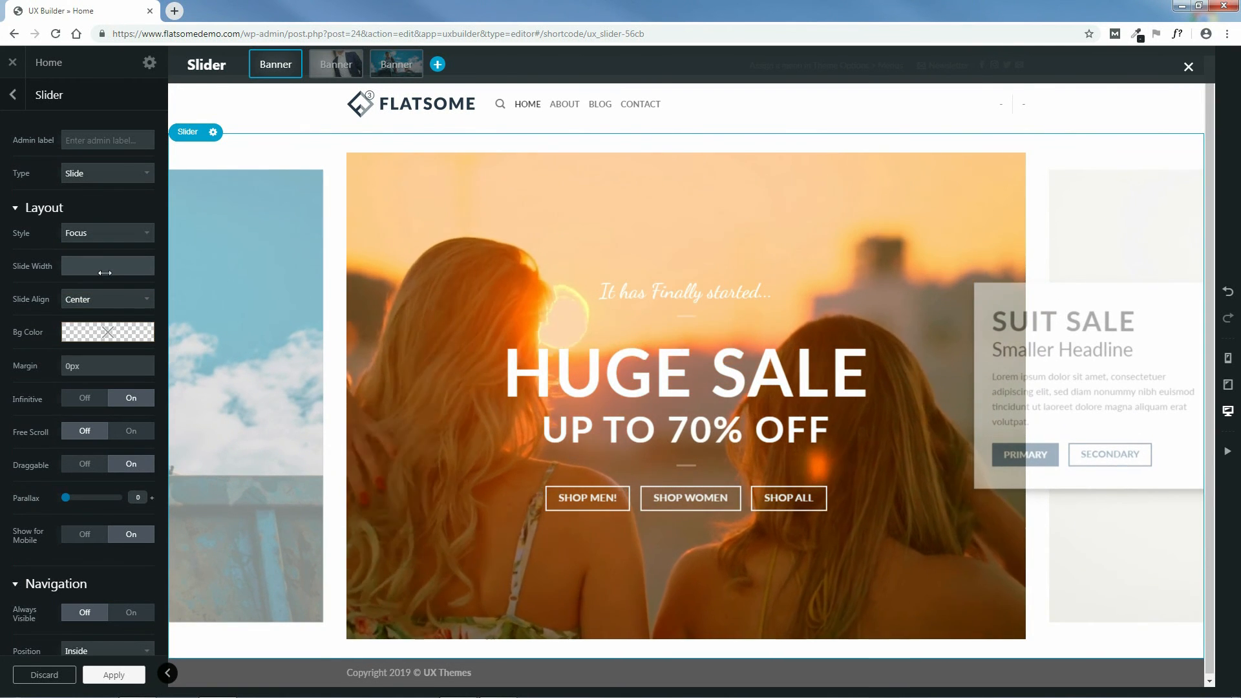
{"action": "left_click", "coordinate": [200, 400]}
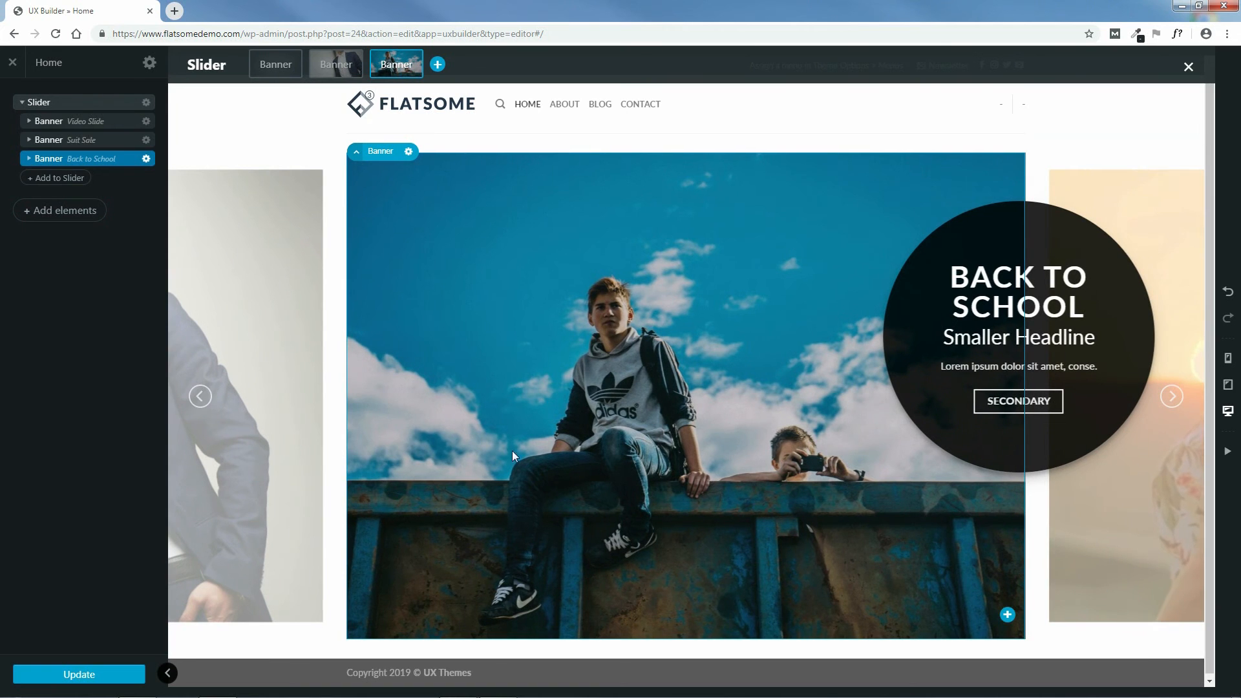
{"action": "left_click", "coordinate": [200, 395]}
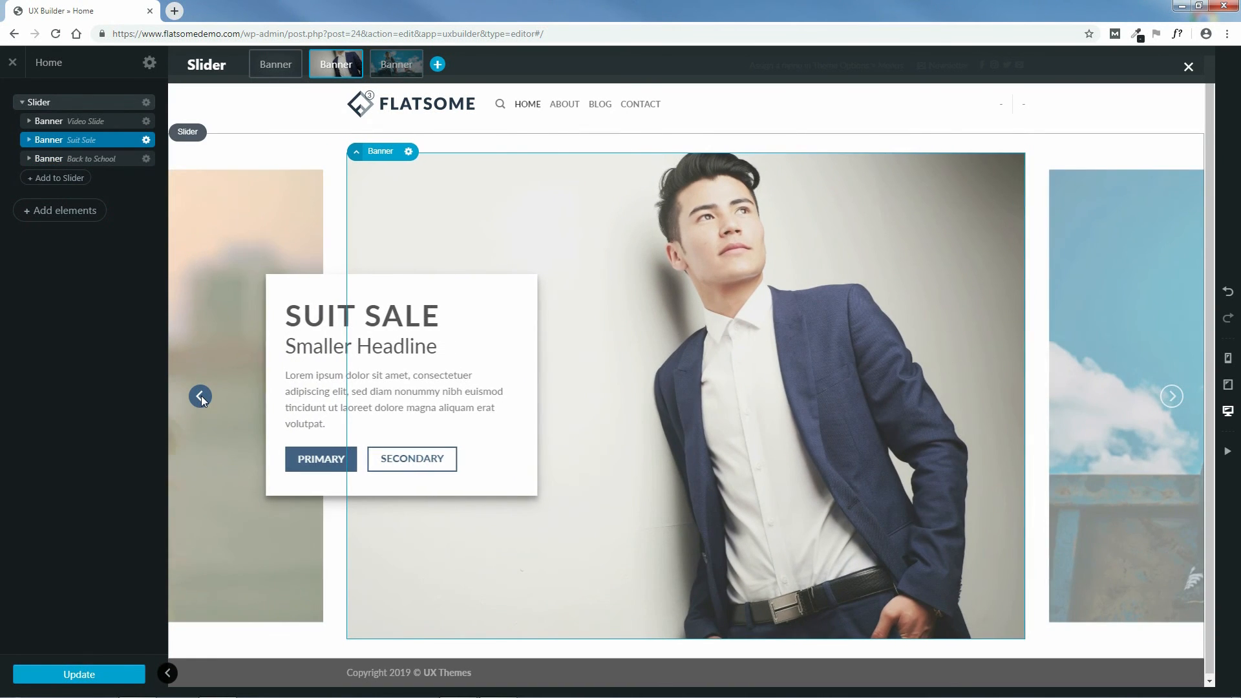
{"action": "left_click", "coordinate": [201, 396]}
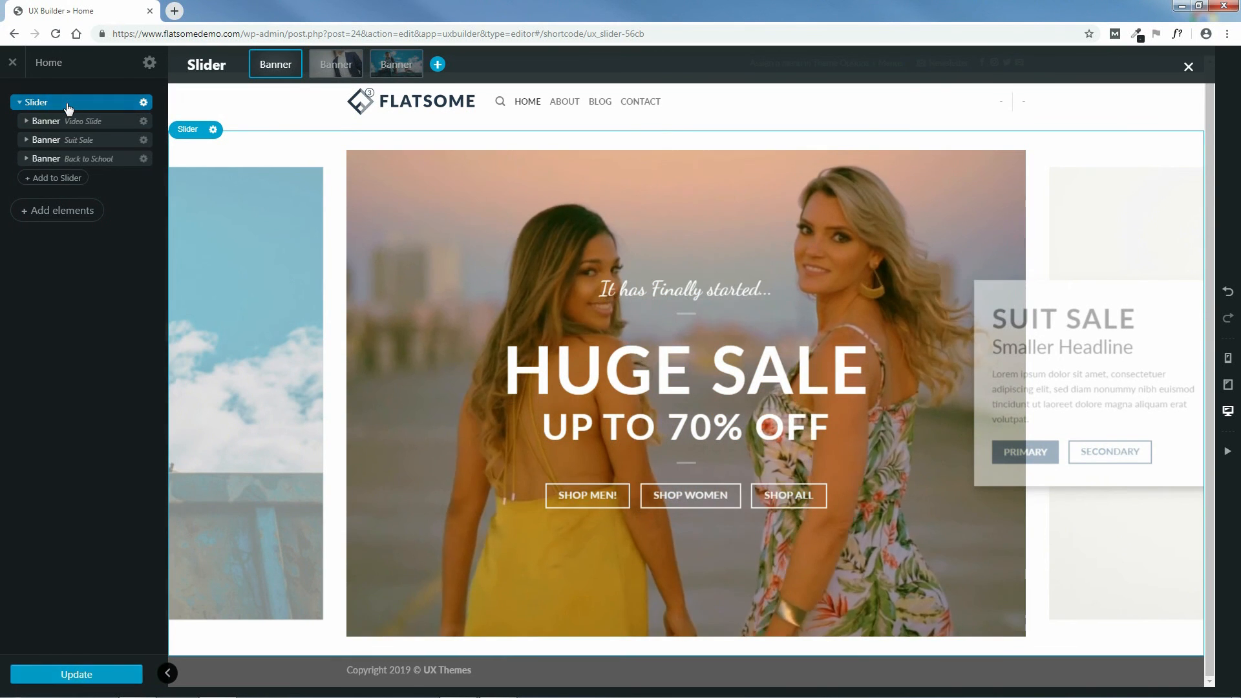
- Try the Shadow layout style on the slider and view the Back to School and Suit Sale banners with it
{"action": "left_click", "coordinate": [68, 109]}
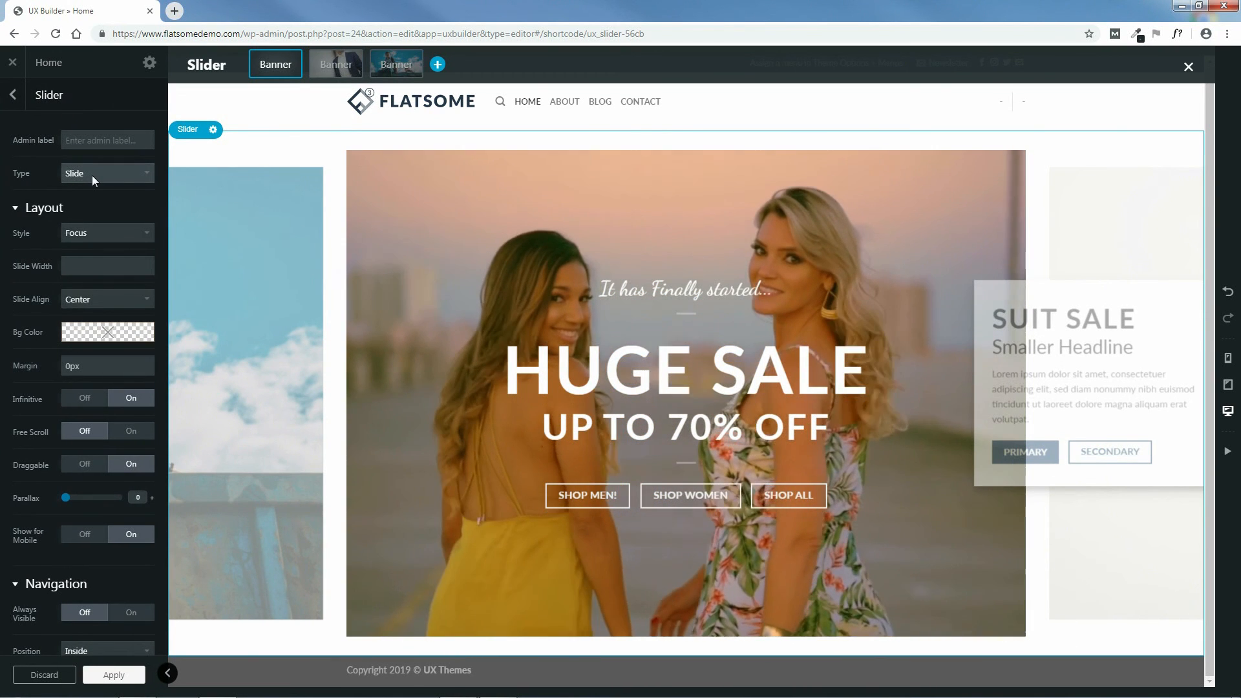
{"action": "left_click", "coordinate": [92, 232]}
{"action": "left_click", "coordinate": [79, 280]}
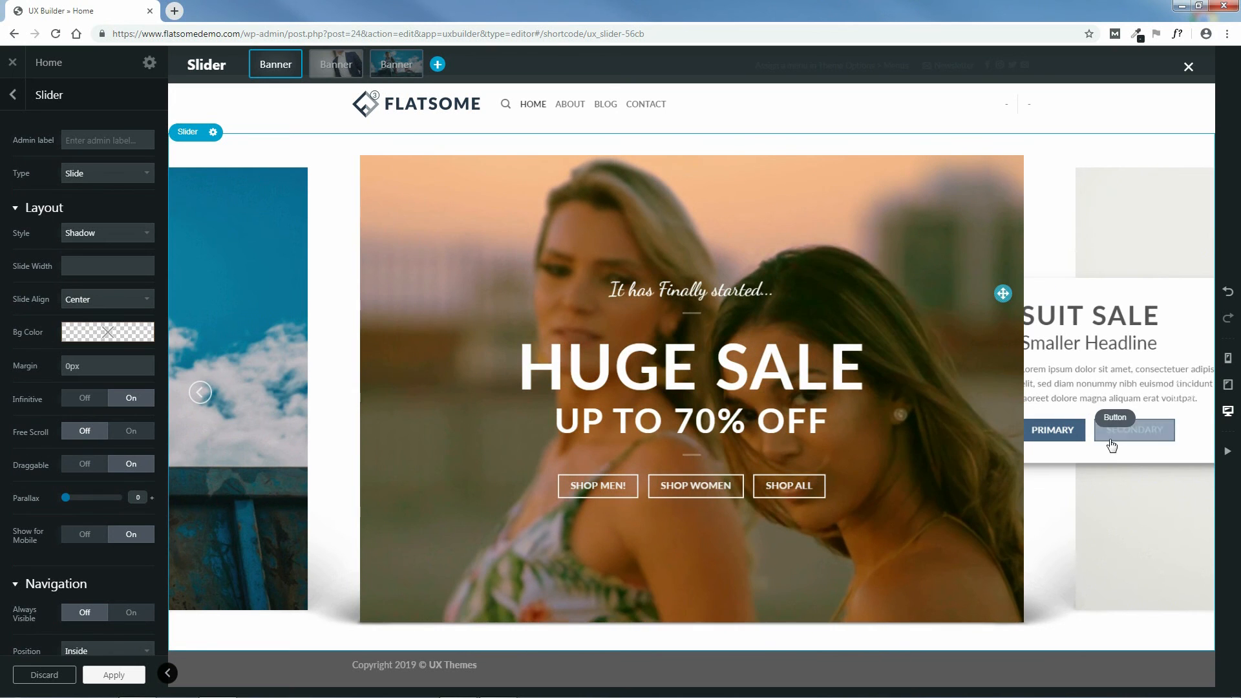
{"action": "left_click", "coordinate": [198, 393]}
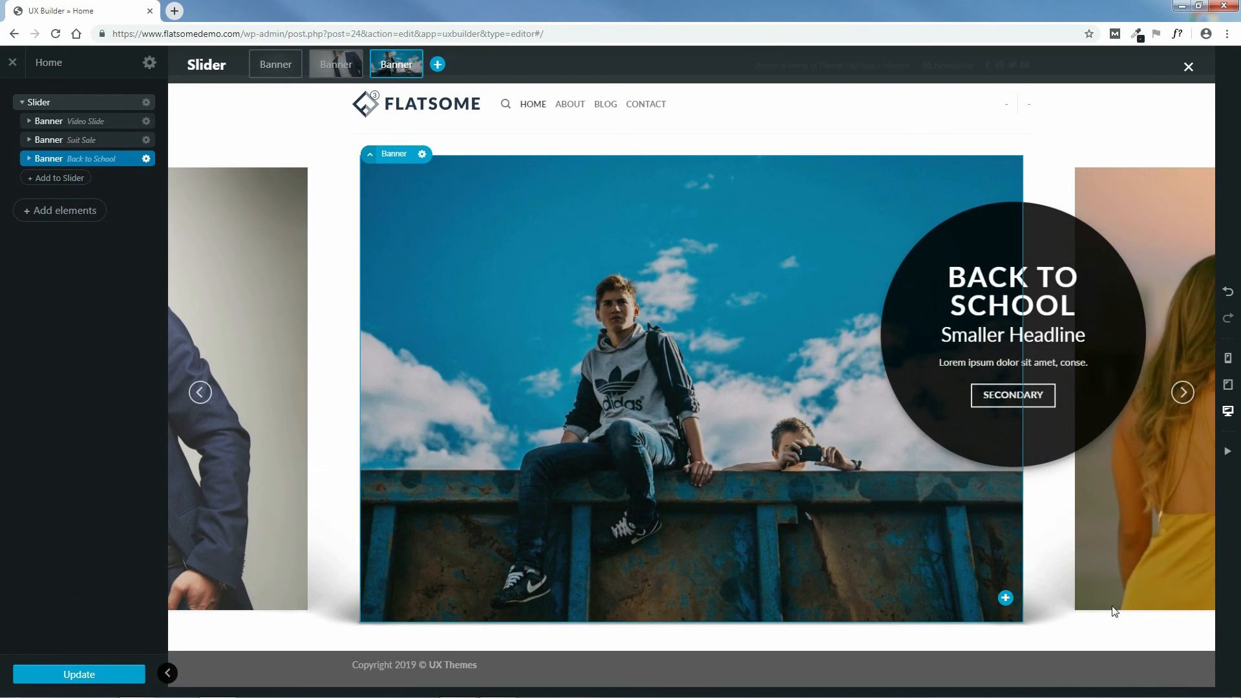
{"action": "left_click", "coordinate": [200, 393]}
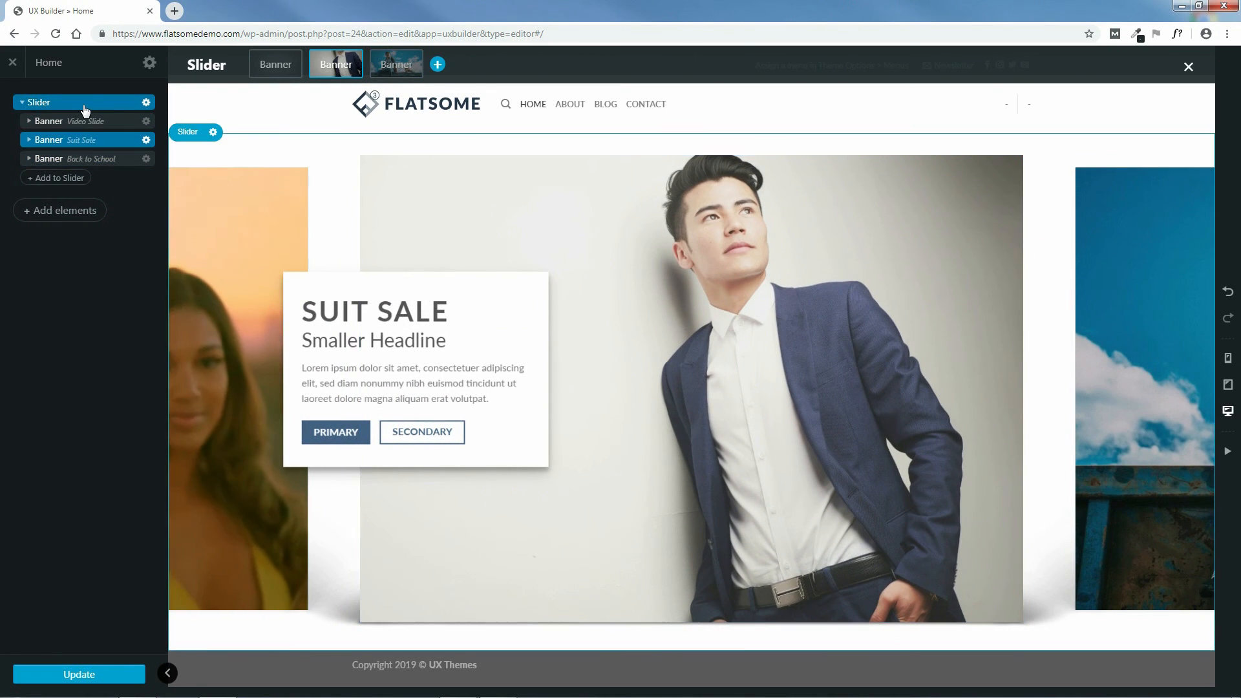
- Set the slider's layout style back to Default
{"action": "left_click", "coordinate": [83, 105]}
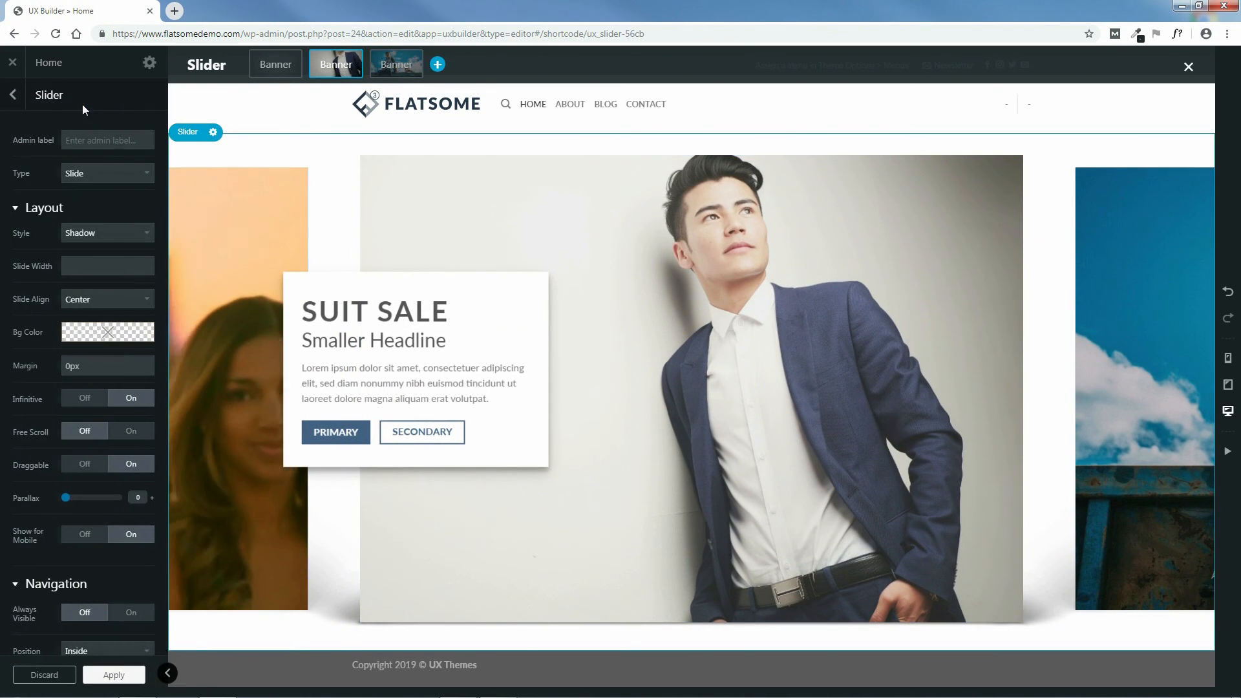
{"action": "left_click", "coordinate": [115, 233]}
{"action": "left_click", "coordinate": [102, 247]}
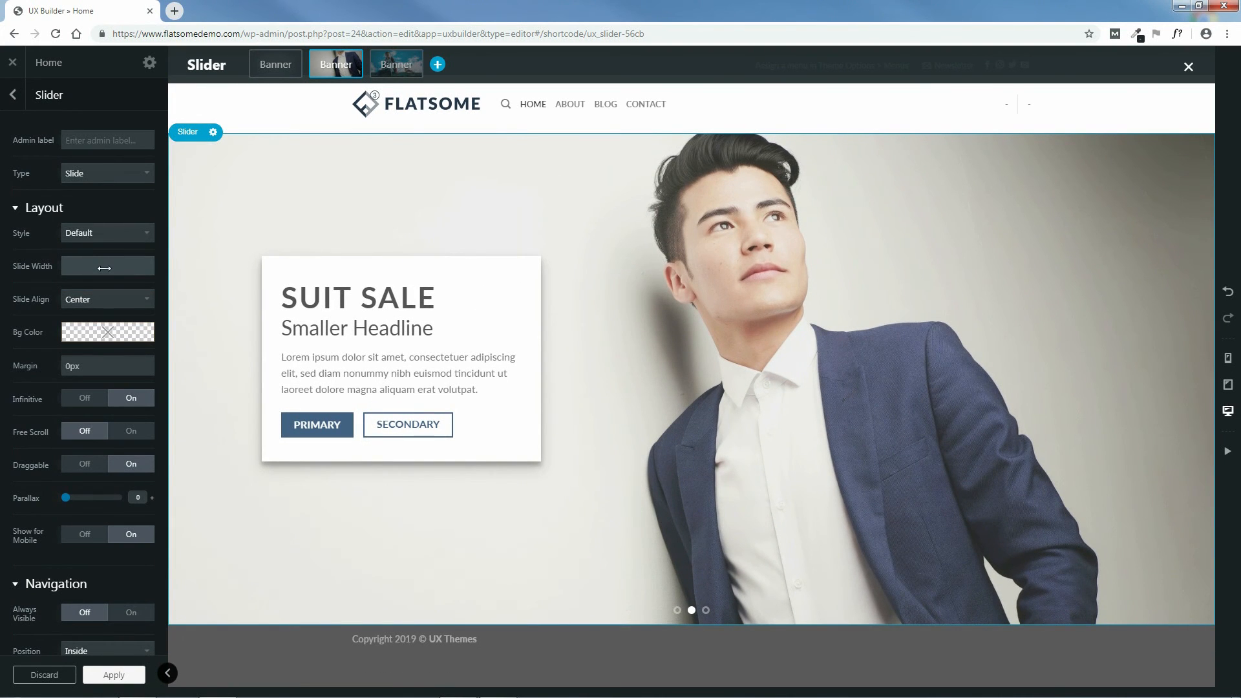
- Try the Left and Right slide alignments on the slider, and return the alignment to Center
{"action": "left_click", "coordinate": [110, 300]}
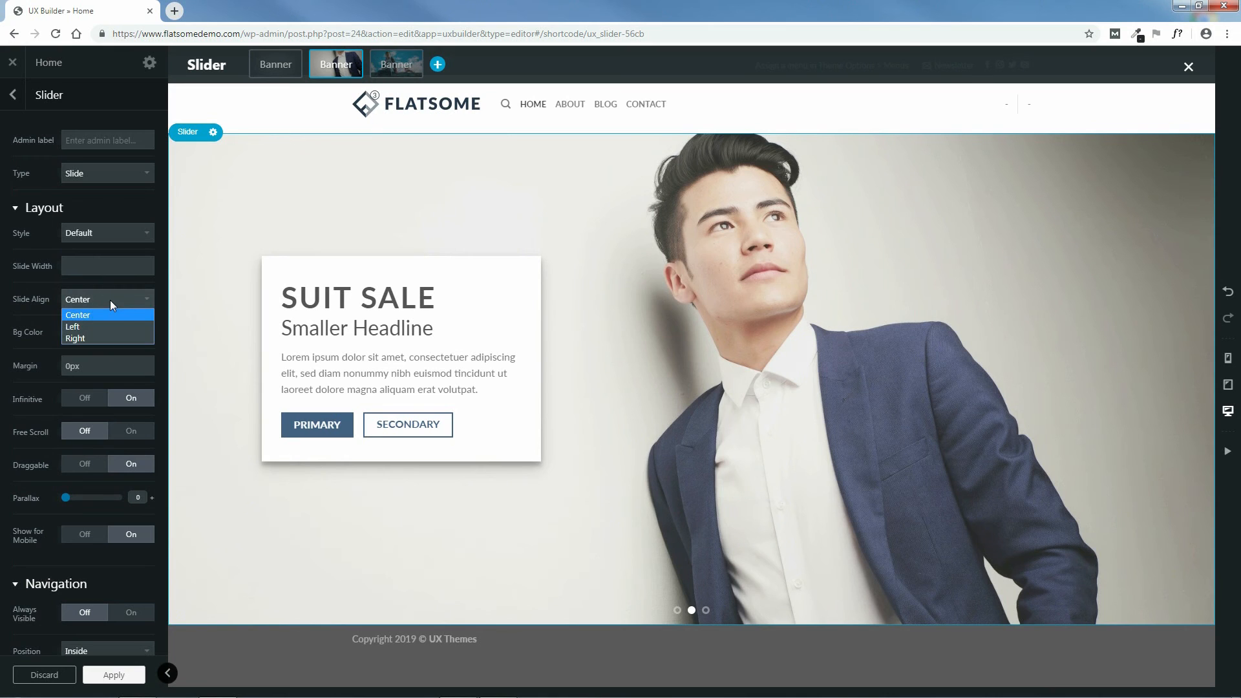
{"action": "left_click", "coordinate": [102, 321]}
{"action": "mouse_move", "coordinate": [104, 330]}
{"action": "left_click", "coordinate": [93, 300]}
{"action": "left_click", "coordinate": [88, 338]}
{"action": "mouse_move", "coordinate": [95, 332]}
{"action": "left_click", "coordinate": [95, 296]}
{"action": "left_click", "coordinate": [92, 312]}
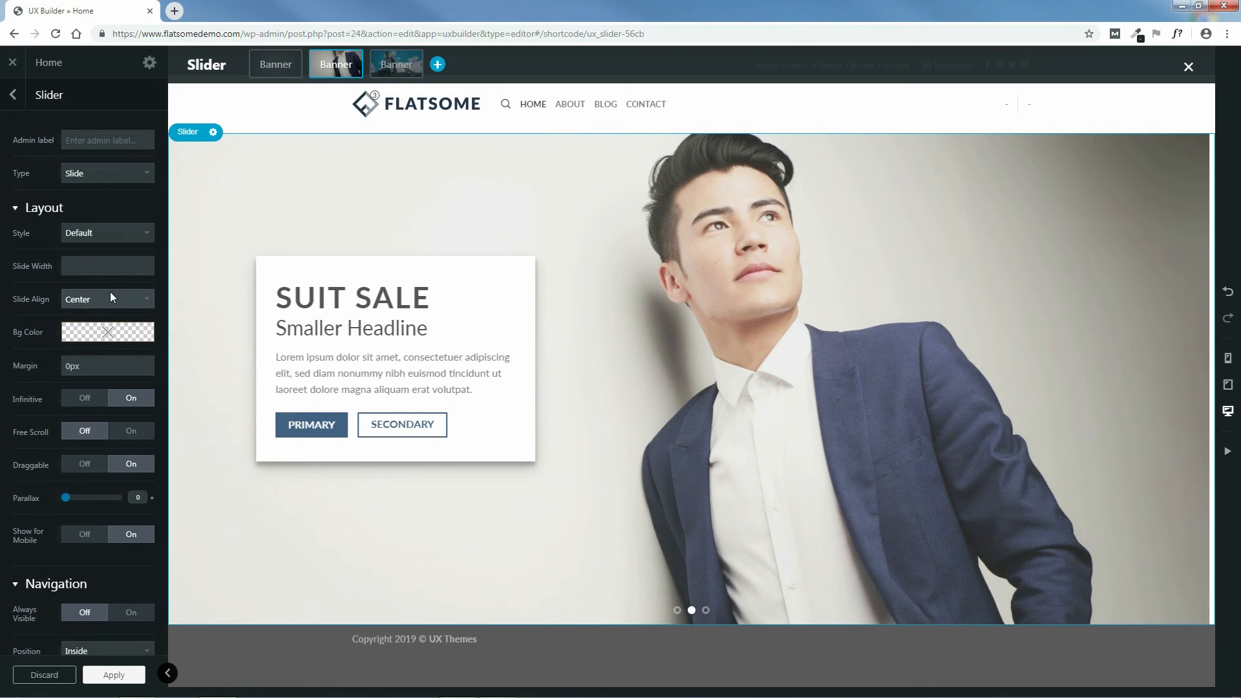
- Try a slider margin of about 45px, and clear the margin value
{"action": "mouse_move", "coordinate": [122, 338]}
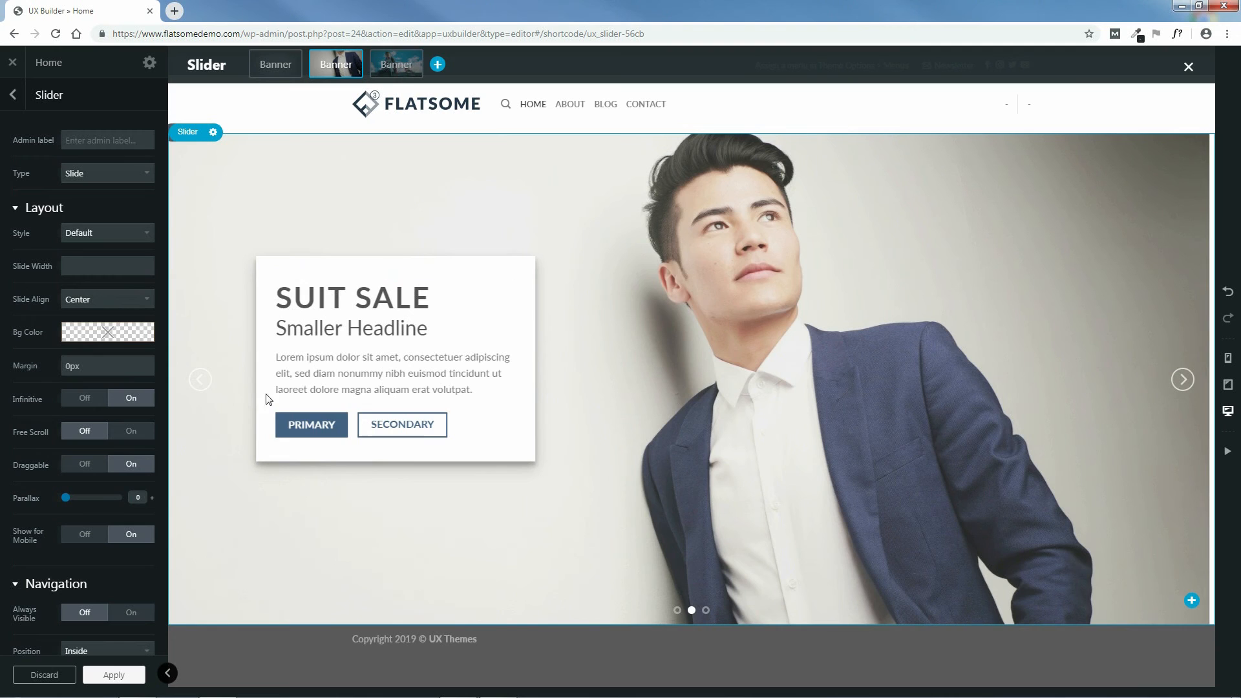
{"action": "left_click_drag", "start_coordinate": [104, 373], "coordinate": [139, 370]}
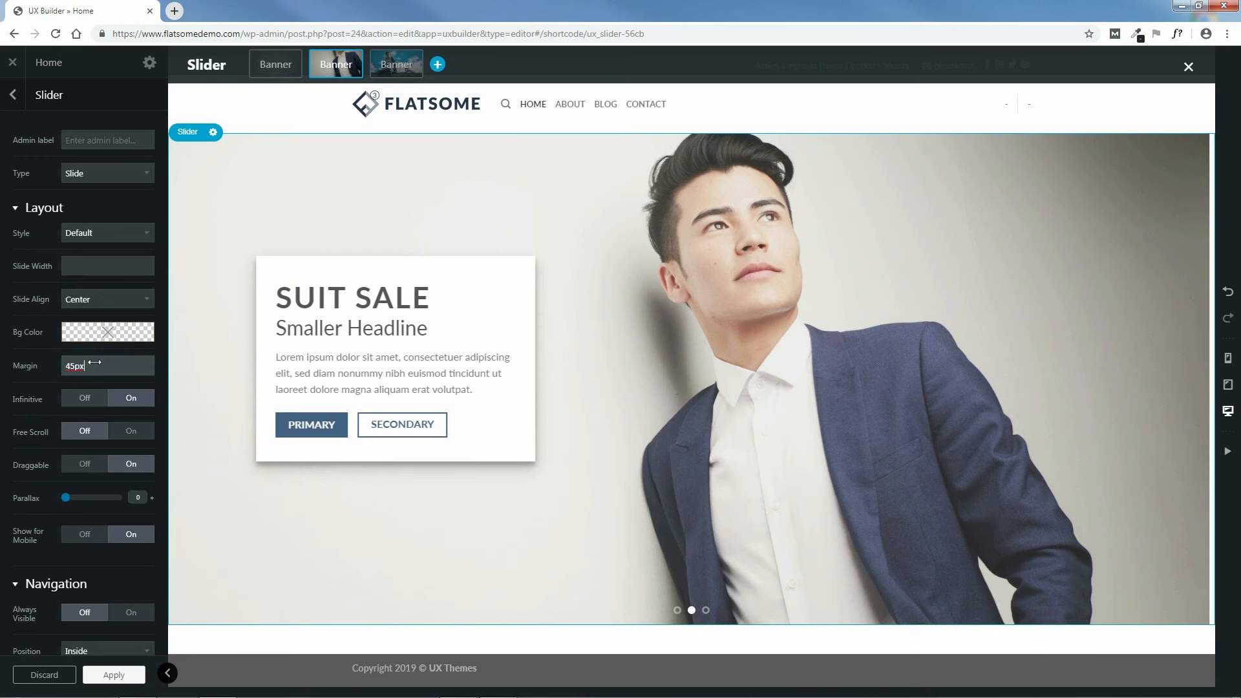
{"action": "left_click_drag", "start_coordinate": [107, 365], "coordinate": [68, 366]}
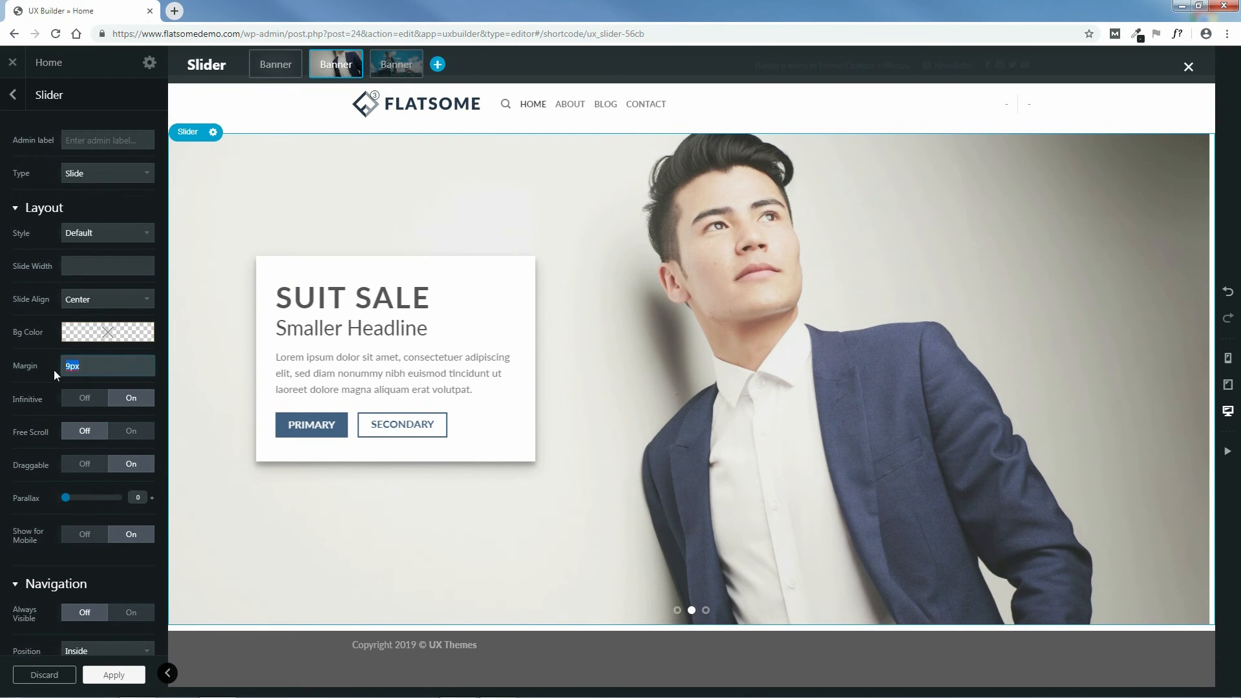
{"action": "key", "text": "BackSpace"}
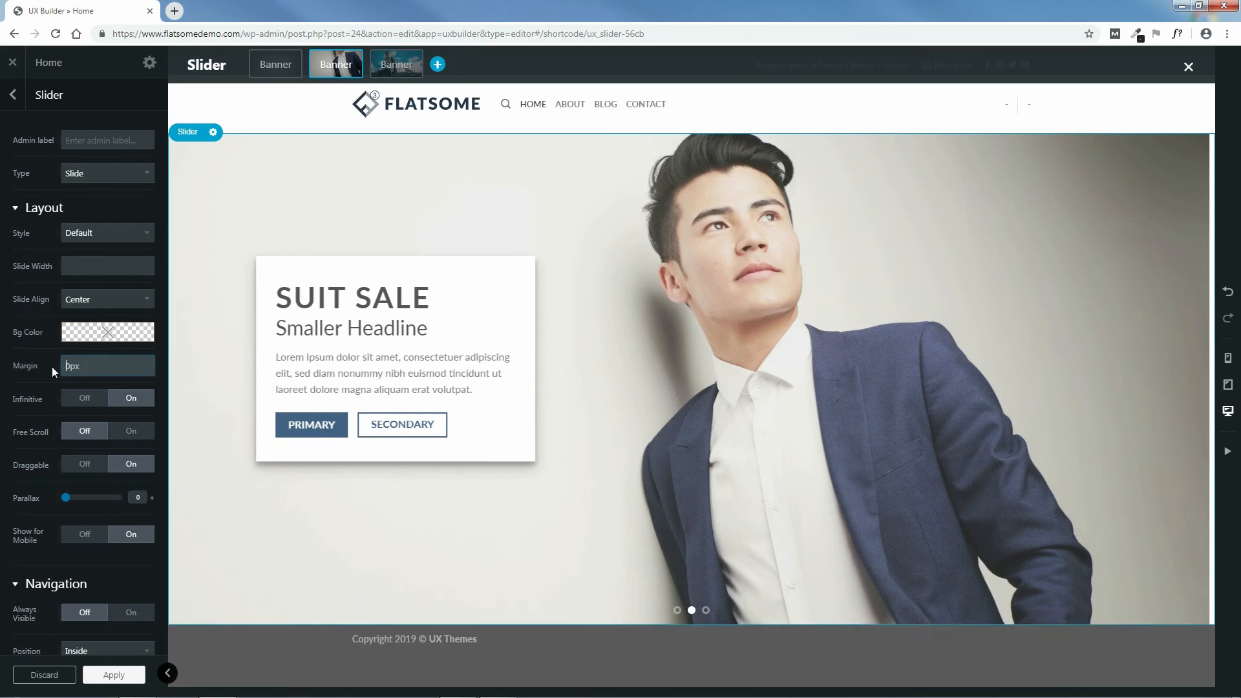
{"action": "left_click", "coordinate": [161, 369]}
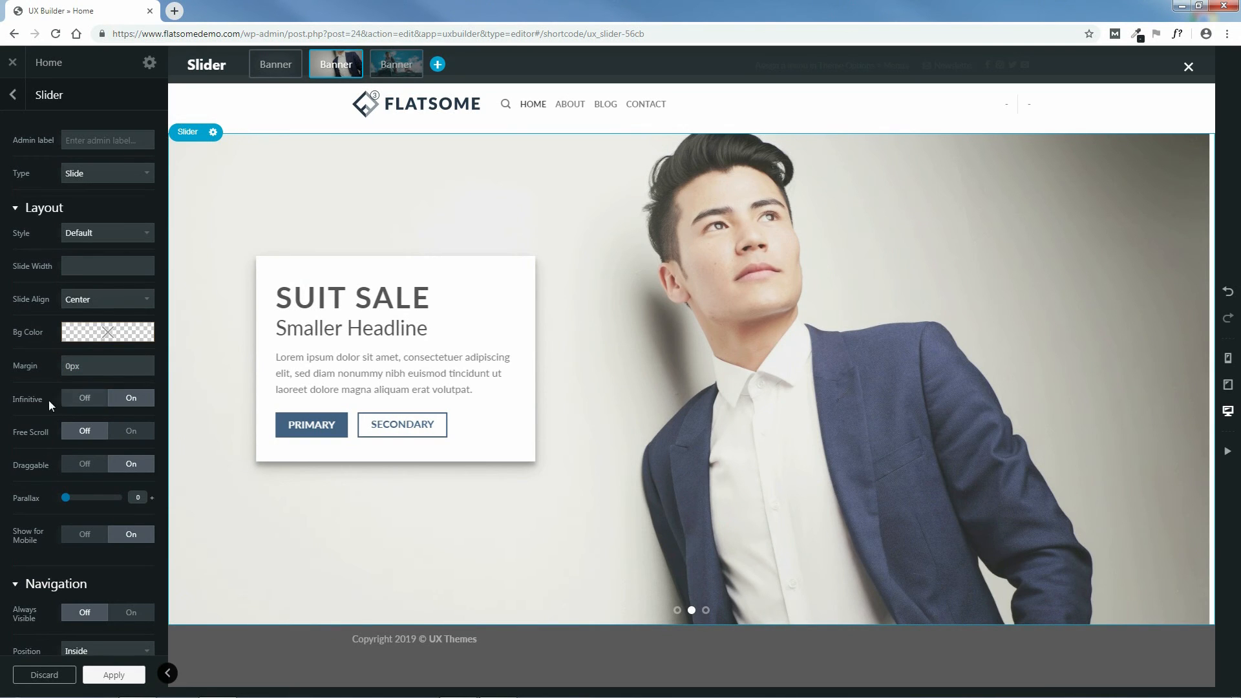
- Turn off the slider's Infinitive option, step through the banners in both directions, and reopen the slider's settings
{"action": "left_click", "coordinate": [97, 401]}
{"action": "left_click", "coordinate": [1182, 380]}
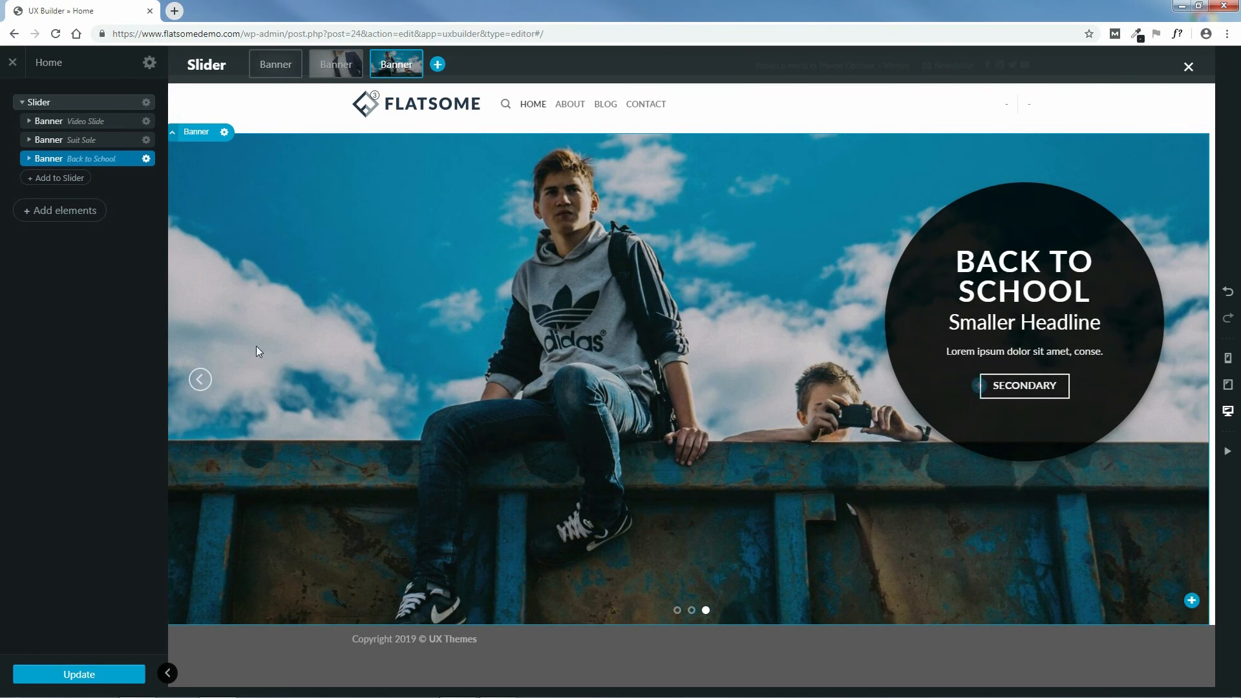
{"action": "left_click", "coordinate": [200, 380]}
{"action": "left_click", "coordinate": [200, 381]}
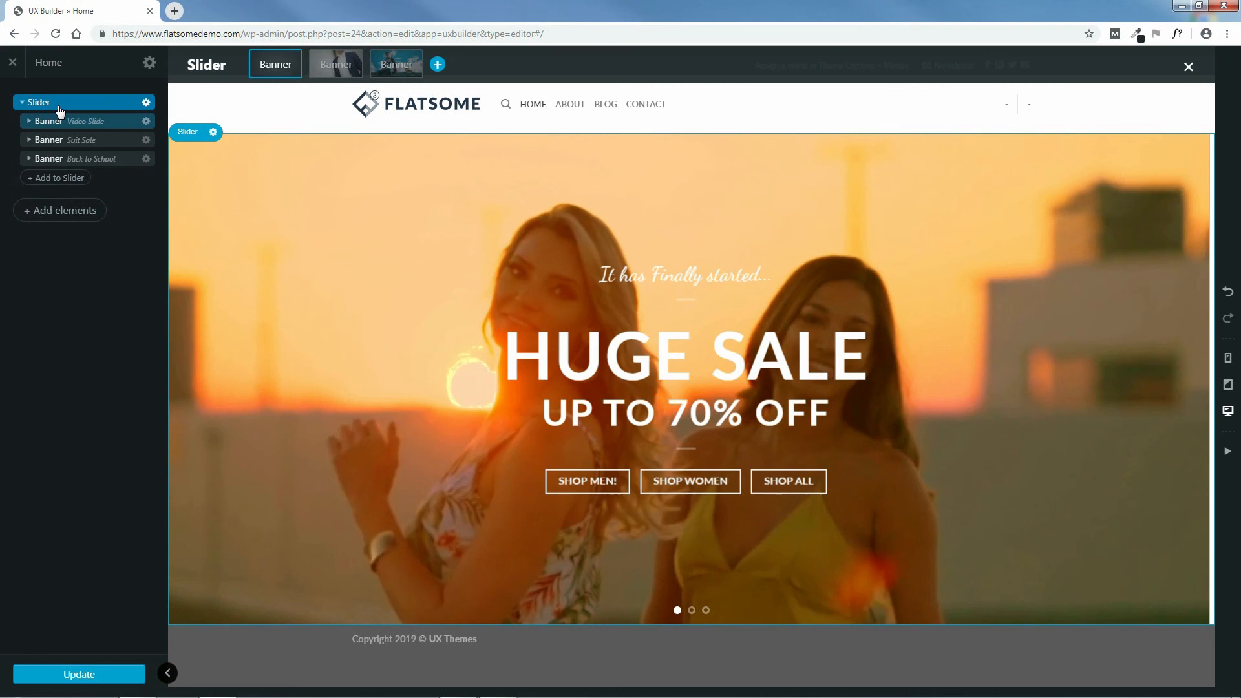
{"action": "left_click", "coordinate": [59, 106]}
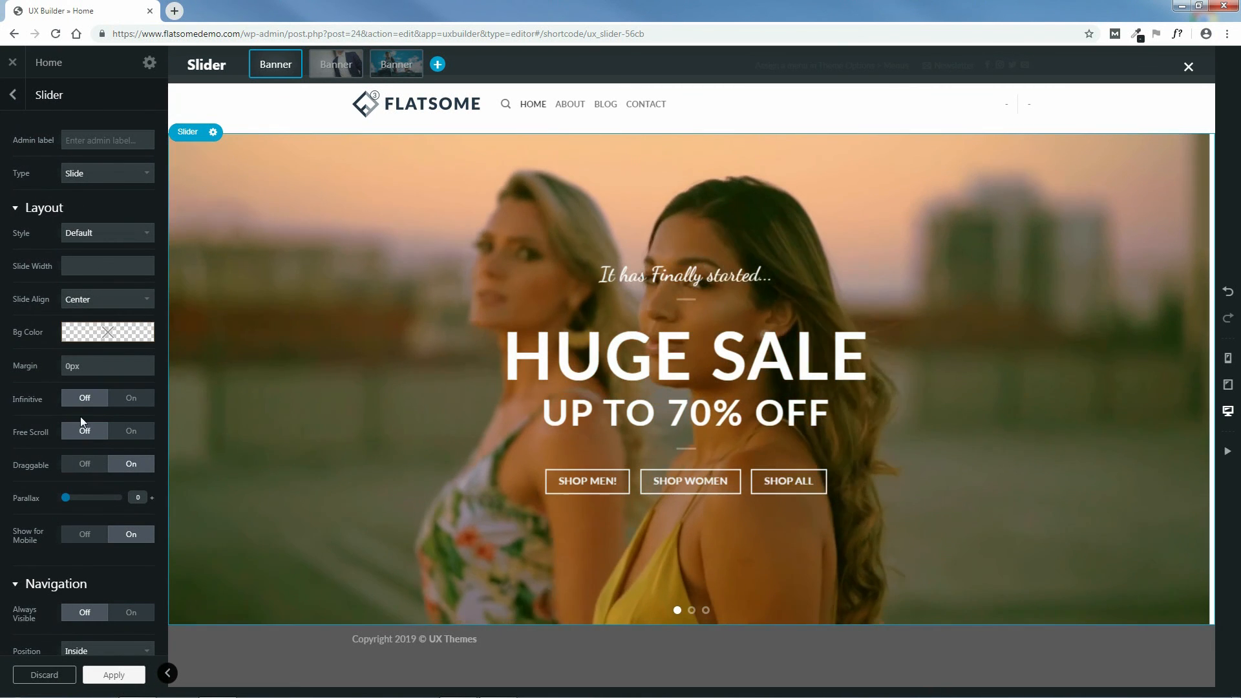
- Turn the slider's Infinitive option back on, then toggle Show for Mobile off and on again
{"action": "left_click", "coordinate": [131, 398]}
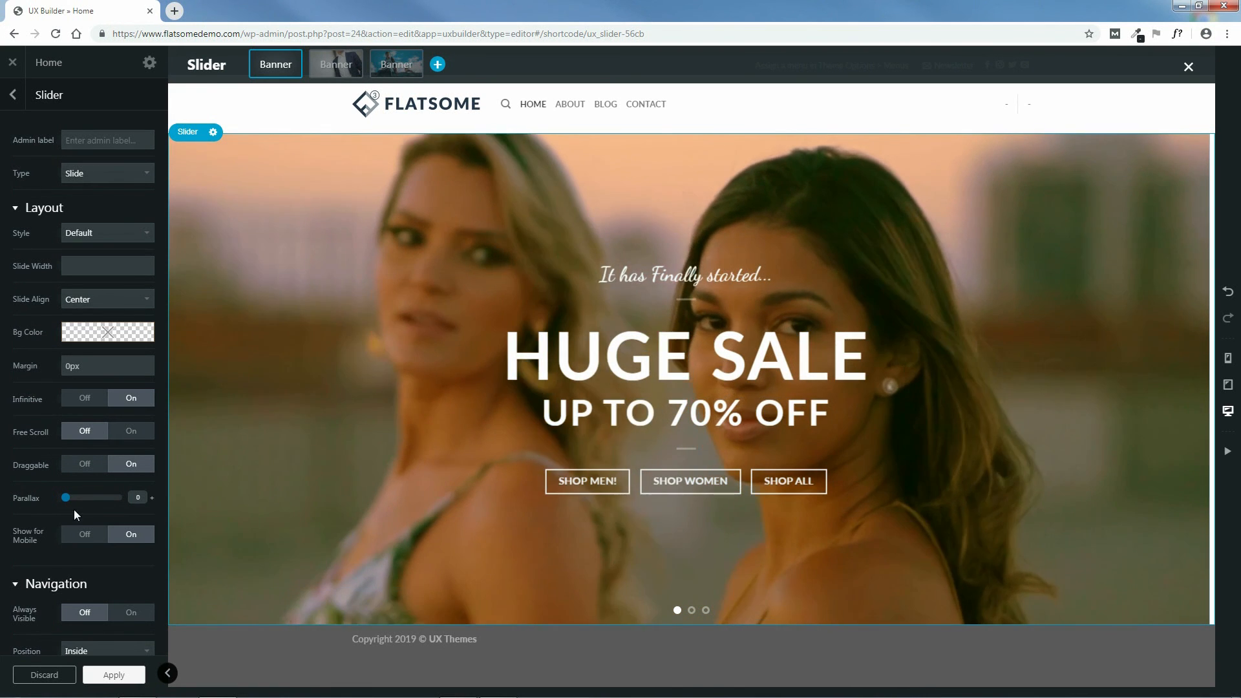
{"action": "scroll", "coordinate": [160, 514], "scroll_direction": "down", "scroll_amount": 4}
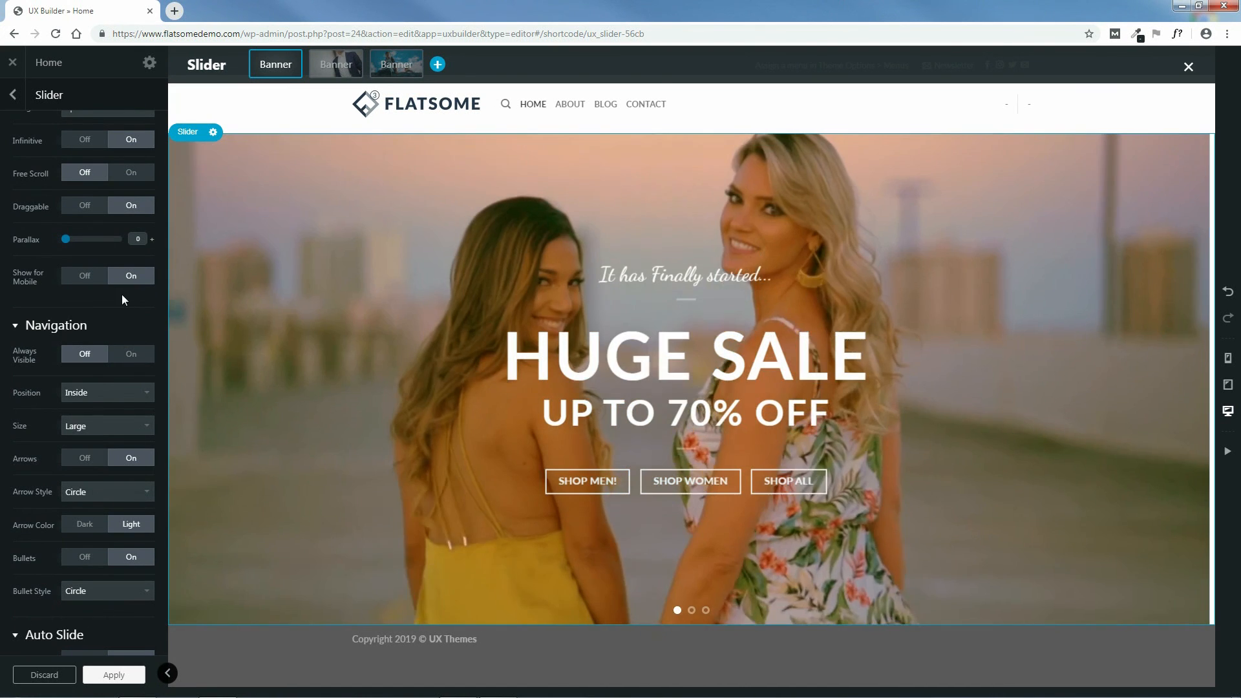
{"action": "left_click", "coordinate": [86, 276]}
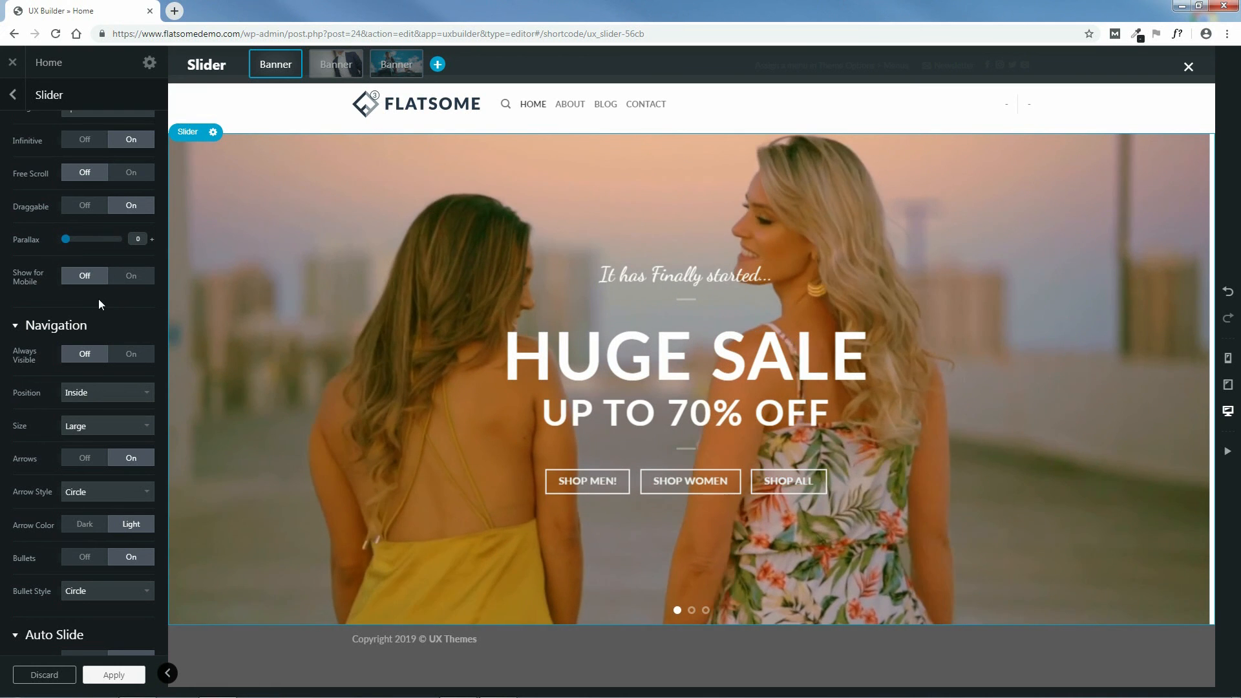
{"action": "left_click", "coordinate": [130, 278]}
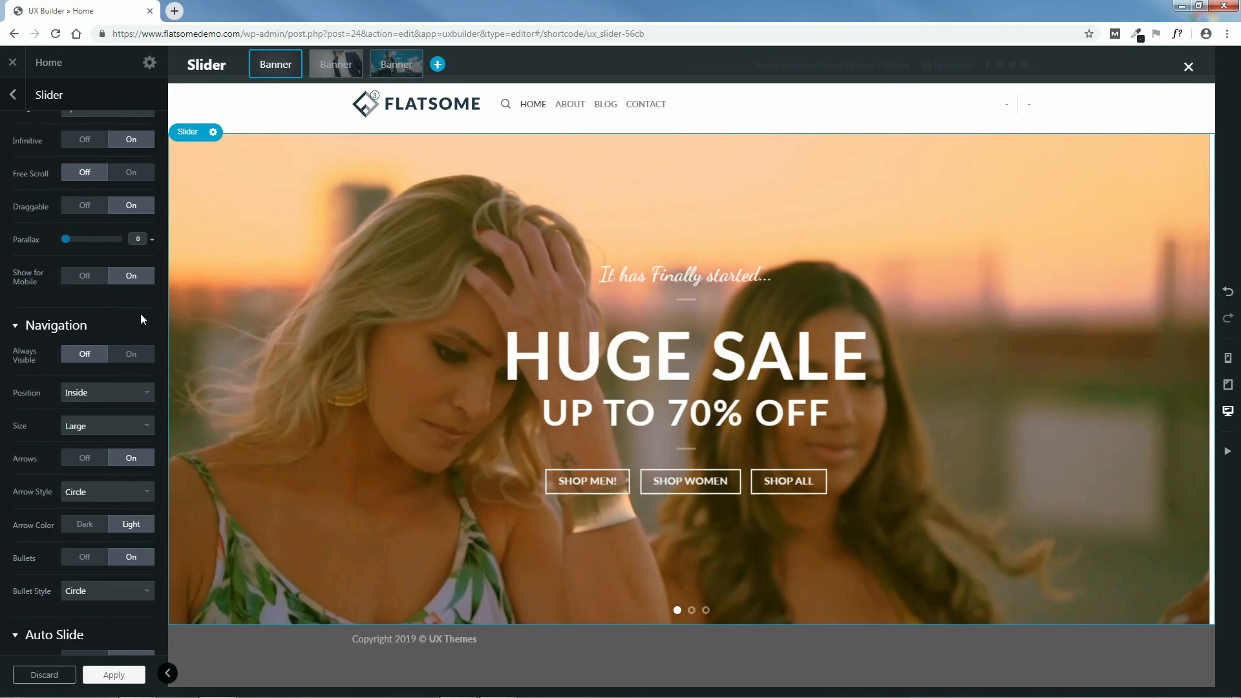
- Try the slider's Always Visible navigation option, and turn it back off
{"action": "scroll", "coordinate": [156, 360], "scroll_direction": "down", "scroll_amount": 1}
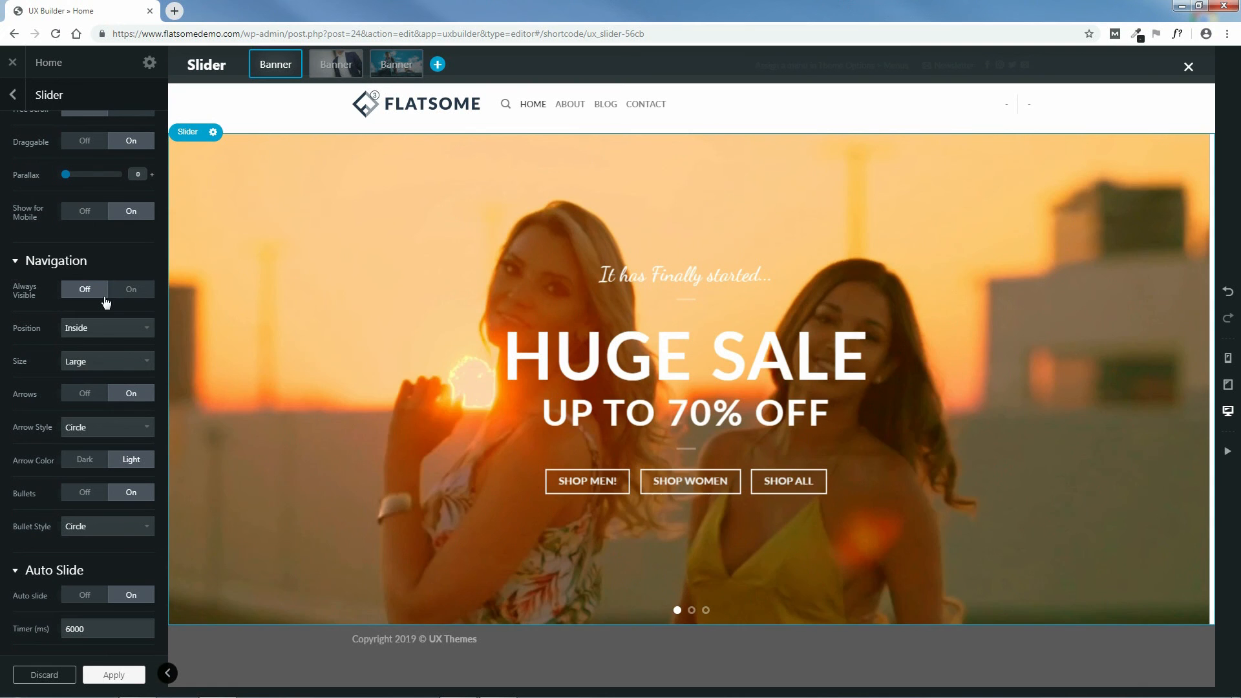
{"action": "left_click", "coordinate": [130, 290]}
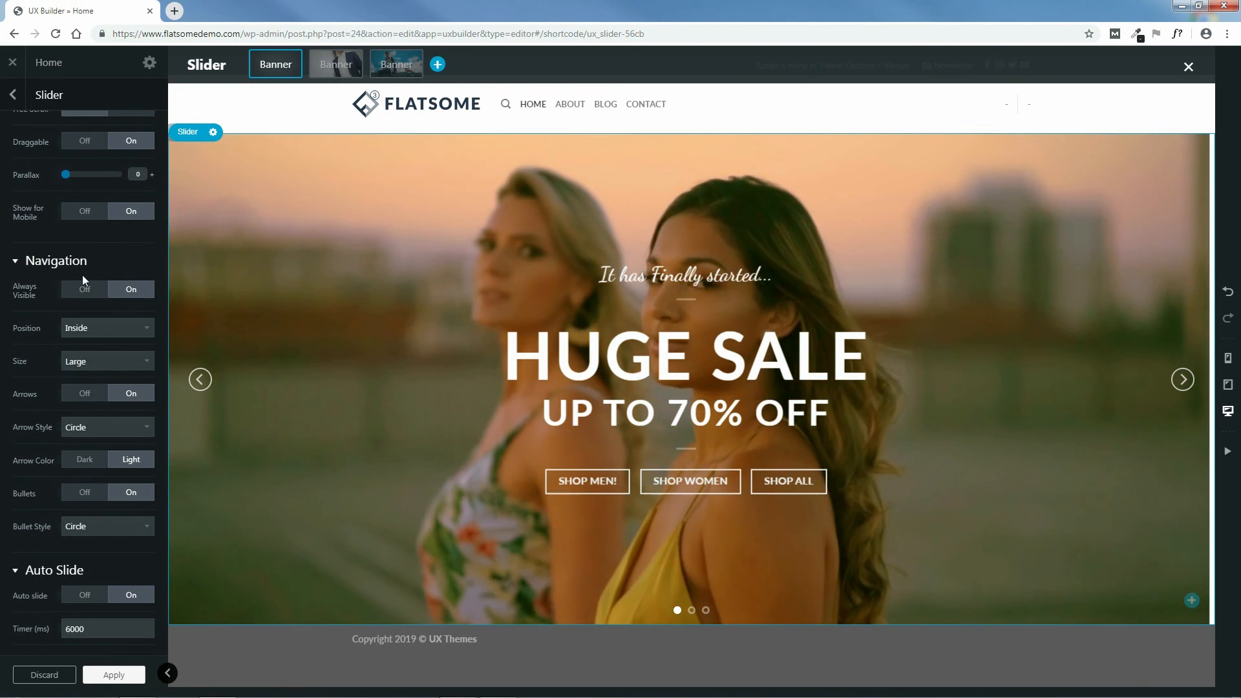
{"action": "left_click", "coordinate": [80, 290]}
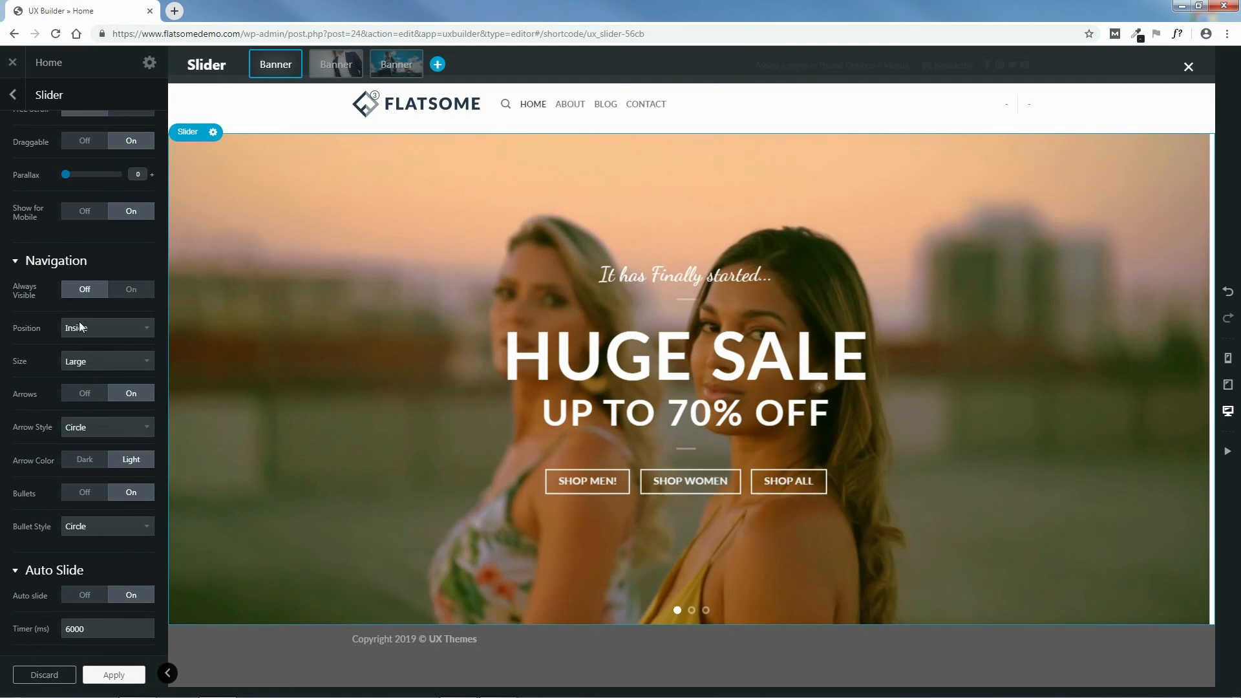
- Try the Outside navigation position, preview the slider at full width, and return the position to Inside
{"action": "left_click", "coordinate": [79, 327]}
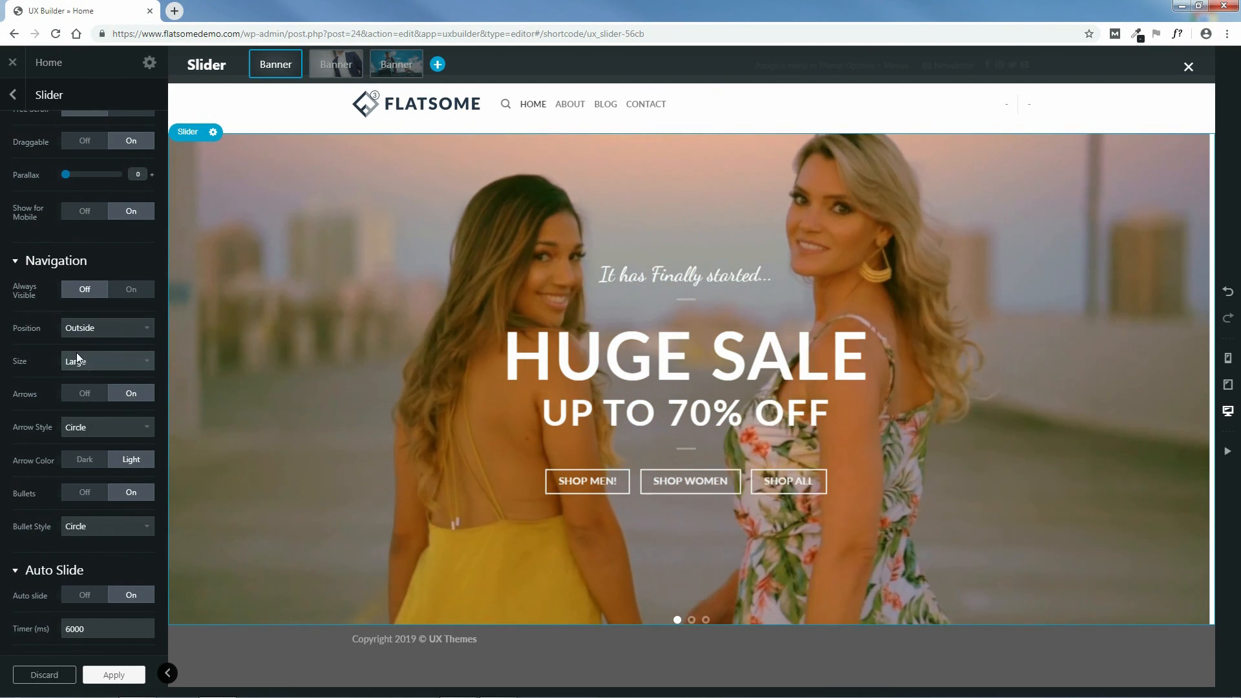
{"action": "left_click", "coordinate": [77, 354]}
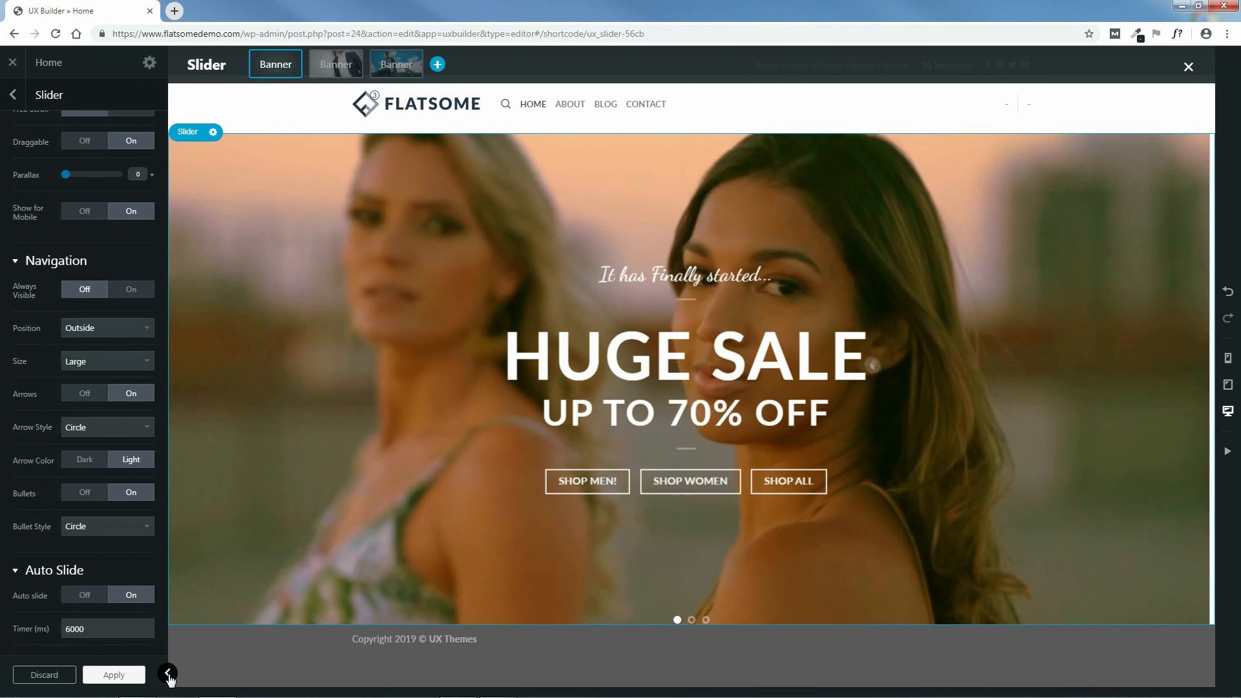
{"action": "left_click", "coordinate": [168, 674]}
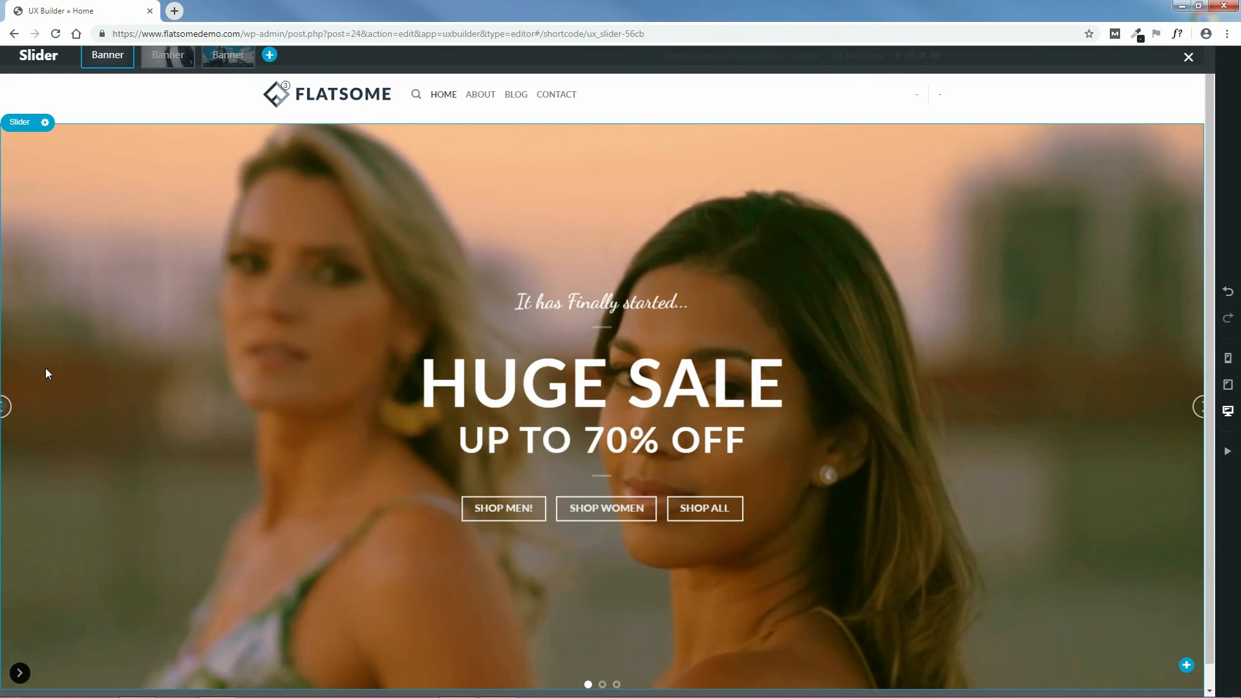
{"action": "left_click", "coordinate": [19, 674]}
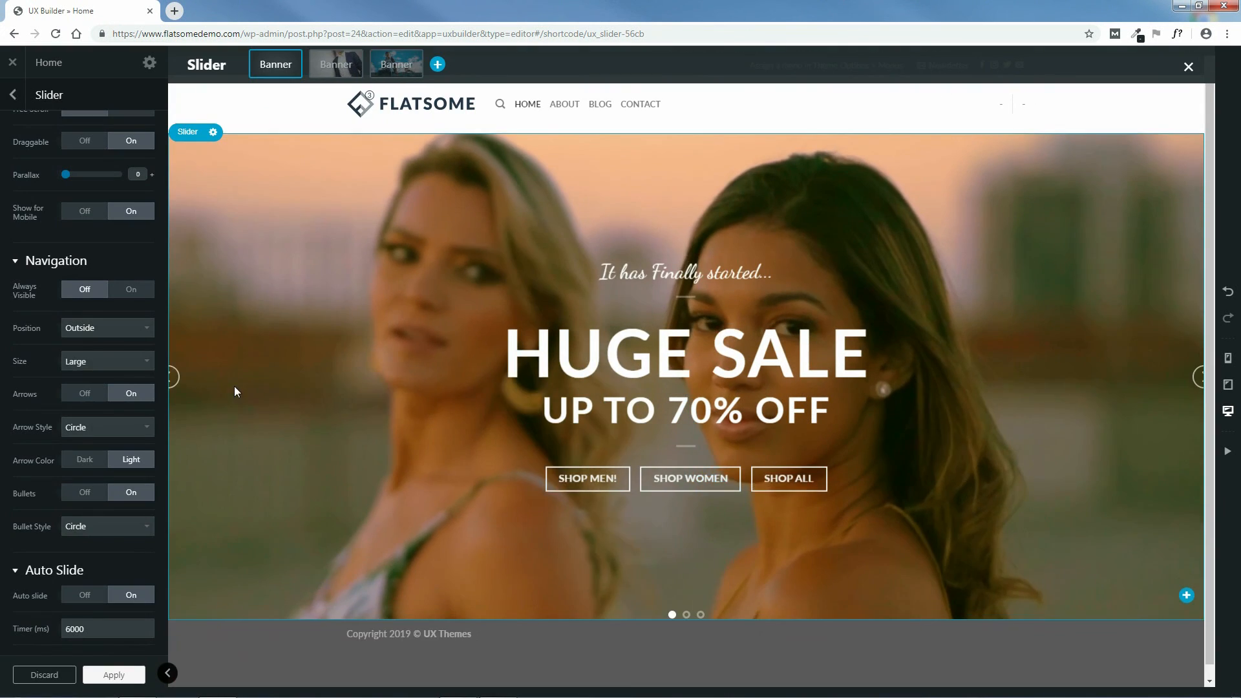
{"action": "left_click", "coordinate": [107, 328]}
{"action": "left_click", "coordinate": [102, 344]}
- Try the Normal navigation size on the slider, and return the size to Large
{"action": "left_click", "coordinate": [106, 362]}
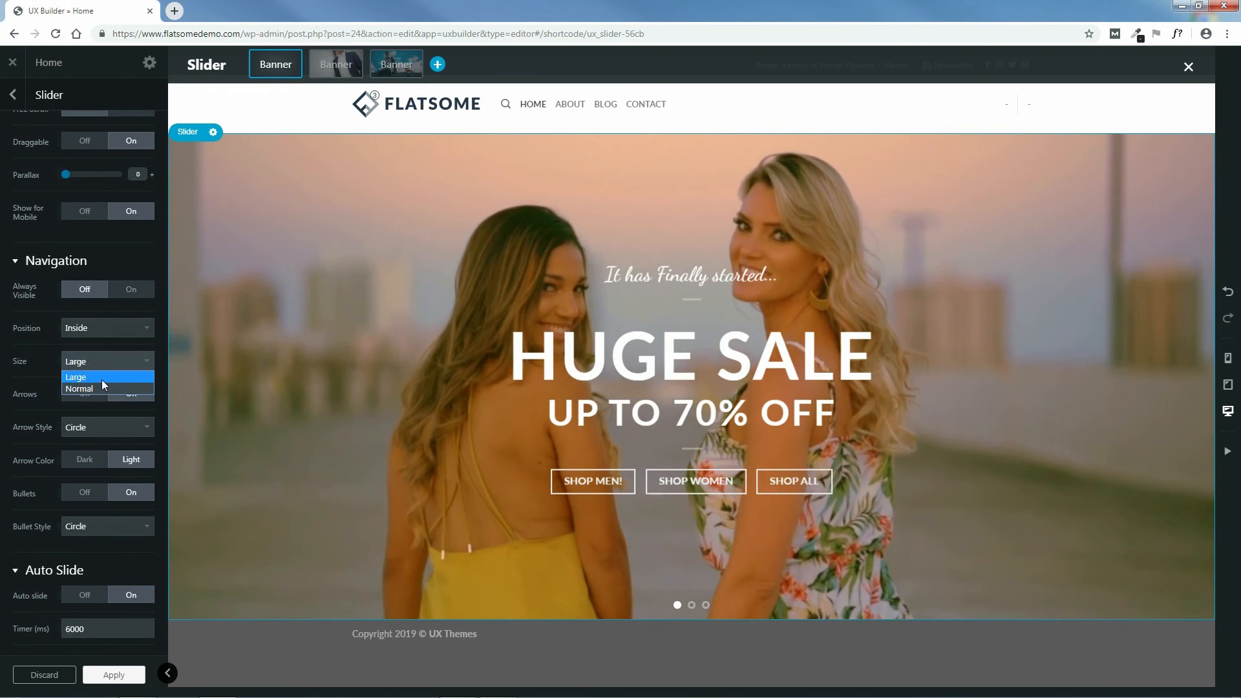
{"action": "left_click", "coordinate": [102, 378]}
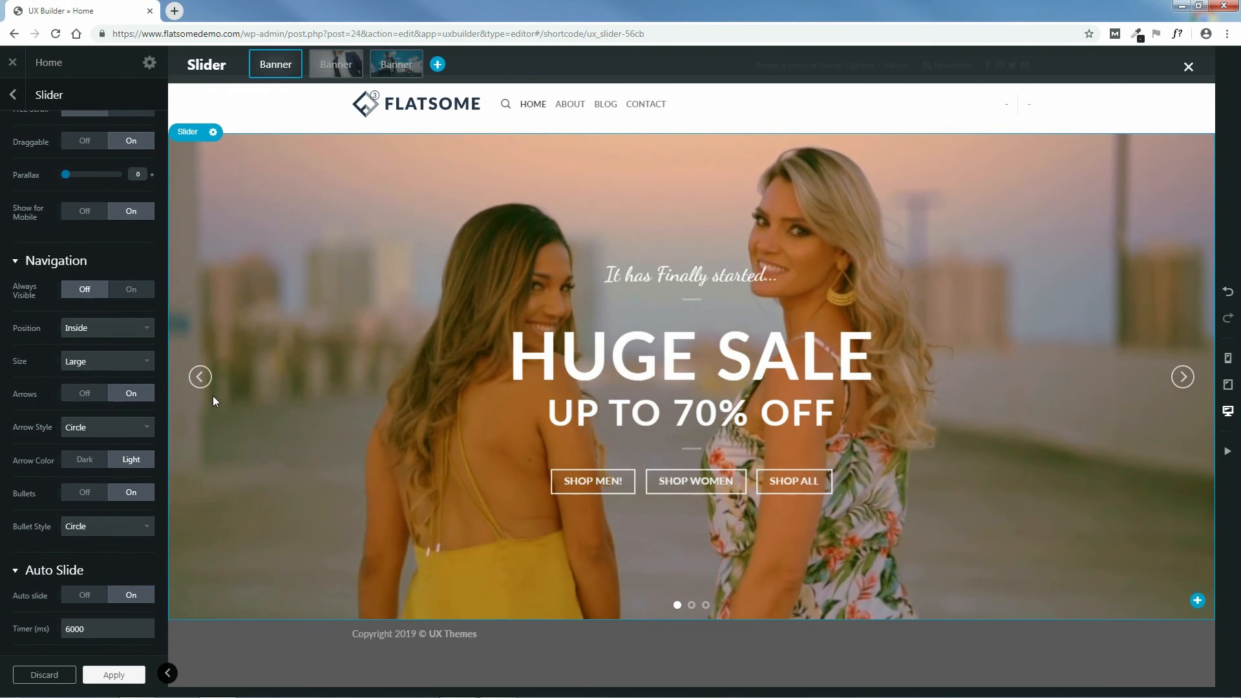
{"action": "left_click", "coordinate": [106, 362]}
{"action": "left_click", "coordinate": [99, 385]}
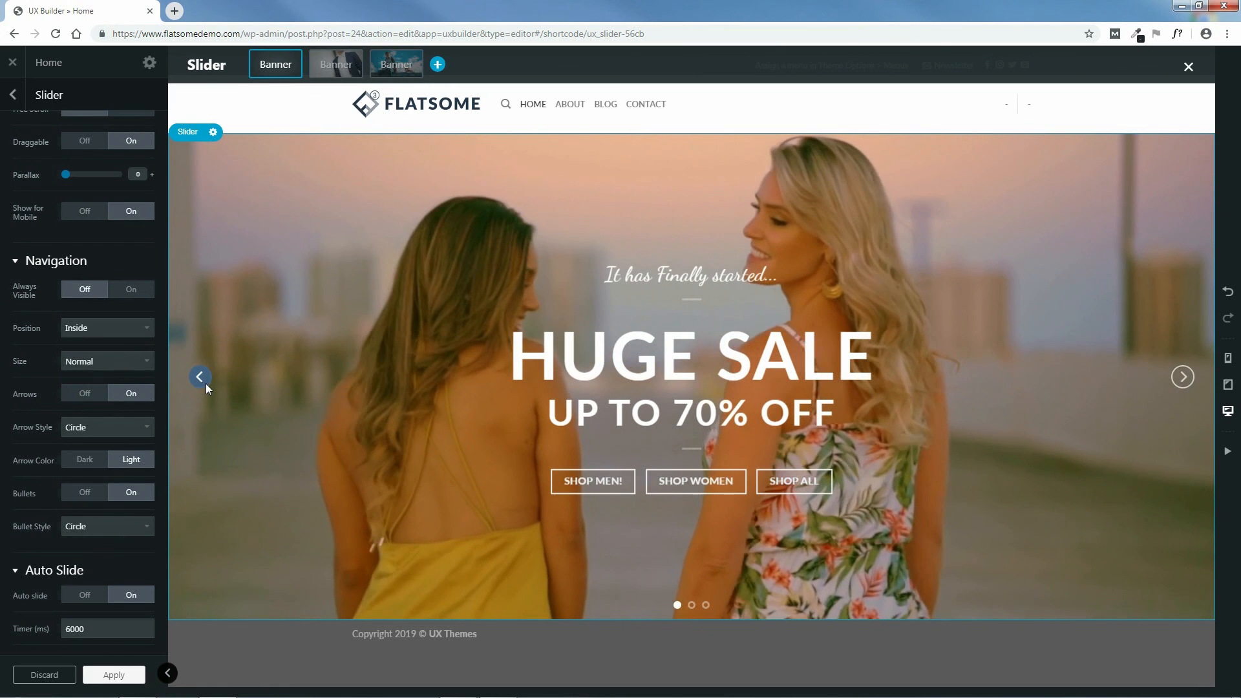
{"action": "left_click", "coordinate": [107, 361]}
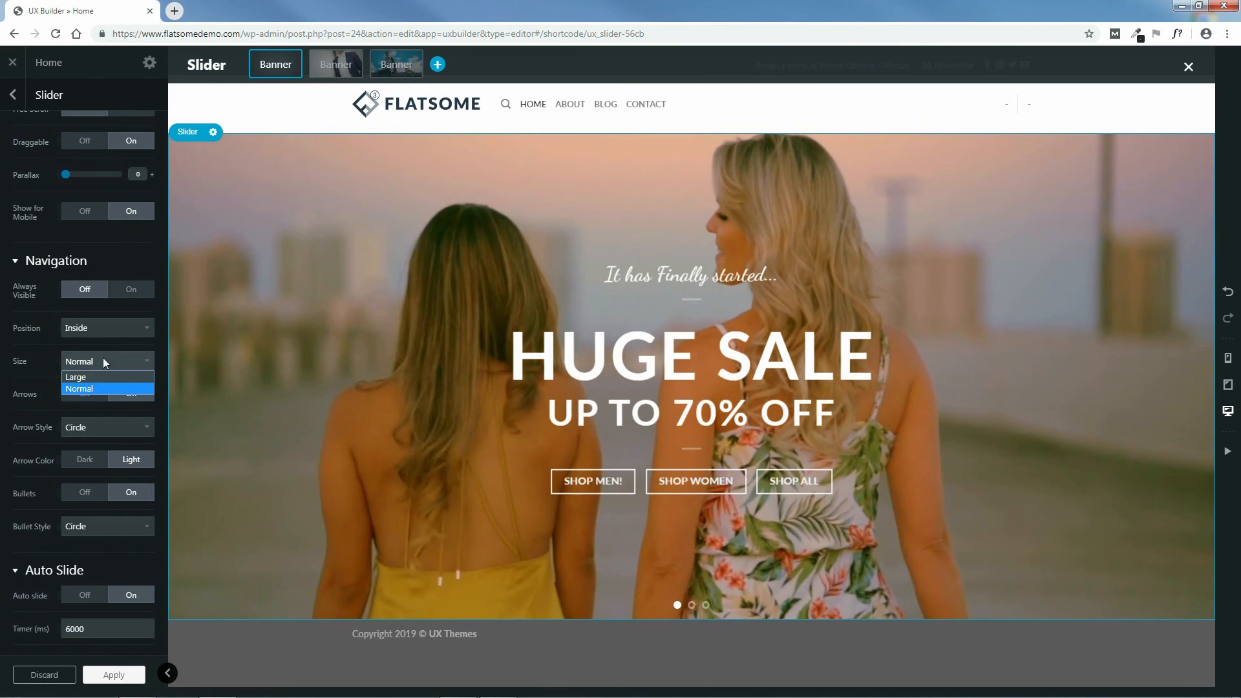
{"action": "left_click", "coordinate": [104, 376]}
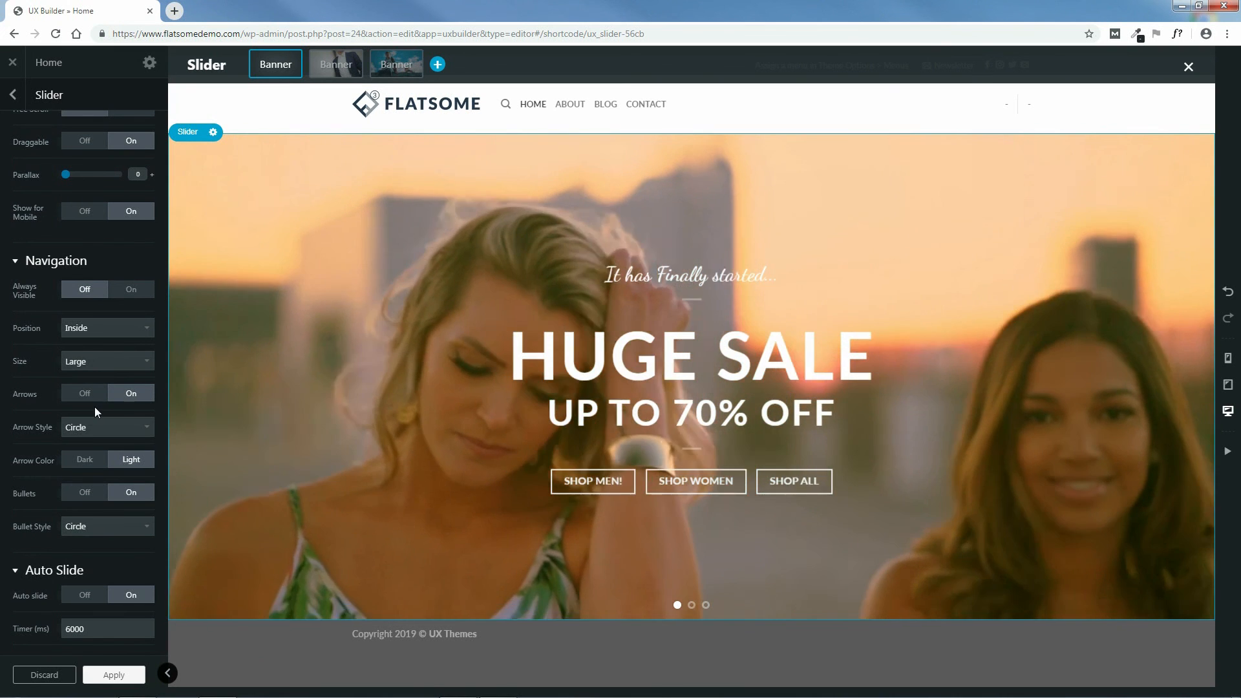
- Turn off the slider's arrows, try switching banners with the navigation bullets, and reopen the slider's settings
{"action": "left_click", "coordinate": [84, 394]}
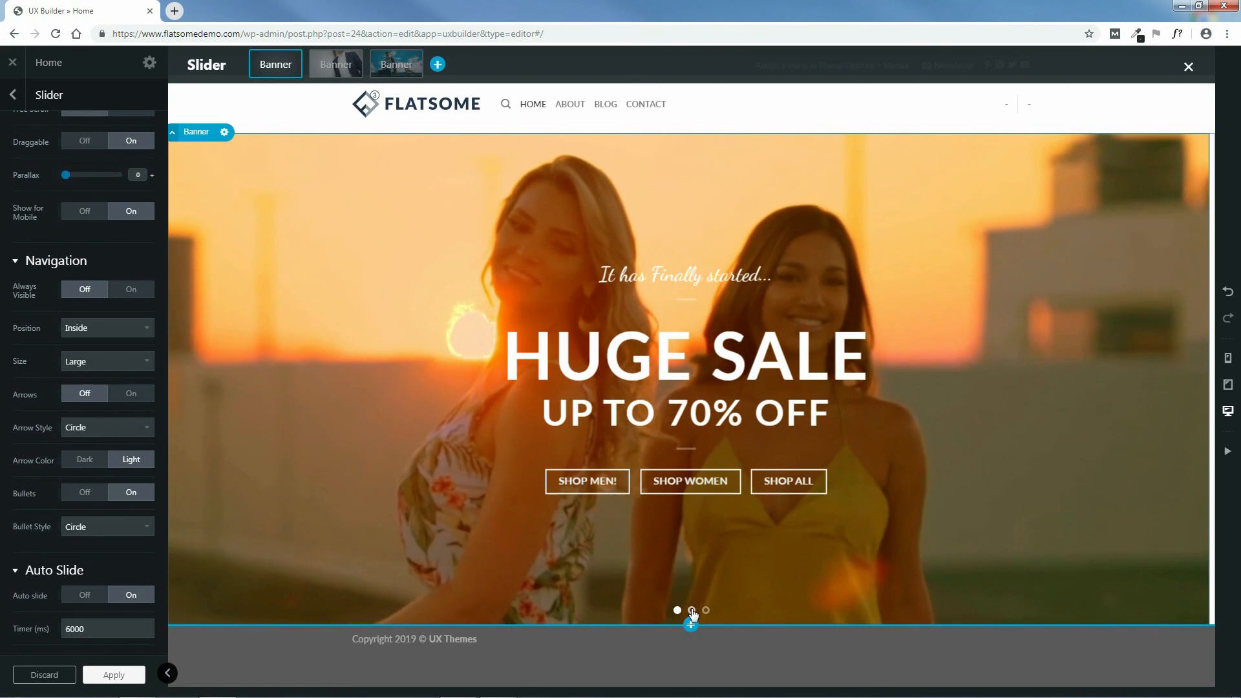
{"action": "left_click", "coordinate": [693, 611]}
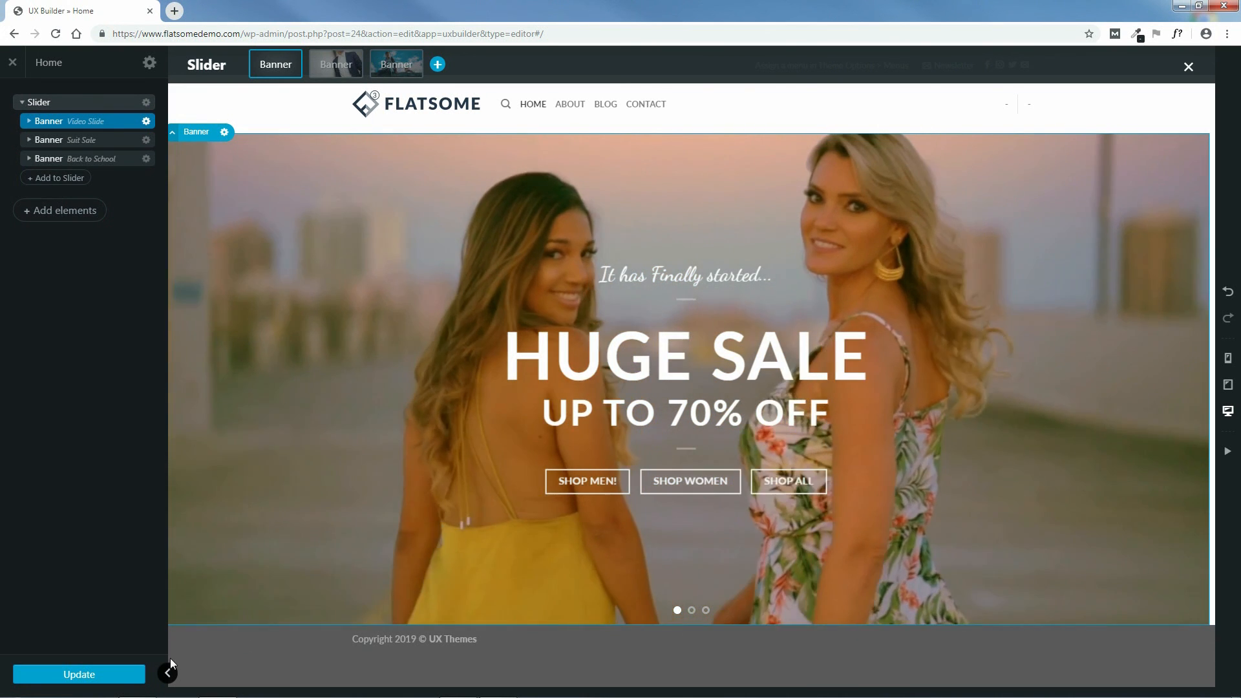
{"action": "left_click", "coordinate": [29, 103]}
{"action": "left_click", "coordinate": [65, 107]}
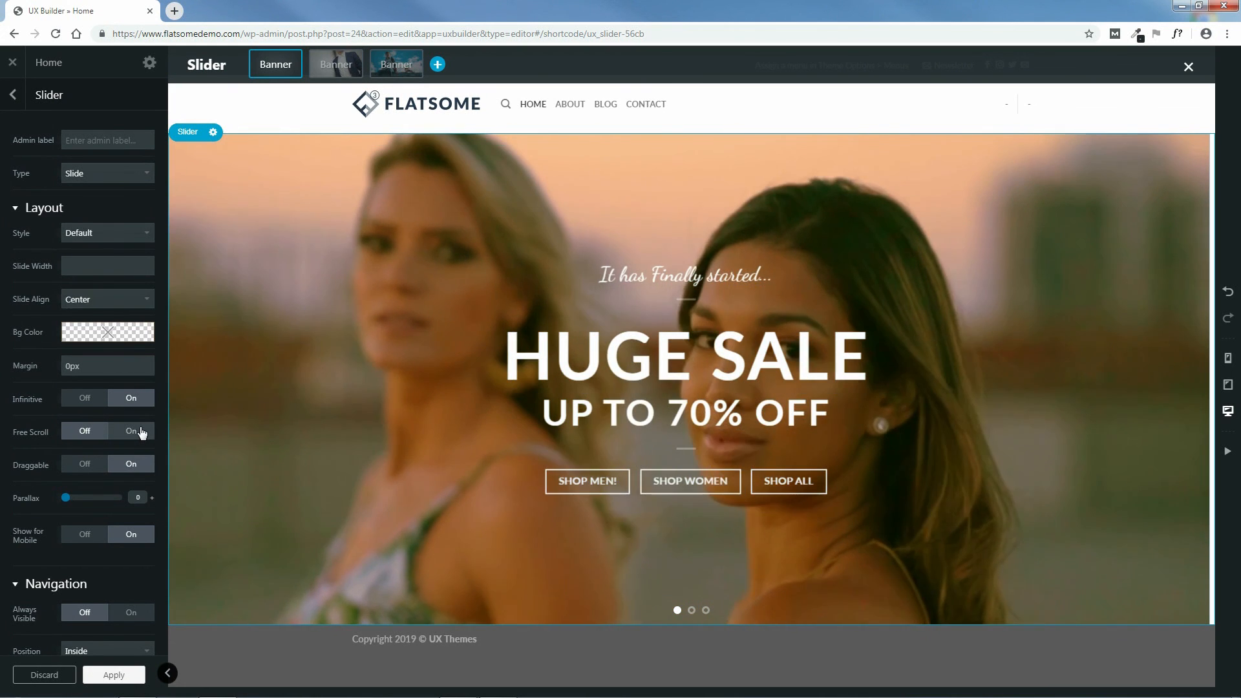
- Turn the slider's arrows back on, keeping Always Visible off
{"action": "scroll", "coordinate": [130, 424], "scroll_direction": "down", "scroll_amount": 2}
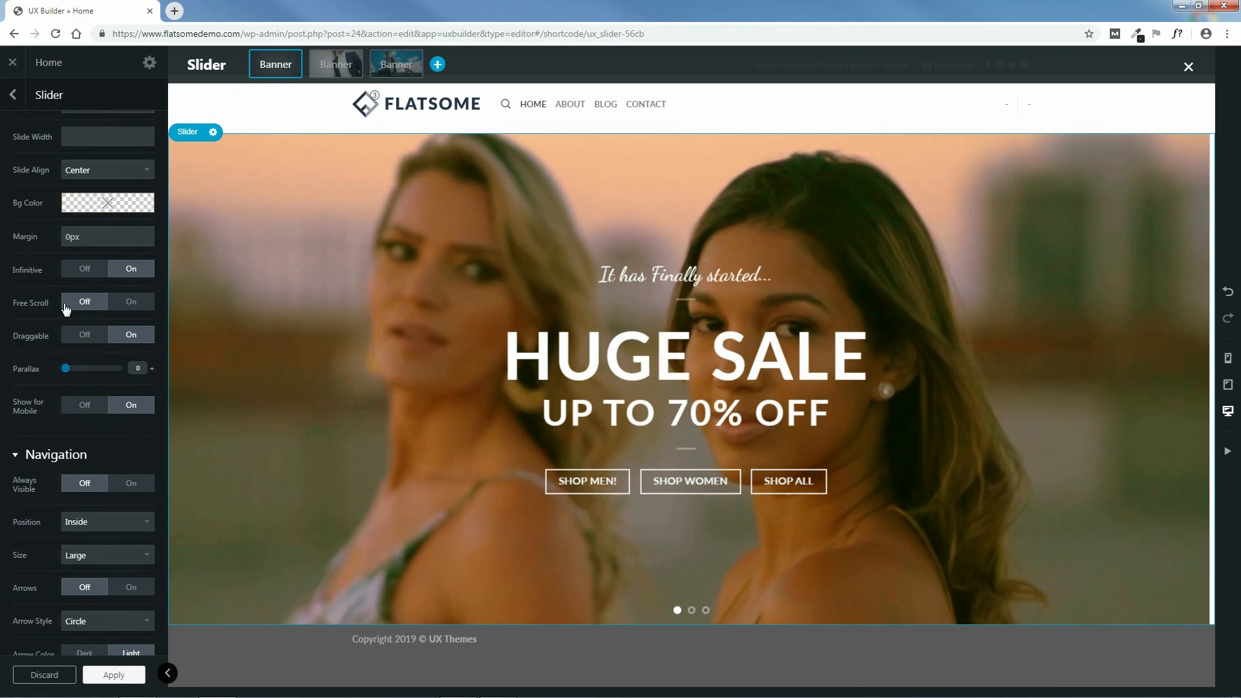
{"action": "scroll", "coordinate": [109, 423], "scroll_direction": "down", "scroll_amount": 1}
{"action": "left_click", "coordinate": [111, 424]}
{"action": "scroll", "coordinate": [117, 388], "scroll_direction": "down", "scroll_amount": 3}
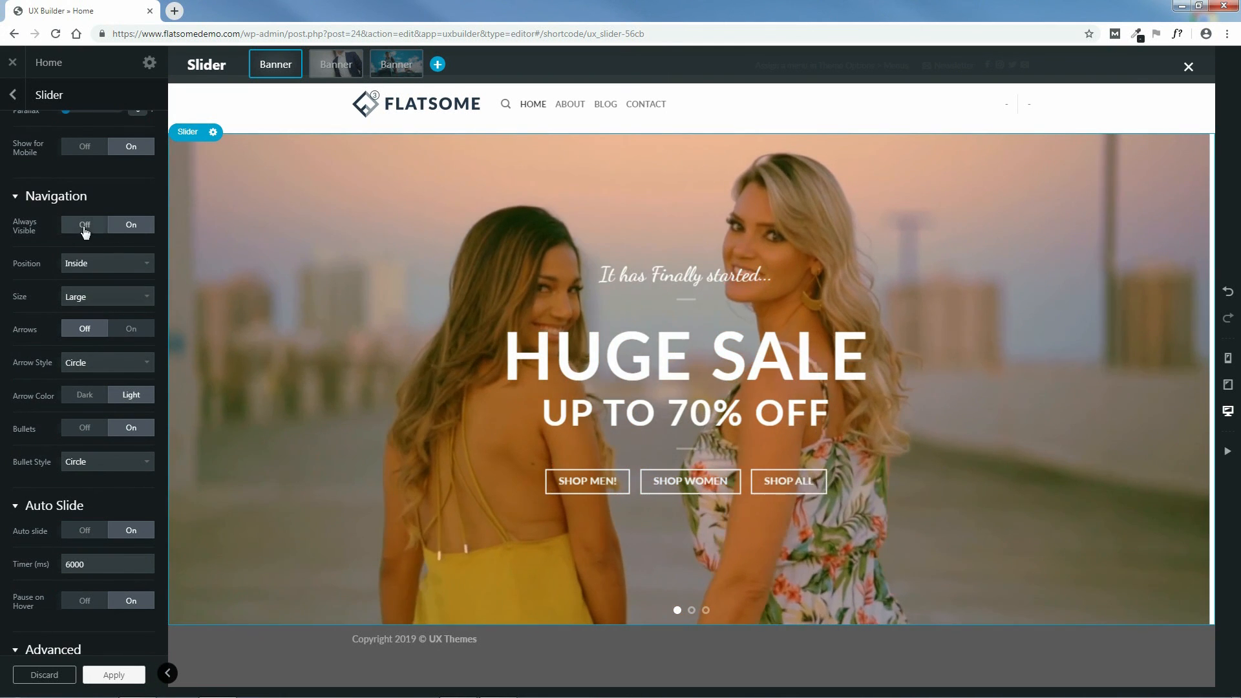
{"action": "left_click", "coordinate": [84, 227]}
{"action": "left_click", "coordinate": [129, 330]}
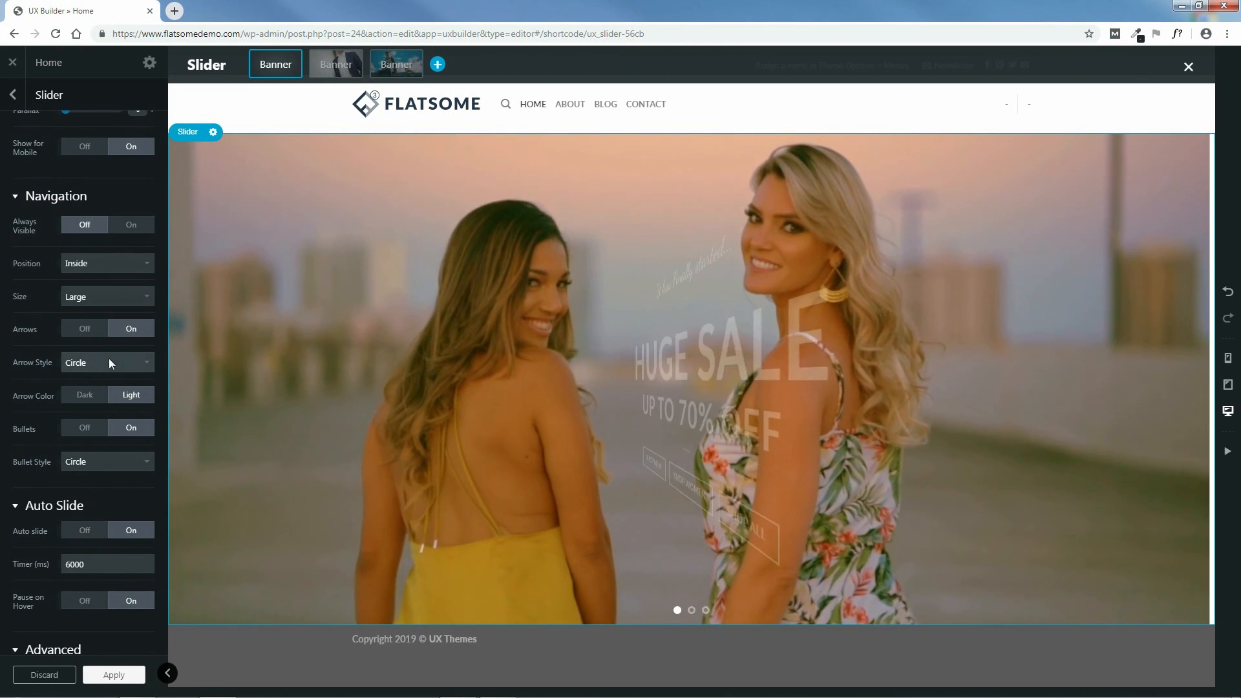
- Try the Circle, Simple and Reveal arrow styles on the slider
{"action": "left_click", "coordinate": [104, 363]}
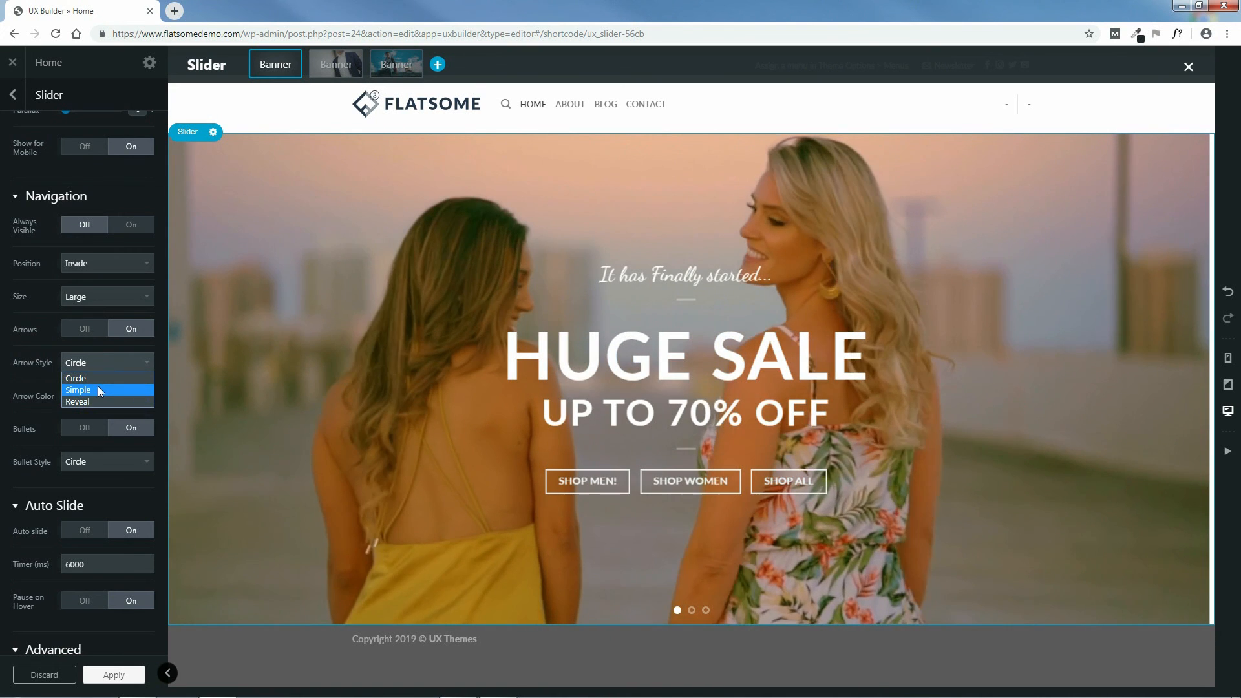
{"action": "left_click", "coordinate": [96, 378]}
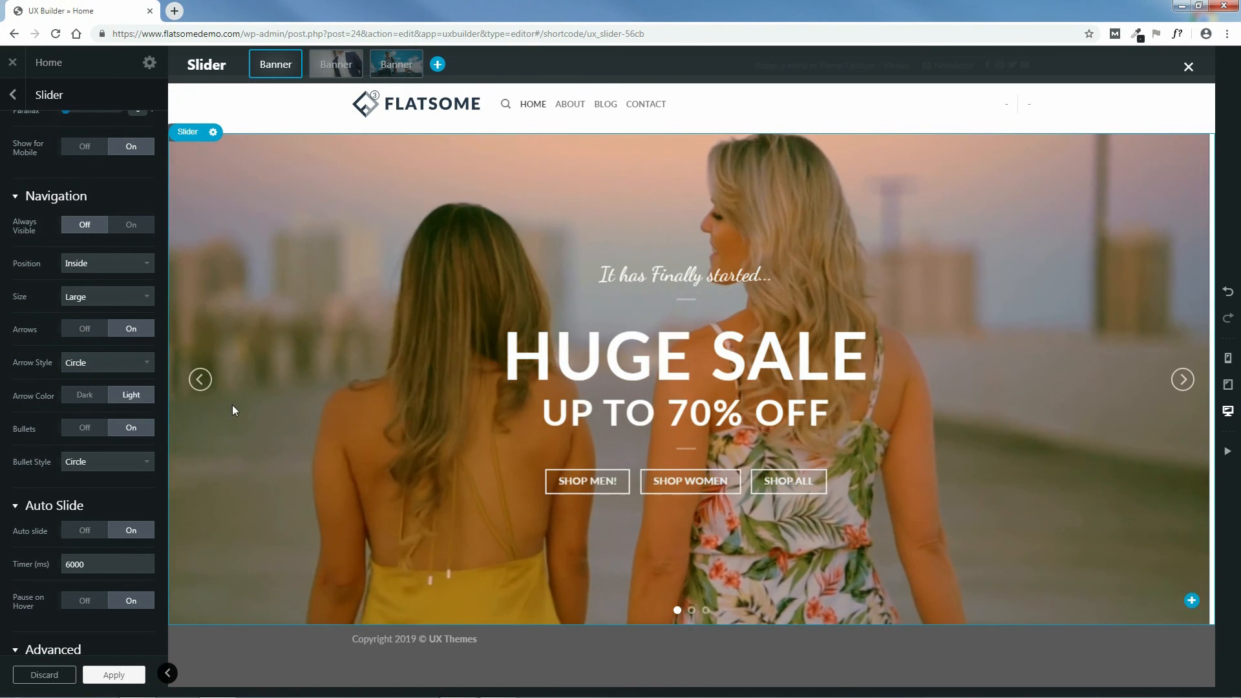
{"action": "left_click", "coordinate": [97, 362]}
{"action": "left_click", "coordinate": [96, 390]}
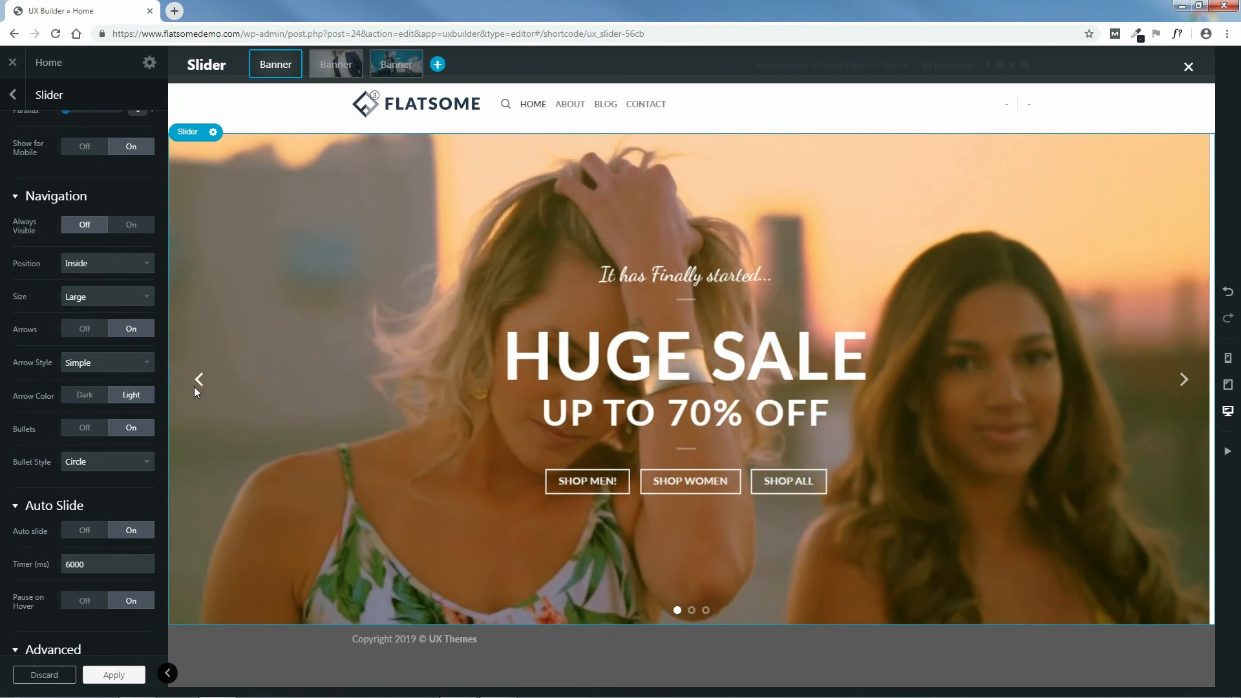
{"action": "left_click", "coordinate": [118, 363]}
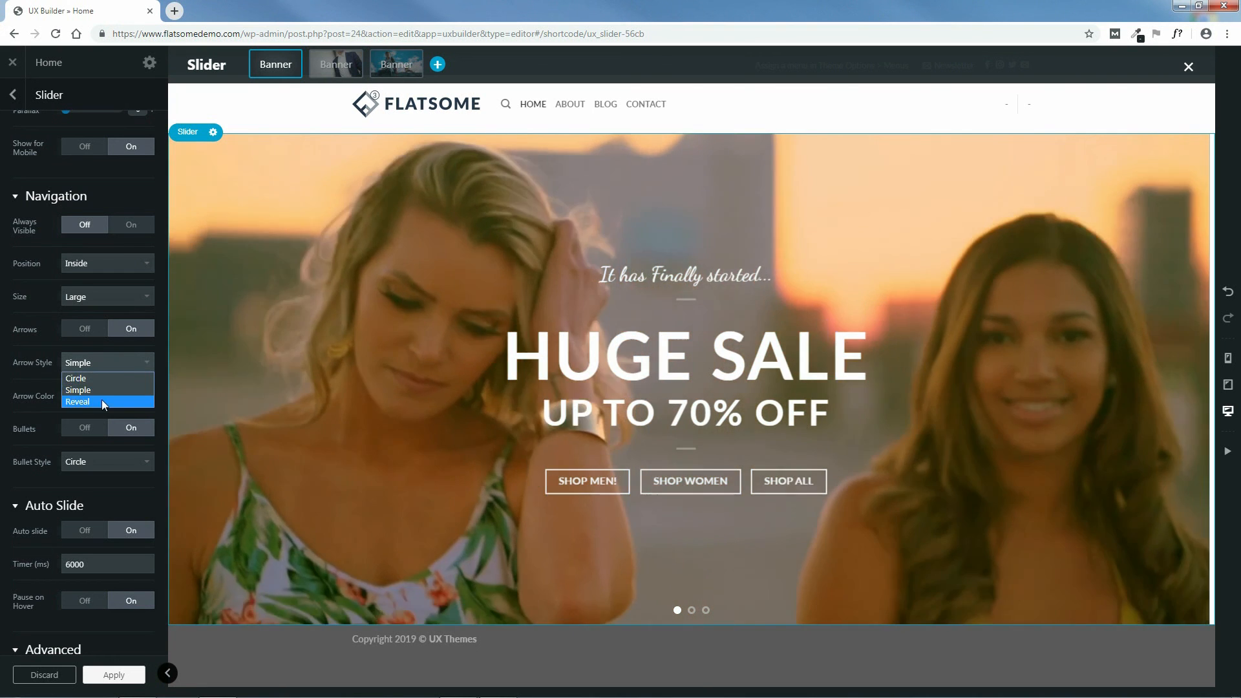
{"action": "left_click", "coordinate": [103, 400]}
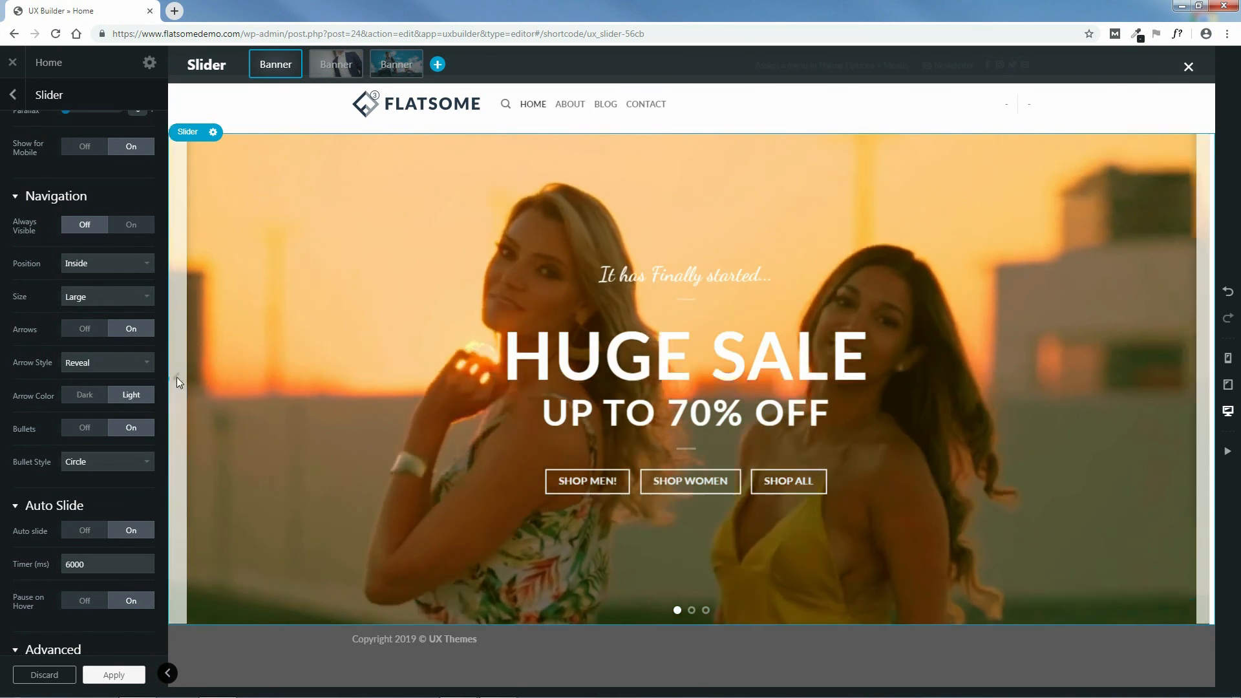
- Step back through two banners using the Reveal arrow, and reopen the slider's settings
{"action": "left_click", "coordinate": [177, 382]}
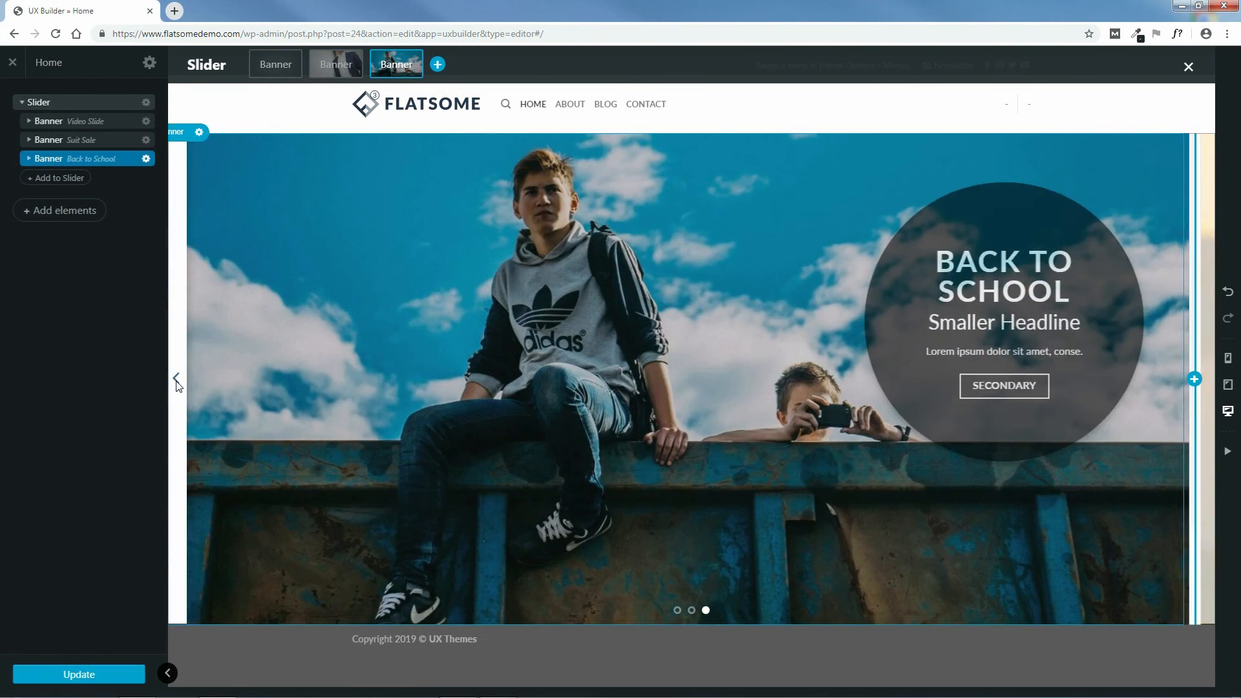
{"action": "left_click", "coordinate": [176, 380]}
{"action": "left_click", "coordinate": [69, 103]}
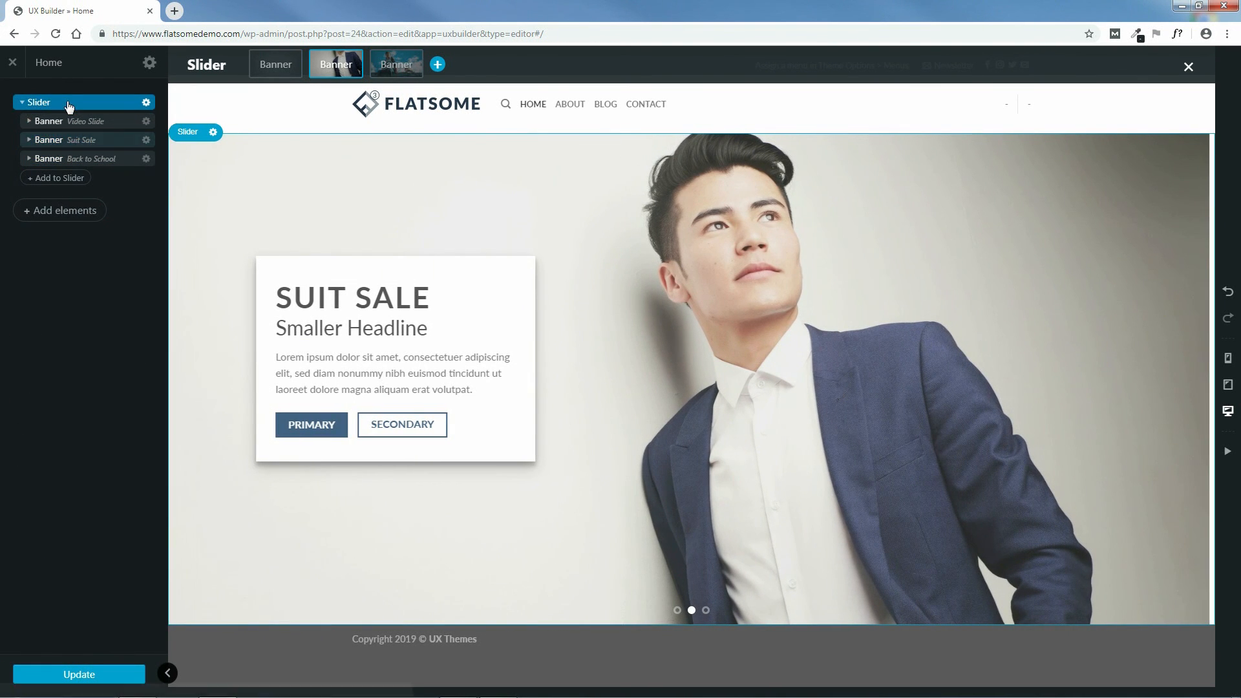
- Set the slider's arrow style back to Circle
{"action": "scroll", "coordinate": [125, 378], "scroll_direction": "down", "scroll_amount": 6}
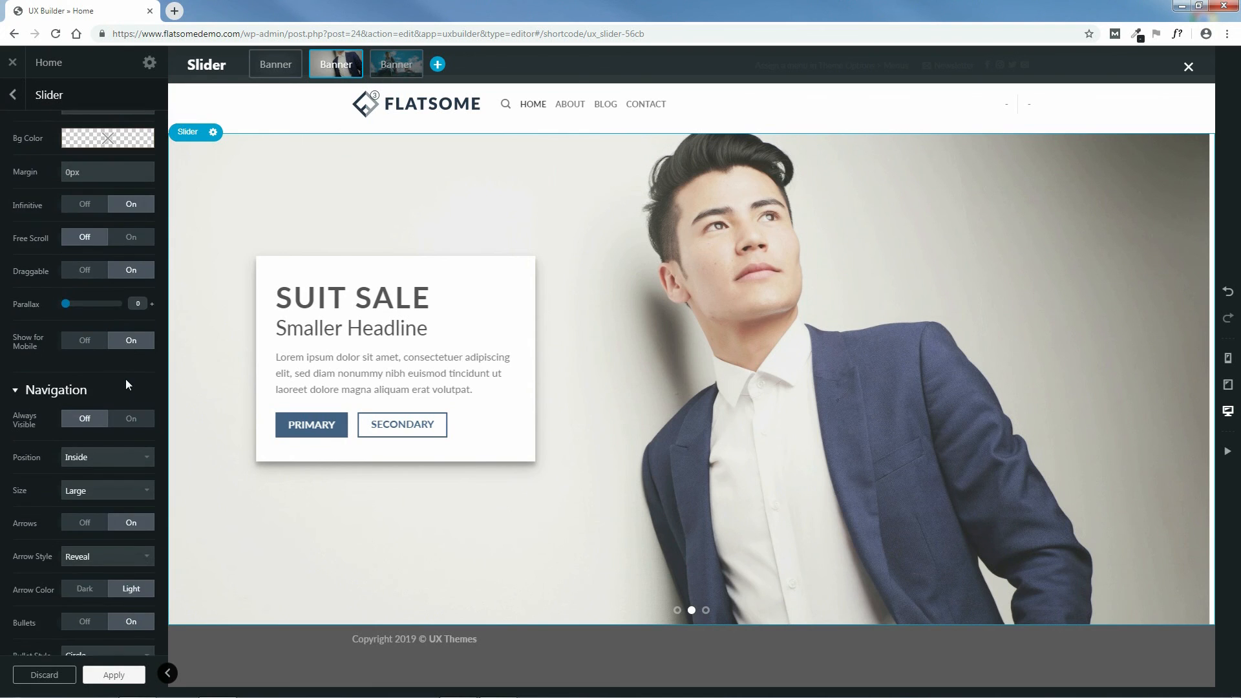
{"action": "scroll", "coordinate": [125, 375], "scroll_direction": "up", "scroll_amount": 1}
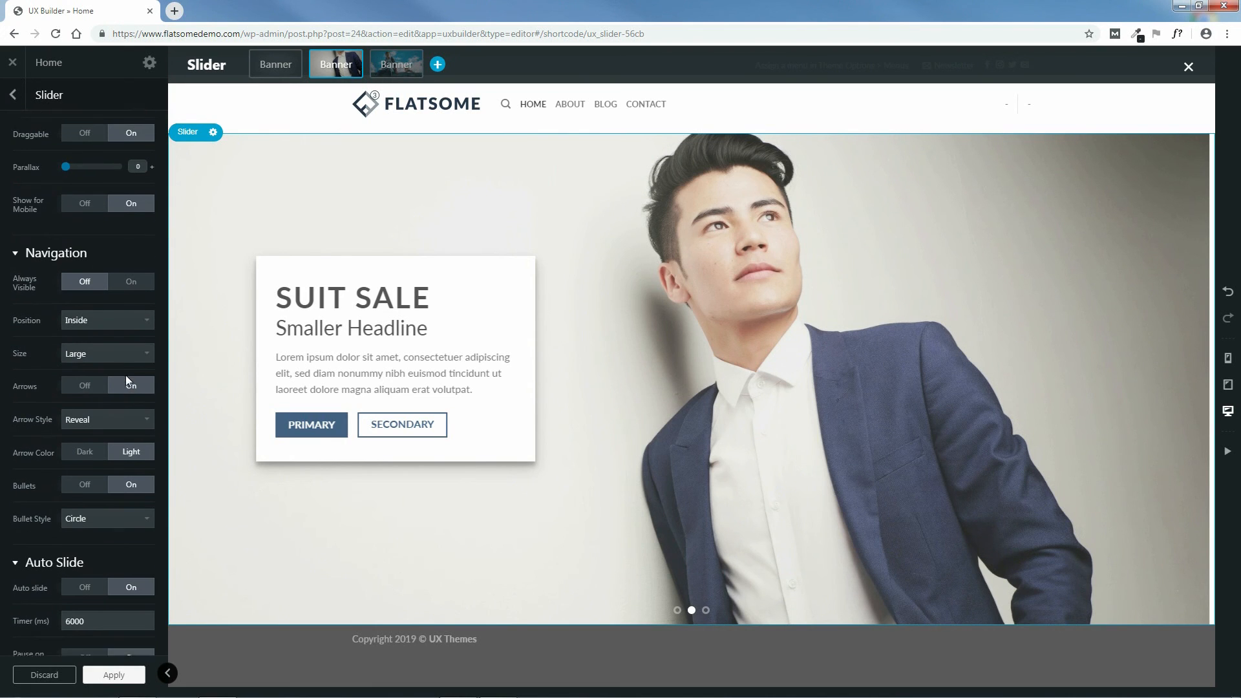
{"action": "left_click", "coordinate": [118, 425]}
{"action": "left_click", "coordinate": [106, 442]}
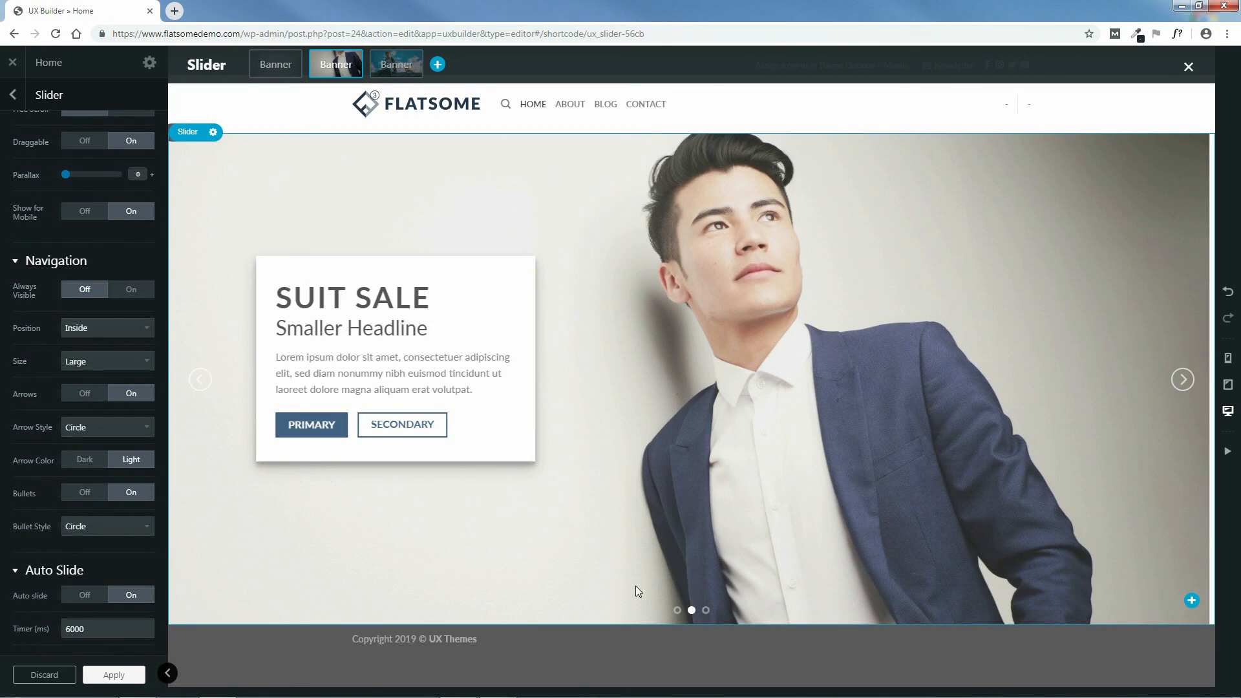
- Try the slider's navigation bullet for the first banner, and reopen the slider's settings at the navigation options
{"action": "left_click", "coordinate": [679, 614]}
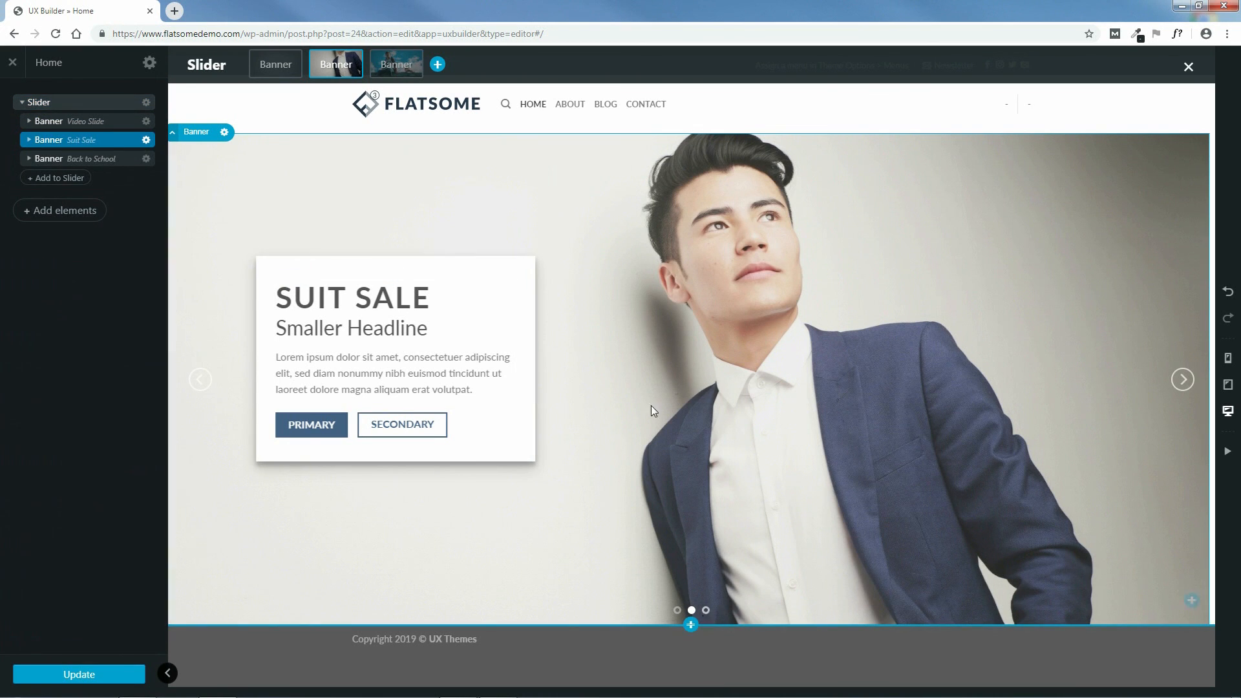
{"action": "left_click", "coordinate": [84, 104]}
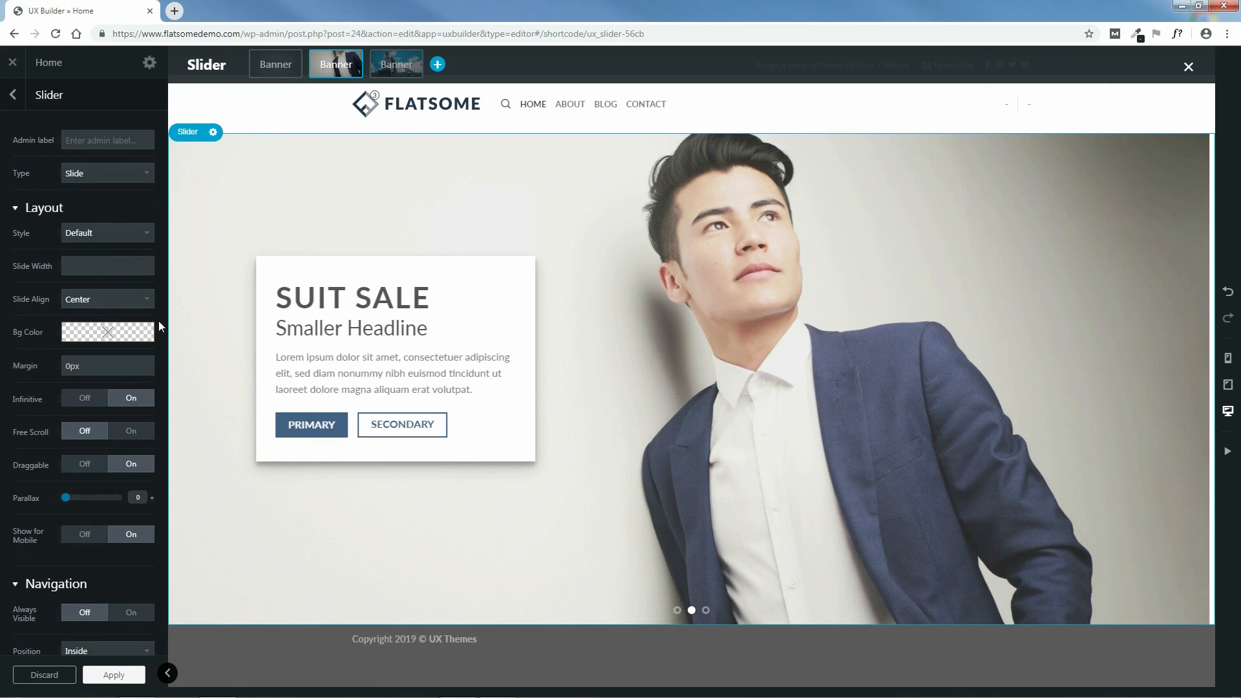
{"action": "scroll", "coordinate": [159, 322], "scroll_direction": "down", "scroll_amount": 6}
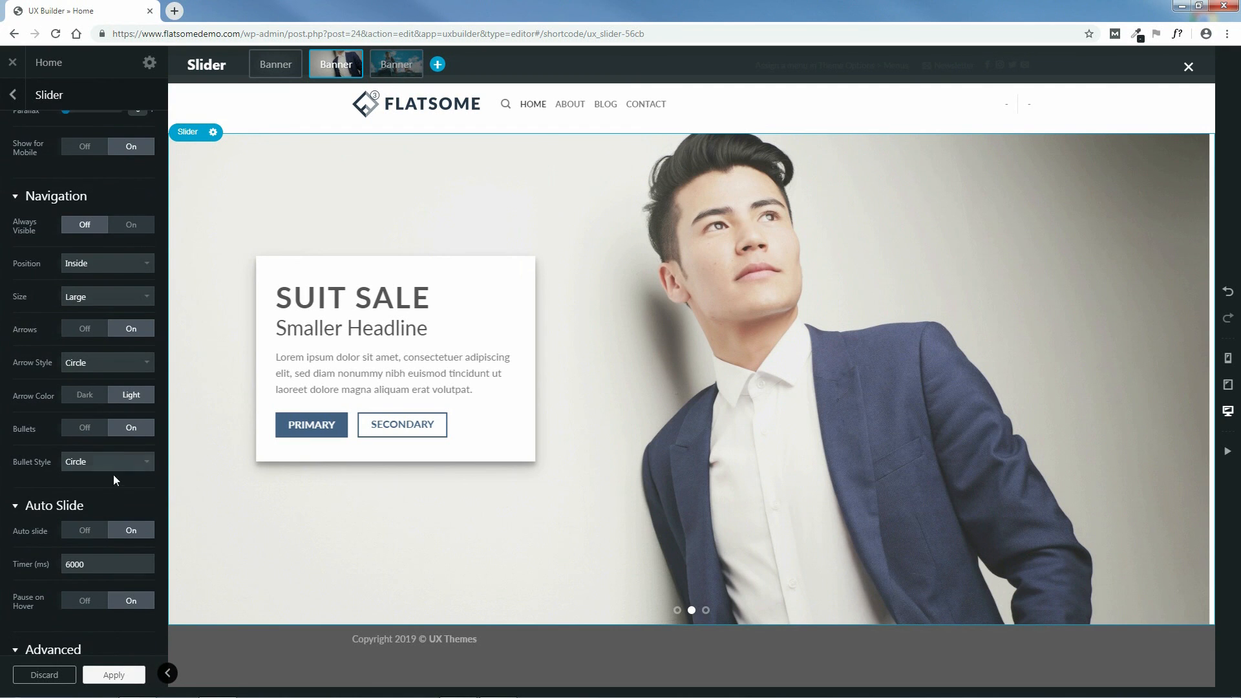
- Review the slider's auto slide and advanced options, and apply the slider settings
{"action": "scroll", "coordinate": [125, 474], "scroll_direction": "down", "scroll_amount": 2}
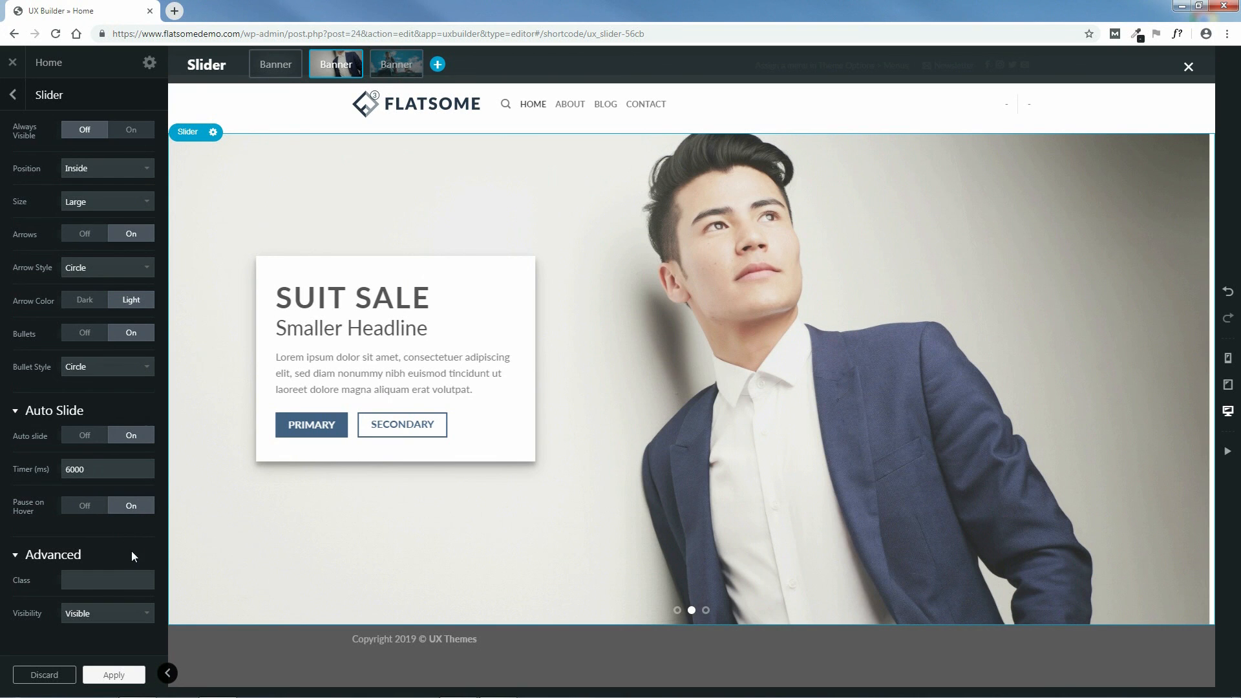
{"action": "scroll", "coordinate": [120, 560], "scroll_direction": "up", "scroll_amount": 7}
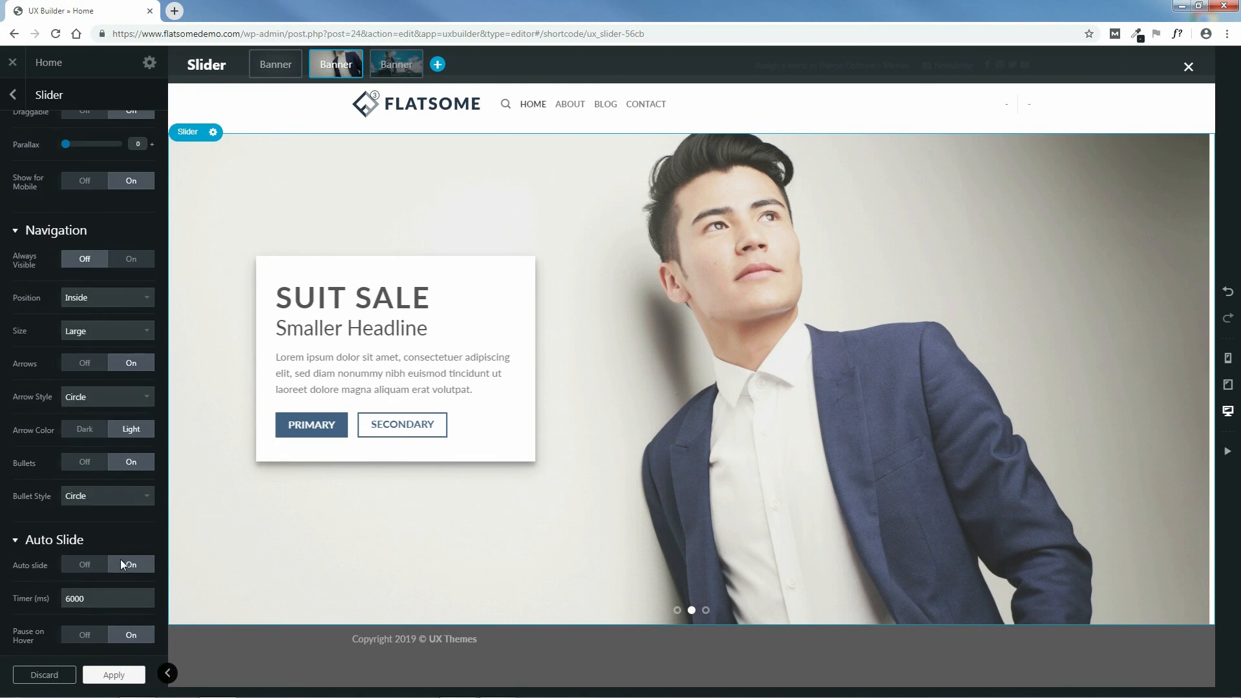
{"action": "scroll", "coordinate": [116, 561], "scroll_direction": "up", "scroll_amount": 1}
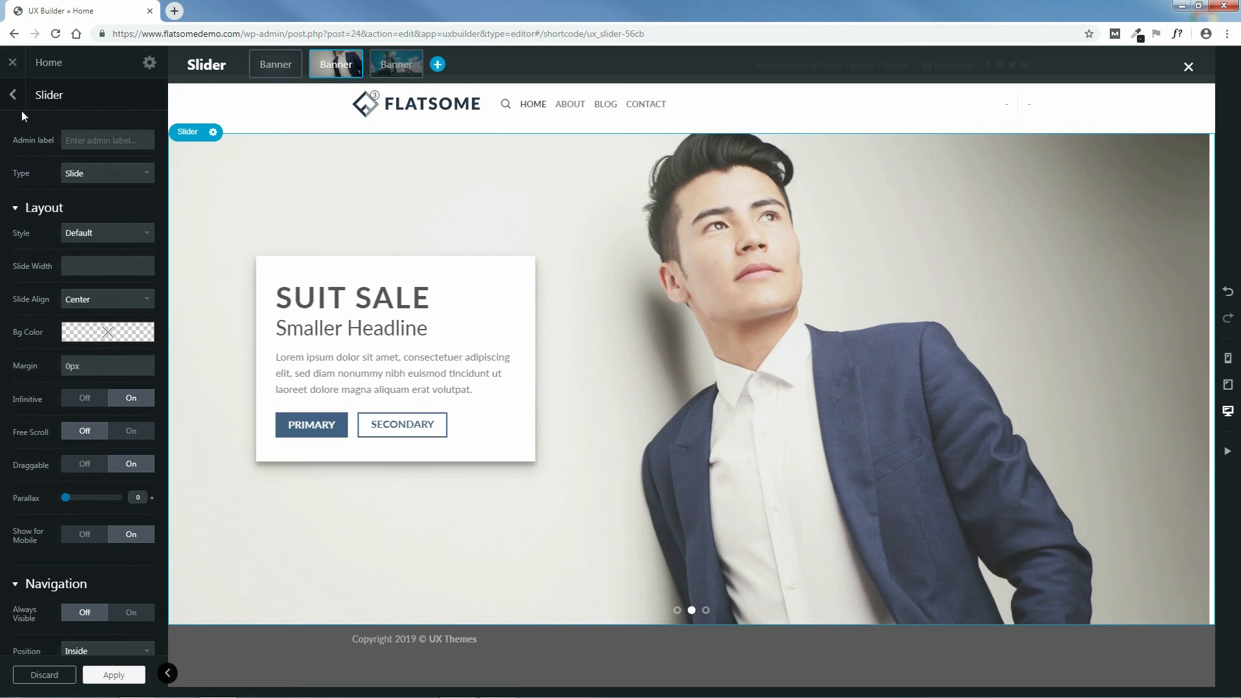
{"action": "left_click", "coordinate": [109, 676]}
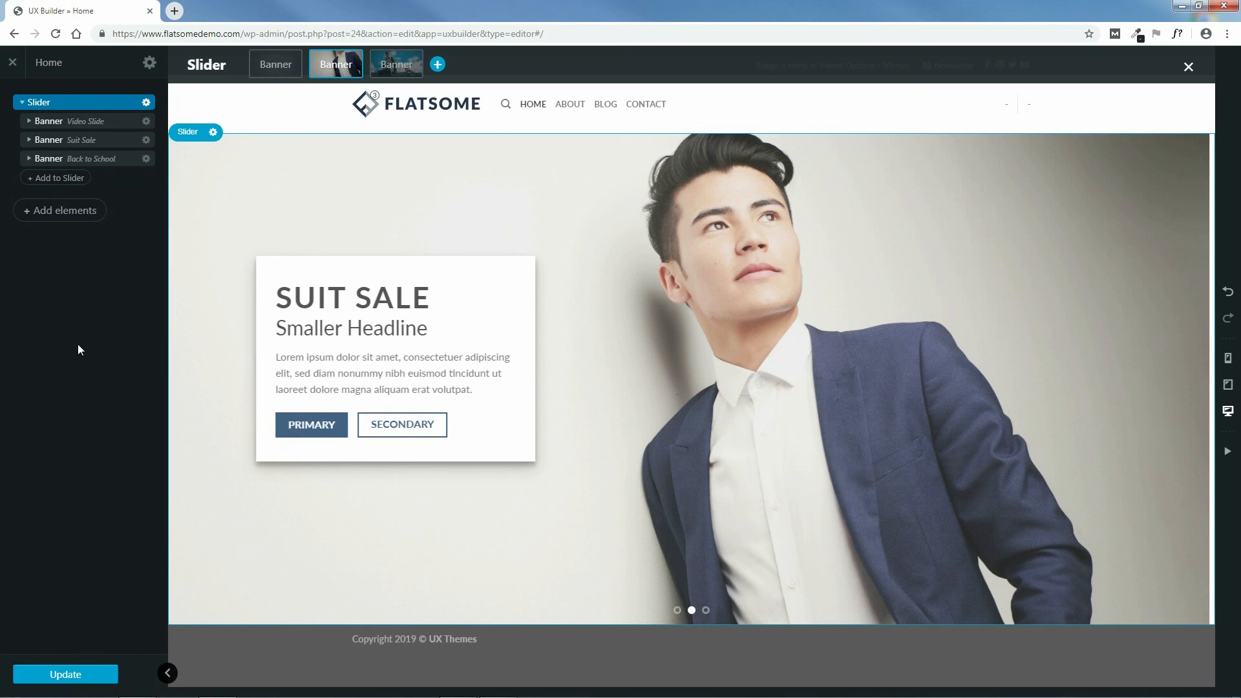
- Open the settings of the text box inside the Video Slide banner and set its width to 100%
{"action": "double_click", "coordinate": [97, 122]}
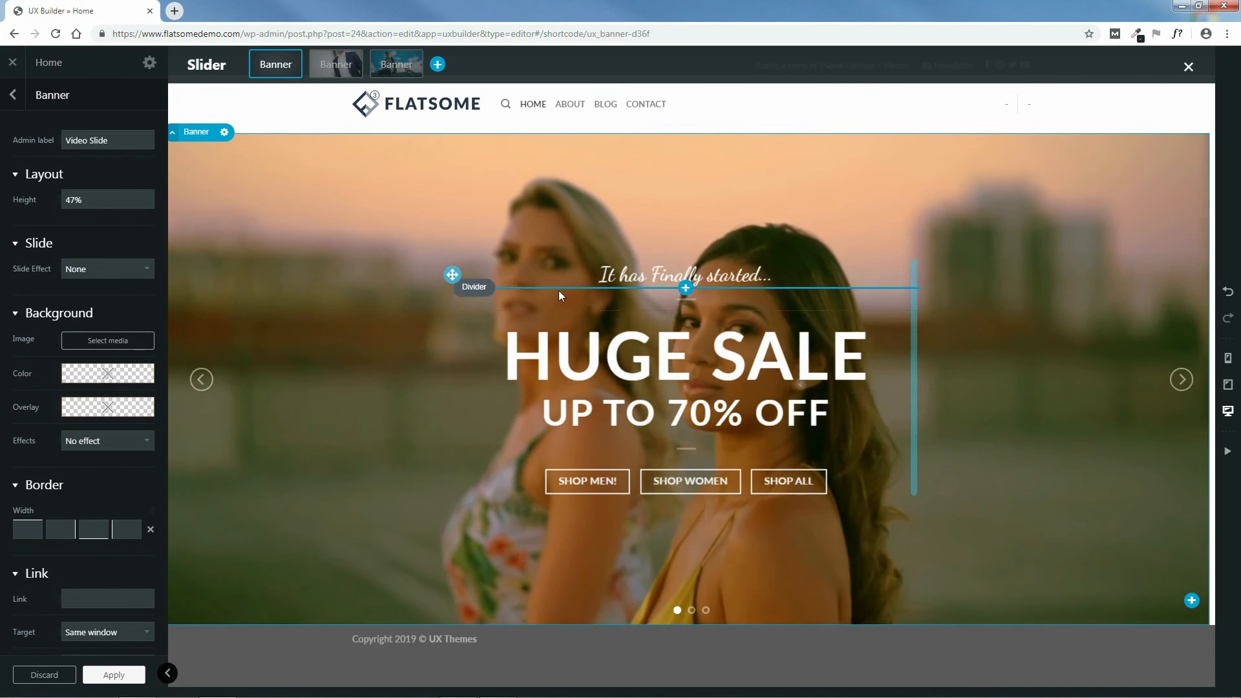
{"action": "left_click", "coordinate": [13, 94]}
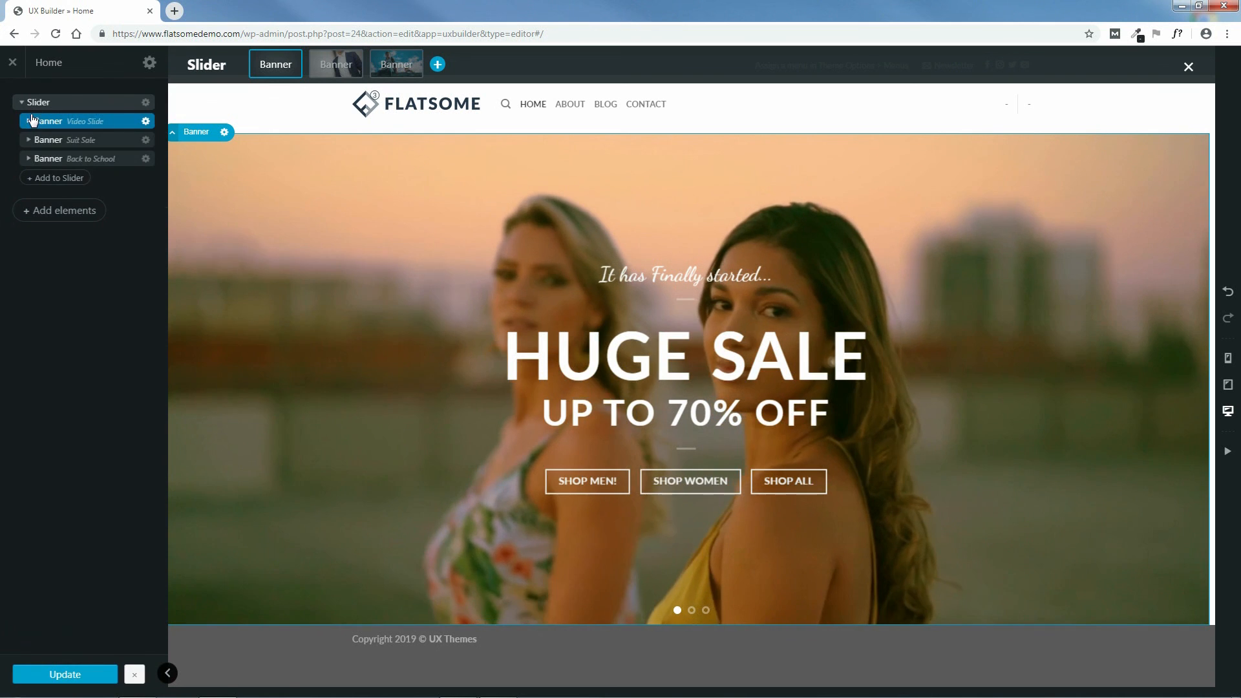
{"action": "left_click", "coordinate": [29, 123]}
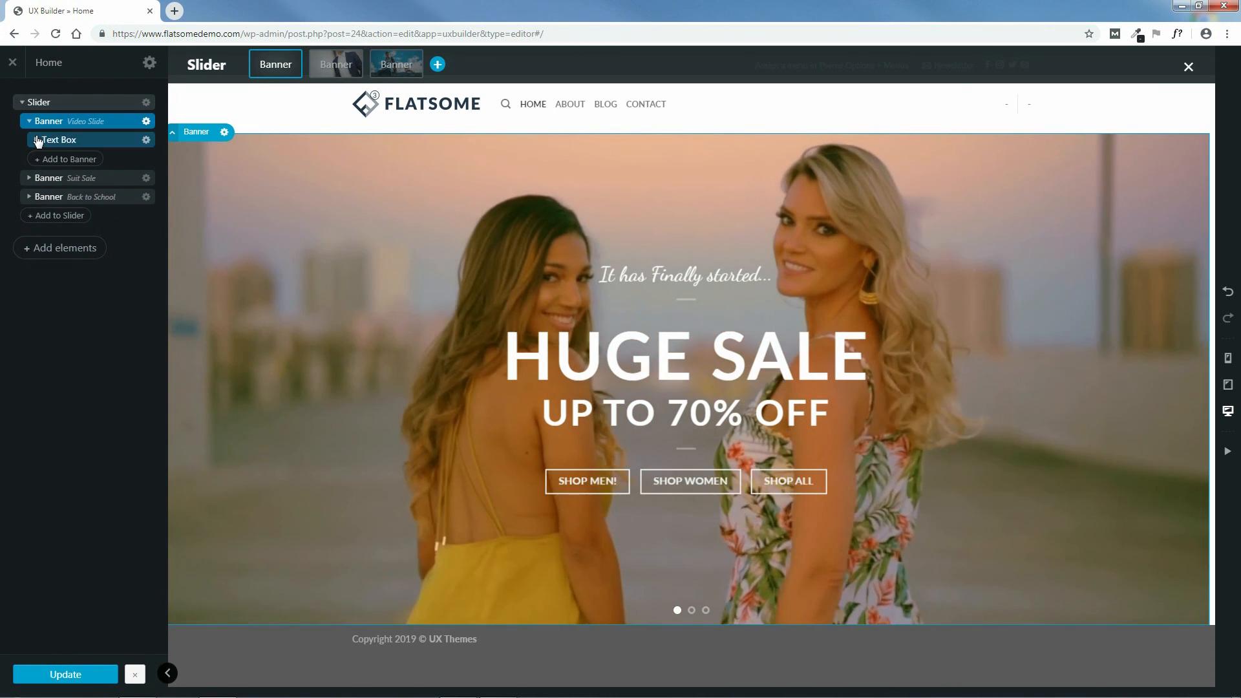
{"action": "left_click", "coordinate": [38, 141]}
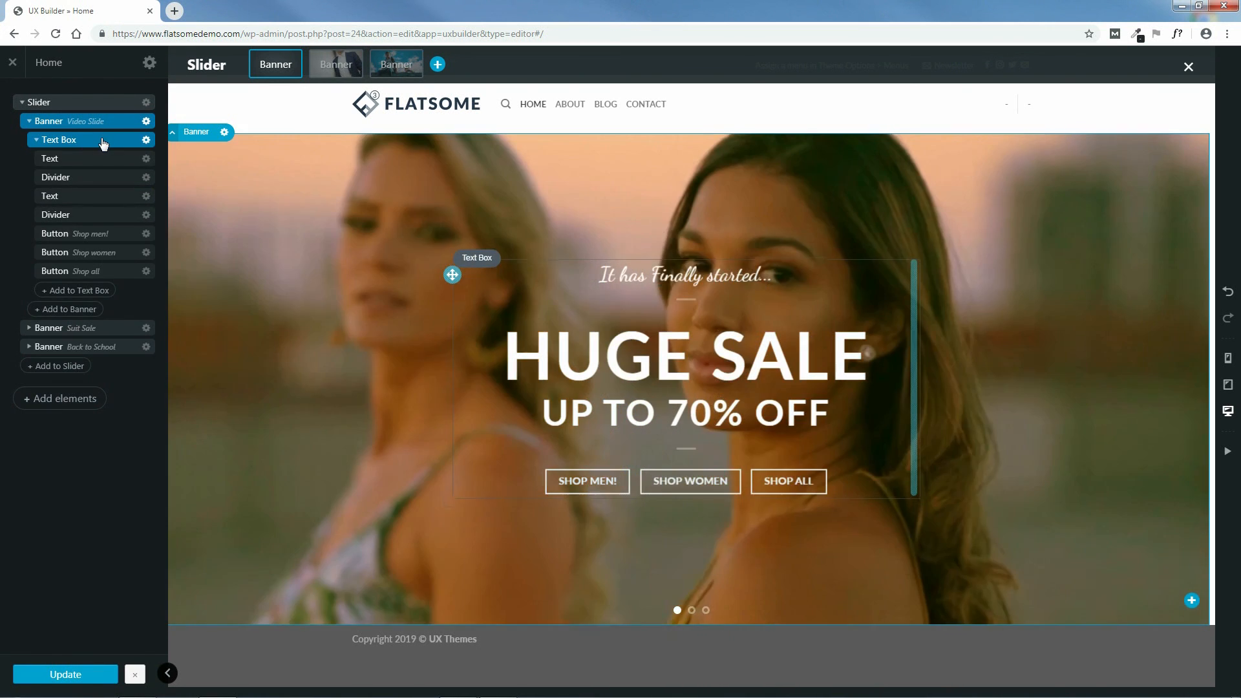
{"action": "left_click", "coordinate": [101, 141]}
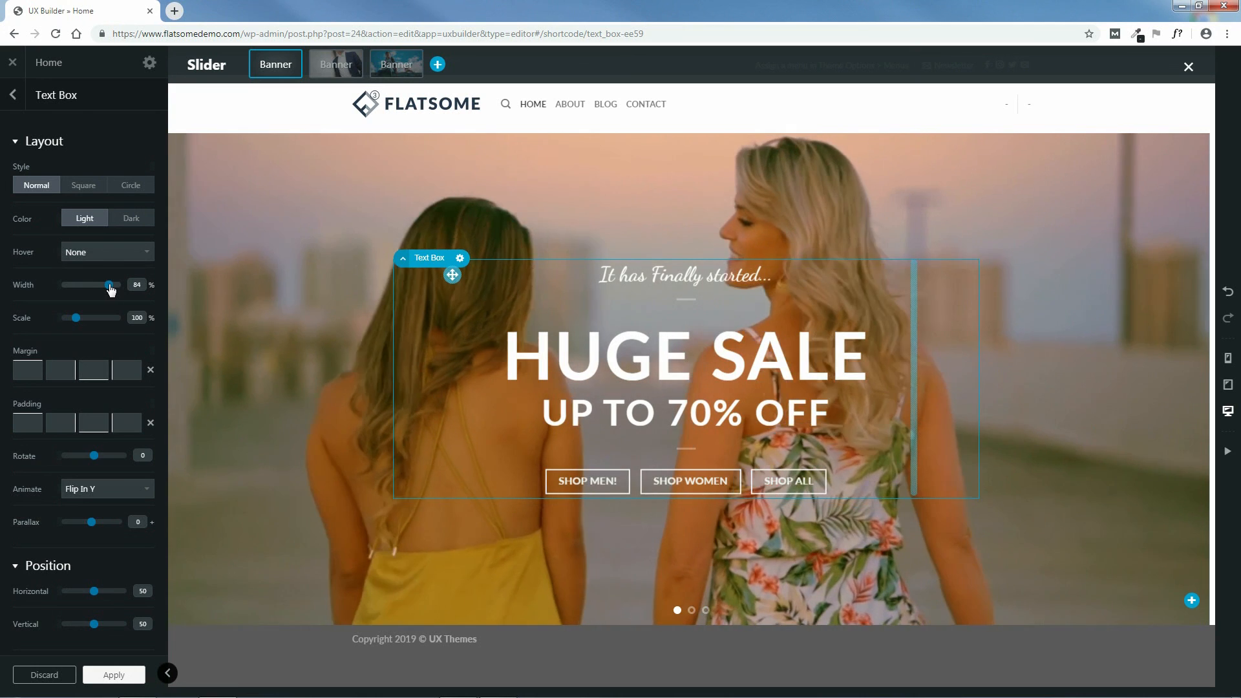
{"action": "left_click_drag", "start_coordinate": [113, 289], "coordinate": [119, 287]}
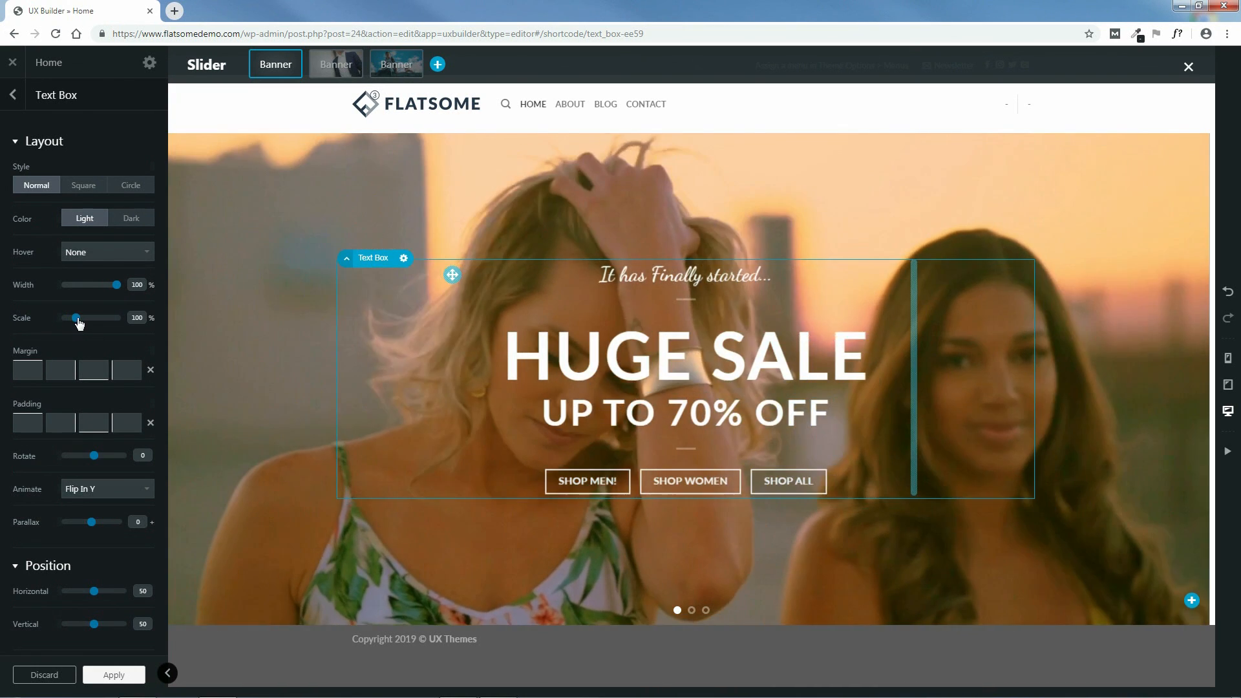
- Set the Video Slide text box's scale to 125%
{"action": "left_click_drag", "start_coordinate": [79, 324], "coordinate": [84, 322]}
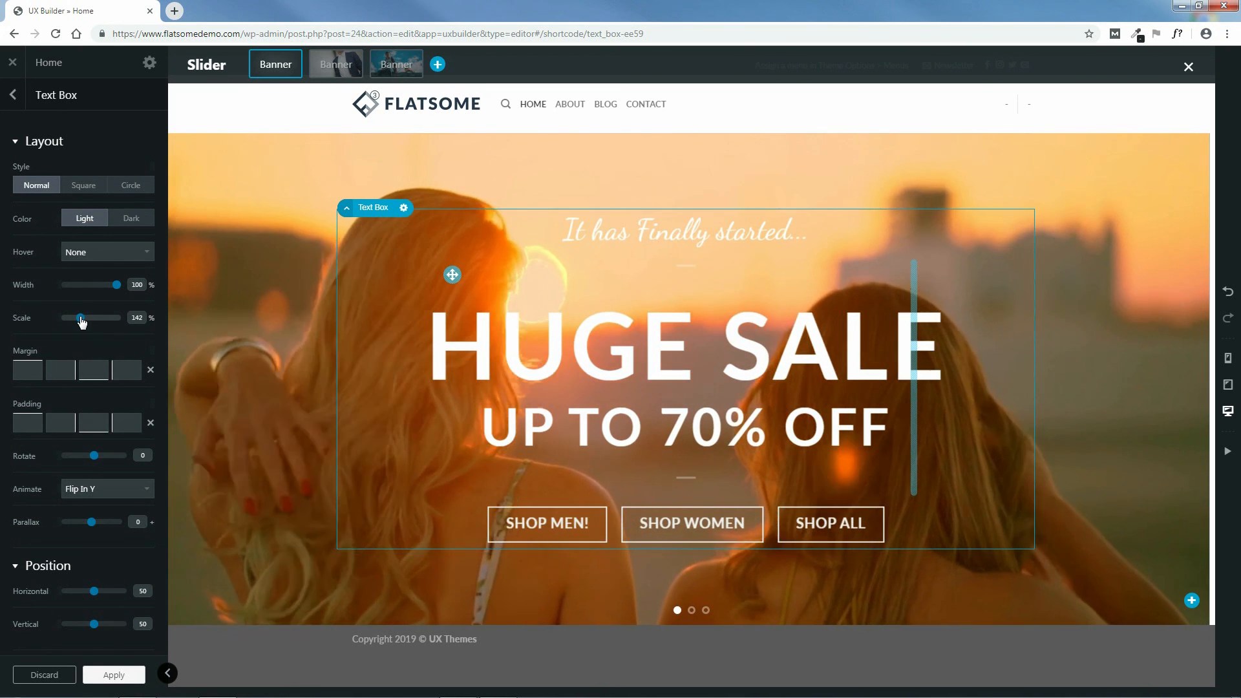
{"action": "left_click_drag", "start_coordinate": [83, 321], "coordinate": [82, 322]}
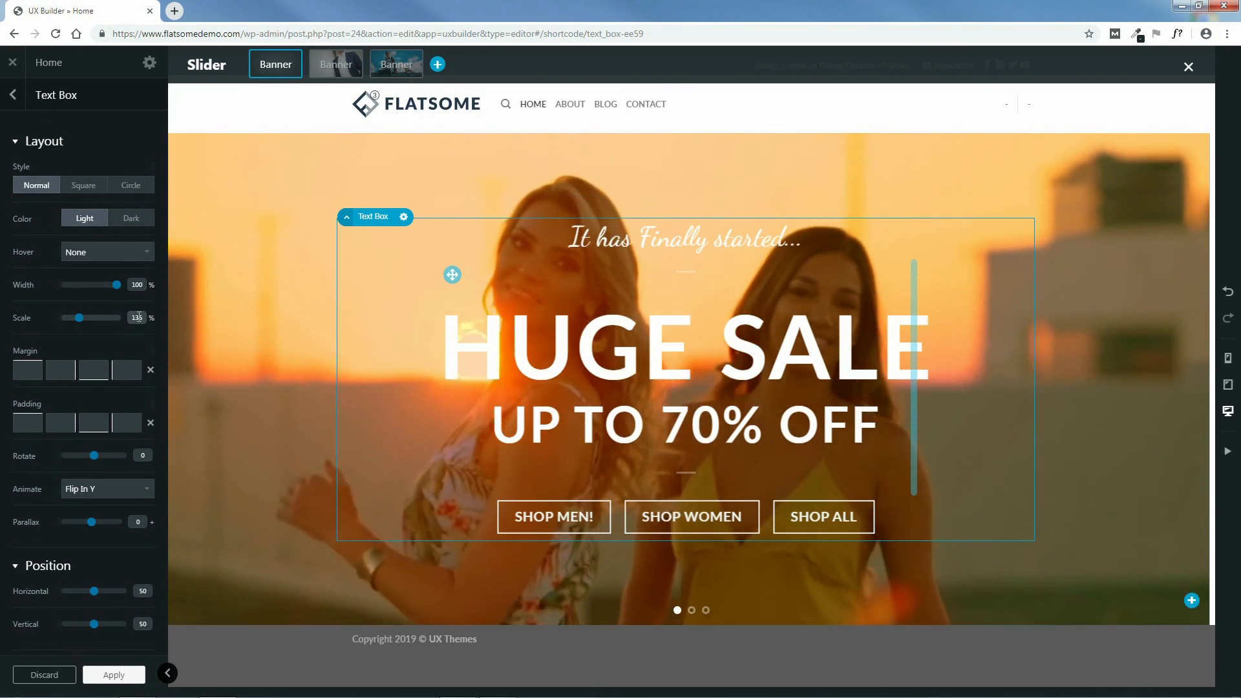
{"action": "left_click", "coordinate": [138, 317]}
{"action": "key", "text": "Down"}
{"action": "key", "text": "Down"}
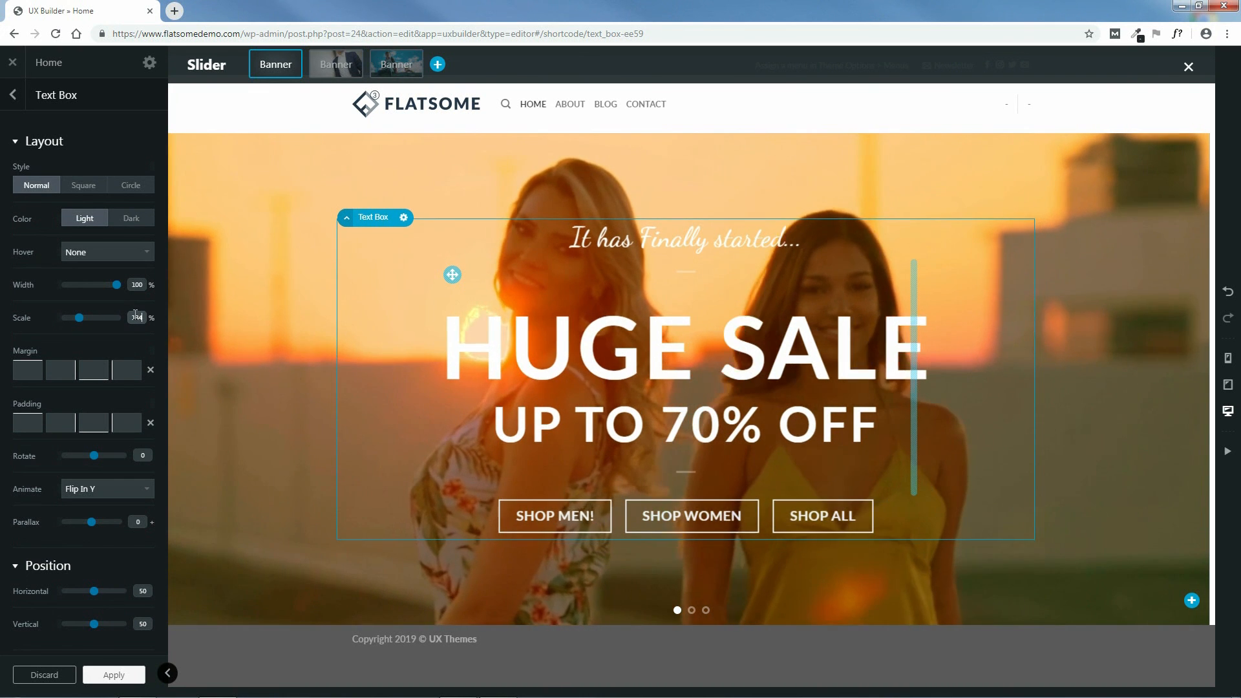
{"action": "key", "text": "Down"}
{"action": "key", "text": "Down"}
{"action": "key", "text": "Down"}
{"action": "key", "text": "Down"}
{"action": "key", "text": "Down"}
{"action": "key", "text": "Down"}
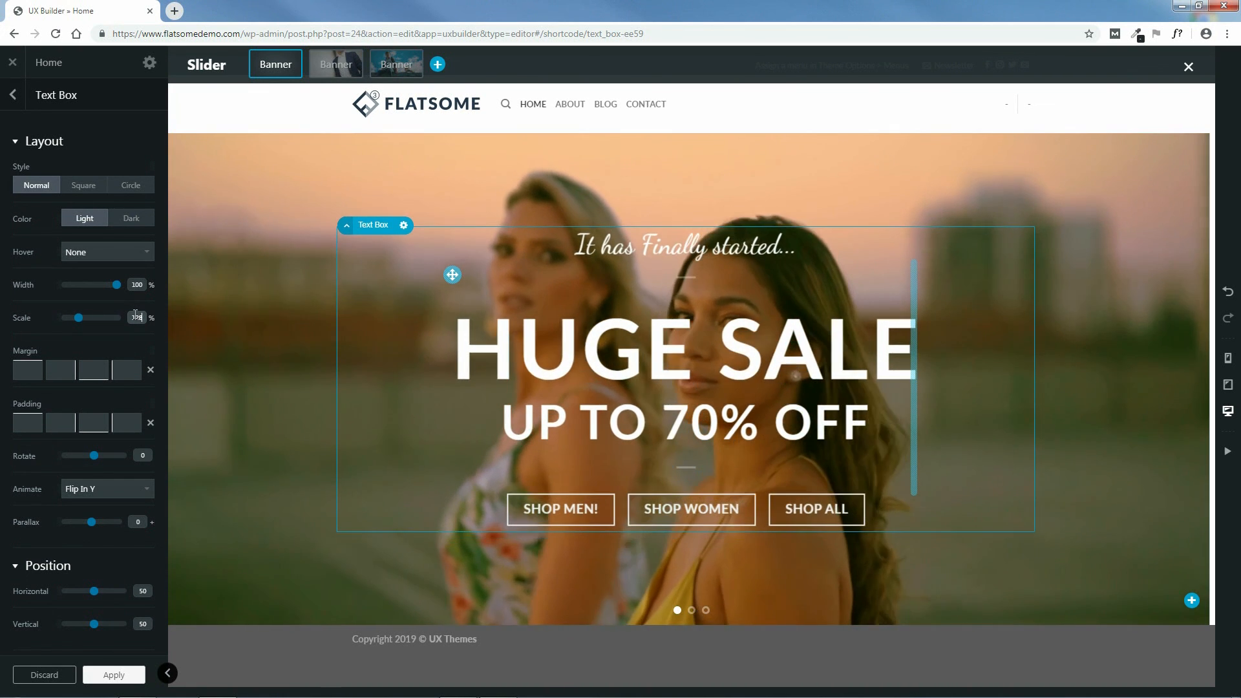
{"action": "key", "text": "Down"}
{"action": "key", "text": "Down"}
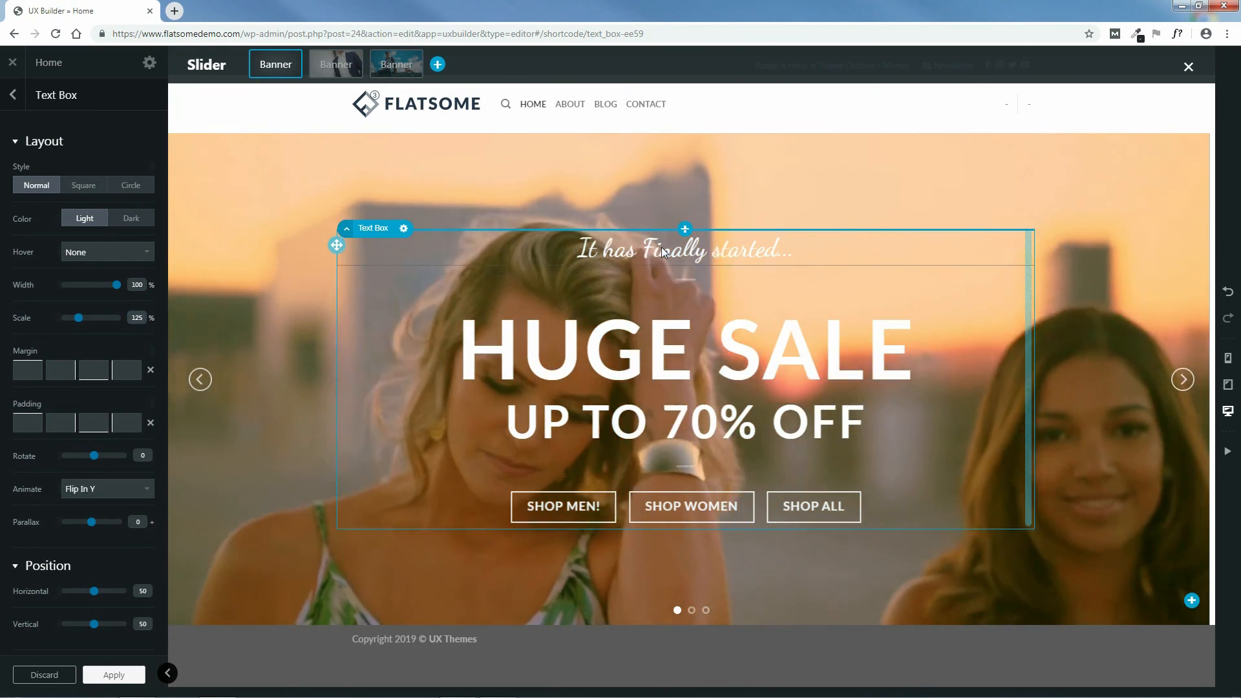
- Replace the text above the HUGE SALE headline with "Our Summer Sale Has Arrived..." and apply the change
{"action": "left_click", "coordinate": [661, 247]}
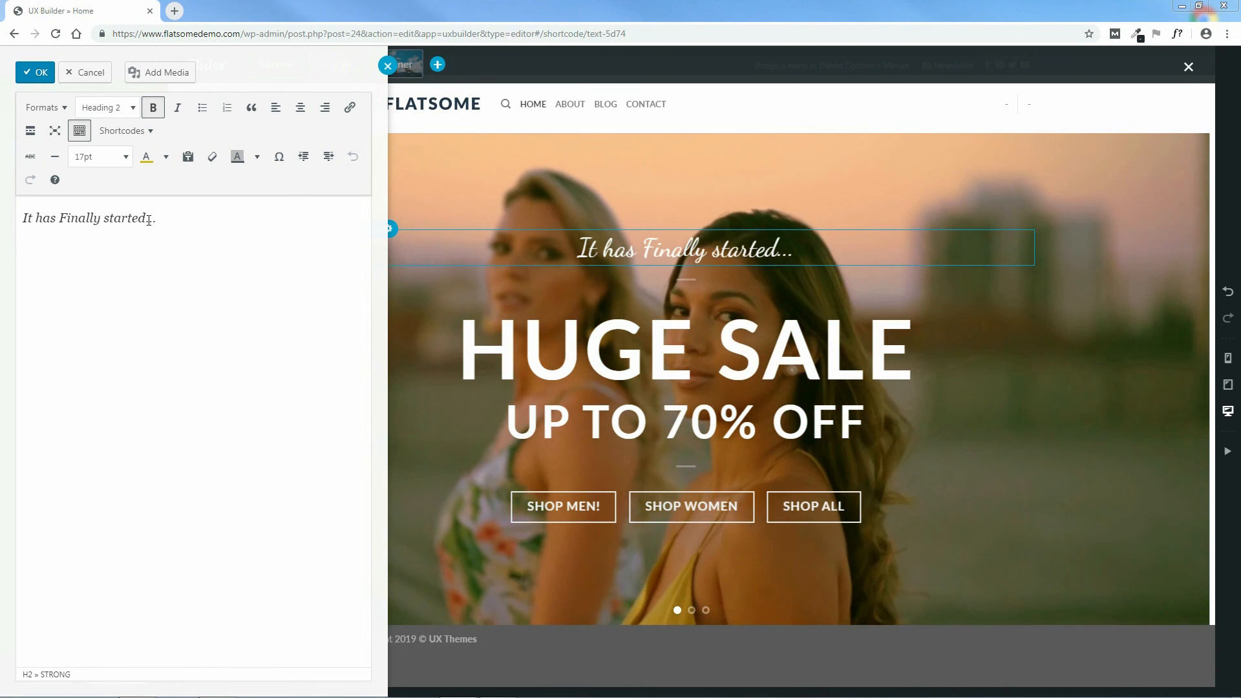
{"action": "left_click_drag", "start_coordinate": [150, 220], "coordinate": [124, 223]}
{"action": "left_click_drag", "start_coordinate": [40, 221], "coordinate": [19, 223]}
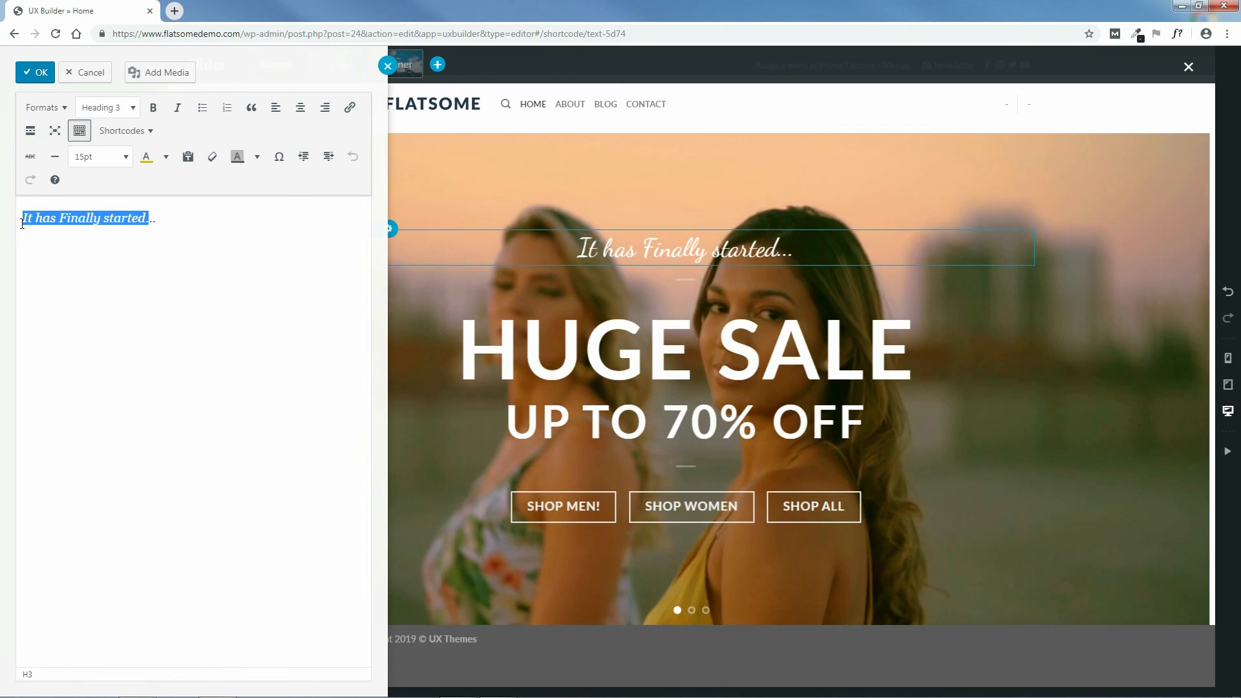
{"action": "type", "text": "Our"}
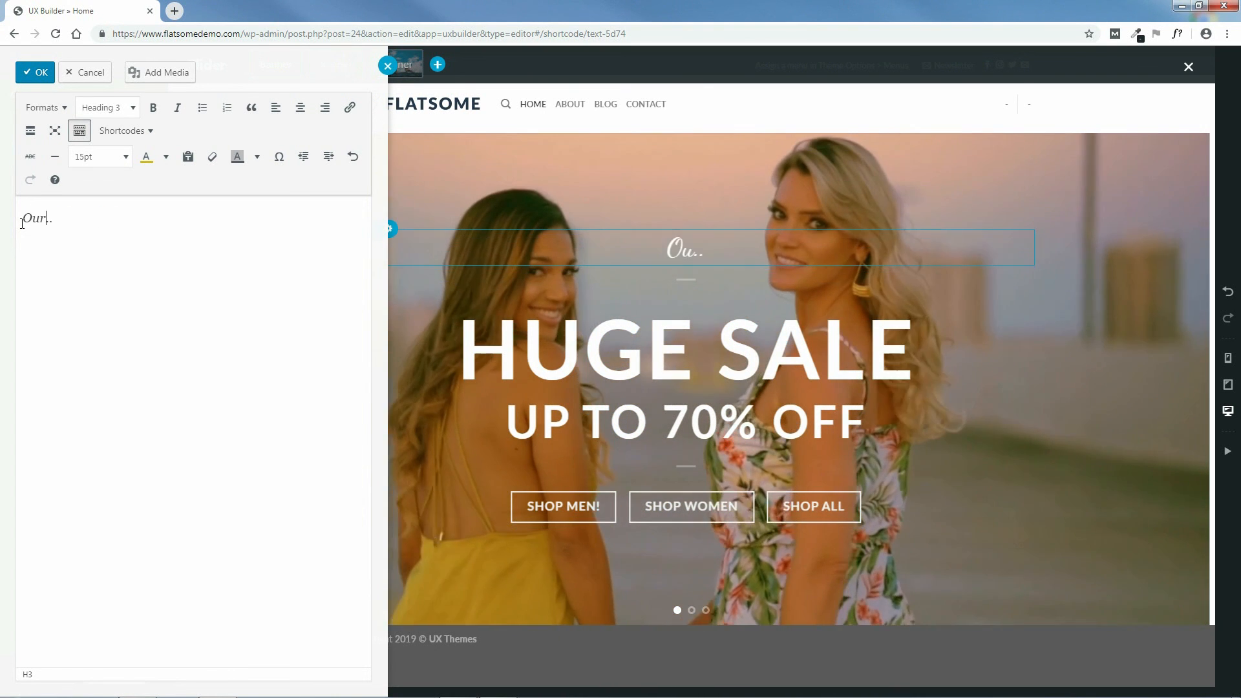
{"action": "type", "text": " Summer"}
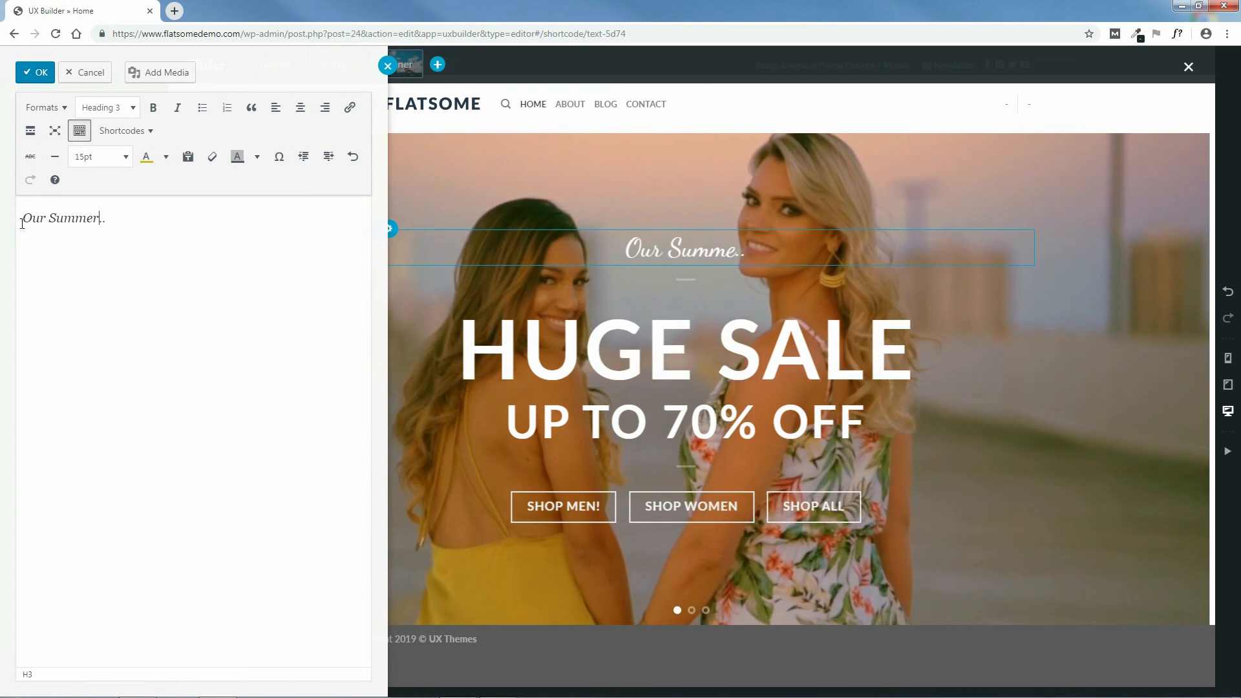
{"action": "type", "text": " Sale Has Arrived"}
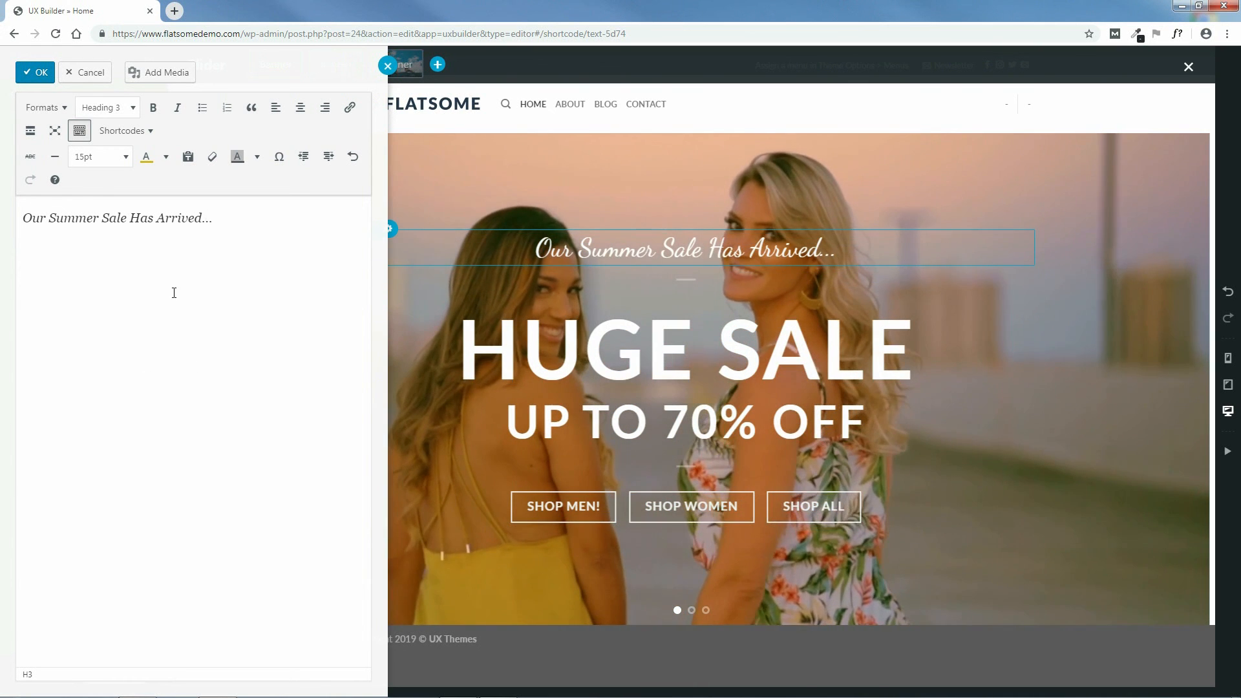
{"action": "left_click", "coordinate": [35, 75]}
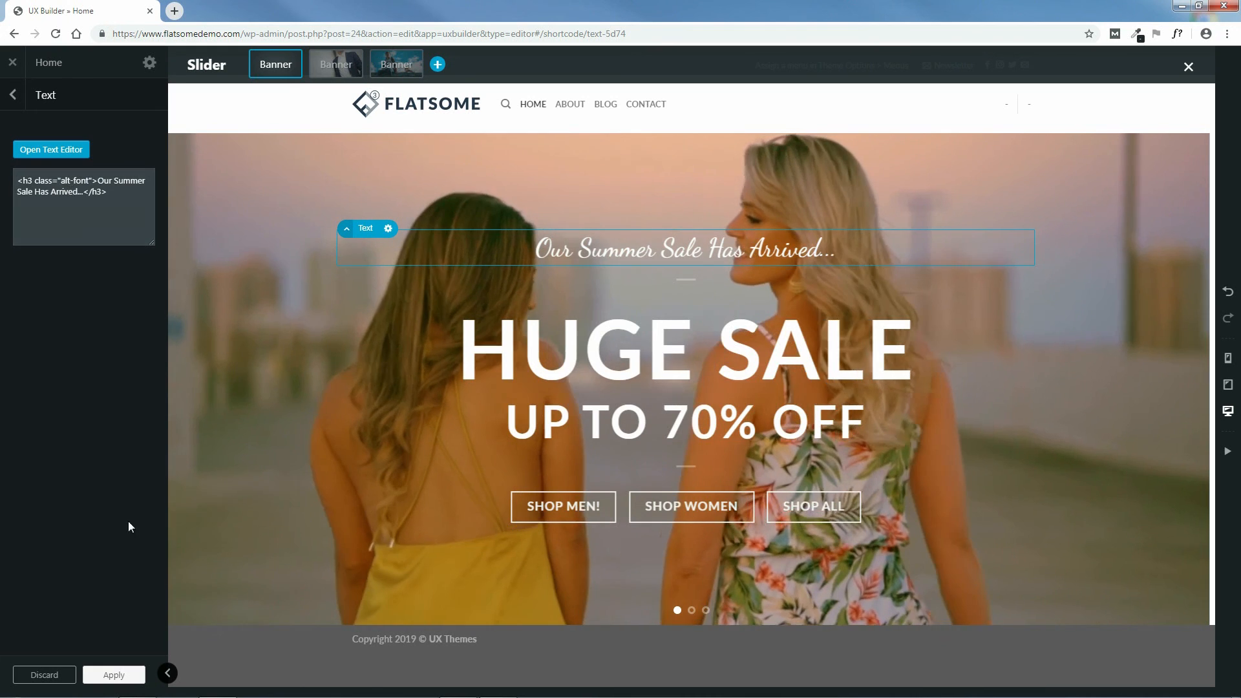
{"action": "left_click", "coordinate": [128, 674]}
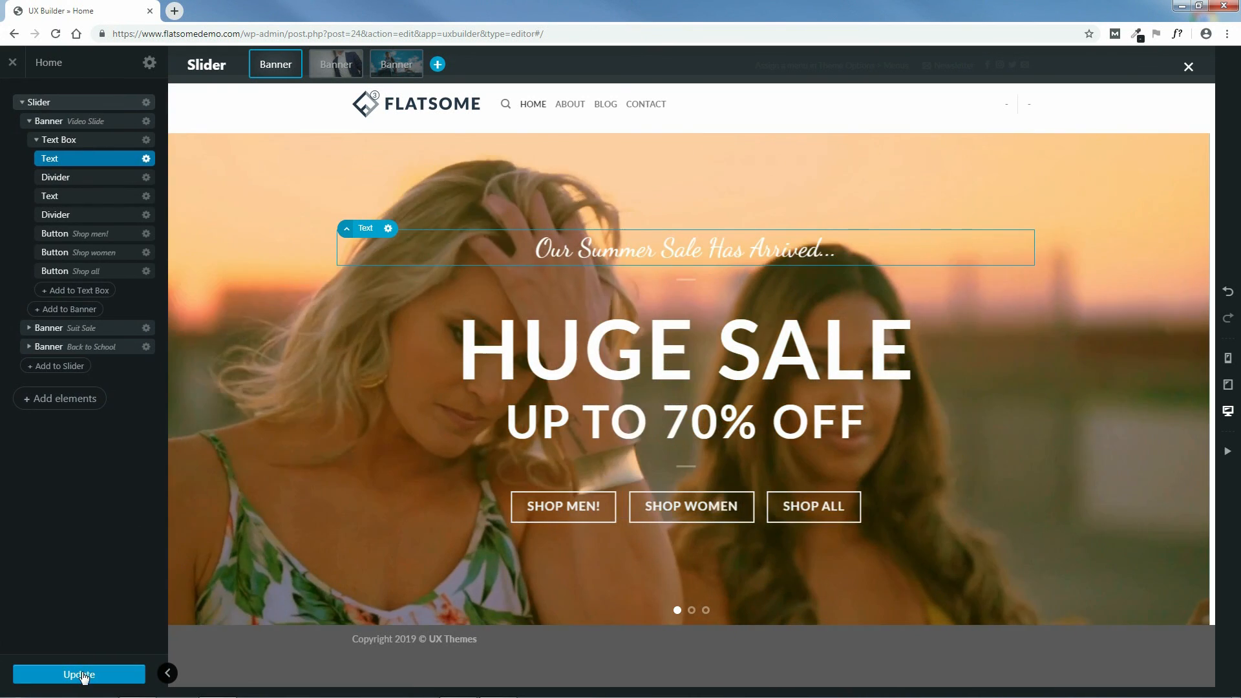
- Update the Home page, close the slider's banner editing and clear the element selection
{"action": "left_click", "coordinate": [82, 674]}
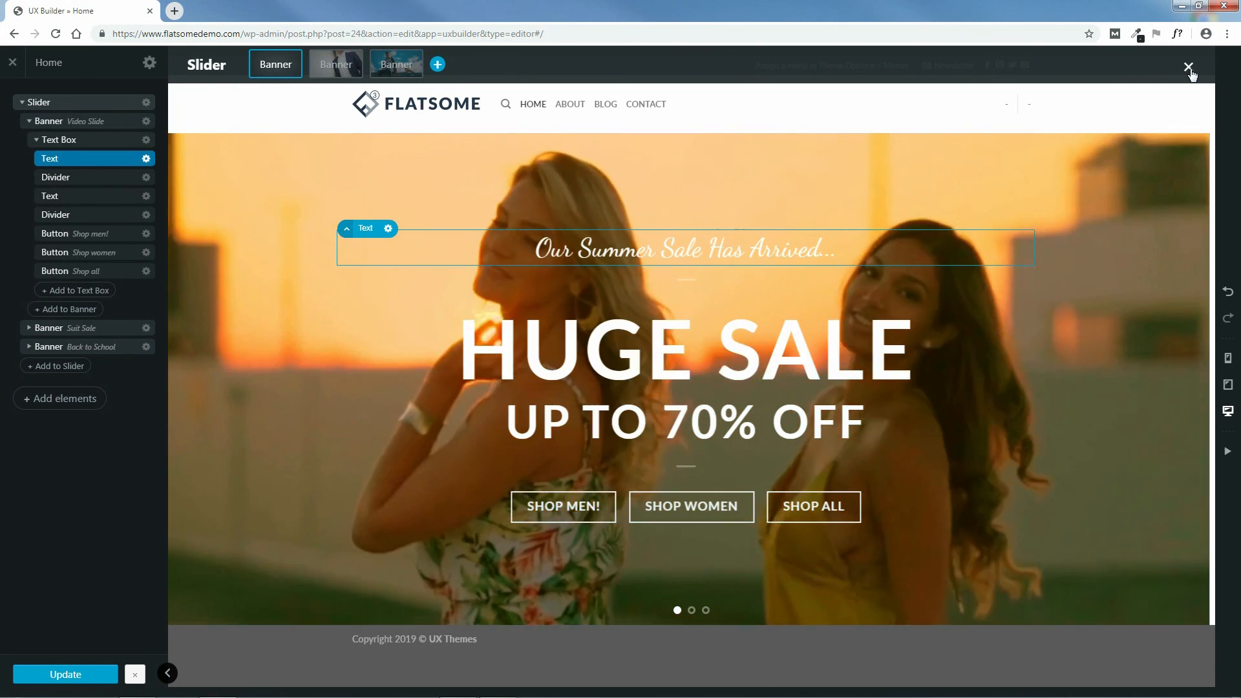
{"action": "left_click", "coordinate": [1189, 69]}
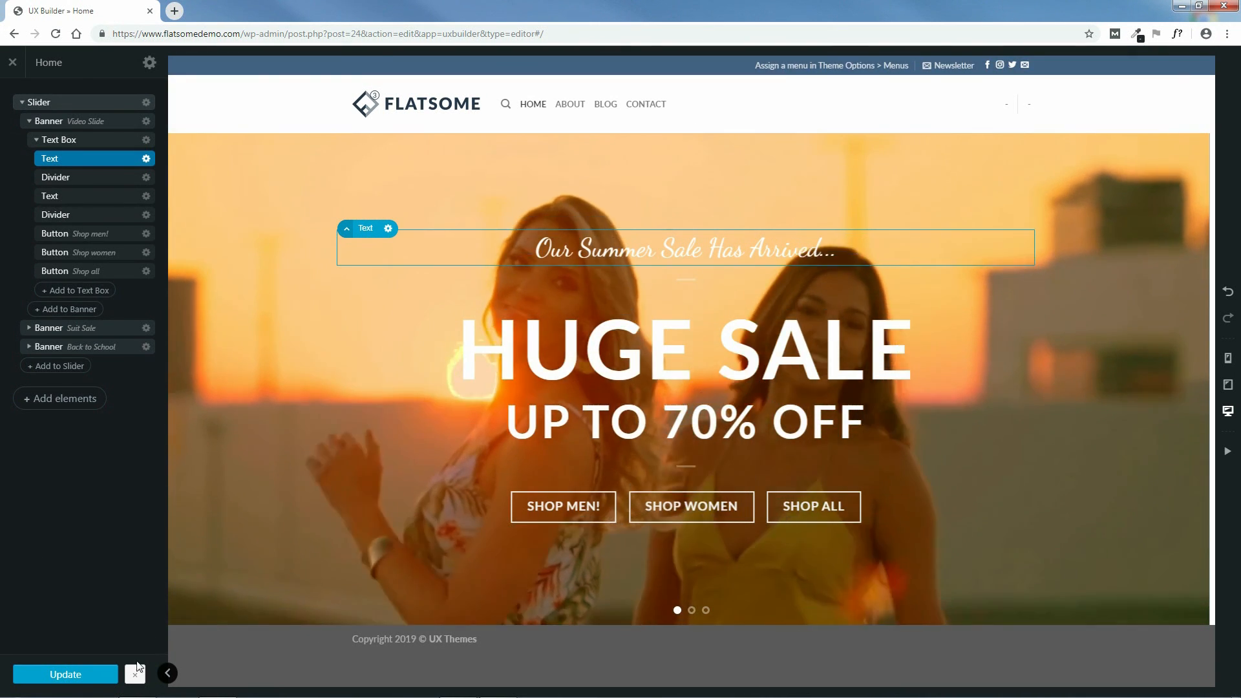
{"action": "left_click", "coordinate": [135, 675]}
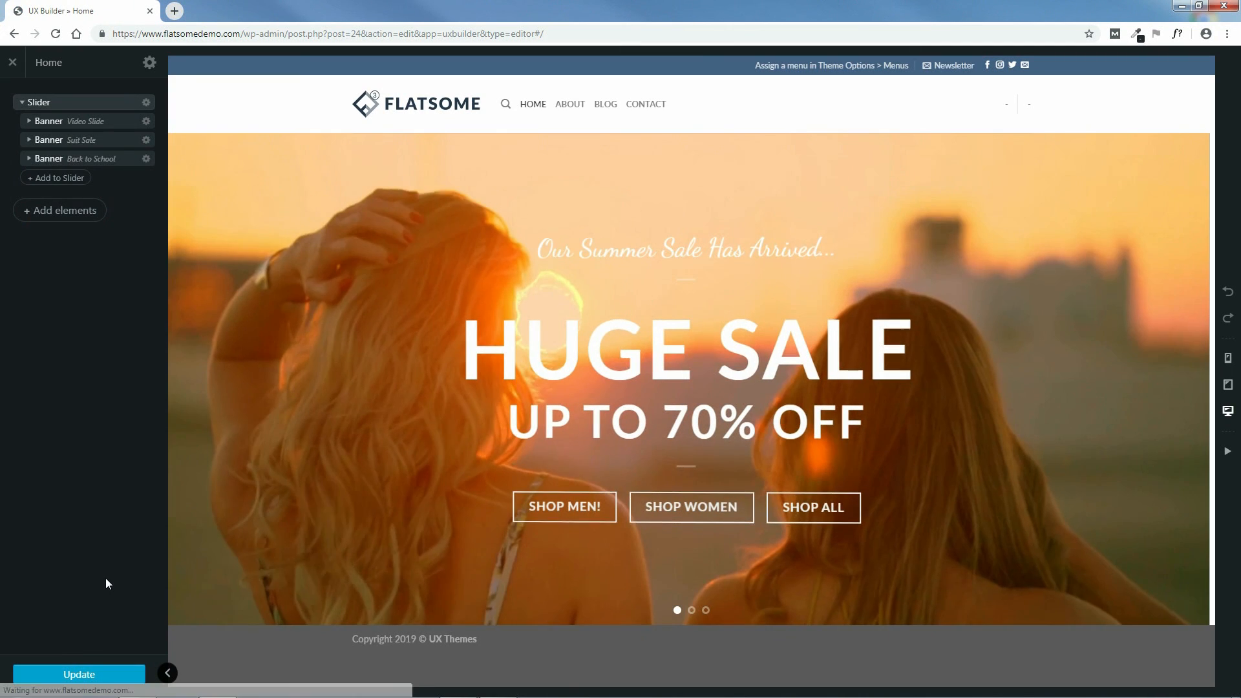
- Preview the slider at full width by stepping forward through all three banners, and restore the editing sidebar
{"action": "left_click", "coordinate": [167, 673]}
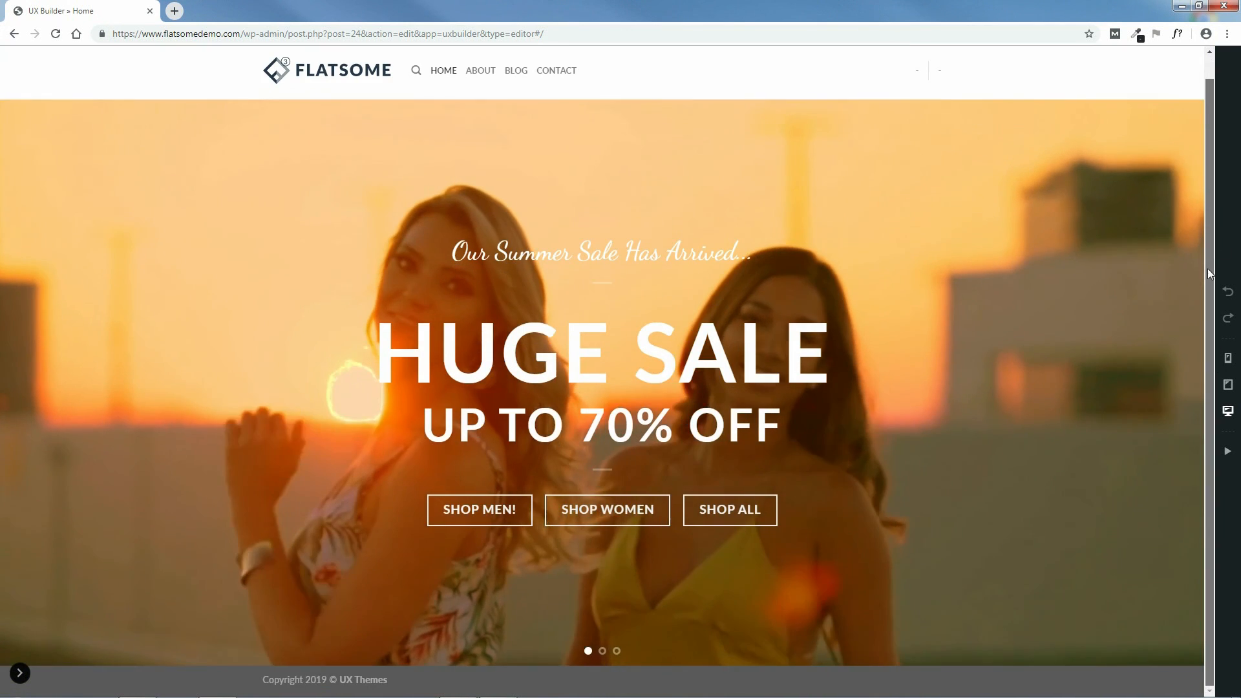
{"action": "left_click", "coordinate": [1170, 407]}
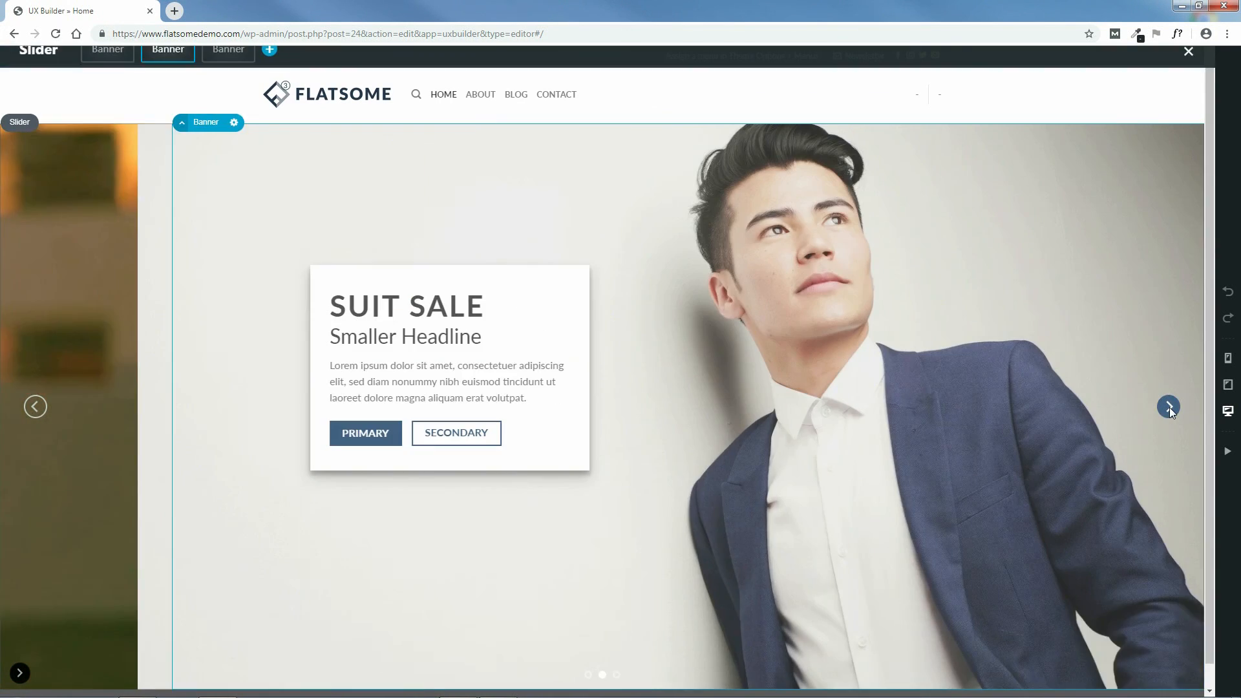
{"action": "left_click", "coordinate": [1170, 407]}
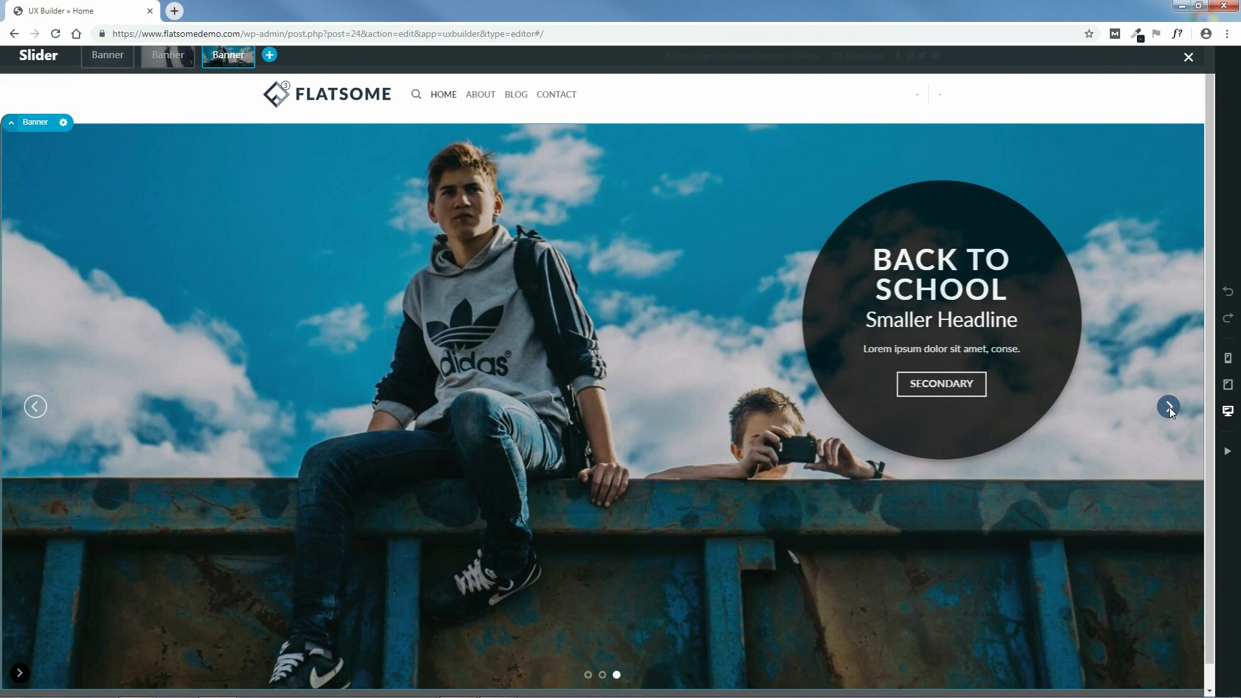
{"action": "left_click", "coordinate": [1169, 407]}
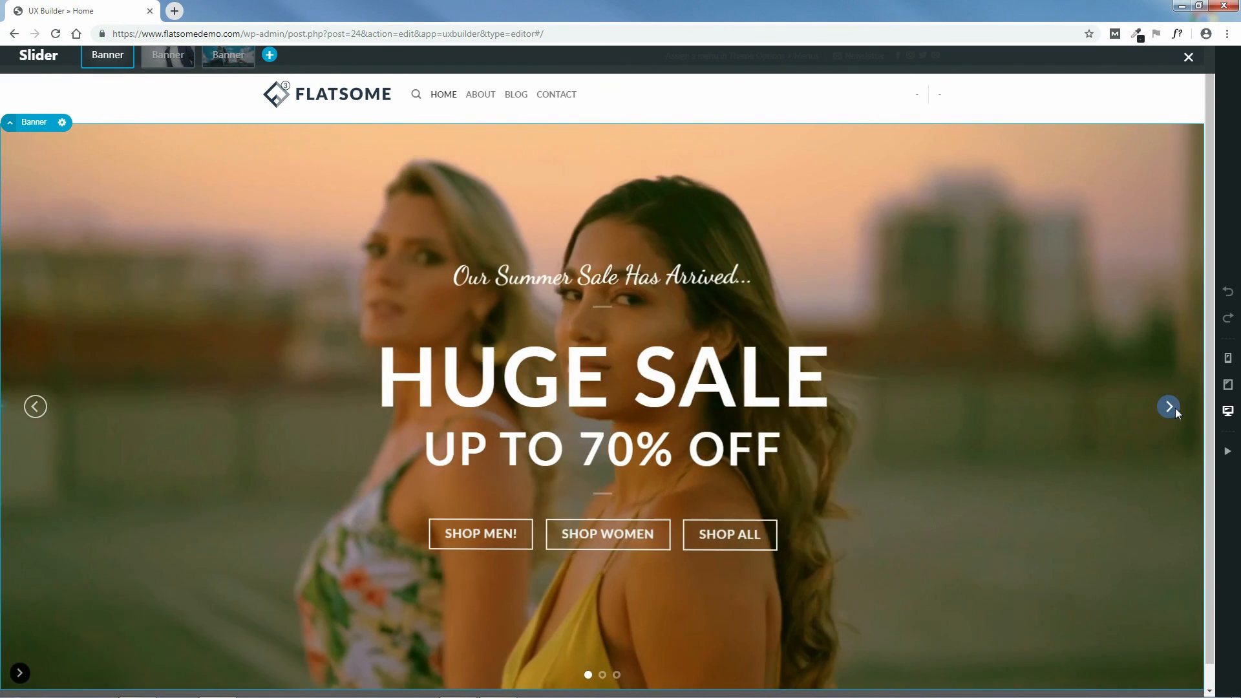
{"action": "left_click", "coordinate": [19, 673]}
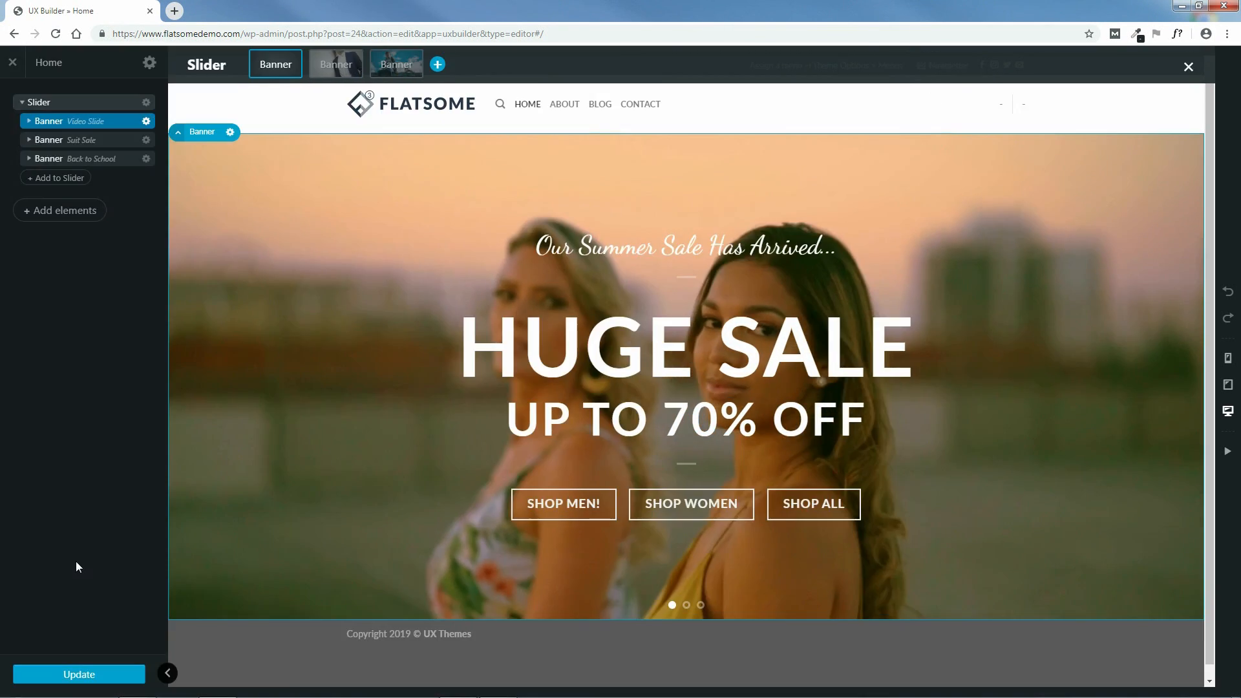